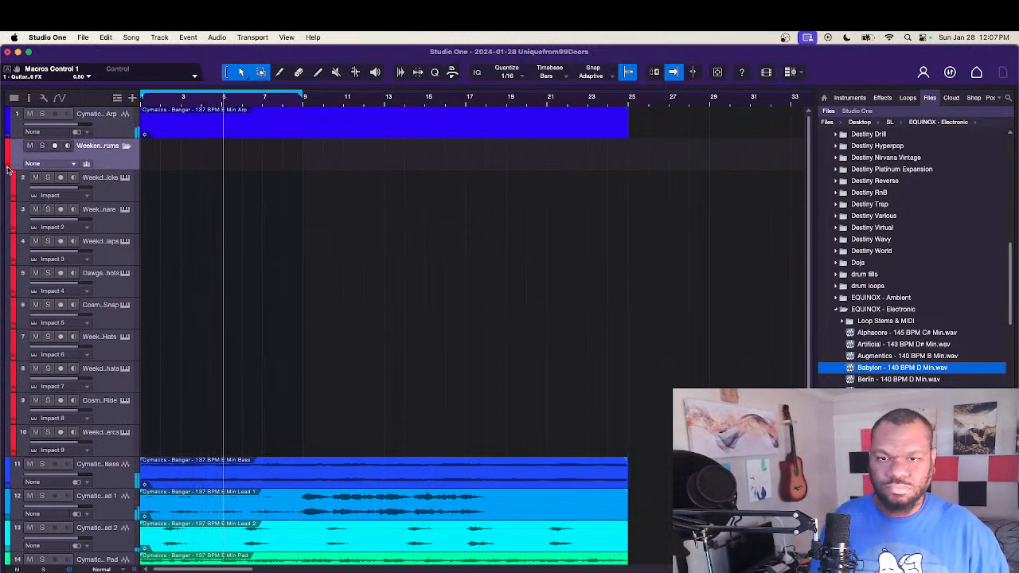
Step: Collapse the Weekend Drums folder, move it below all the Cymatics tracks, and expand it again
click(86, 163)
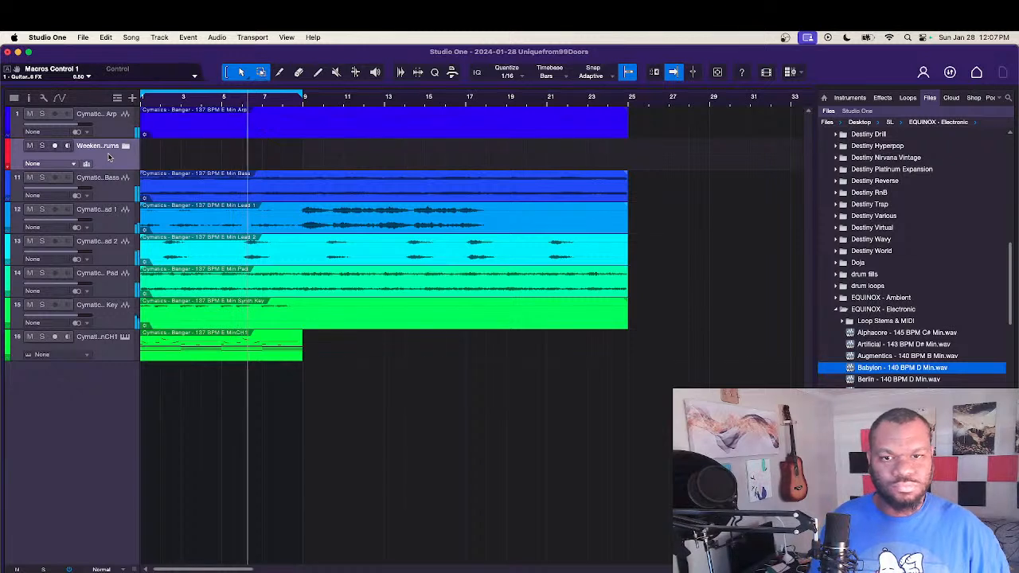
drag(109, 156, 110, 390)
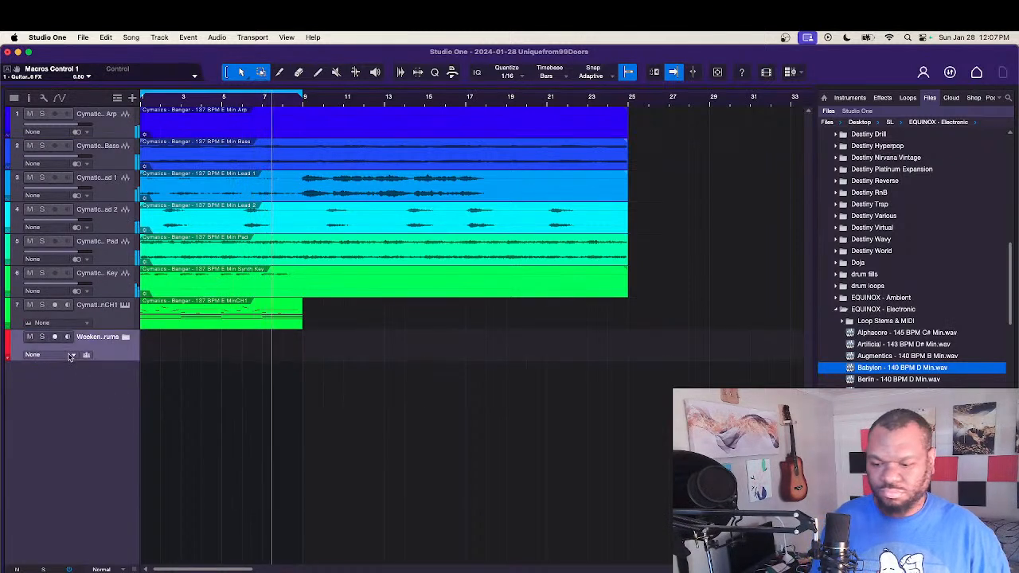
click(12, 358)
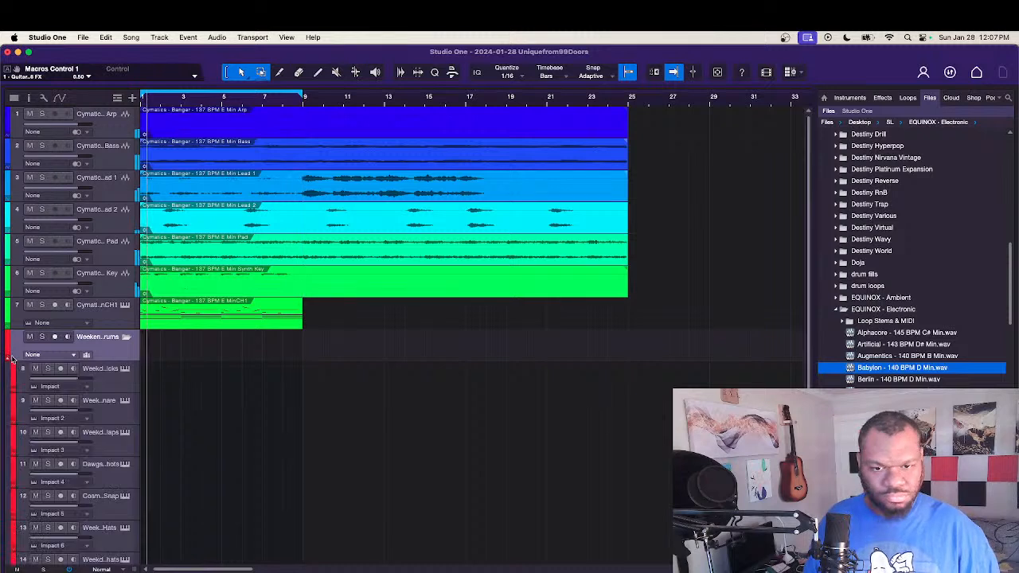
Step: Create an empty eight-bar part on the Weekday Claps track, open it in the drum editor and enlarge the editor
click(111, 383)
click(112, 412)
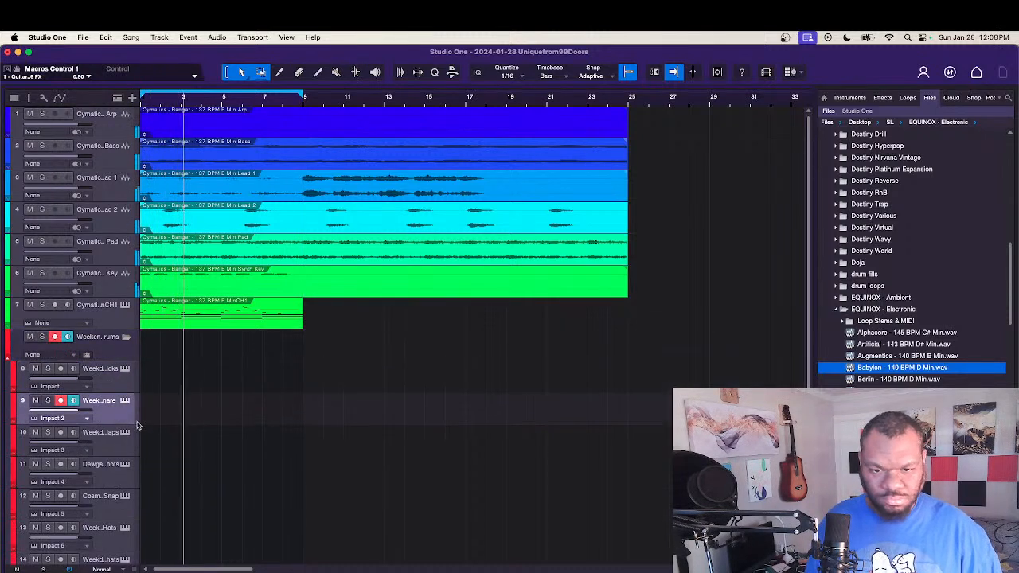
double_click(157, 448)
double_click(157, 448)
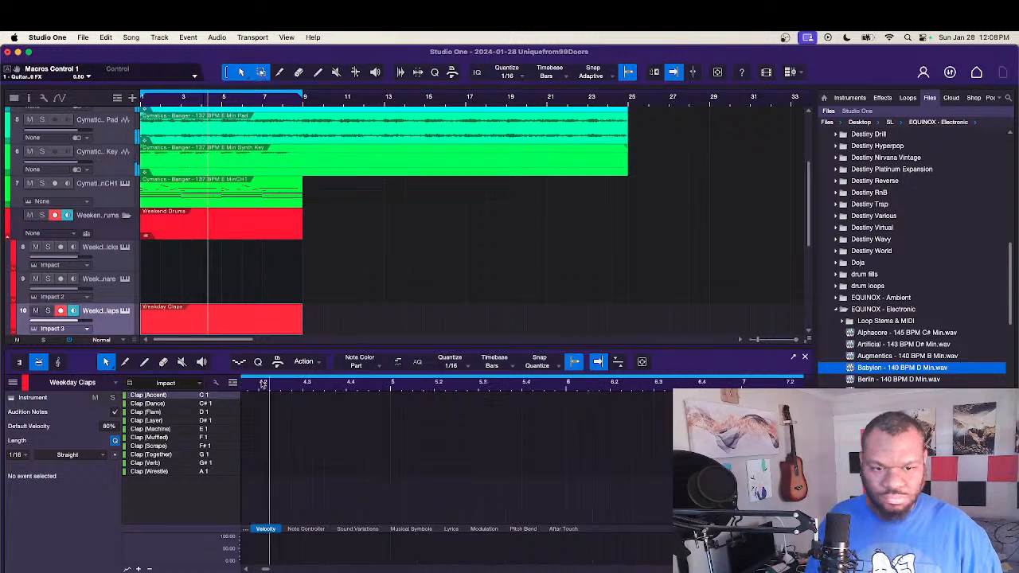
drag(321, 347, 339, 244)
Step: Place Clap (Verb) hits on beat 3 of bars 2, 4, 6 and 8, and close the editor
scroll(375, 475, down, 1)
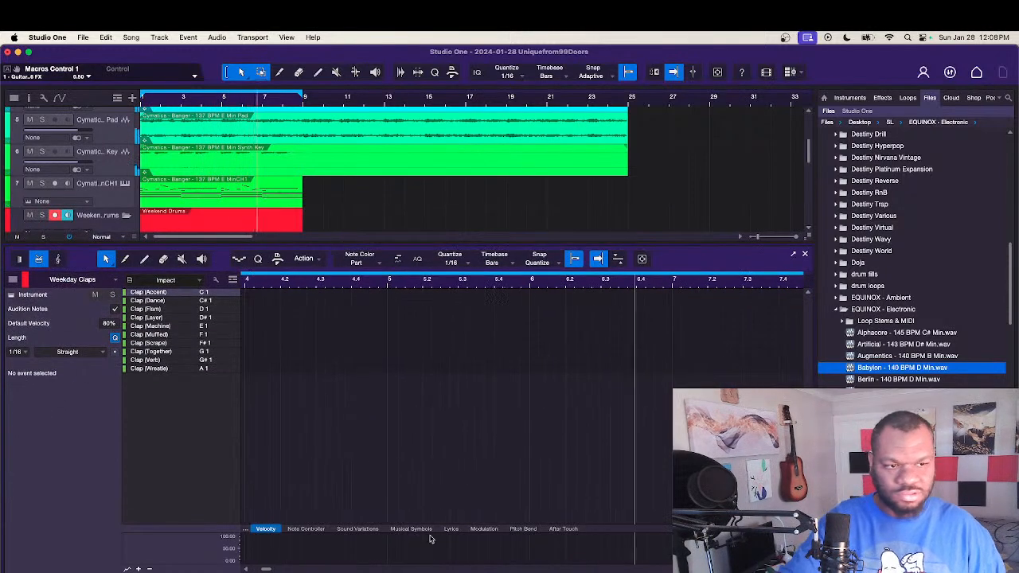
scroll(425, 501, down, 5)
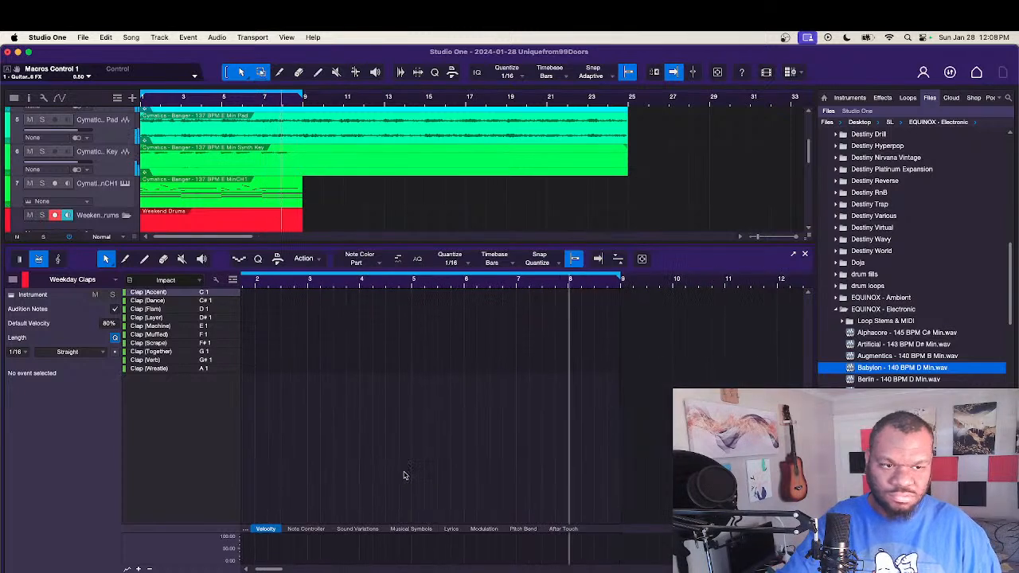
scroll(403, 477, left, 2)
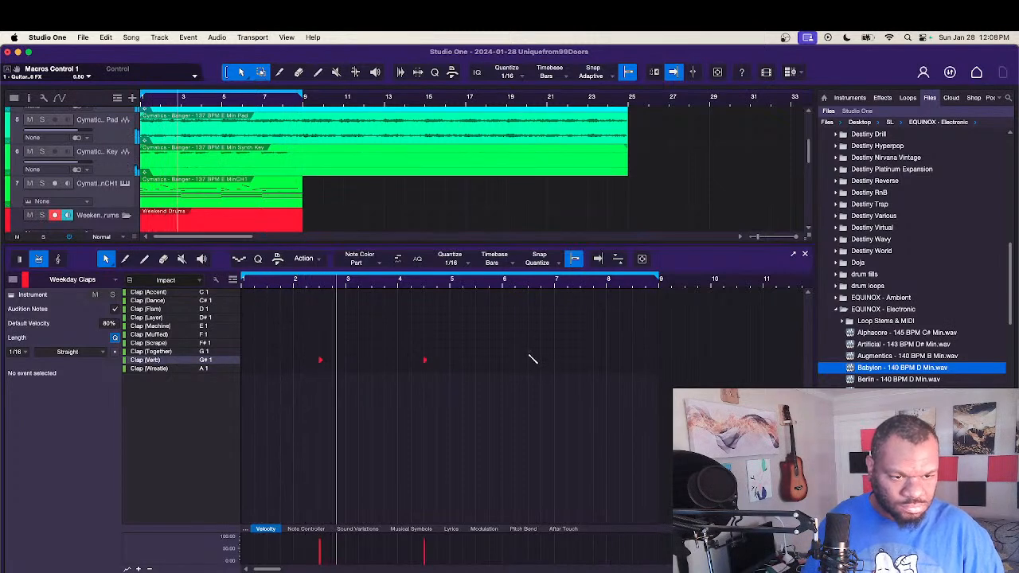
click(529, 352)
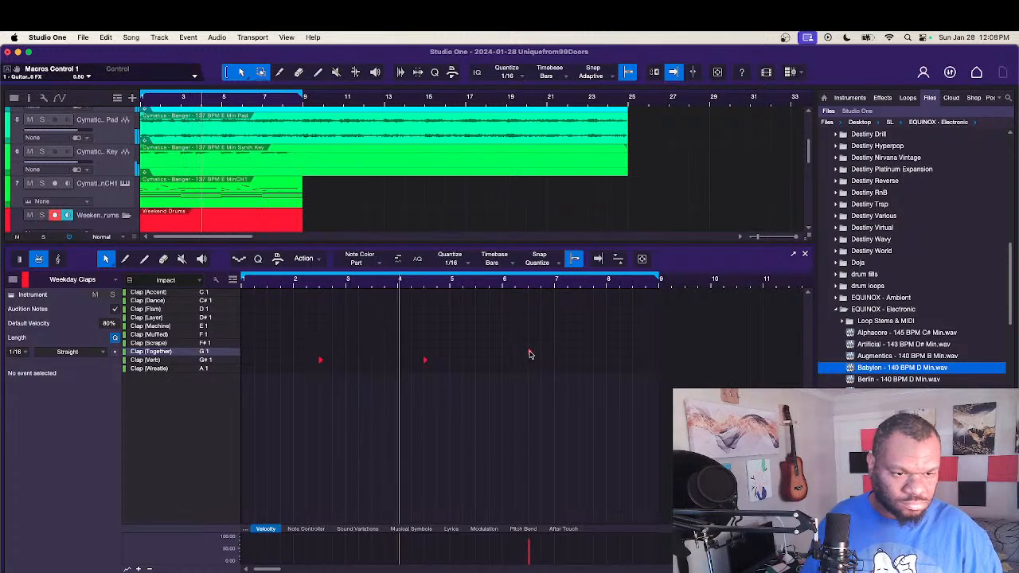
click(530, 353)
drag(530, 353, 529, 360)
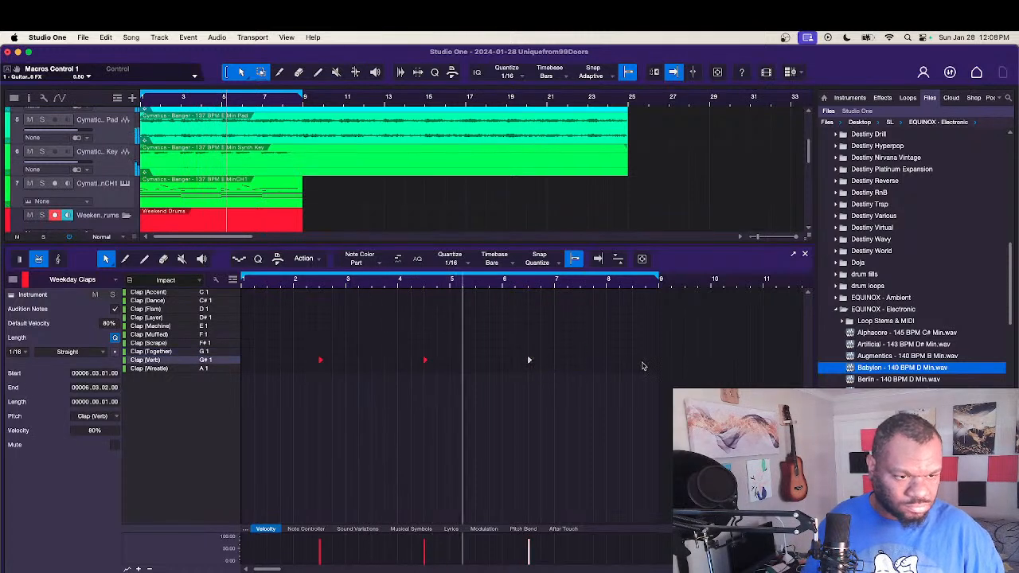
click(634, 363)
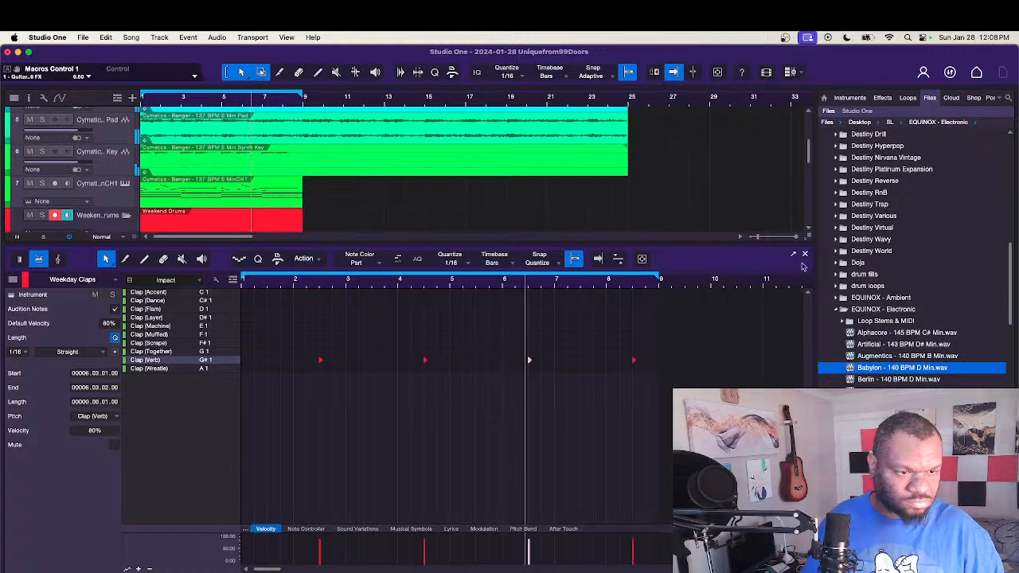
click(805, 254)
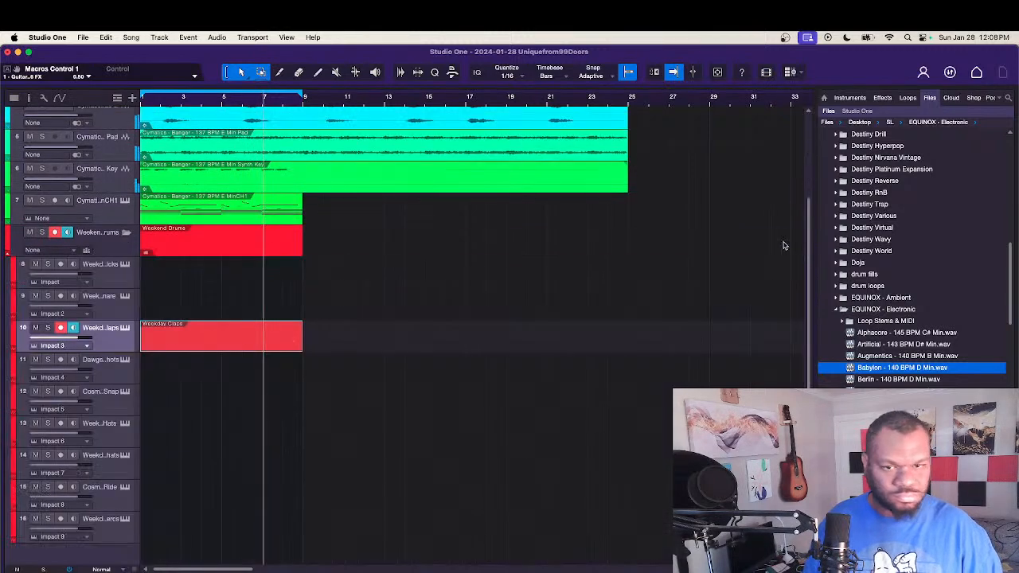
Step: Create an empty eight-bar part on the Weekday Snare track and open it in the drum editor
click(120, 313)
double_click(178, 316)
double_click(178, 316)
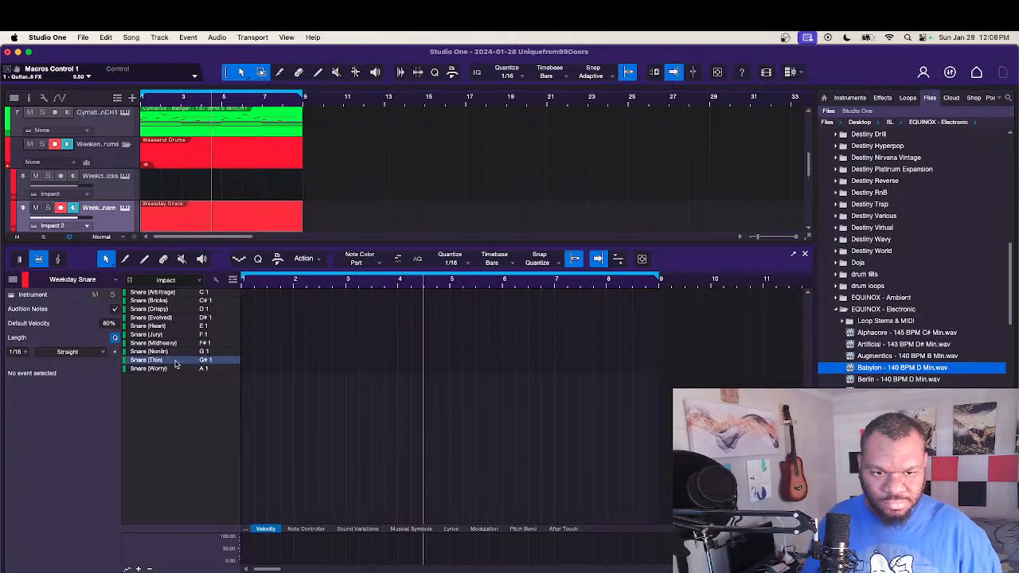
Step: Place Snare (Thin) hits on beat 3 of bars 1, 2, 3 and 4
click(268, 360)
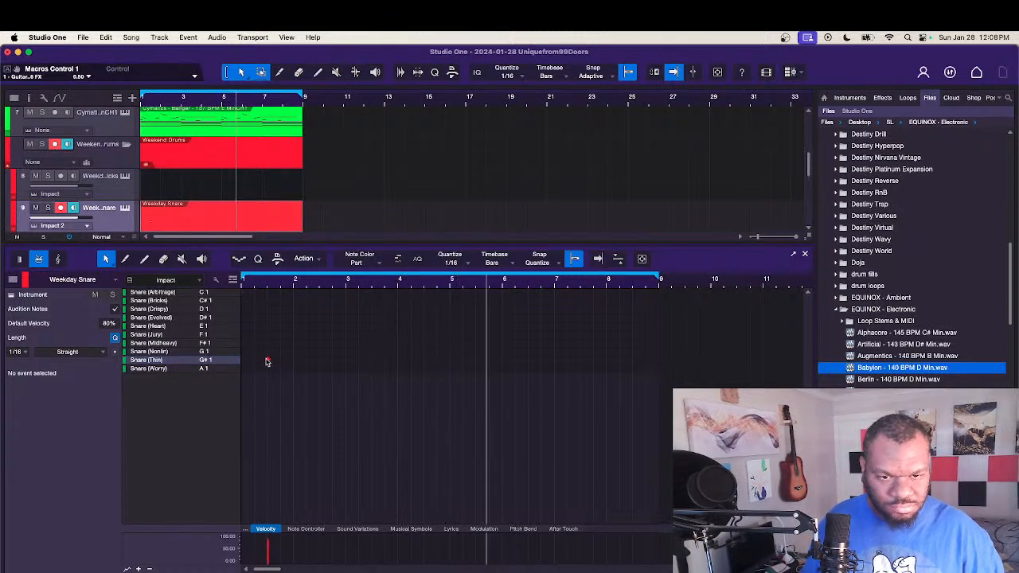
click(320, 360)
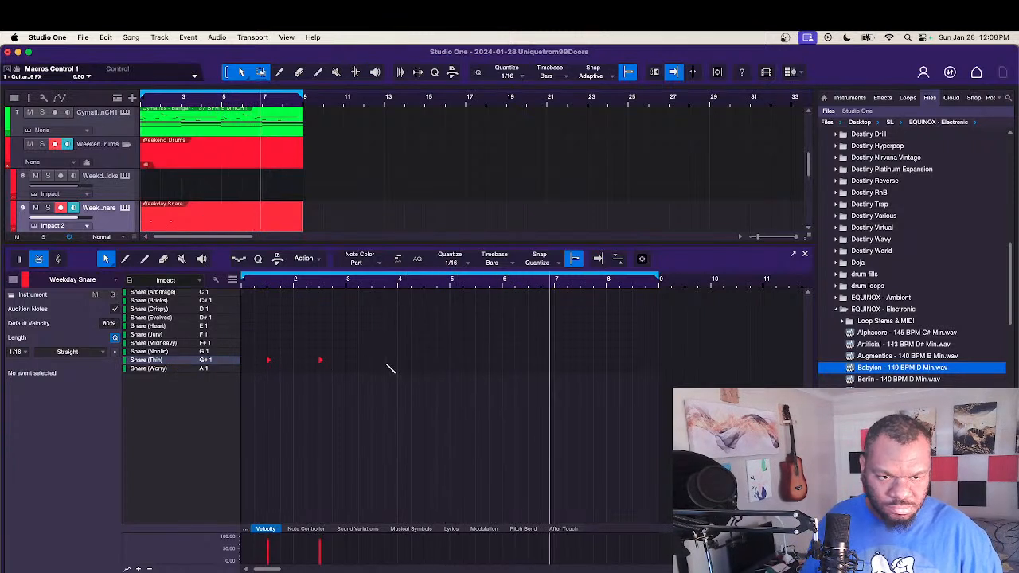
click(376, 359)
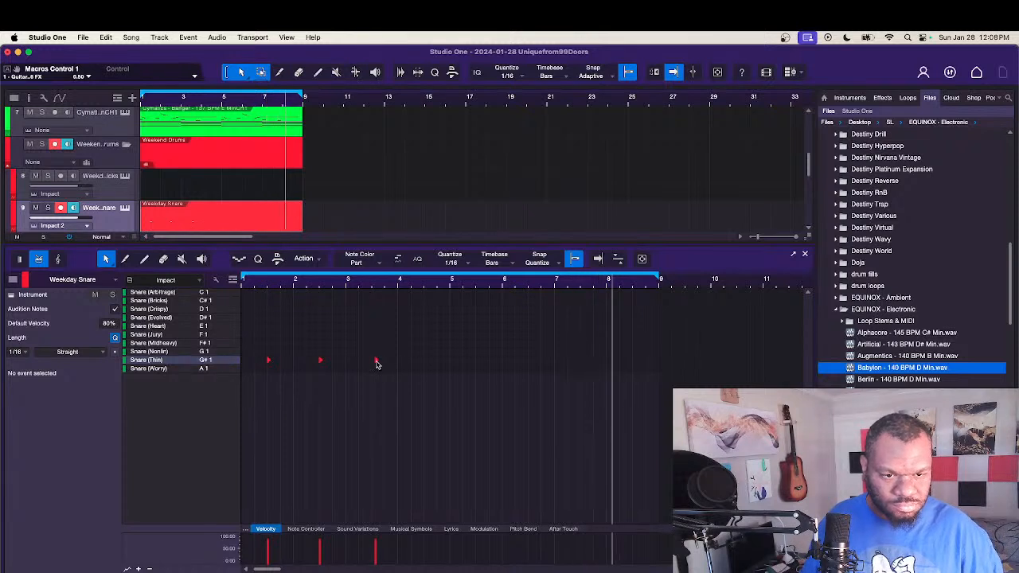
click(375, 362)
click(375, 363)
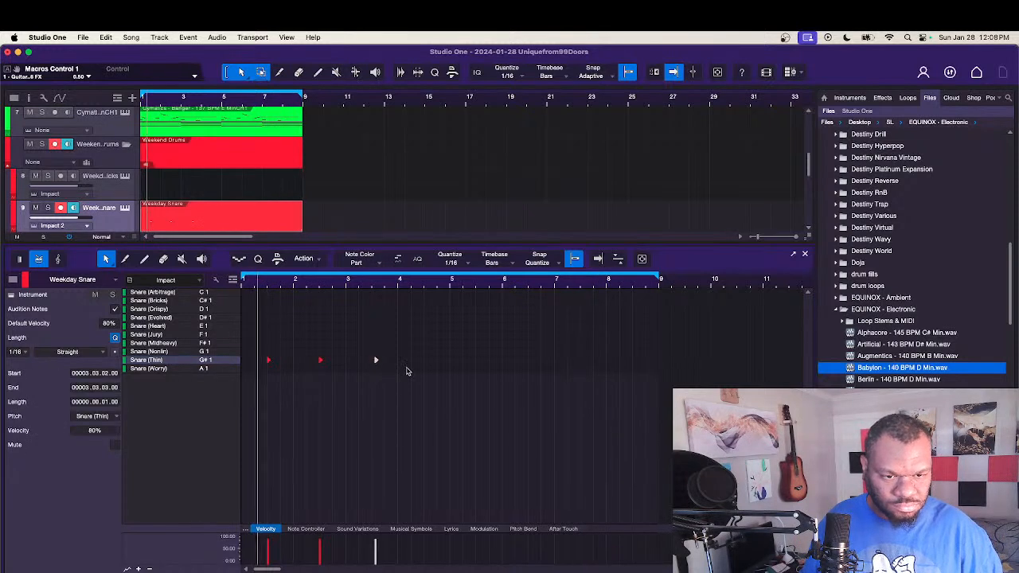
drag(376, 362, 373, 362)
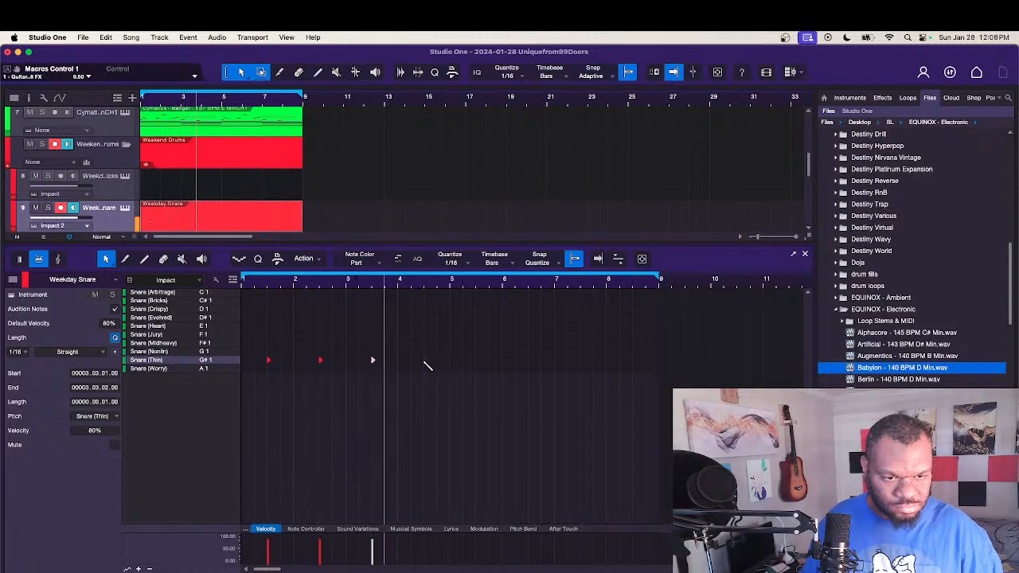
click(426, 363)
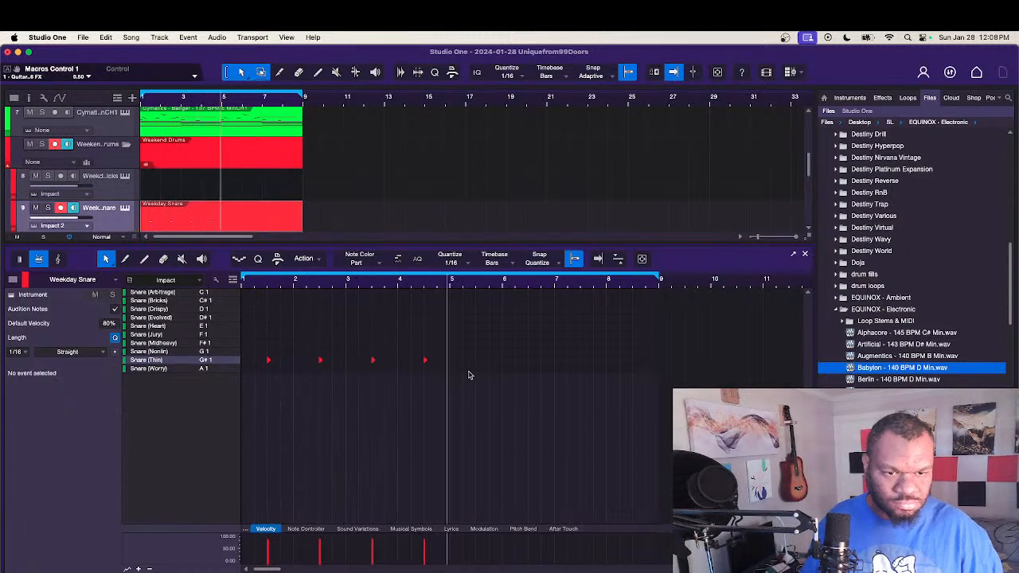
Step: Duplicate the four snare hits so the copies fall on beat 3 of bars 5 to 8
drag(473, 522, 275, 352)
drag(476, 523, 242, 323)
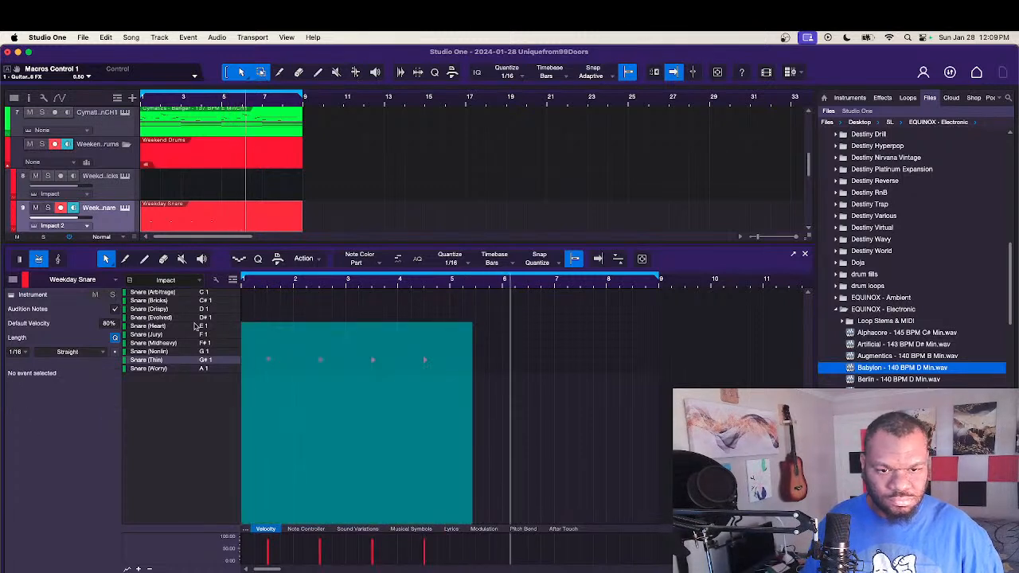
drag(269, 362, 478, 367)
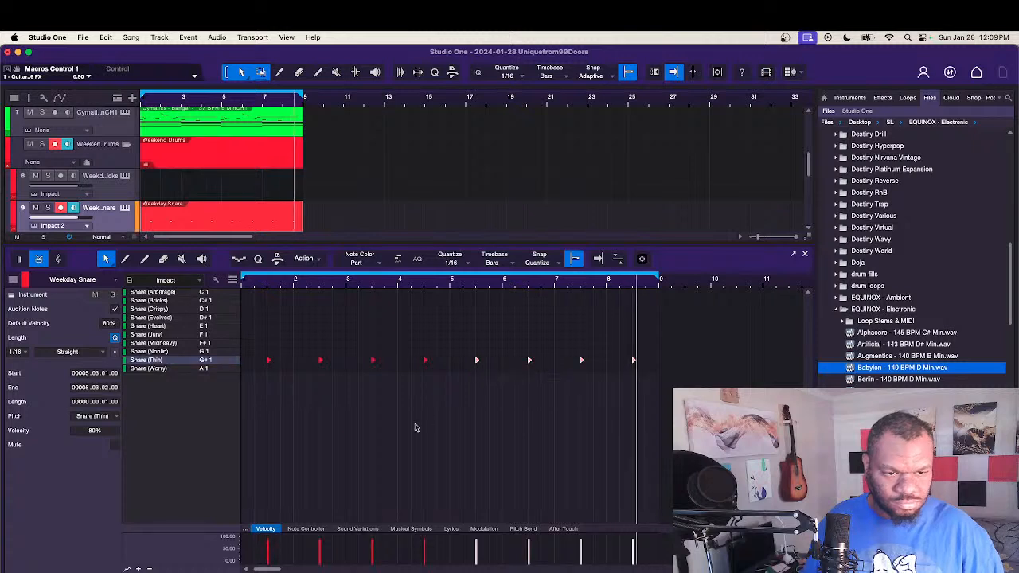
Step: Move all the snare hits from Snare (Thin) up to Snare (Crispy) on D1, auditioning the sounds in between
click(415, 426)
key(super+a)
key(Up)
key(Up)
key(Up)
key(Up)
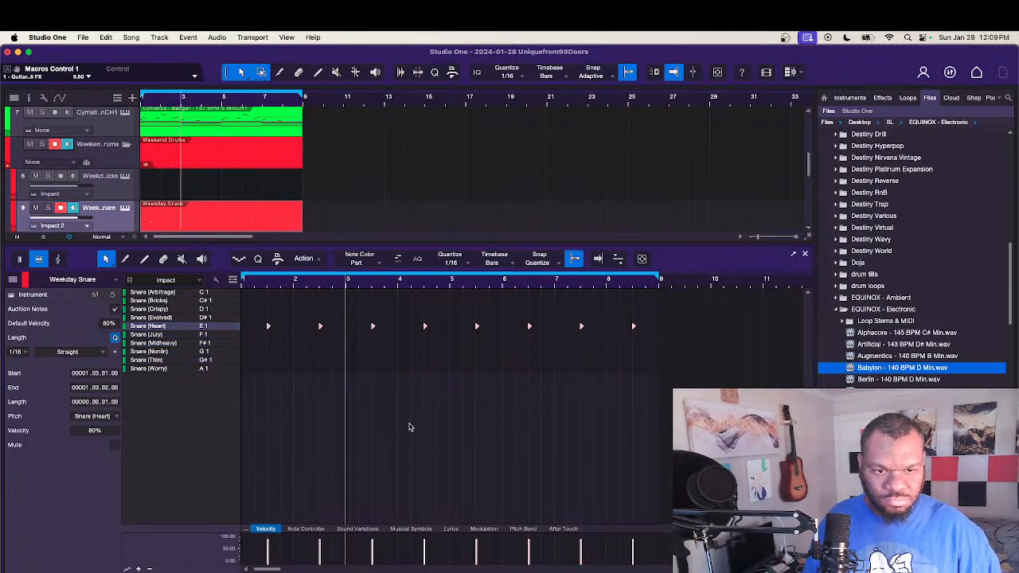
key(Up)
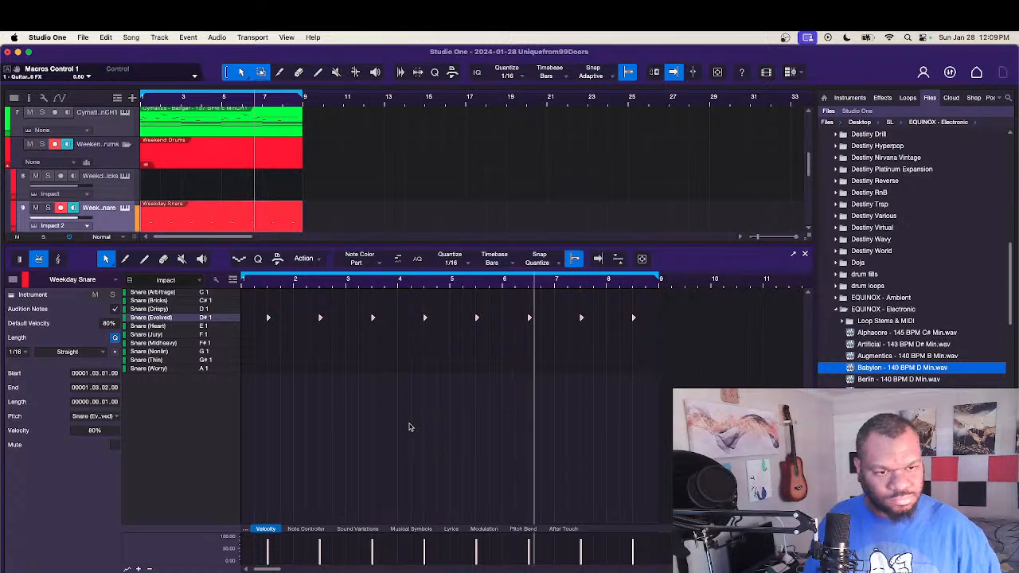
key(Up)
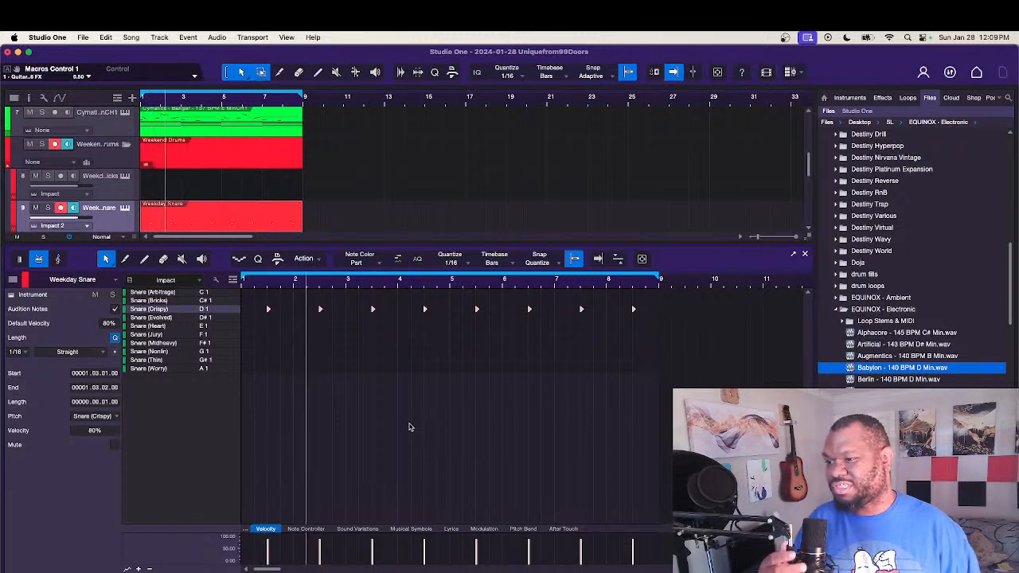
key(space)
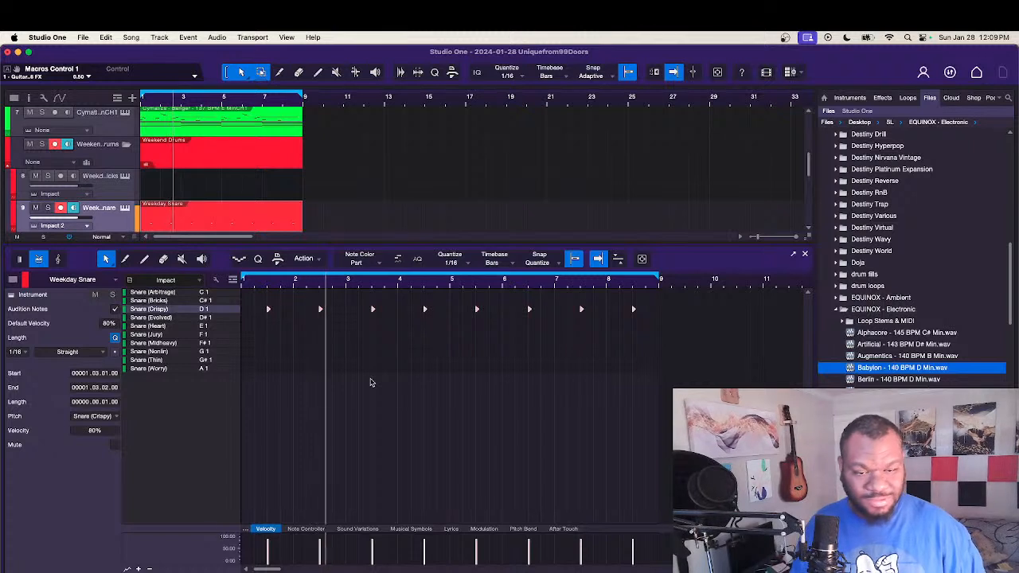
Step: Try the snare pattern on Snare (Bricks), and return it to Snare (Crispy)
key(Up)
key(Up)
key(Up)
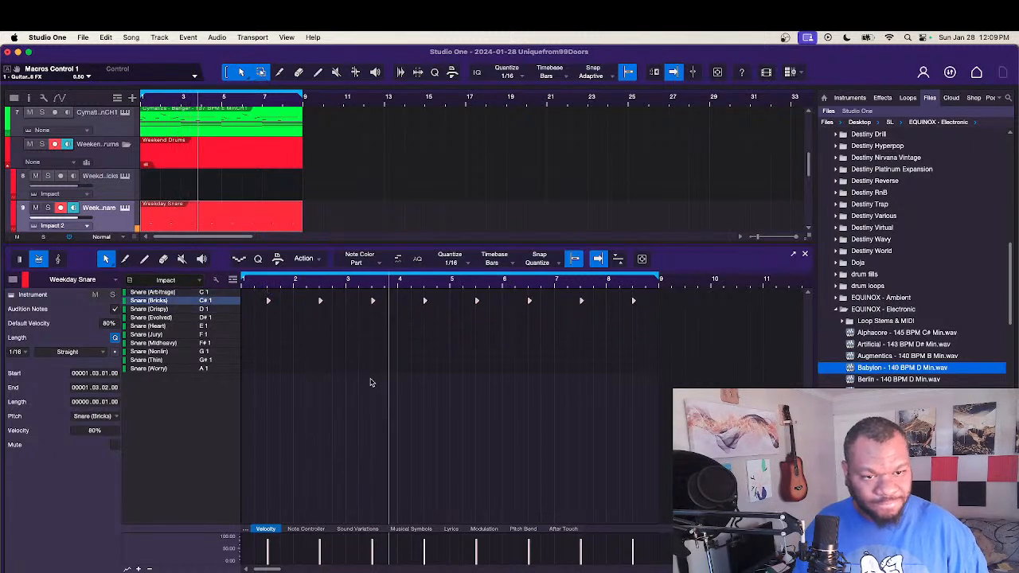
key(Up)
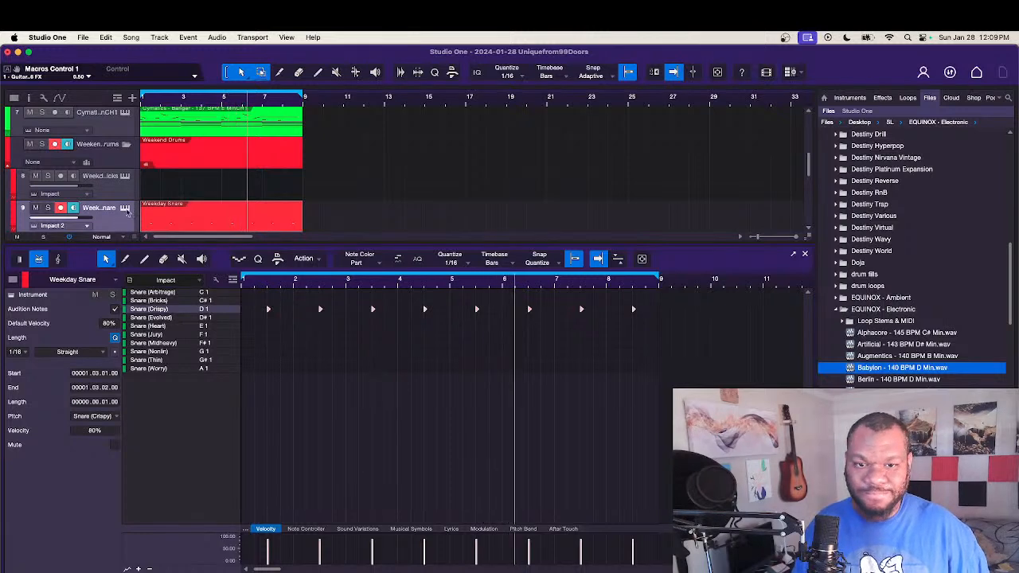
Step: Load the Shlump Snare preset from Shlump Drums into the snare track's Impact XT, and close the instrument
click(125, 208)
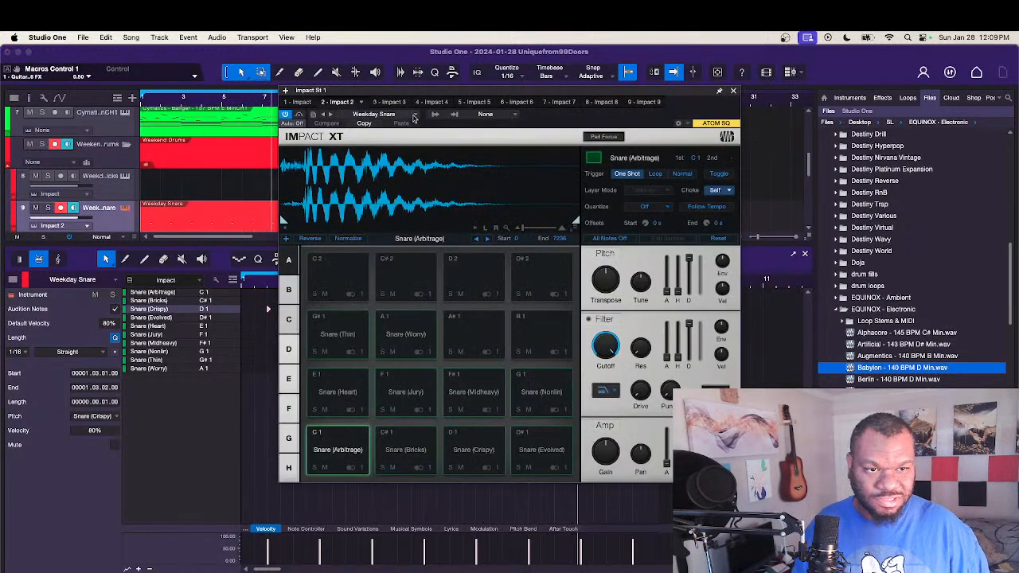
click(413, 116)
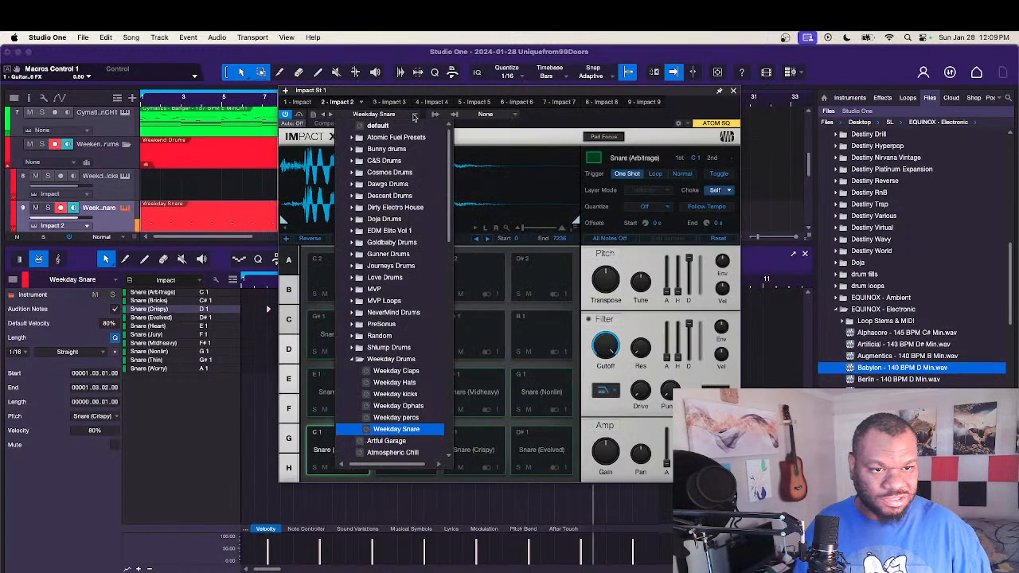
click(410, 348)
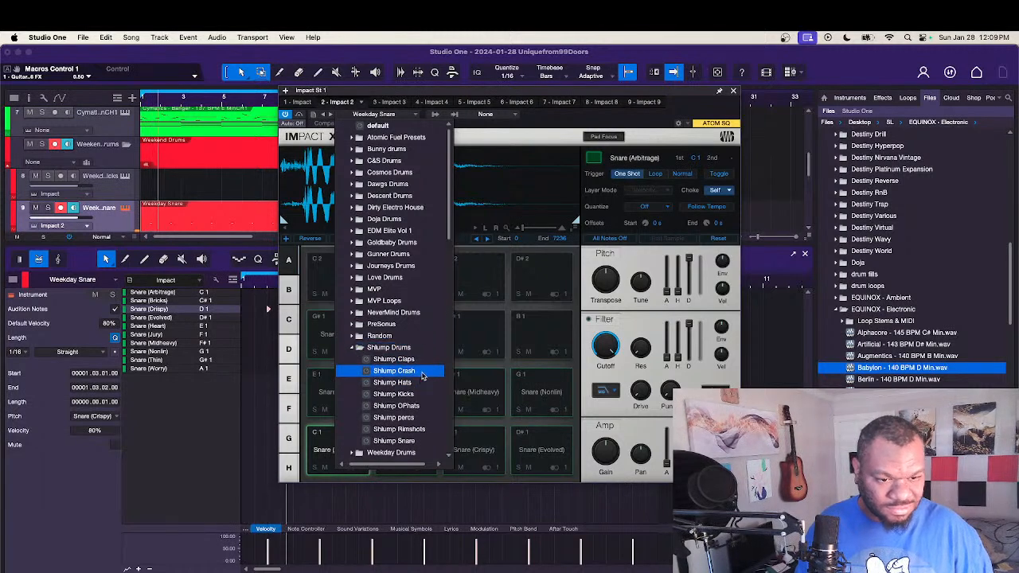
click(434, 442)
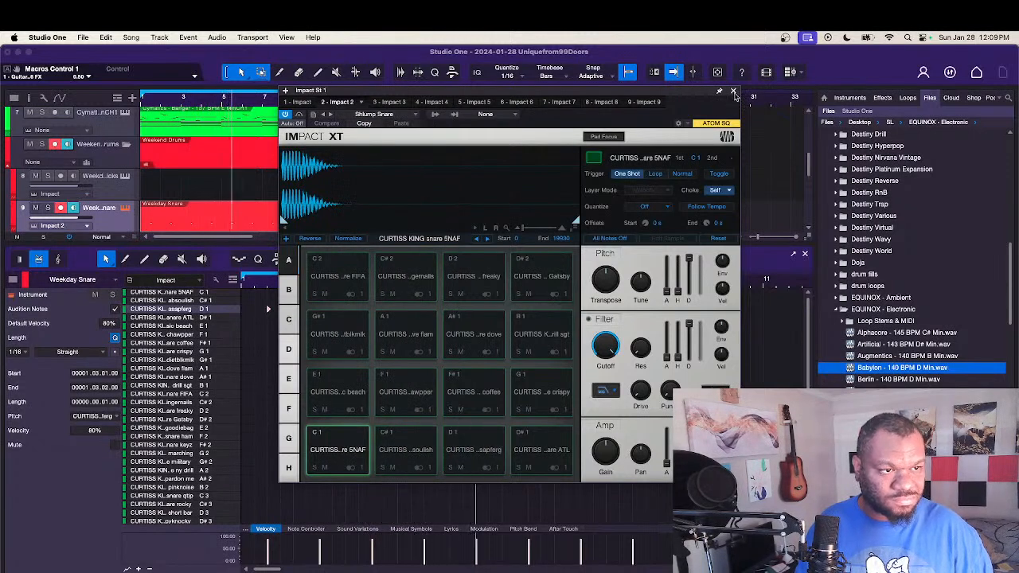
click(733, 91)
Step: Audition the new kit by shifting all the snare hits through neighbouring samples, leaving them on the chawpper snare at F1
key(Up)
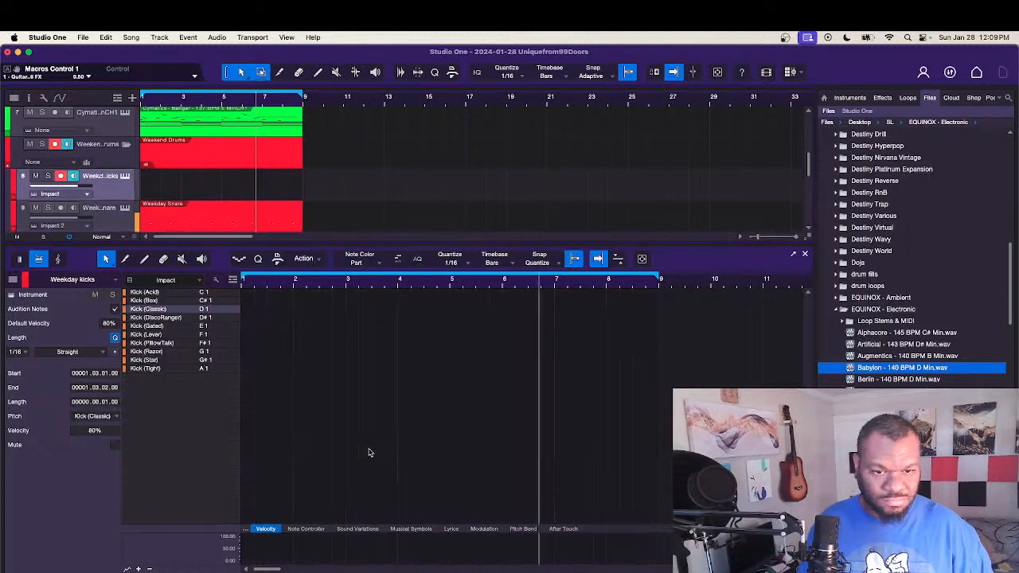
key(Down)
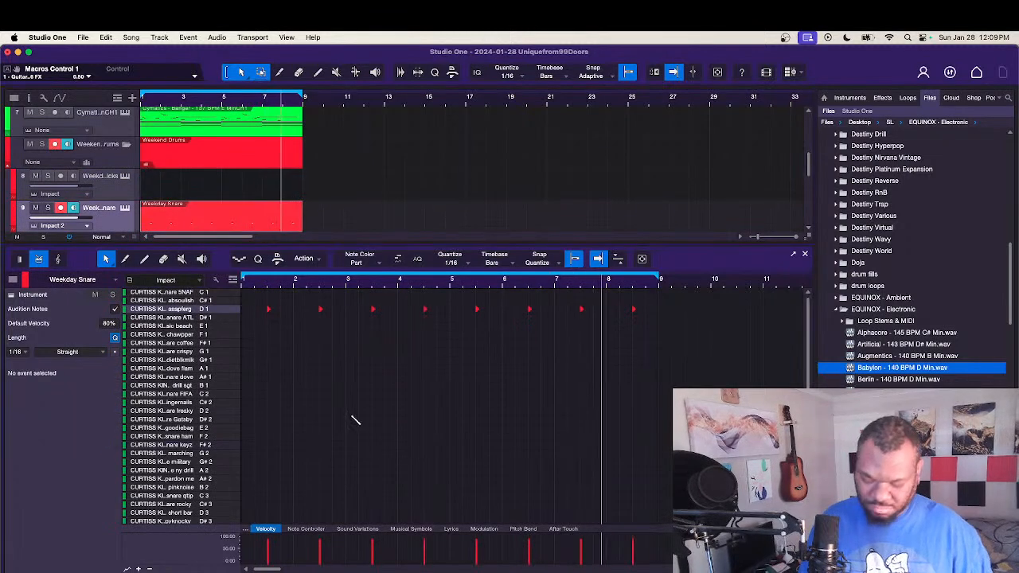
key(super+a)
key(Up)
key(Up)
key(Down)
key(Down)
key(Down)
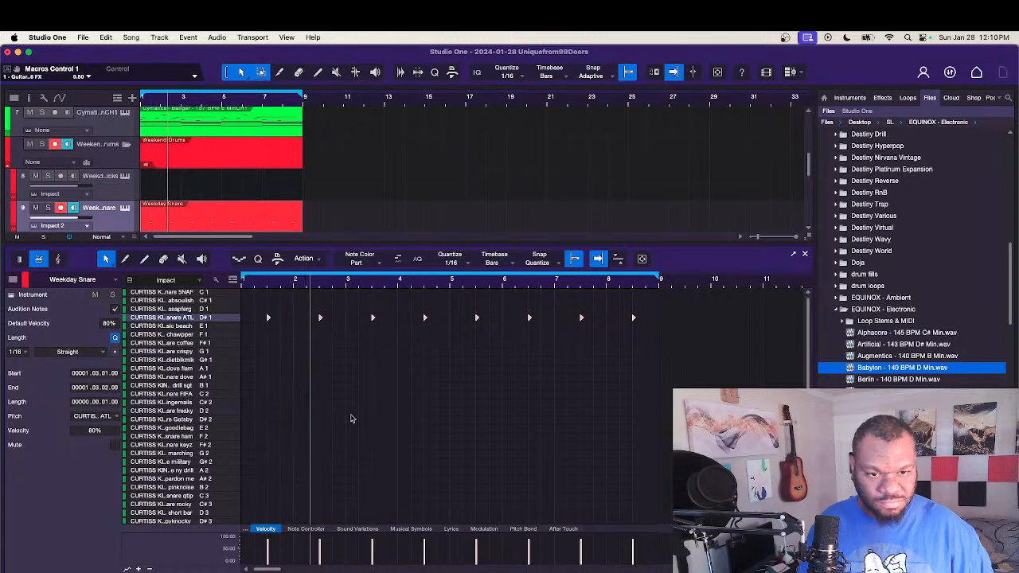
key(Down)
key(Down)
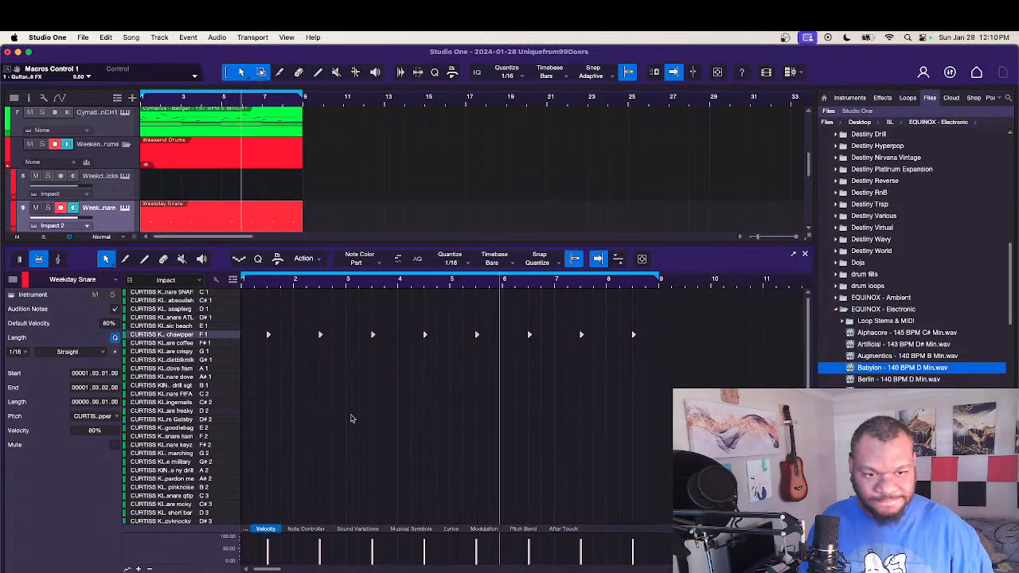
Step: Move all the snare hits to the crispy snare at G1 and layer a copy of them on the chawpper snare at F1
key(Up)
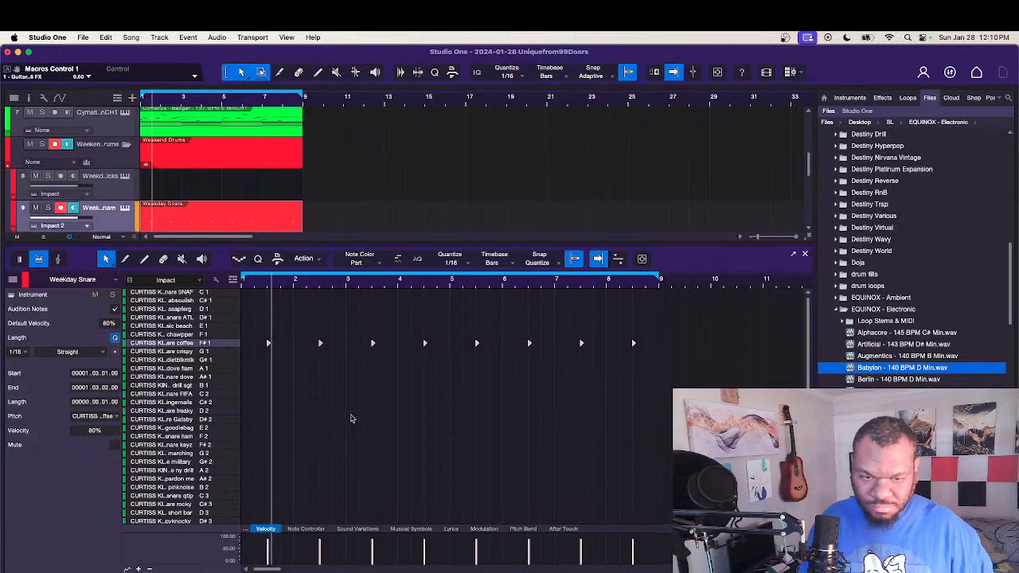
key(Up)
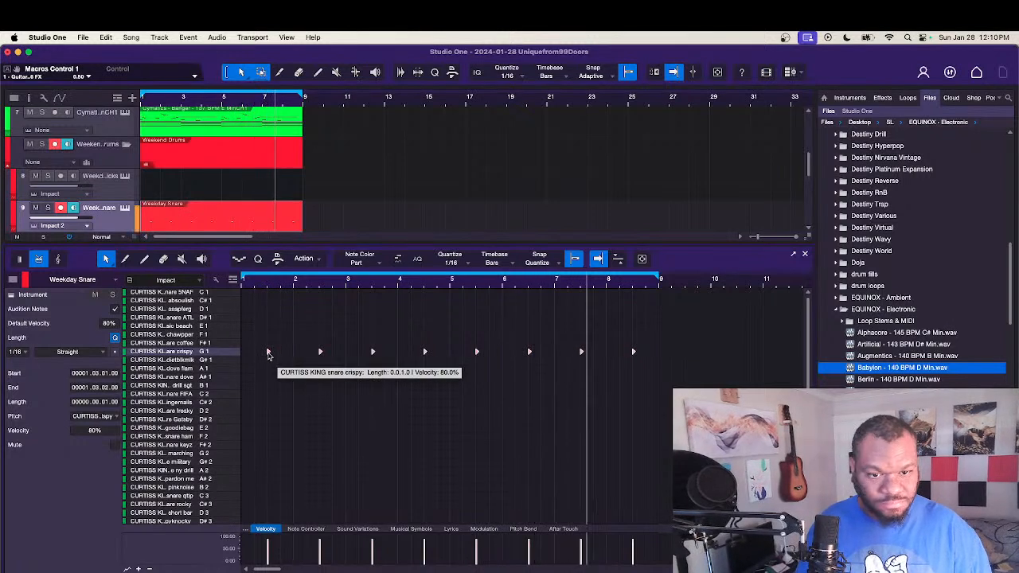
drag(267, 354, 268, 347)
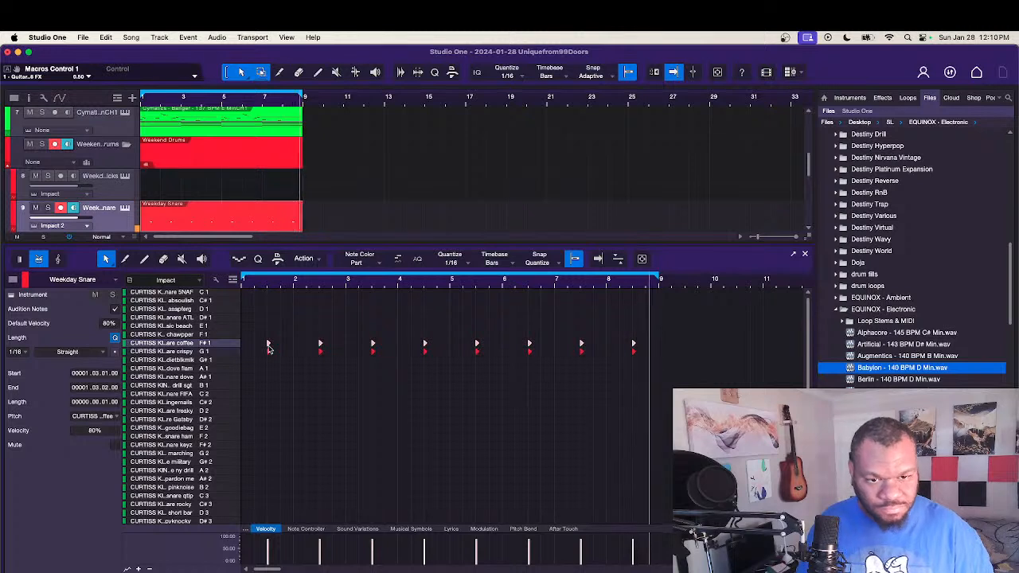
key(Up)
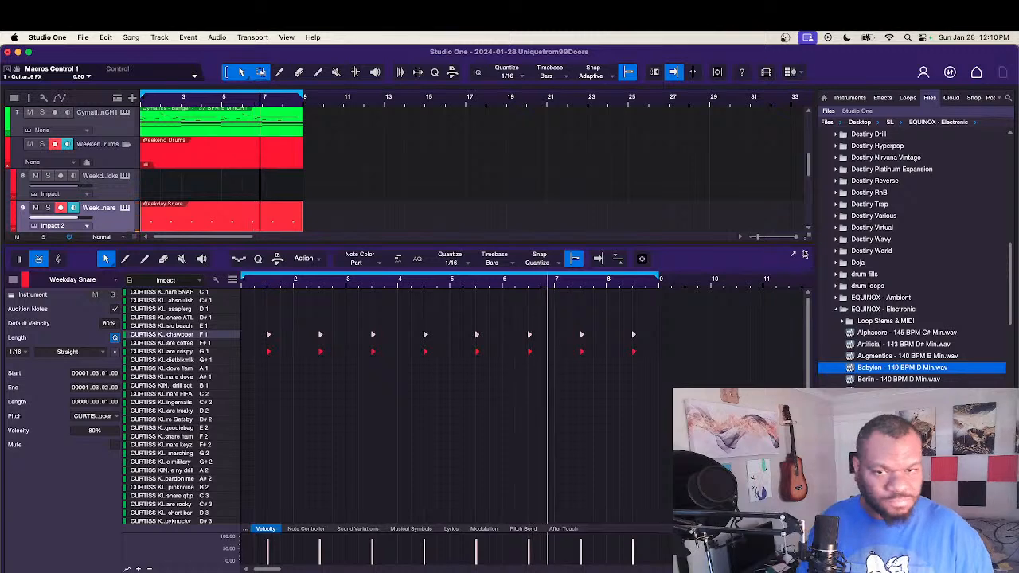
click(805, 254)
Step: Create an empty eight-bar part on the Dawgs rimshots track and view its rim sounds in the note editor
click(120, 369)
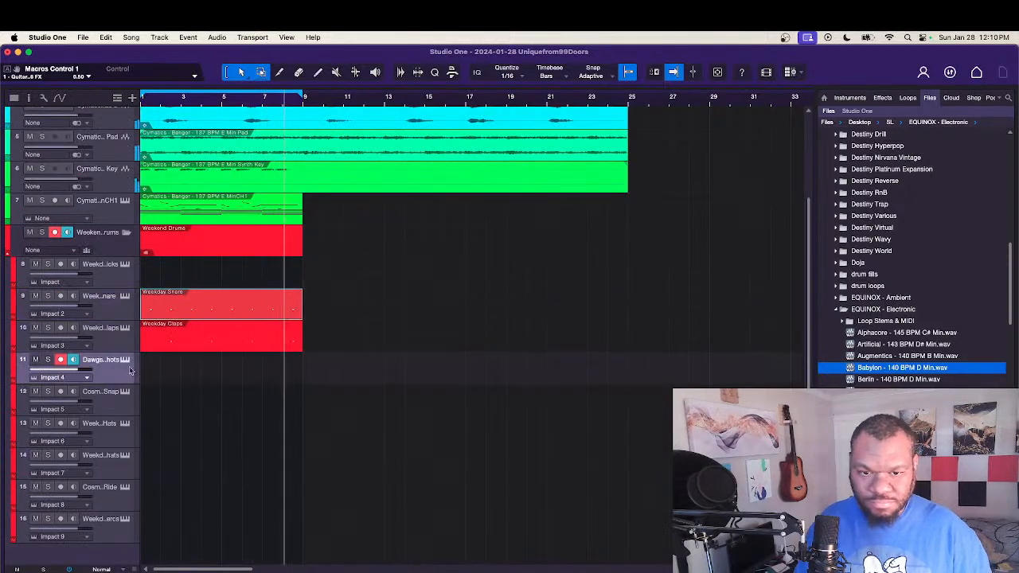
double_click(160, 381)
double_click(161, 379)
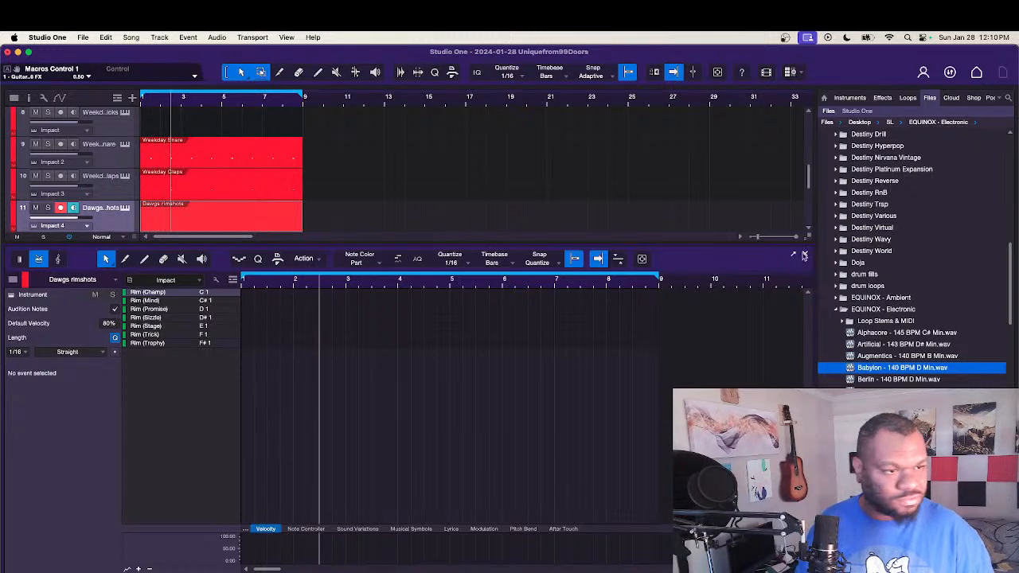
click(805, 254)
double_click(239, 380)
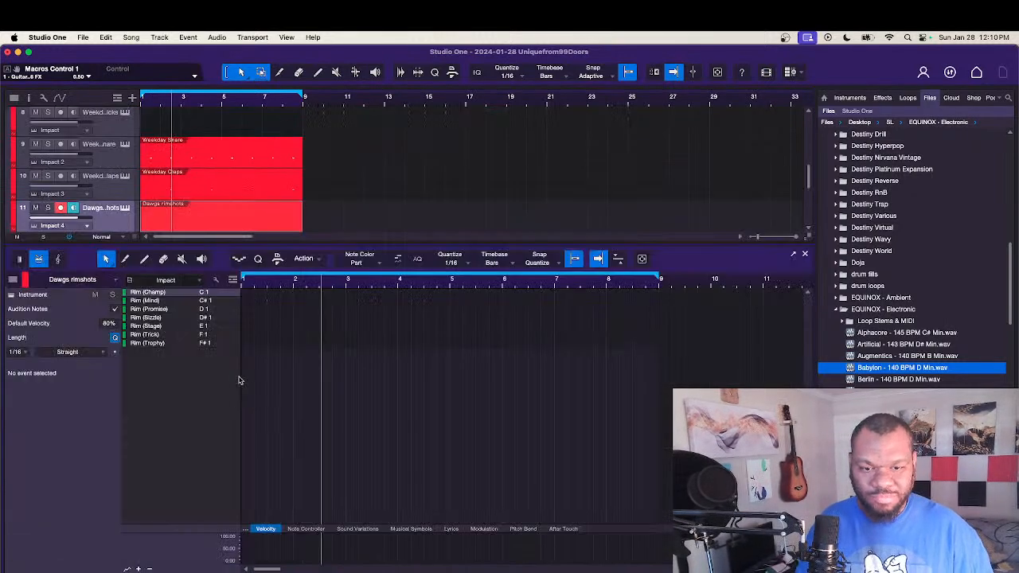
click(805, 255)
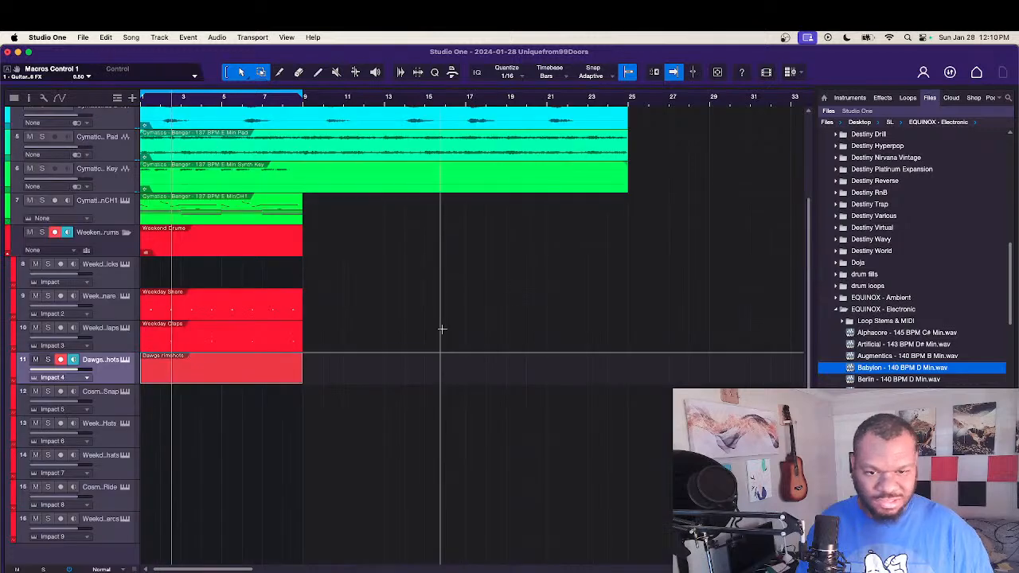
Step: Create an eight-bar part on the Weekday percs track and record a pattern on Percussion (Rim) at F1
click(131, 524)
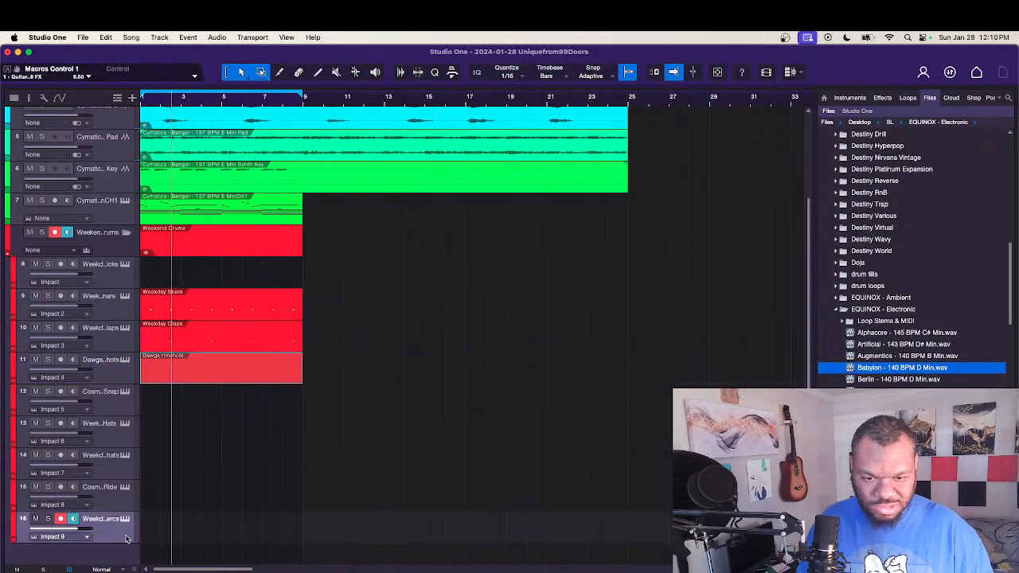
double_click(149, 527)
double_click(194, 527)
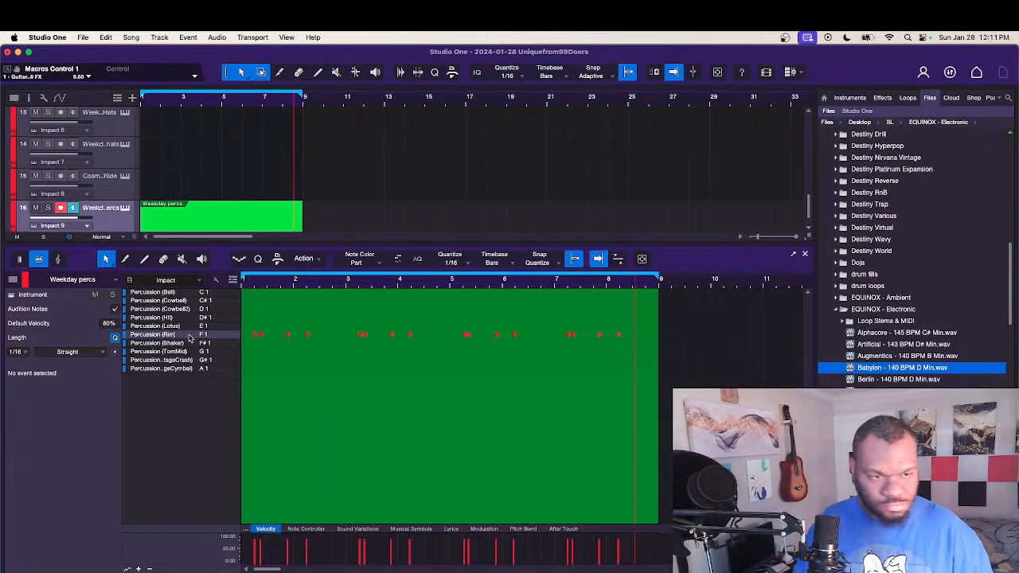
key(space)
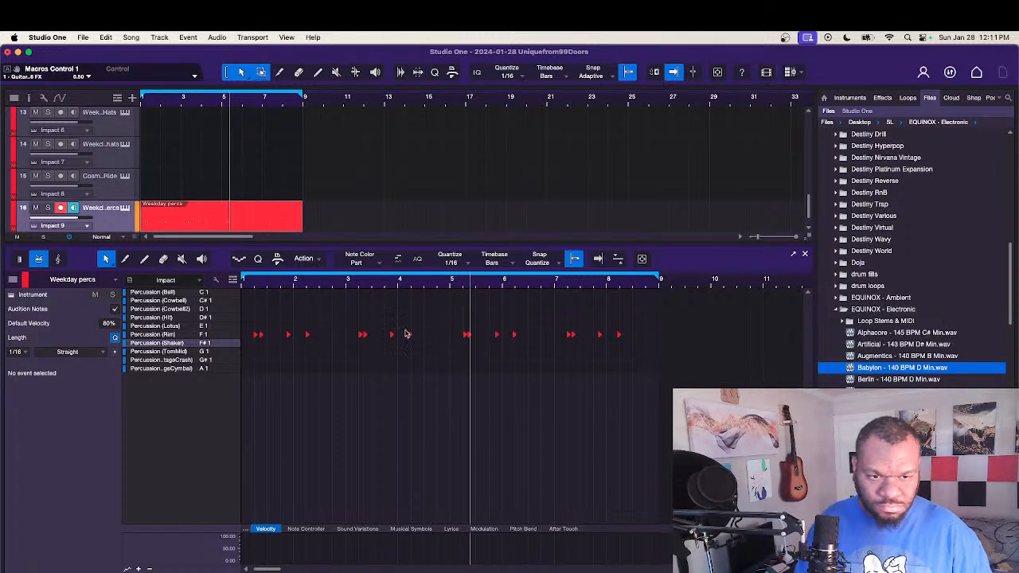
Step: Align the late-bar Rim hits in bars 4, 6 and 8 to the grid at 4.02.01, 6.02.01 and 8.02.01
click(408, 335)
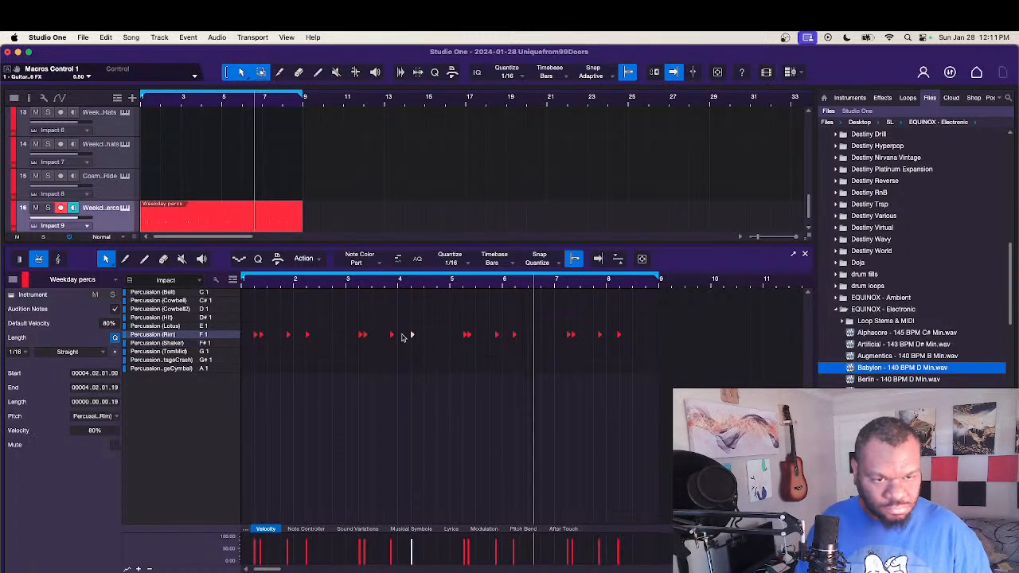
click(514, 336)
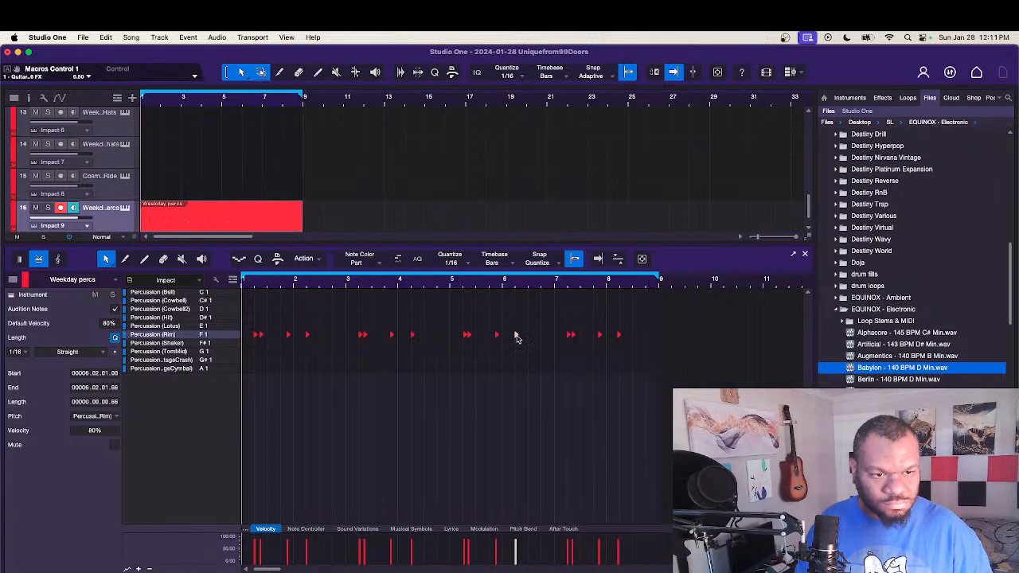
click(501, 374)
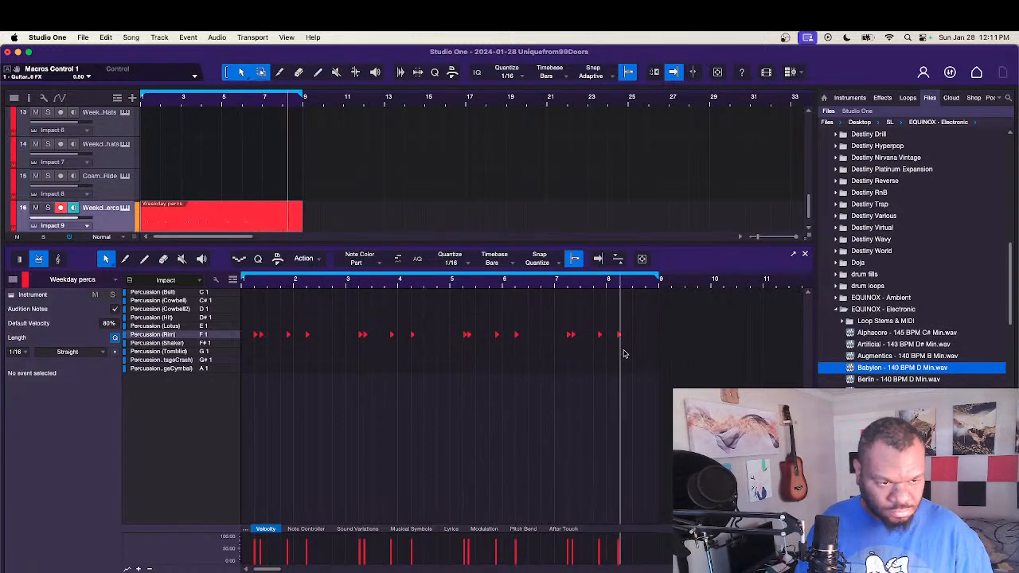
click(619, 336)
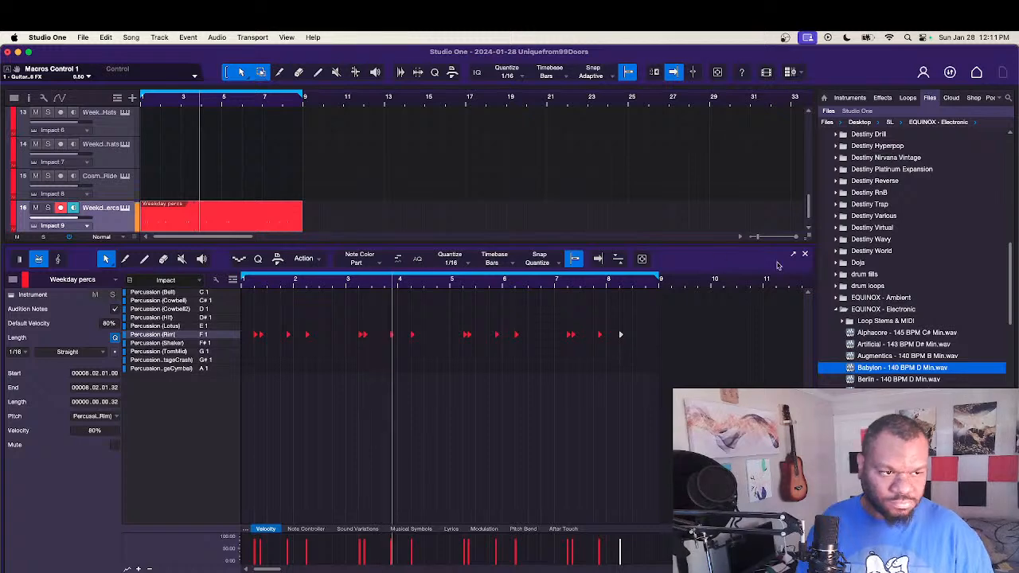
click(805, 256)
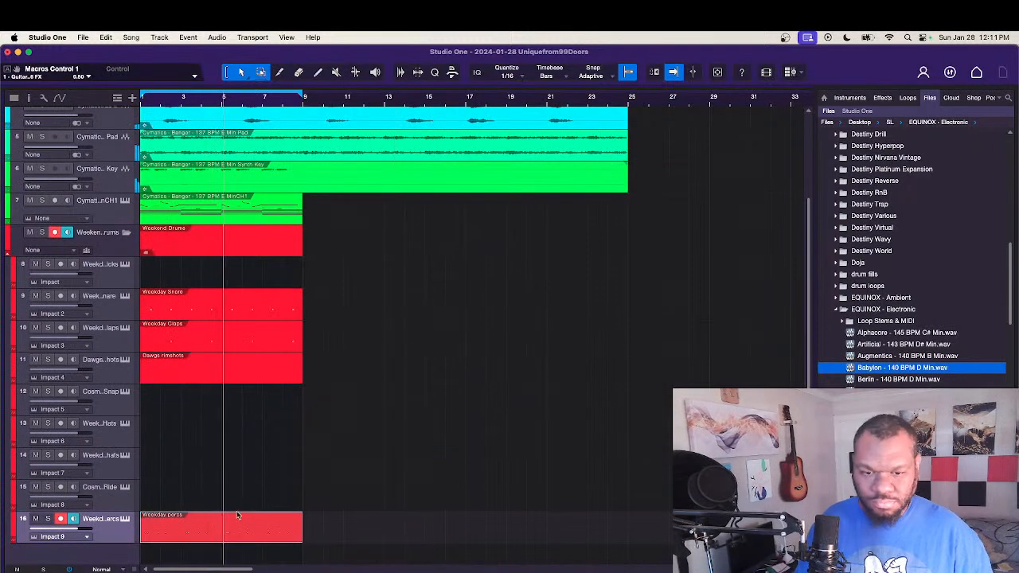
Step: Add Percussion (Cowbell) hits on C#1 at the start of bars 1, 3, 5 and 7 in the Weekday percs part
double_click(179, 537)
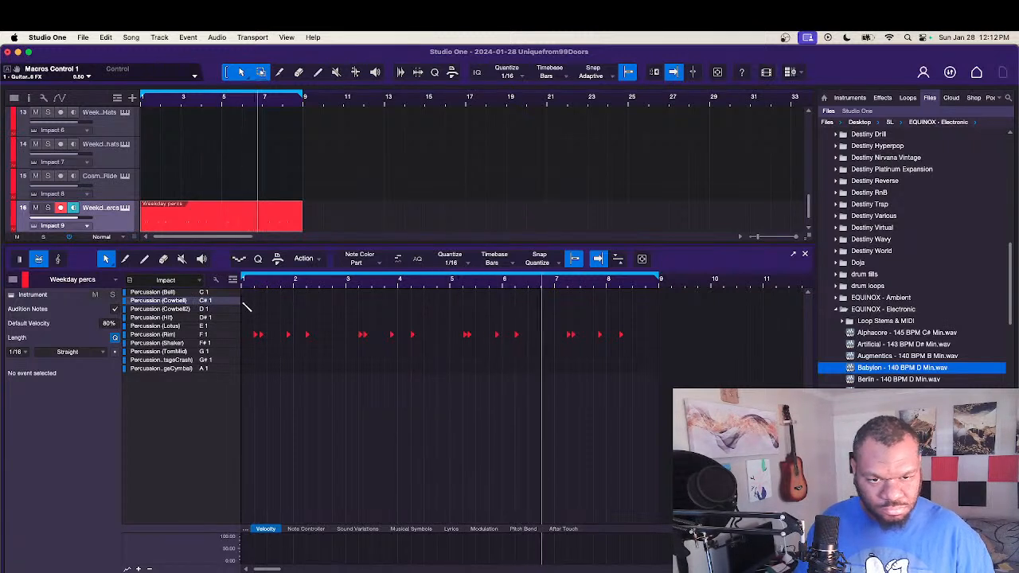
click(244, 301)
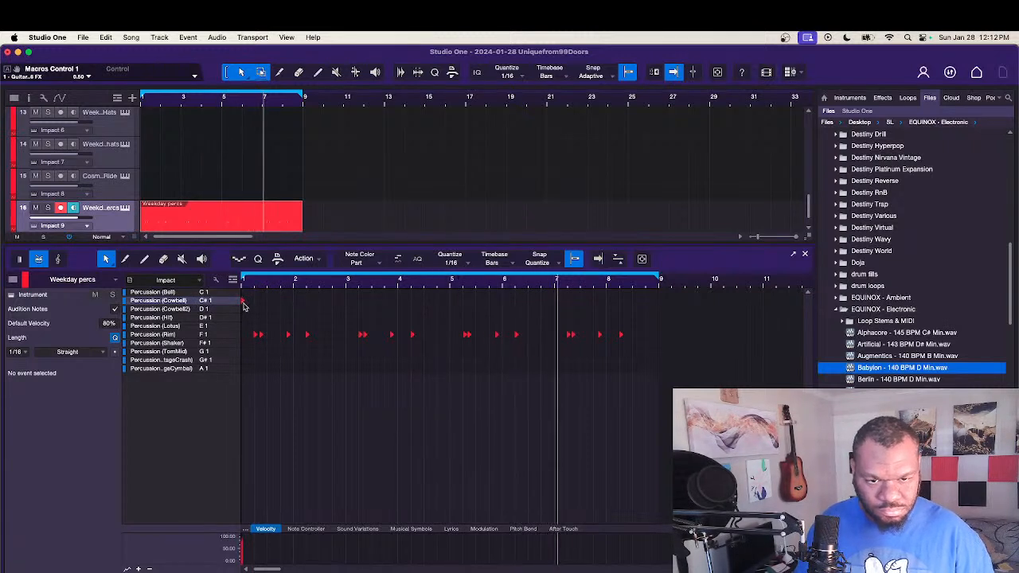
click(347, 301)
click(451, 301)
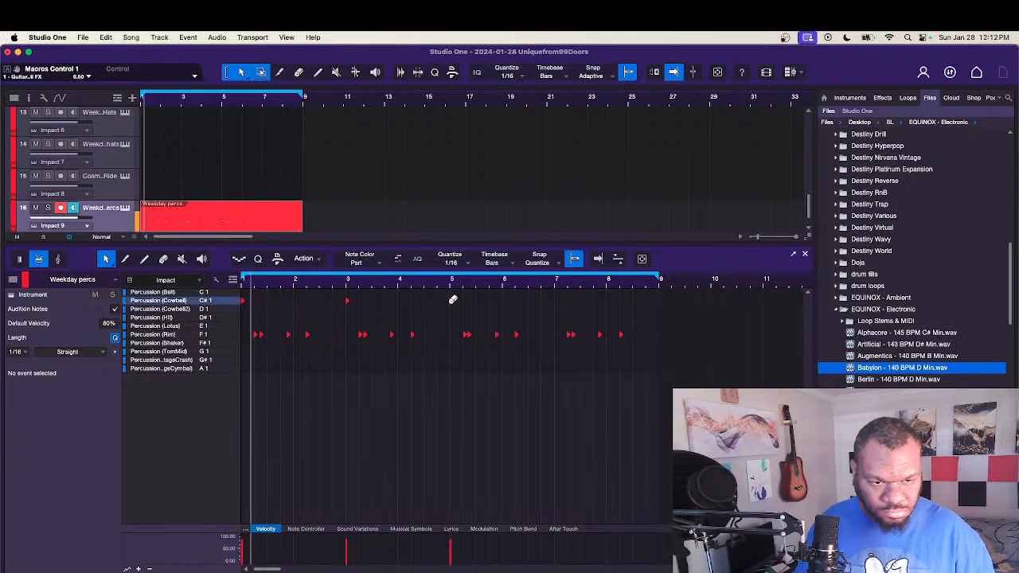
click(555, 301)
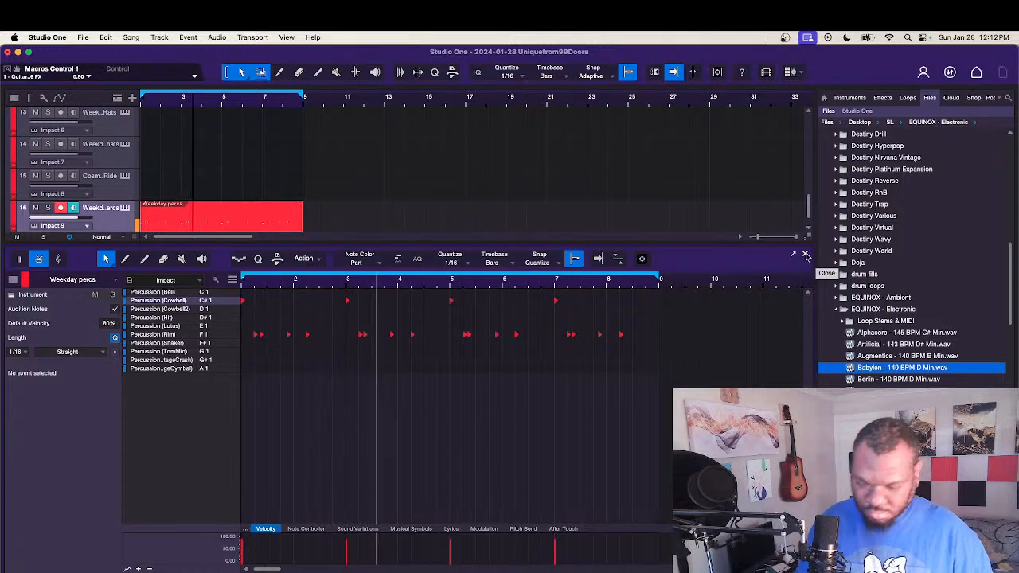
click(805, 255)
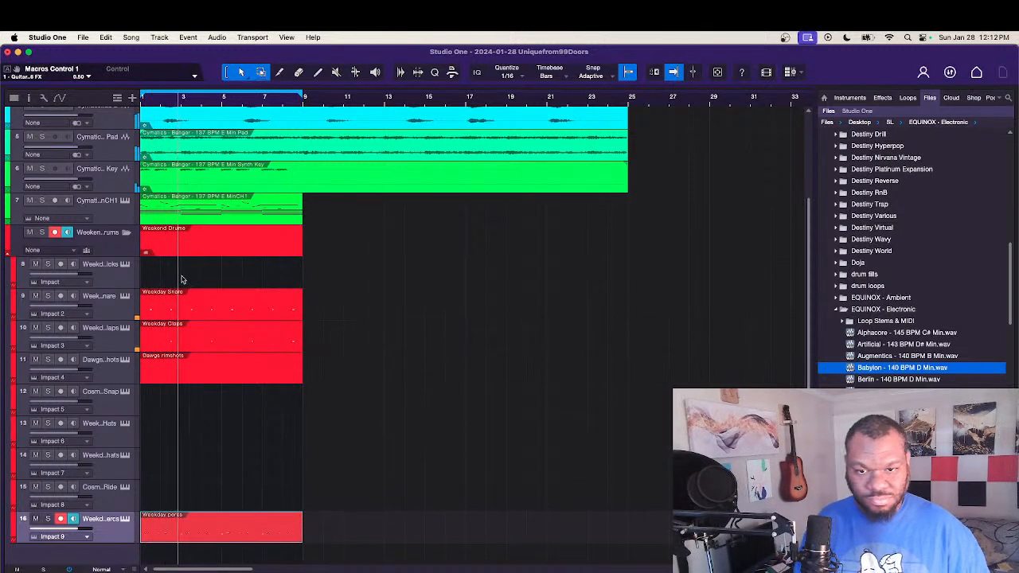
Step: Collapse the Weekend Drums folder and move the Synth Key track to the top of the track list
click(8, 255)
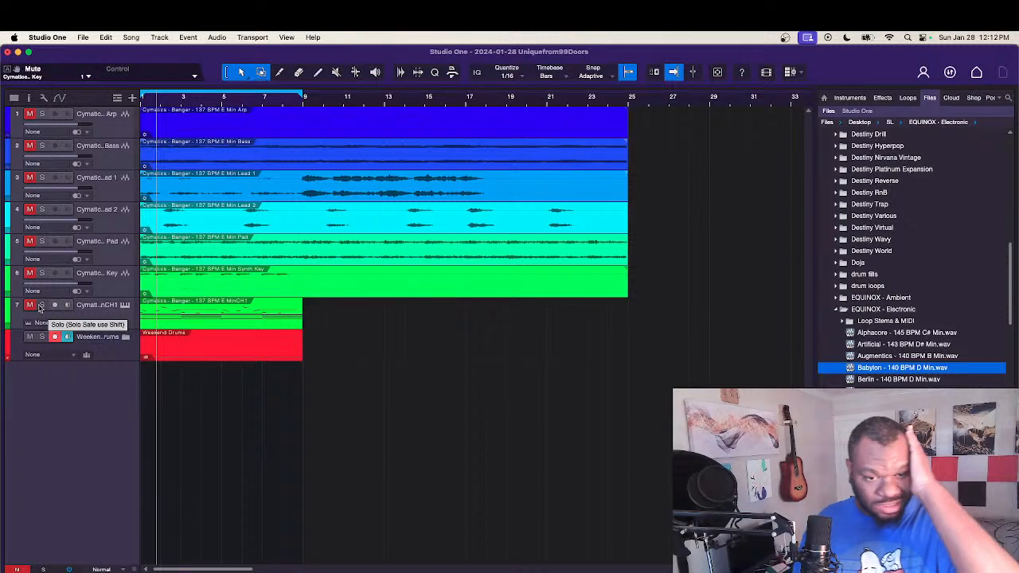
click(111, 291)
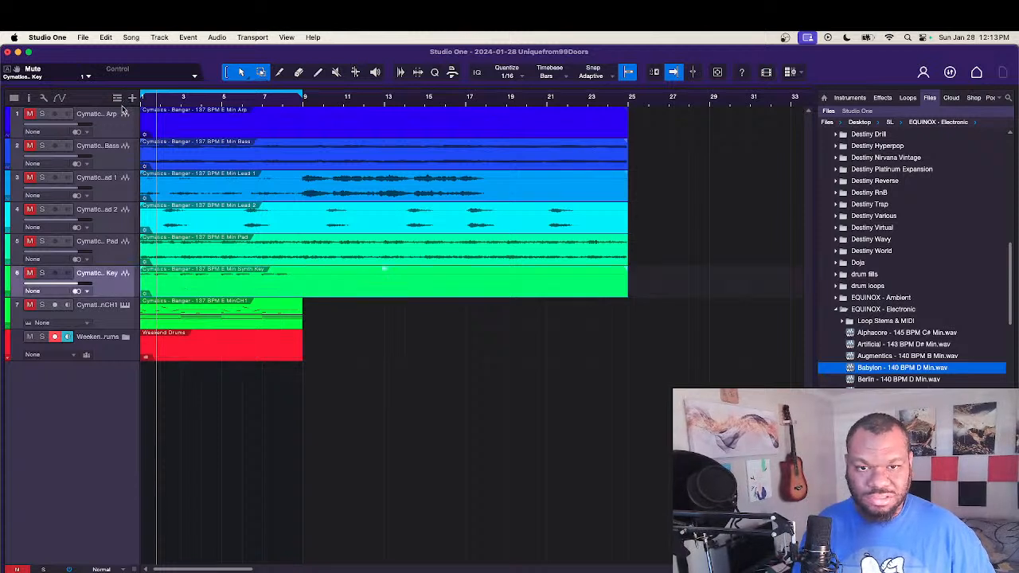
drag(123, 110, 117, 117)
click(31, 115)
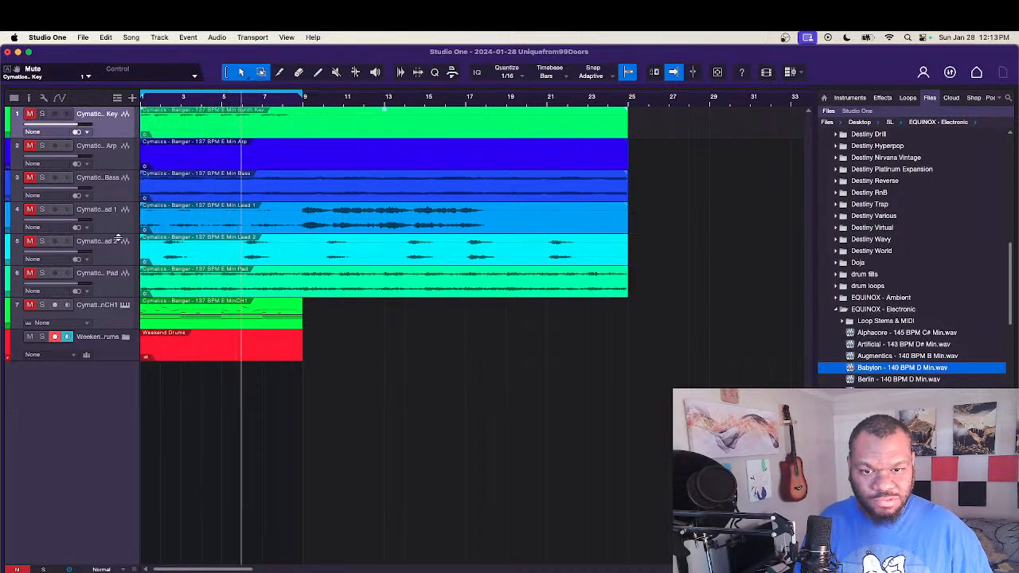
Step: Audition the Pad stem and move its track above Synth Key, then split its clip at bar 9 and delete the remainder
click(43, 273)
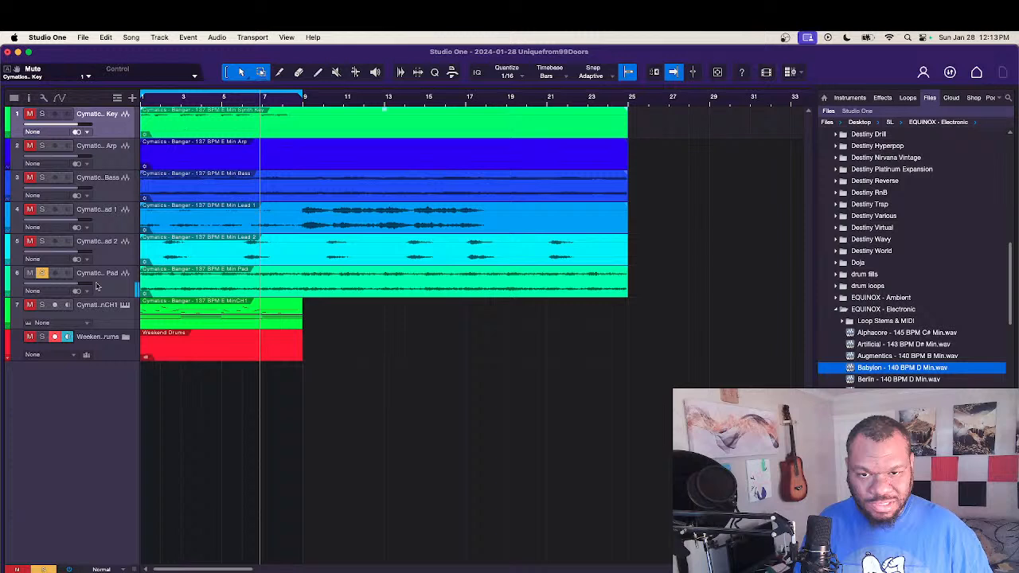
click(43, 273)
drag(110, 279, 114, 142)
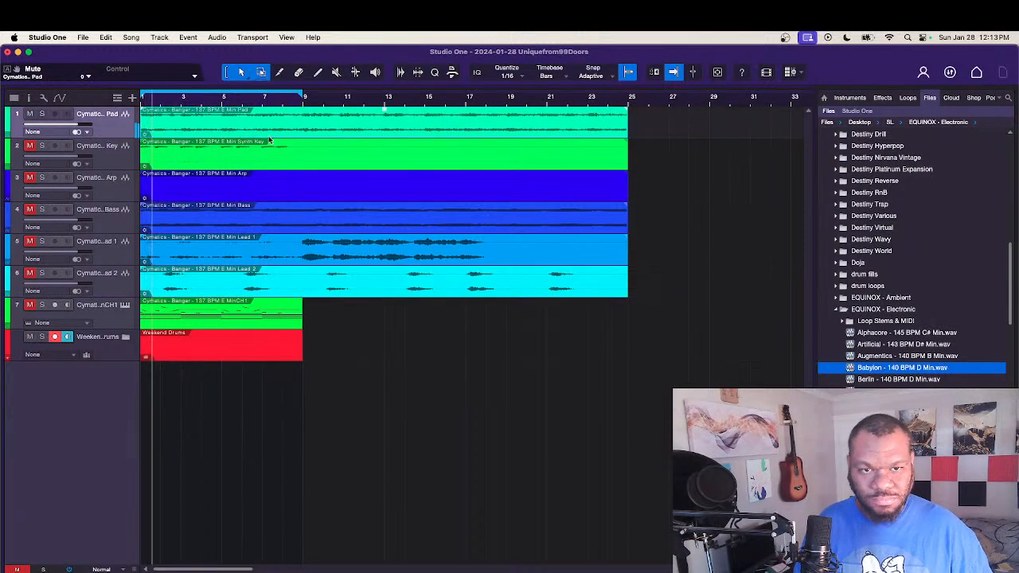
double_click(301, 117)
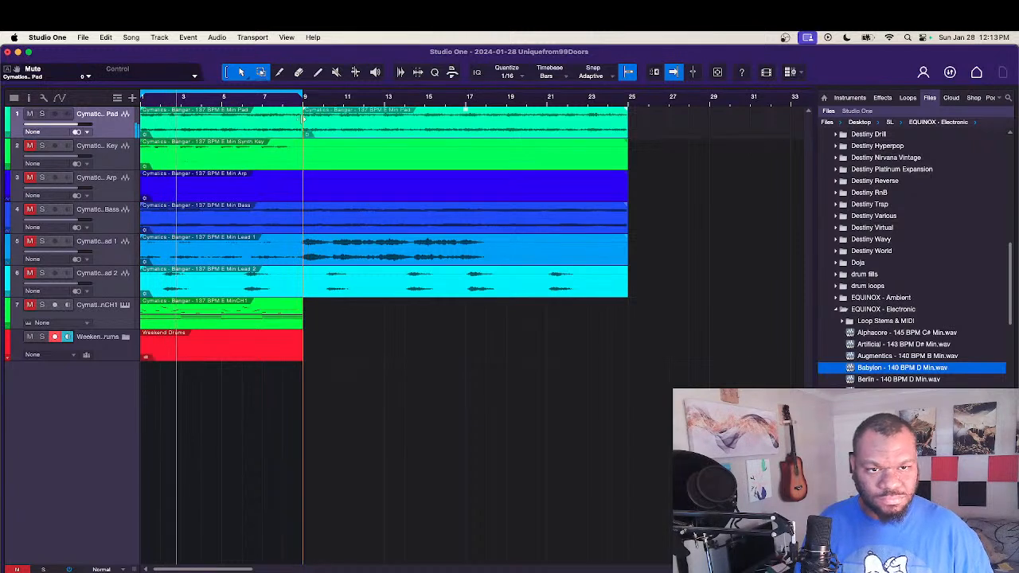
key(Delete)
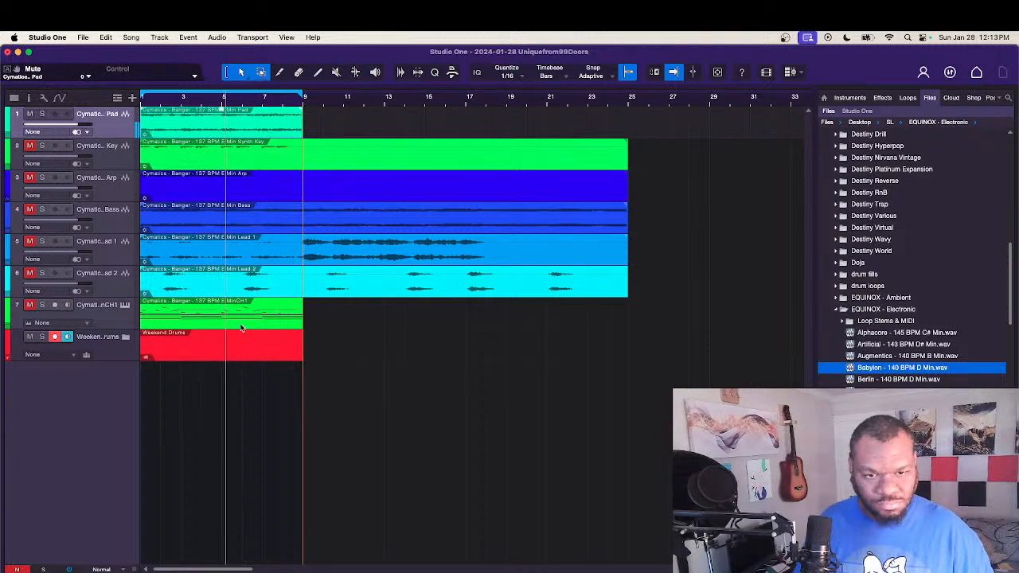
Step: Copy the Cymatics MinCH1 MIDI clip to a new track below the drums and delete the melody notes above its chords
drag(244, 326, 226, 390)
double_click(226, 389)
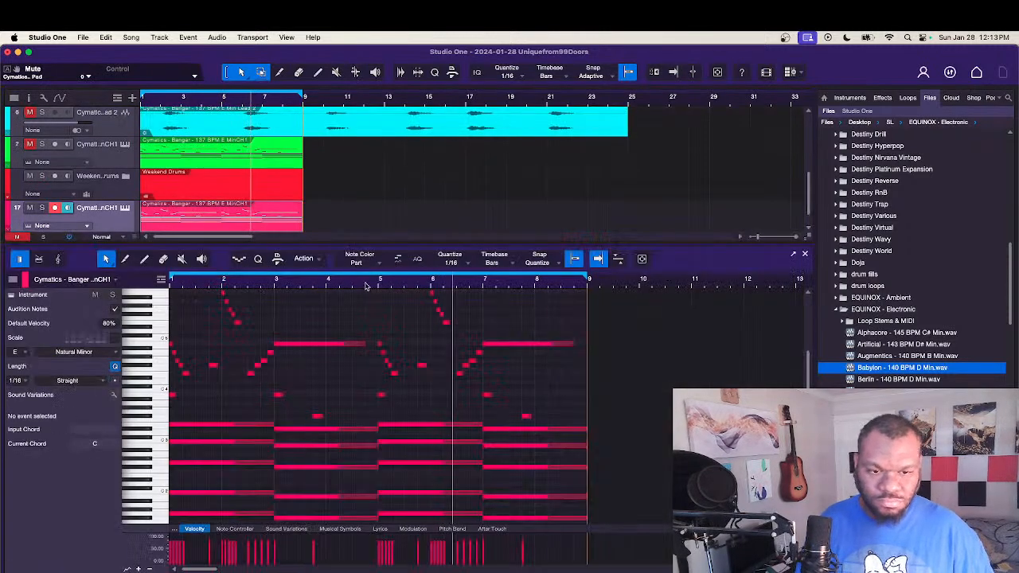
drag(391, 242, 391, 96)
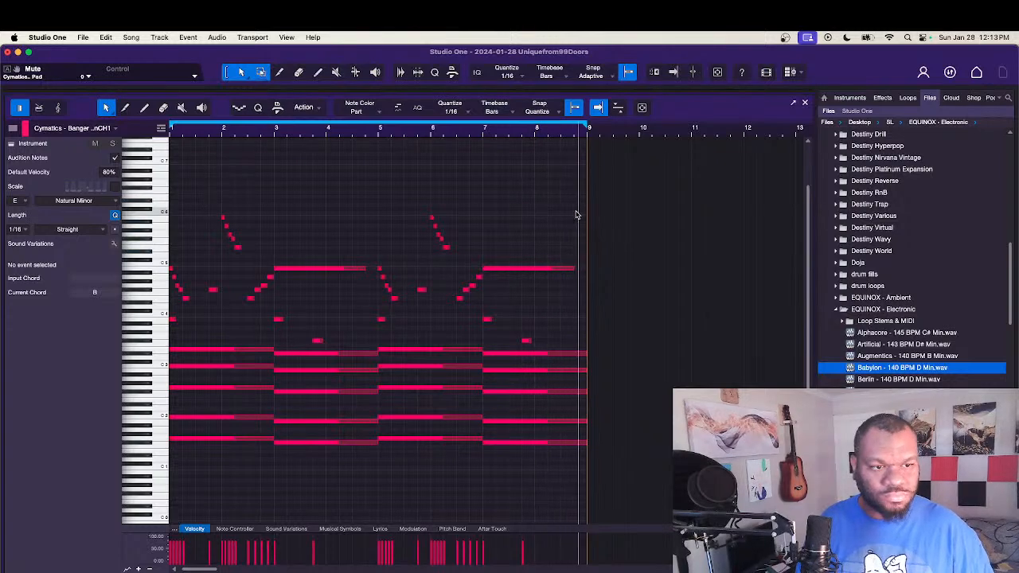
drag(577, 212, 171, 342)
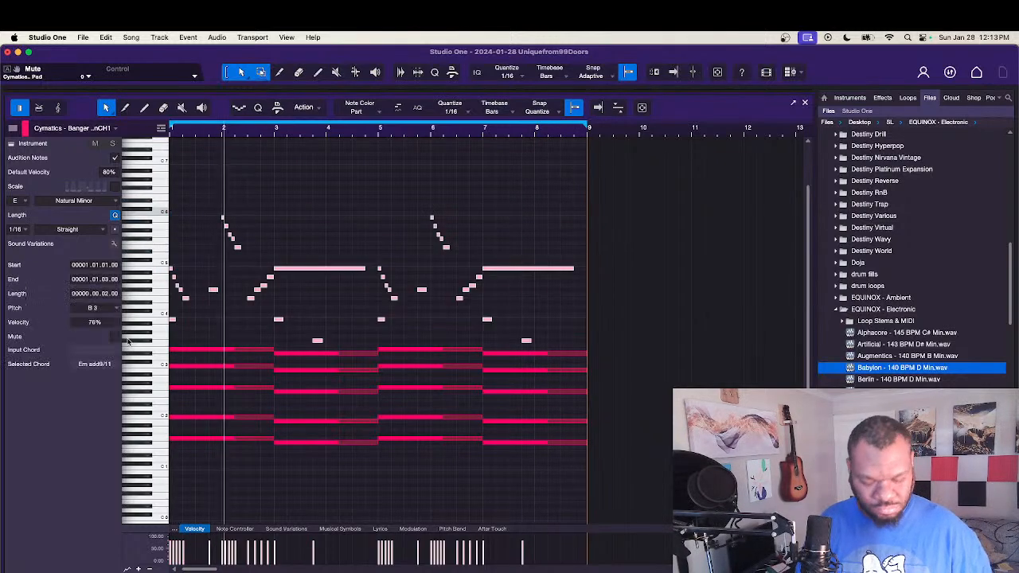
key(Delete)
Step: Turn all the sustained chord notes in the copied clip into short stabs repeated on every beat across the eight bars
drag(236, 305, 582, 455)
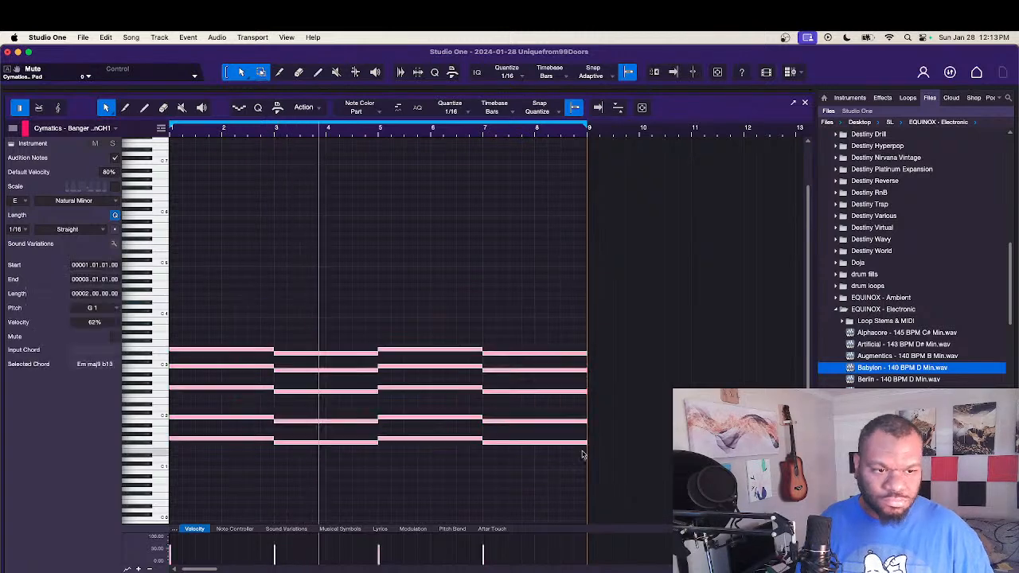
mouse_move(587, 353)
mouse_down()
mouse_move(485, 363)
mouse_move(504, 353)
mouse_move(581, 357)
mouse_up()
click(573, 339)
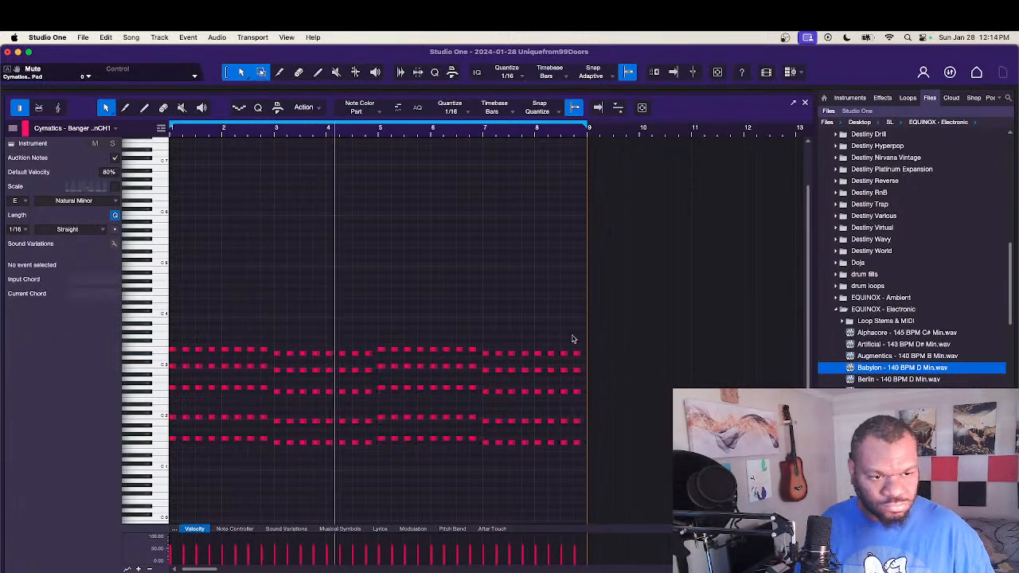
click(804, 101)
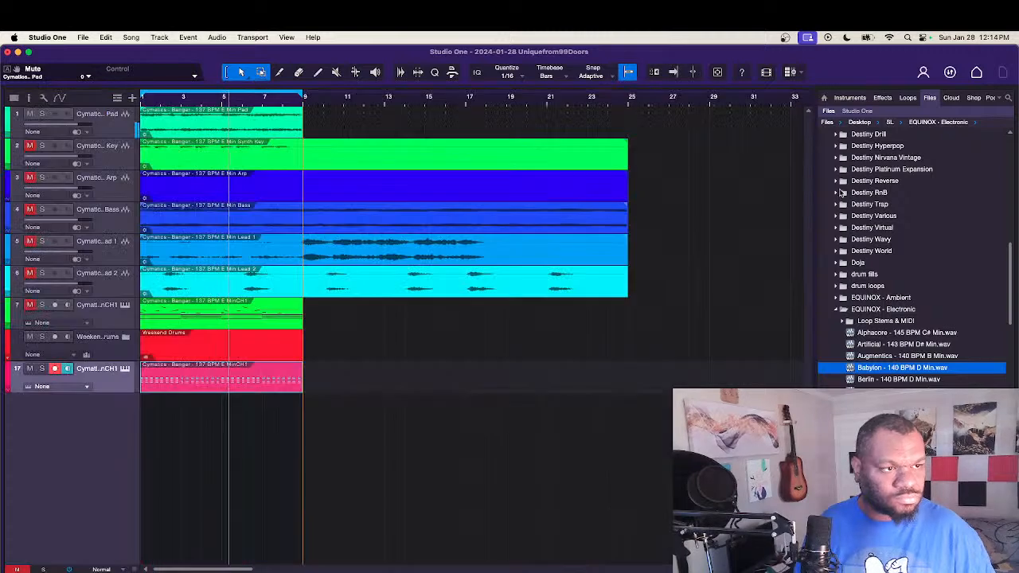
Step: Load Kontakt 7 on the chord stab track and open its 40s Very Own - Keys instrument
click(850, 97)
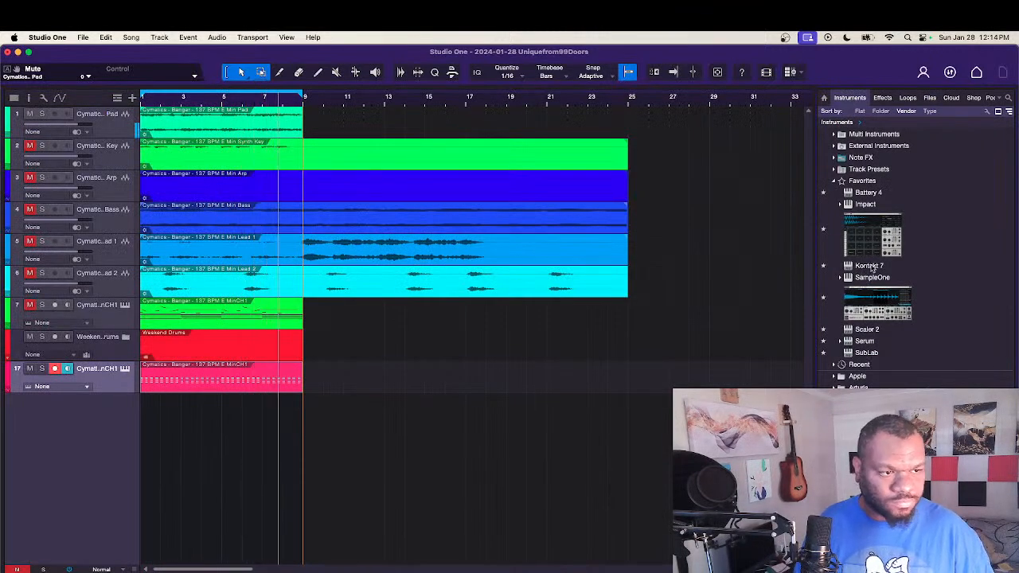
drag(870, 266, 119, 376)
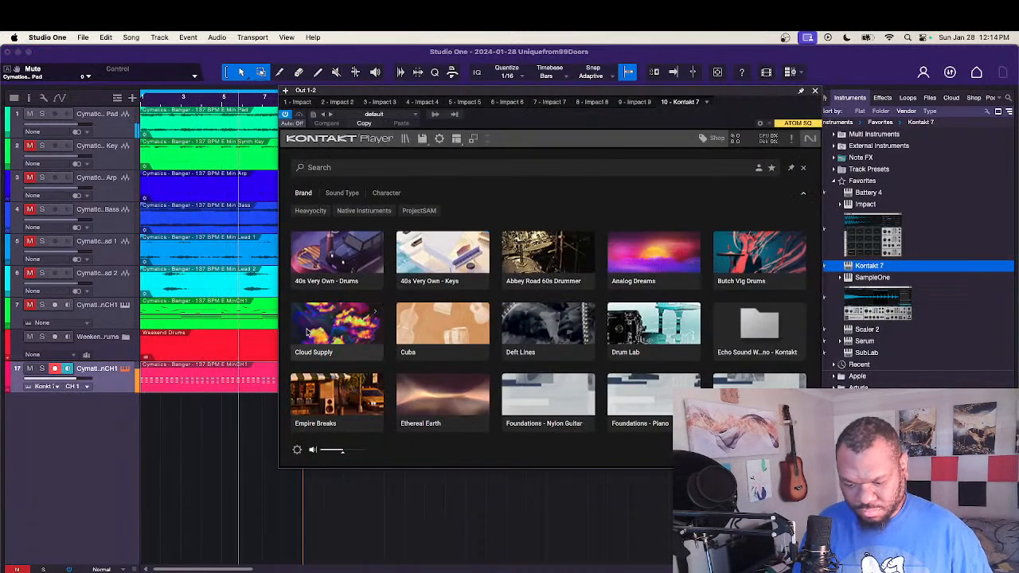
click(434, 266)
click(726, 303)
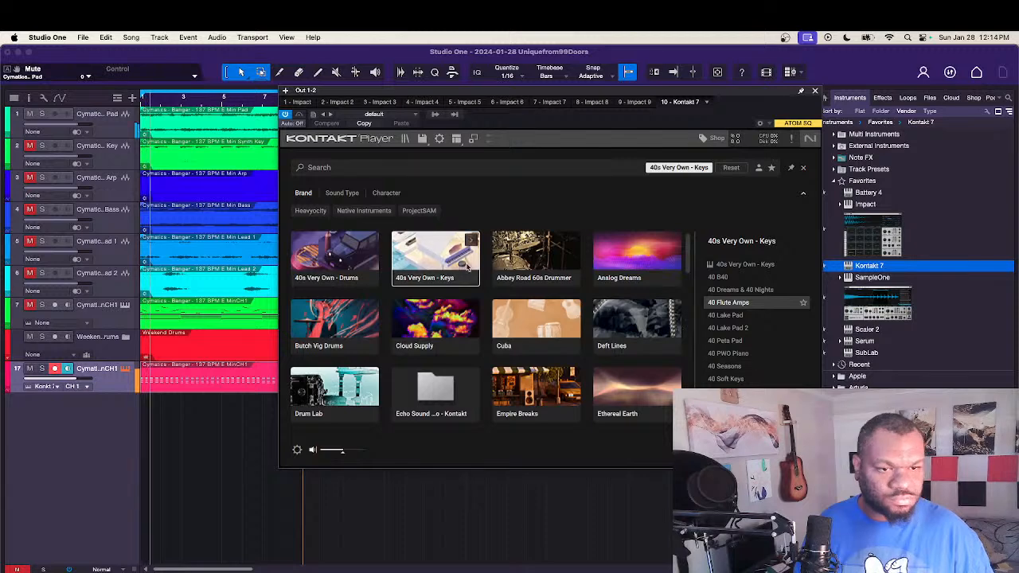
click(745, 264)
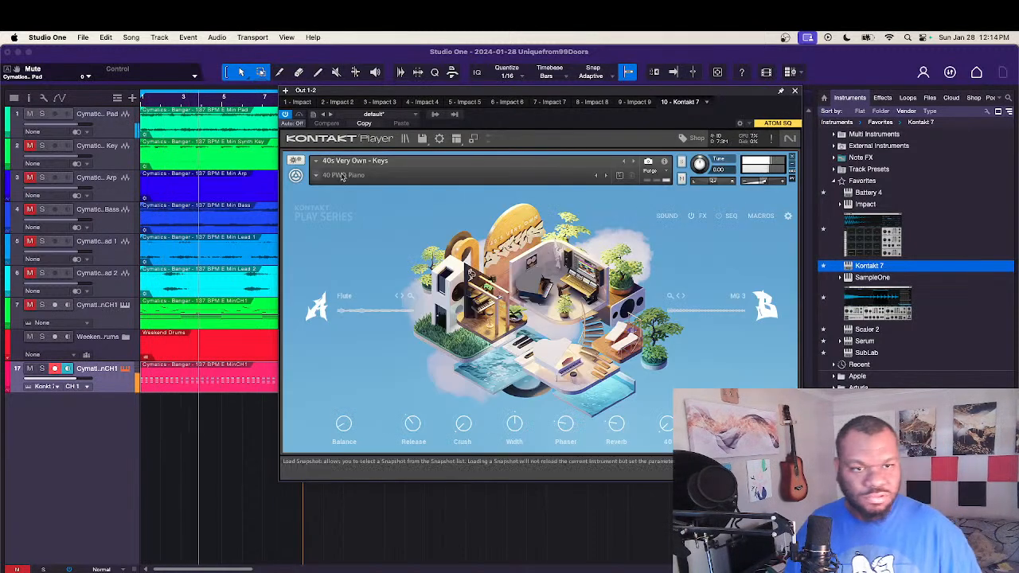
Step: Load the Digital Key Strokes snapshot from the instrument's Lead category
click(321, 179)
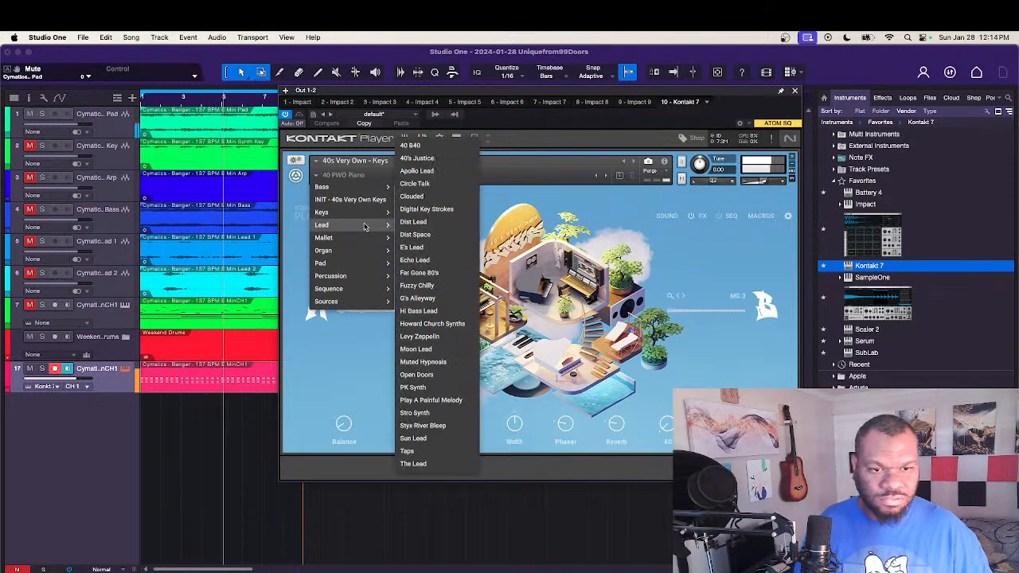
mouse_move(369, 226)
click(442, 209)
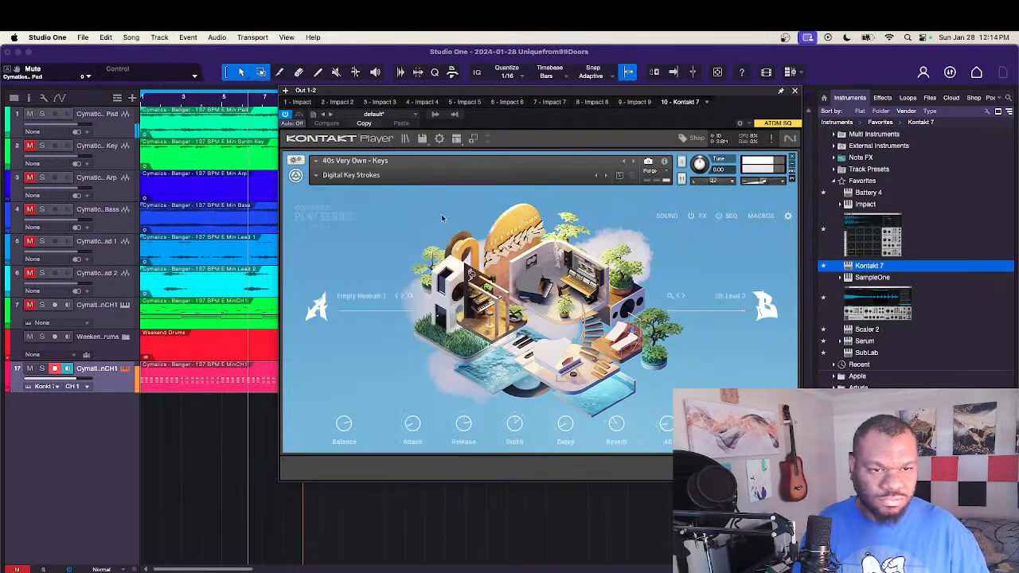
Step: Transpose all the notes in the chord stab clip up one octave
double_click(242, 390)
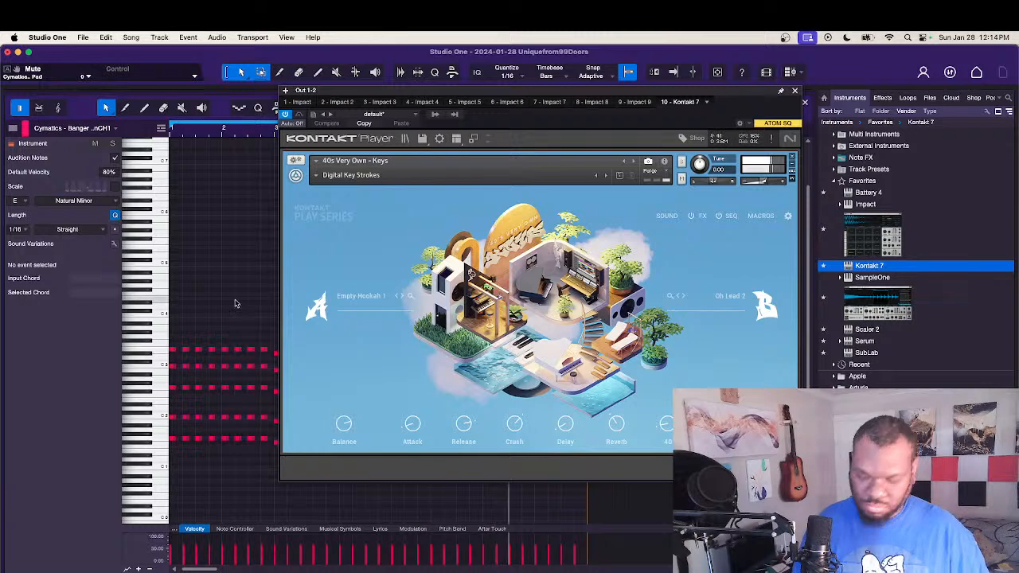
key(super+a)
key(shift+Up)
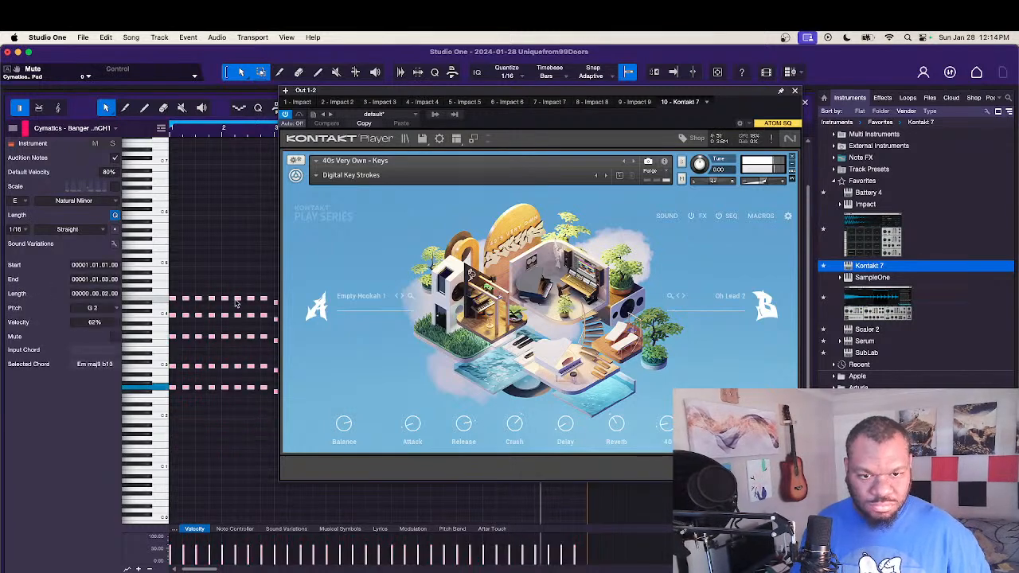
Step: Audition the following lead snapshots with the stabs, settle on G's Alleyway, and close the instrument and note editor
click(607, 176)
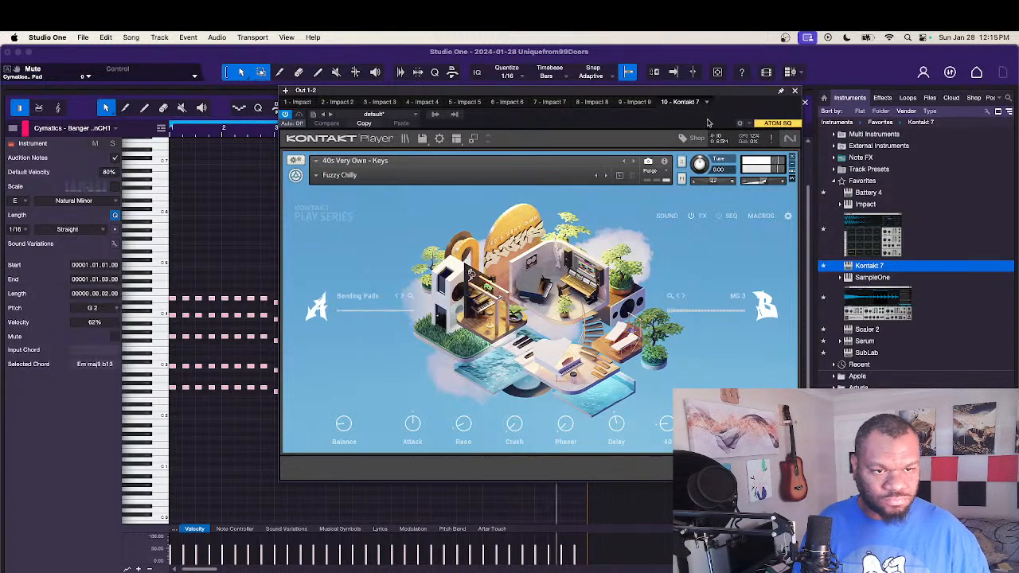
click(606, 176)
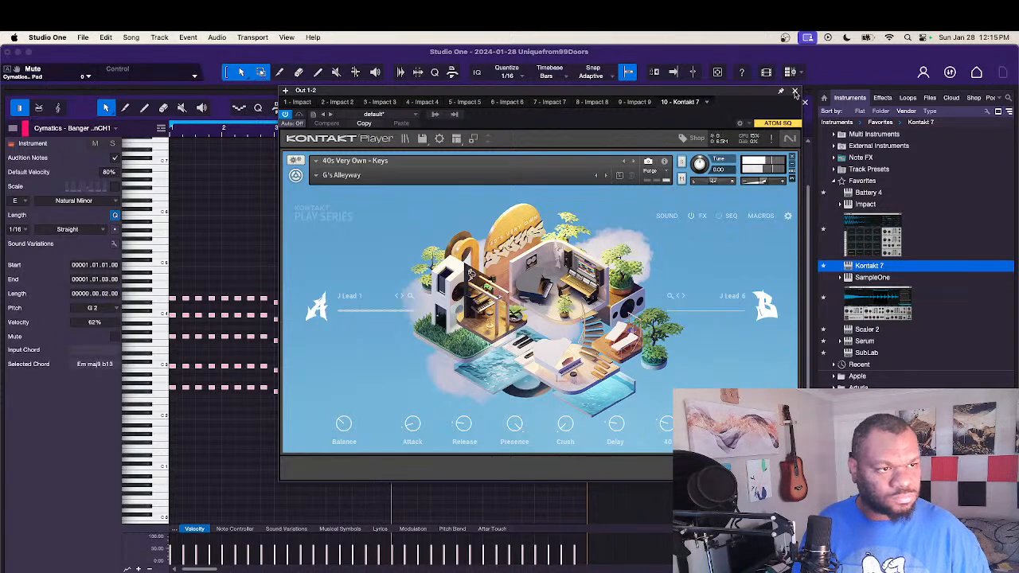
click(795, 91)
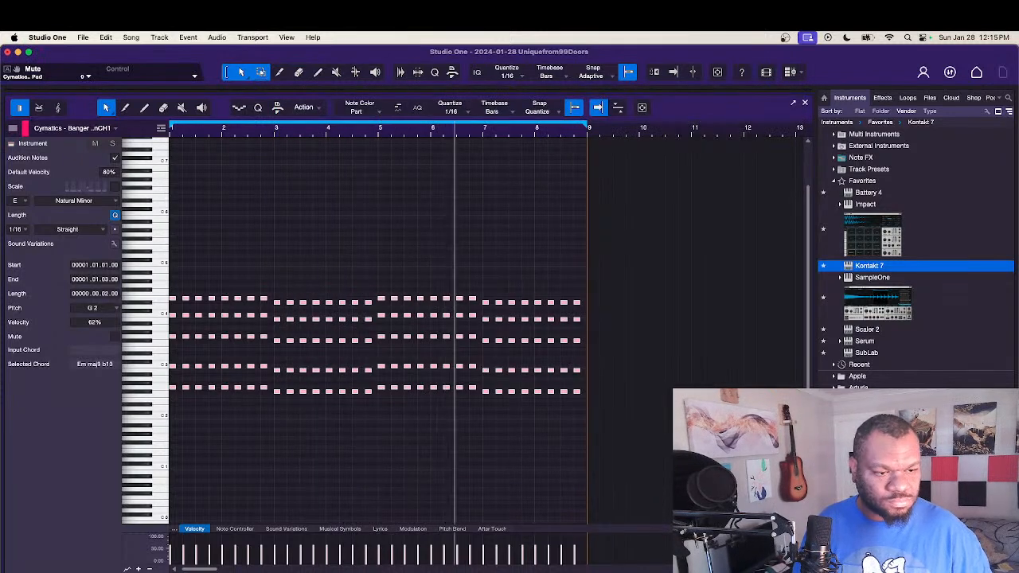
key(F2)
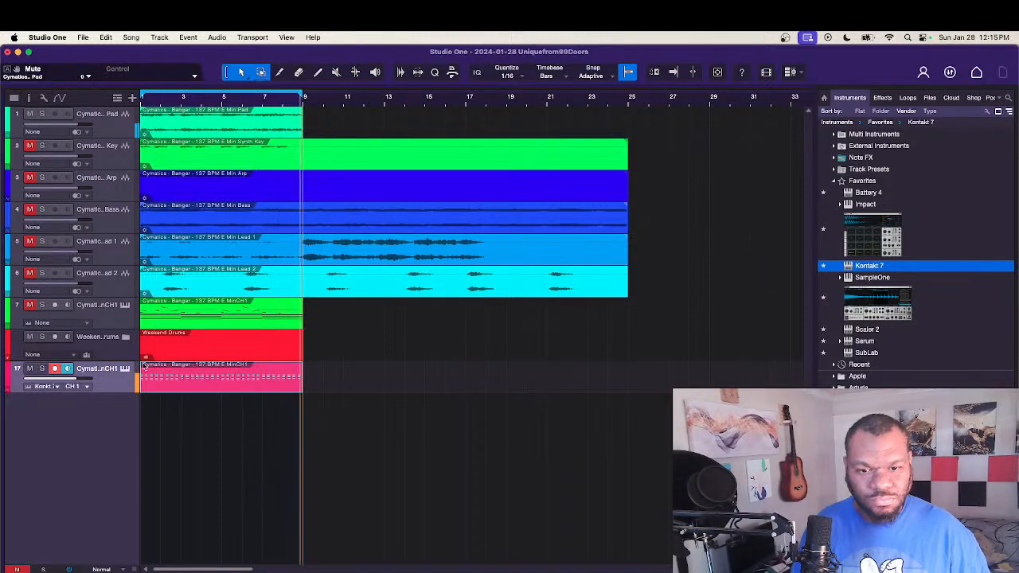
Step: Move the chord stab track directly below the Pad track and mute the Bass stem
drag(119, 384, 127, 145)
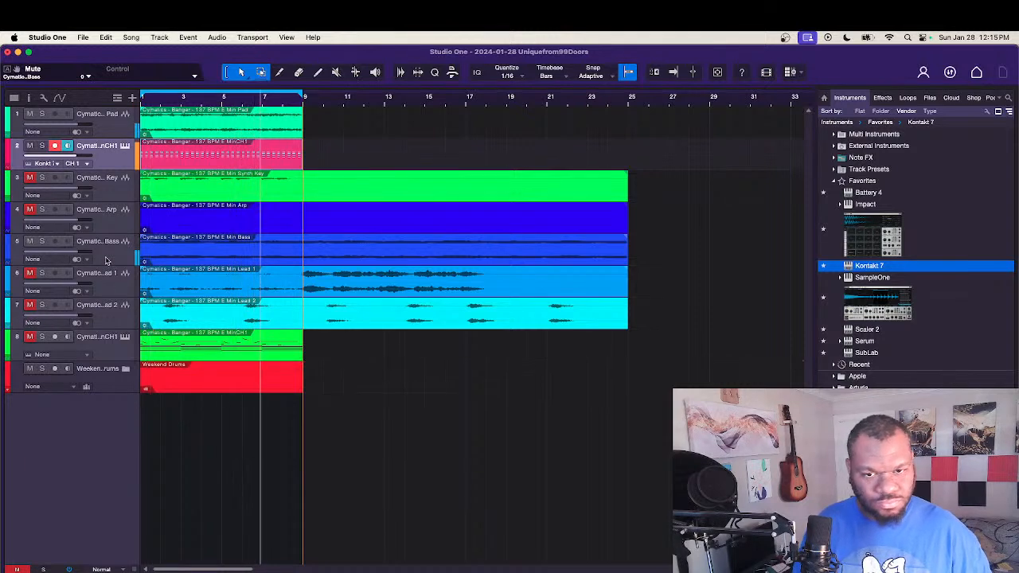
click(29, 241)
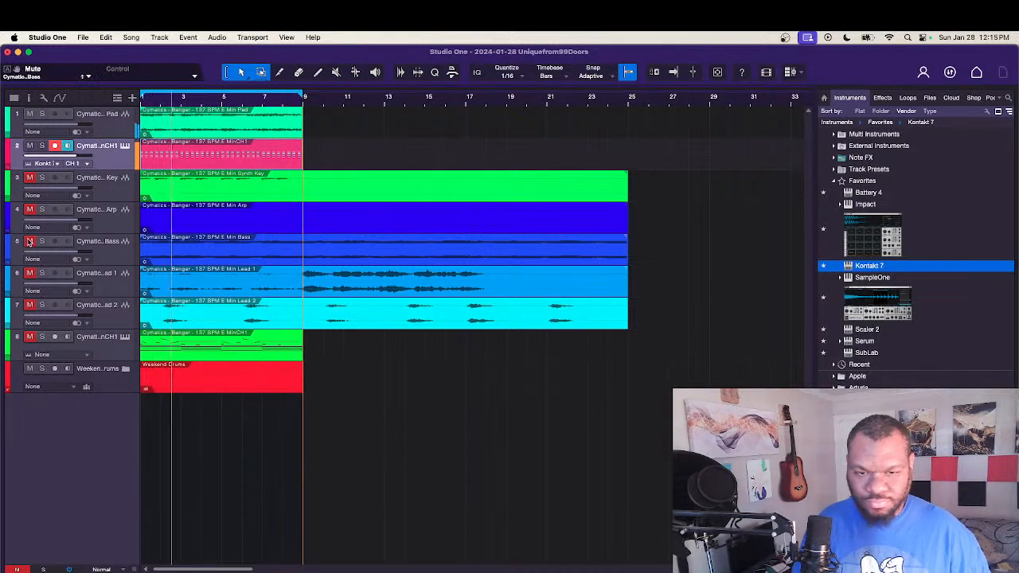
Step: Copy the original MinCH1 MIDI clip to a new track below Weekend Drums and mute every note except its lowest bass line
click(193, 354)
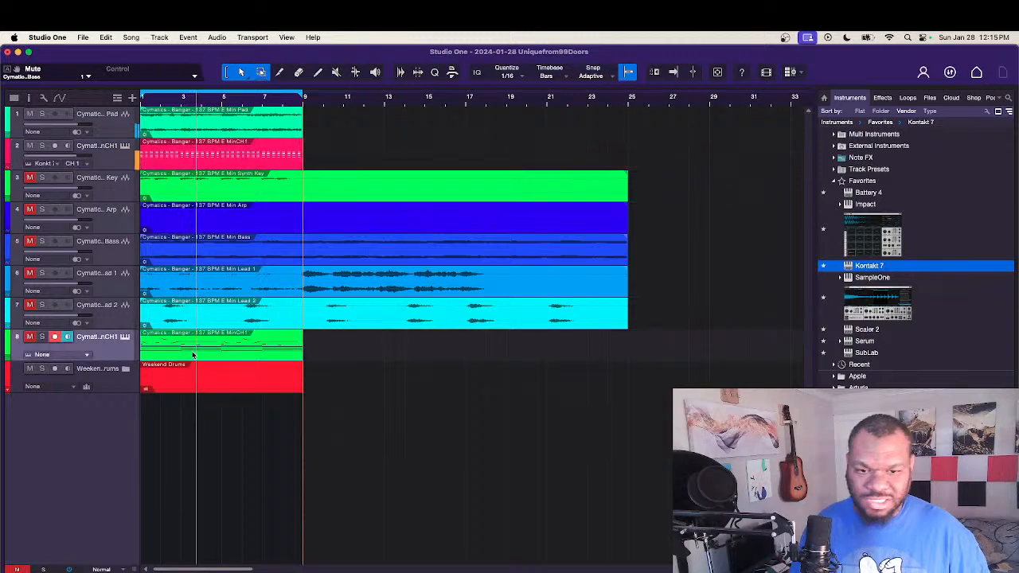
alt+drag(193, 355, 165, 412)
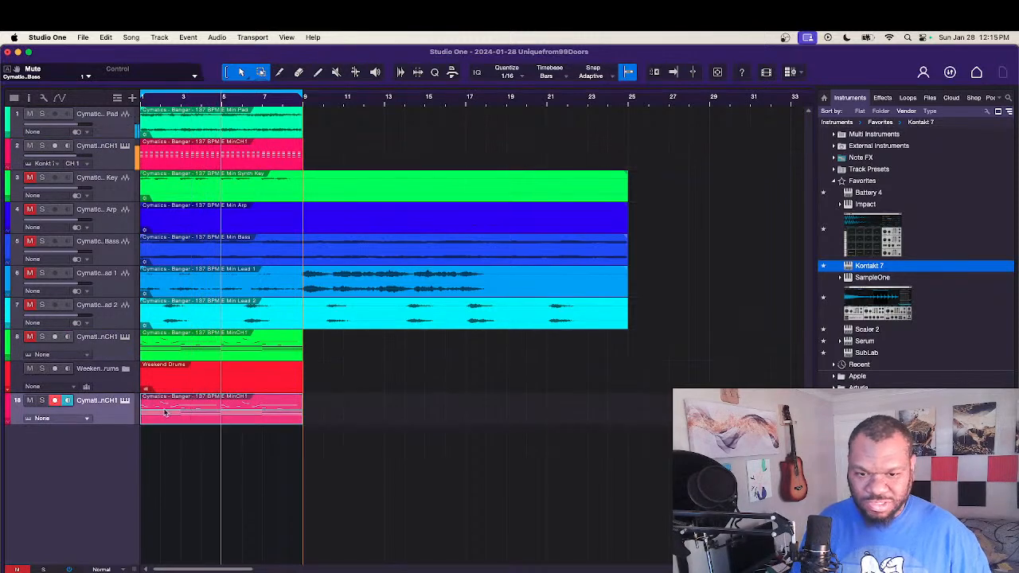
double_click(199, 419)
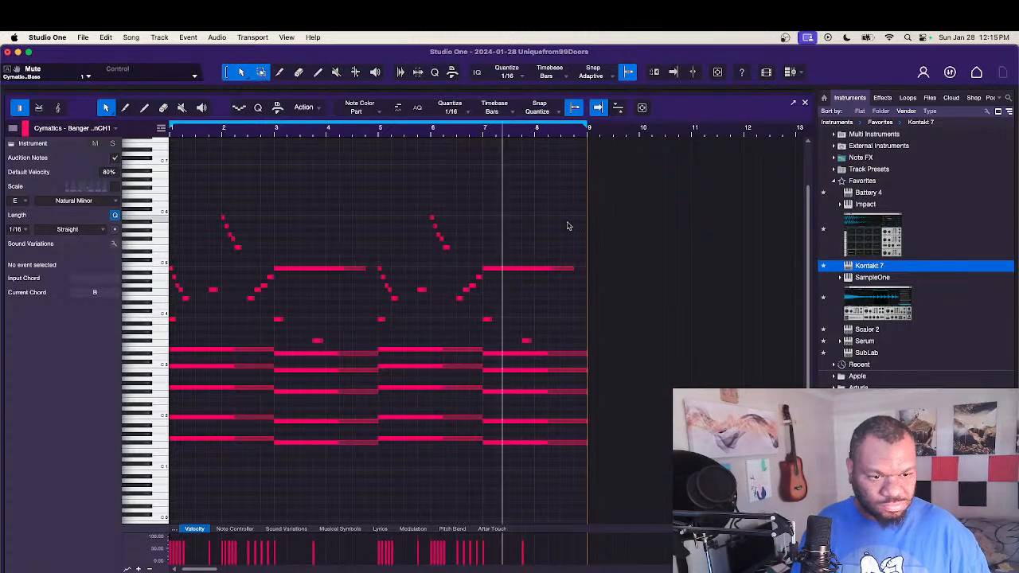
drag(567, 215, 165, 421)
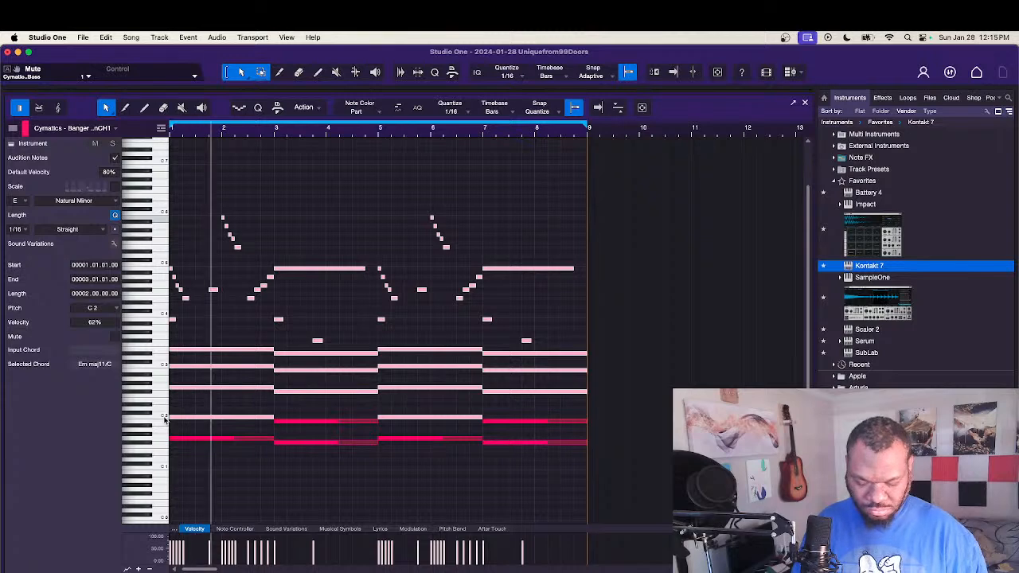
key(shift+m)
click(318, 421)
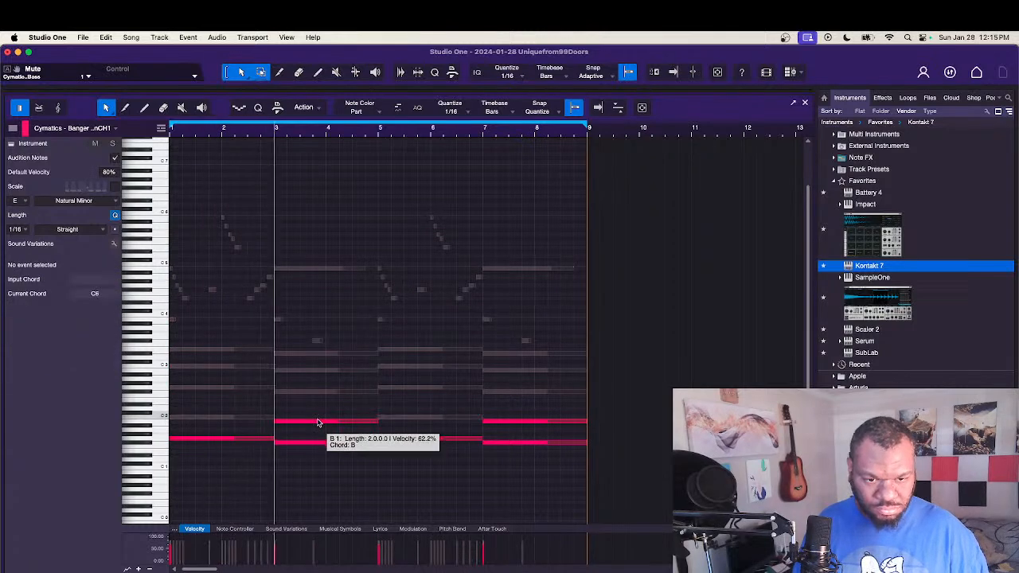
key(shift+m)
click(493, 424)
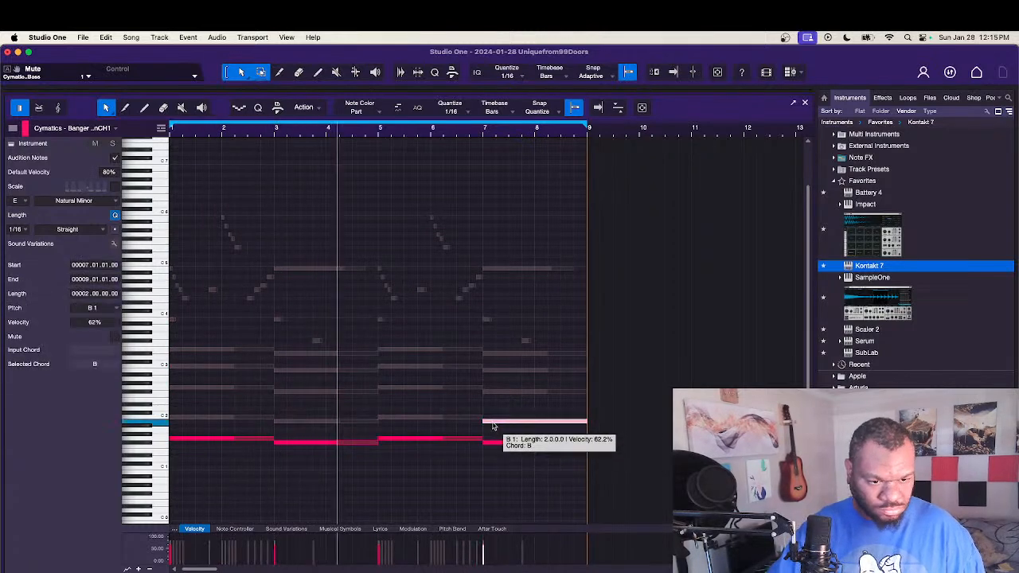
click(804, 102)
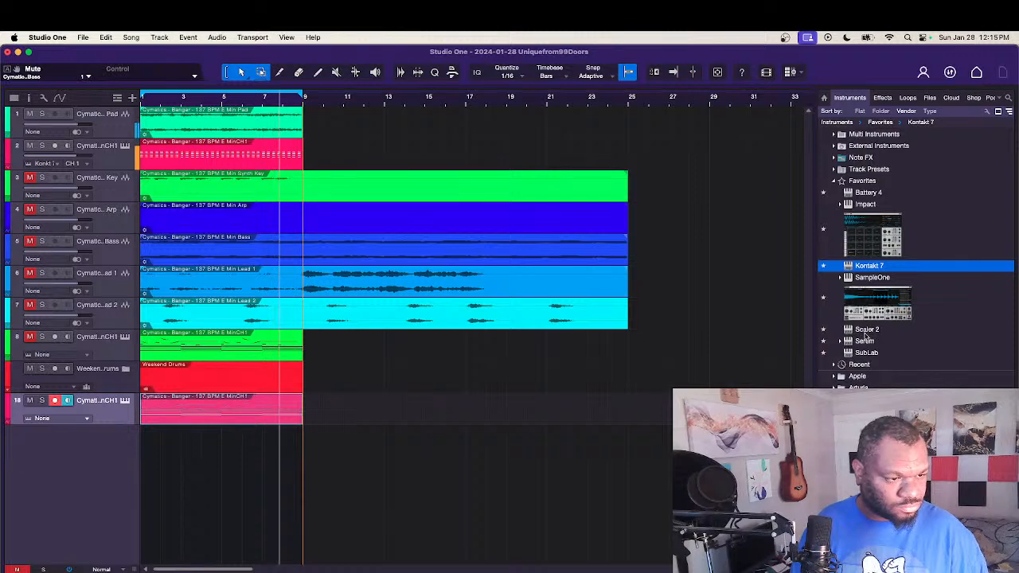
Step: Load Serum on the new bass-line track with the bass preset BA D_Bass 1 [DU]
drag(866, 343, 113, 423)
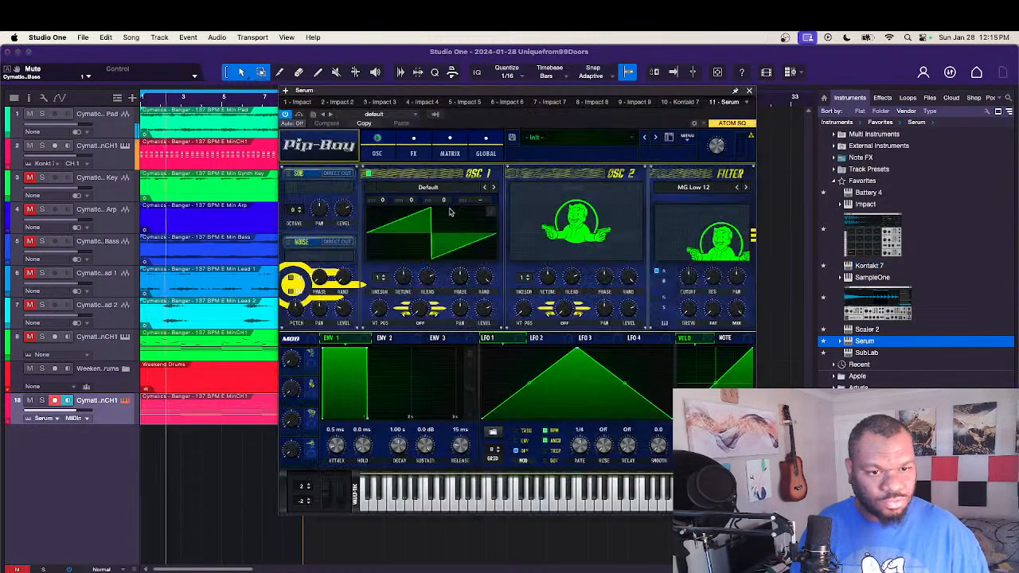
click(587, 138)
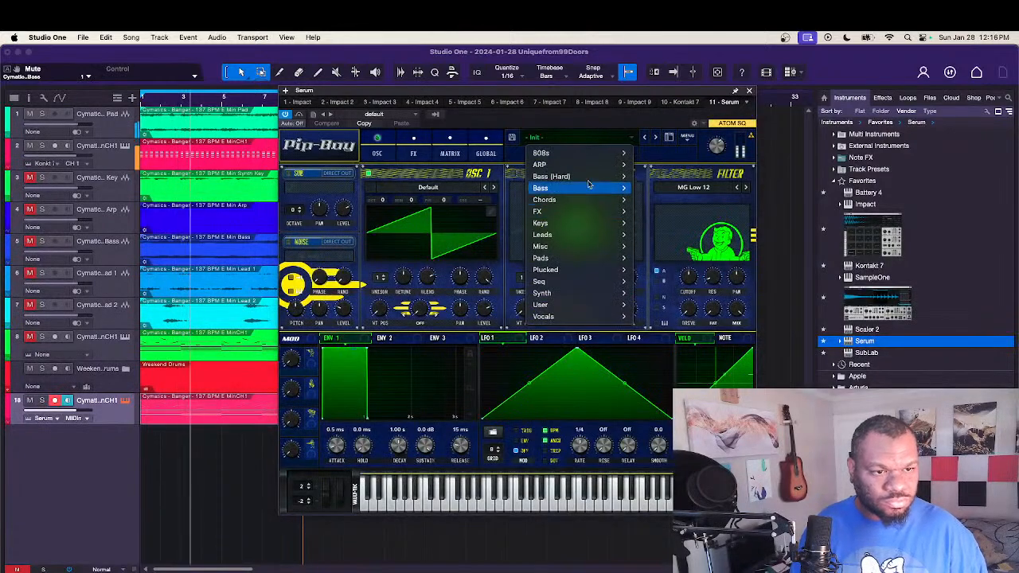
mouse_move(581, 188)
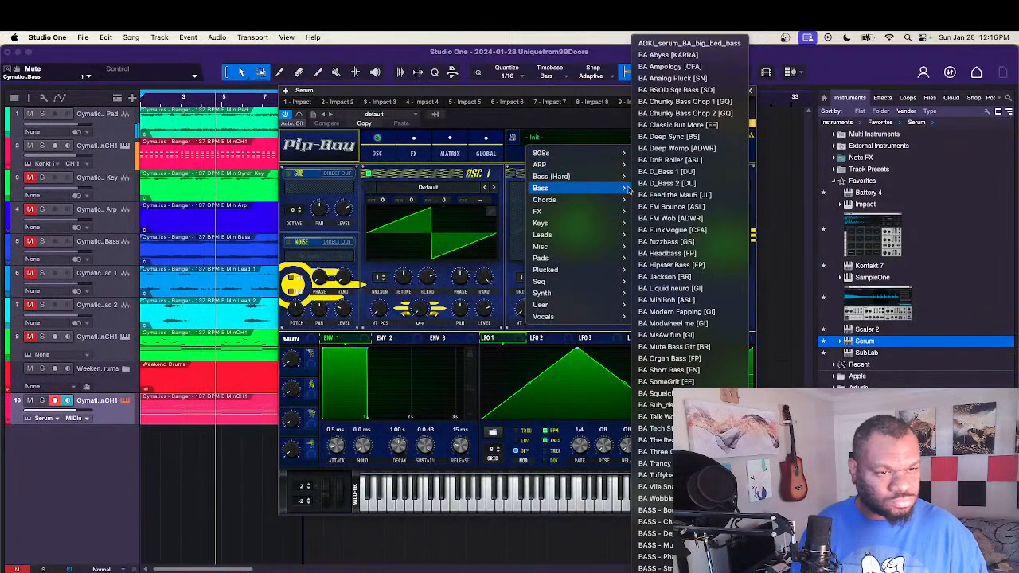
click(655, 170)
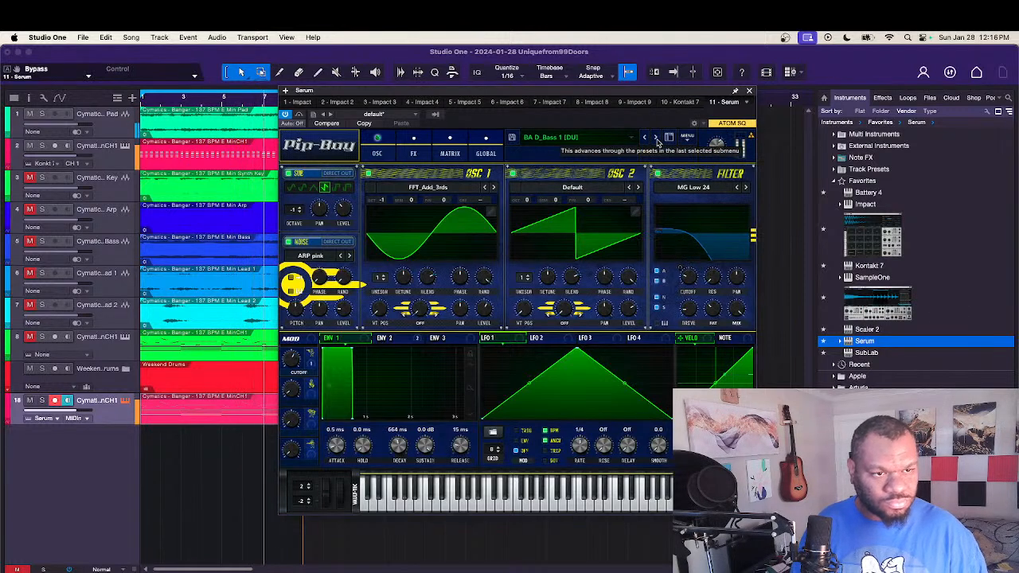
Step: Audition the bass presets following BA D_Bass 1 [DU] during playback, settle on BA Sub_dskprc [GI], and close Serum
click(656, 140)
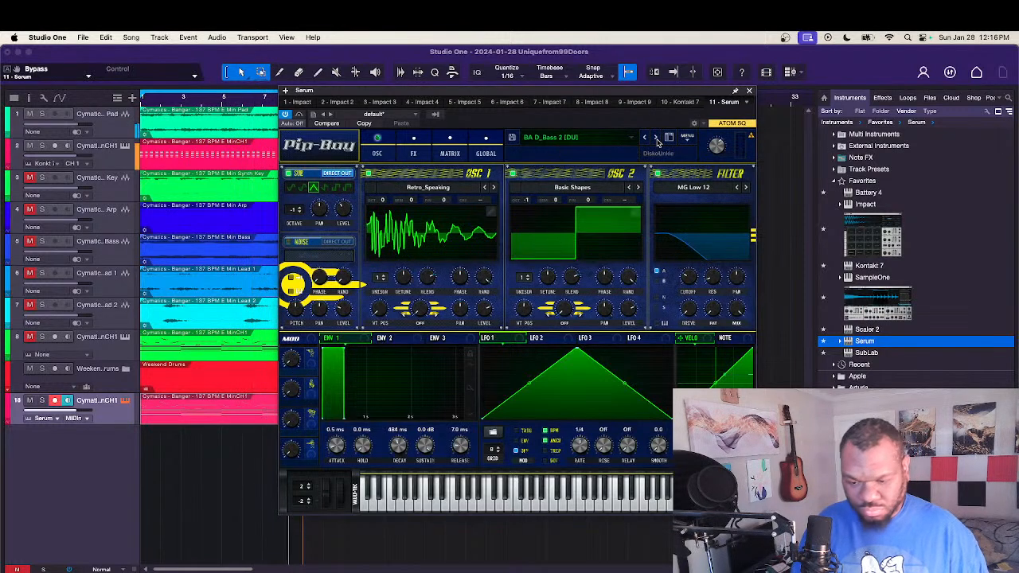
click(657, 140)
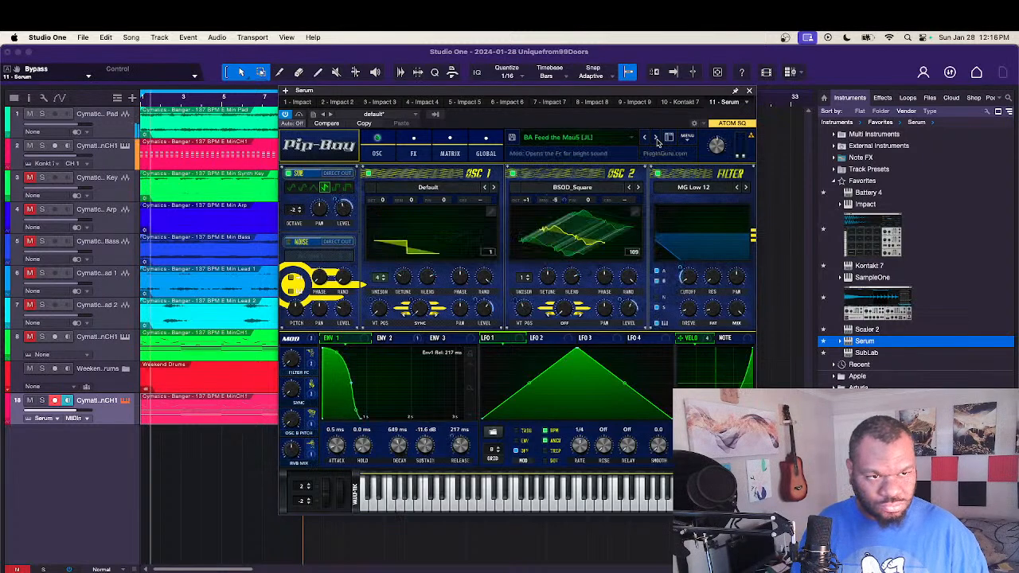
click(657, 140)
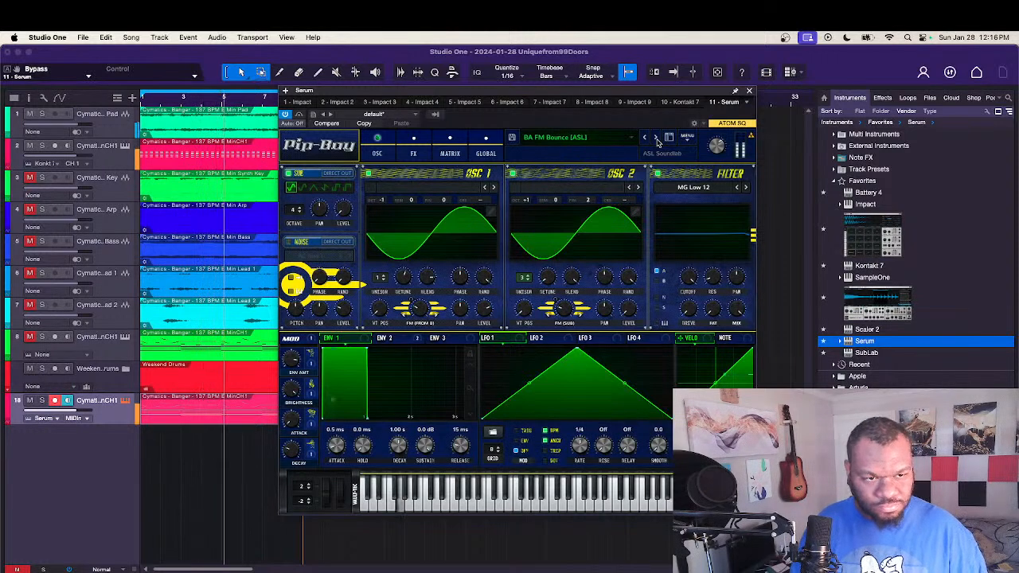
click(657, 139)
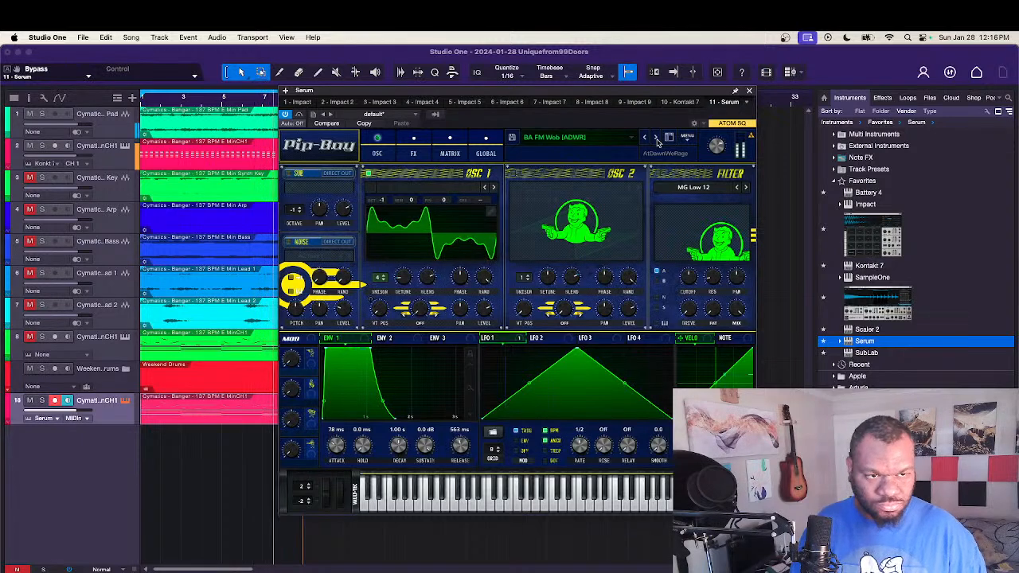
click(657, 139)
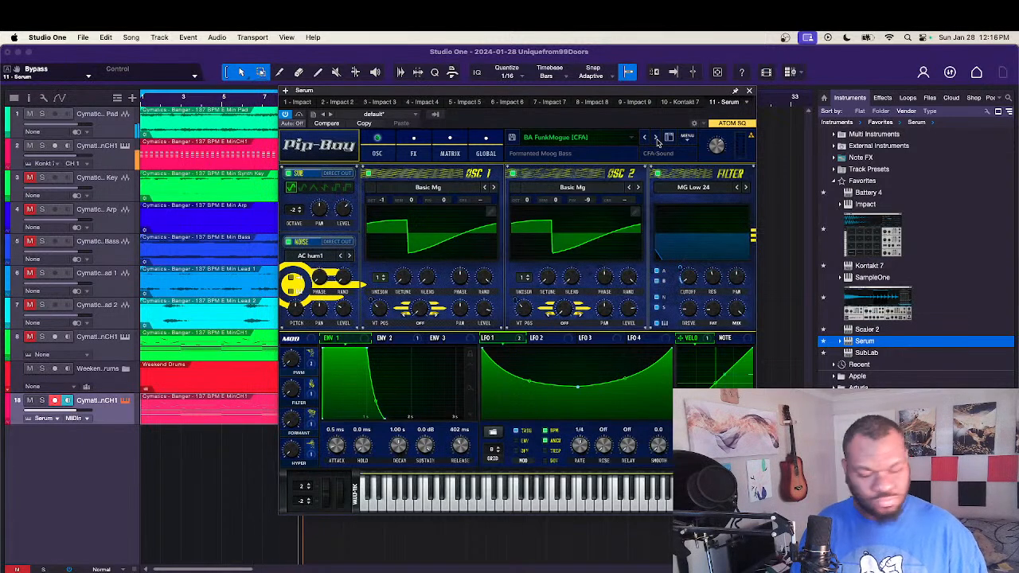
key(space)
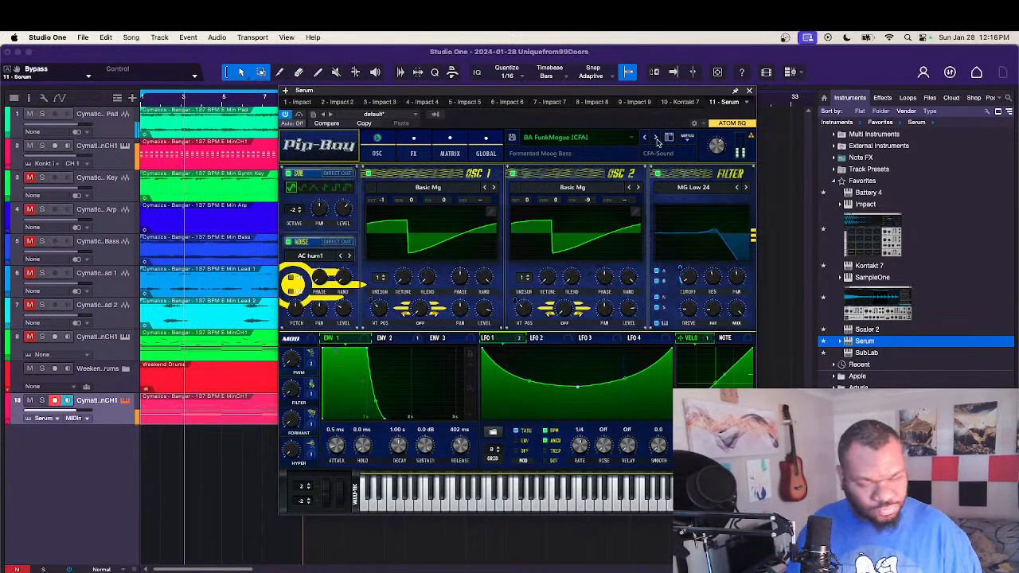
click(657, 140)
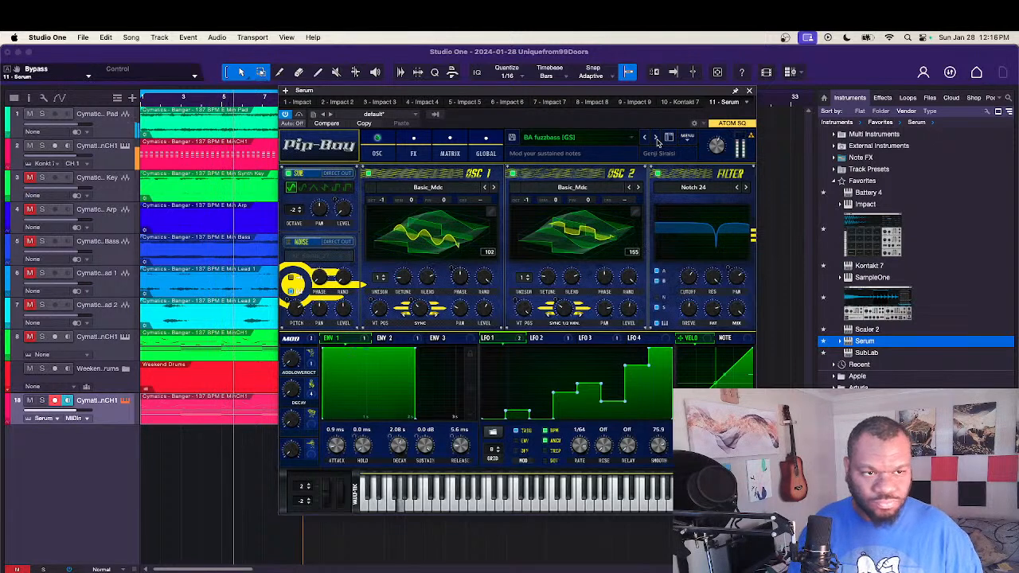
click(657, 139)
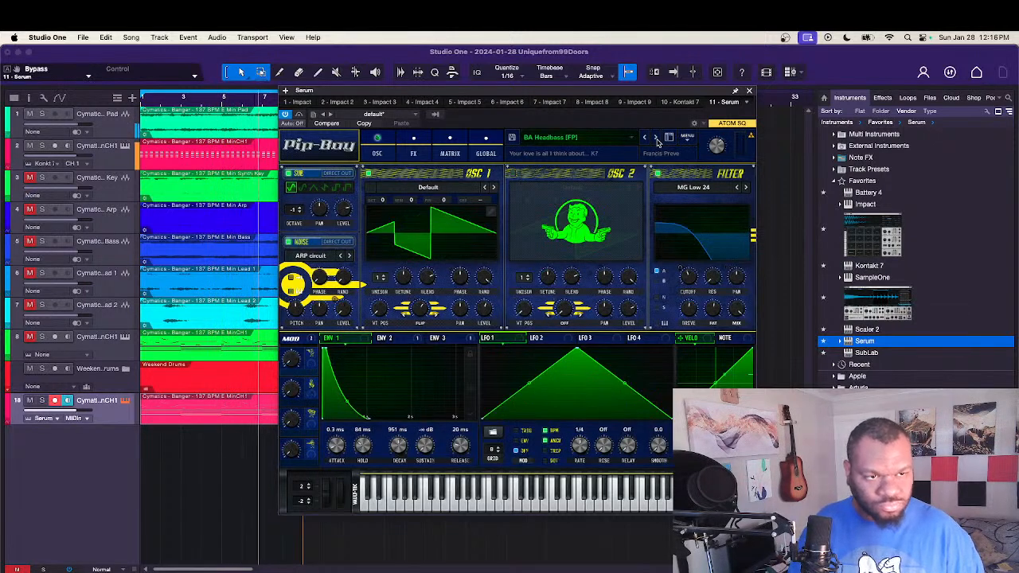
click(657, 140)
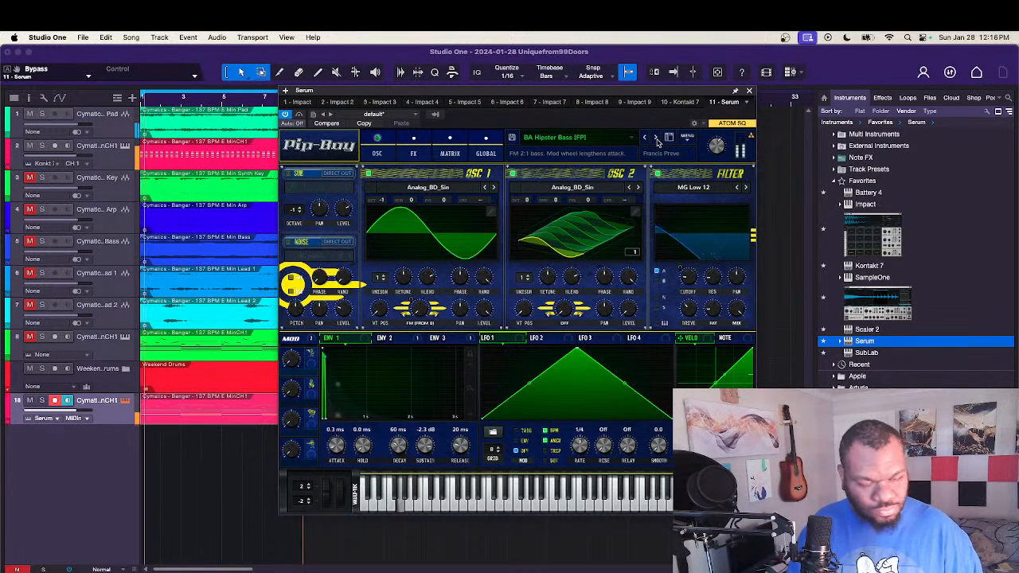
click(657, 139)
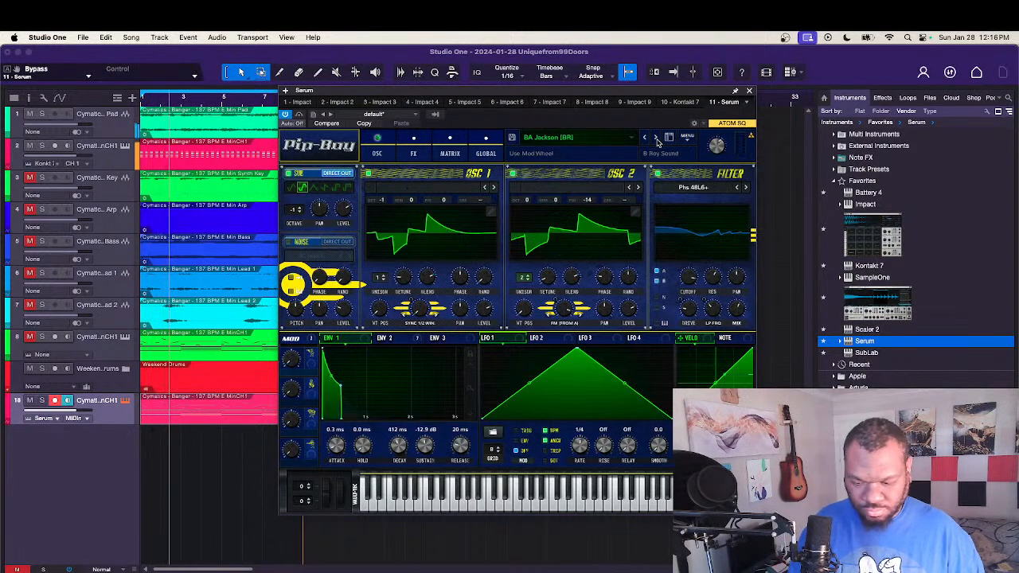
click(657, 139)
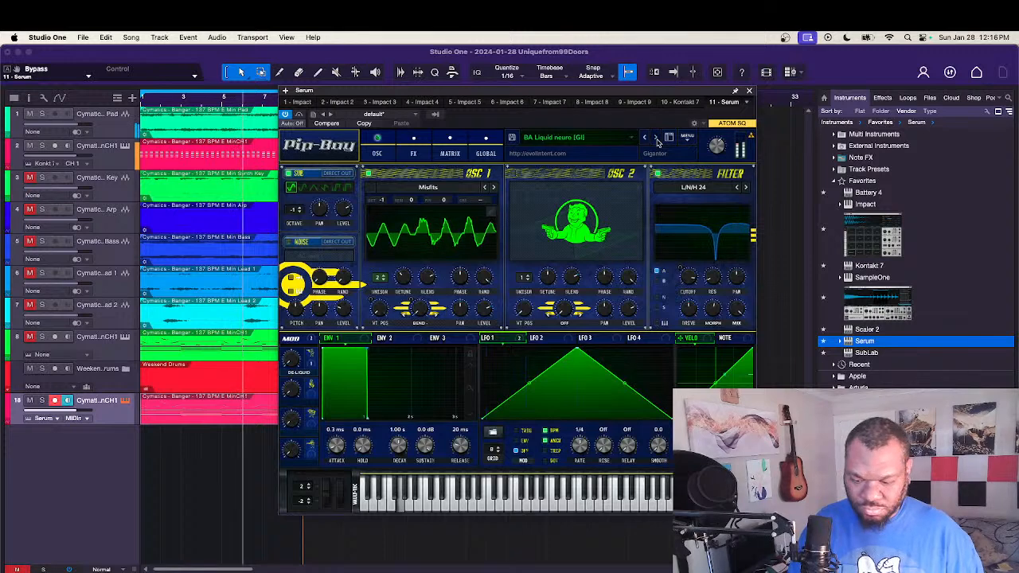
click(657, 139)
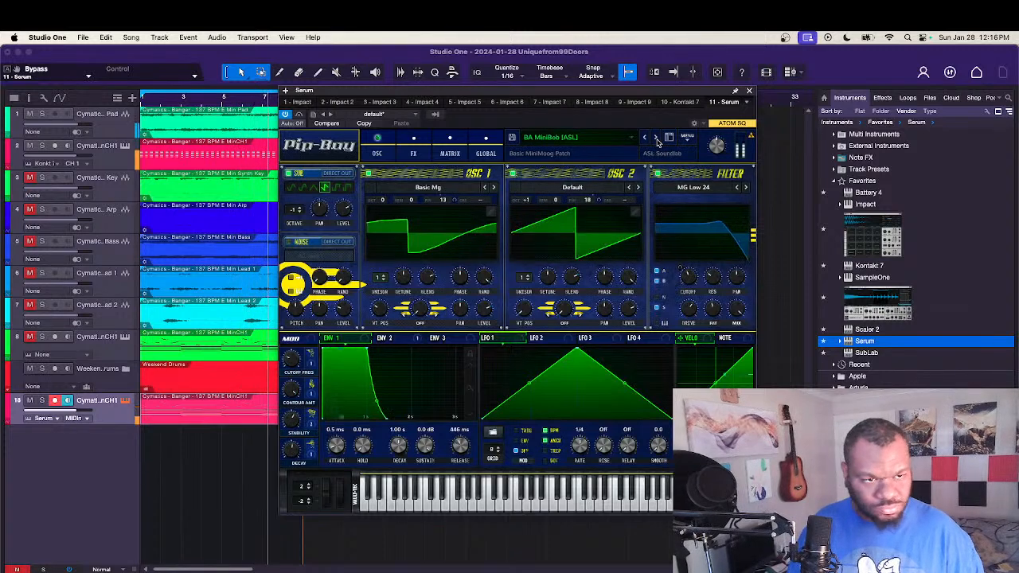
click(657, 139)
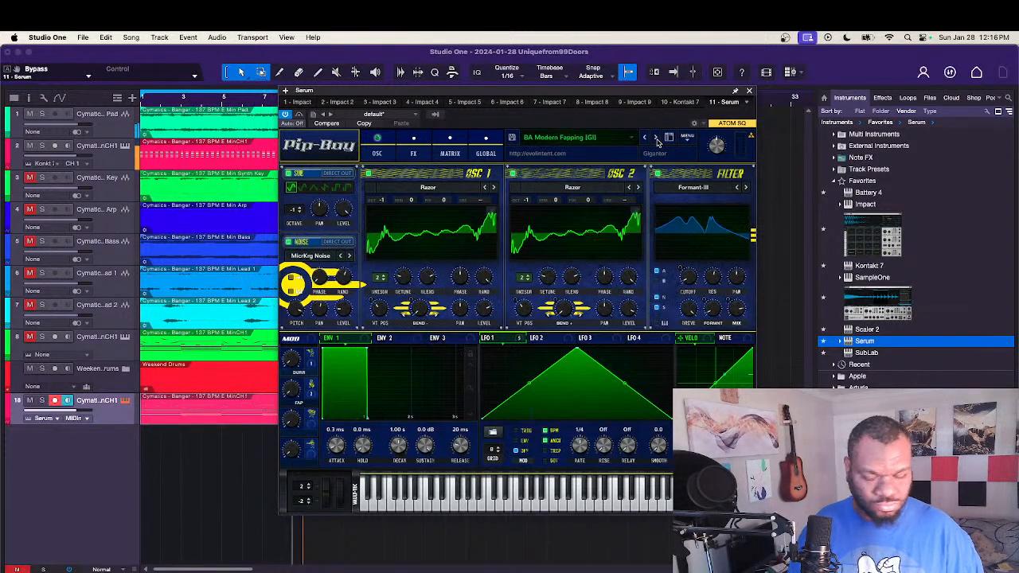
click(657, 139)
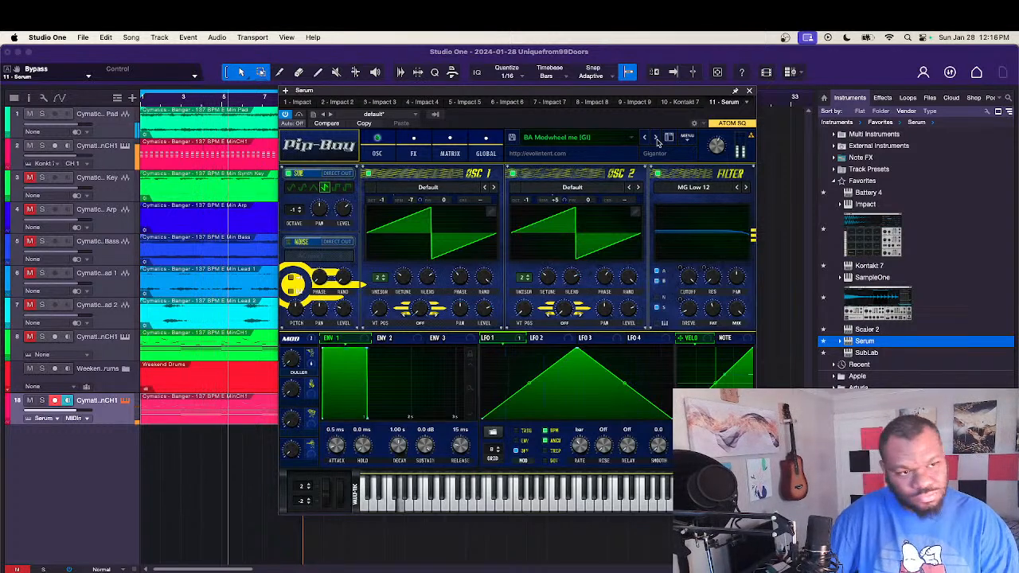
click(657, 139)
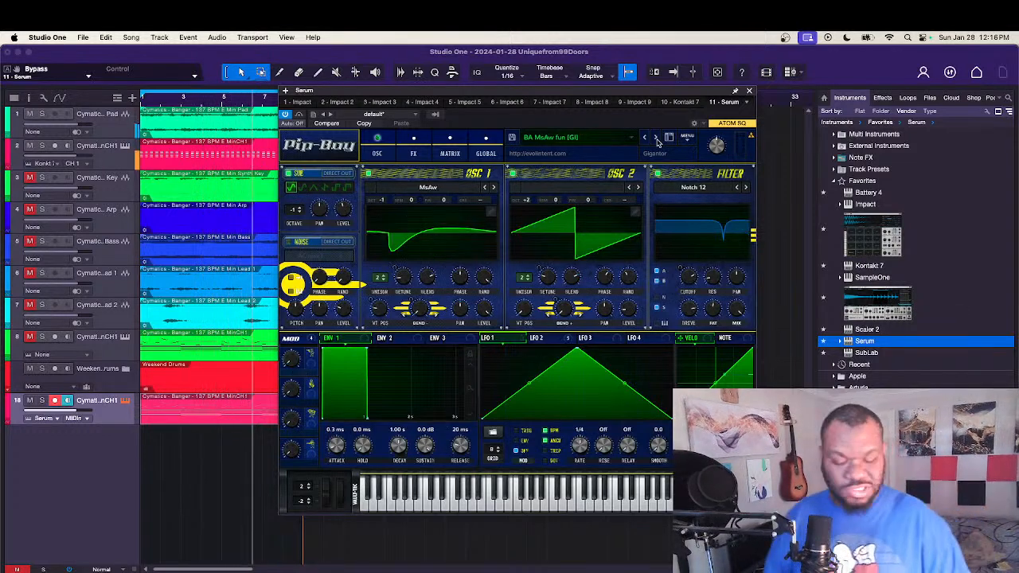
click(657, 140)
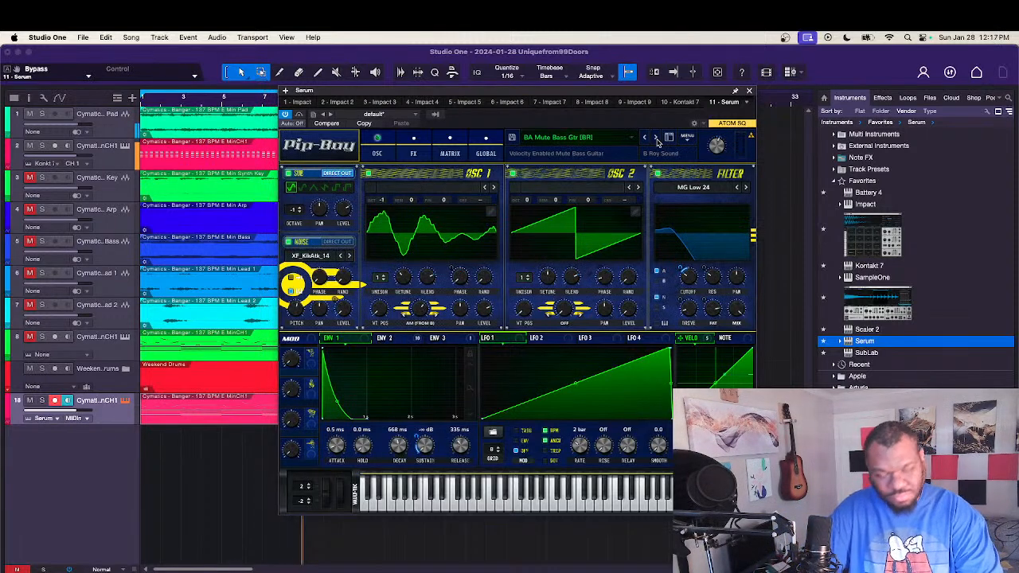
click(656, 140)
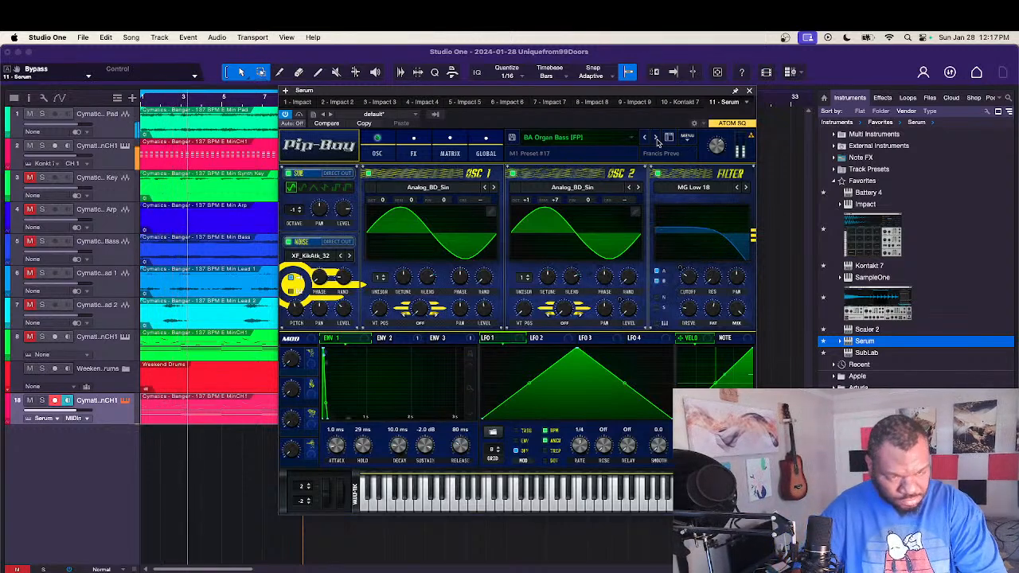
click(657, 139)
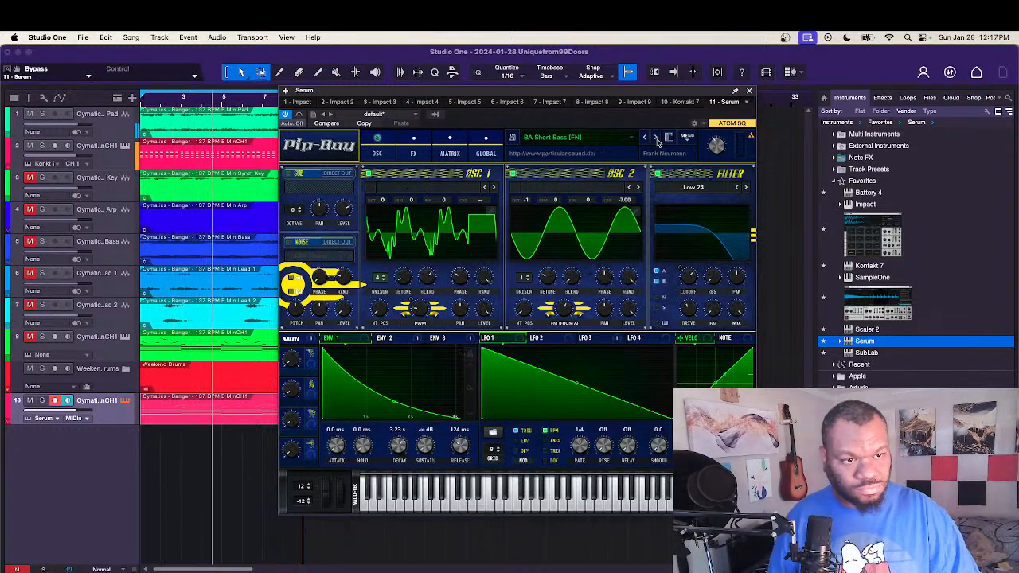
click(656, 140)
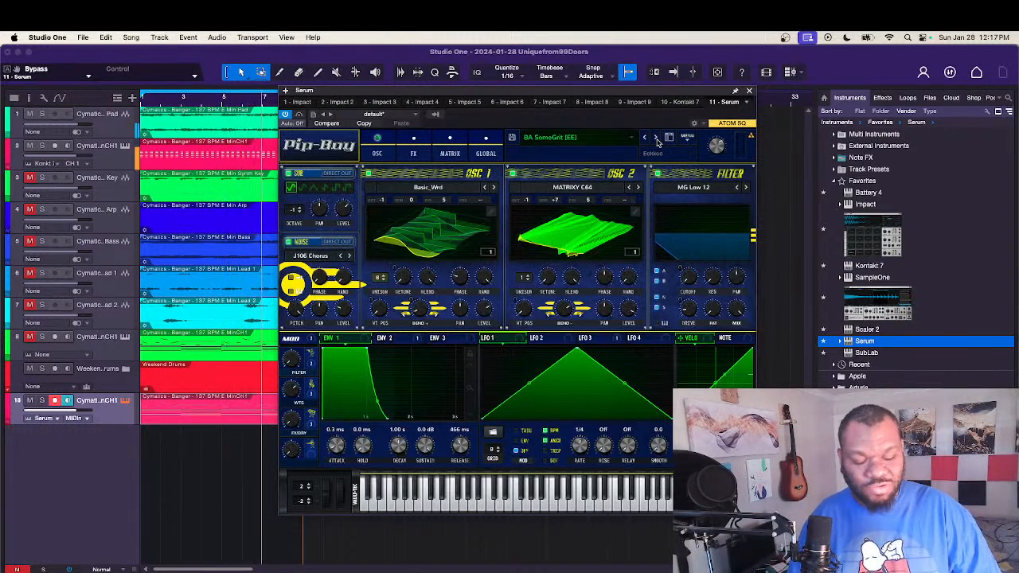
click(657, 139)
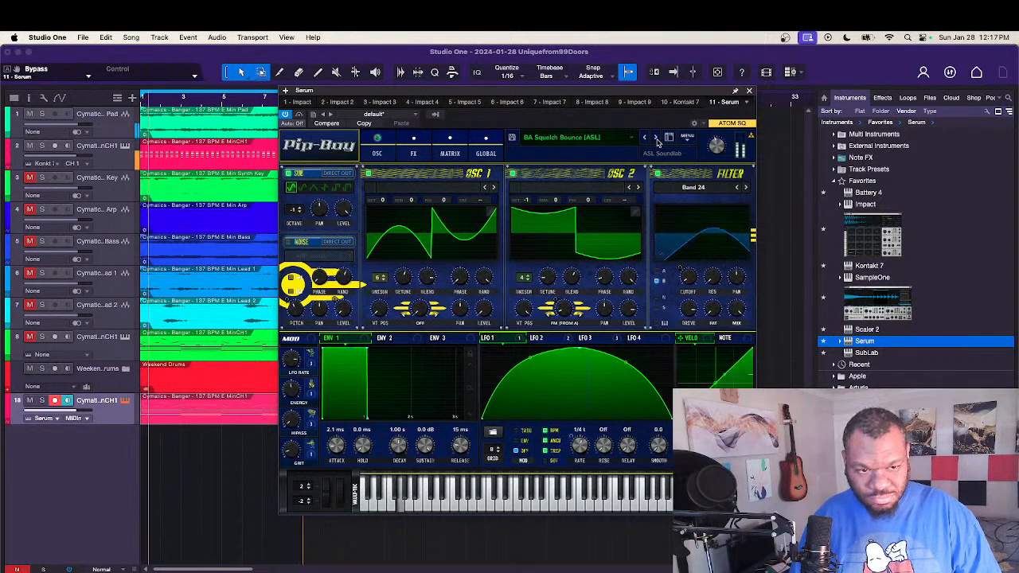
click(656, 139)
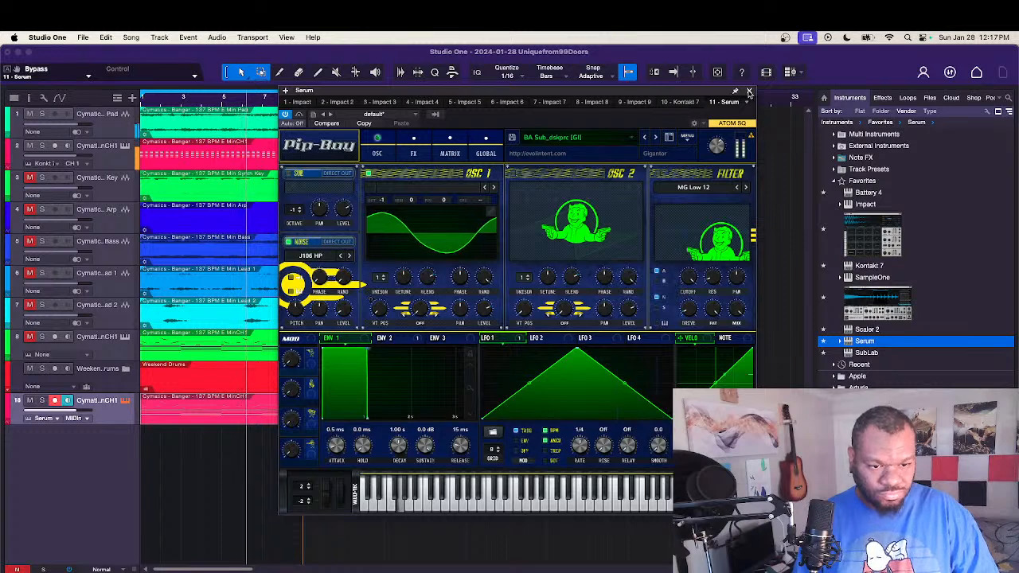
click(748, 93)
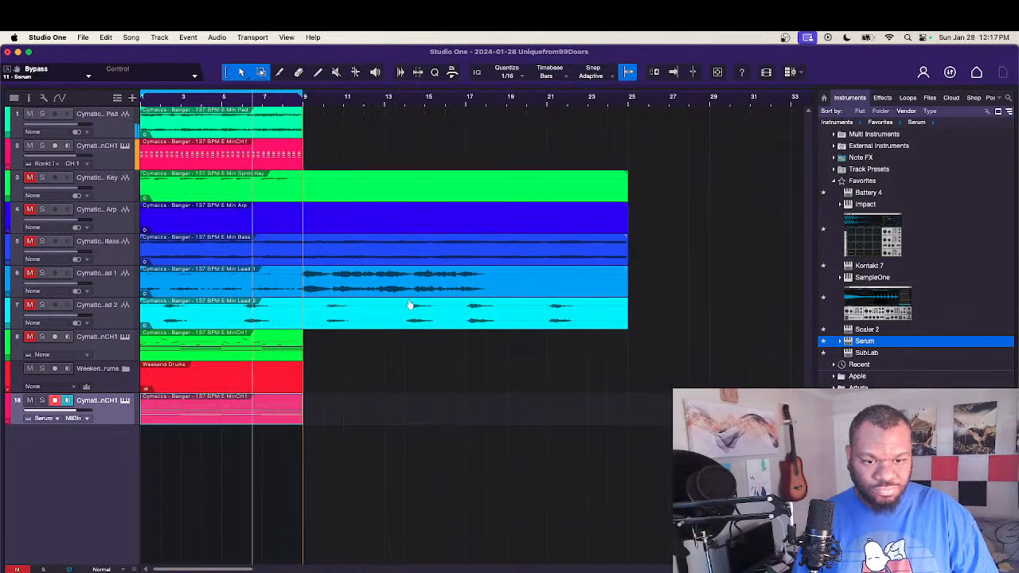
Step: Open the Serum bass clip's notes, stop playback, and shorten the first G1 note to end at bar 2, beat 2
double_click(261, 412)
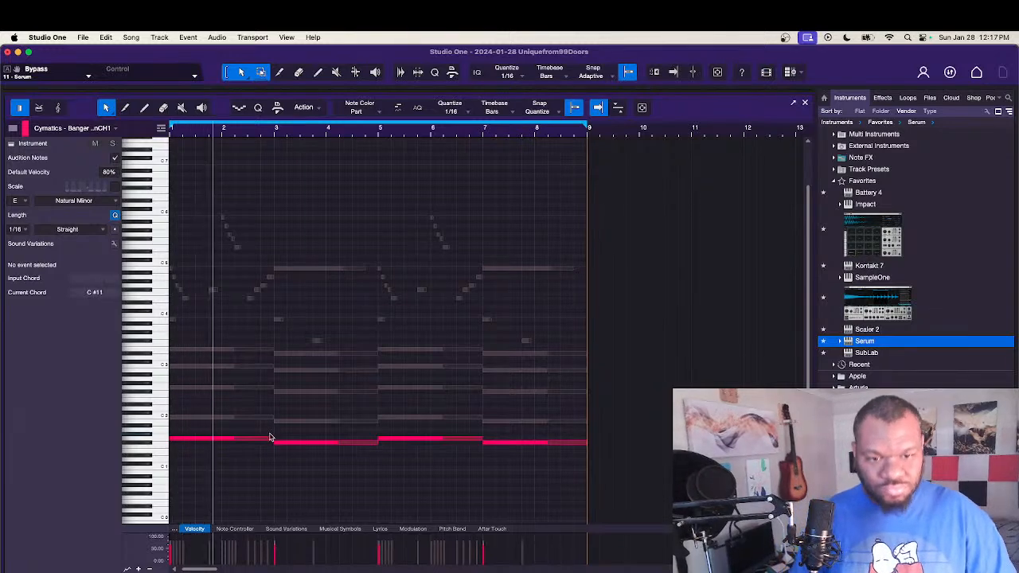
key(space)
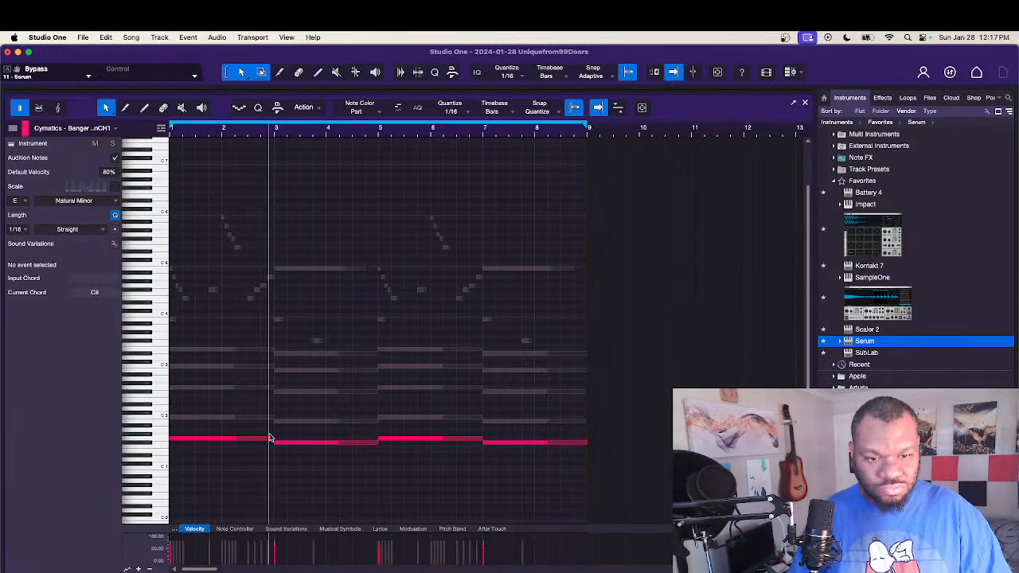
drag(273, 440, 245, 439)
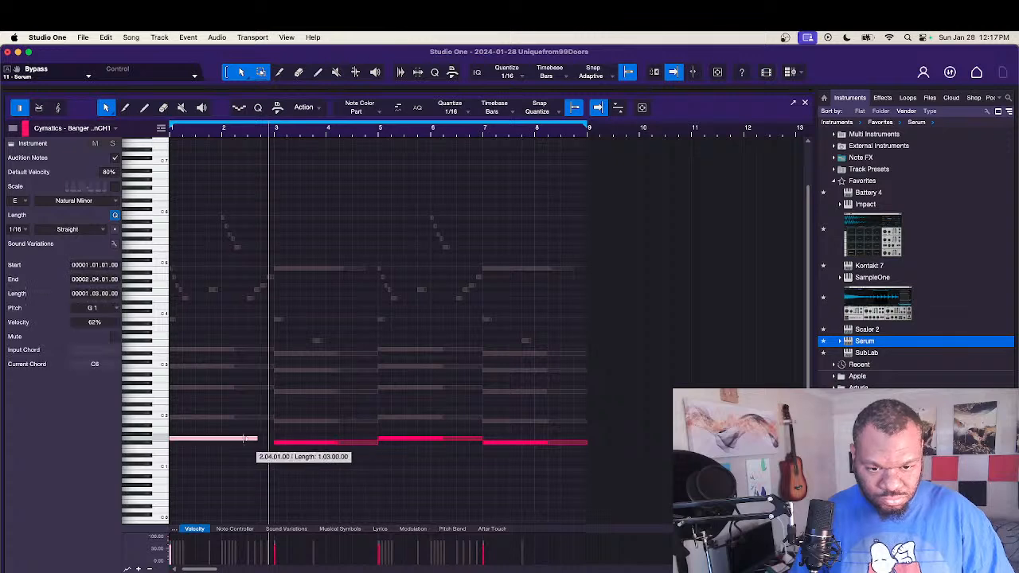
Step: Trim the first muted C2 note to span 2.02.01 to 2.03.01 and the first muted G2 note to span 2.03.01 to 3.01.01
click(227, 418)
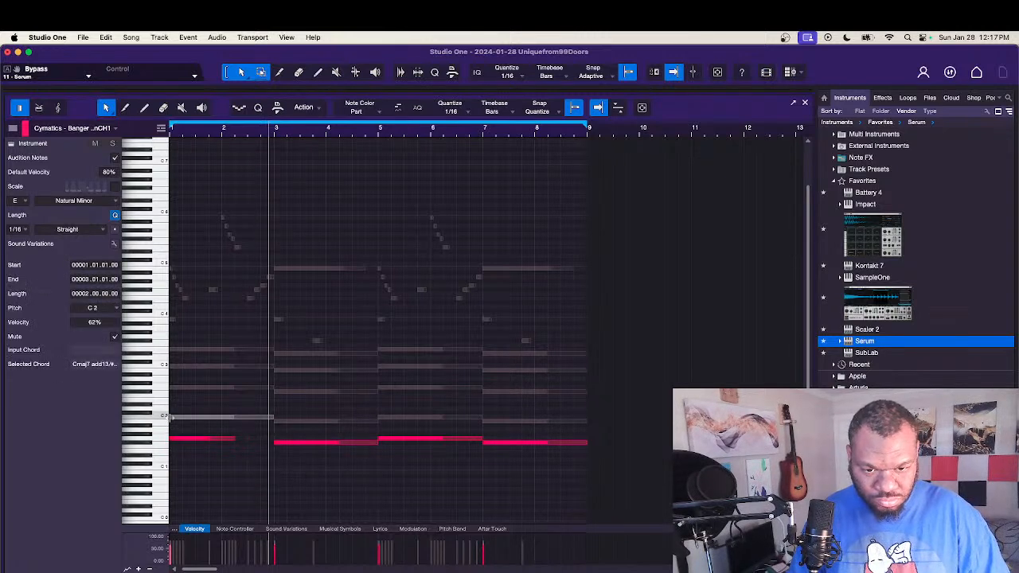
drag(171, 417, 262, 416)
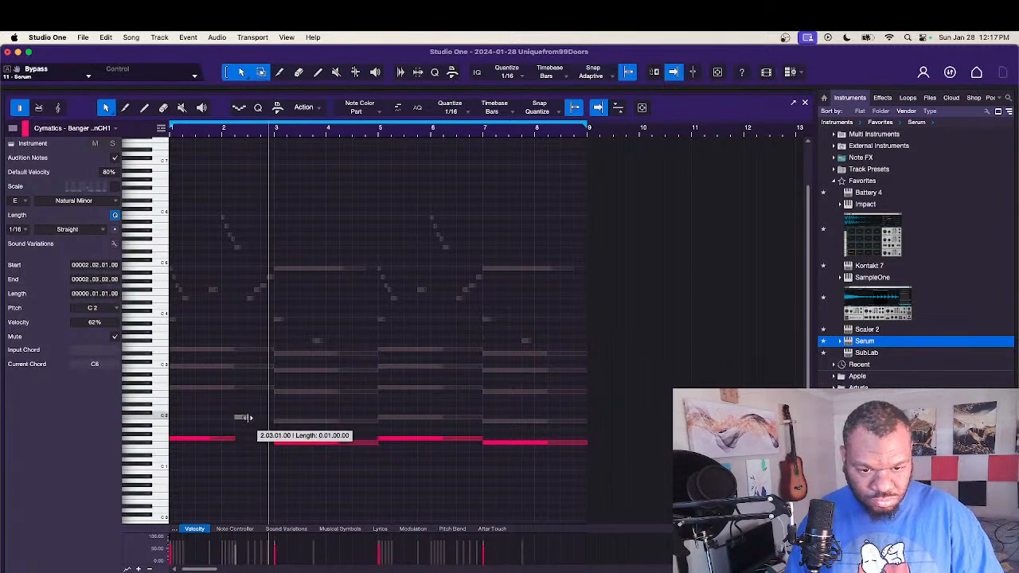
drag(171, 389, 240, 395)
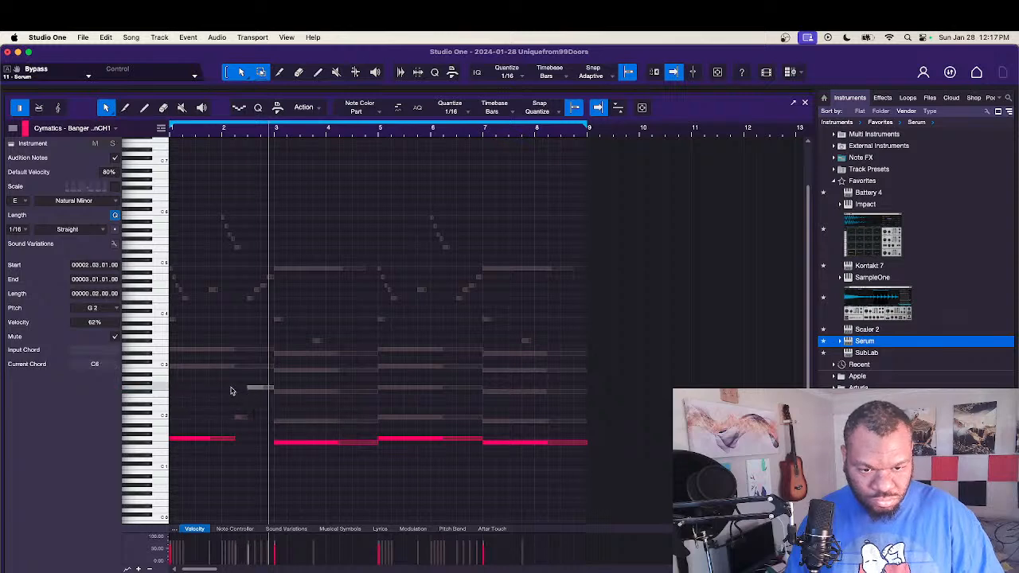
Step: Unmute the trimmed C2 and G2 notes together and play the bass line from the start
click(224, 389)
drag(259, 424, 260, 425)
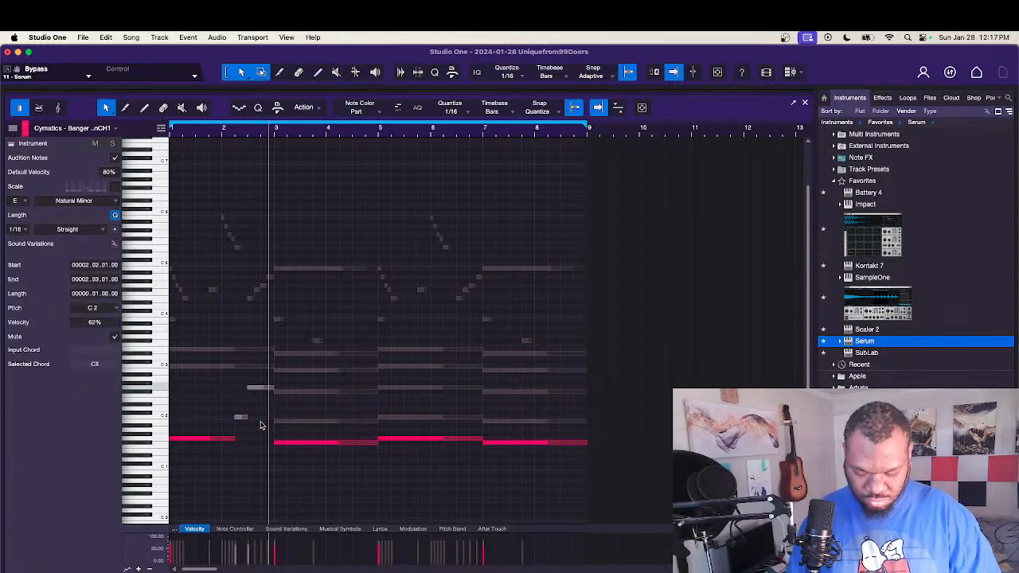
key(space)
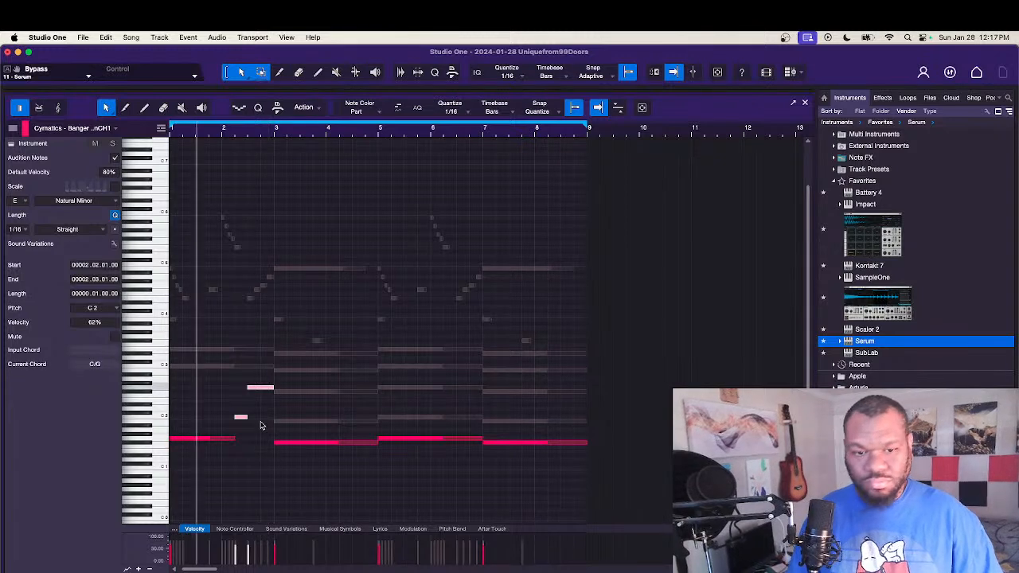
click(260, 450)
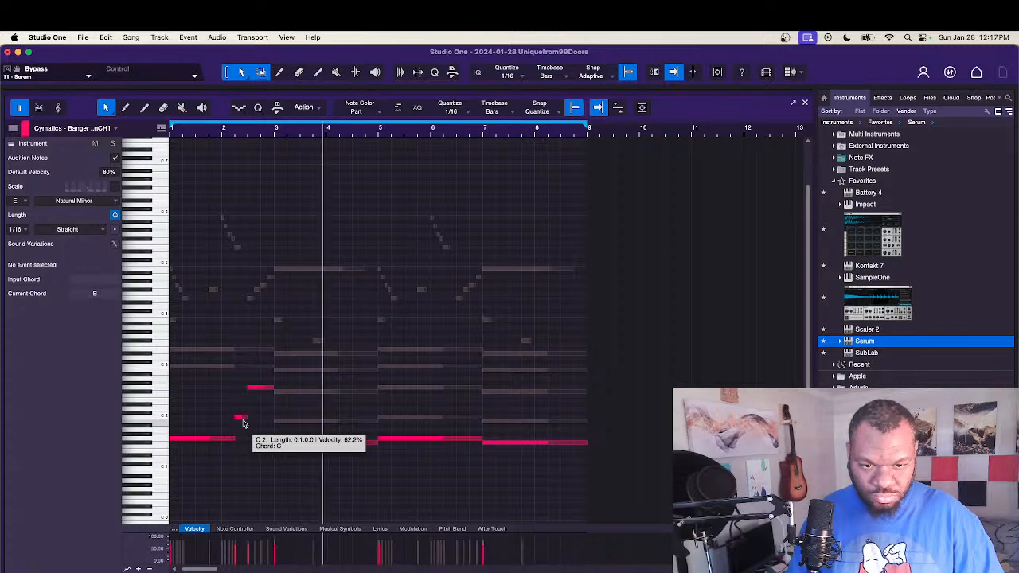
Step: Shorten the C2 note to end at 2.02.03, extend the G2 note's start back to 2.02.03, and play the result
drag(245, 420, 237, 418)
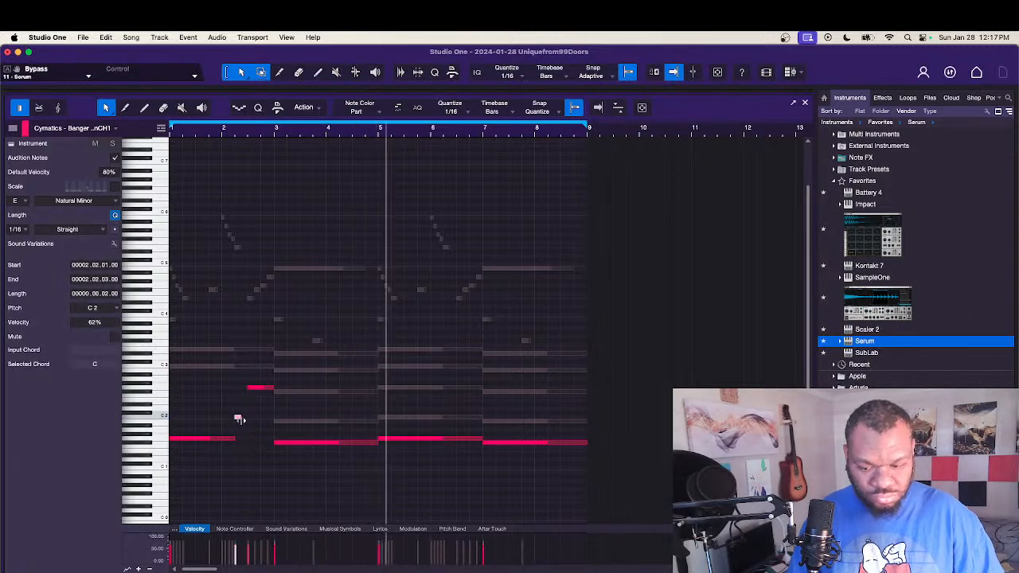
key(space)
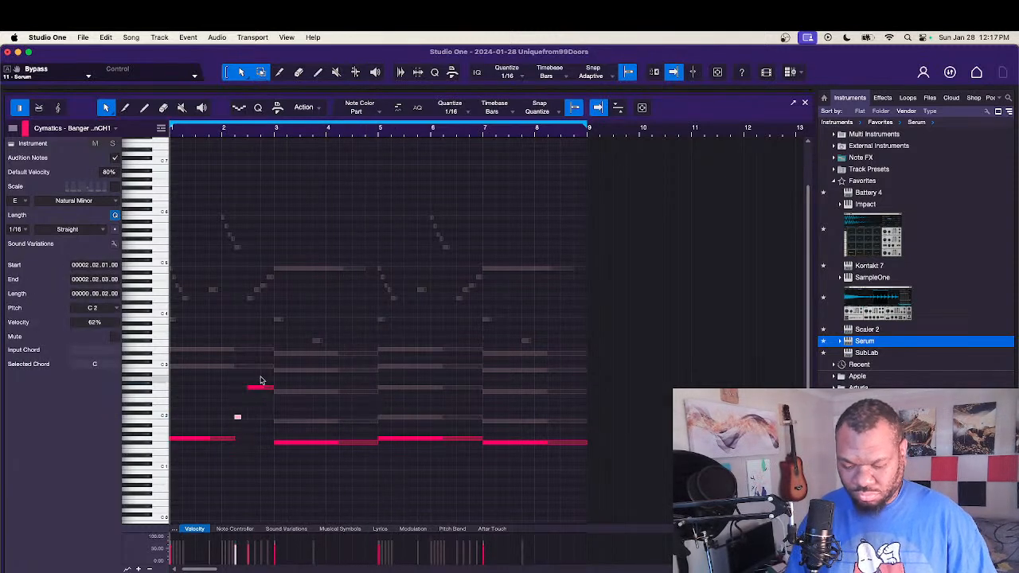
click(247, 388)
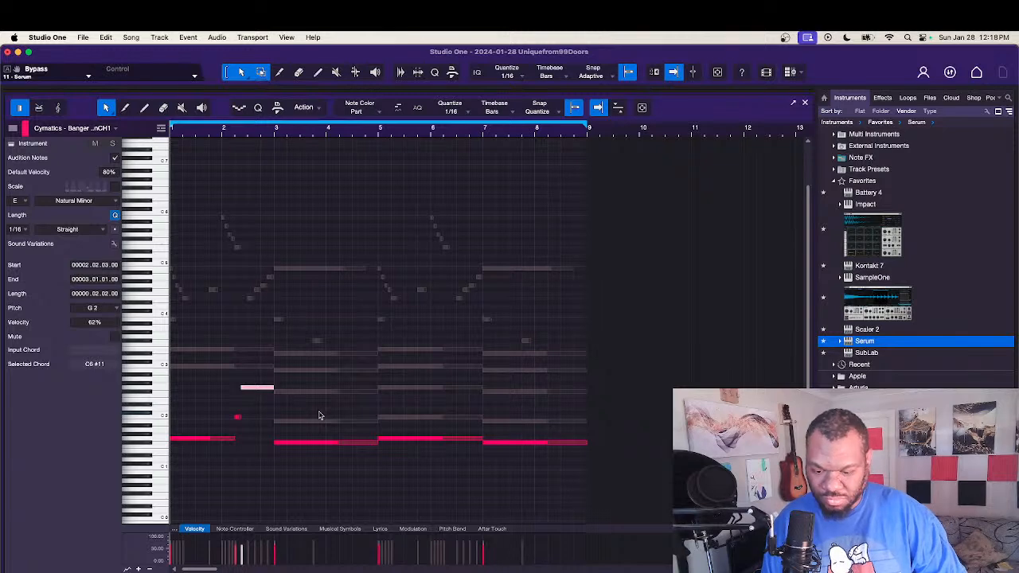
click(307, 473)
key(space)
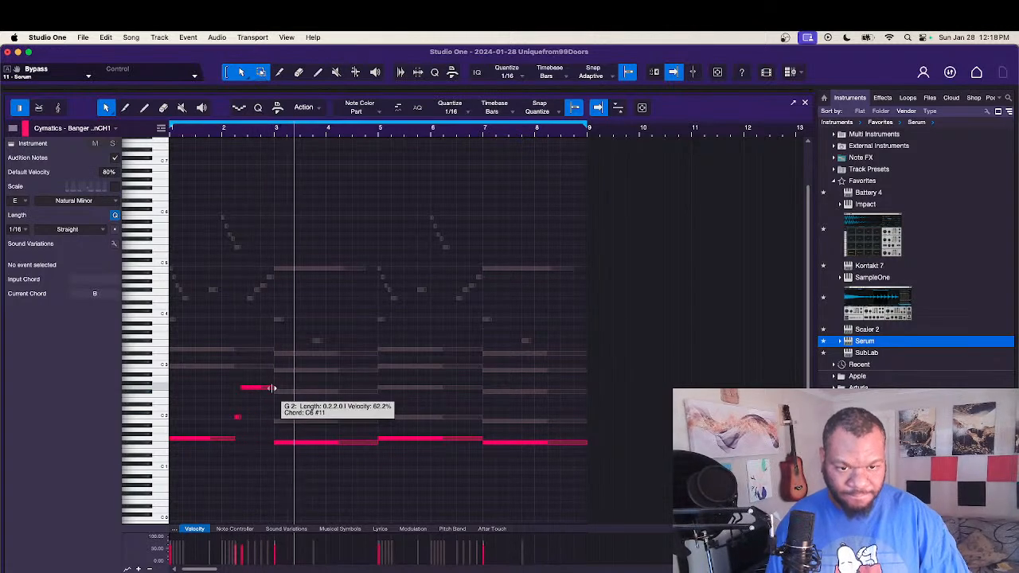
Step: Shorten the first G2 note, then lower the muted E3 note of bar 1 to E2 and trim it to start at 2.03.01
drag(270, 390, 251, 391)
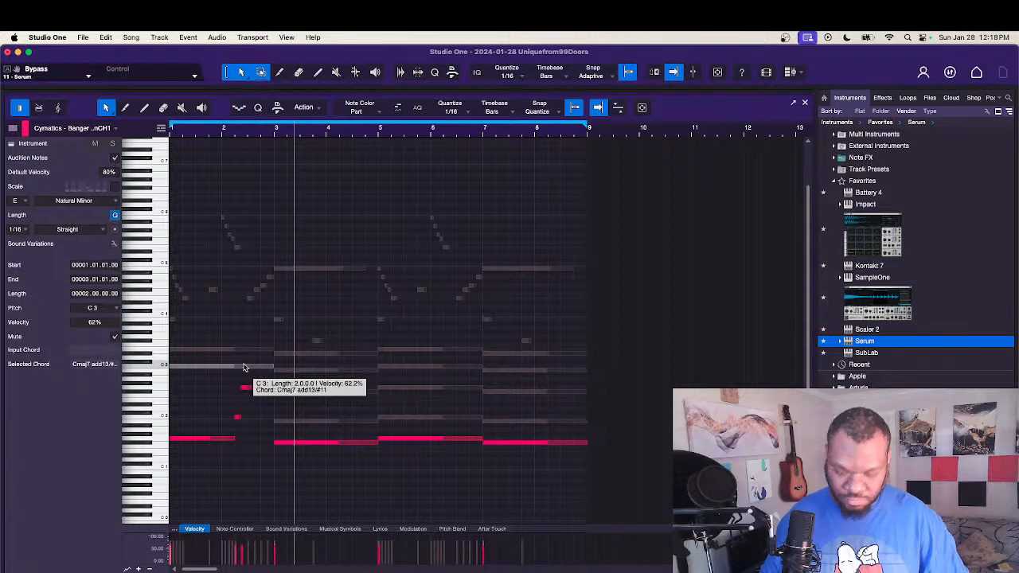
key(shift+Down)
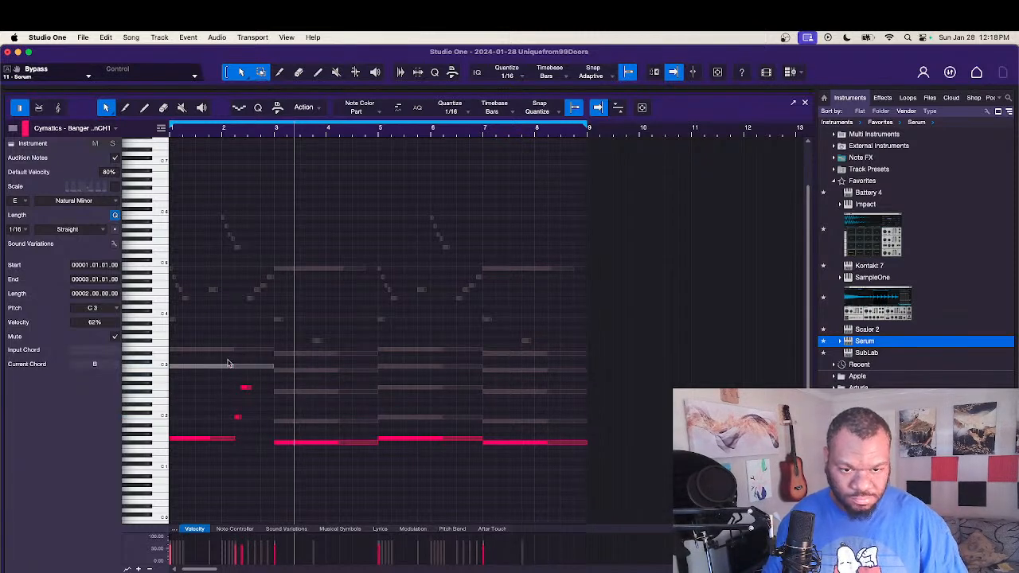
click(228, 350)
key(shift+Down)
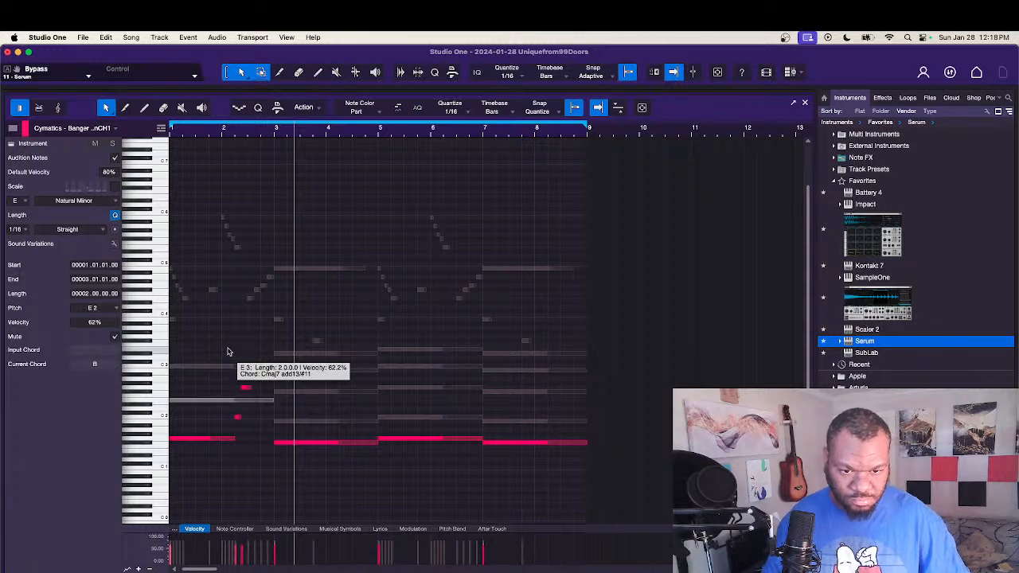
drag(172, 400, 268, 404)
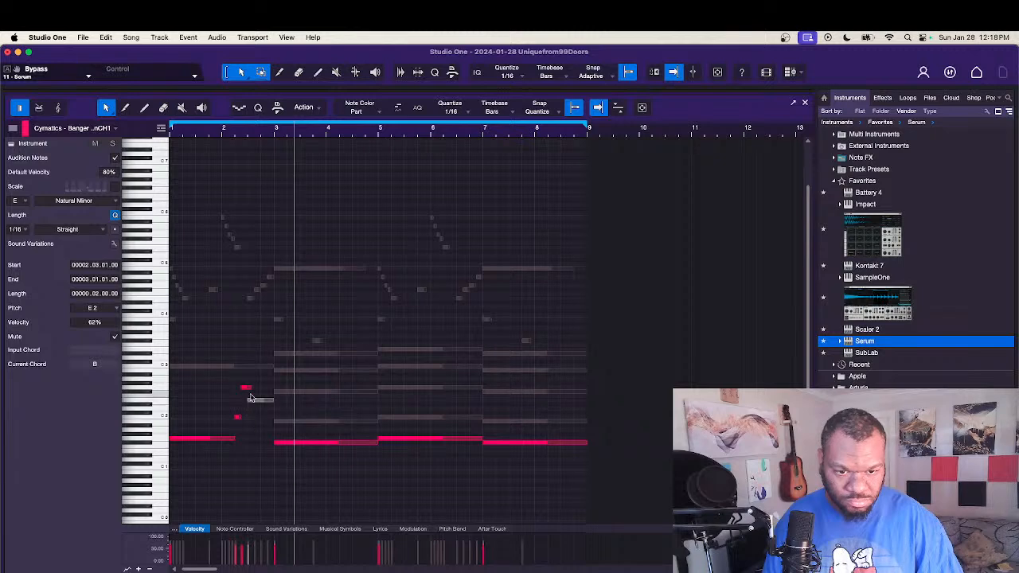
Step: Trim the G2 note to end where the E2 note starts, unmute the E2 note, and play the bass line
click(246, 389)
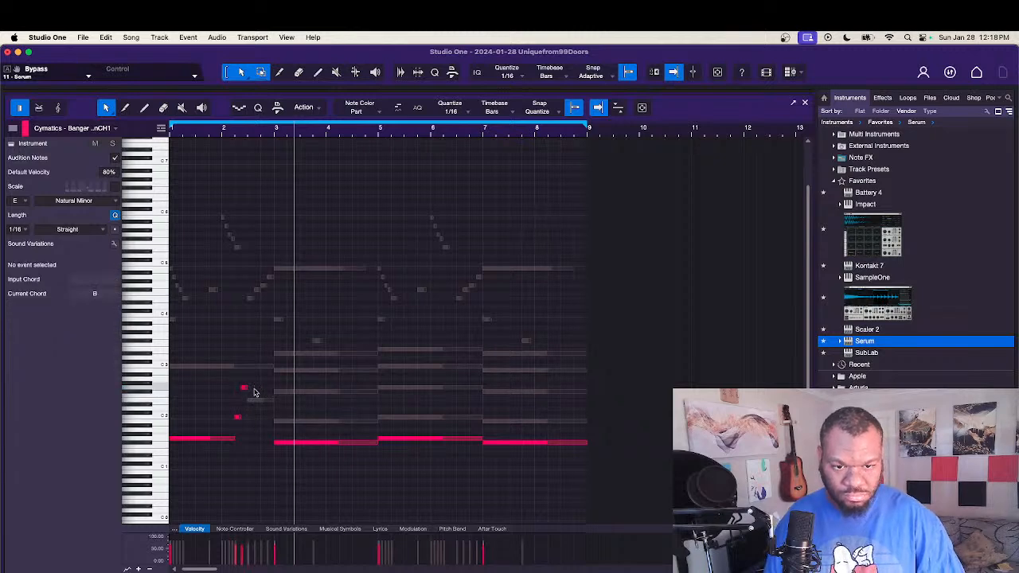
click(257, 402)
key(space)
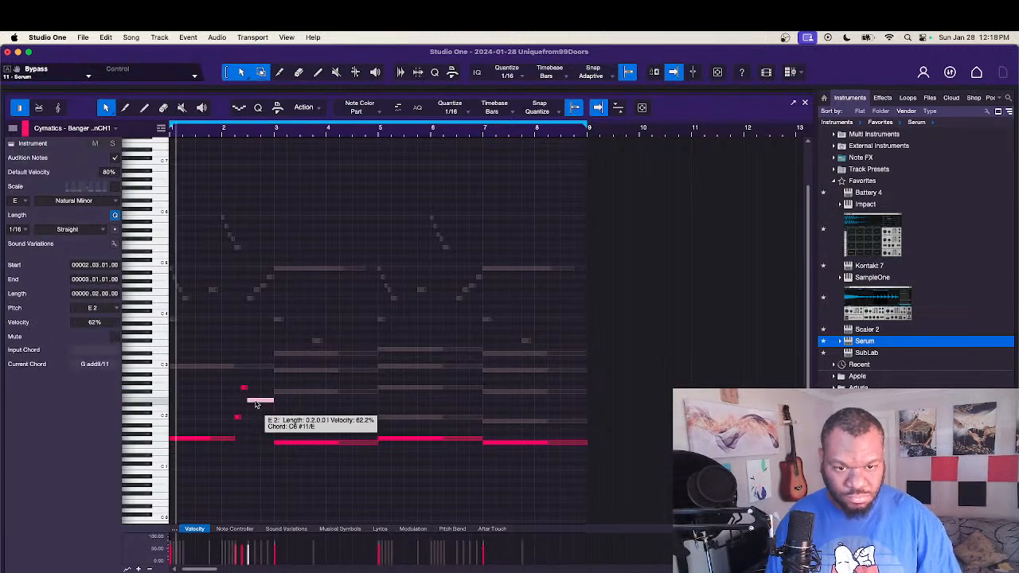
click(262, 450)
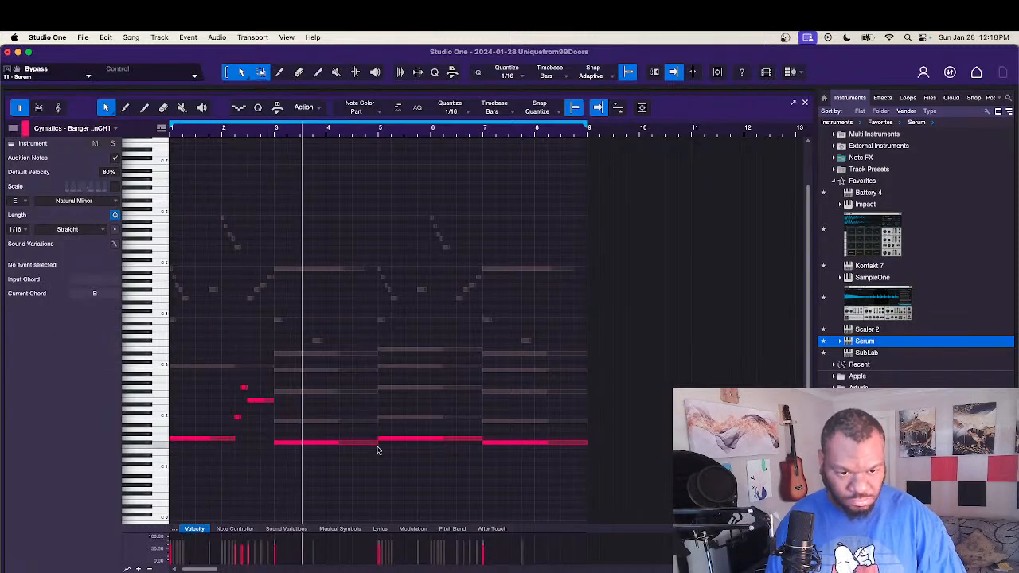
Step: Shorten bar 3's F#1 note, replace its muted B1 note with two unmuted hits at 4.02.01 and 4.03.01, and play the result
drag(378, 443, 326, 447)
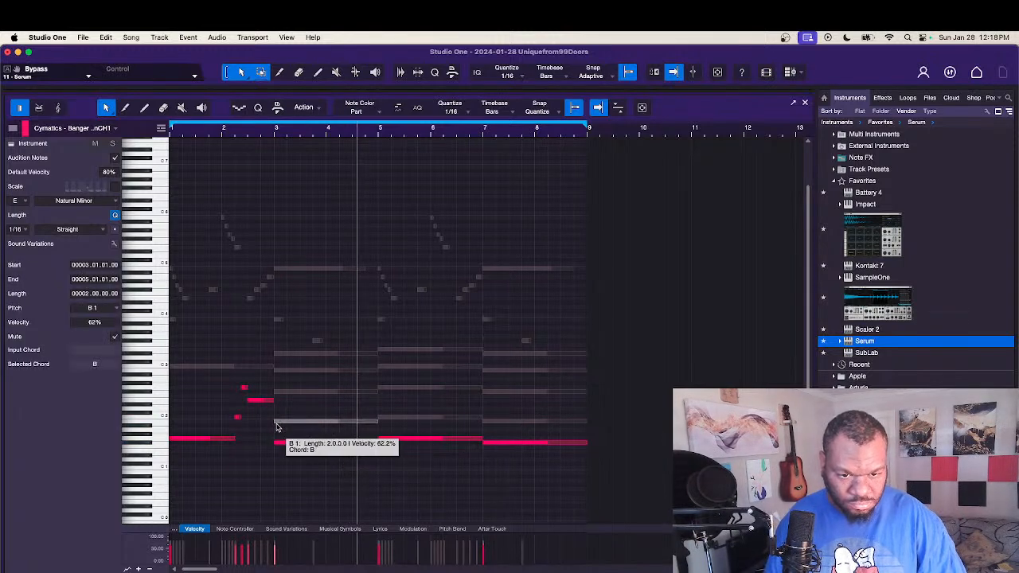
drag(275, 423, 329, 422)
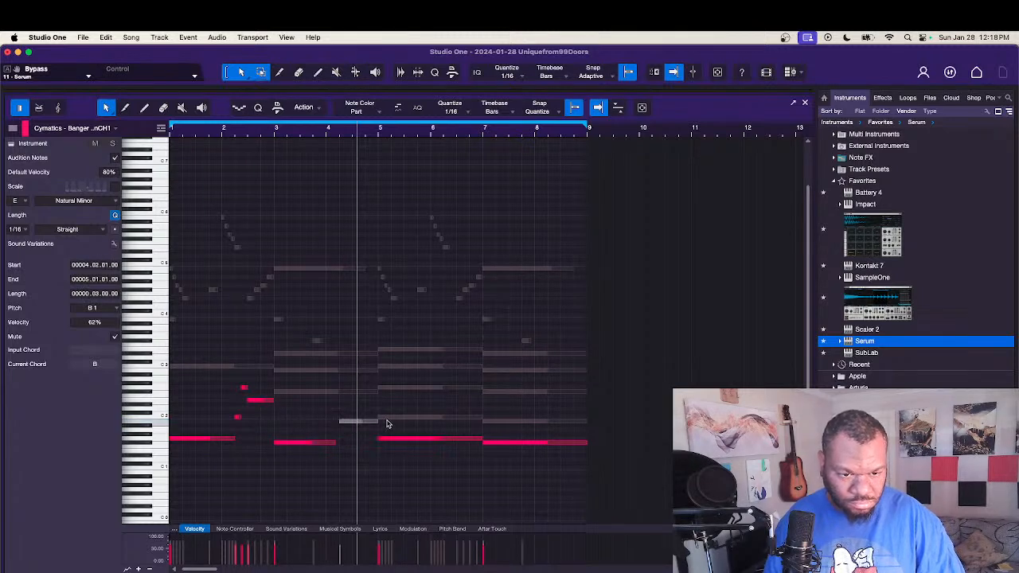
drag(377, 423, 340, 421)
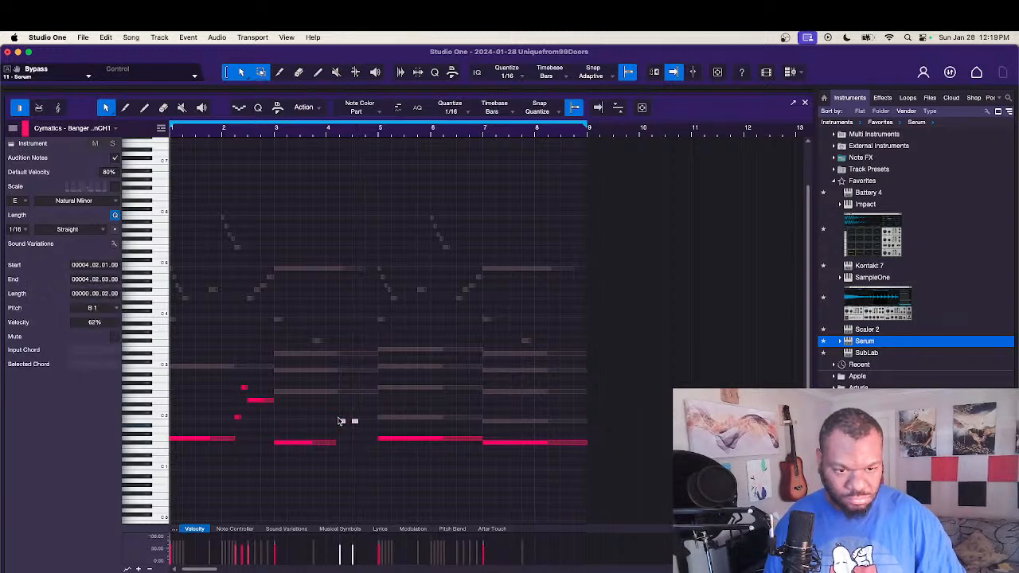
key(space)
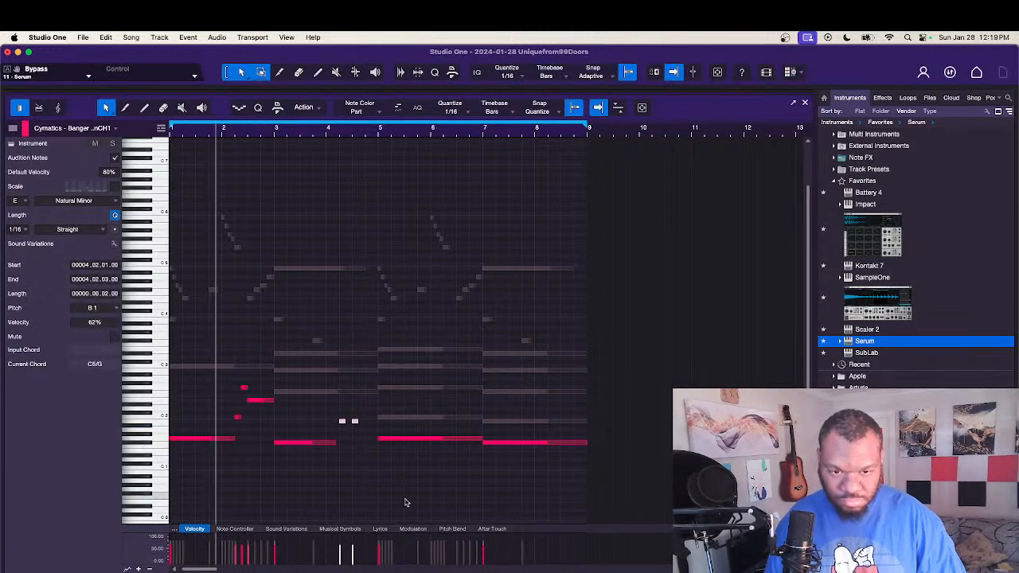
click(380, 490)
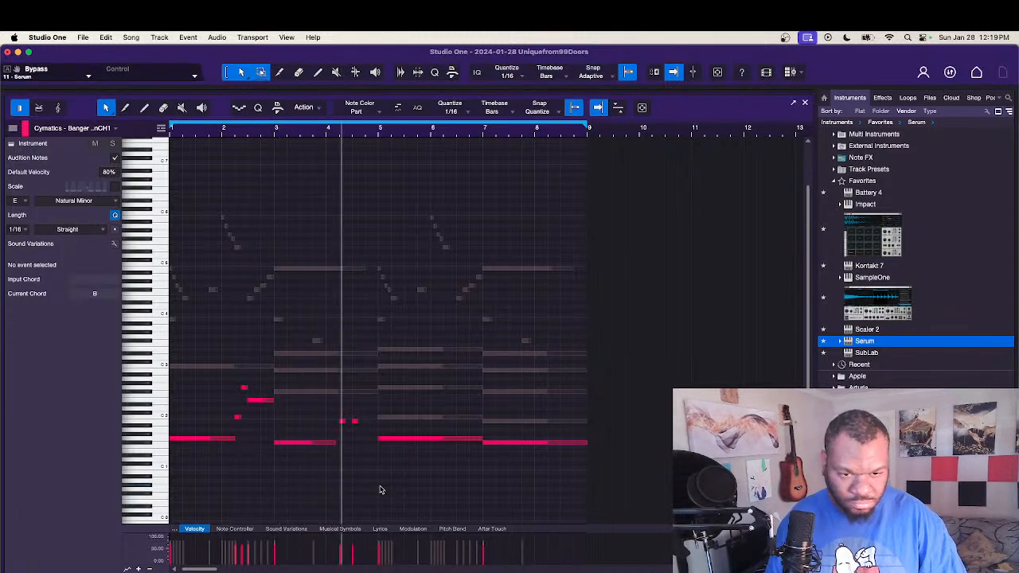
Step: Move the second short B1 note to span 4.03.03 to 4.04.01 and play the bass line
click(356, 424)
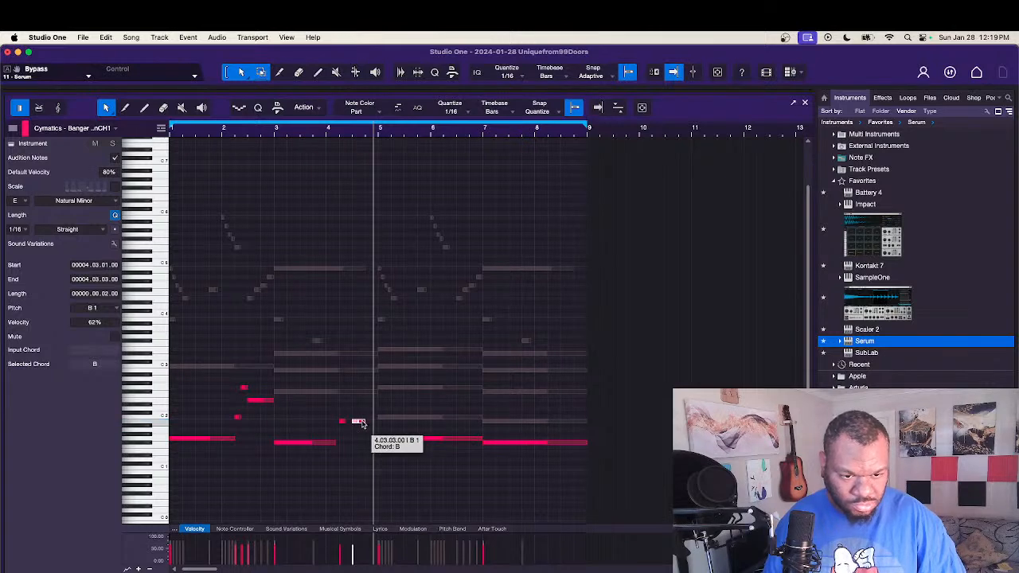
key(comma)
key(space)
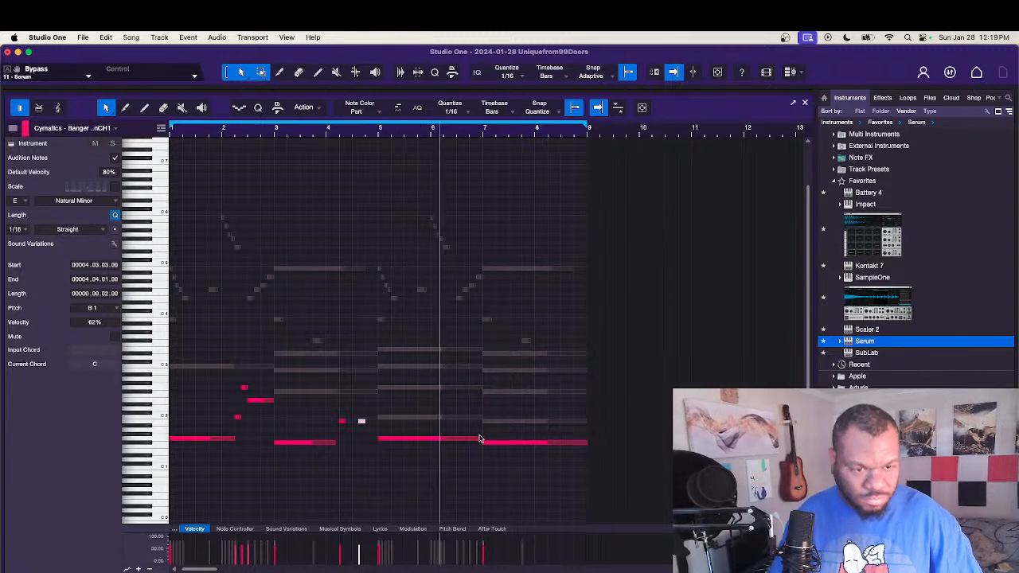
Step: Stop playback, shorten bar 5's G1 note to end at 6.02.01, and lower the muted E3 note above it to E2
key(space)
drag(482, 439, 452, 437)
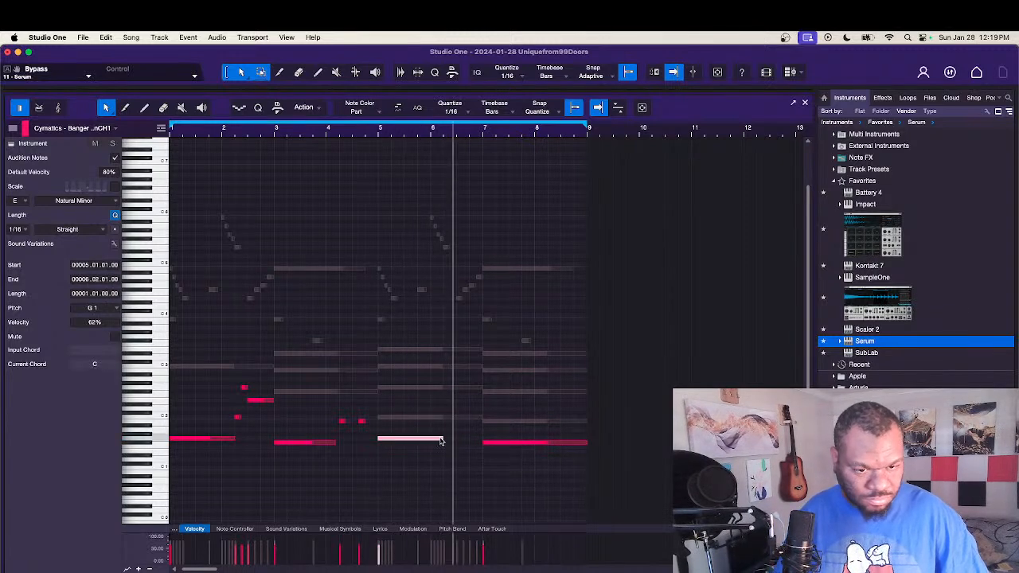
click(426, 418)
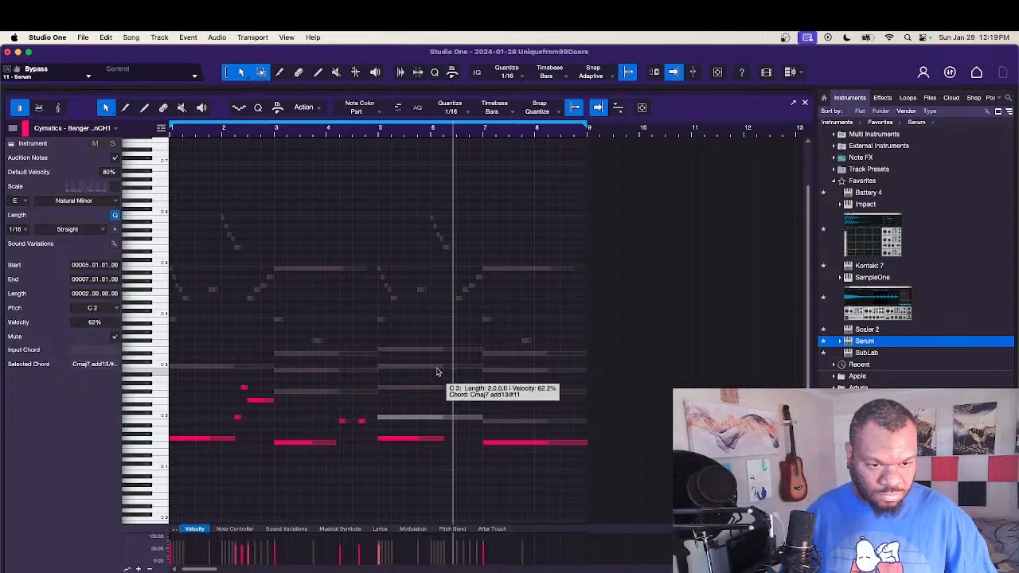
click(438, 368)
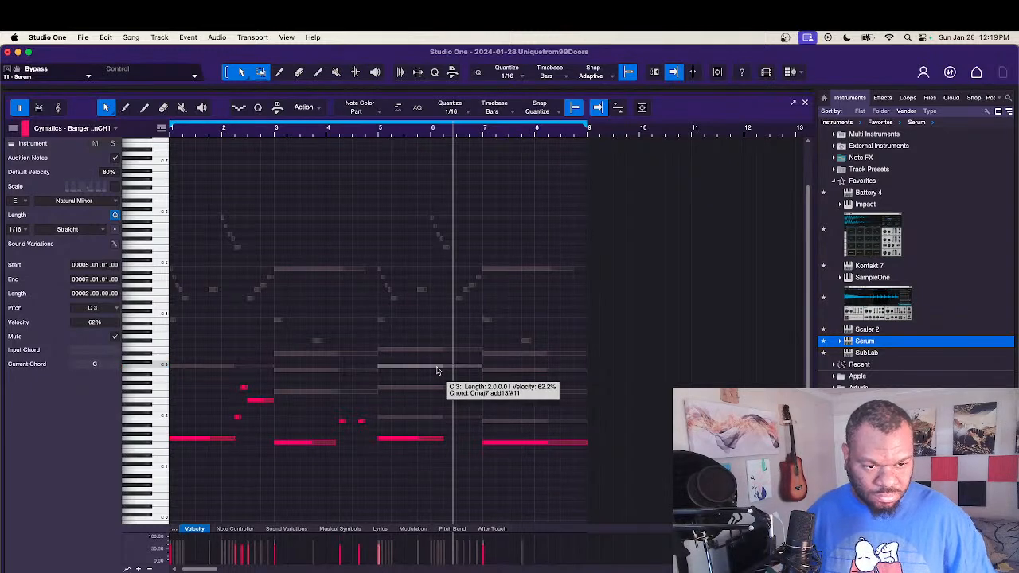
click(448, 351)
key(shift+Down)
key(shift+Down)
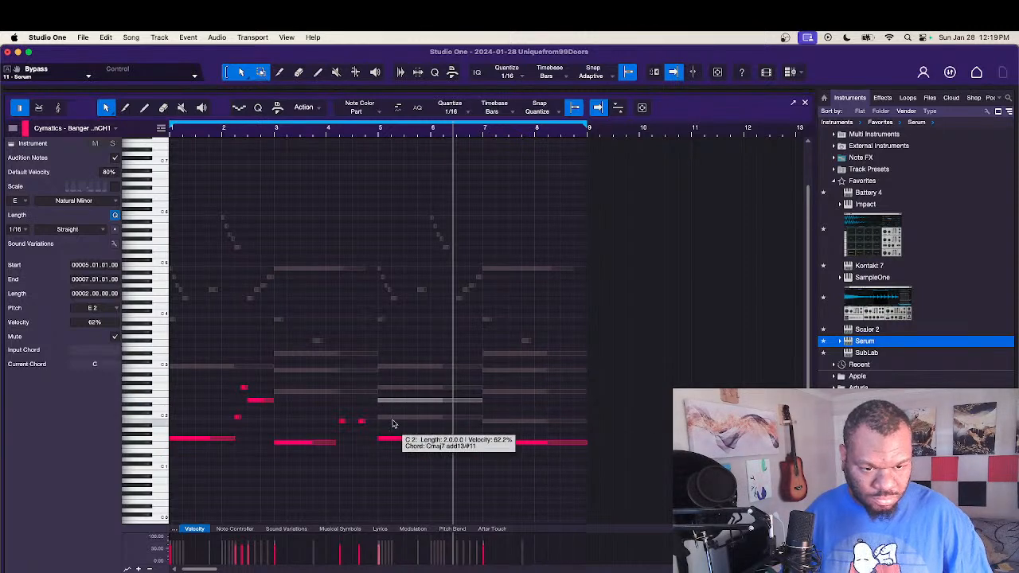
Step: Trim bar 5's muted C2 note to 6.02.01–6.02.03 and E2 note to 6.02.03–6.03.01, and start the G2 note where E2 ends
drag(482, 421, 451, 417)
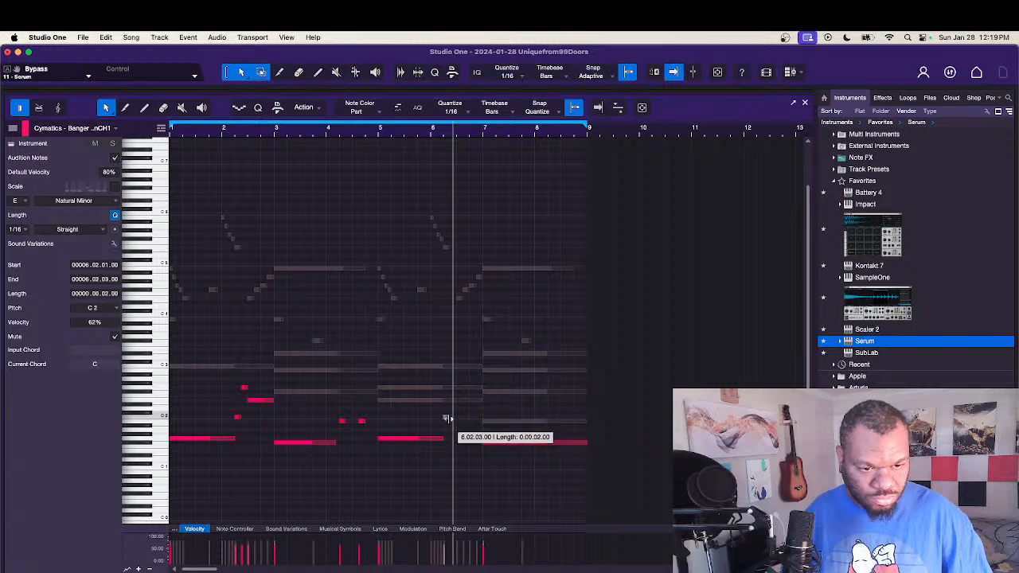
drag(378, 401, 466, 403)
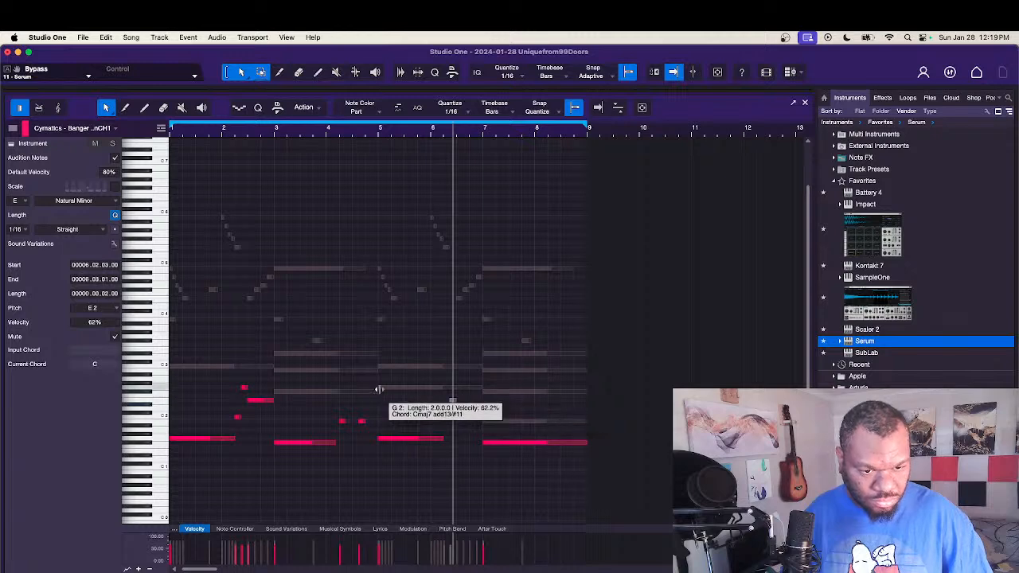
drag(380, 388, 469, 422)
Step: Unmute the trimmed C2, E2 and G2 notes of bar 6 together and play the bass line from the start
click(423, 385)
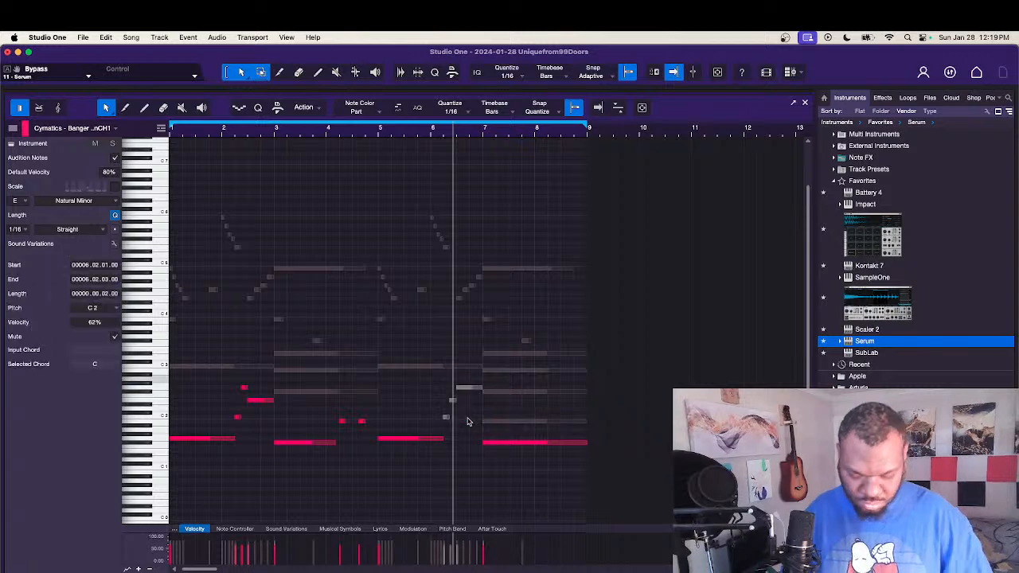
click(470, 421)
key(comma)
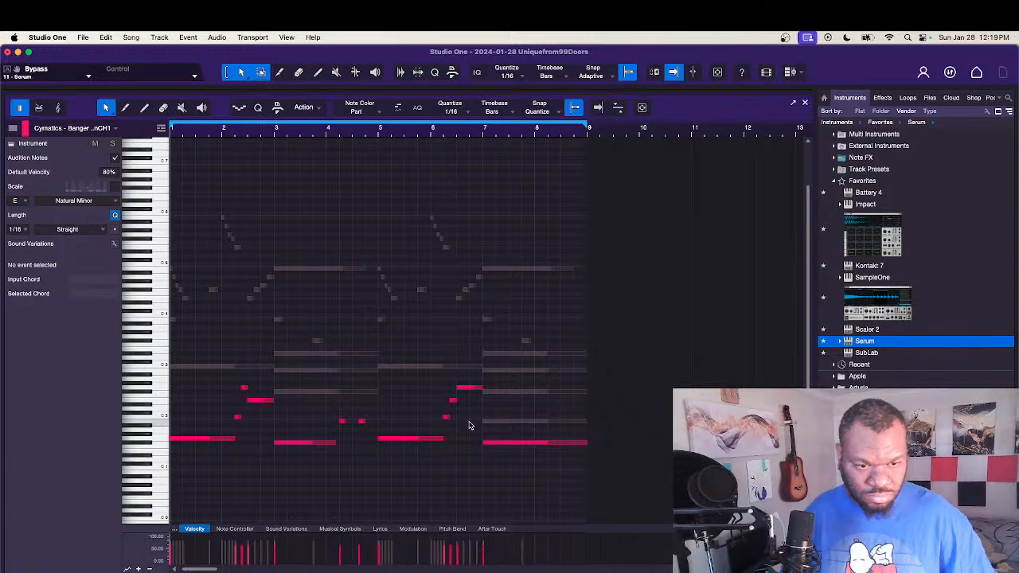
key(space)
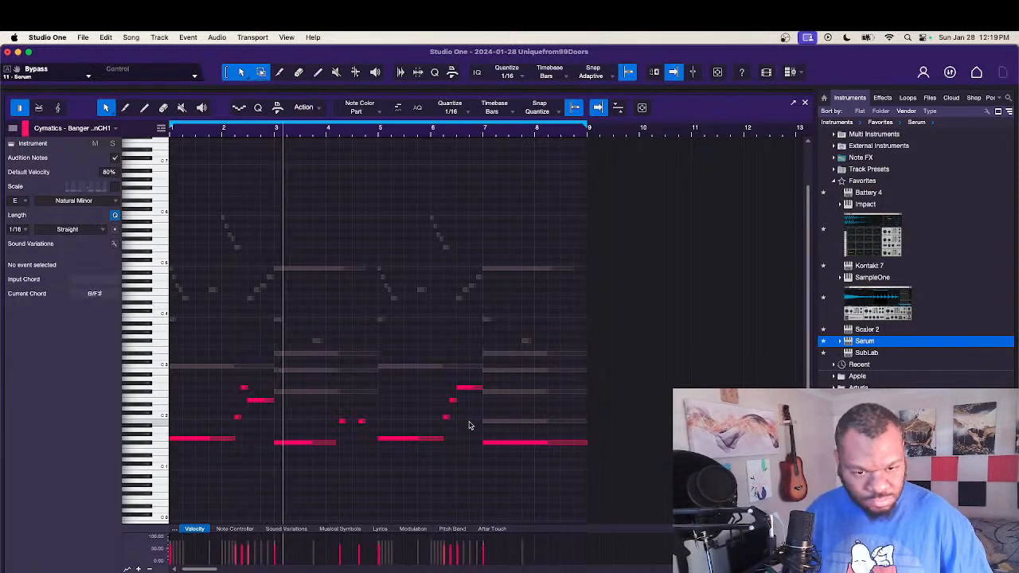
Step: Set the velocity of all notes to 100% and shorten bar 7's F#1 note to end at 8.02.01
key(super+a)
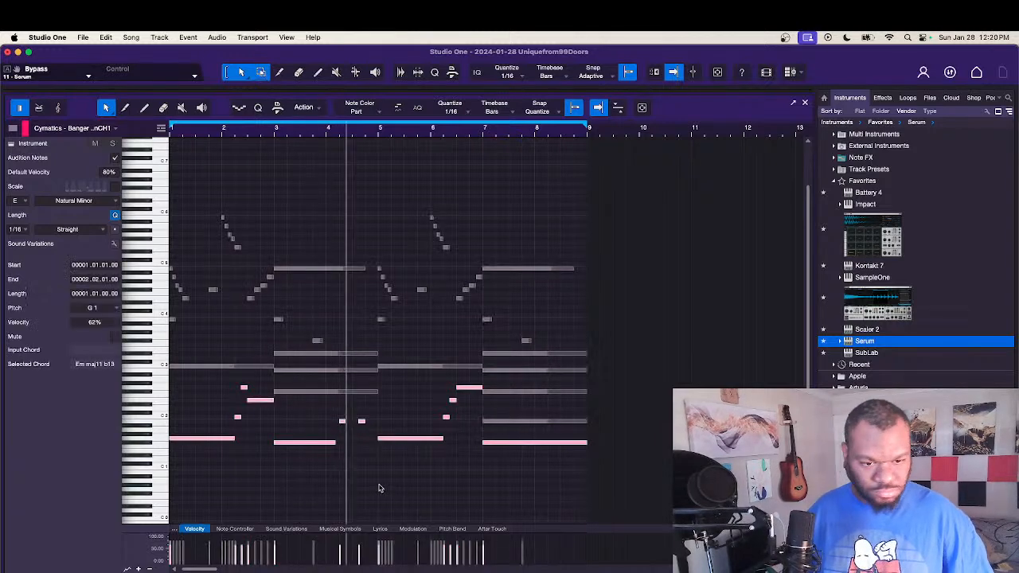
click(359, 507)
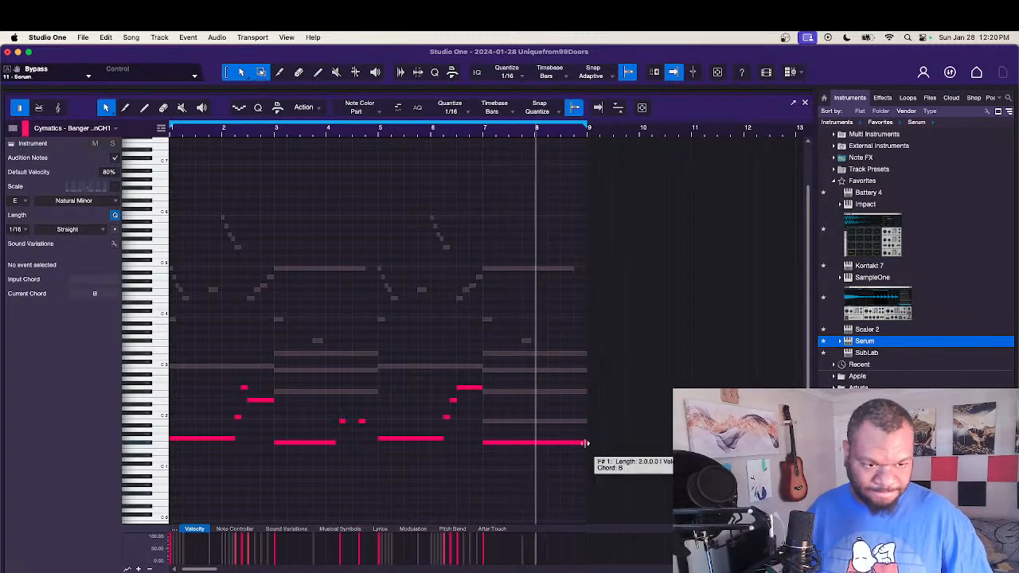
drag(586, 446, 542, 450)
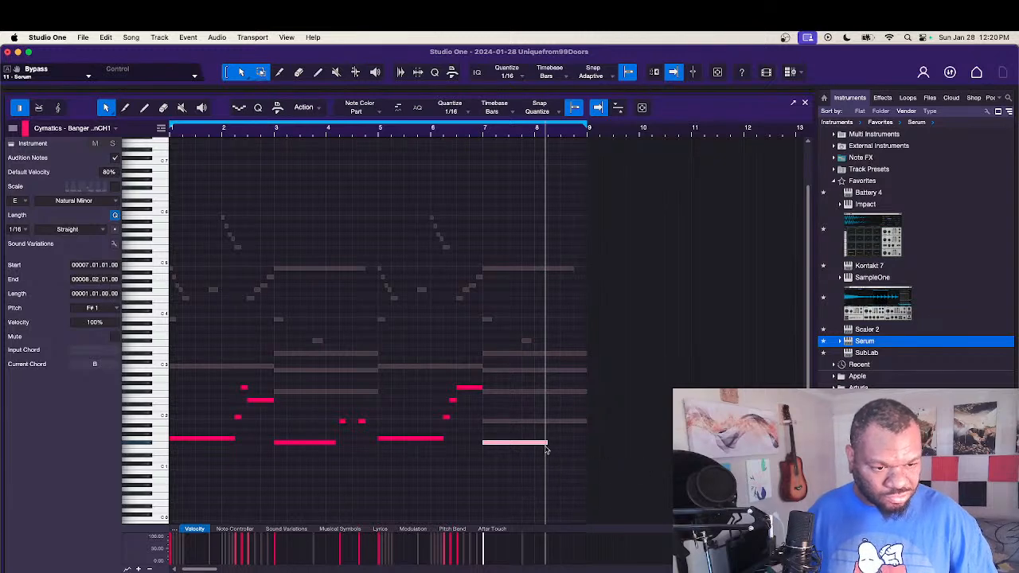
Step: Lower the muted D#3 note starting at bar 7 by two octaves to D#1
click(541, 392)
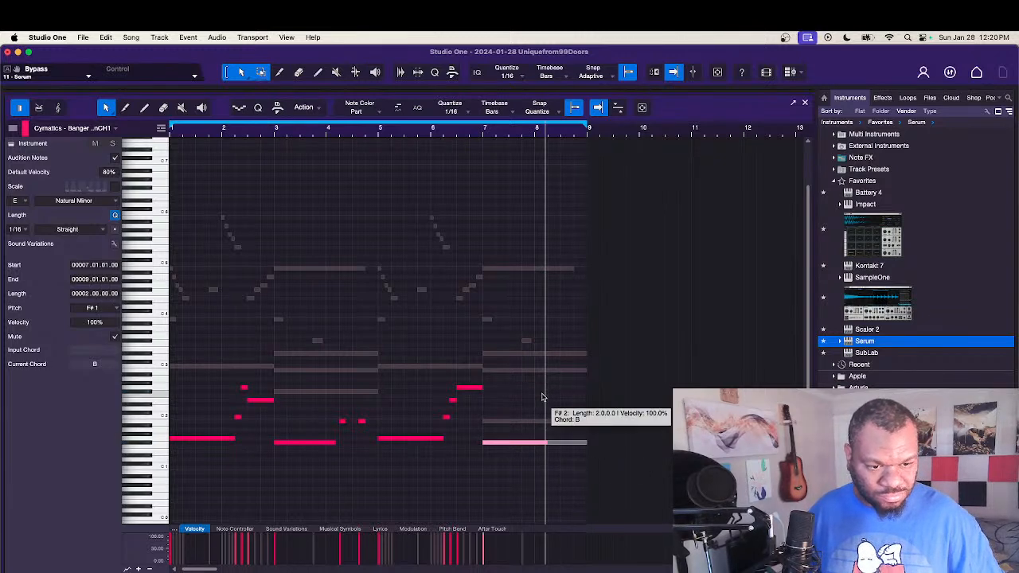
click(549, 371)
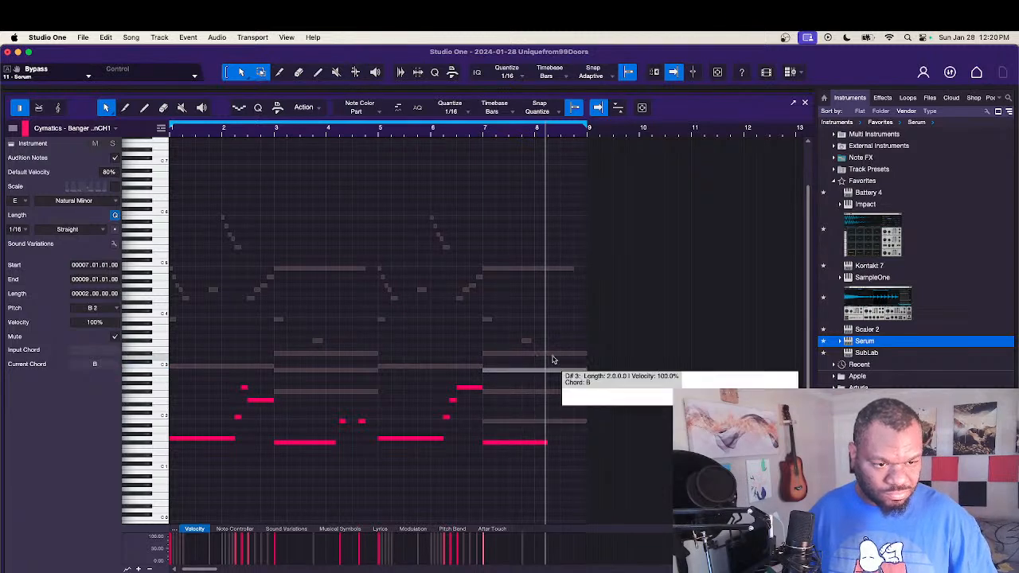
click(552, 353)
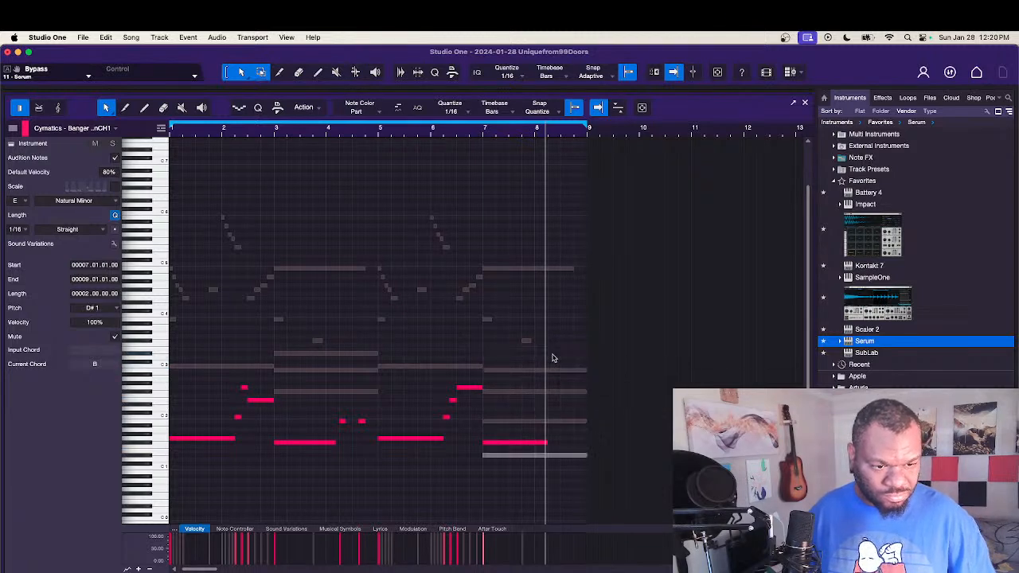
Step: Trim the muted B1 note starting at bar 7 to span 8.01.04 to 8.02.03
click(519, 422)
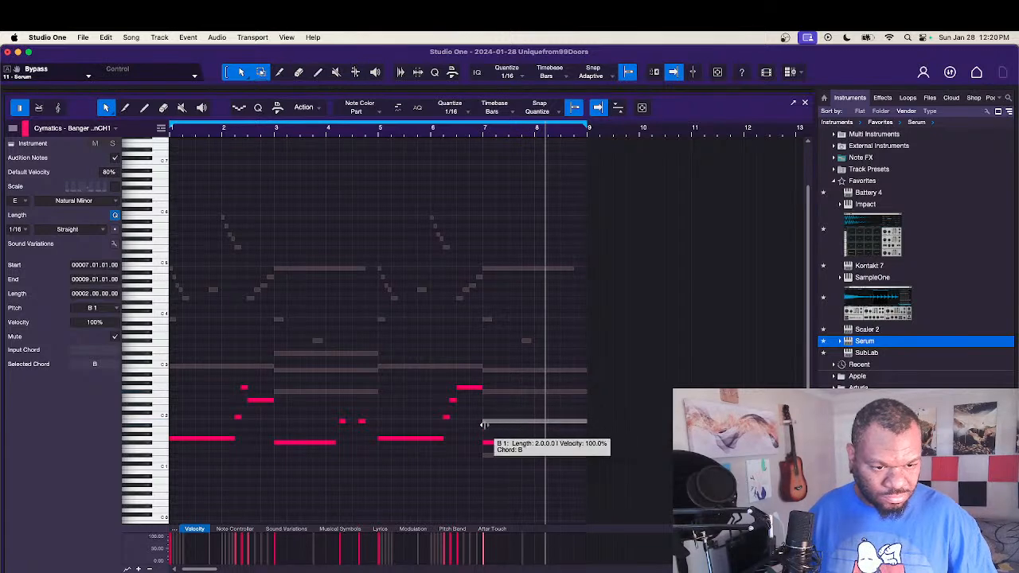
drag(484, 422, 542, 422)
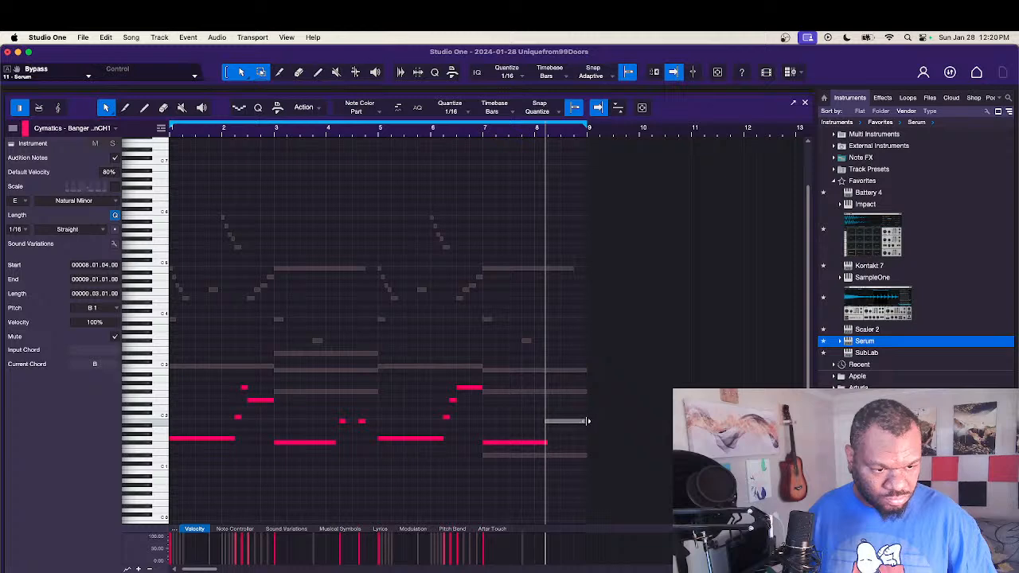
drag(588, 421, 560, 427)
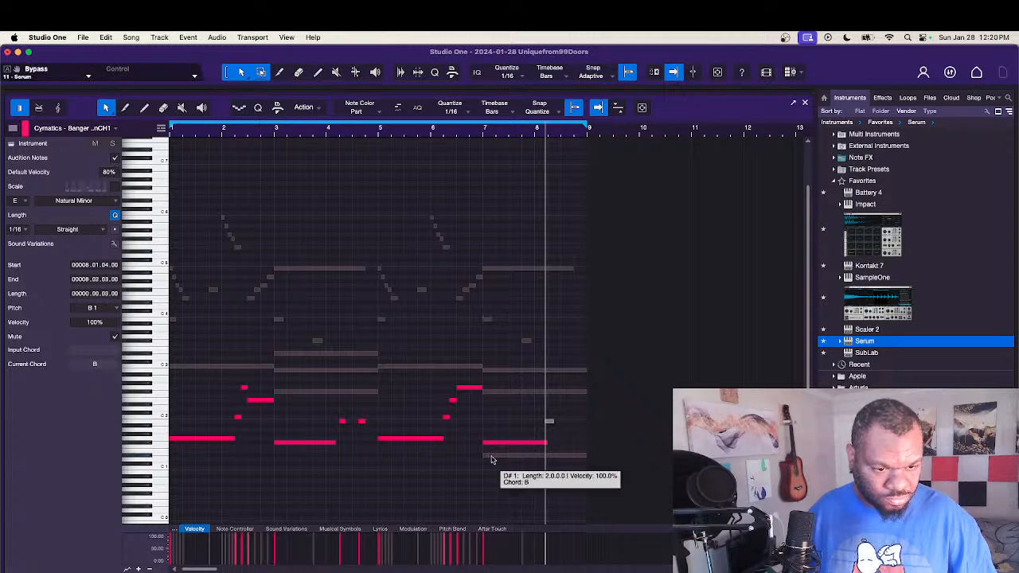
Step: Trim the muted D#1 note to a short hit starting at 8.03.03, unmute it together with the B1 note, and play the result
drag(484, 456, 570, 457)
click(571, 463)
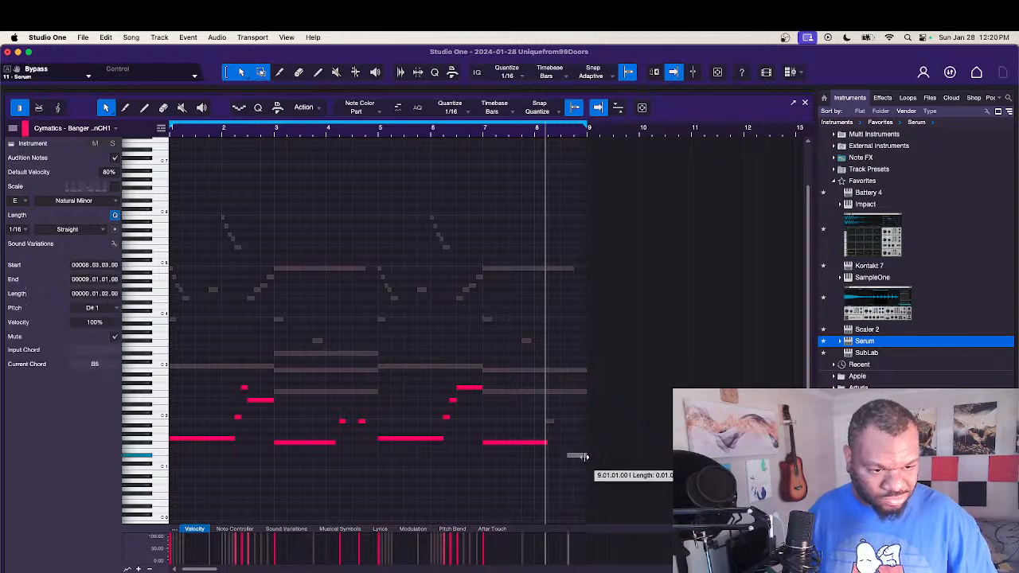
drag(573, 463, 549, 422)
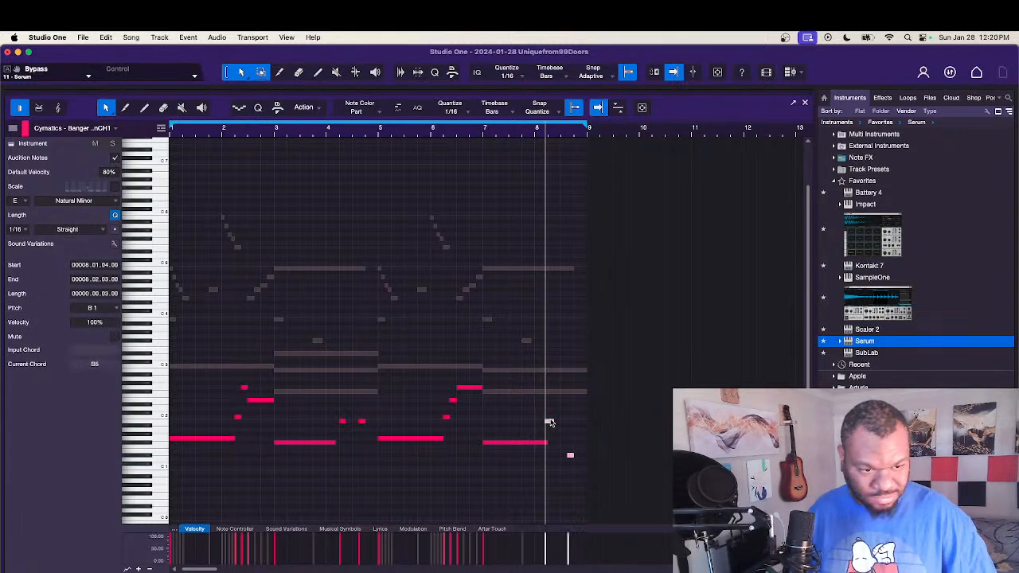
key(space)
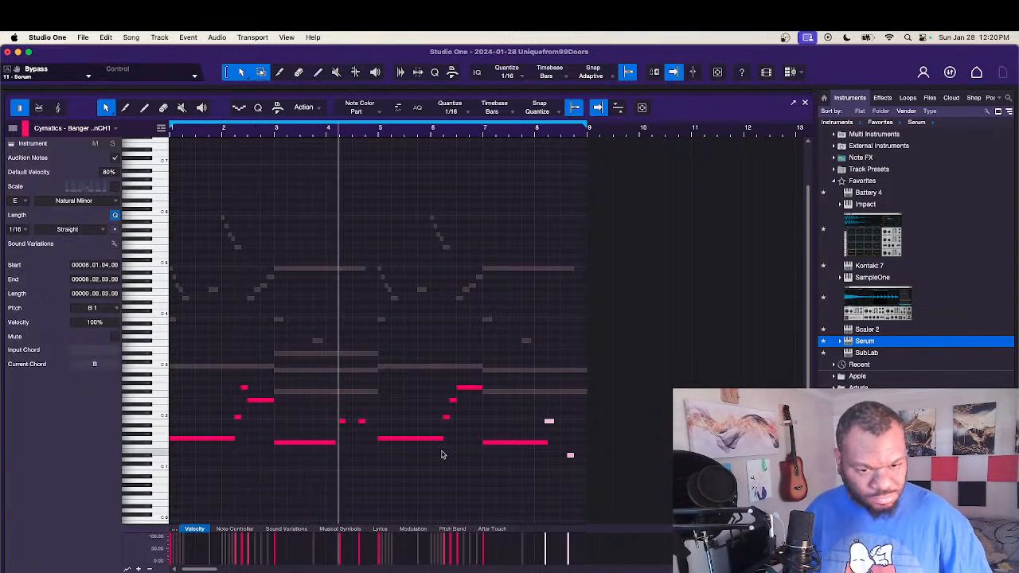
Step: Nudge the B1 note in bar 8 slightly later, raise the short D#1 note at 8.03.03 to D#2, and stop playback after listening
drag(551, 422, 554, 423)
click(553, 439)
click(573, 458)
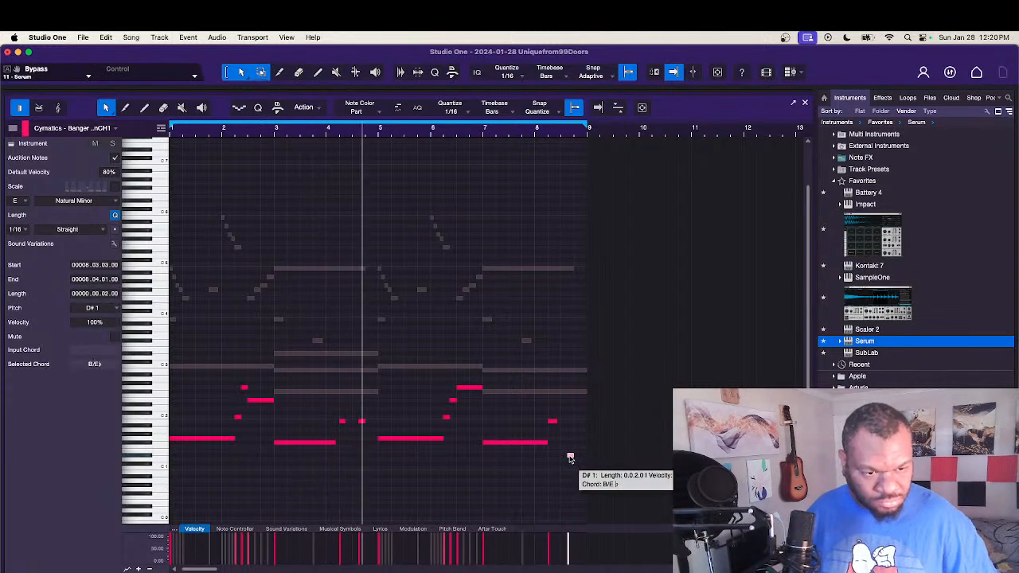
drag(570, 460, 570, 405)
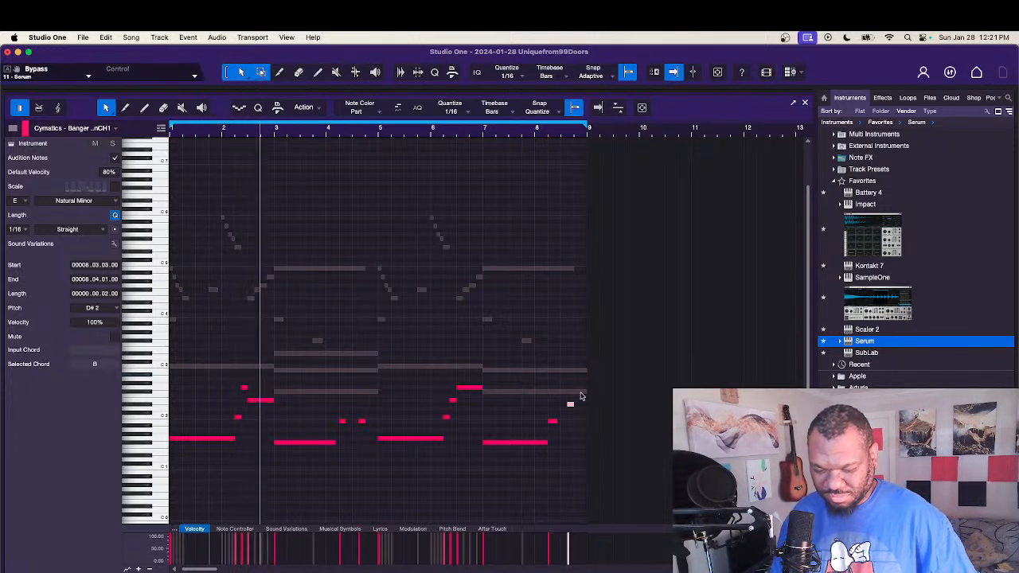
key(space)
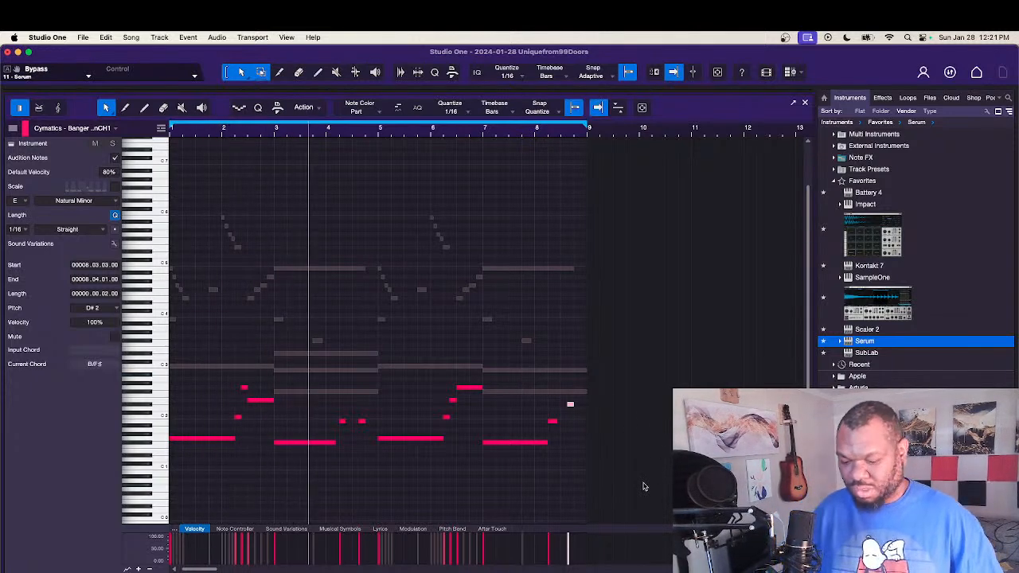
Step: Return to the arrangement and inspect the Weekday Snare track's Impact XT kit inside the Weekend Drums folder
key(F2)
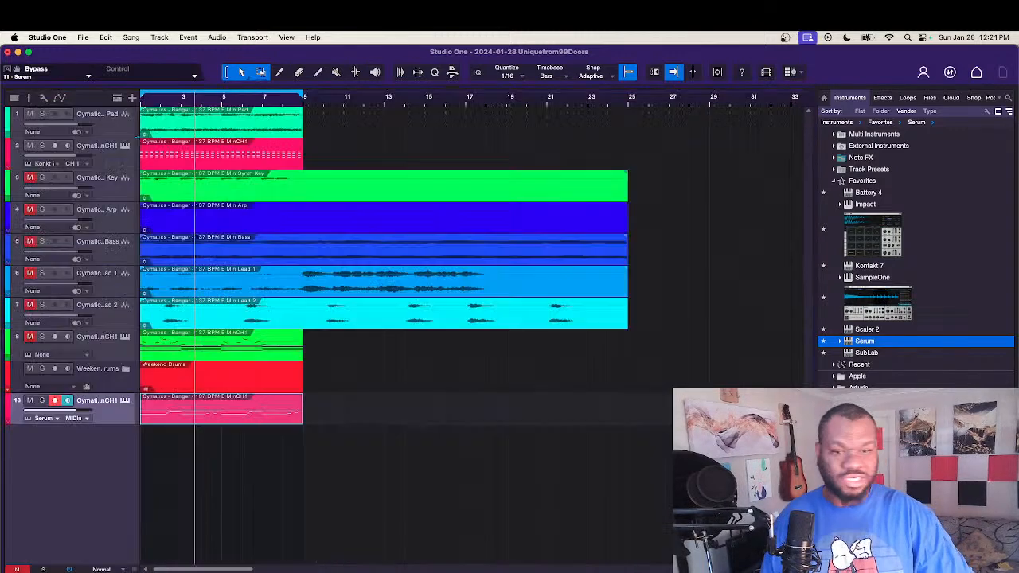
click(8, 390)
scroll(275, 414, down, 3)
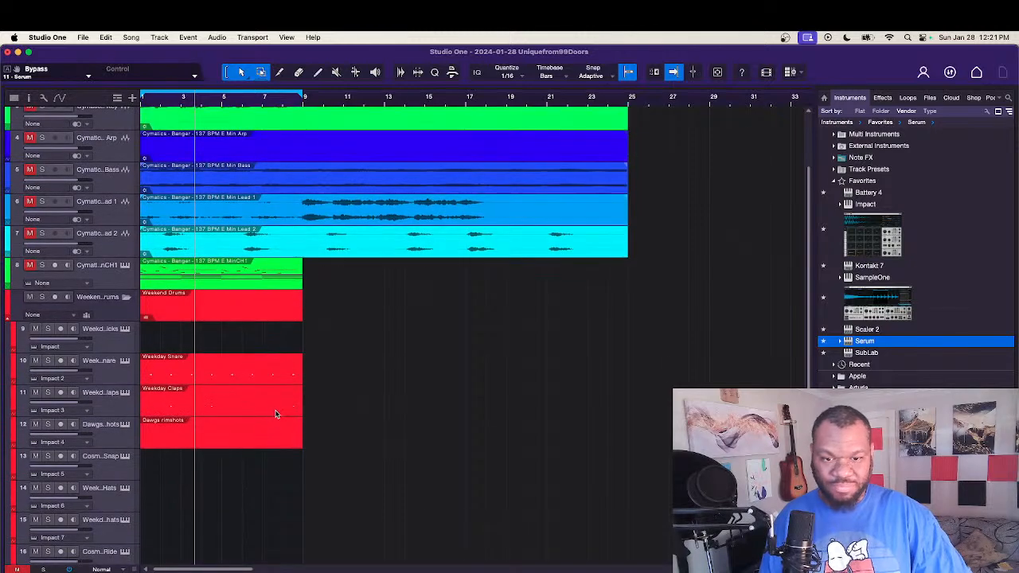
click(124, 362)
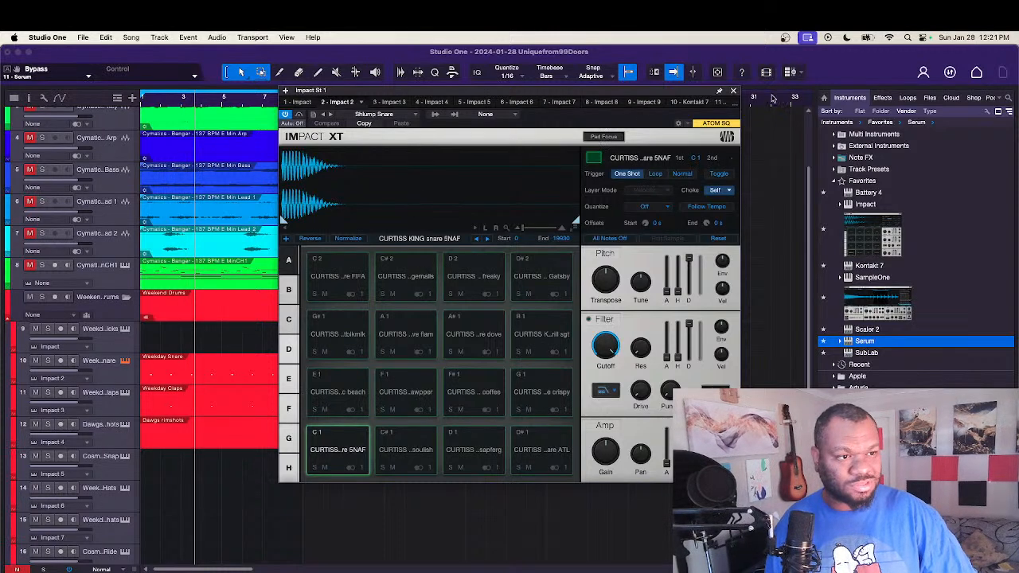
click(733, 91)
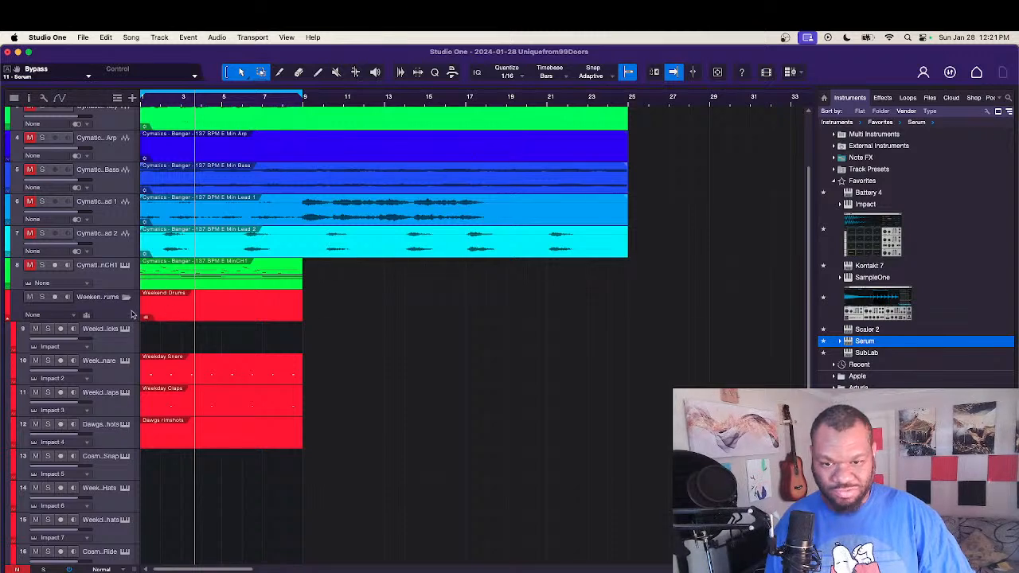
click(6, 319)
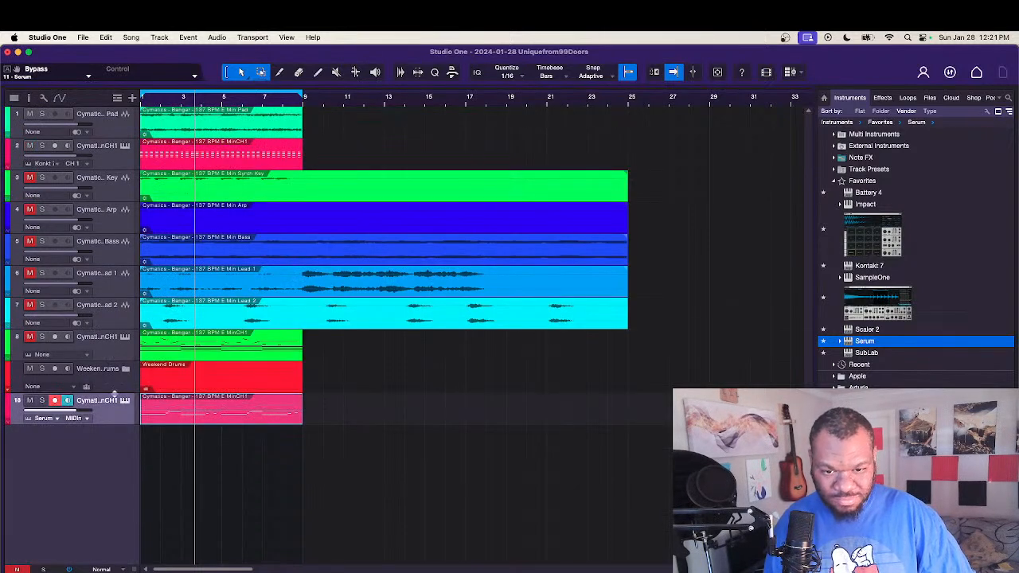
Step: Load the Dawgs Drums track preset into the arrangement
right_click(112, 525)
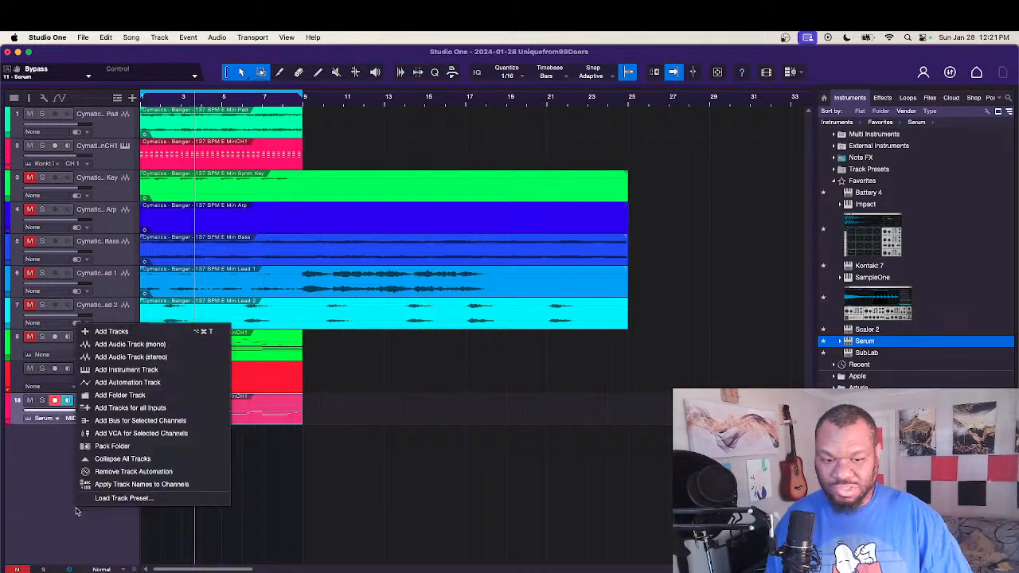
click(115, 499)
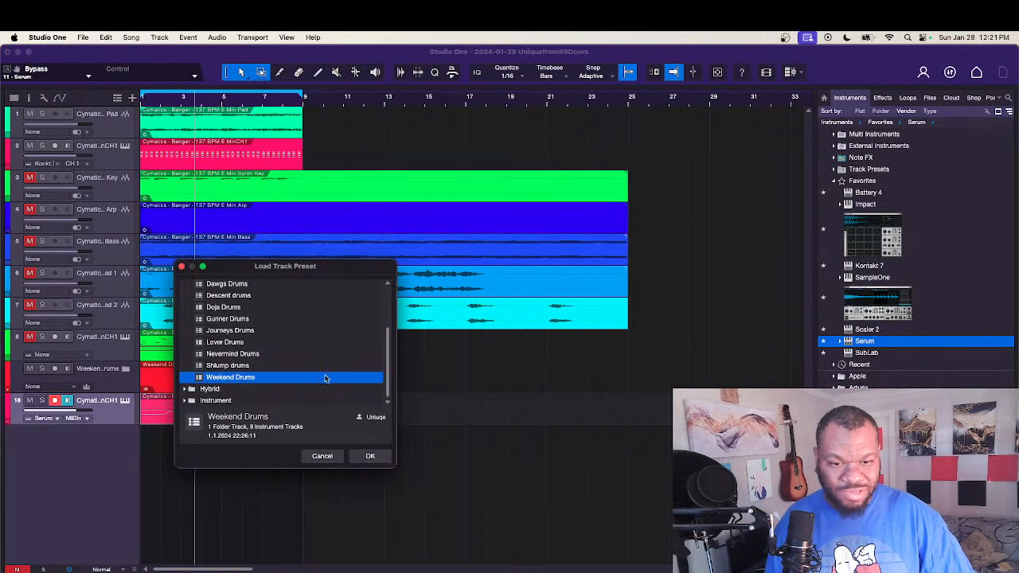
scroll(303, 375, up, 2)
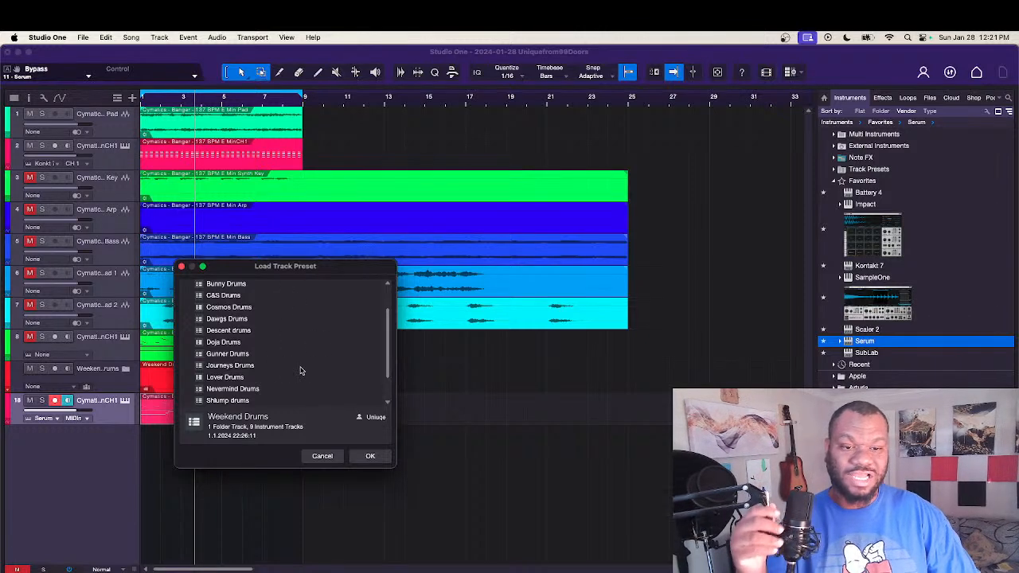
click(241, 321)
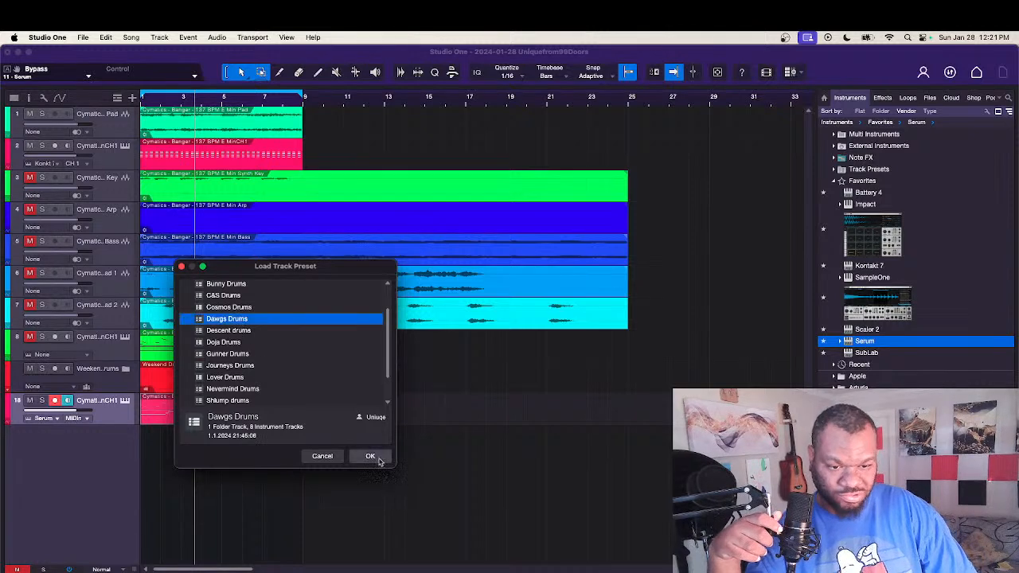
click(379, 461)
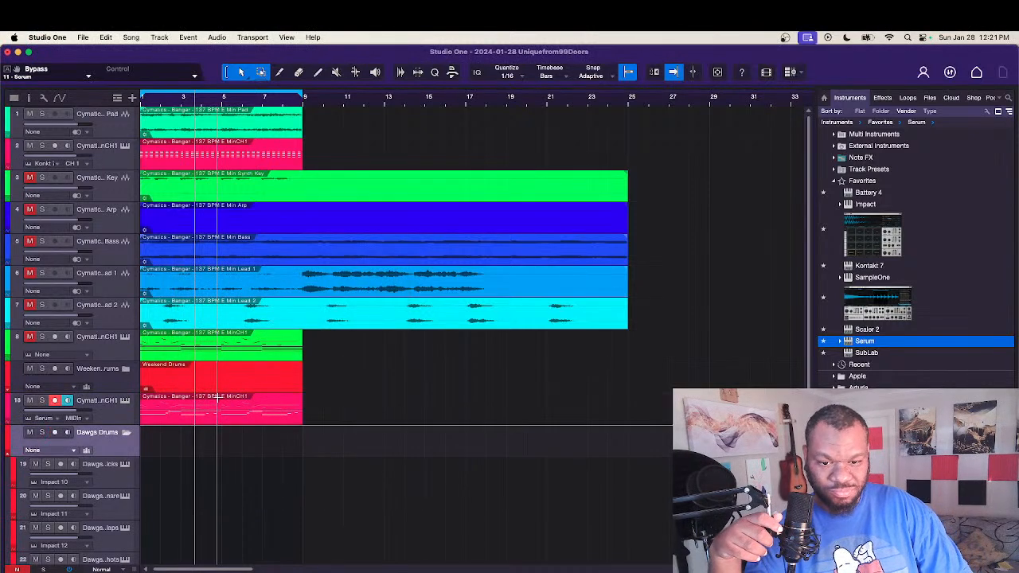
Step: Open the Dawgs Kicks instrument and audition its No Fear, Rainy, Rich, Blaze, Grease, Icon and Lunar kick samples
scroll(217, 396, down, 5)
click(116, 308)
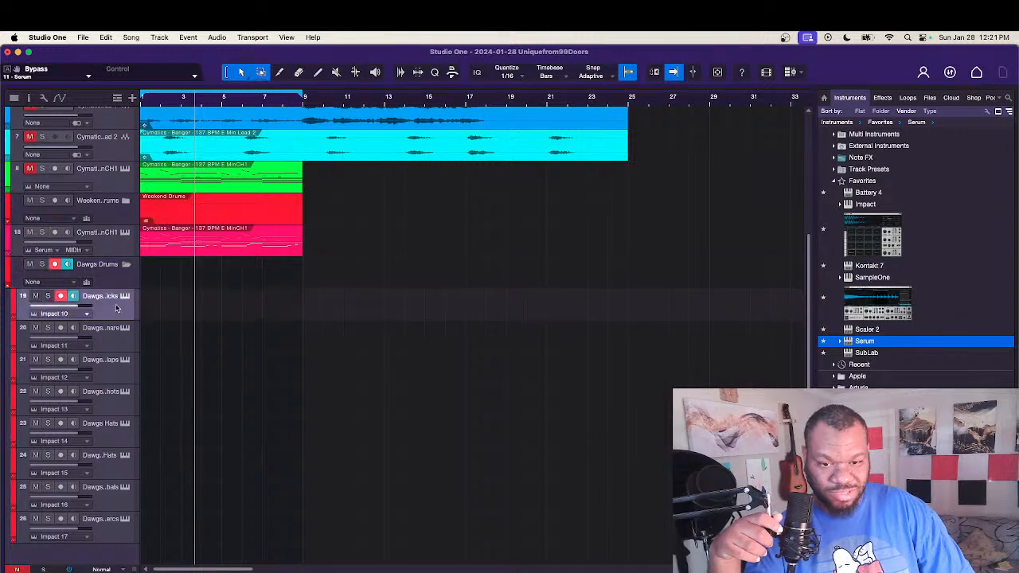
click(112, 335)
click(108, 372)
click(125, 300)
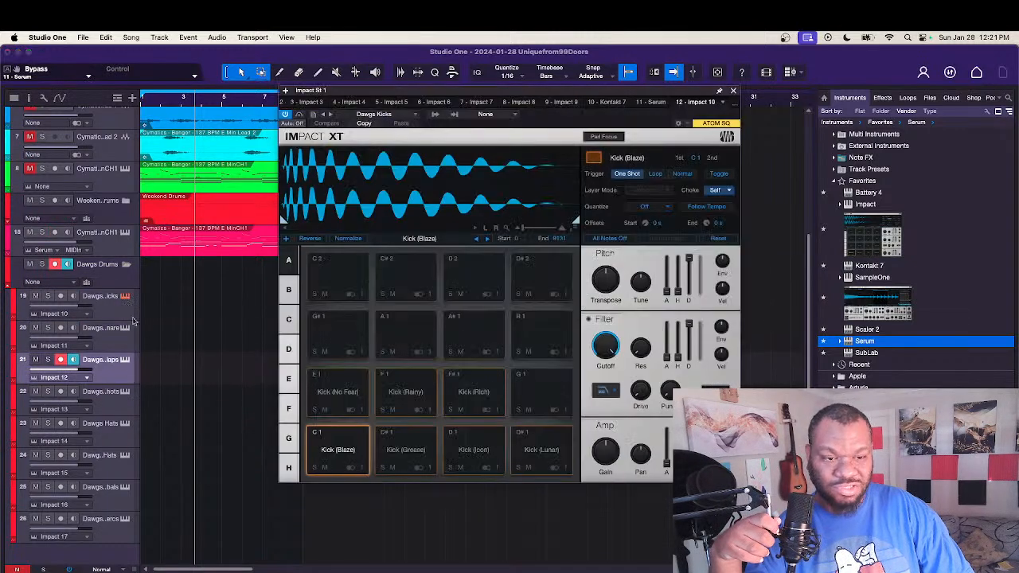
click(345, 394)
click(405, 393)
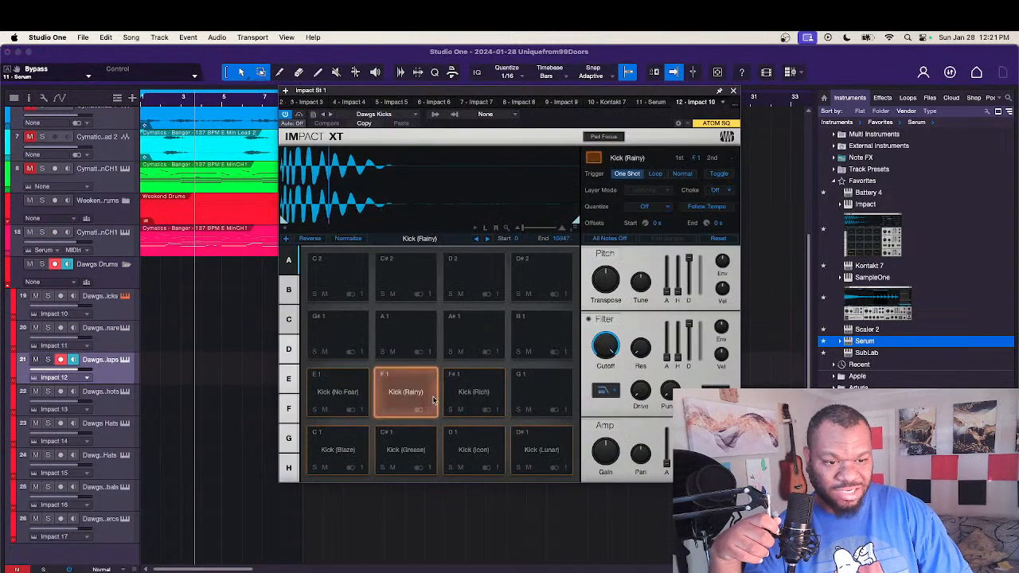
click(476, 393)
click(354, 446)
click(405, 450)
click(463, 453)
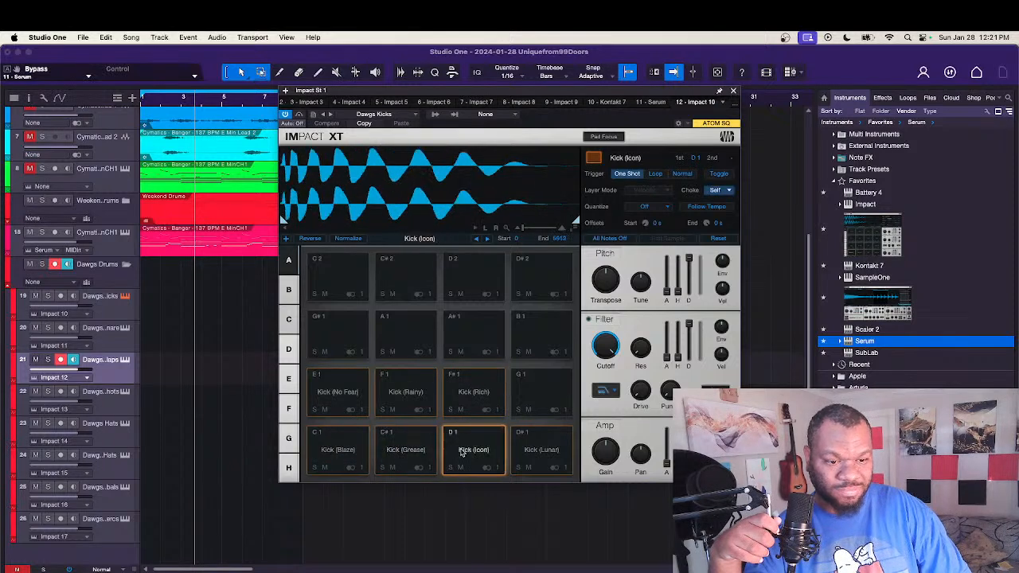
click(567, 462)
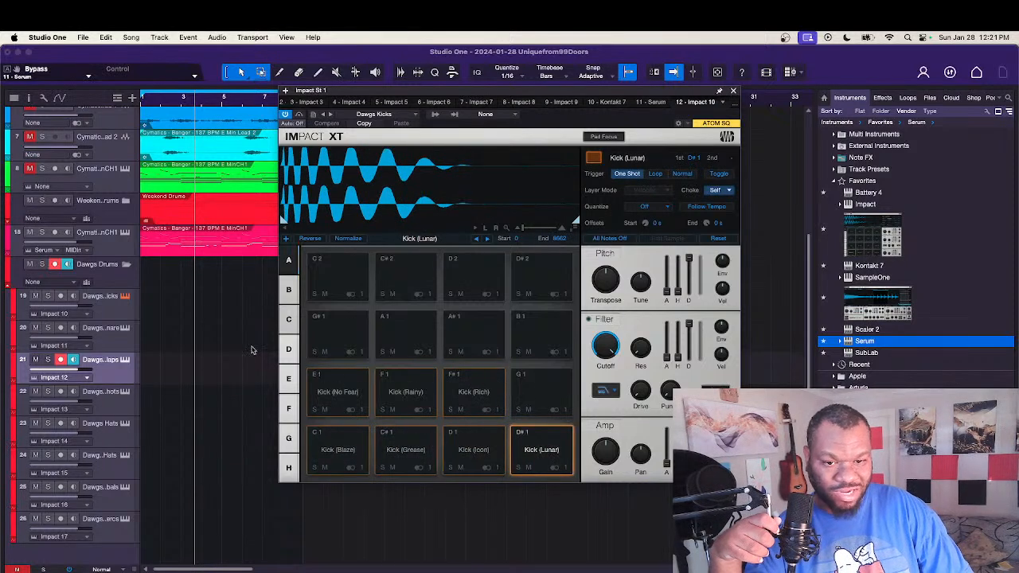
Step: Audition the Dawgs snares, look through the claps, rimshots and hats kits, and preview the cymbals, closing the instrument window
click(109, 342)
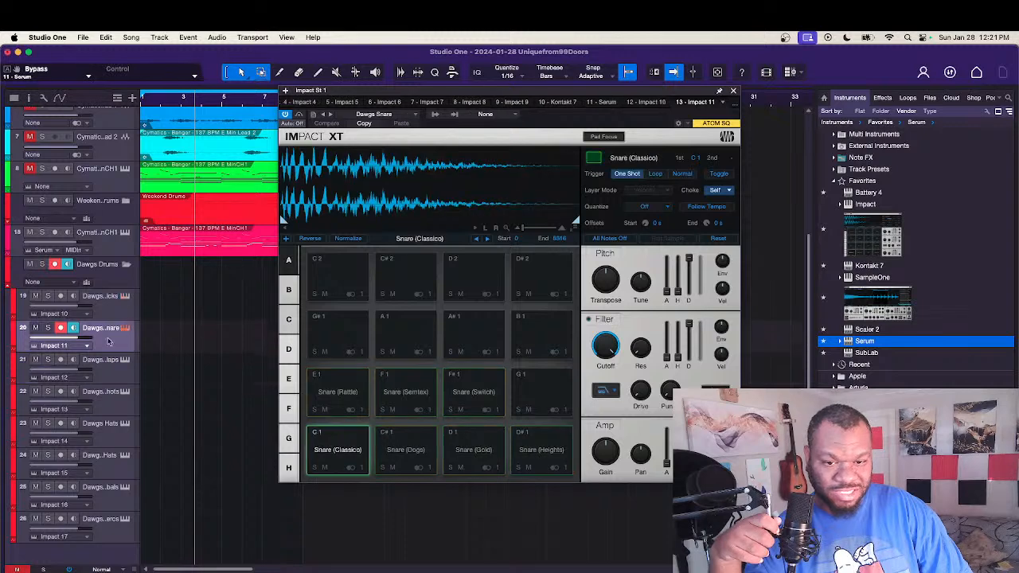
click(339, 398)
click(344, 442)
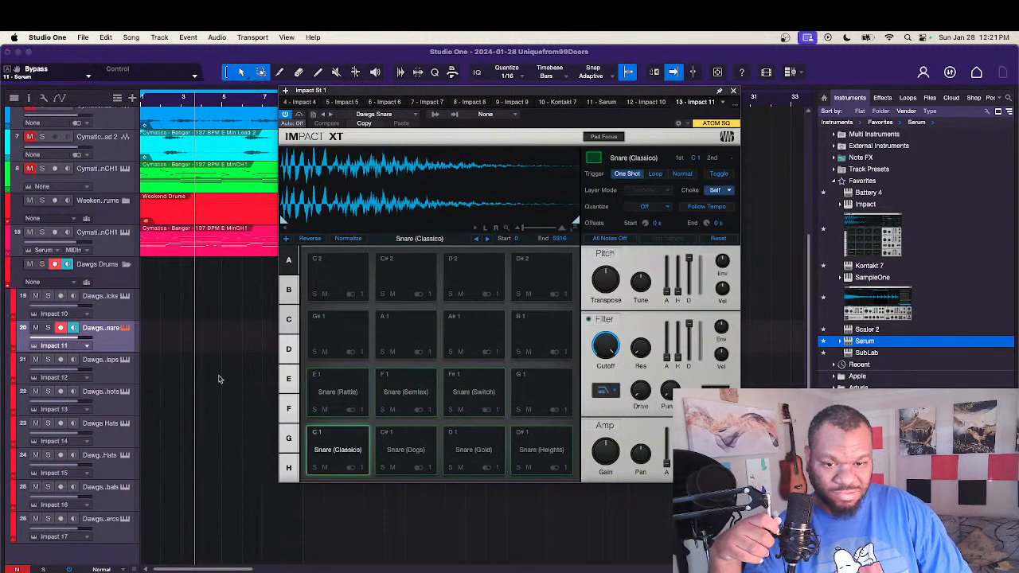
click(112, 373)
click(111, 398)
click(121, 435)
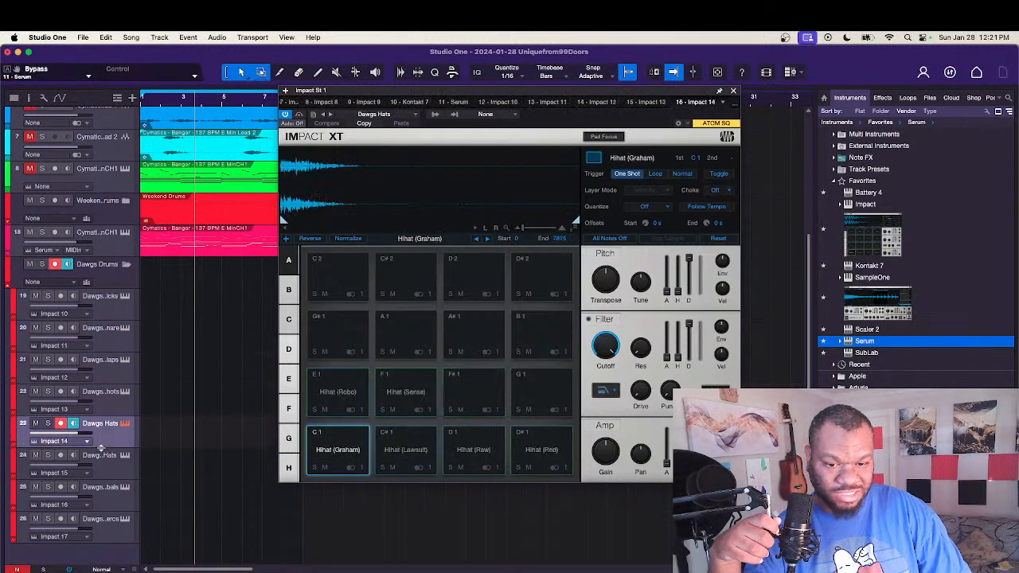
click(110, 501)
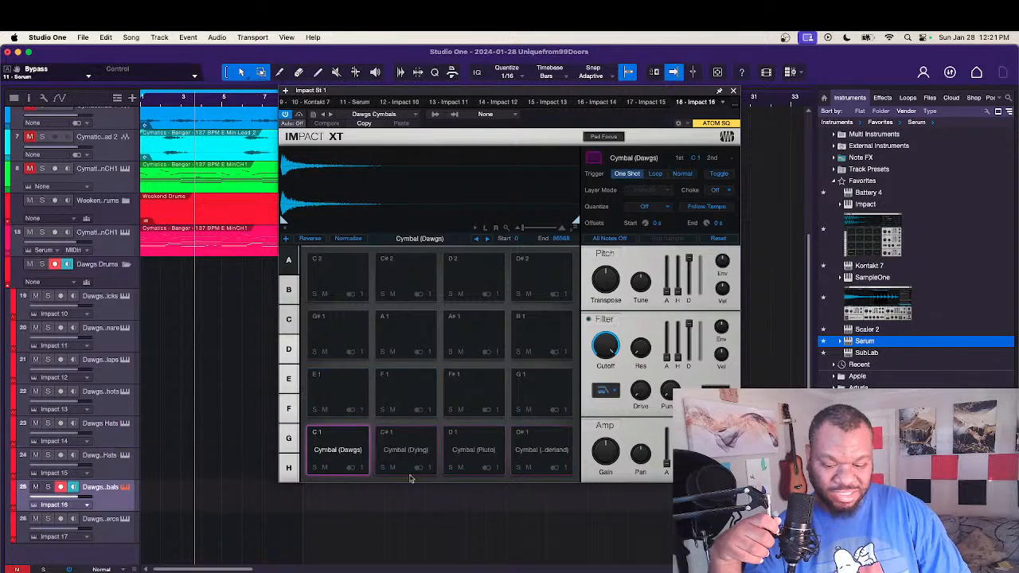
click(343, 434)
click(414, 449)
click(473, 450)
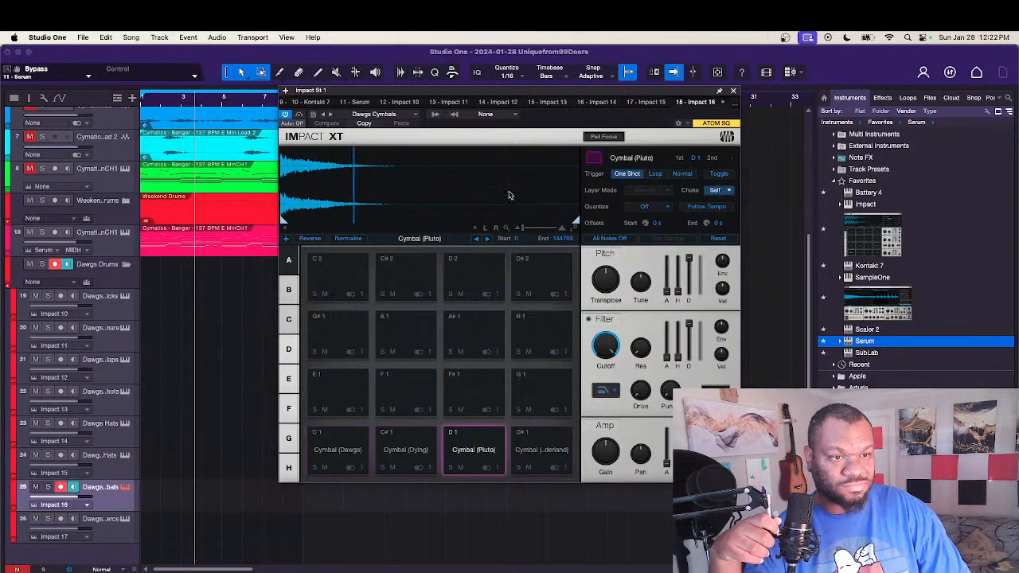
click(734, 90)
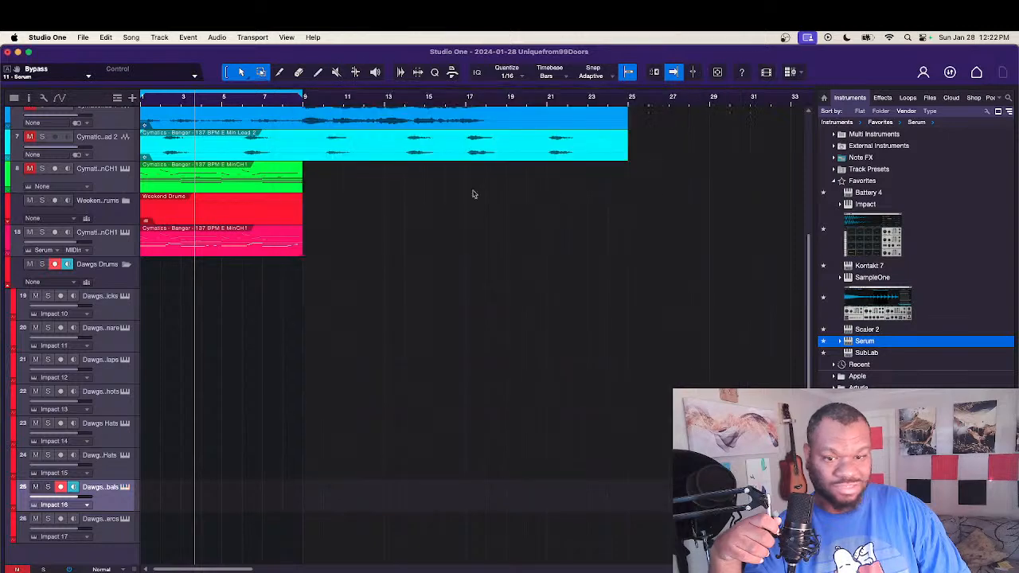
Step: Create an empty Dawgs Kicks part spanning bars 1 to 8 and open it in the drum editor
click(152, 315)
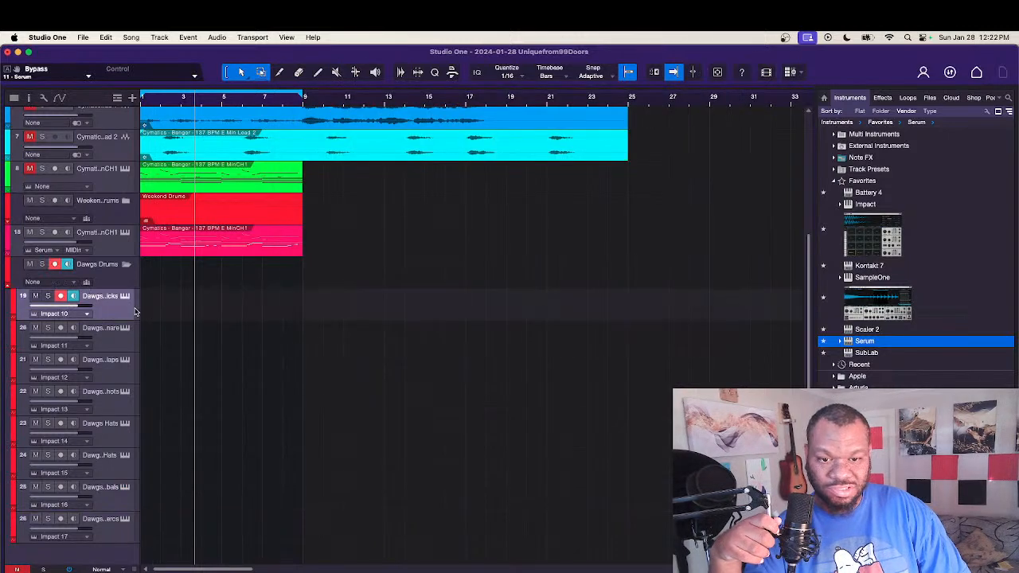
key(F3)
double_click(154, 311)
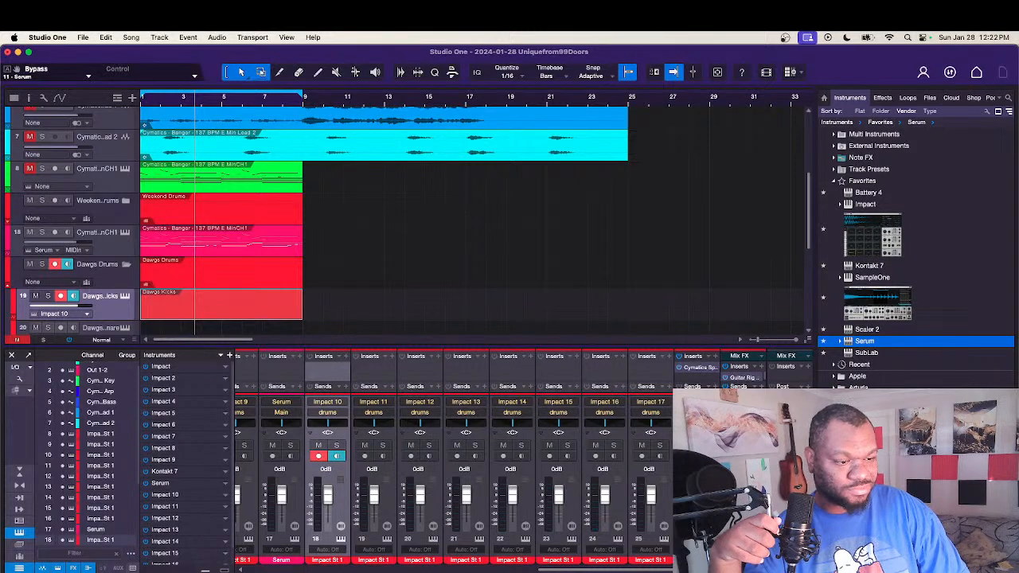
key(F3)
double_click(260, 306)
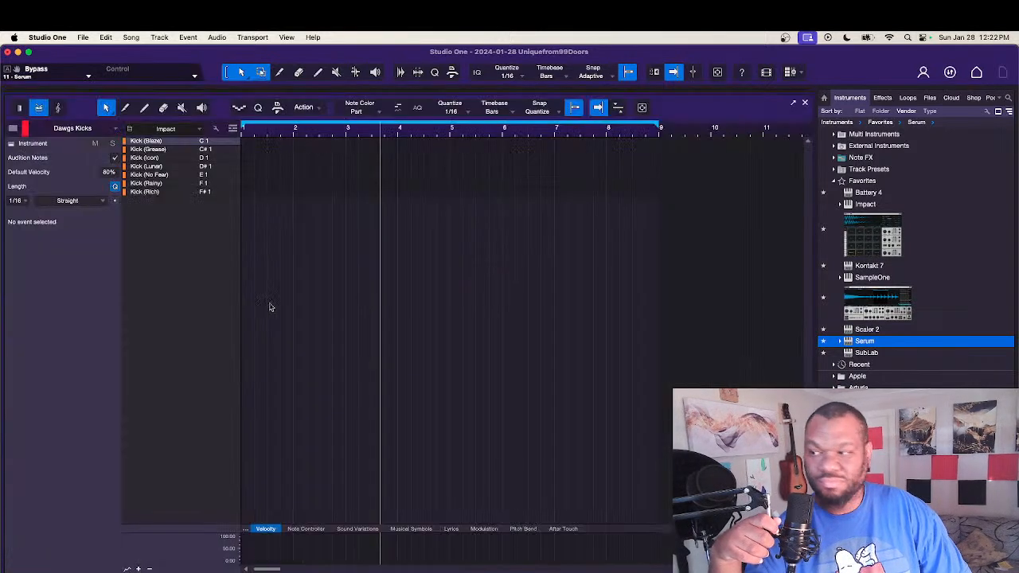
Step: Try three Kick (Icon) hits across bars 1 and 2, delete them, and leave the drum editor
click(157, 151)
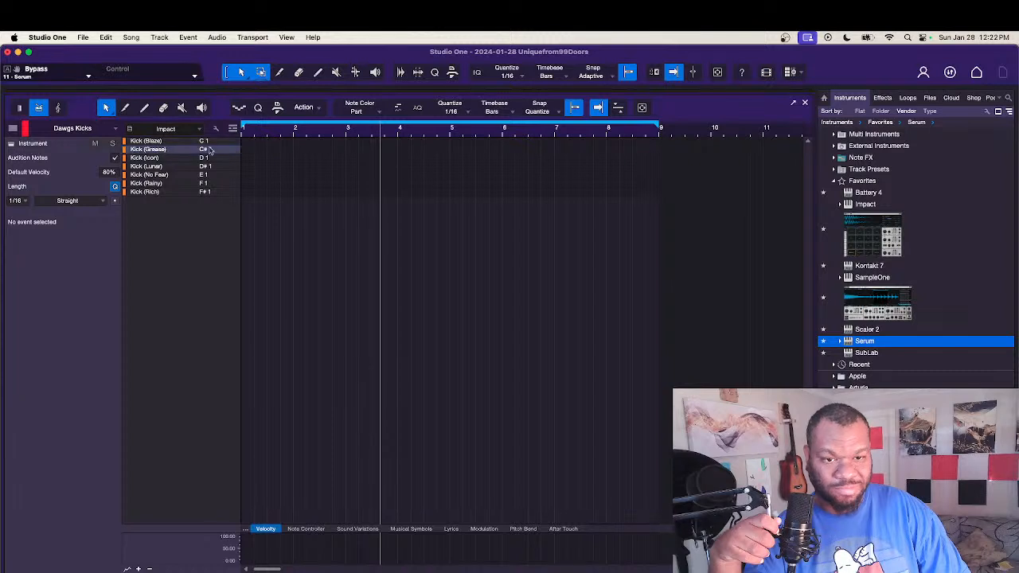
click(250, 157)
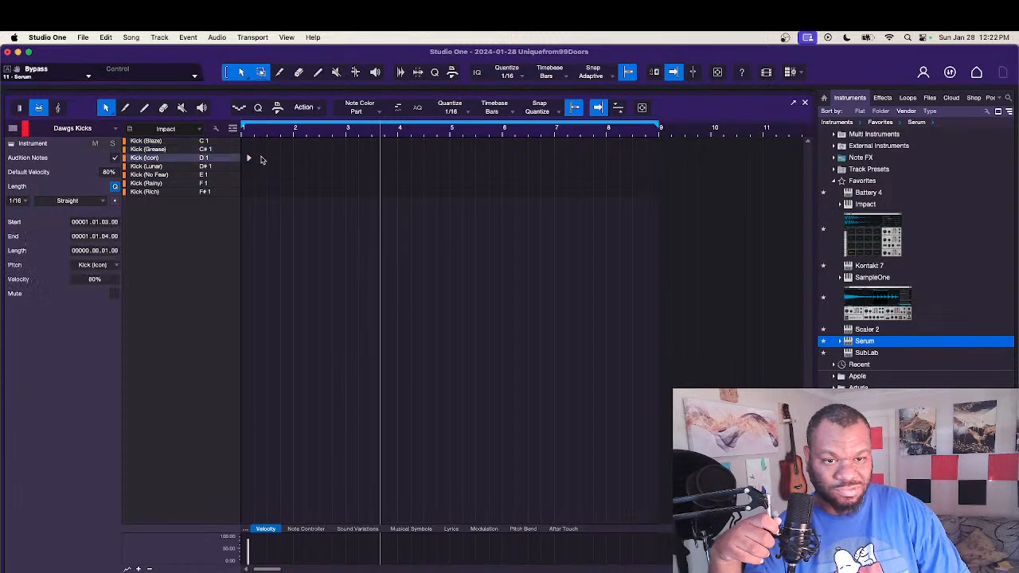
click(268, 158)
click(297, 158)
drag(381, 185, 241, 146)
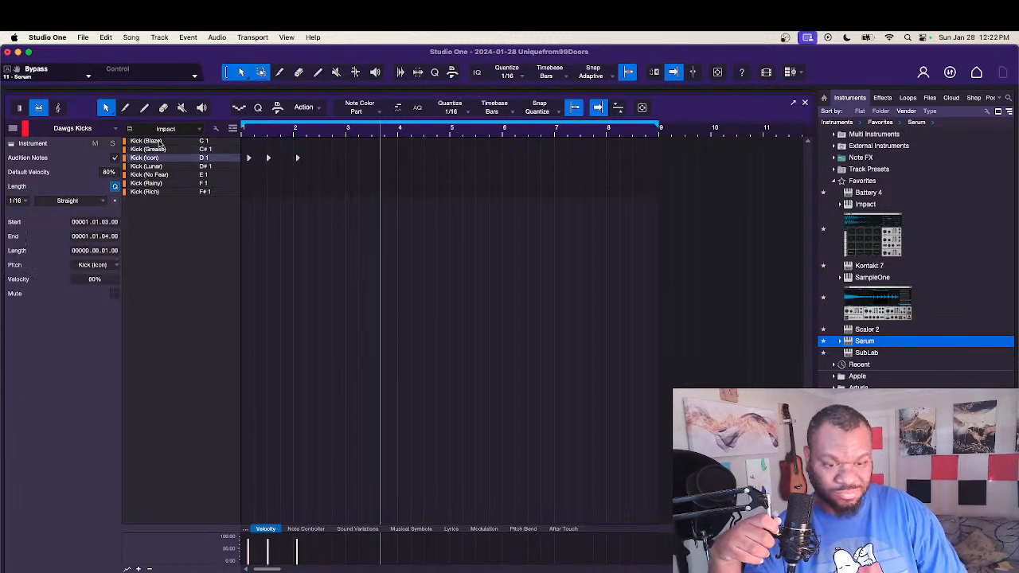
key(Delete)
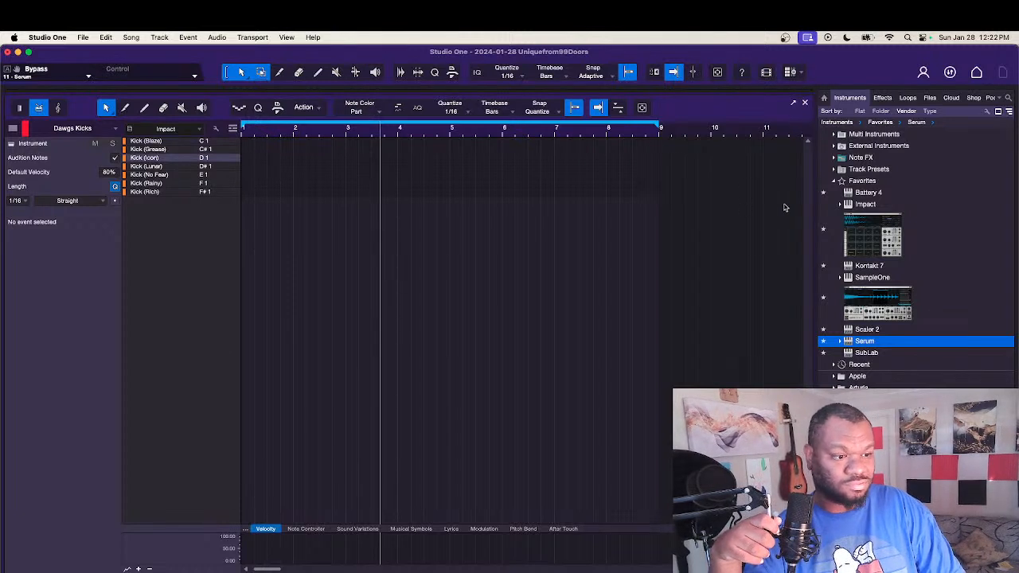
key(F2)
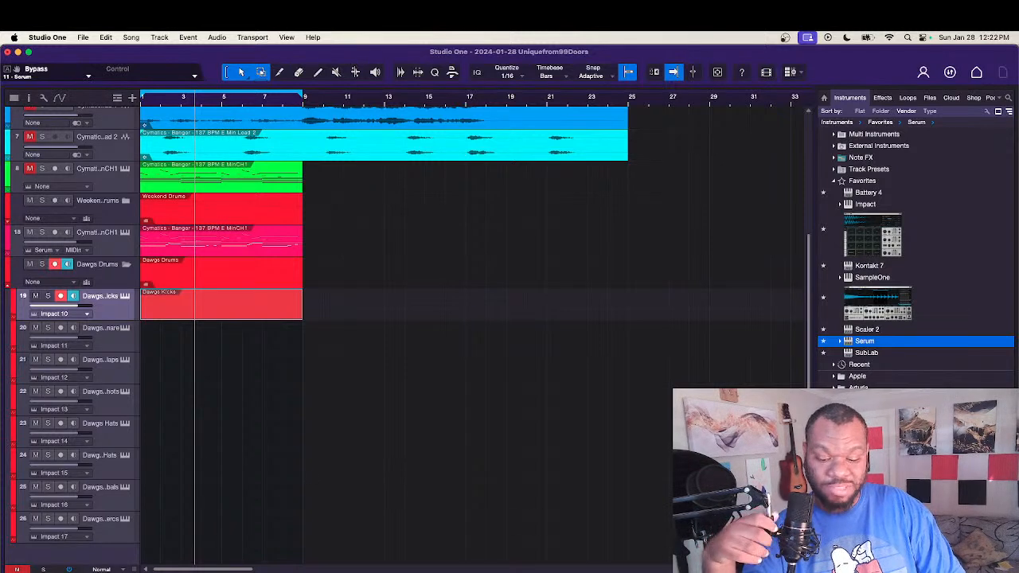
Step: Show the mixer below the arrangement and enlarge it to give the insert and send sections more room
key(F3)
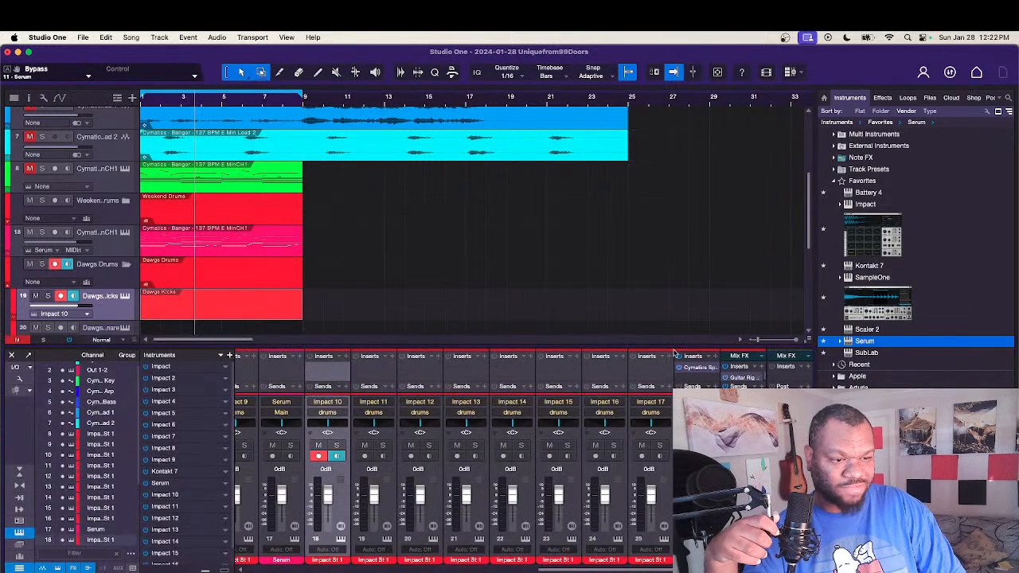
drag(675, 347, 697, 195)
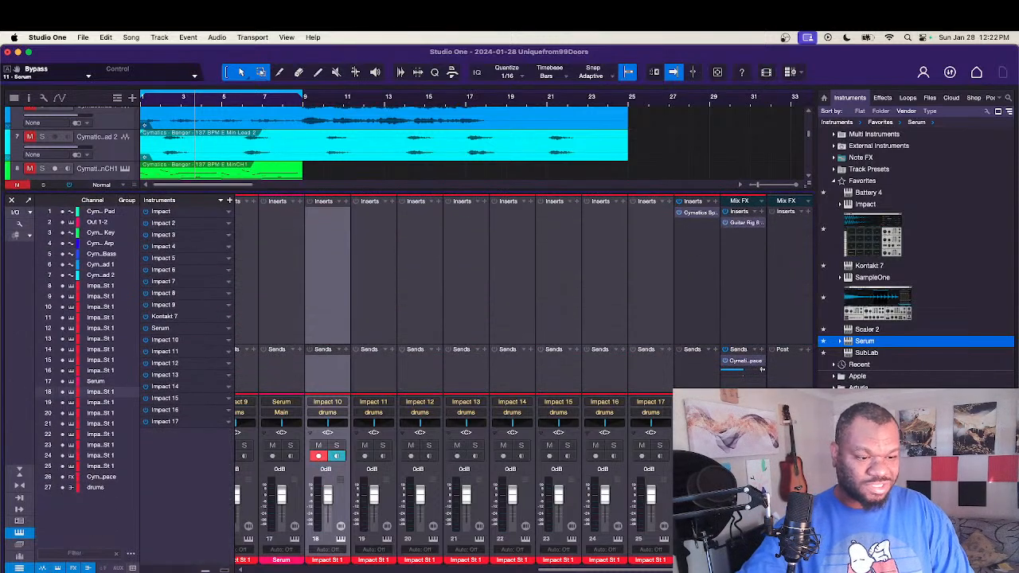
scroll(454, 374, left, 1)
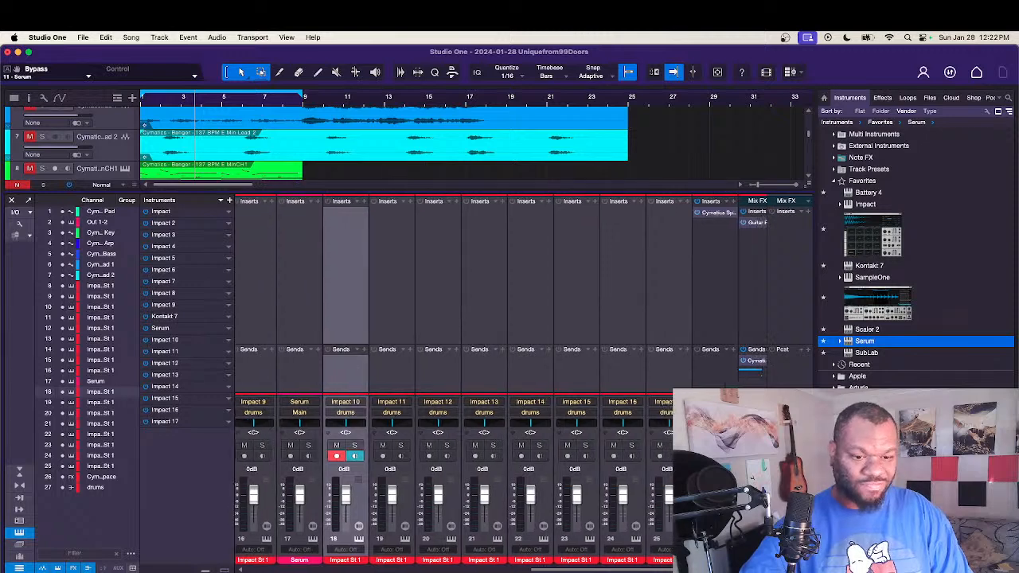
Step: Hide the mixer, then remove the Dawgs Kicks part and the whole Dawgs Drums folder of tracks from the arrangement
scroll(454, 375, right, 1)
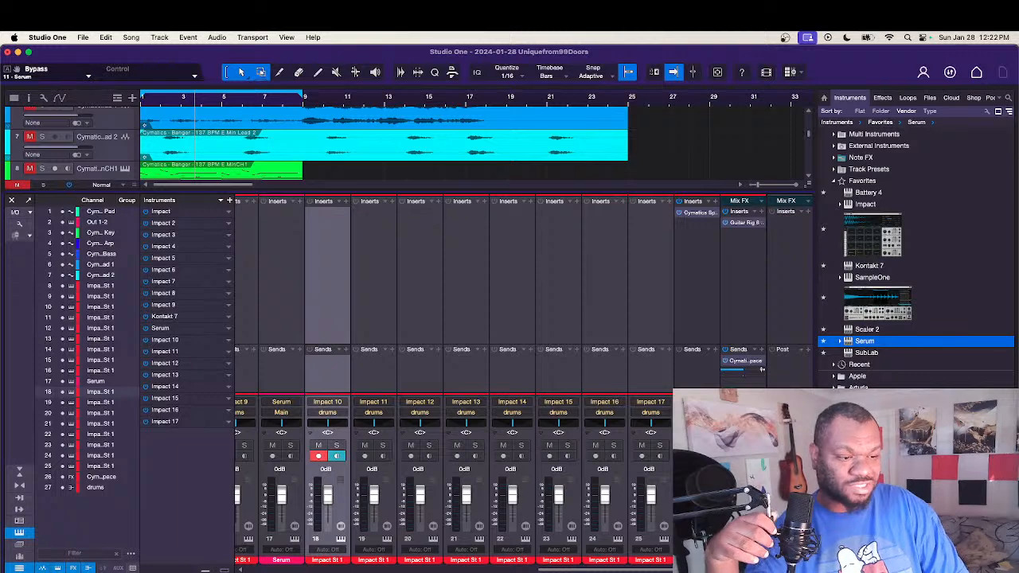
key(F3)
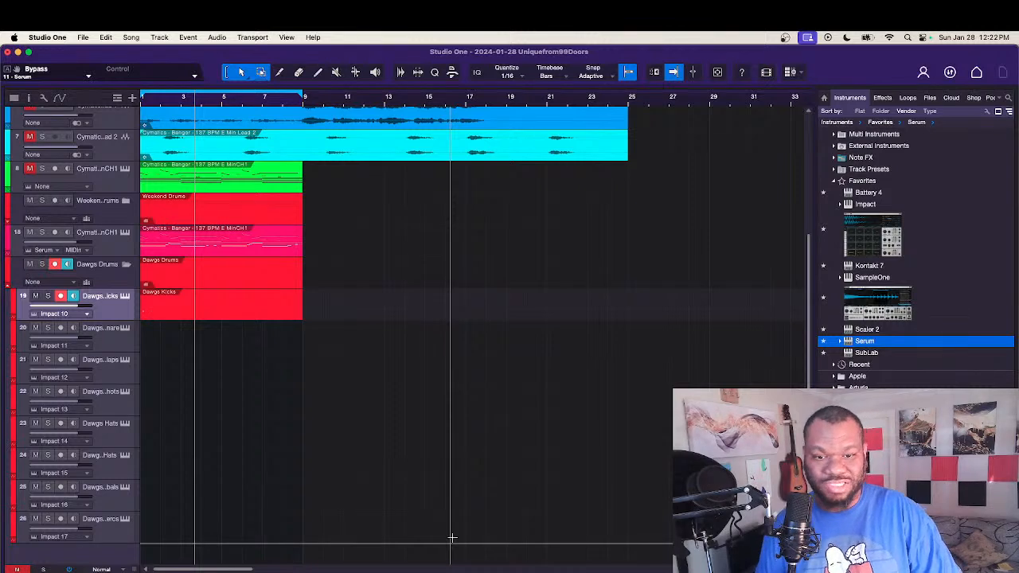
key(Delete)
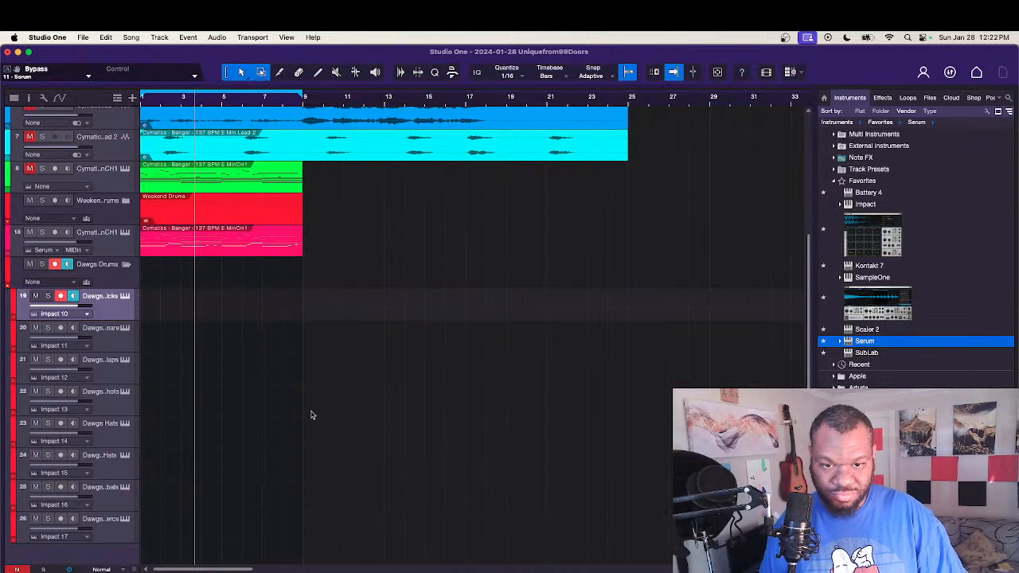
key(super+z)
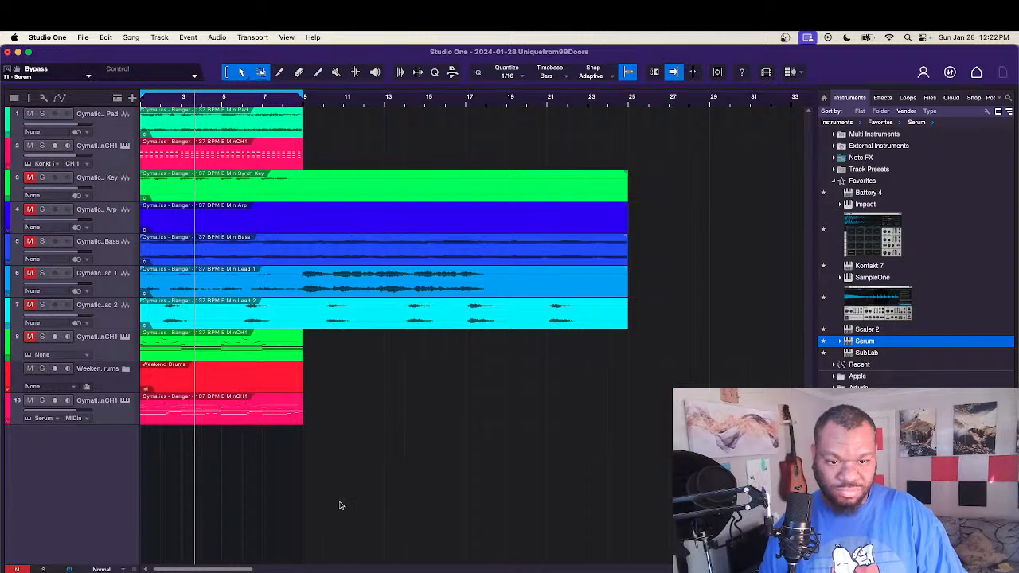
Step: Play the loop from the start, expand the Weekend Drums folder, and open the Serum part in the note editor
key(comma)
key(space)
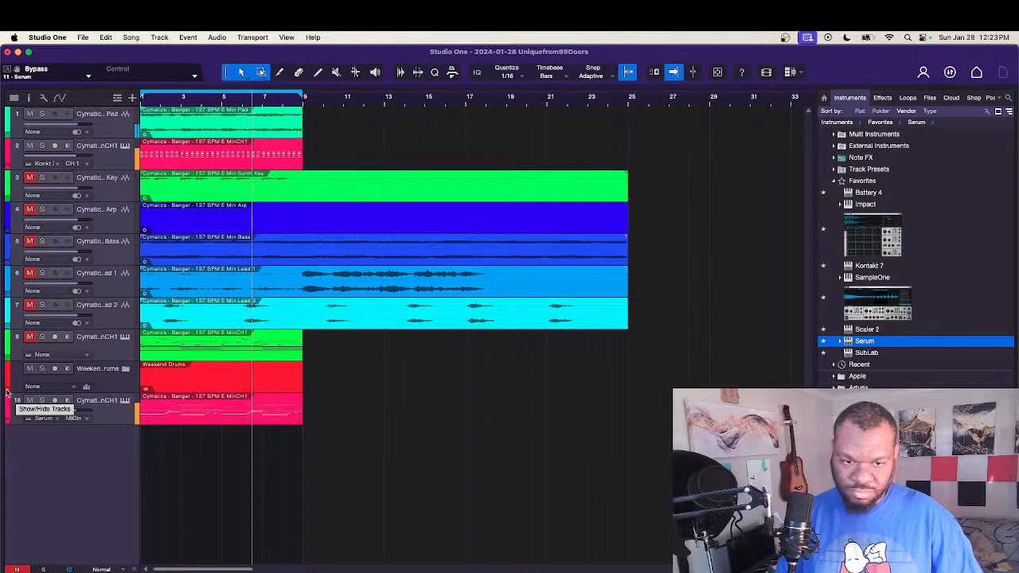
click(7, 392)
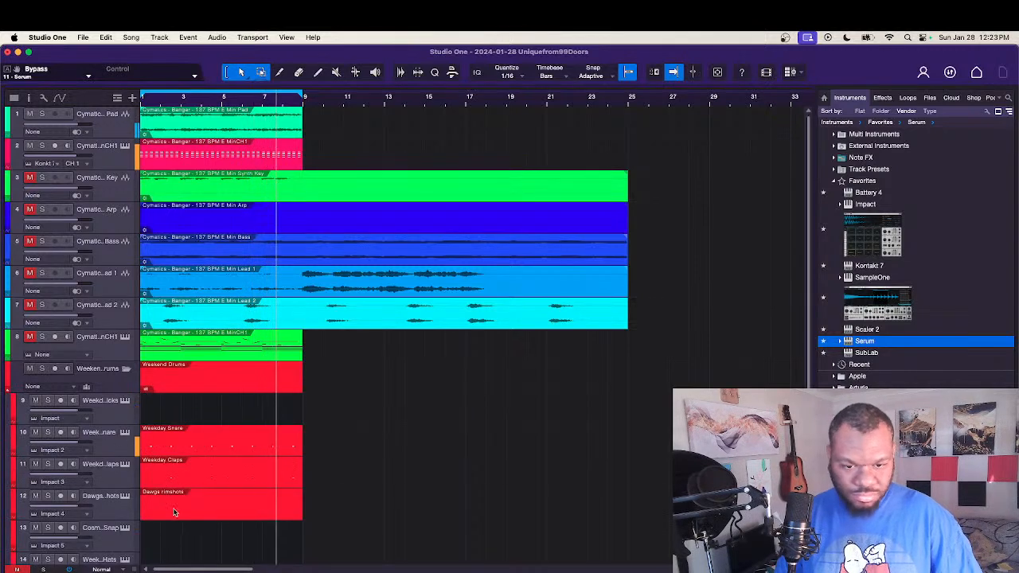
scroll(177, 497, down, 5)
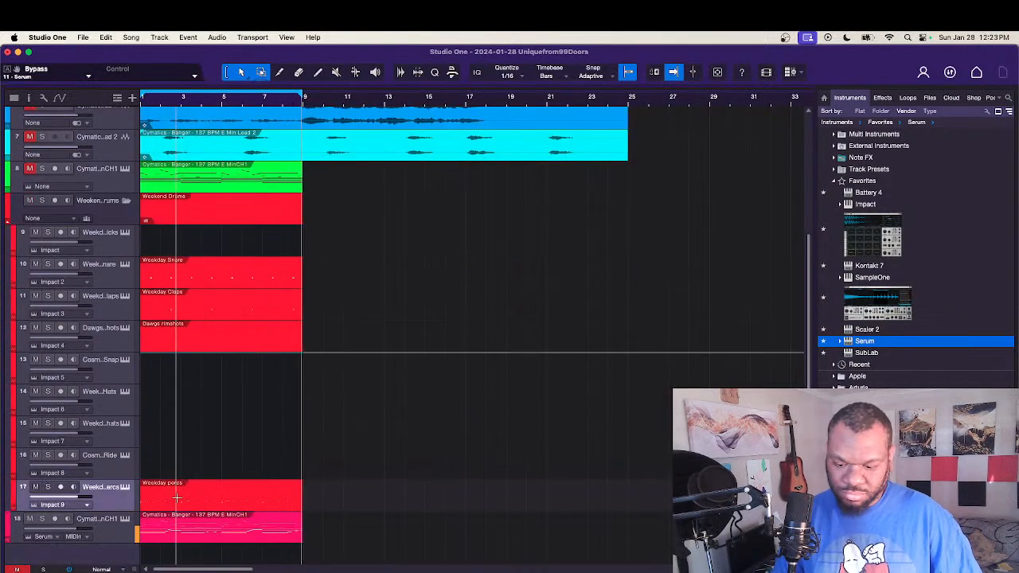
double_click(223, 529)
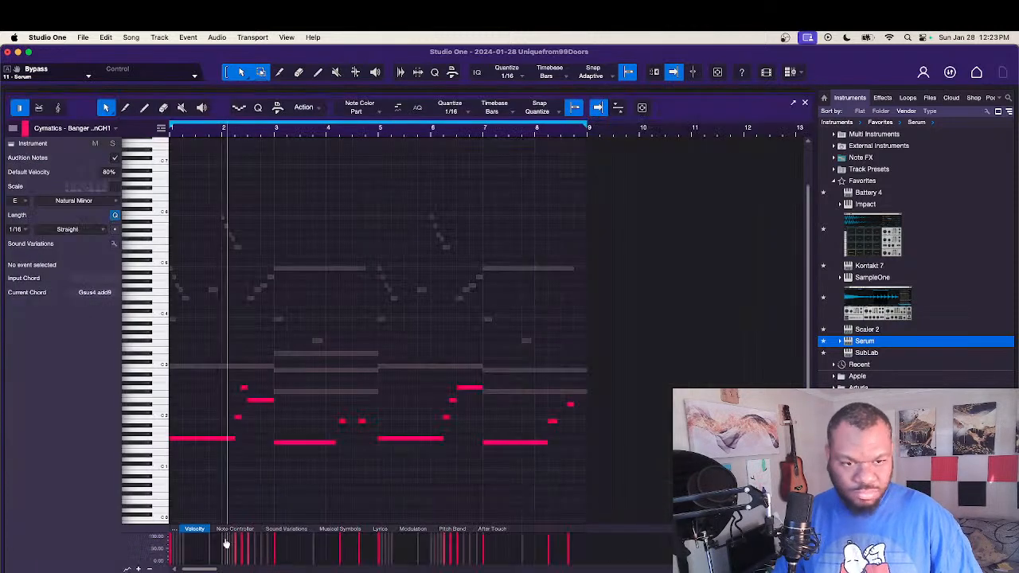
Step: Try the muted B2 note across bars 7 and 8 at B1 and B0, and move it back up to B2
click(531, 393)
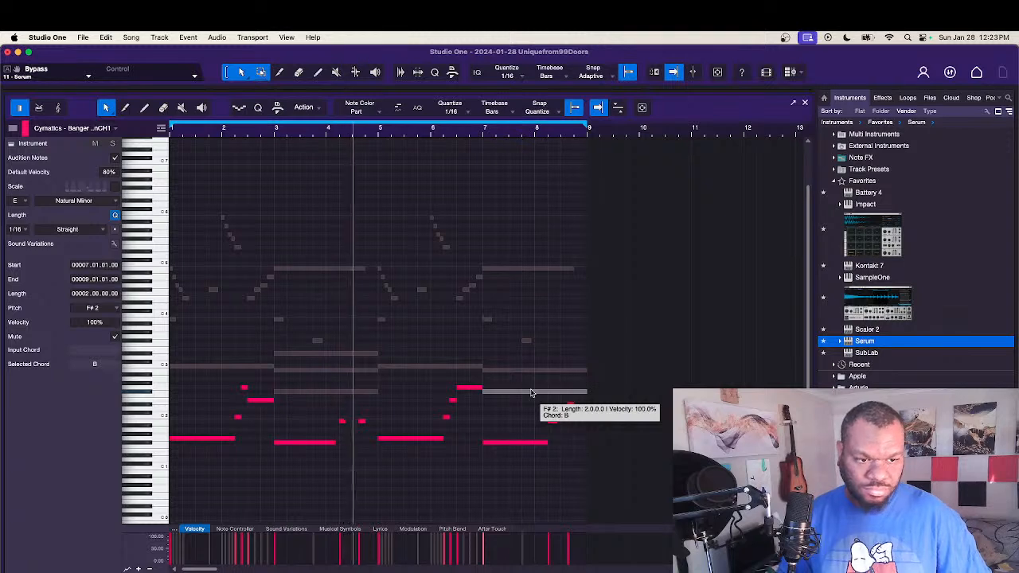
key(shift+Up)
key(Down)
key(Down)
key(Down)
key(Down)
key(Down)
key(Down)
key(Down)
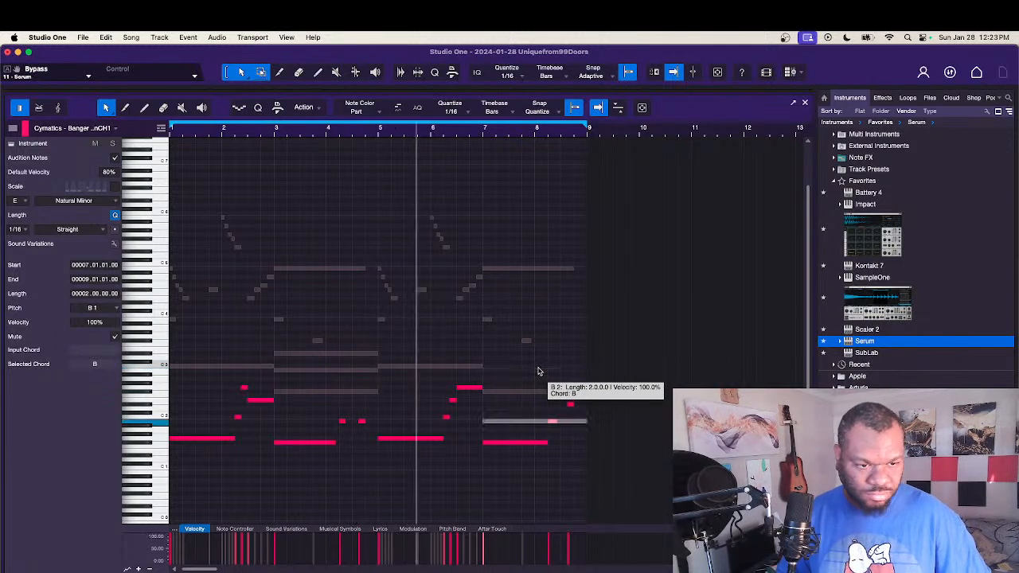
key(shift+Down)
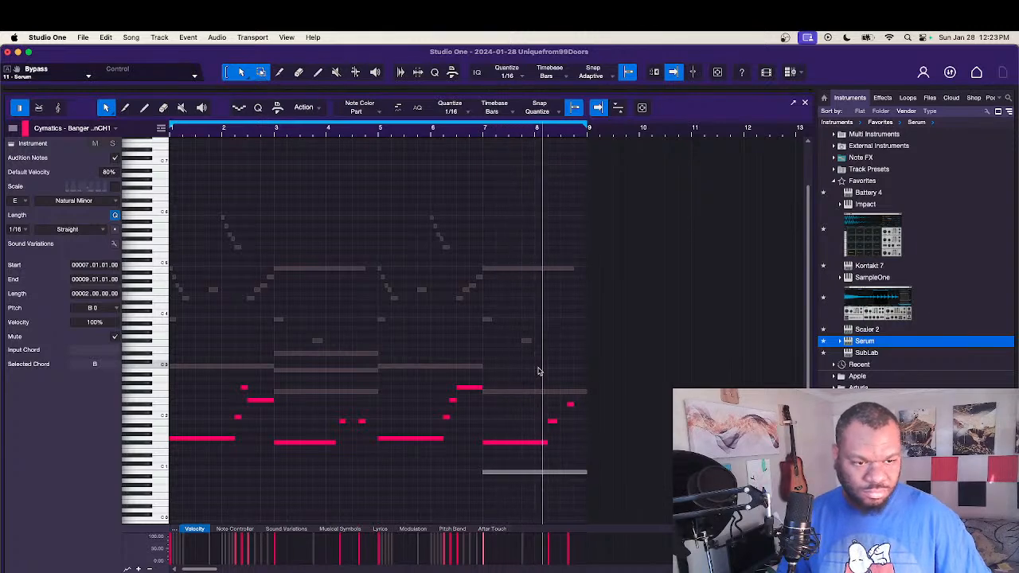
key(shift+Up)
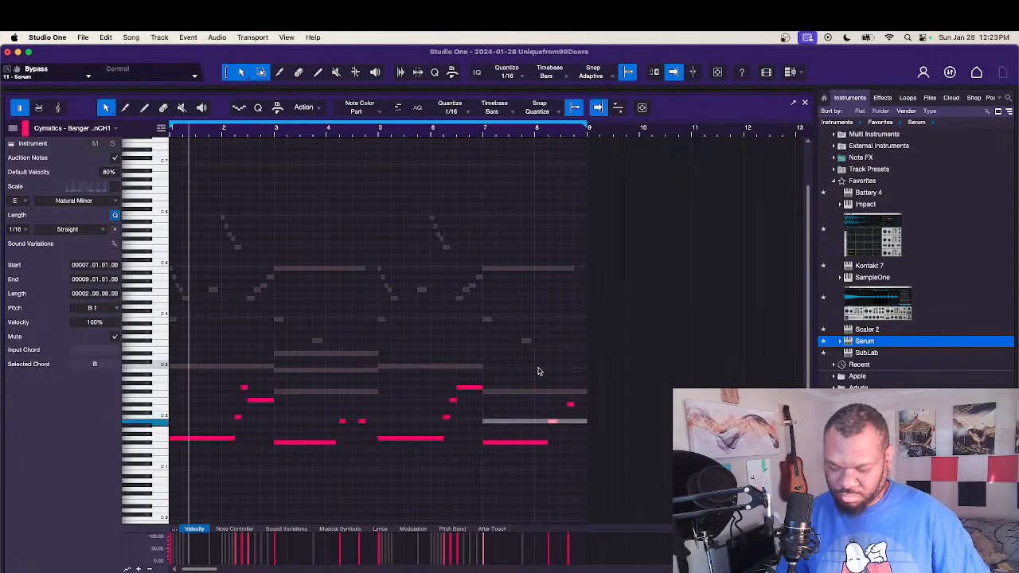
key(shift+Up)
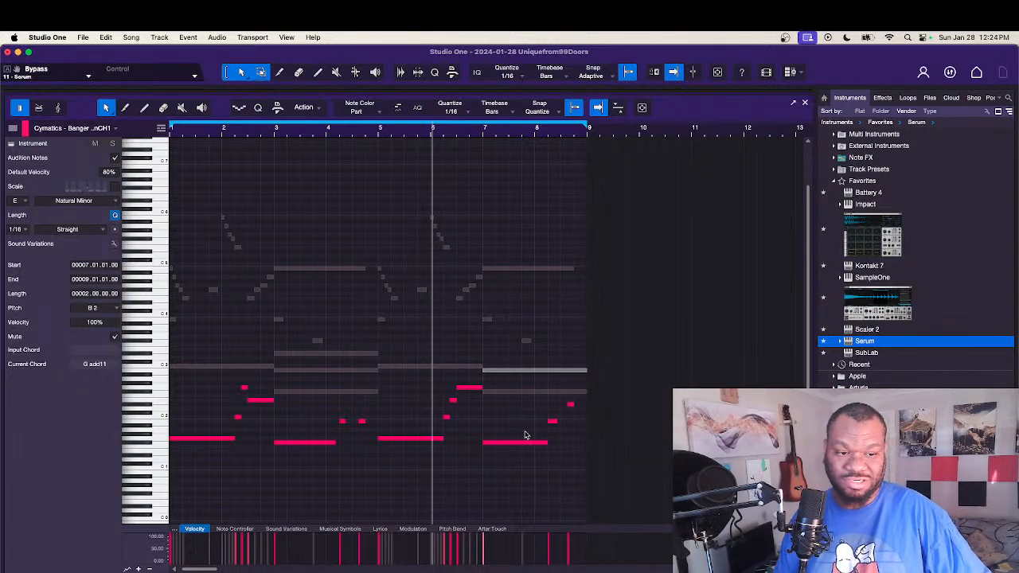
Step: Clear the note selection, listen to the Serum part including the phrase from bar 7, and leave the note editor
click(523, 432)
key(space)
key(space)
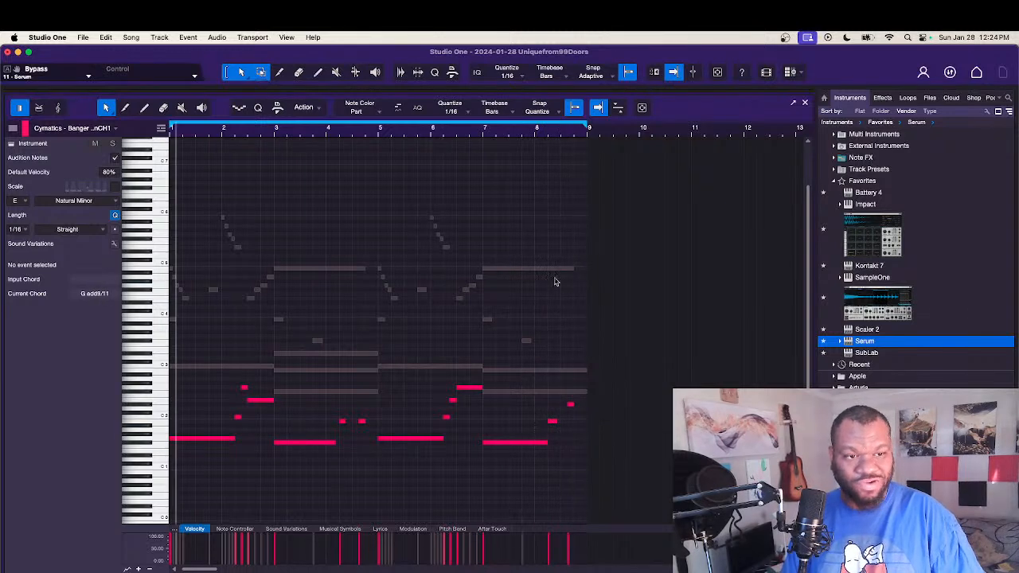
click(482, 133)
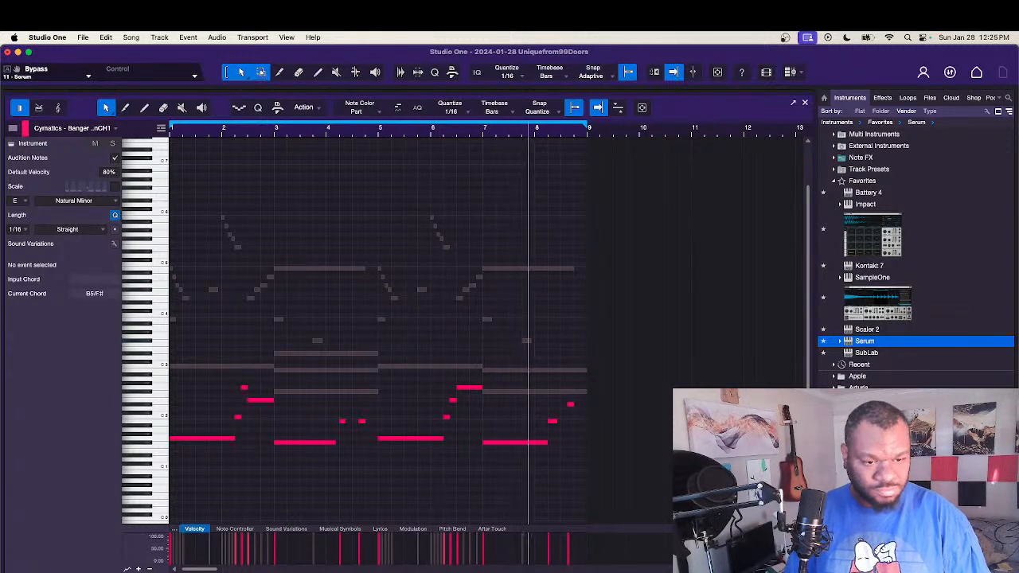
key(F2)
Step: Create an empty Weekday Hats part spanning bars 1 to 8 and open it in the drum editor
click(106, 400)
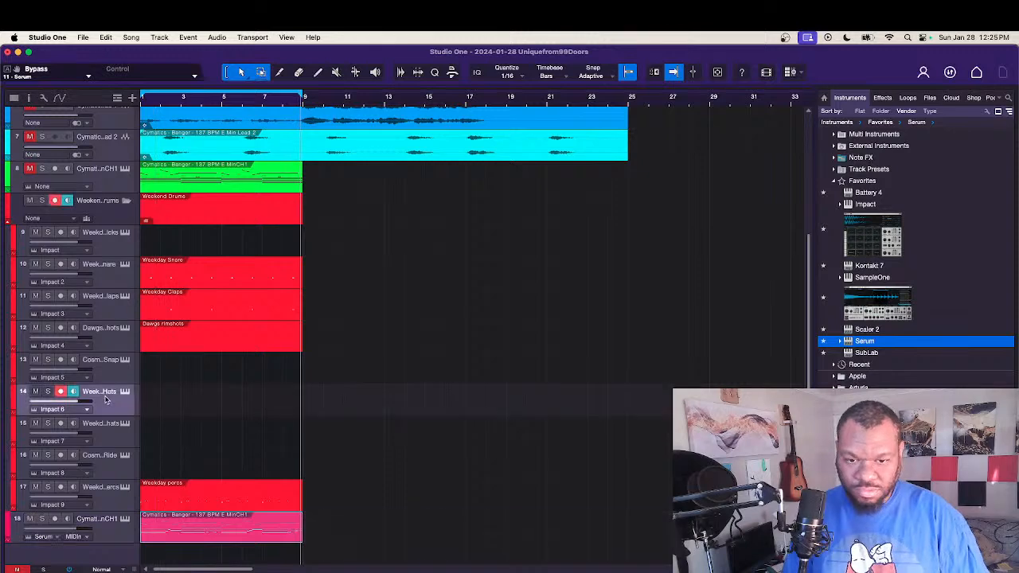
double_click(142, 406)
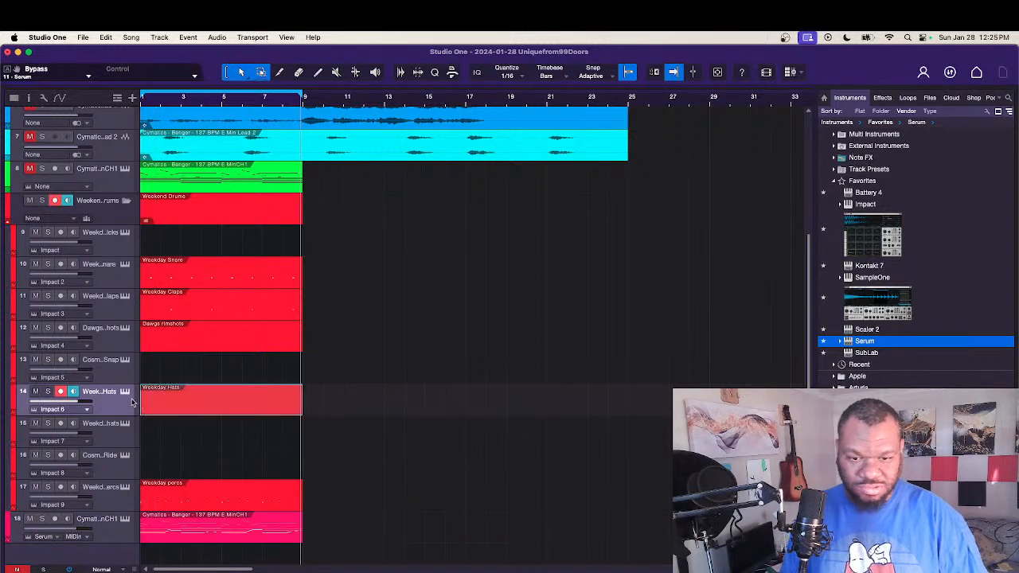
double_click(165, 410)
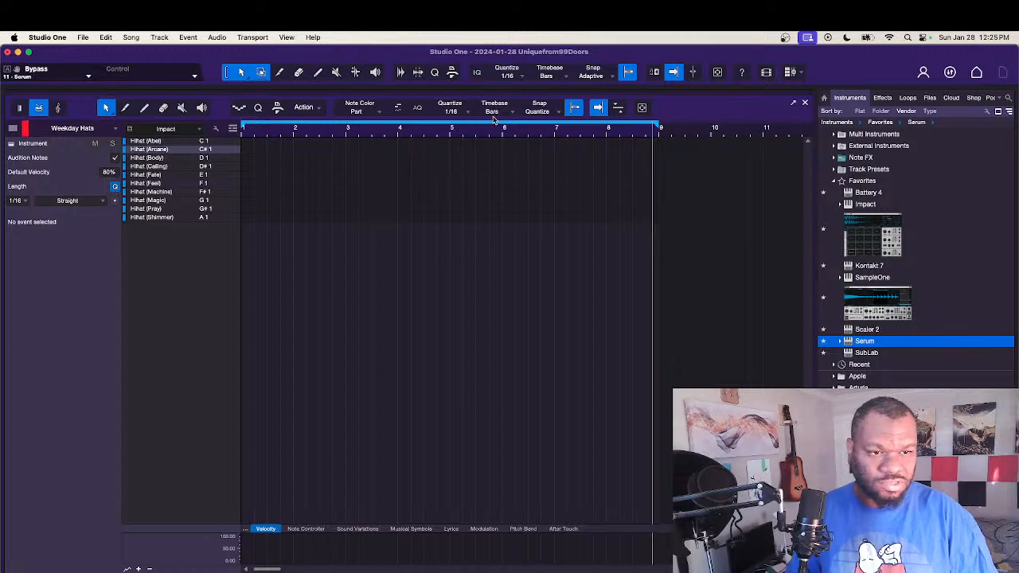
Step: Fill bars 1 to 8 with Hihat (Arcane) hits at 1/8 quantize, audition them from the start, and leave the drum editor
click(461, 112)
click(522, 128)
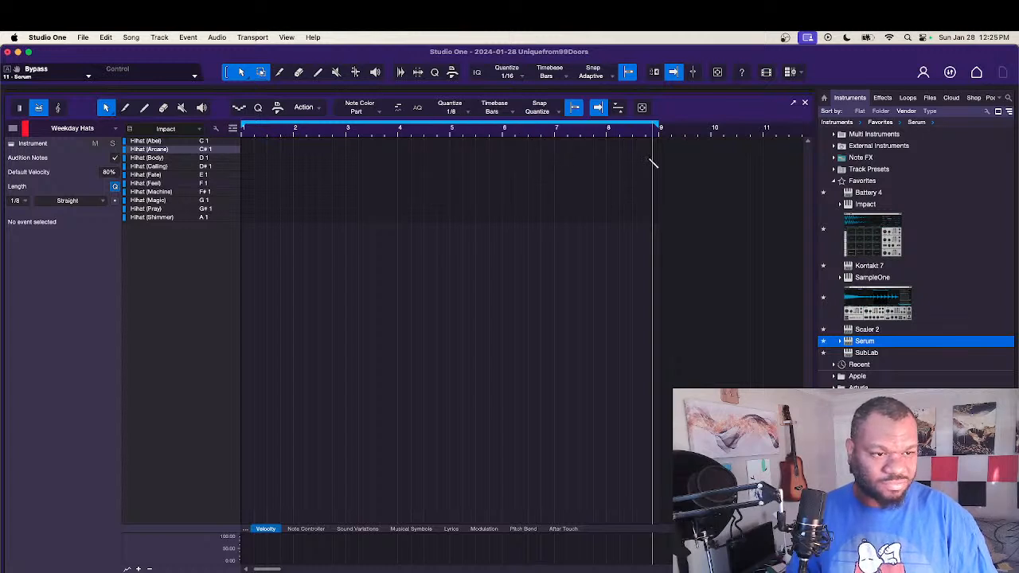
drag(643, 153, 269, 153)
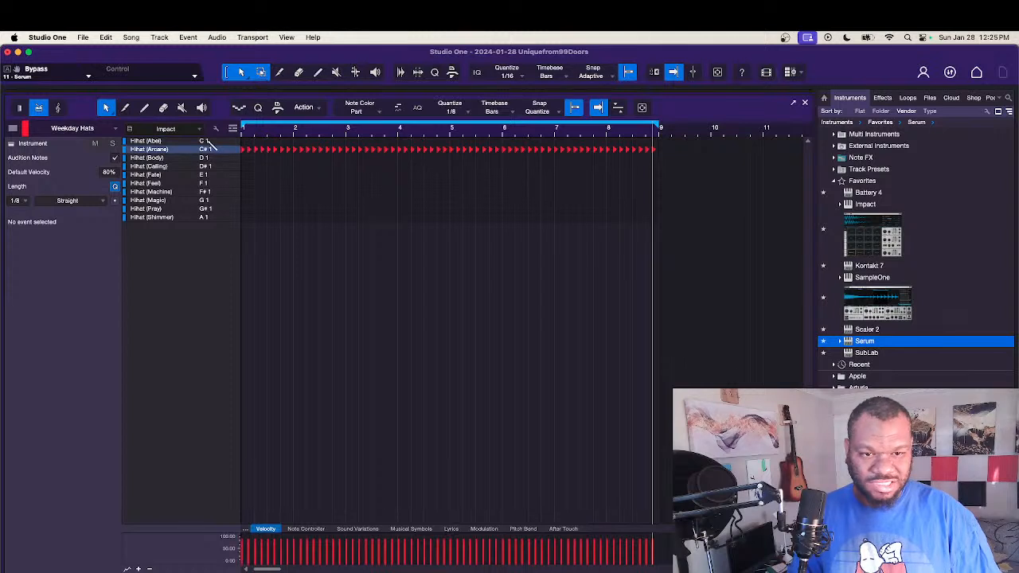
key(KP_Subtract)
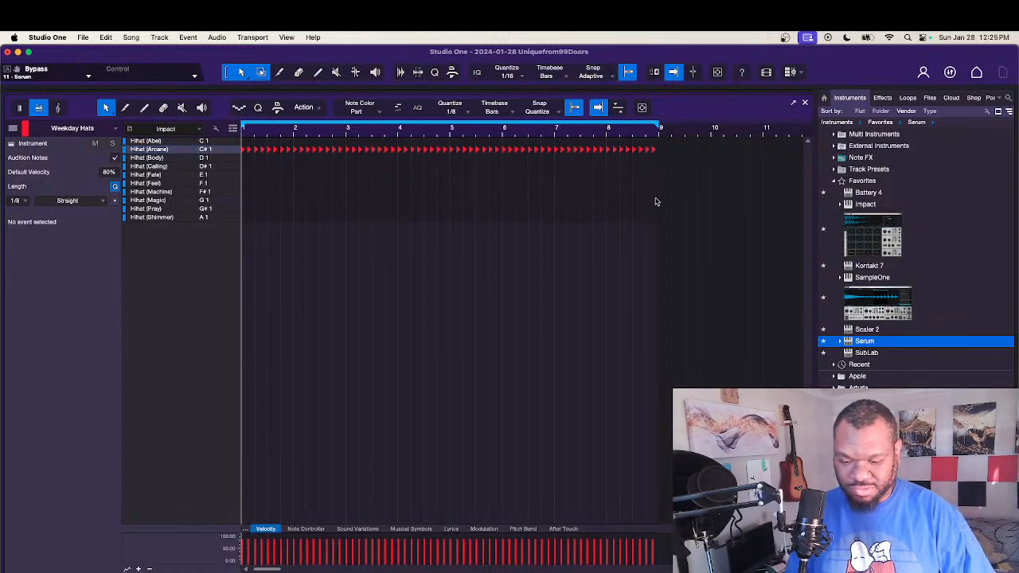
key(space)
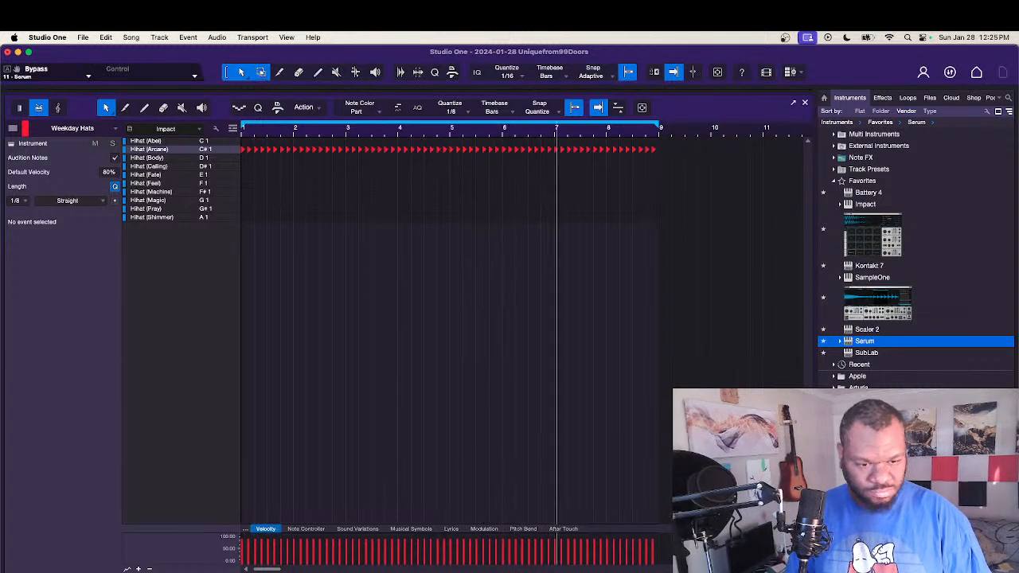
key(F2)
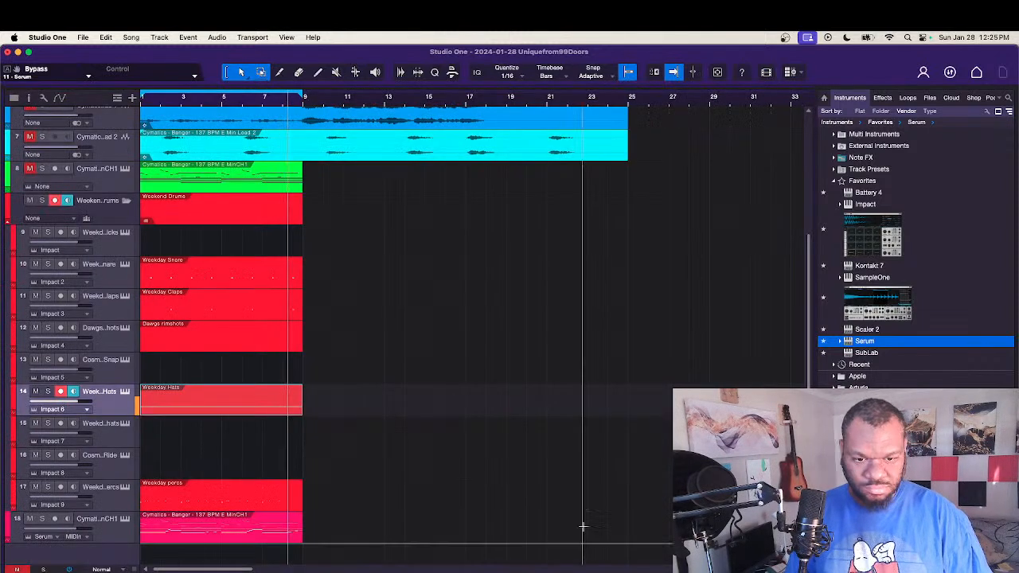
Step: In the Serum part, shorten the B1 note at 8.2 to two sixteenths and add F#1 notes at 8.2.3 and 8.3.1
double_click(272, 535)
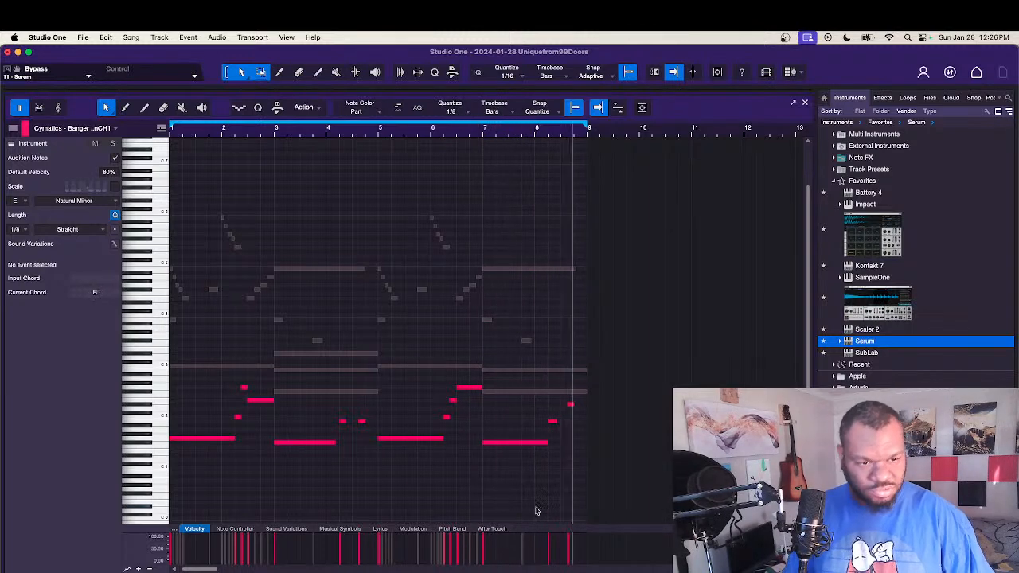
scroll(548, 437, up, 5)
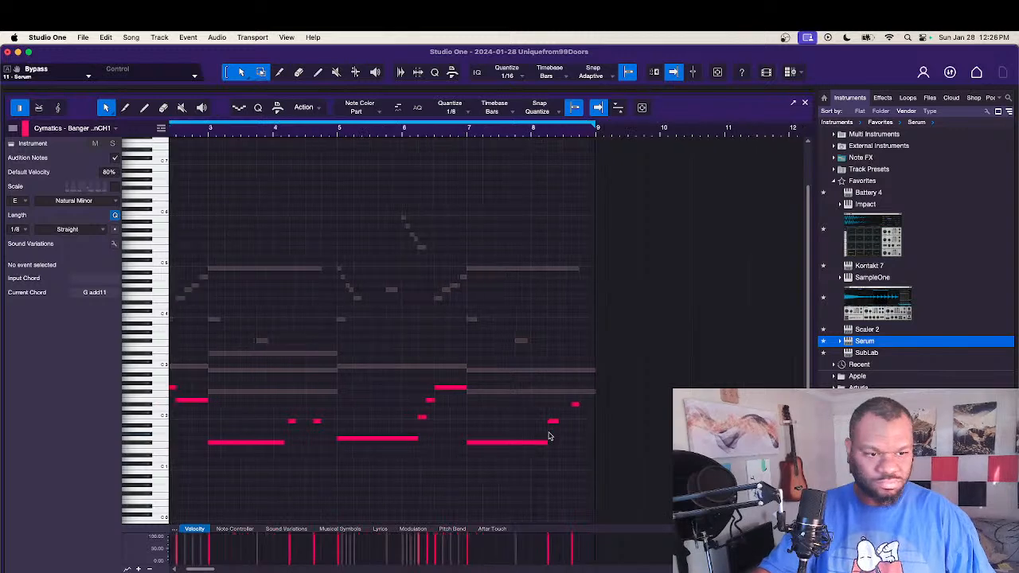
click(570, 424)
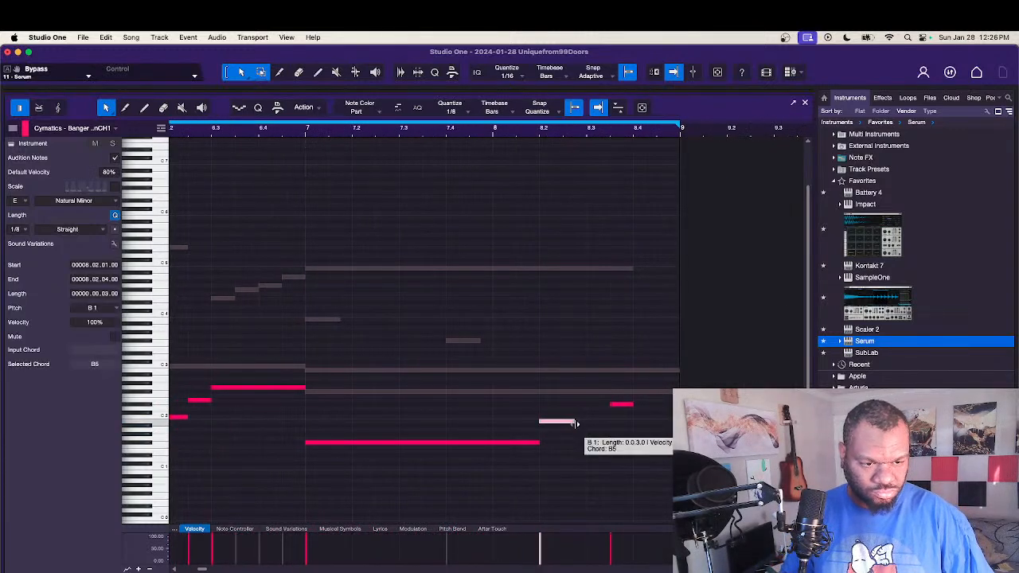
drag(577, 423, 563, 424)
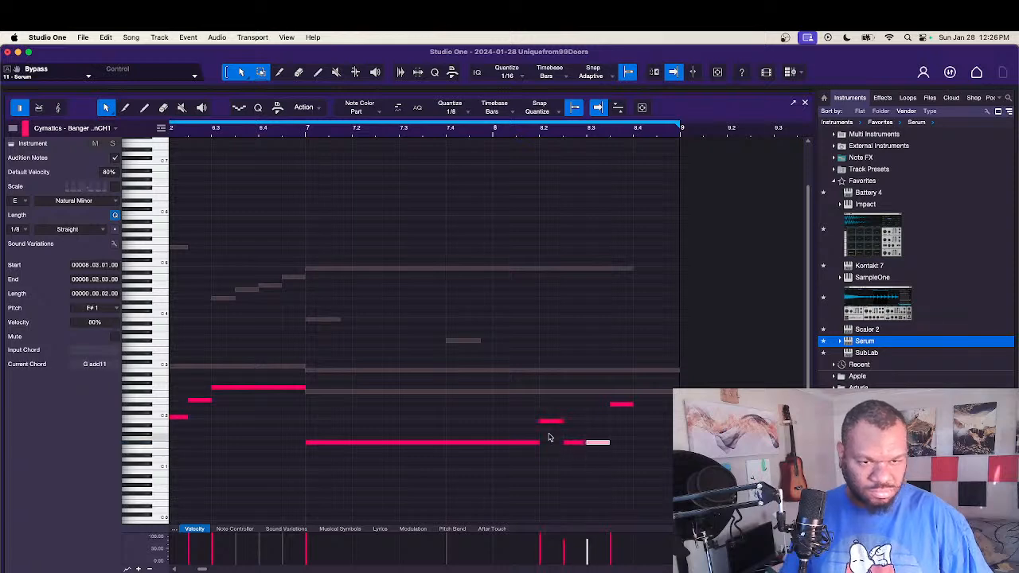
Step: Audition the edited Serum bass phrase from bar 7 with the eight-bar part in view
click(305, 135)
key(space)
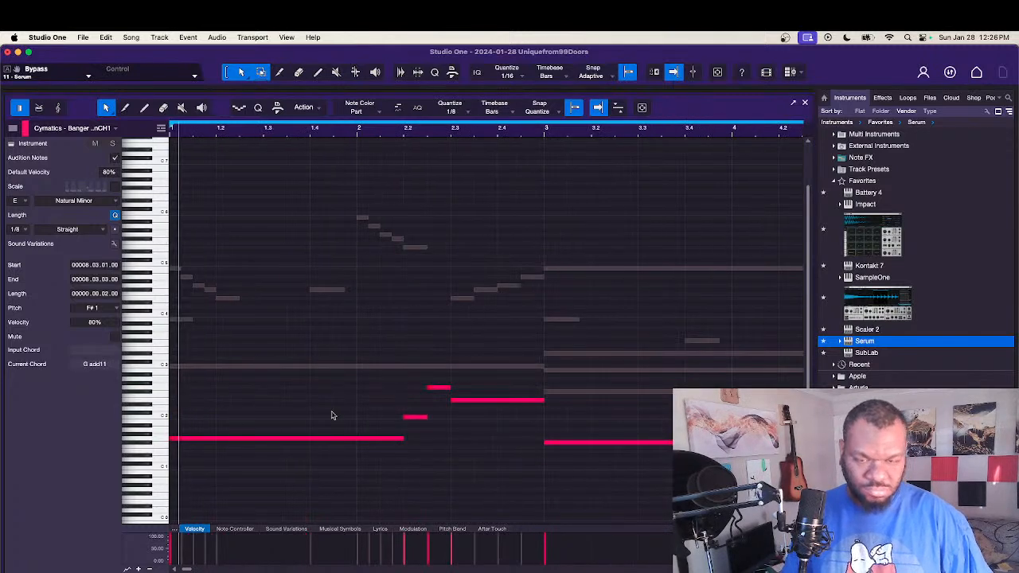
key(w)
key(w)
scroll(330, 400, right, 2)
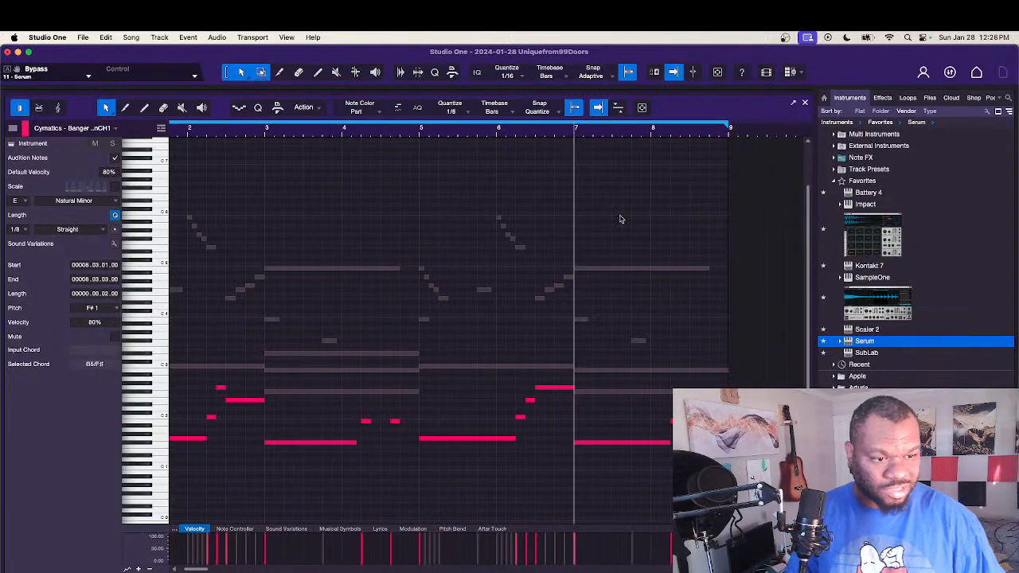
Step: Raise the F#1 note at 8.3.1 by an octave to F#2 and replay the phrase from bar 7
key(space)
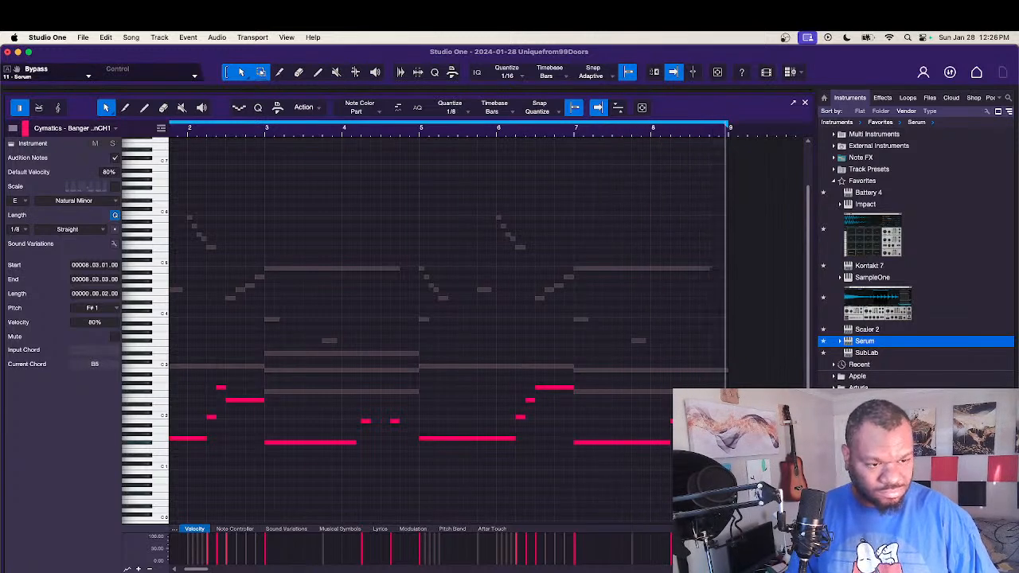
key(shift+Up)
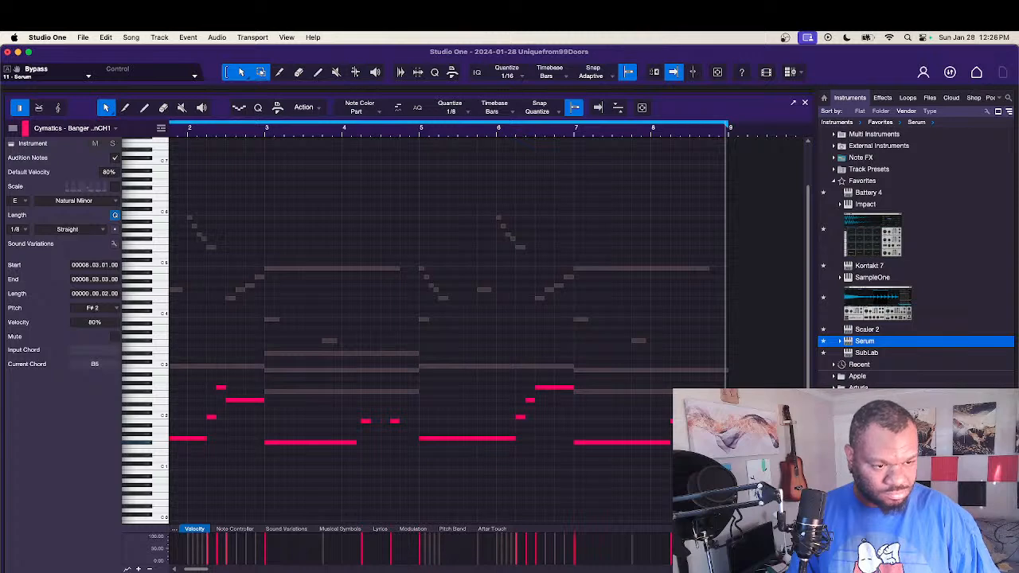
click(571, 135)
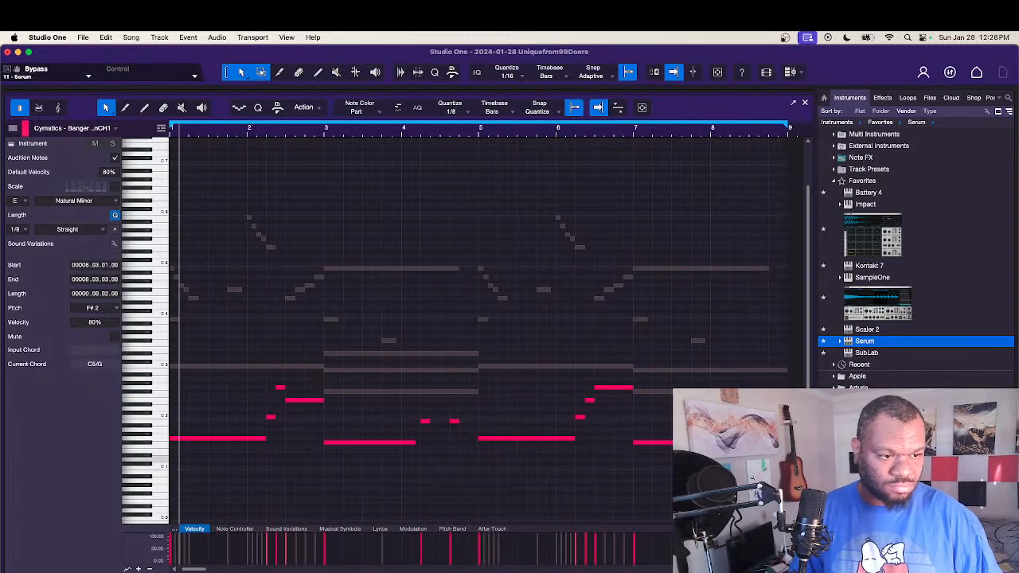
Step: Shorten the muted B2 note in bars 7 to 8 so it starts at 8.4.3, and leave the note editor
click(770, 368)
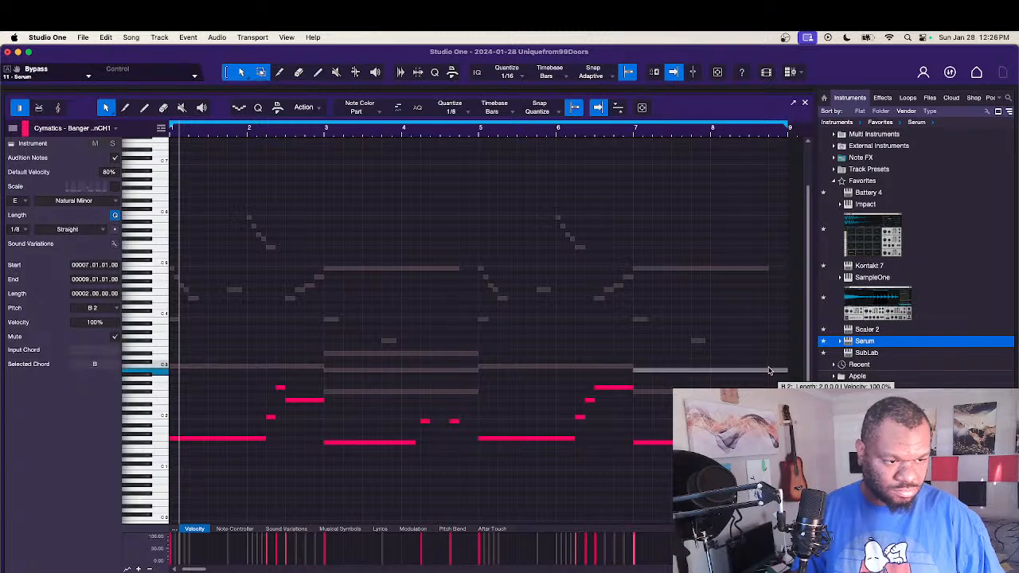
drag(634, 371, 695, 380)
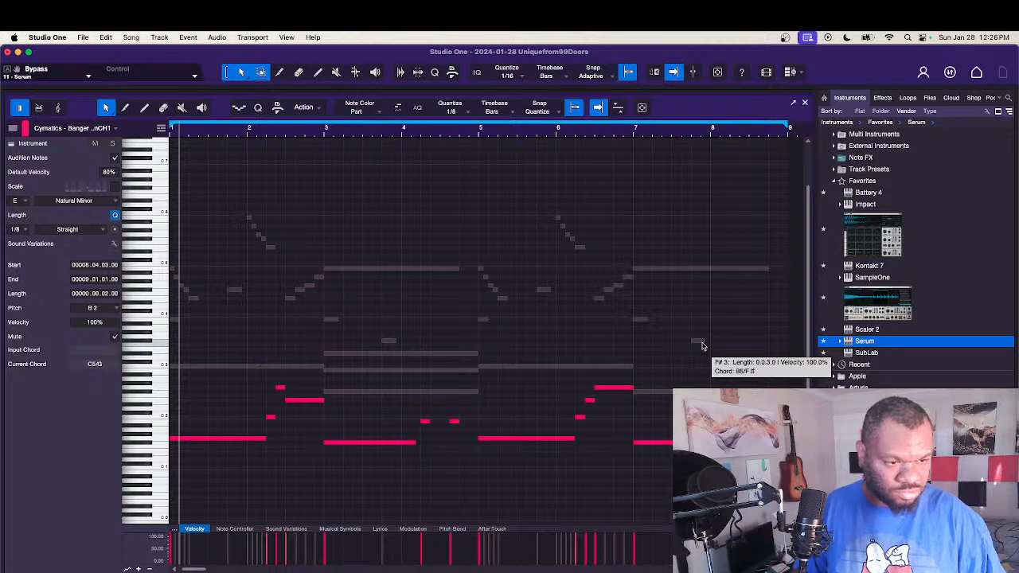
click(699, 342)
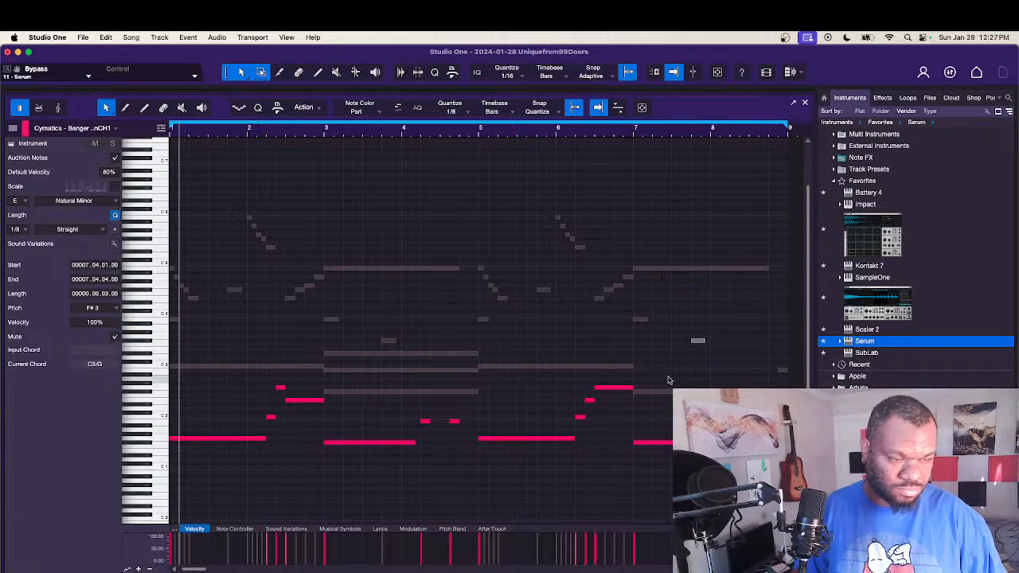
click(669, 349)
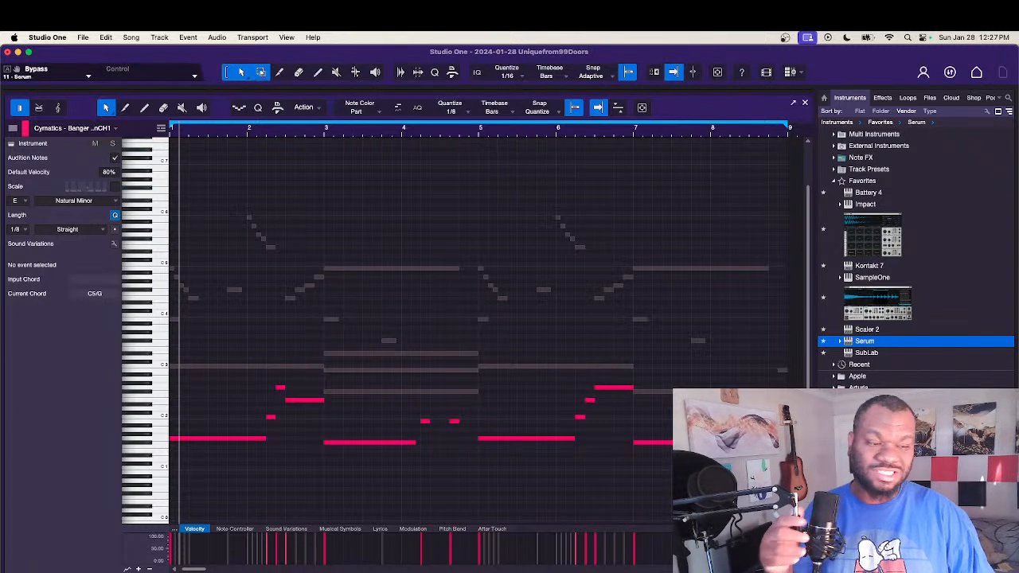
key(F2)
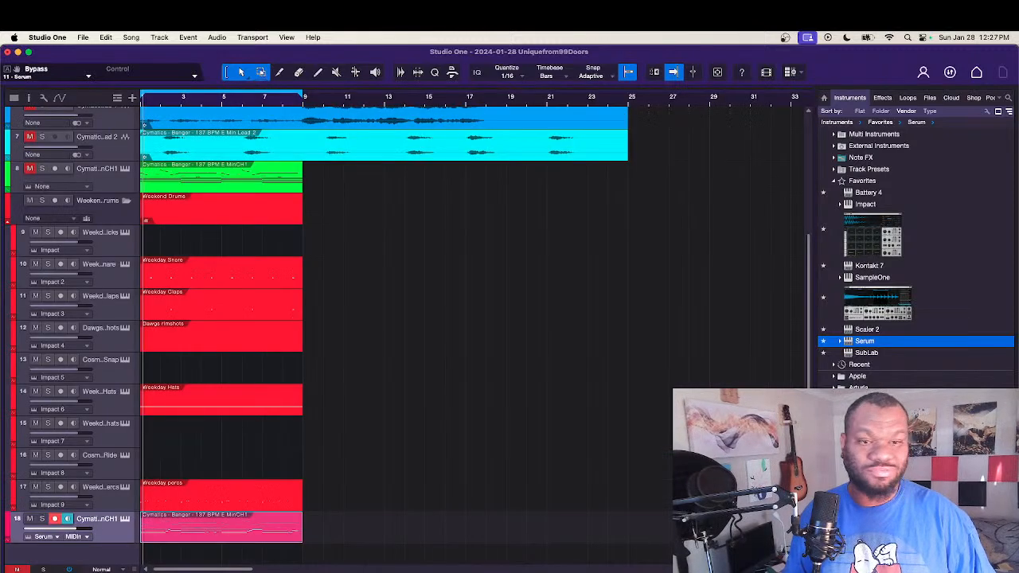
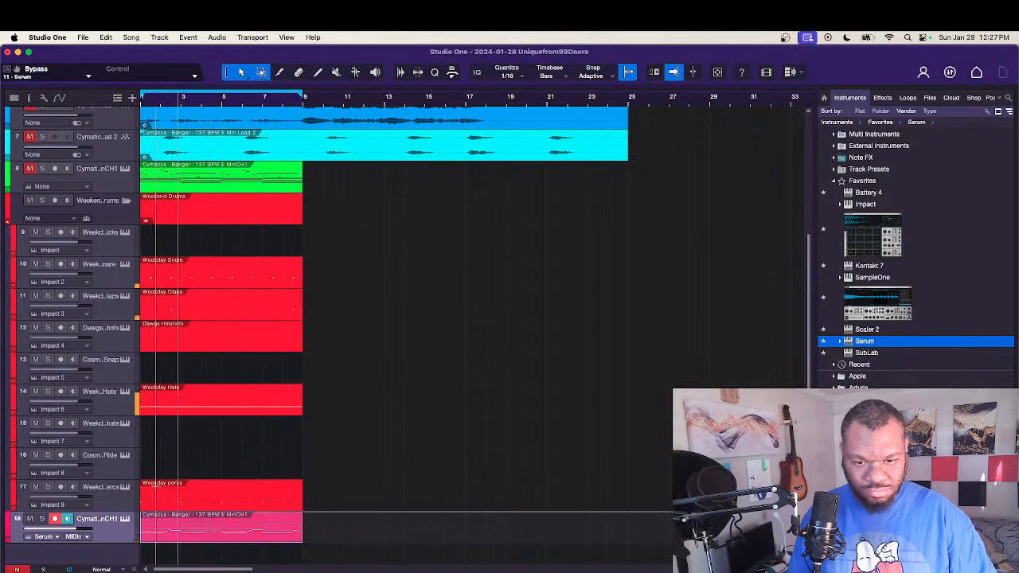
Step: Open the Weekday percs part, align the second Rim hit in bar 1 to 1.2.3, and play it back
double_click(193, 504)
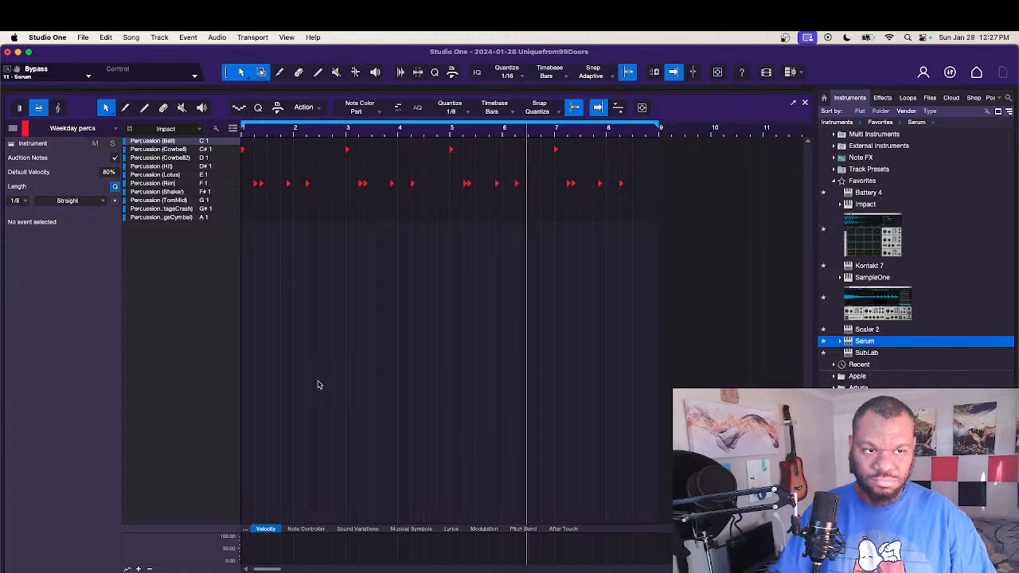
scroll(320, 379, up, 3)
scroll(321, 379, up, 1)
scroll(320, 379, left, 2)
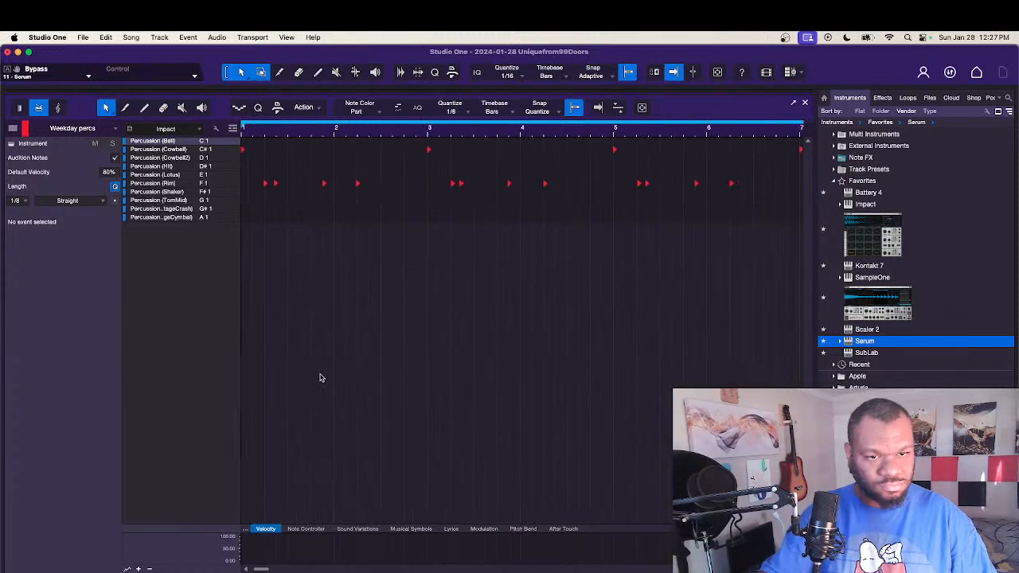
click(277, 185)
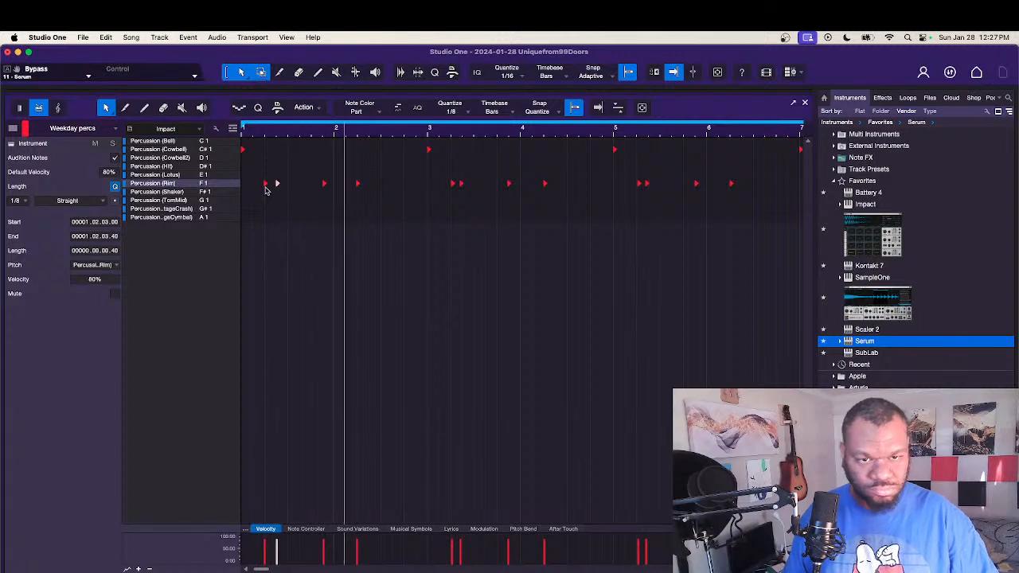
click(265, 184)
key(f)
key(space)
key(space)
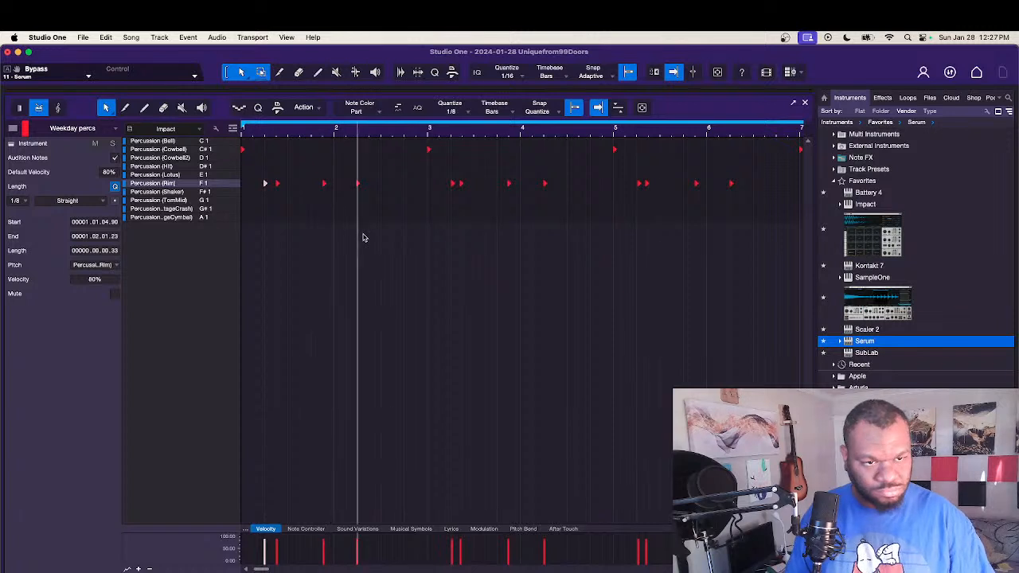
Step: Align the second Rim hits in bars 3, 5 and 7 to 3.2.3, 5.2.3 and 7.2.3, replay, and leave the editor
click(461, 185)
key(f)
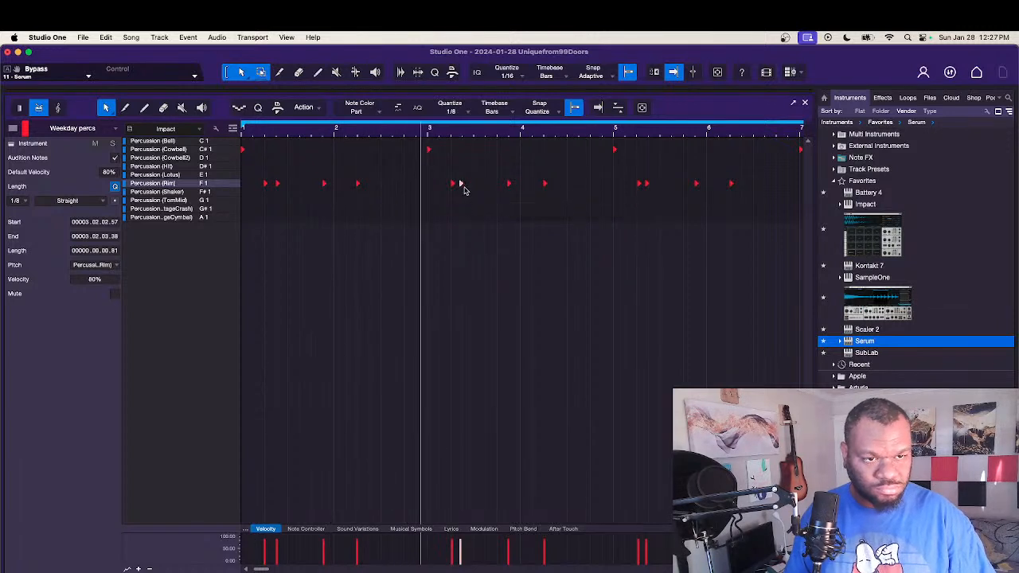
scroll(470, 215, right, 5)
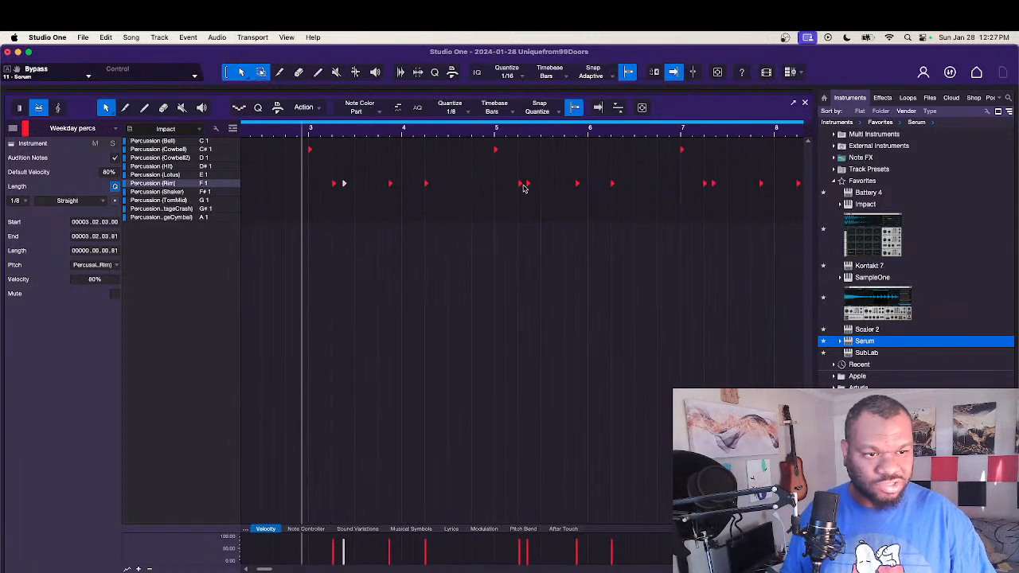
click(527, 185)
scroll(522, 230, right, 4)
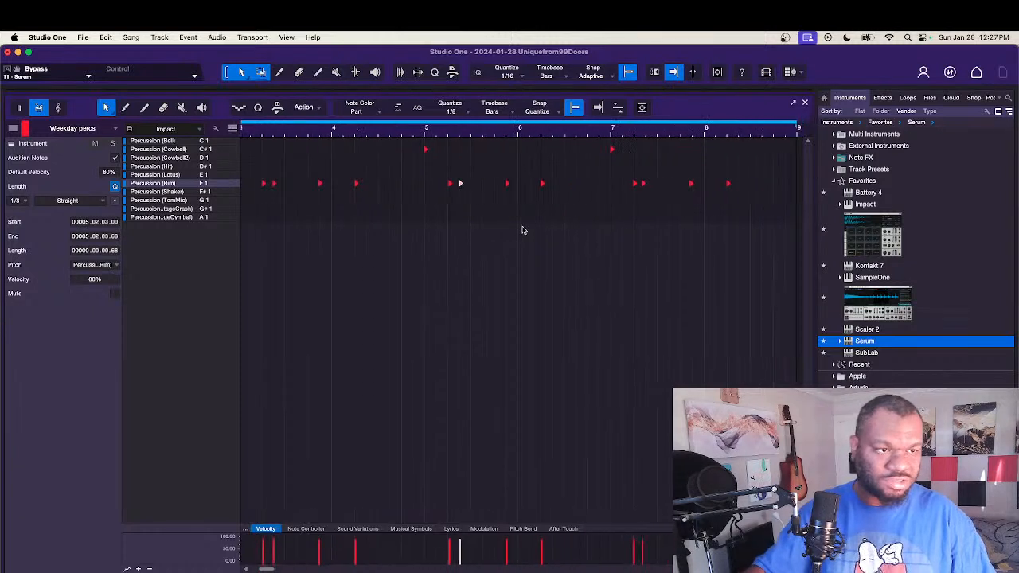
click(589, 185)
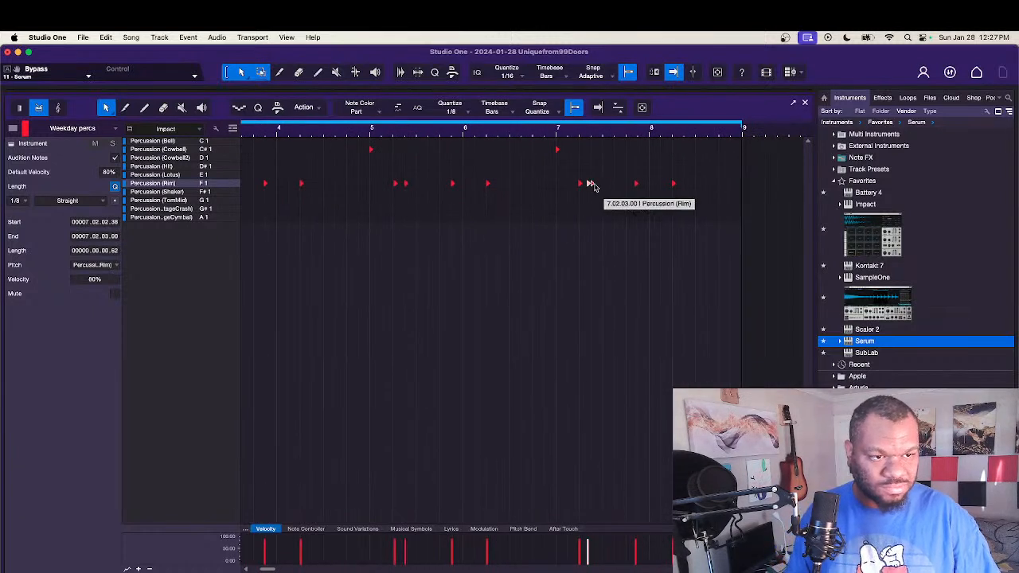
click(562, 228)
scroll(561, 230, left, 6)
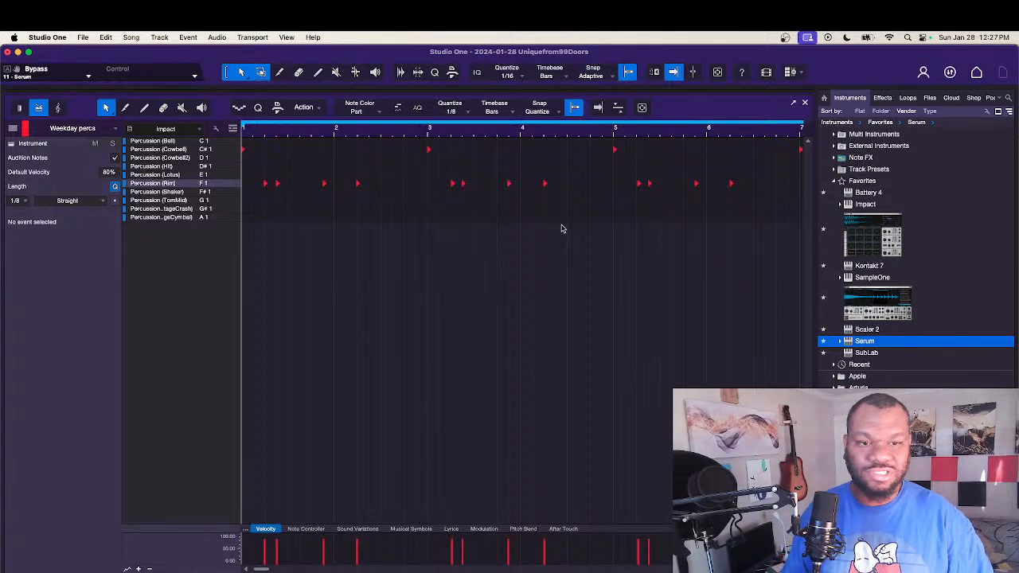
key(space)
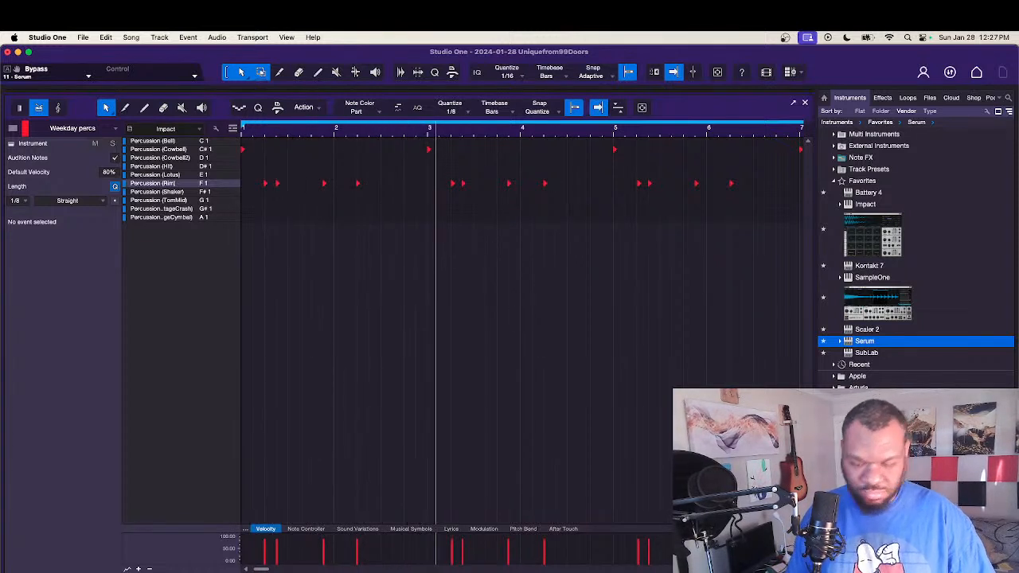
key(F2)
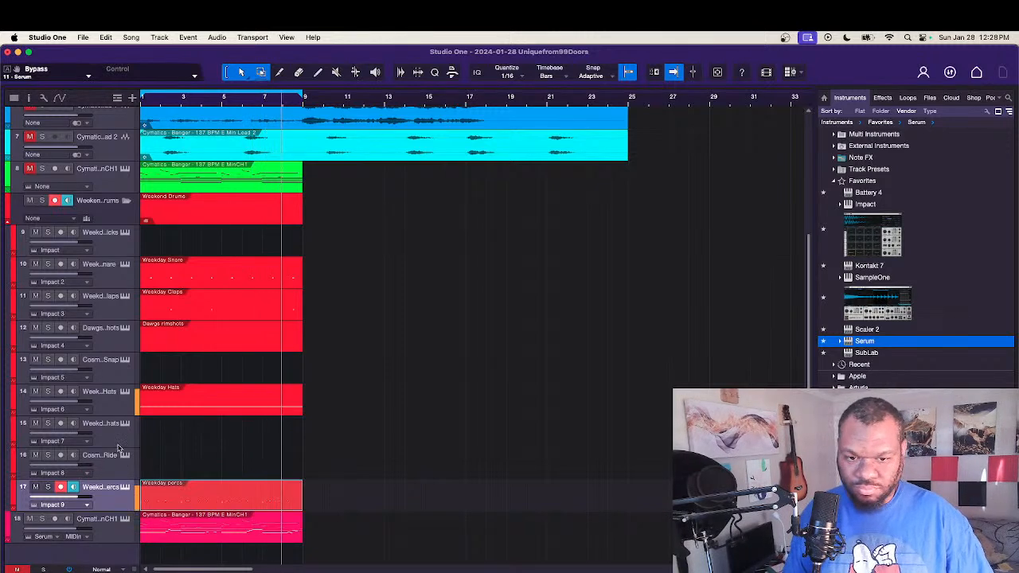
Step: Create an eight-bar Weekday Ophats part with Open Hat (Retro) hits at 1.2.3, 2.2.3, 3.2.3 and 4.2.3, and audition it
click(120, 440)
double_click(160, 441)
double_click(161, 440)
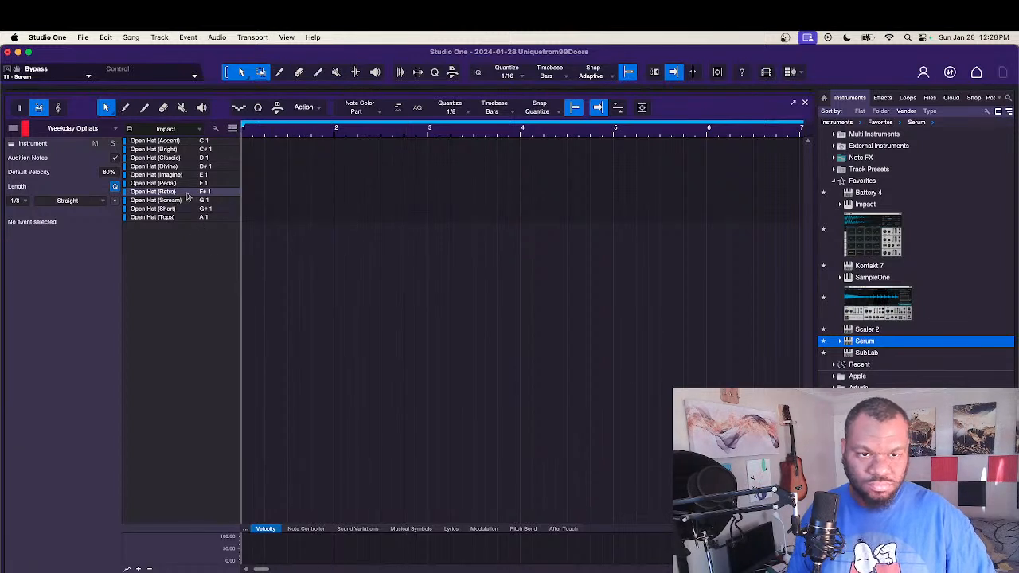
click(278, 184)
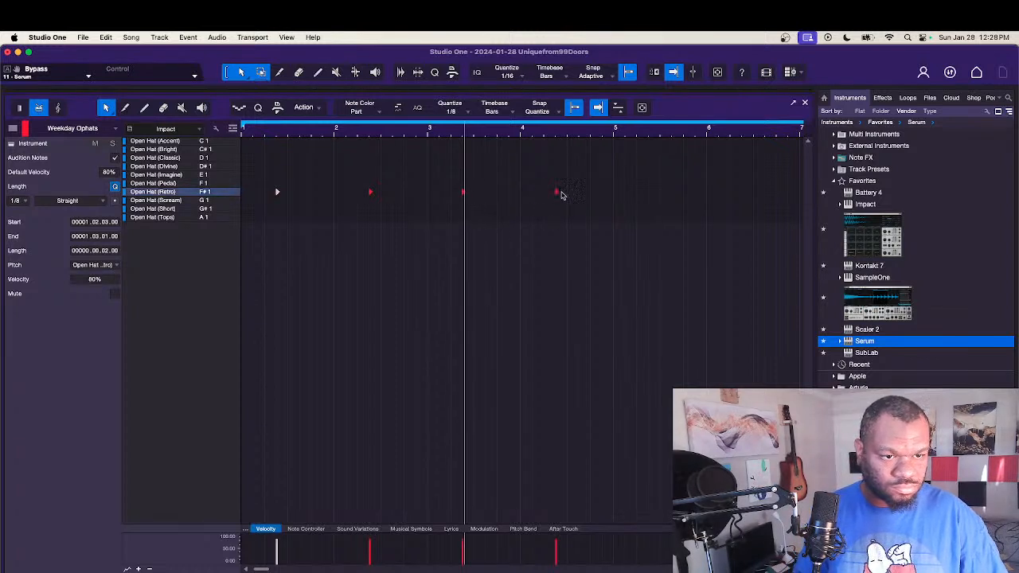
key(space)
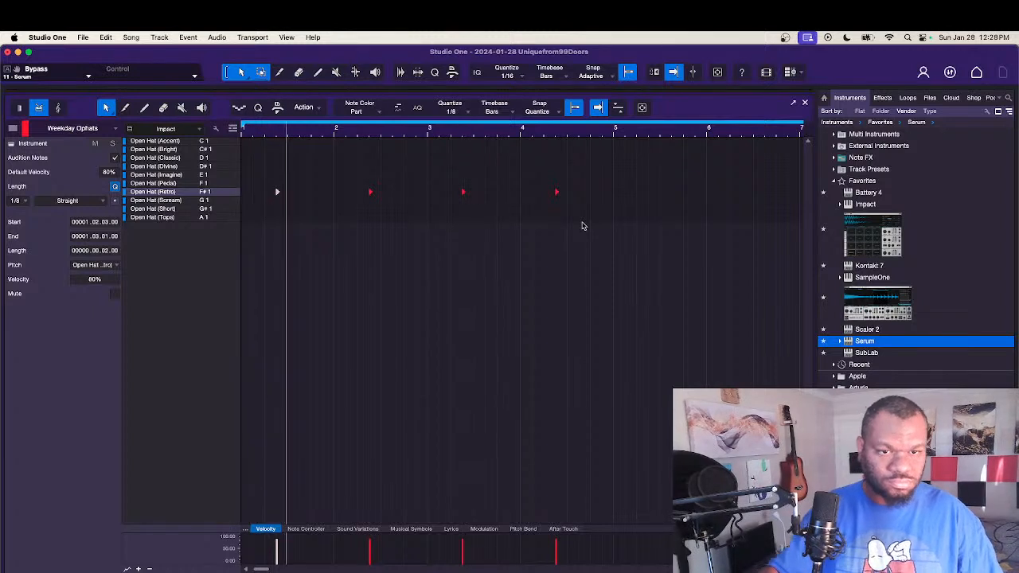
Step: Duplicate the four Open Hat (Retro) hits into bars 5 to 8, starting at 5.2.3, and leave the note editor
key(w)
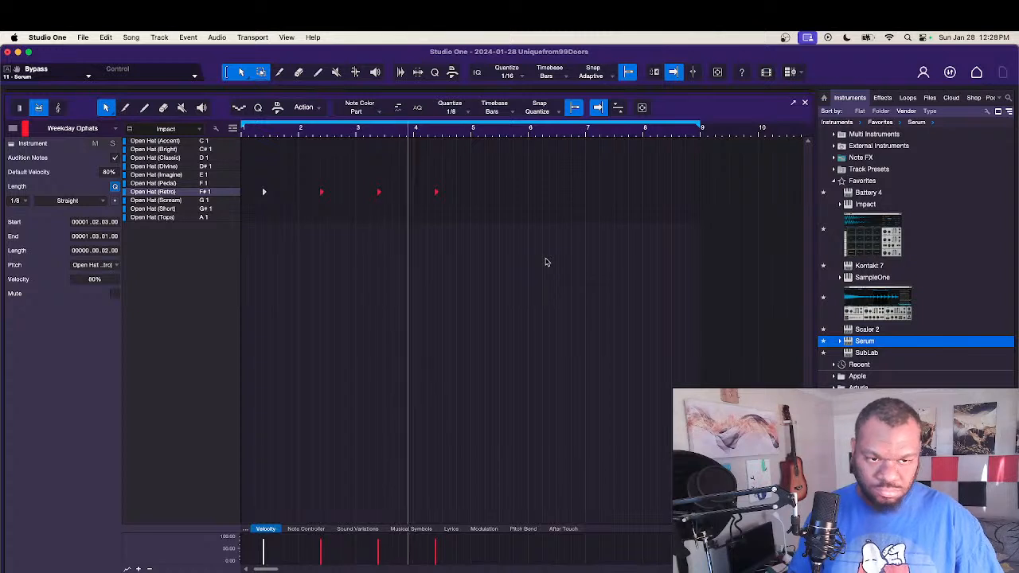
drag(544, 262, 247, 135)
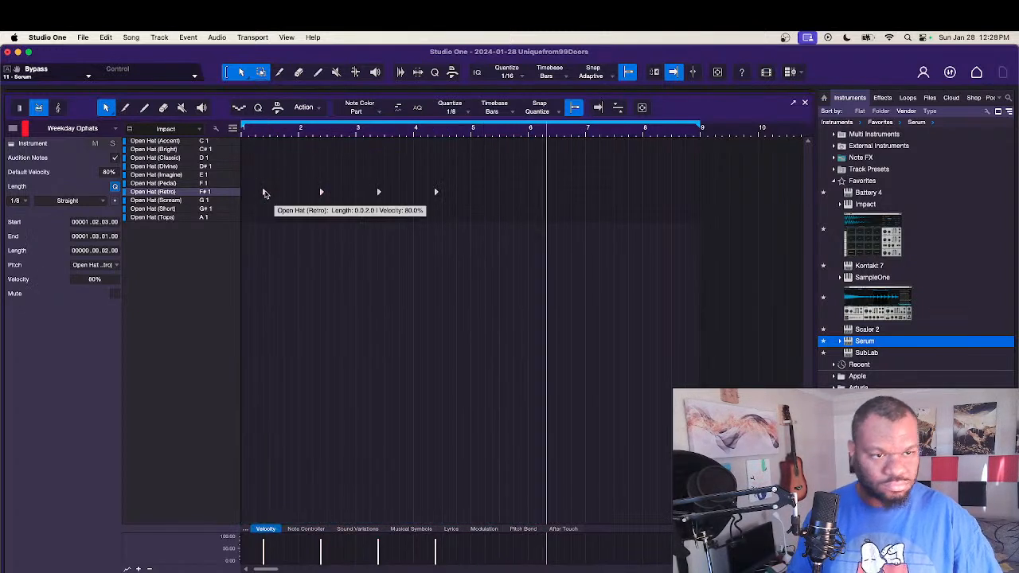
drag(265, 193, 492, 195)
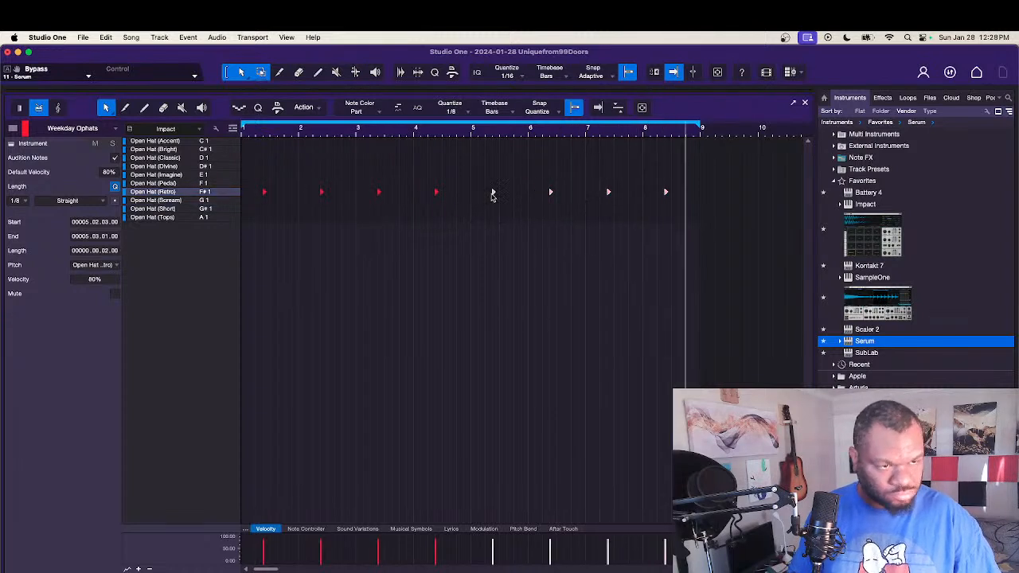
click(478, 252)
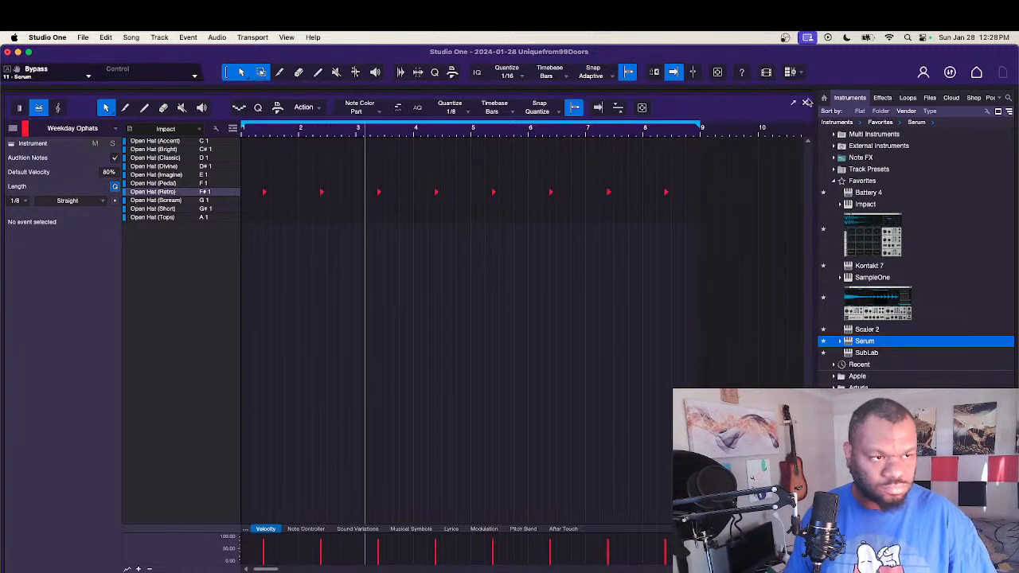
key(F2)
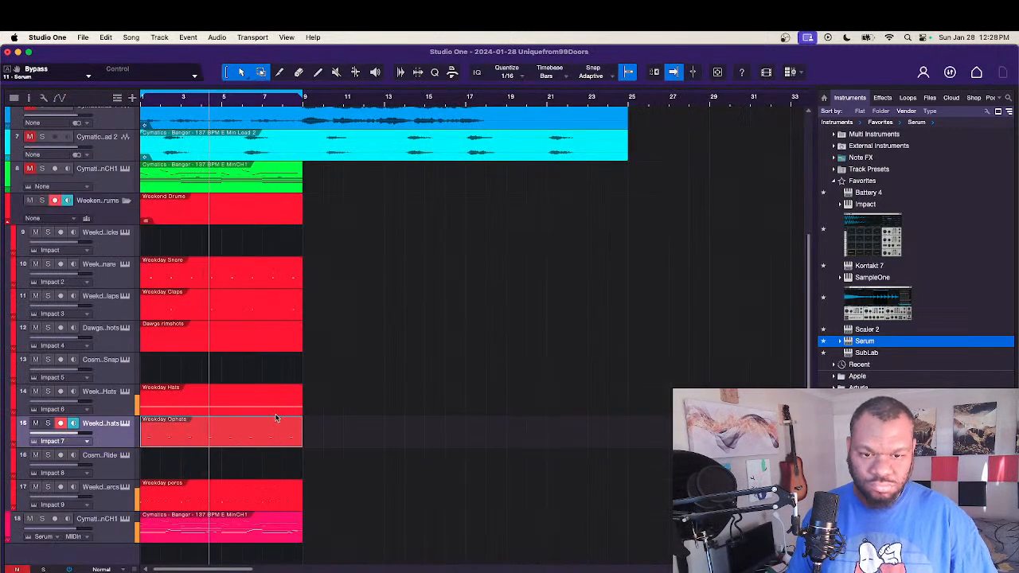
Step: Delete the Weekday Hats part, collapse the EQUINOX - Electronic folder, and browse the hi-hat MIDI files in the Hats folder
click(273, 410)
key(Delete)
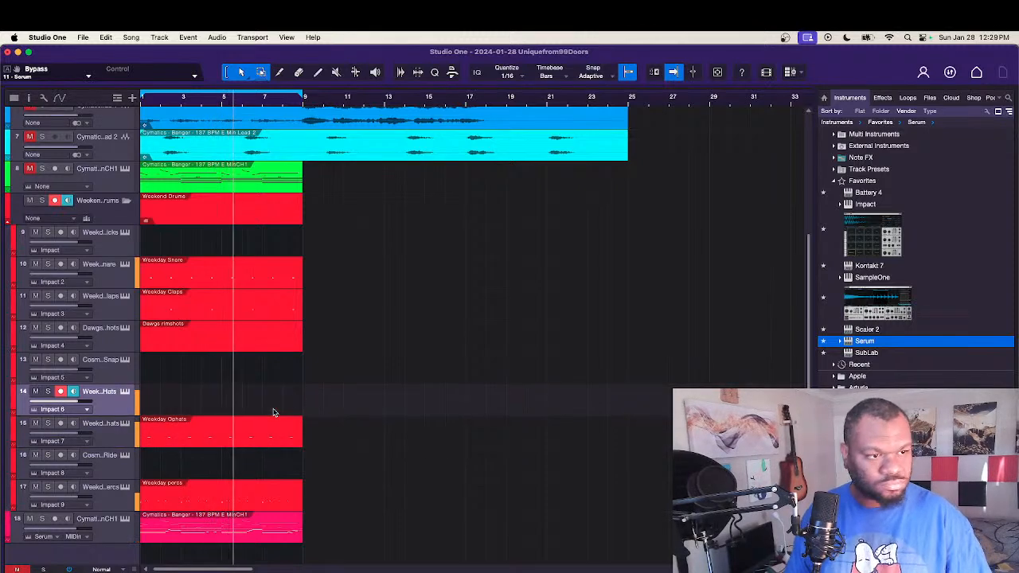
click(929, 97)
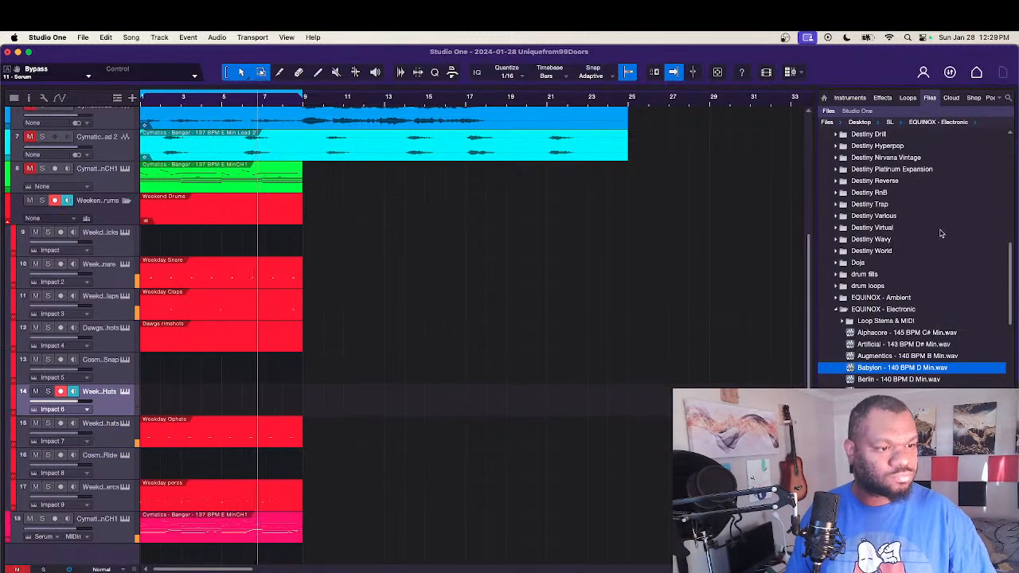
click(900, 311)
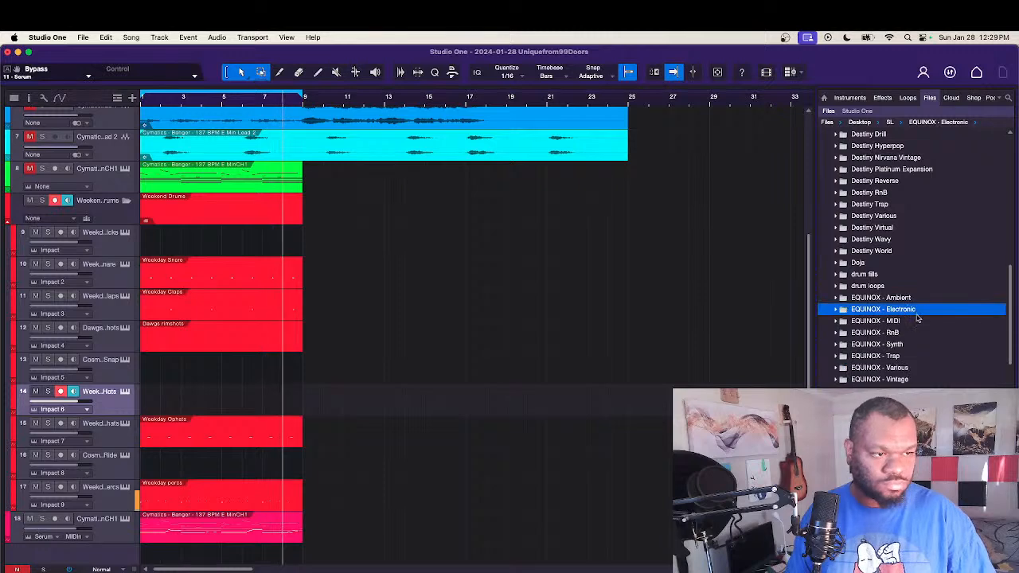
key(Down)
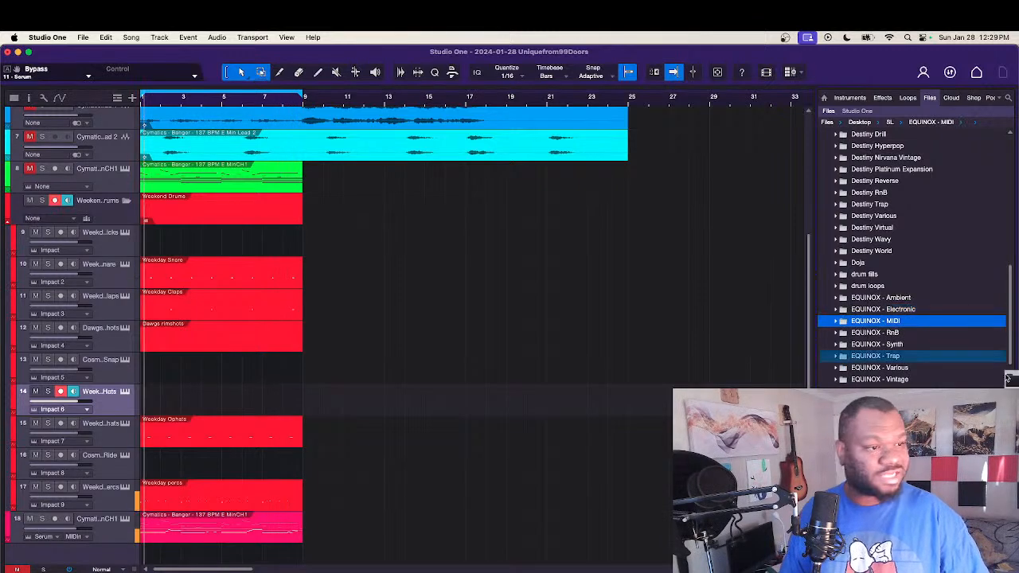
scroll(1012, 348, down, 3)
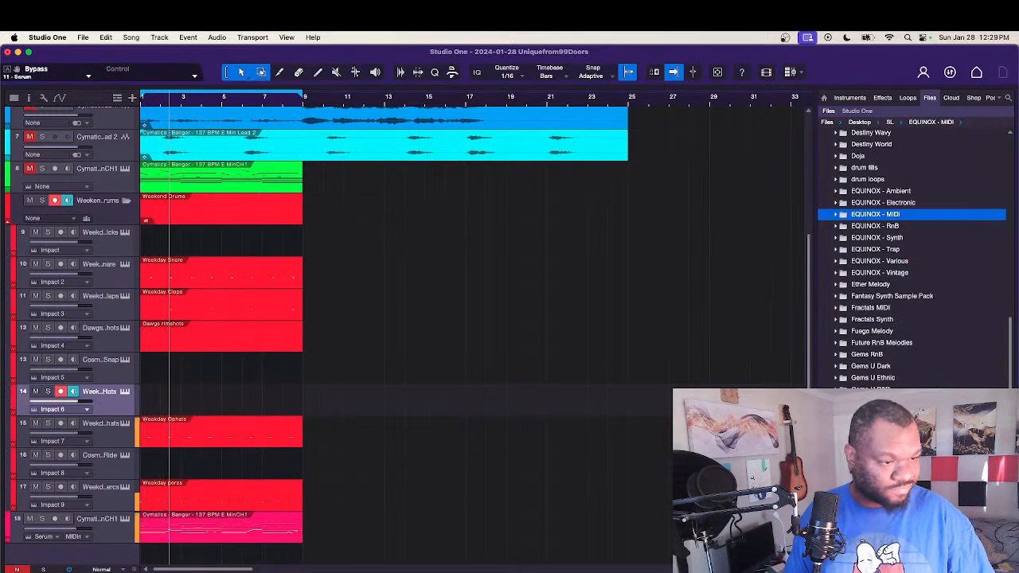
scroll(912, 259, up, 3)
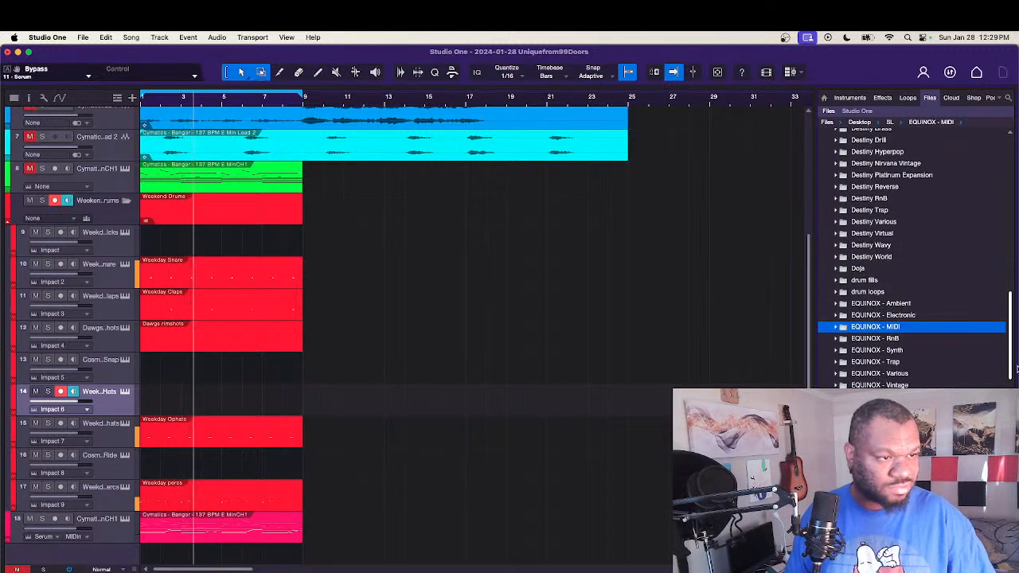
scroll(911, 259, down, 5)
double_click(859, 352)
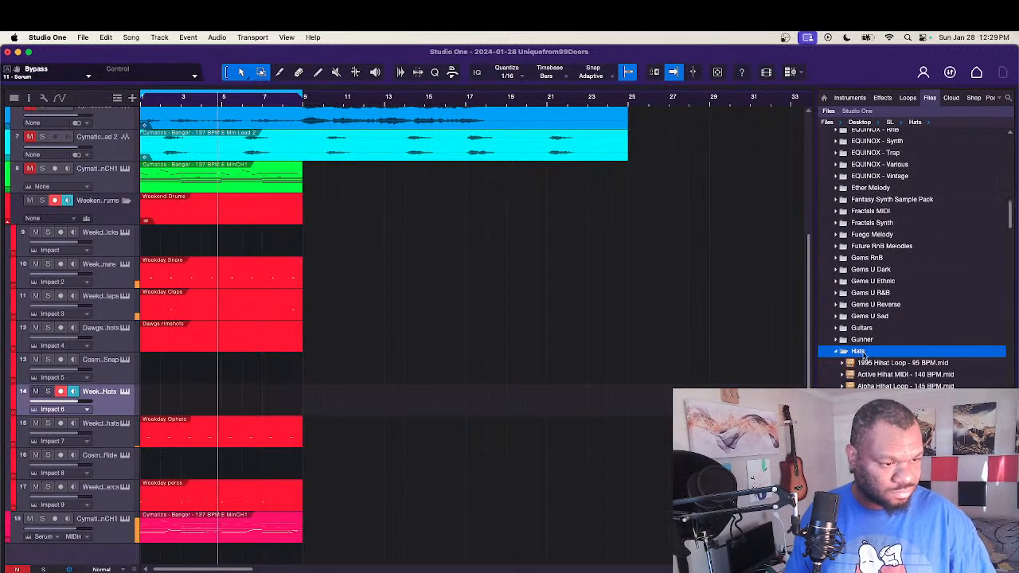
scroll(1010, 215, down, 10)
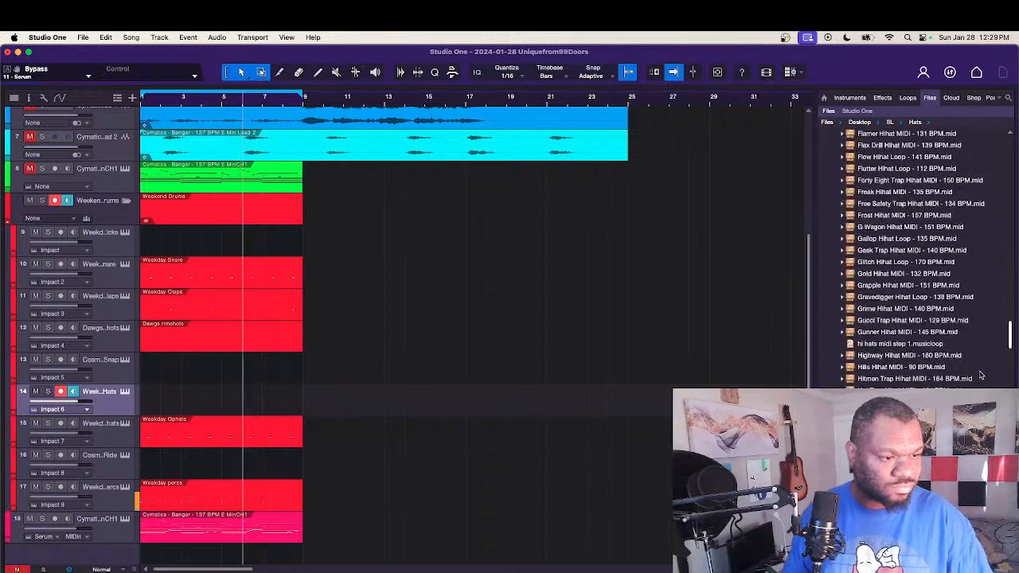
Step: Place Plug Talk Hihat MIDI - 140 BPM.mid at bar 1 of the Weekday Hats track and open it for note editing
click(950, 352)
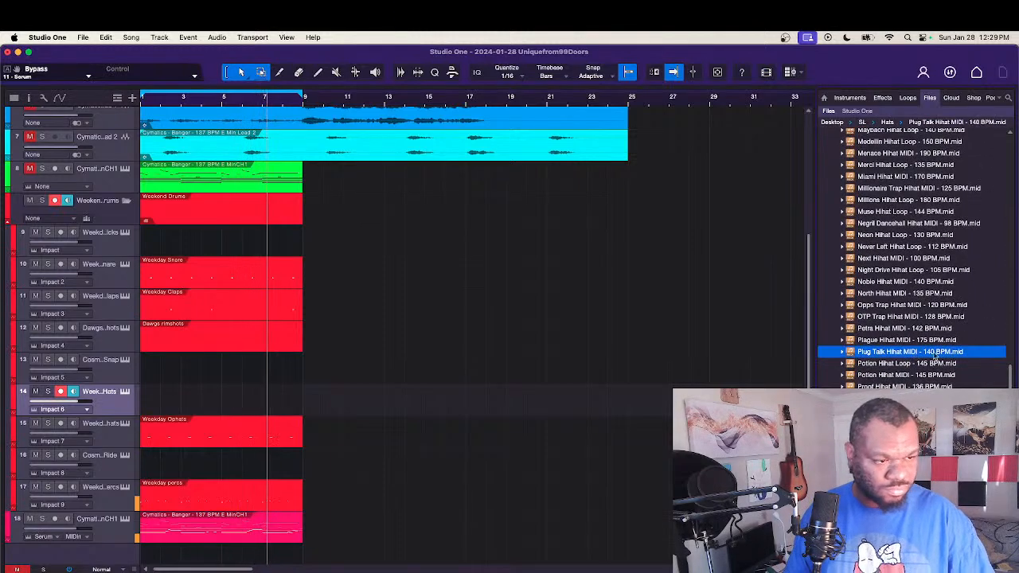
drag(947, 353, 162, 410)
double_click(162, 409)
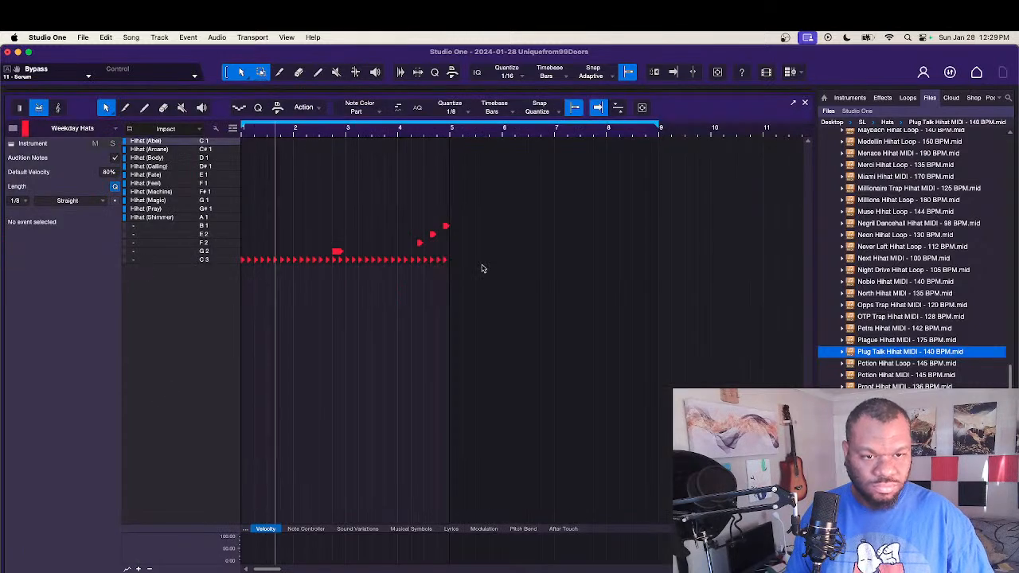
Step: Move the whole row of C3 notes in the hat part to Hihat (Magic) on G1
click(167, 260)
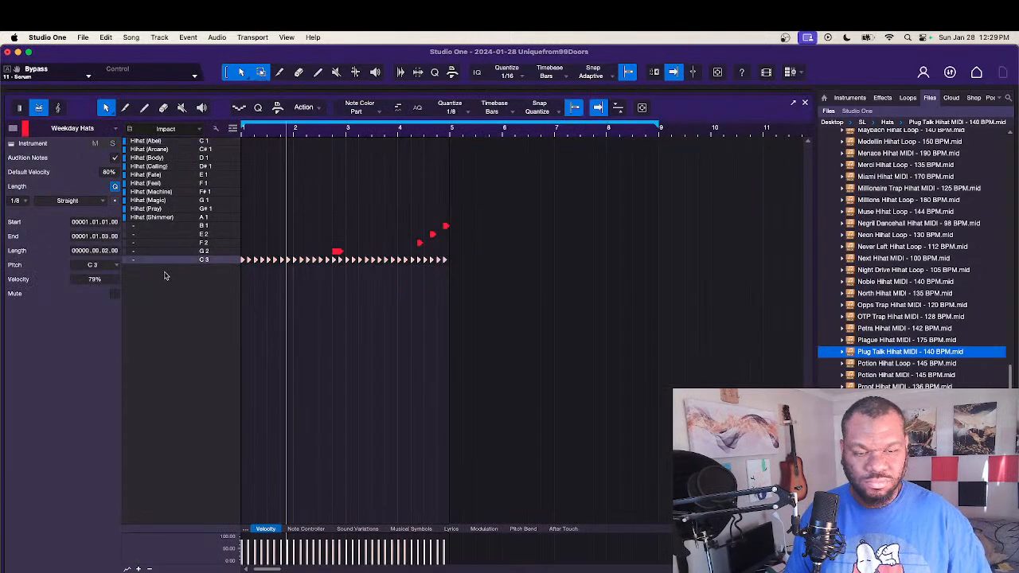
key(Down)
key(Down)
key(Down)
key(Down)
key(Down)
key(Up)
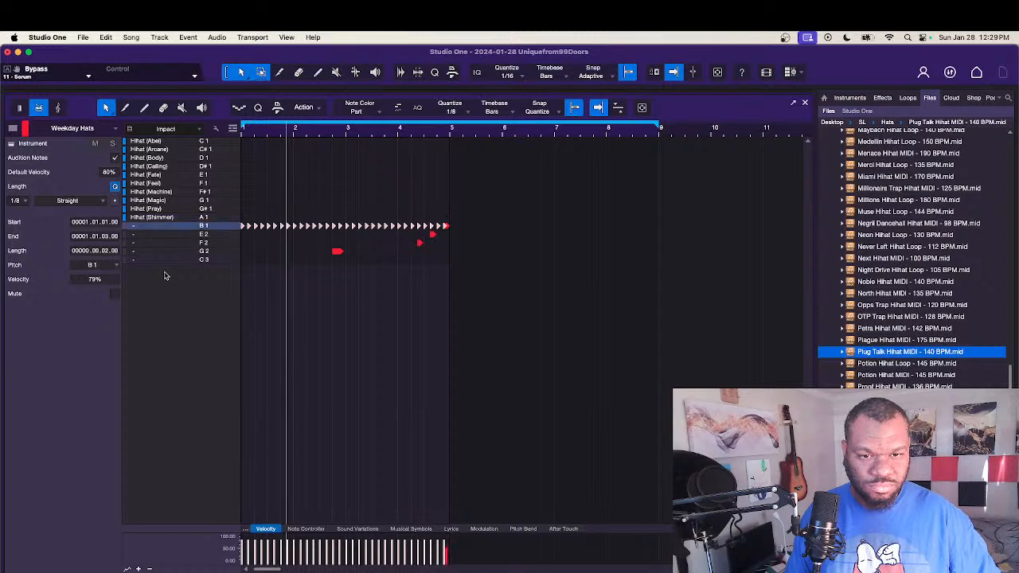
key(Up)
key(Up)
key(Up)
key(Up)
key(Down)
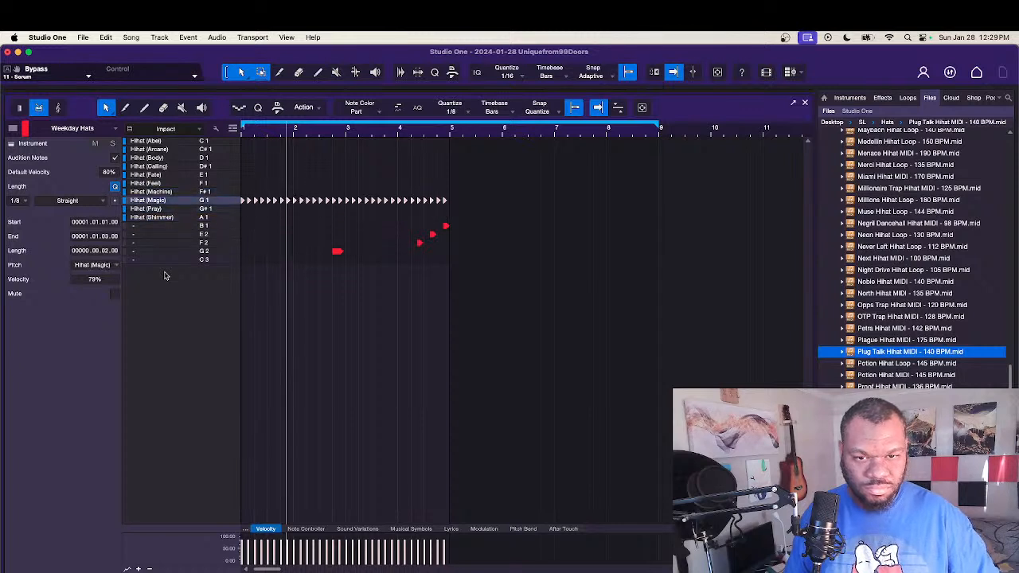
Step: Move the G2 roll note at 2.4.1 to Hihat (Arcane) on C#1
drag(371, 255, 258, 255)
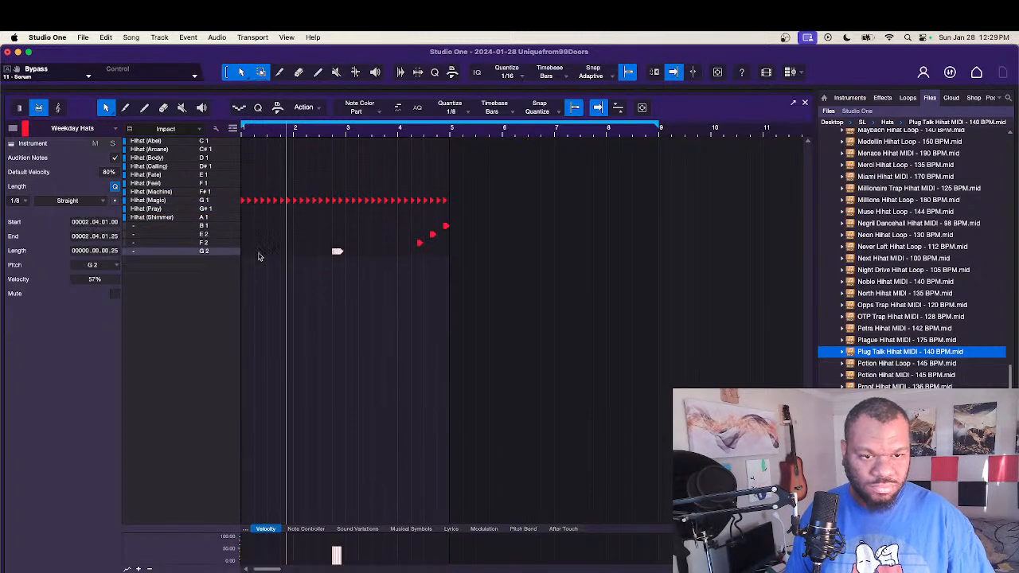
key(Up)
key(Up)
key(Up)
key(Up)
key(Up)
key(Up)
key(Up)
key(Up)
key(Up)
key(Up)
key(Up)
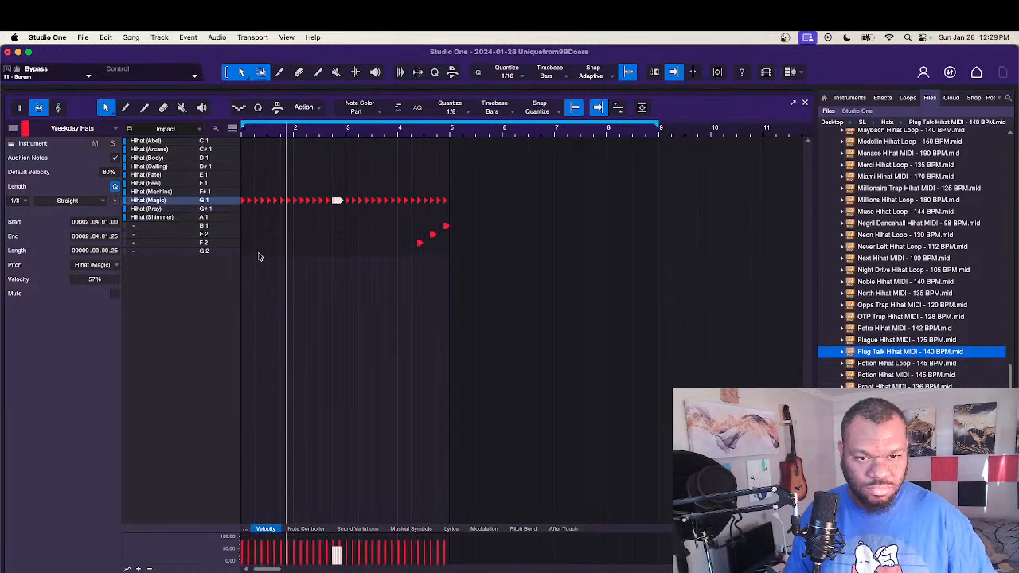
key(Up)
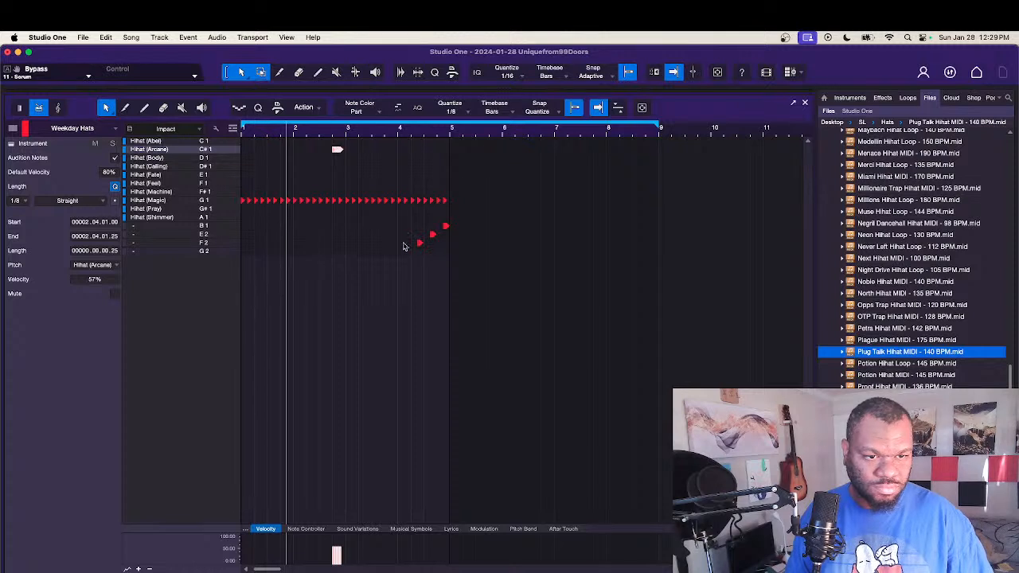
Step: Move the three ascending roll notes in bar 4 to Hihat (Arcane) on C#1 and play the pattern
drag(403, 247, 473, 220)
key(Up)
key(Up)
key(Up)
key(Up)
key(Up)
key(Up)
key(Up)
key(Up)
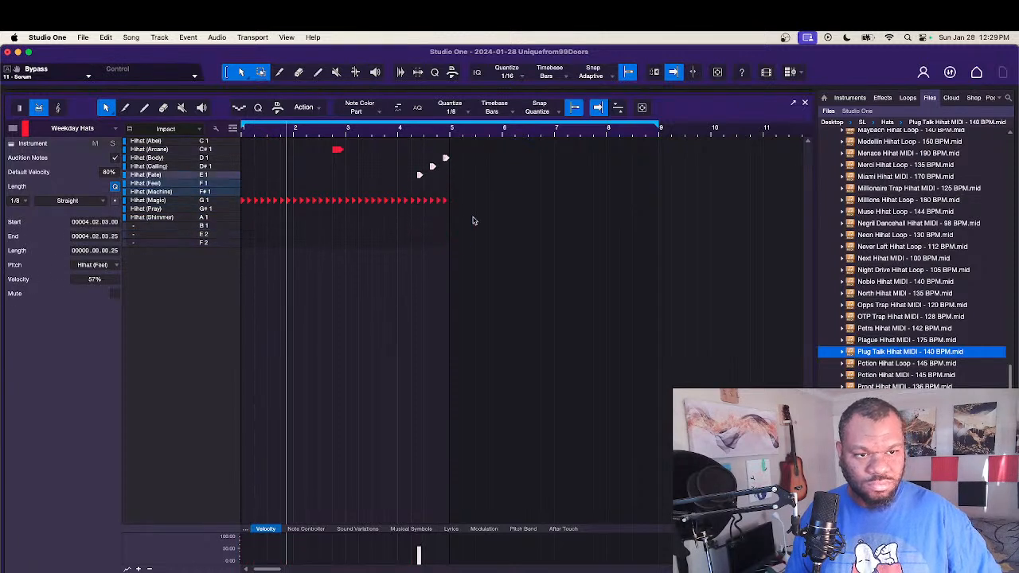
key(Up)
key(Up)
key(Up)
key(Up)
key(Down)
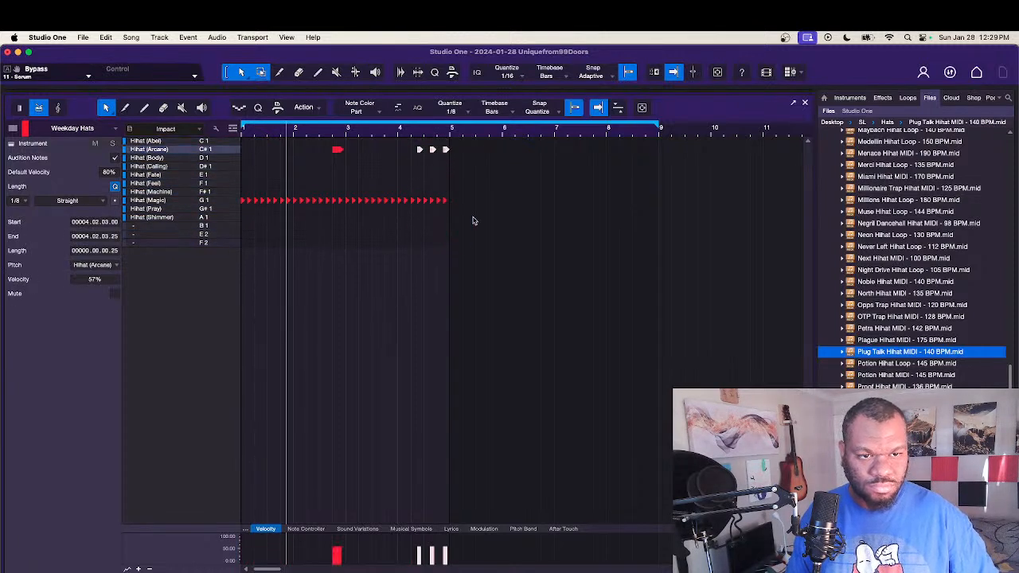
key(space)
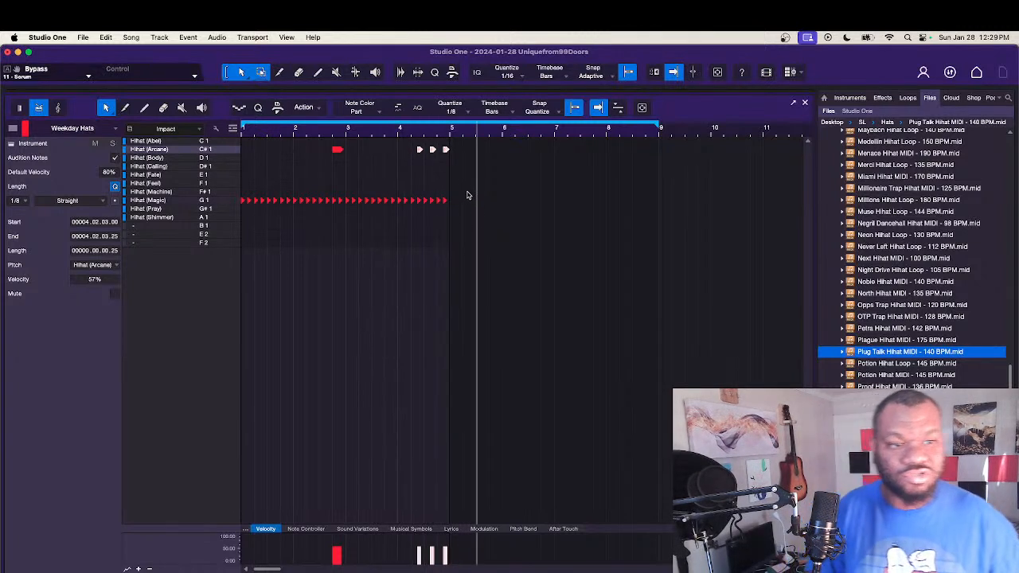
Step: Audition the steady hat row on other hi-hat samples and settle it on Hihat (Machine) on F#1
drag(469, 195, 224, 207)
key(Up)
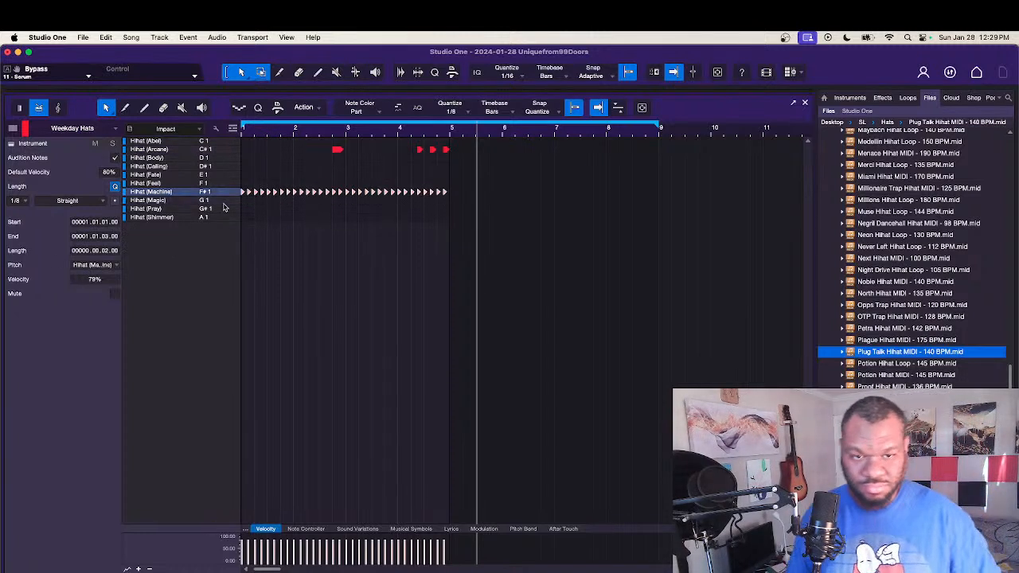
key(Up)
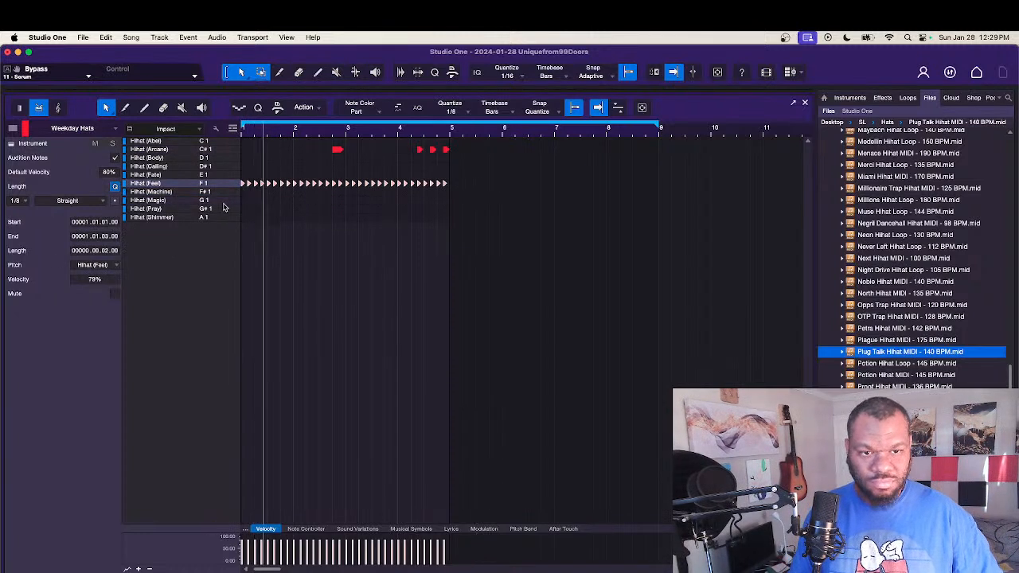
key(Up)
key(Up)
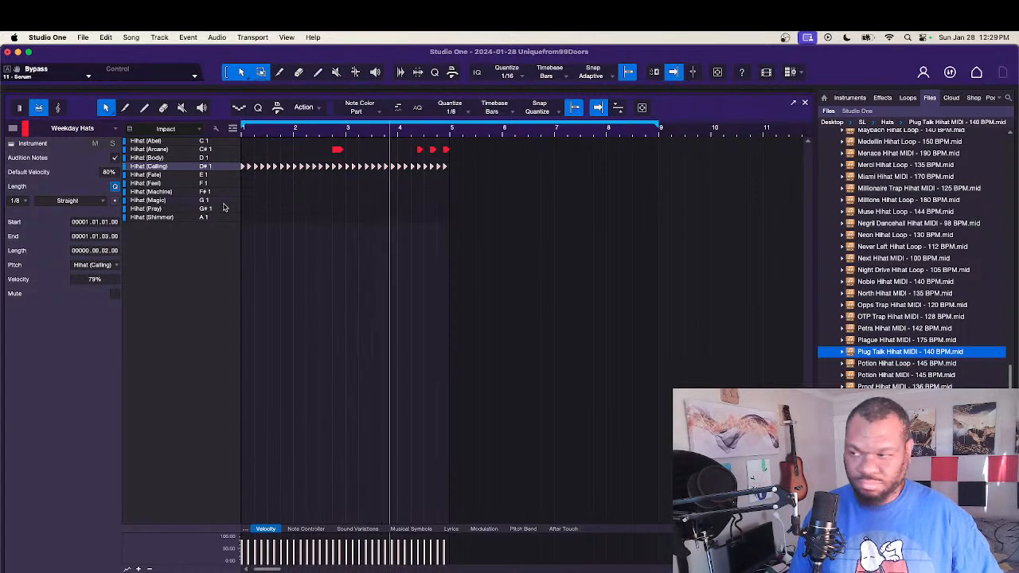
key(Up)
key(Down)
key(Down)
key(Down)
key(Down)
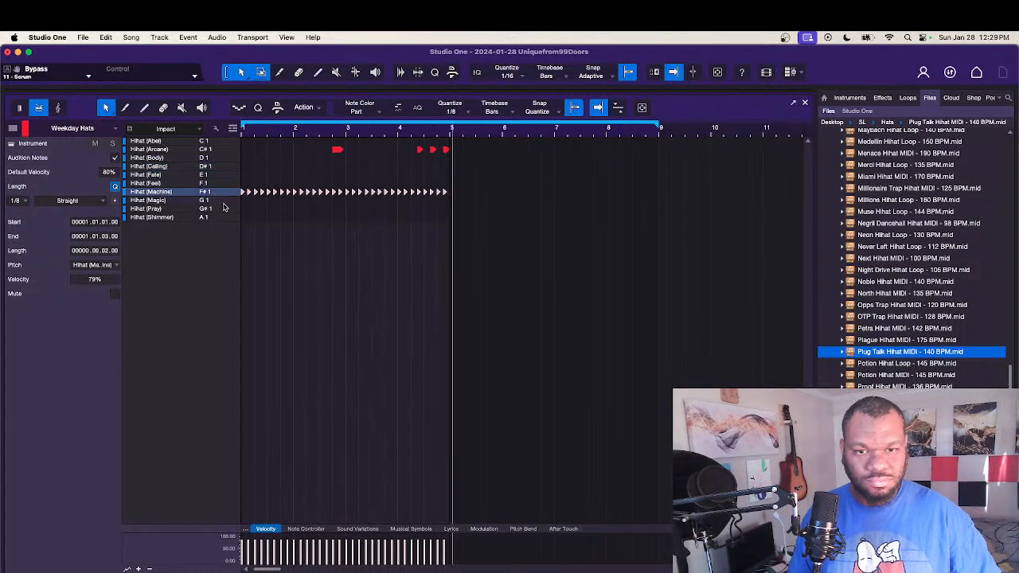
key(Up)
key(Down)
key(Down)
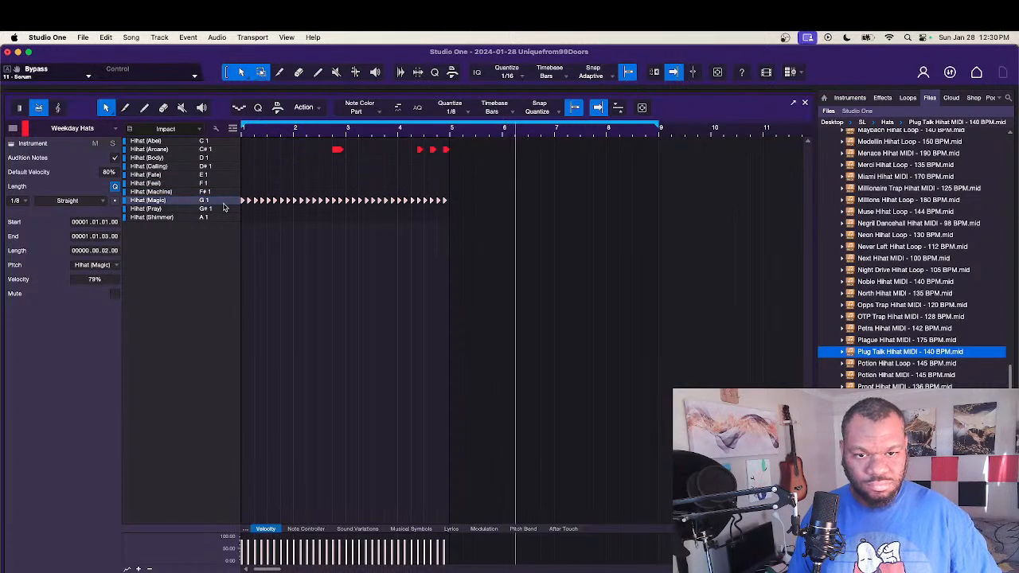
key(Up)
key(space)
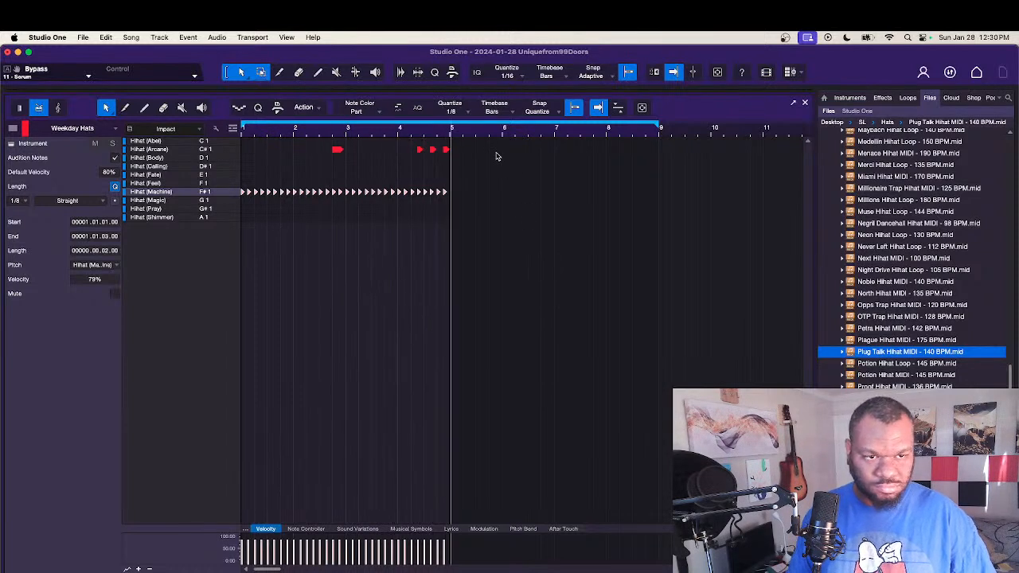
Step: Move all the Hihat (Arcane) roll notes to Hihat (Body) on D1 and close the note editor
drag(497, 154, 246, 152)
key(Up)
key(Up)
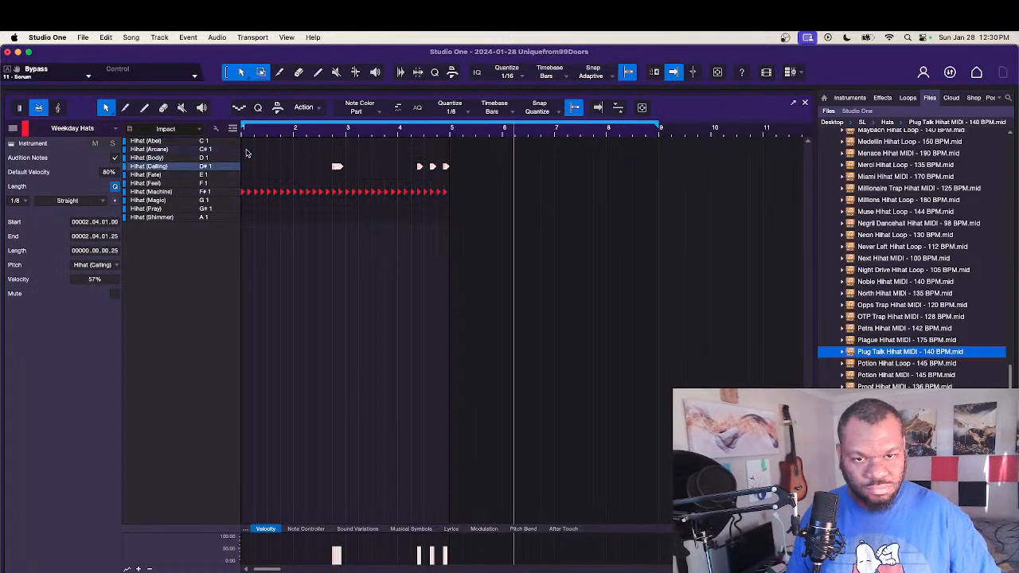
key(Down)
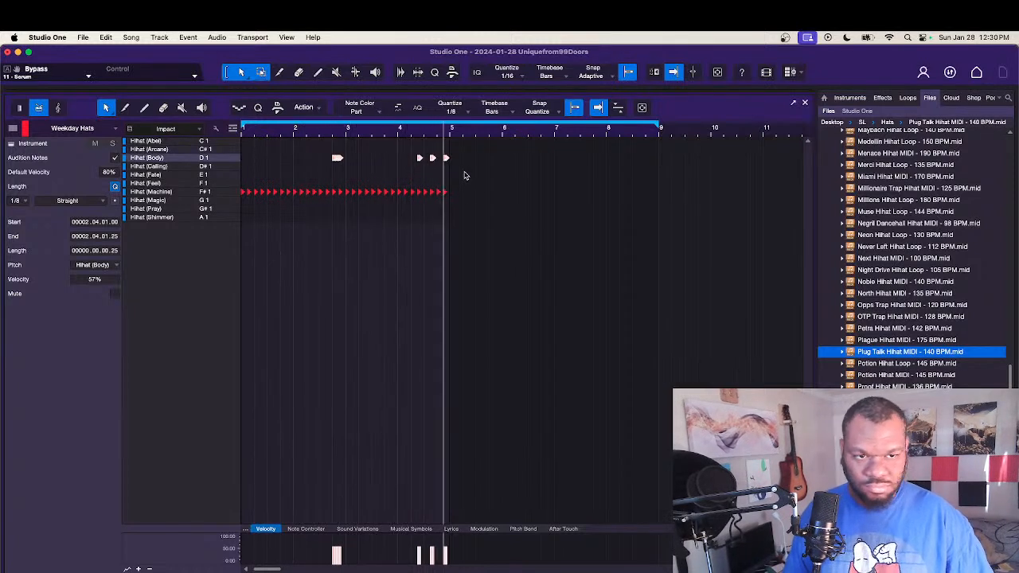
click(806, 104)
Step: Duplicate the Plug Talk hi-hat part to bar 5 and merge both parts into one event
drag(211, 396, 272, 406)
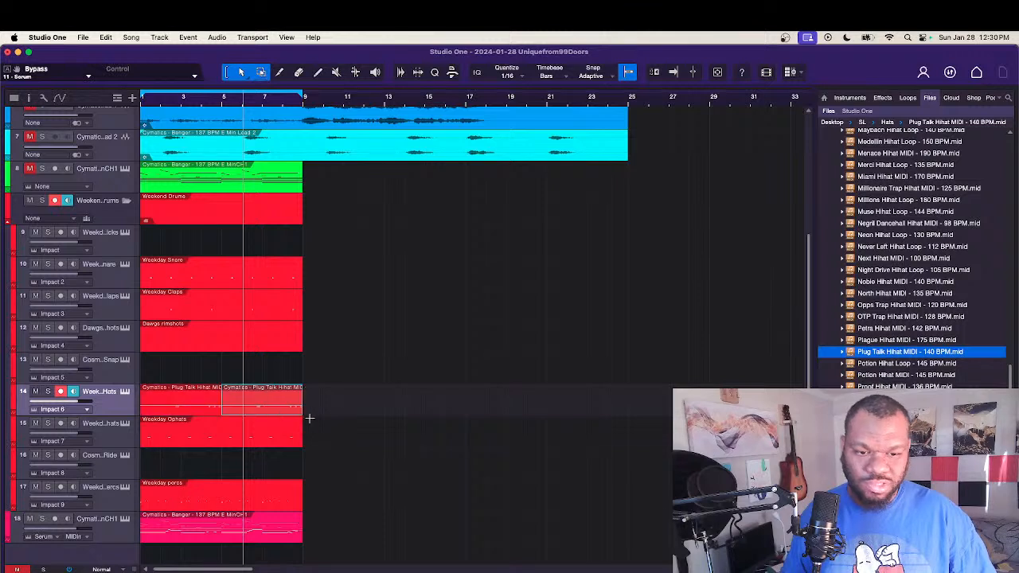
drag(341, 411, 177, 386)
right_click(185, 409)
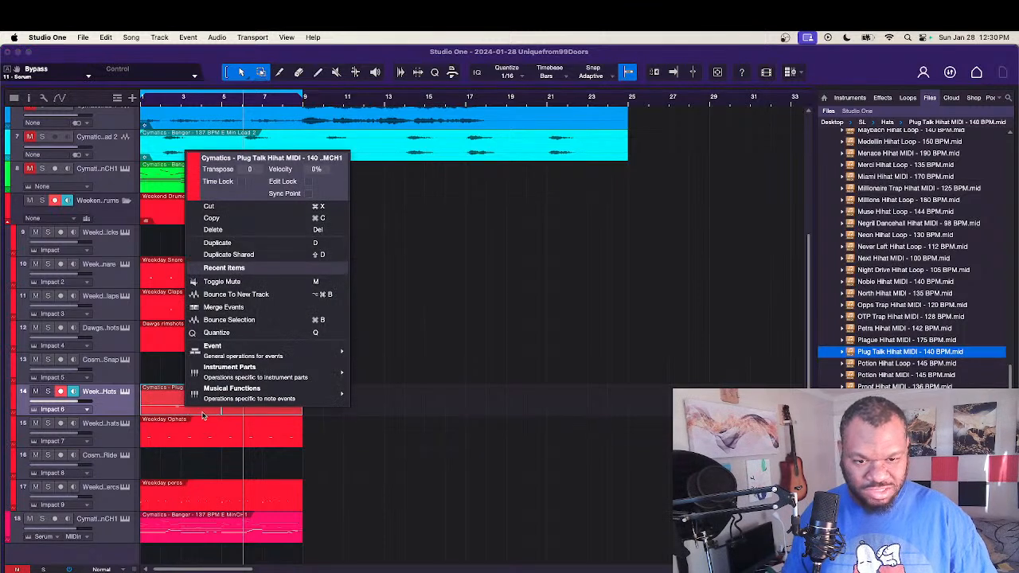
click(222, 307)
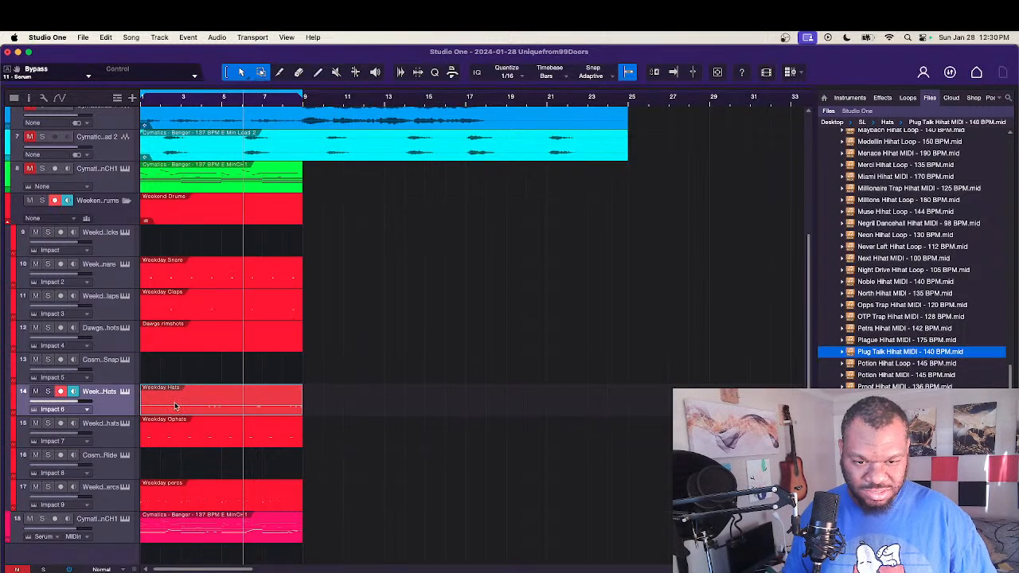
Step: Move the merged Weekday Hats part along its track to start at bar 17
drag(176, 406, 336, 393)
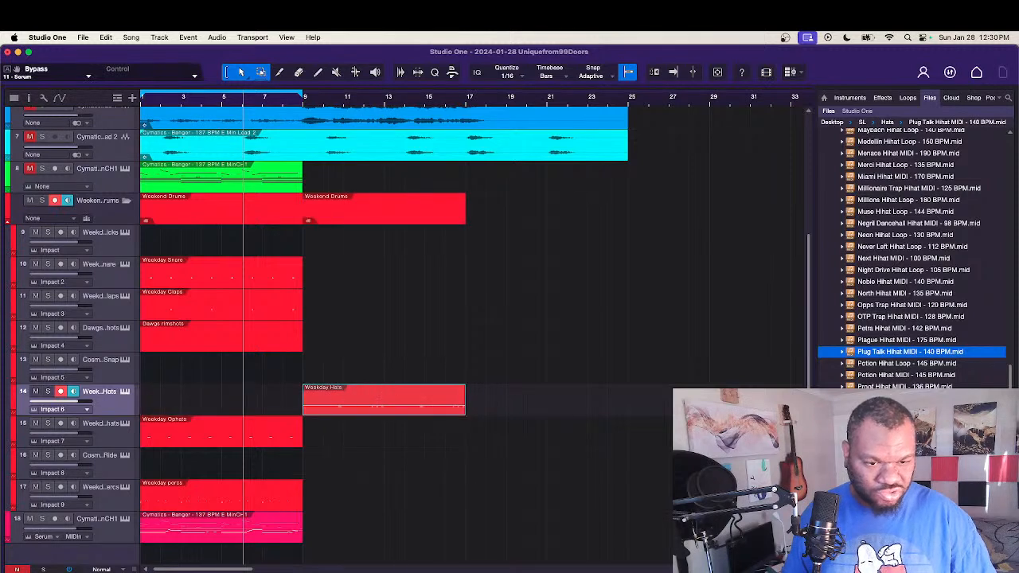
click(891, 386)
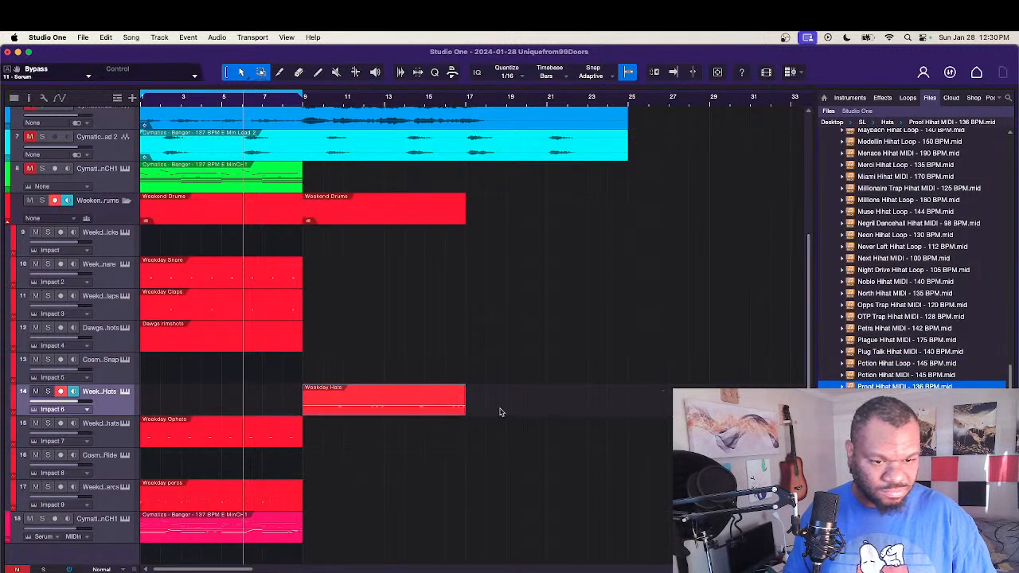
drag(447, 409, 605, 393)
Step: Place Queens Drill Hihat MIDI - 143 BPM.mid at bar 1 of the Weekday Hats track and open it for note editing
scroll(911, 351, down, 1)
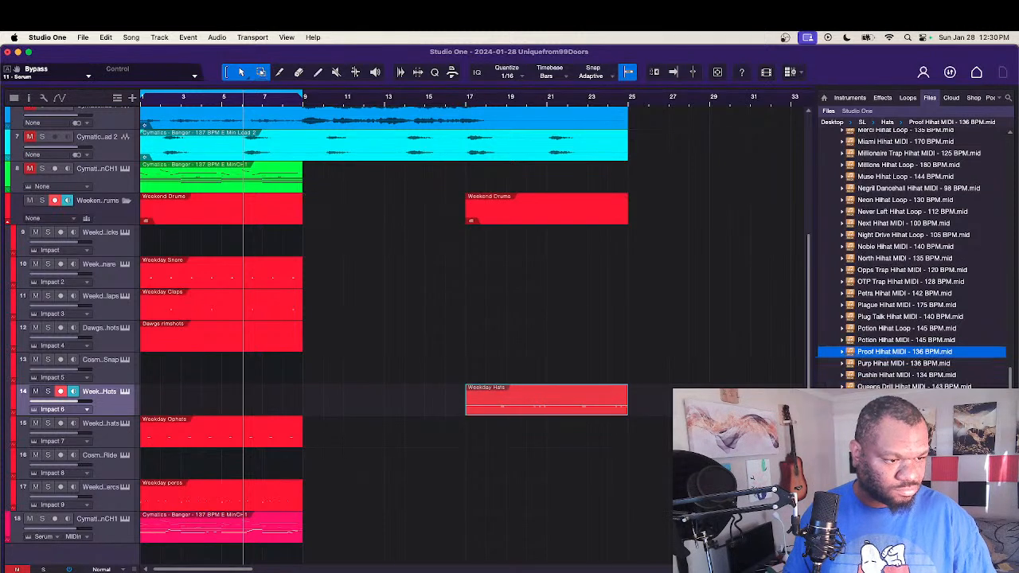
drag(914, 386, 157, 393)
double_click(196, 407)
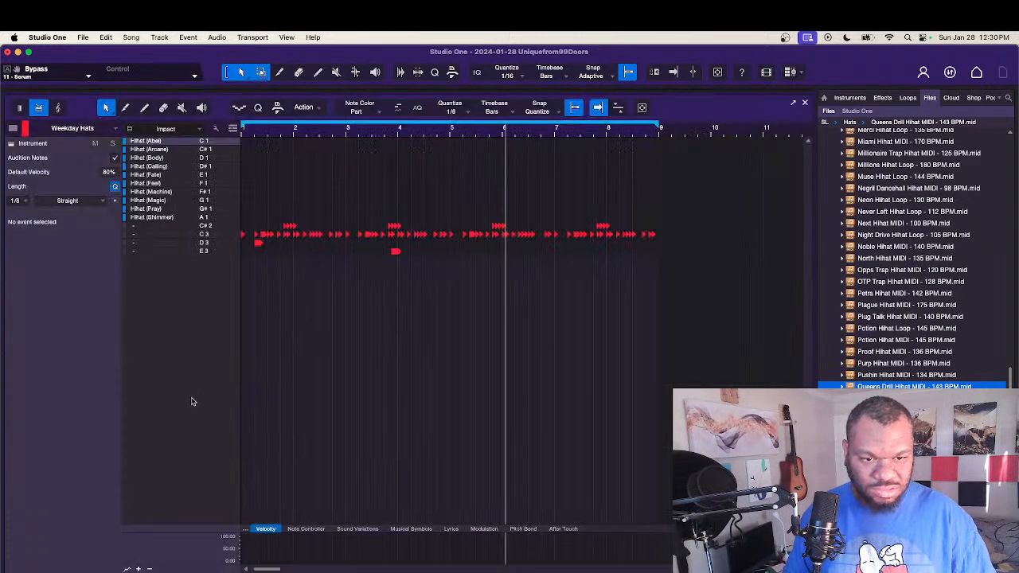
Step: Move the whole C3 row of the Queens Drill part to Hihat (Fate) on E1, auditioning other samples during playback
click(188, 235)
key(alt+Up)
key(alt+Up)
key(alt+Up)
key(alt+Up)
key(alt+Up)
key(alt+Up)
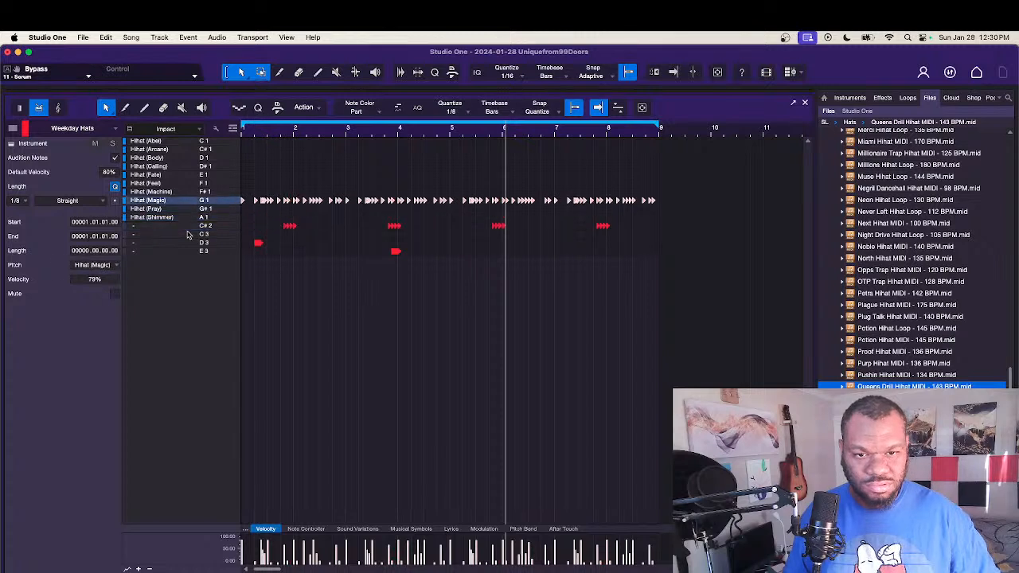
key(alt+Up)
key(alt+Up)
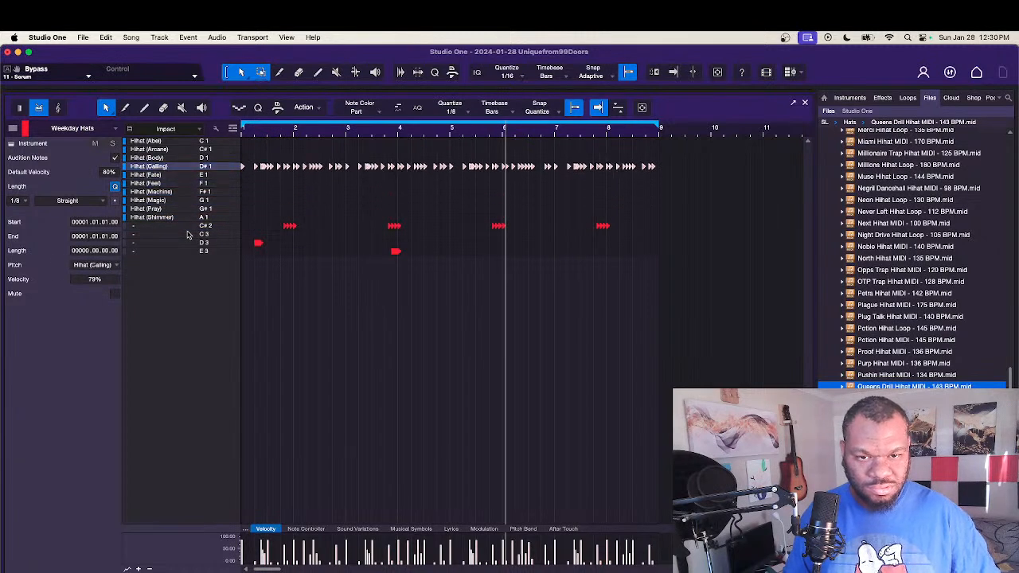
key(space)
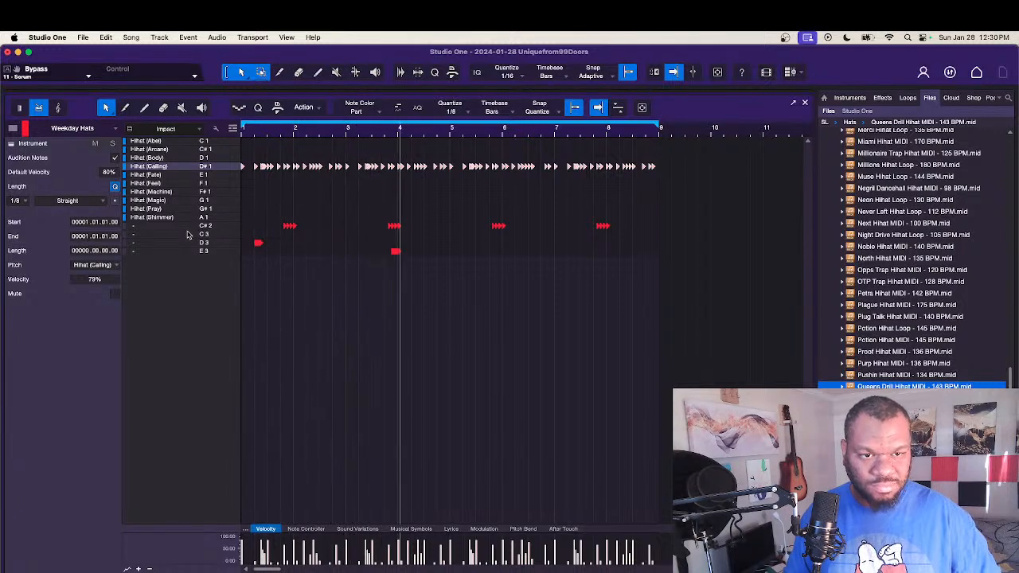
key(alt+Down)
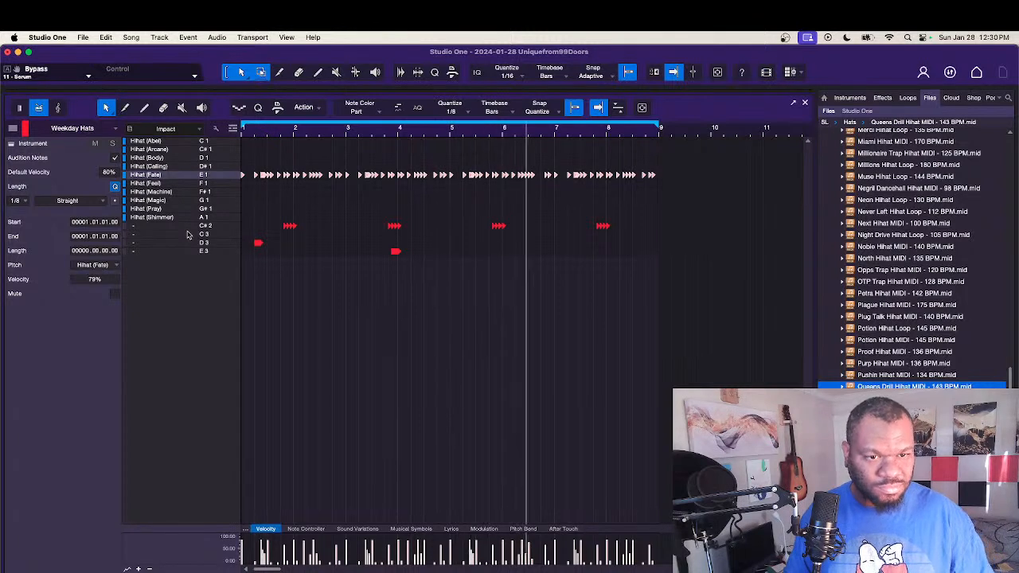
Step: Move the four C#2 roll groups to Hihat (Arcane) on C#1
drag(632, 228, 268, 232)
key(alt+Up)
key(alt+Up)
key(alt+Up)
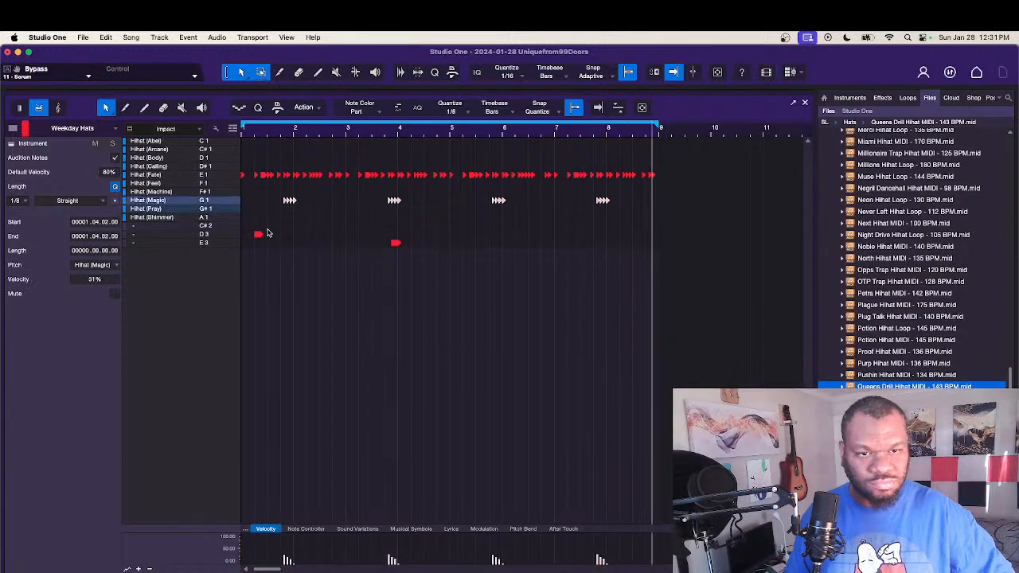
key(alt+Up)
key(alt+Up)
key(alt+Up)
key(alt+Up)
key(alt+Up)
key(alt+Up)
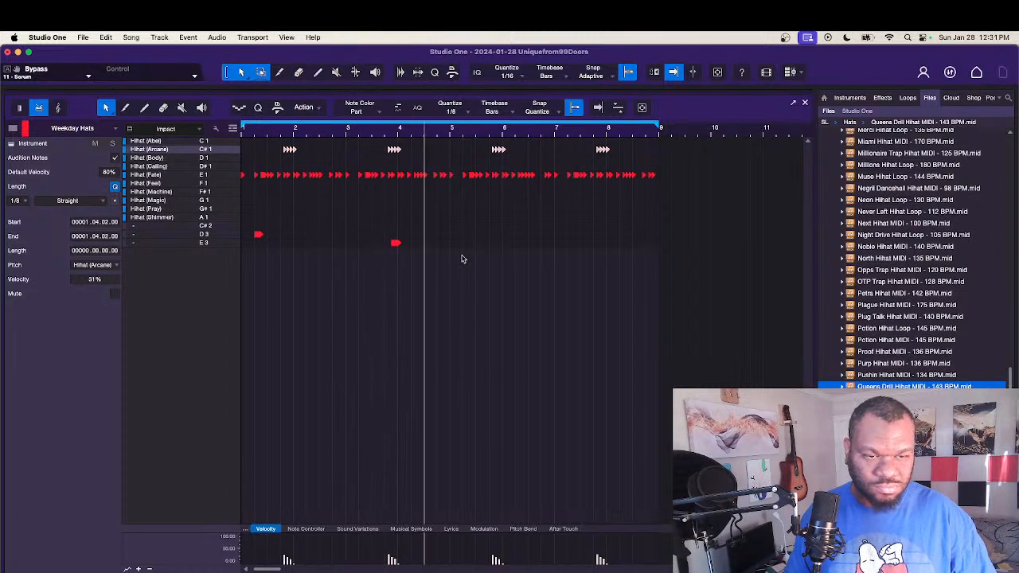
Step: Move the D3 and E3 rolls to Hihat (Magic) on G1 and Hihat (Pray) on G#1, and close the note editor
drag(475, 523, 243, 222)
key(Up)
key(Up)
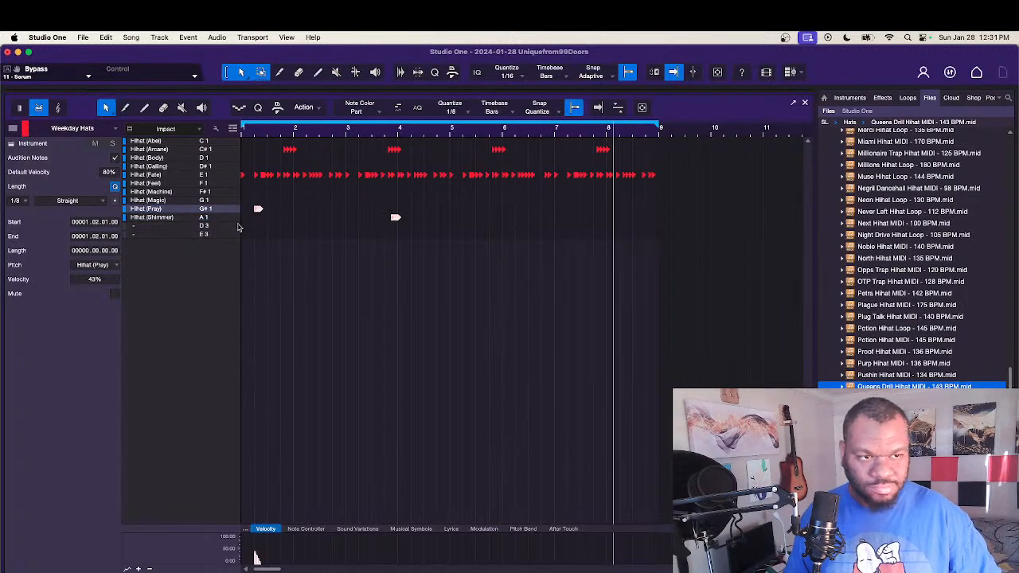
key(Up)
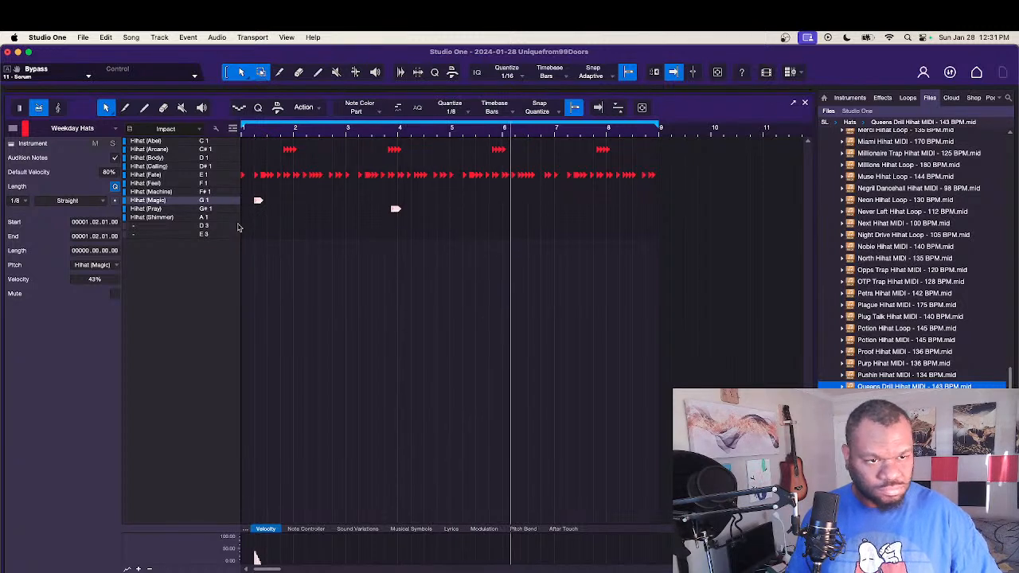
key(Down)
key(Up)
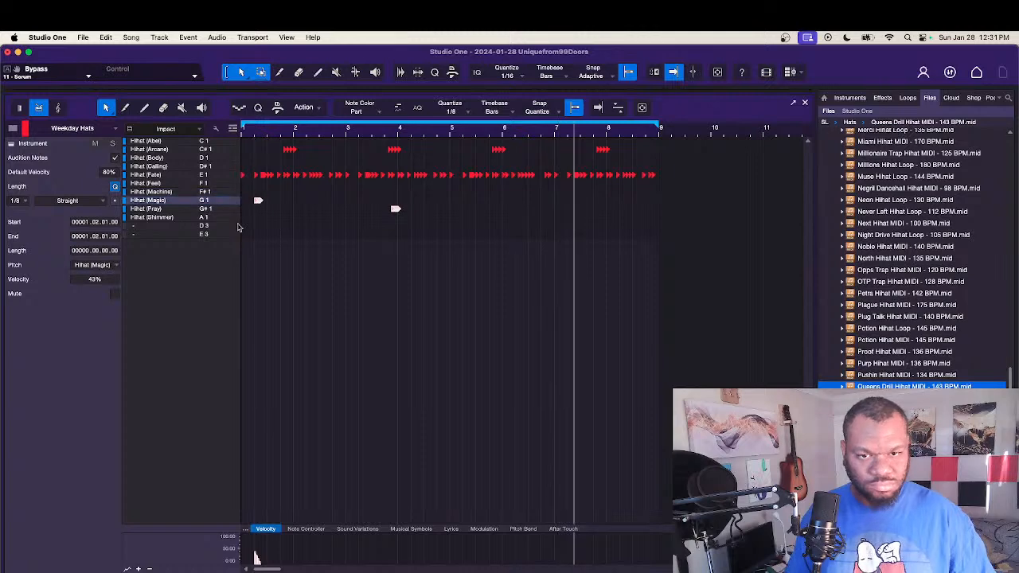
click(805, 102)
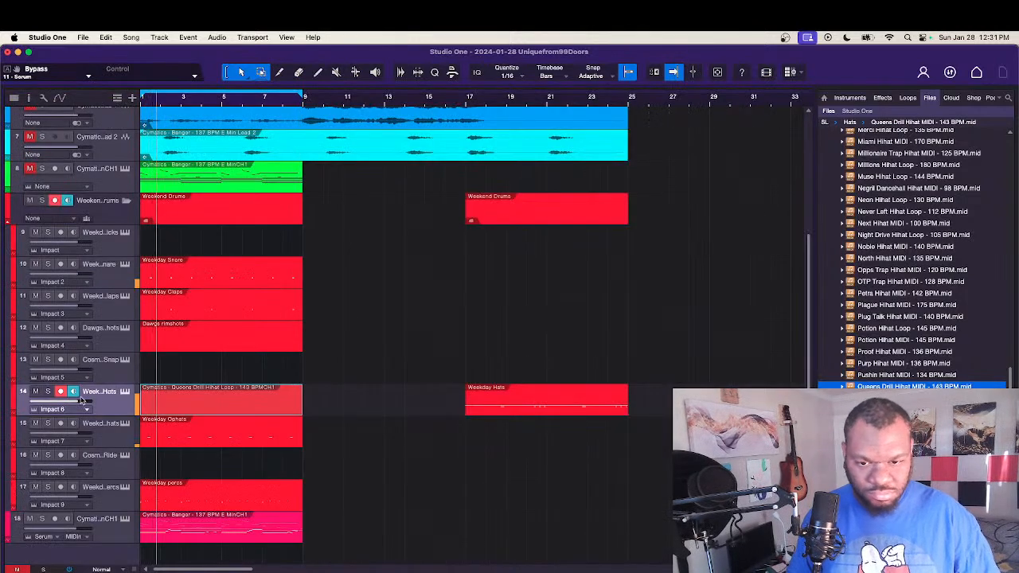
Step: Reopen the Queens Drill part, enlarge the velocity lane, and raise all note velocities together, bringing the first note to 92%
double_click(191, 408)
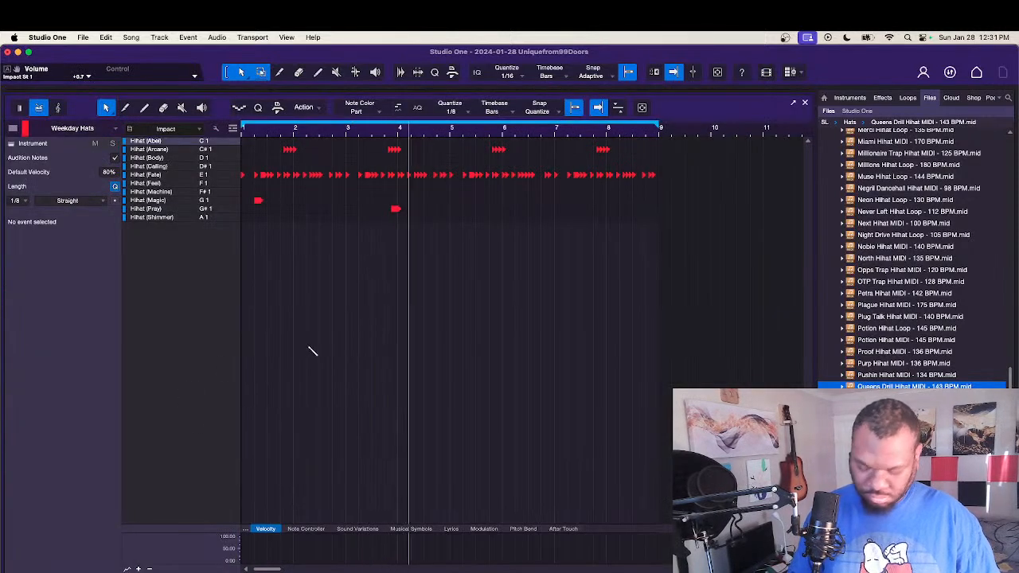
key(super+a)
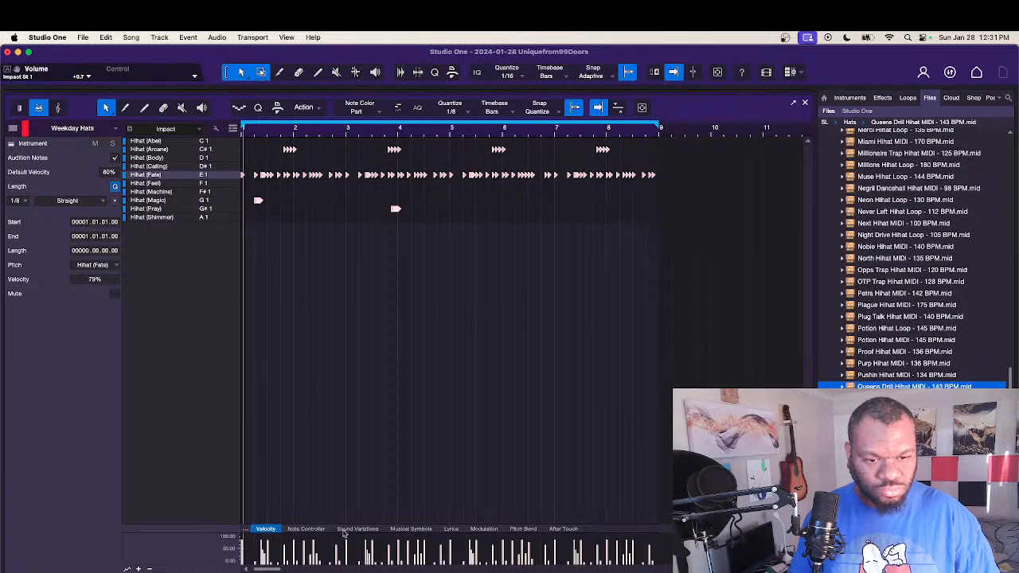
drag(637, 528, 648, 266)
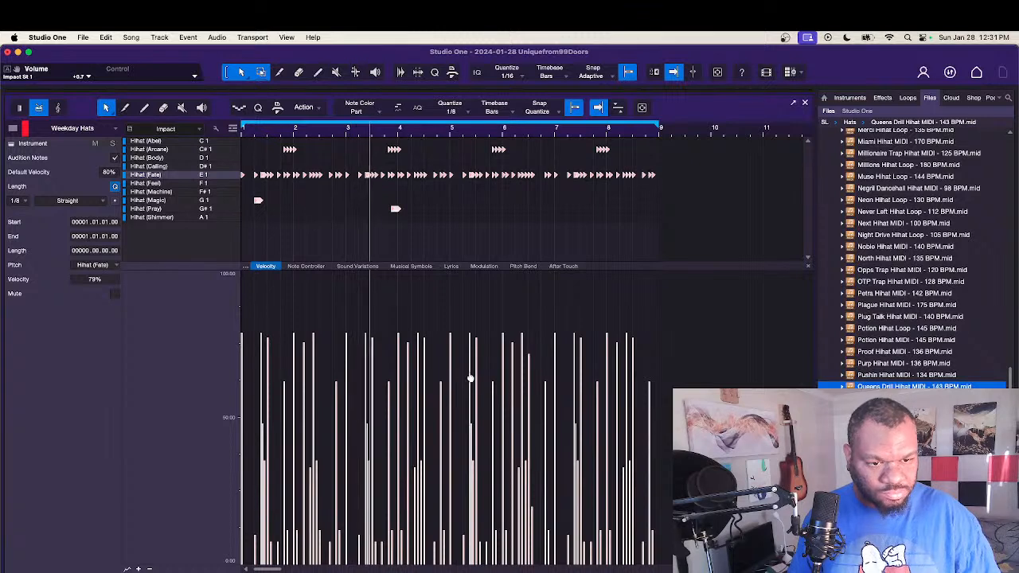
drag(472, 380, 476, 340)
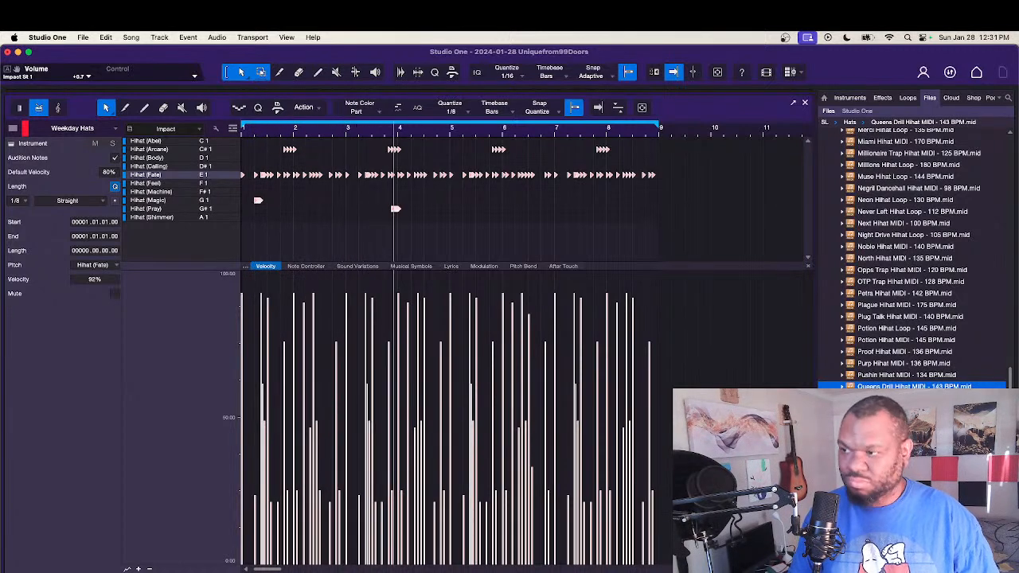
key(F2)
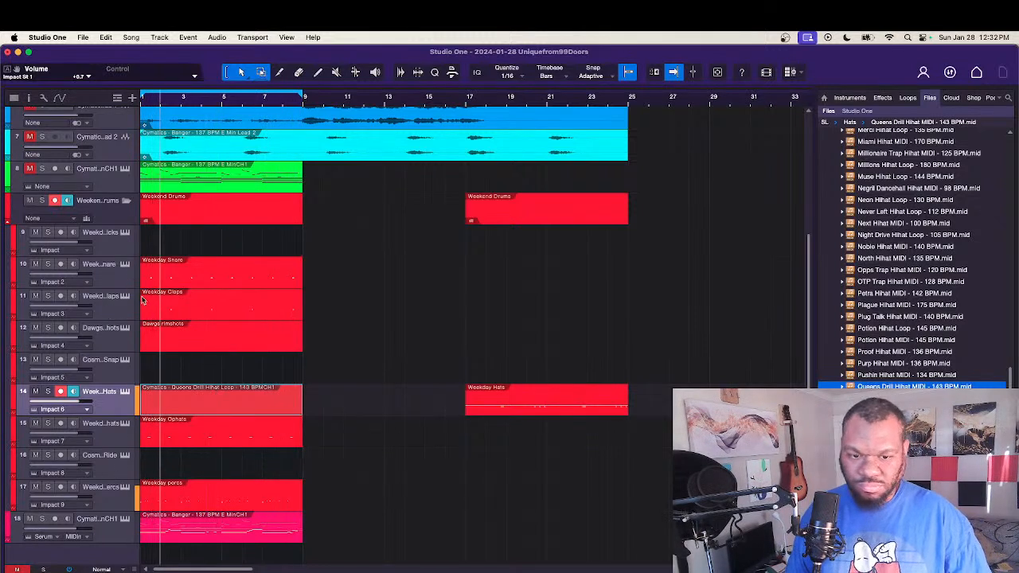
Step: Copy the Serum bass part on track 18 to bar 1 of the empty kick track
click(213, 536)
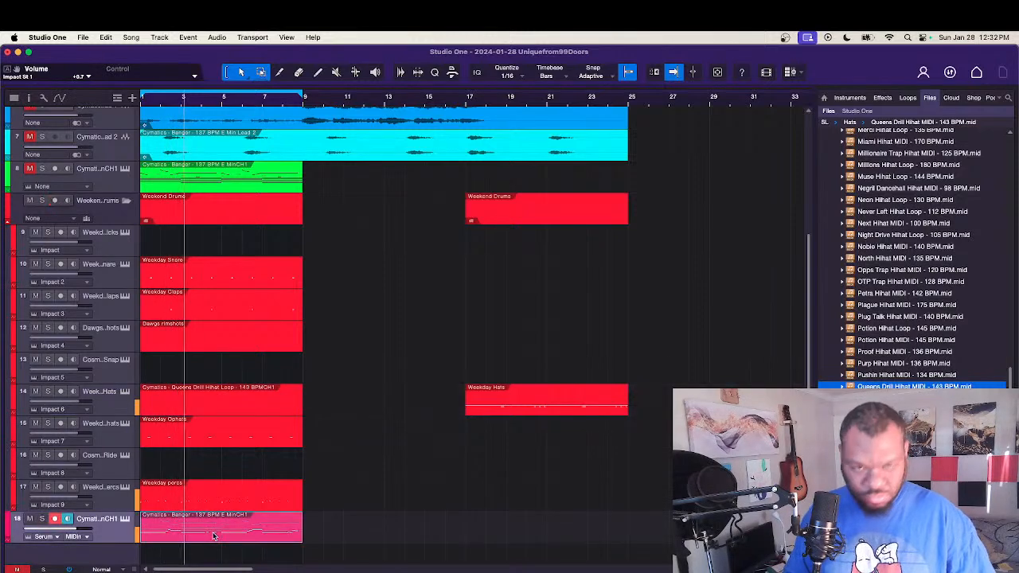
drag(214, 535, 200, 251)
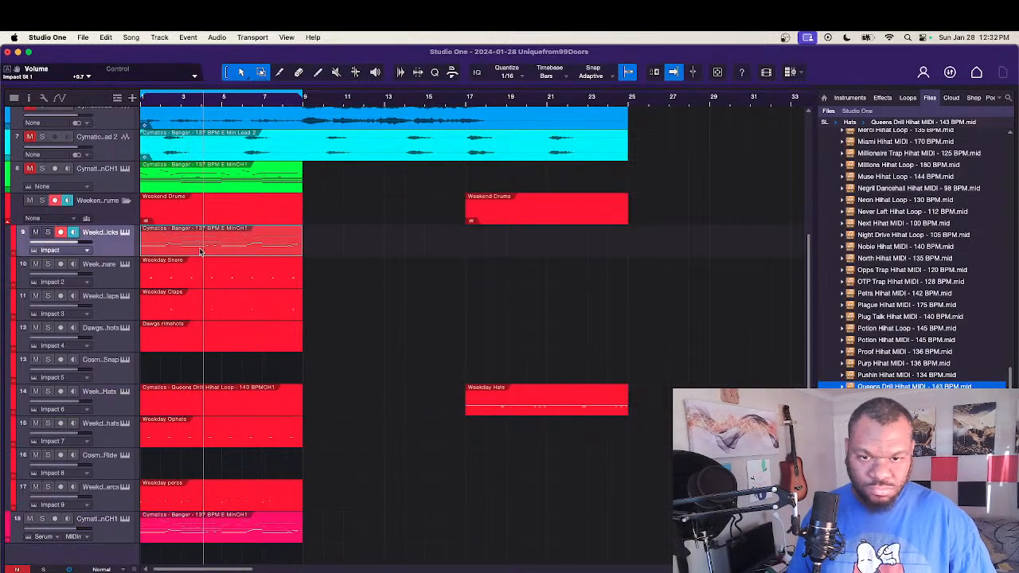
Step: Open the copied kick part on track 9, gather all its notes on Kick (Box) on C#1, and audition the result
double_click(200, 251)
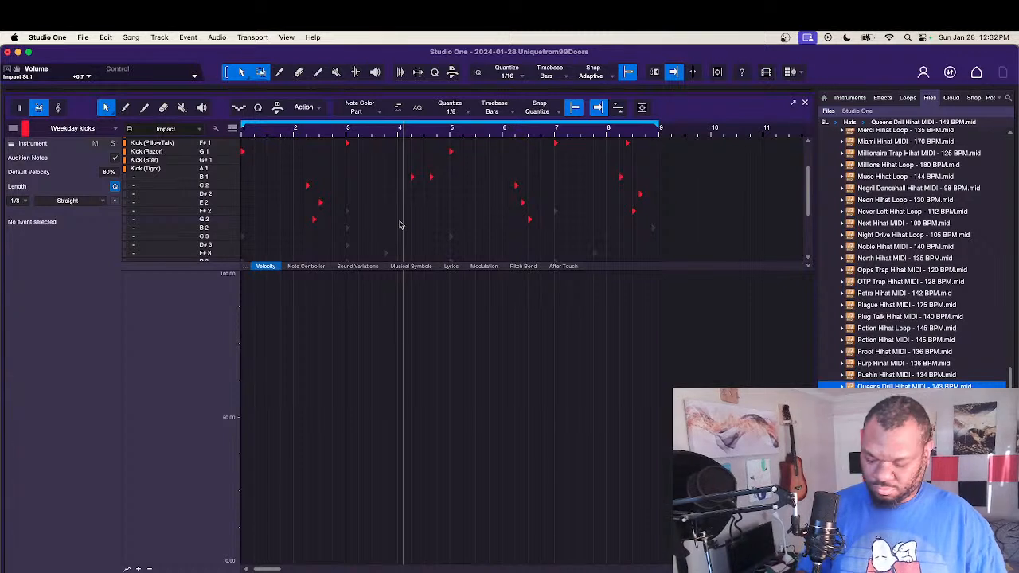
key(super+a)
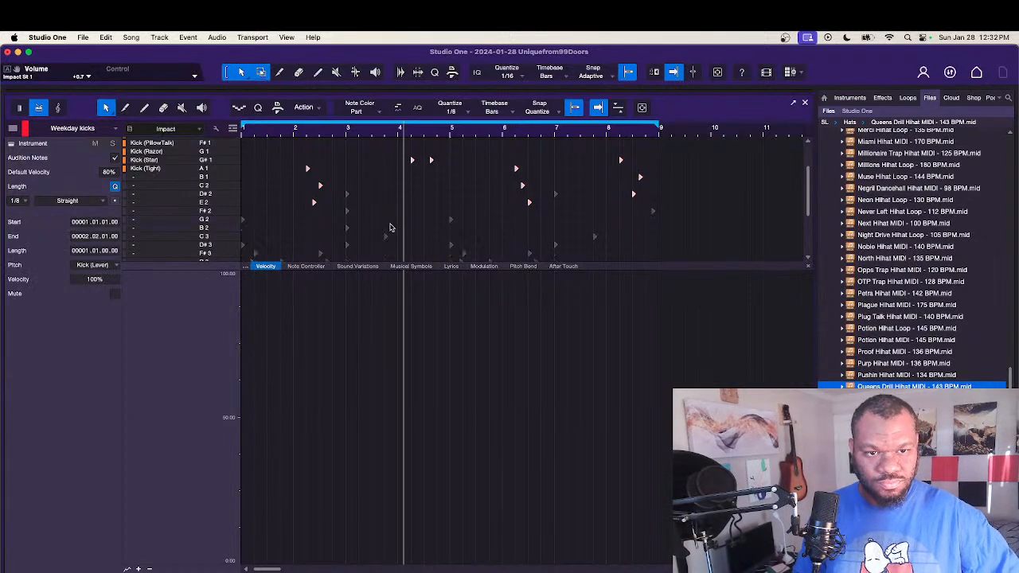
key(Up)
key(Up)
key(Up)
key(Up)
key(Up)
key(Up)
key(Up)
key(Up)
key(Up)
key(Up)
key(Up)
key(Up)
key(Up)
key(Up)
key(Up)
key(Up)
key(Up)
key(Up)
key(Up)
key(Up)
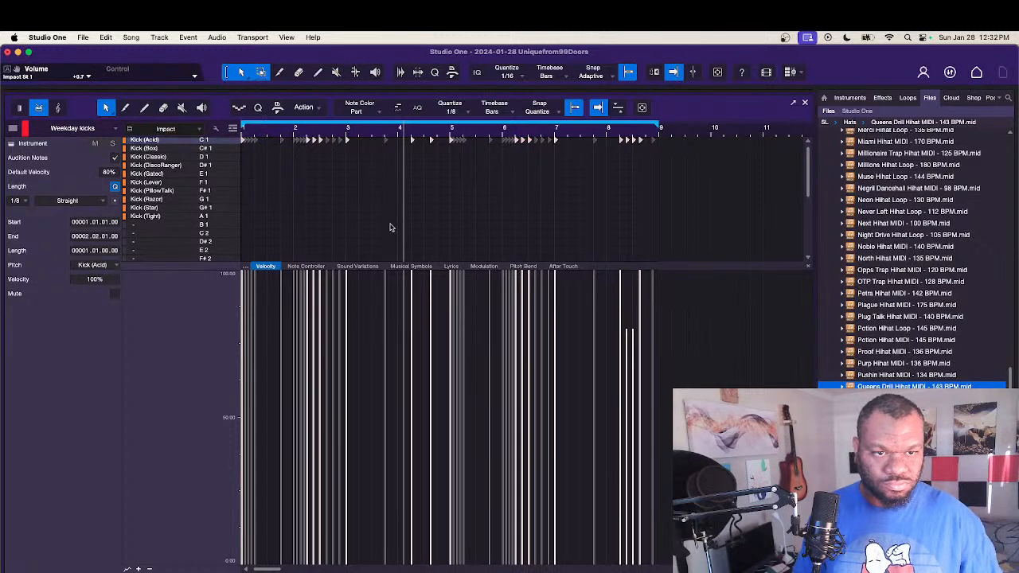
click(389, 228)
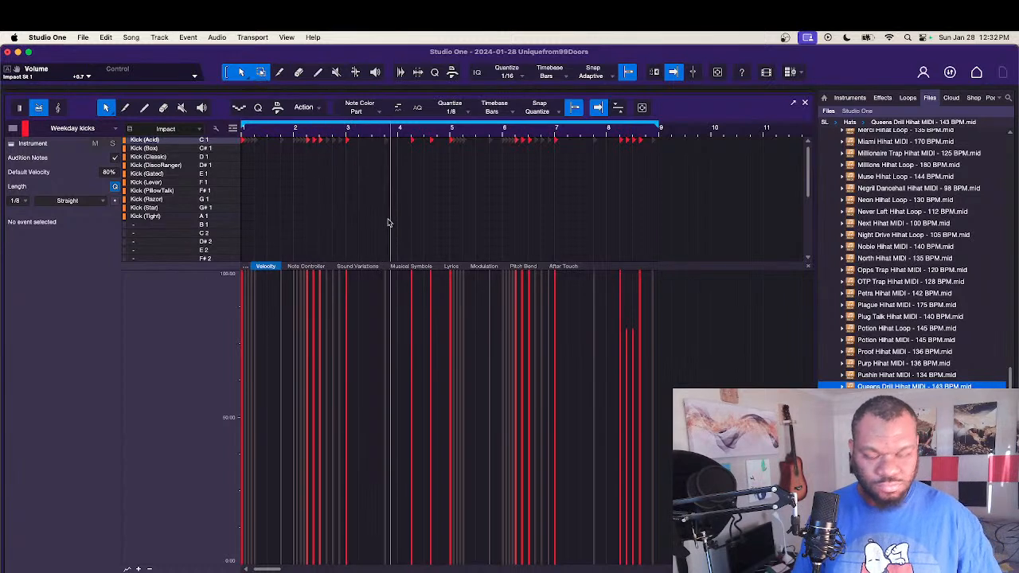
key(super+a)
key(Up)
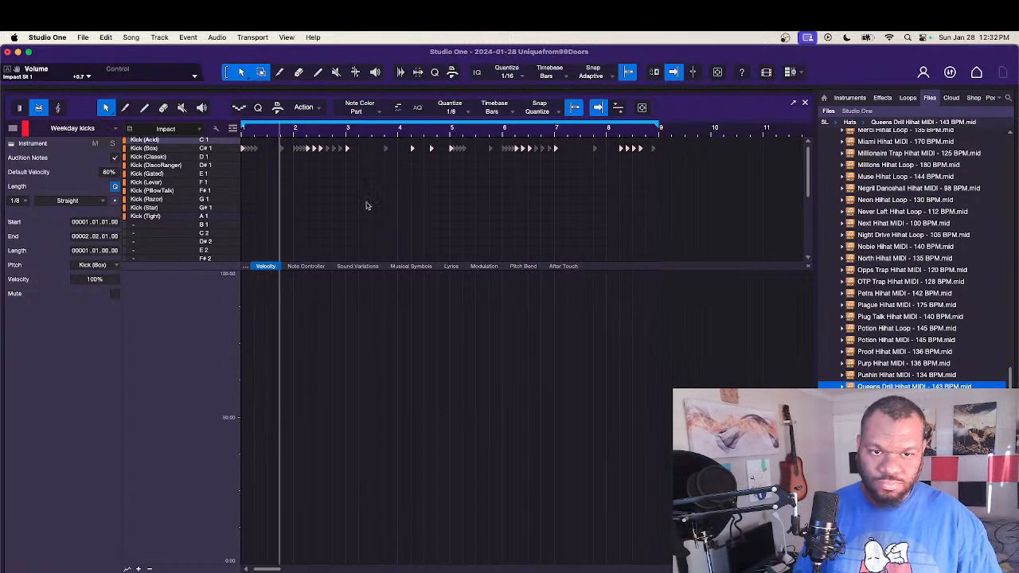
key(space)
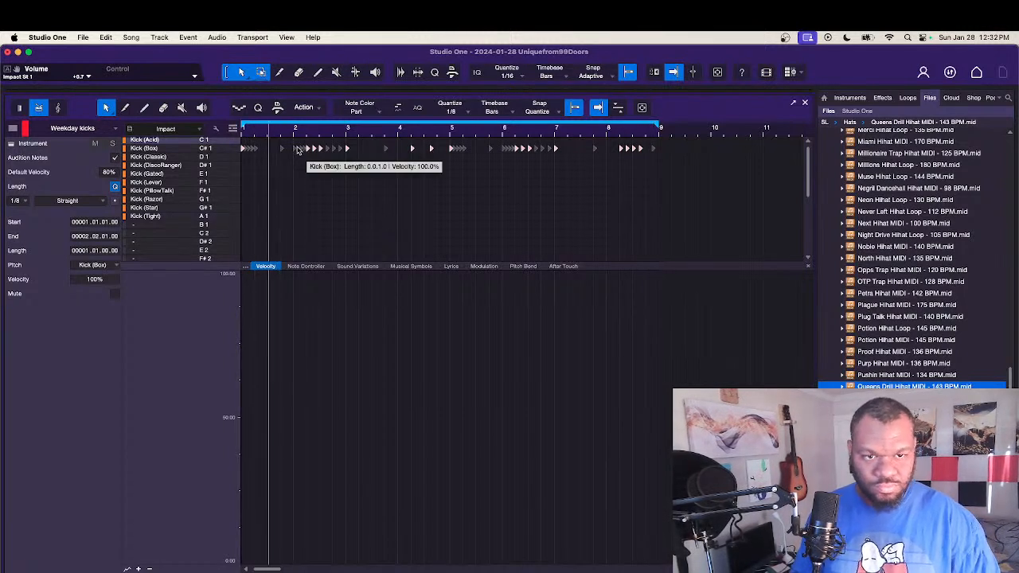
Step: Add a Kick (Box) hit at 1.3.3 and replace the notes from 1.4.1 through 2.2.1 with one hit at 2.2.1
click(277, 147)
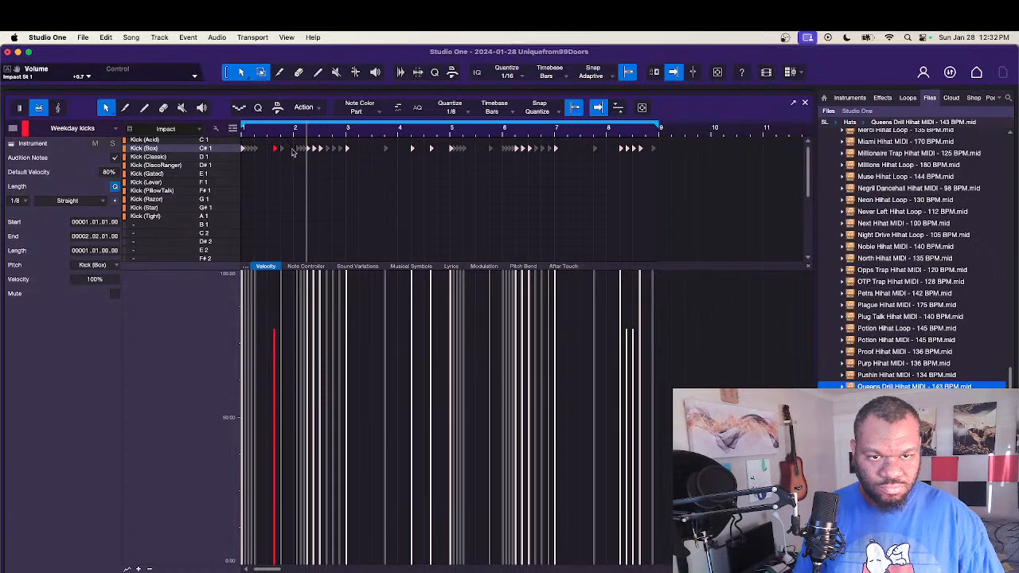
drag(281, 141, 303, 162)
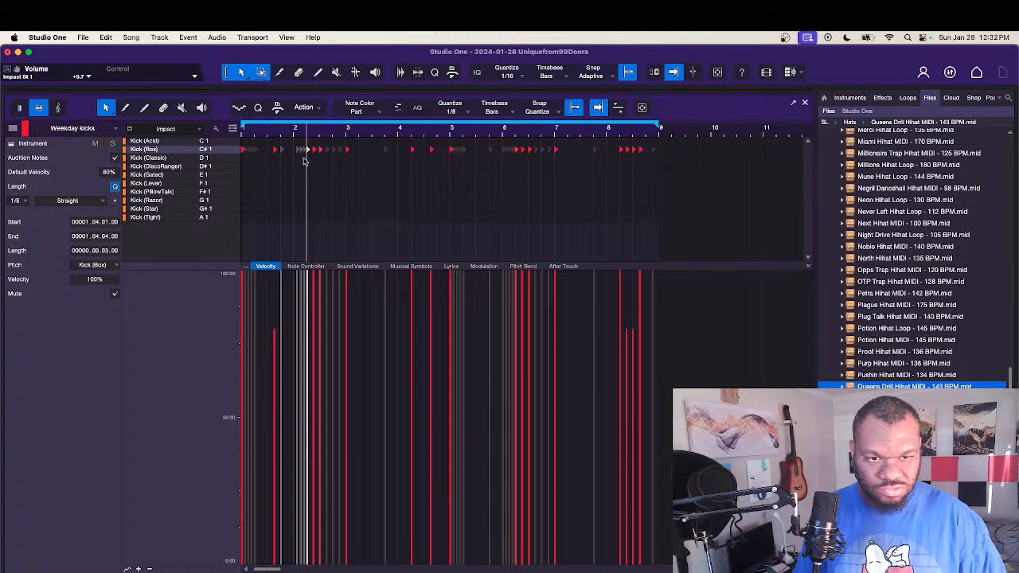
click(285, 182)
scroll(282, 177, up, 3)
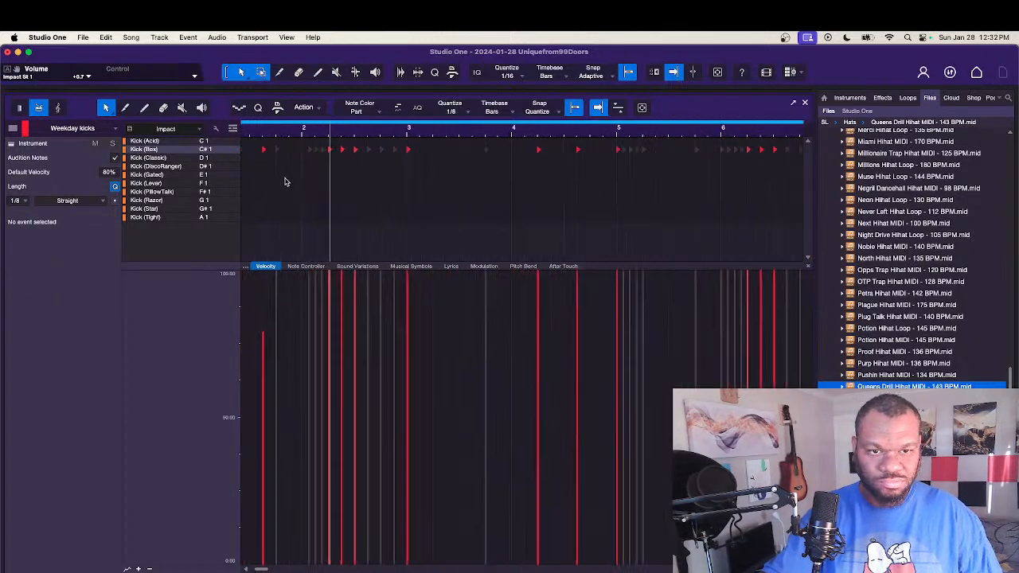
drag(305, 138, 328, 142)
key(Delete)
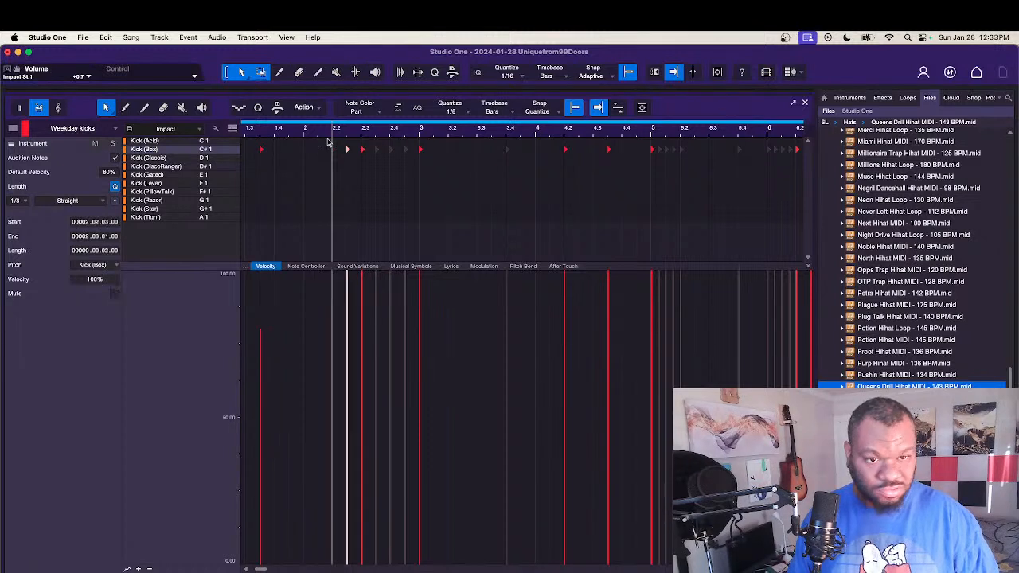
click(333, 149)
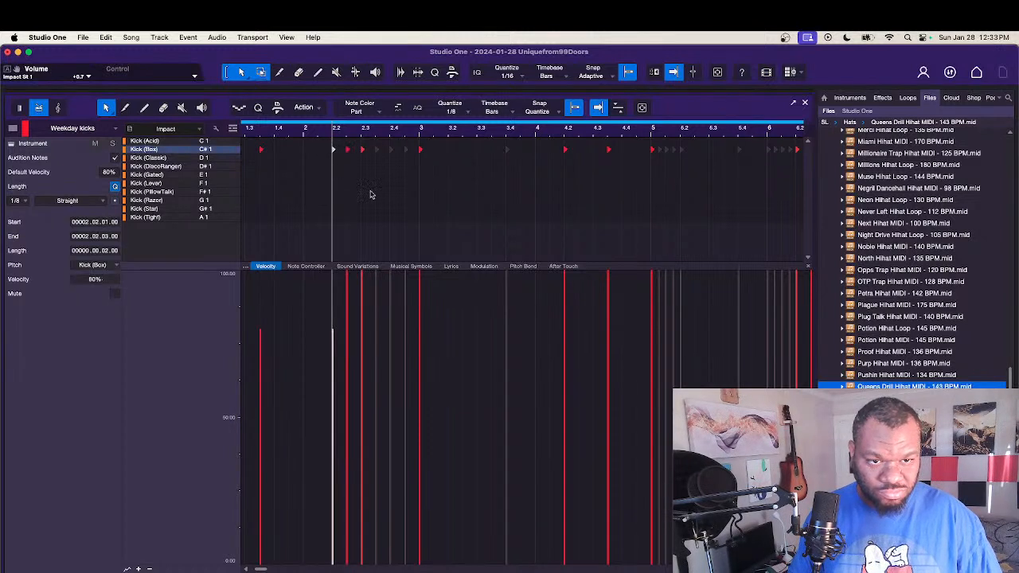
key(space)
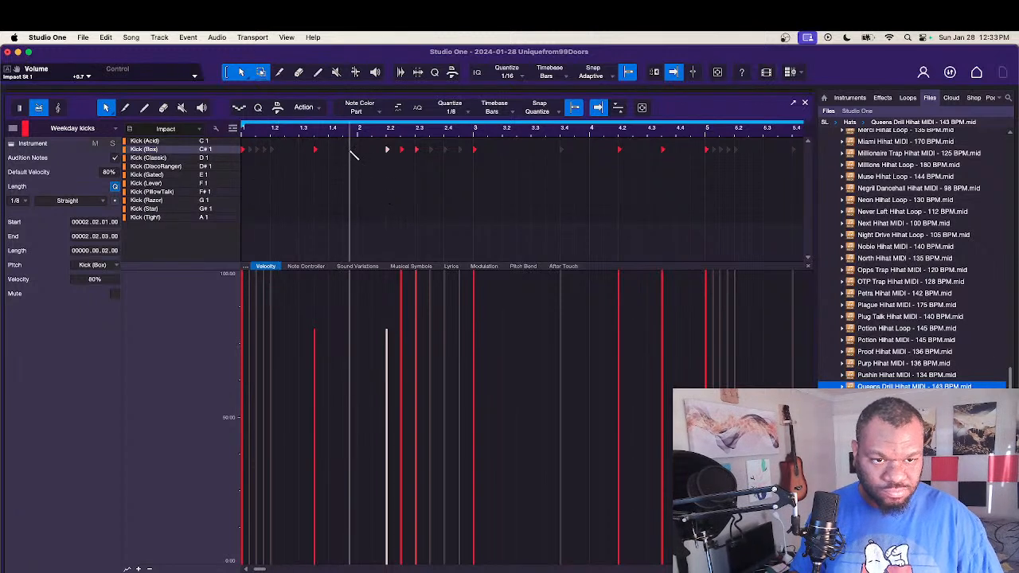
Step: Set the note editor's quantize value to 1/16 and settle the kick hit just before bar 2 at 1.4.3
click(459, 113)
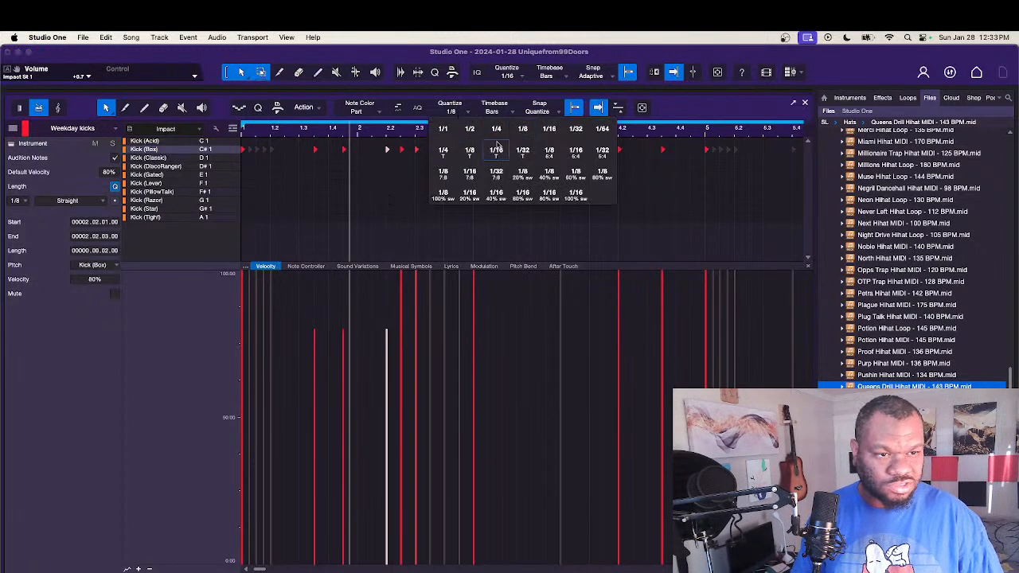
click(549, 130)
click(352, 188)
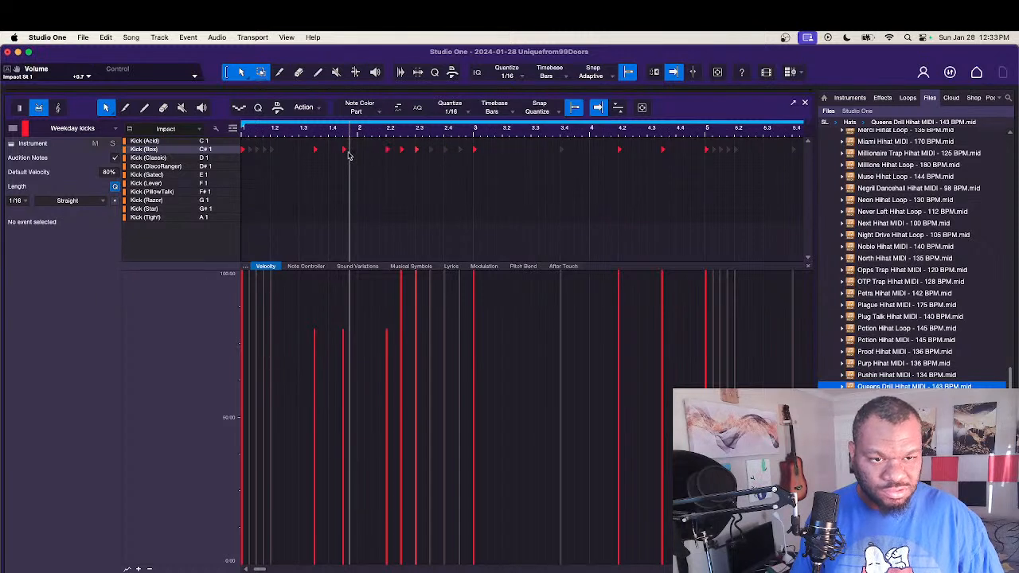
drag(345, 151, 349, 151)
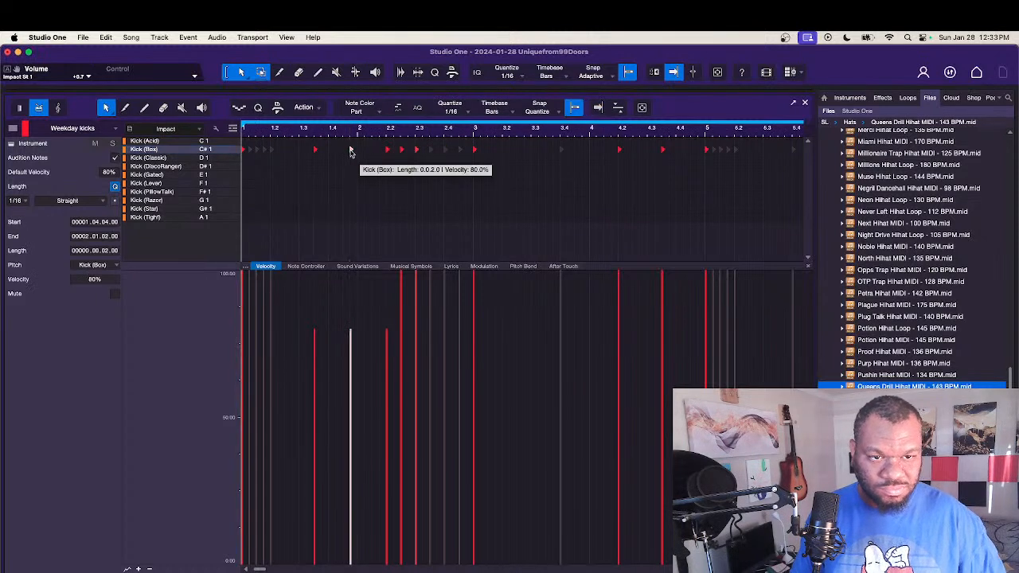
key(space)
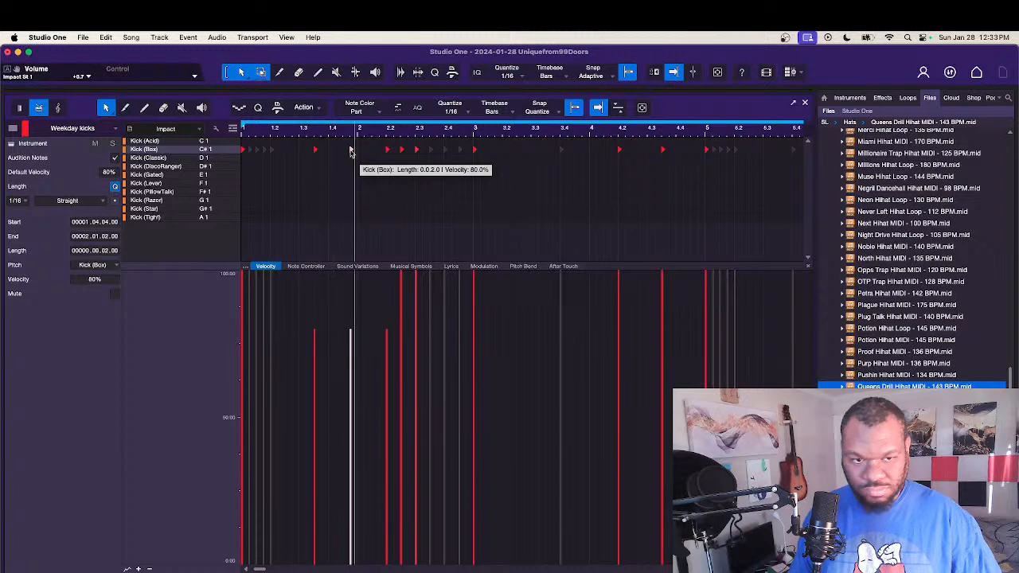
drag(347, 151, 343, 151)
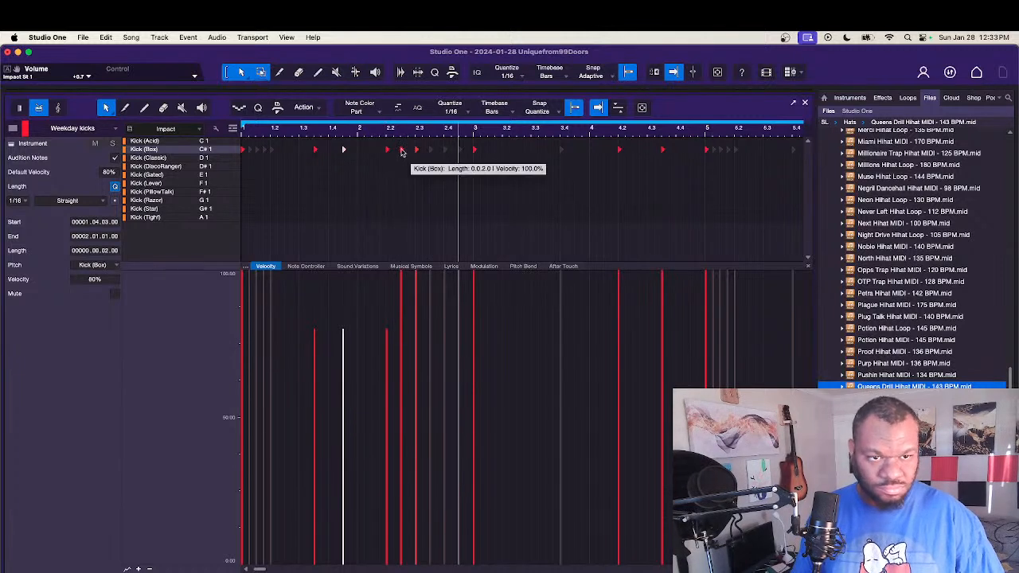
Step: Remove the kick hit at 2.2.3 and move the long hit at 2.3.1 into its place
double_click(403, 151)
key(space)
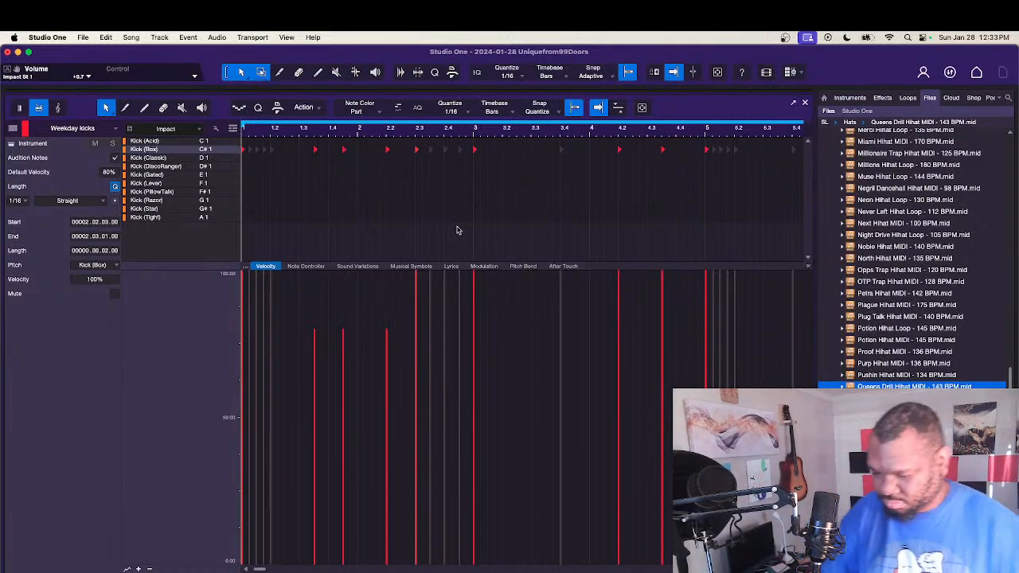
key(space)
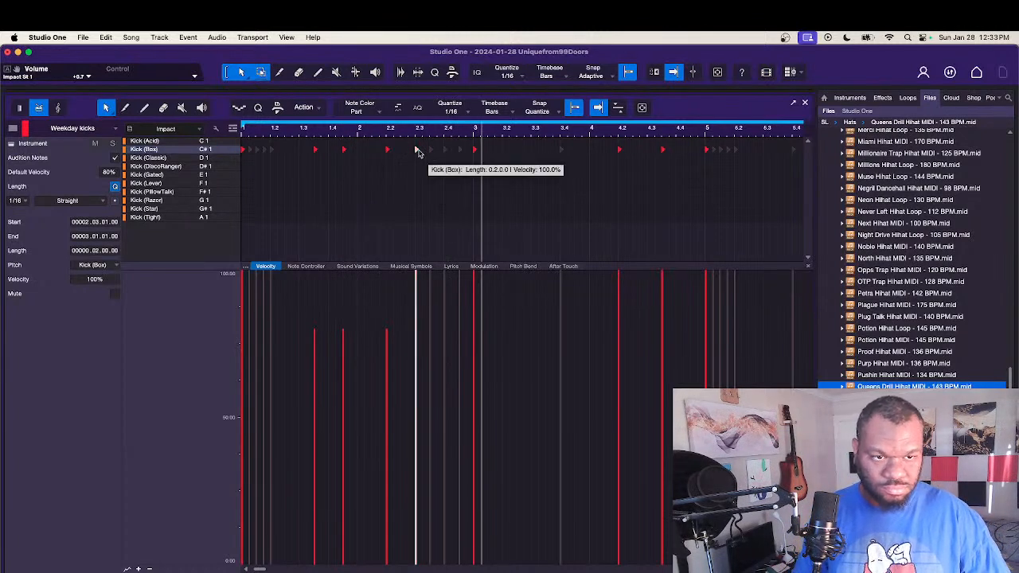
drag(415, 152, 402, 154)
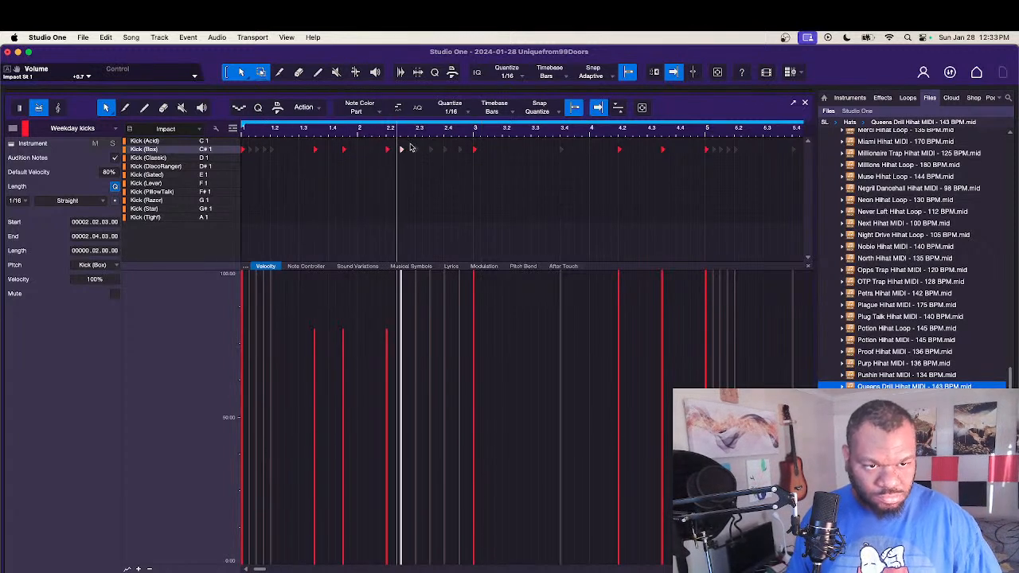
Step: Delete the remaining muted notes in bars 1, 2 and 3 of the kick part
drag(407, 137, 463, 176)
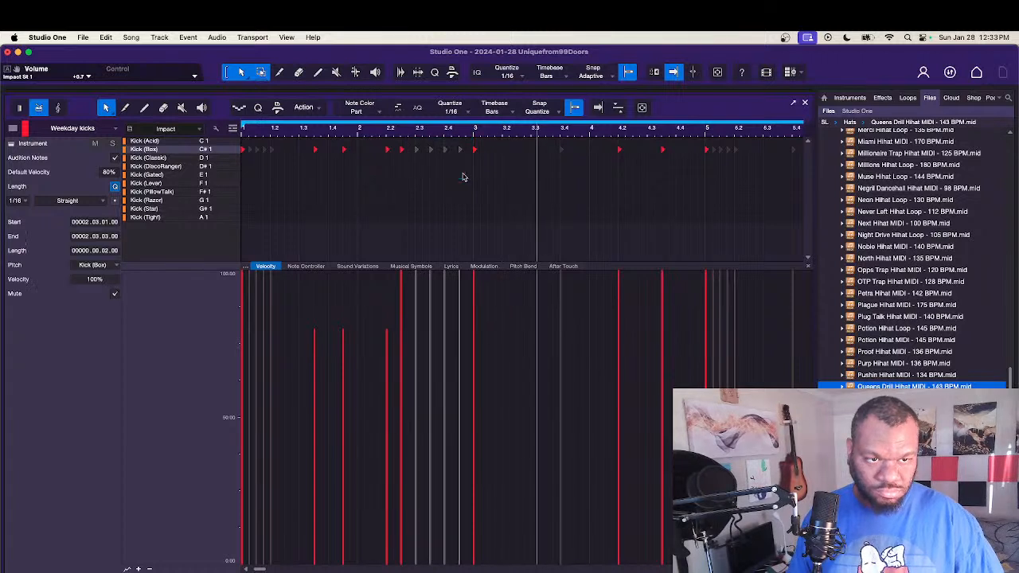
key(Delete)
drag(308, 160, 249, 149)
key(Delete)
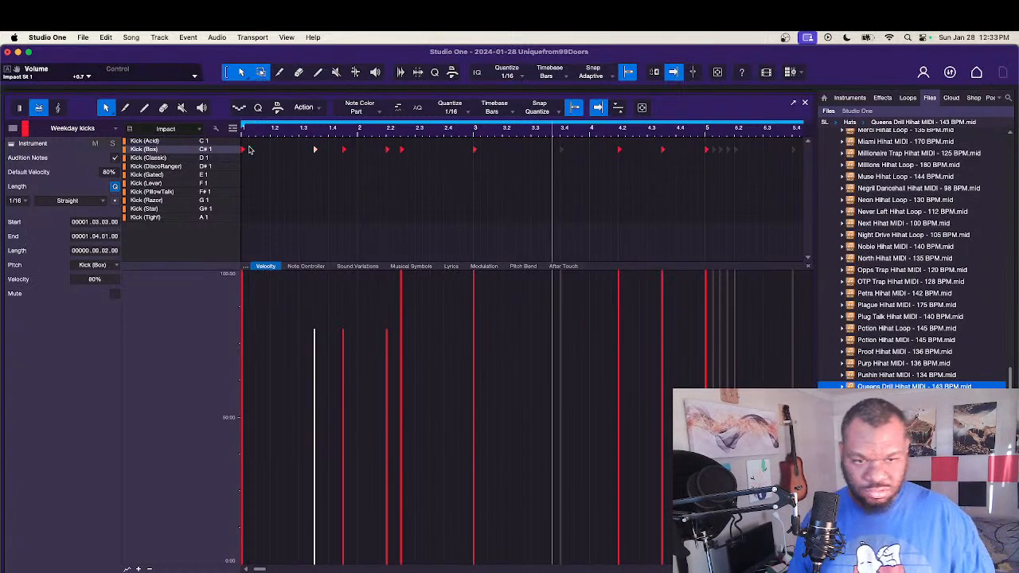
click(297, 199)
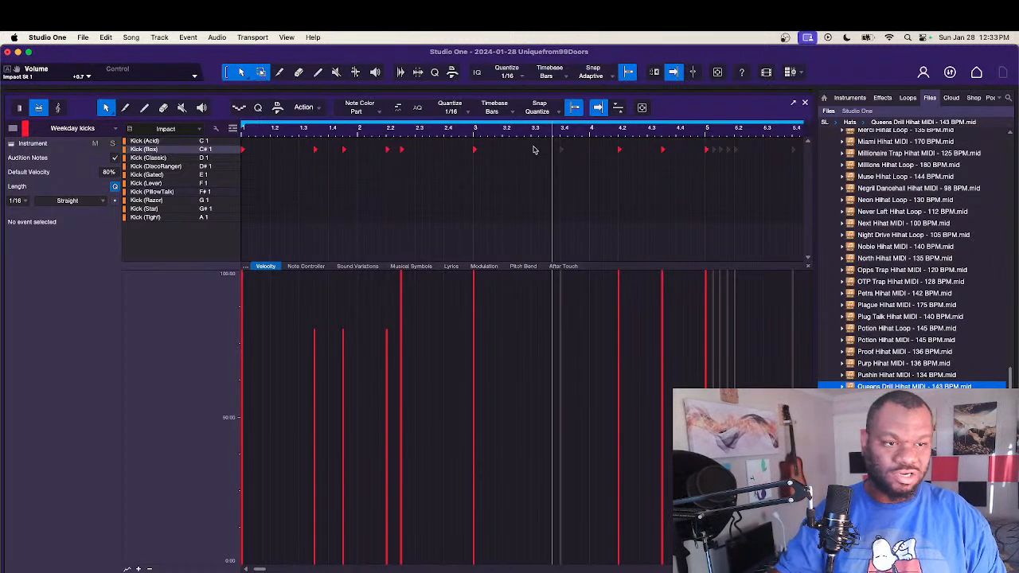
drag(612, 160, 612, 161)
key(Right)
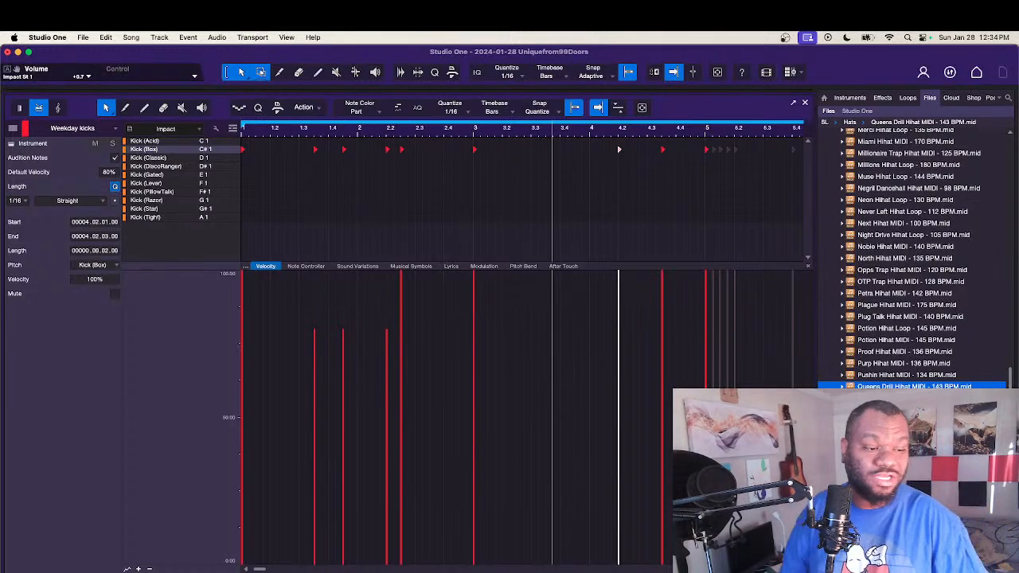
Step: Close the note editor and show the browser's list of favorite instruments
key(F2)
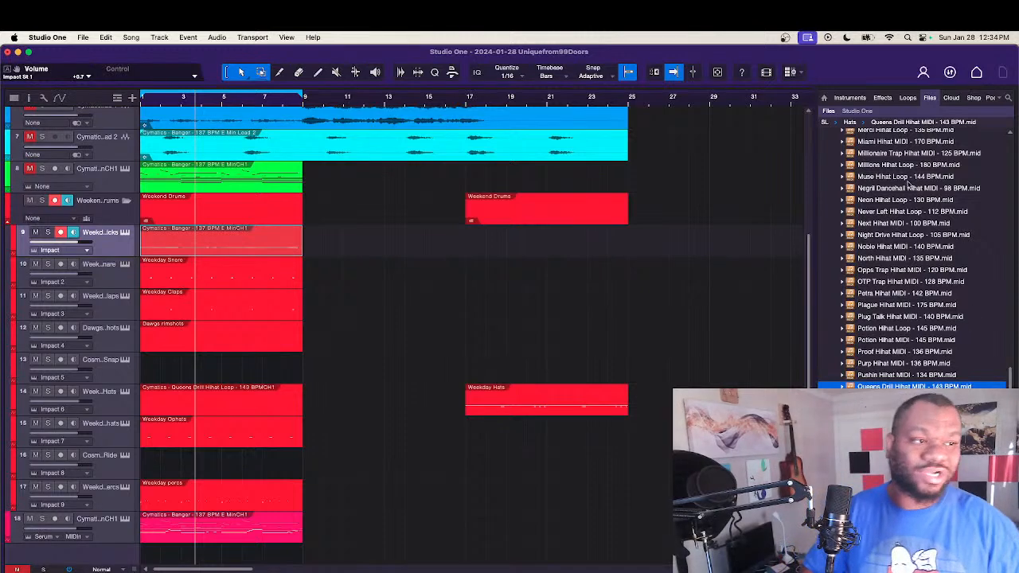
click(838, 99)
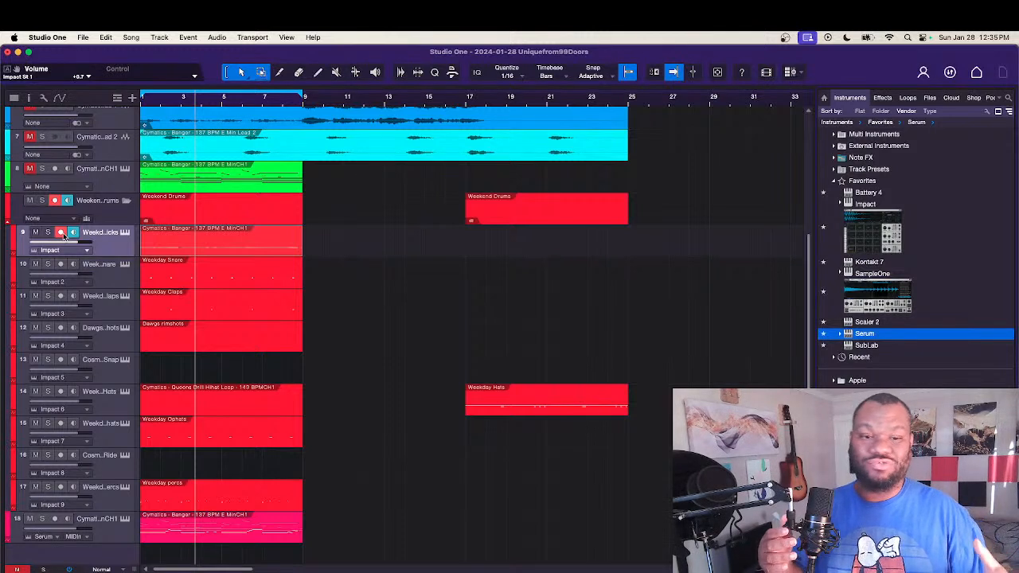
Step: Reopen the kick part and delete the muted notes in bar 5, keeping the hit at 5.1.1
double_click(192, 239)
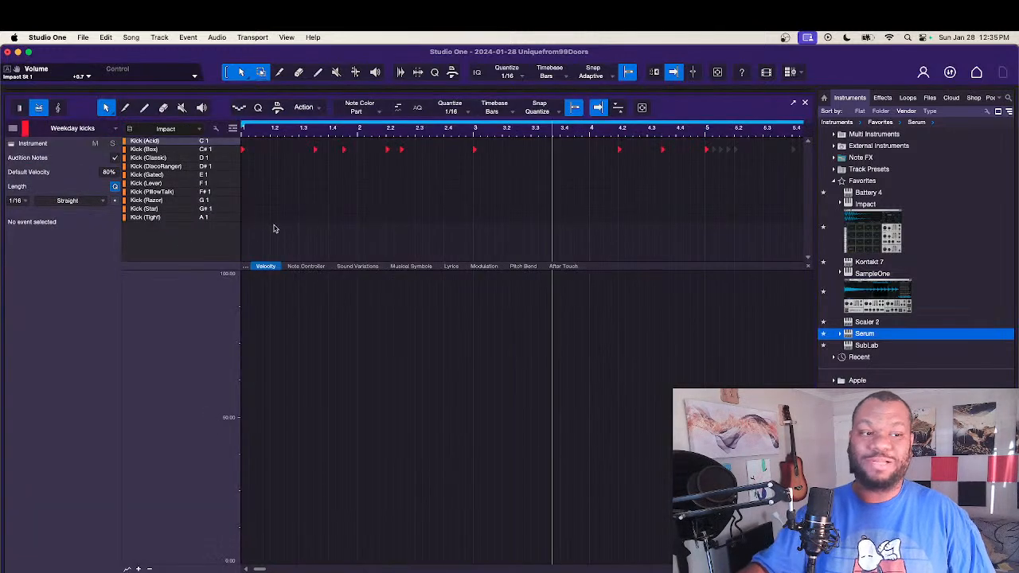
scroll(344, 210, right, 5)
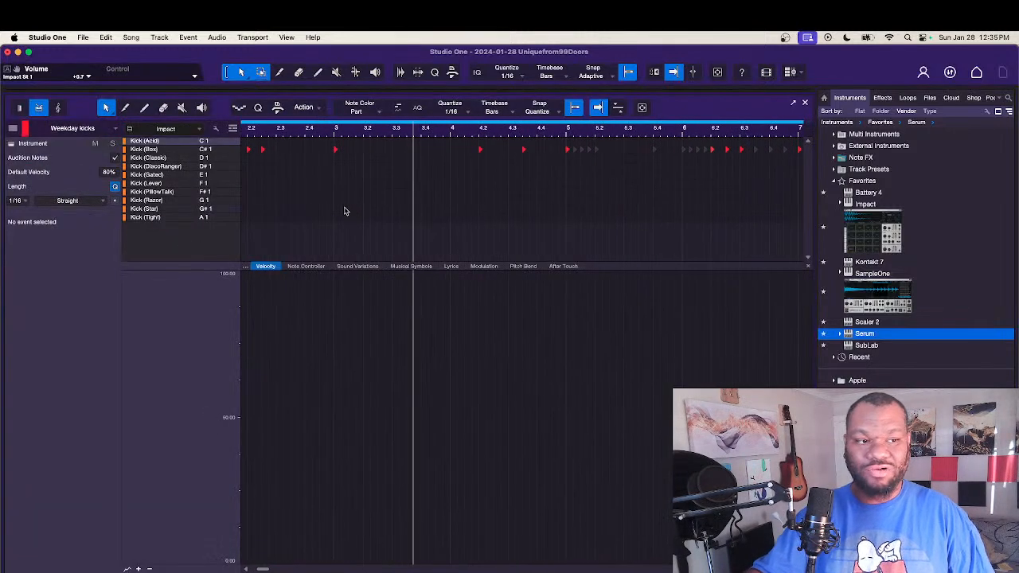
scroll(344, 211, right, 2)
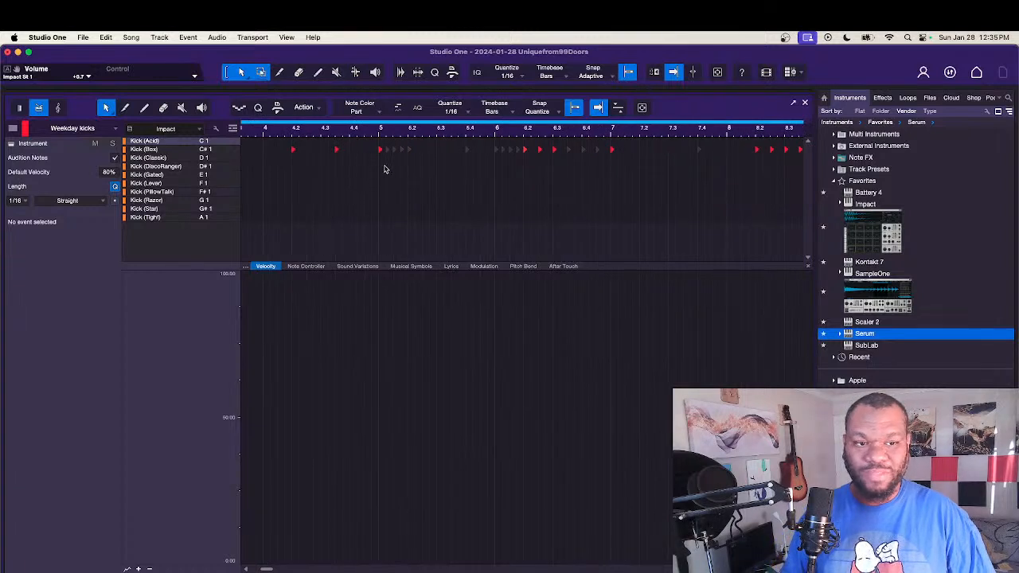
drag(482, 185, 383, 127)
key(Delete)
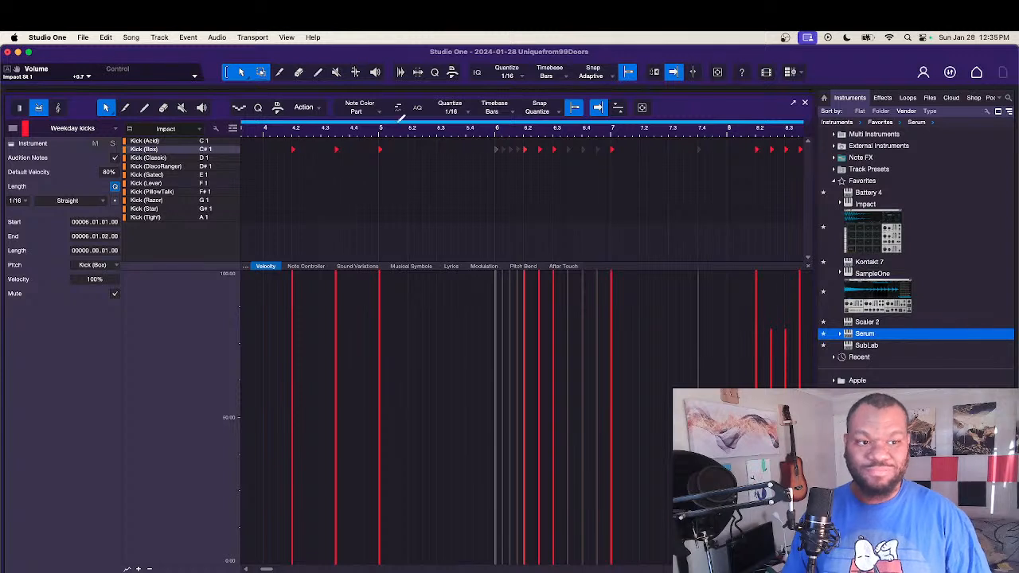
click(464, 158)
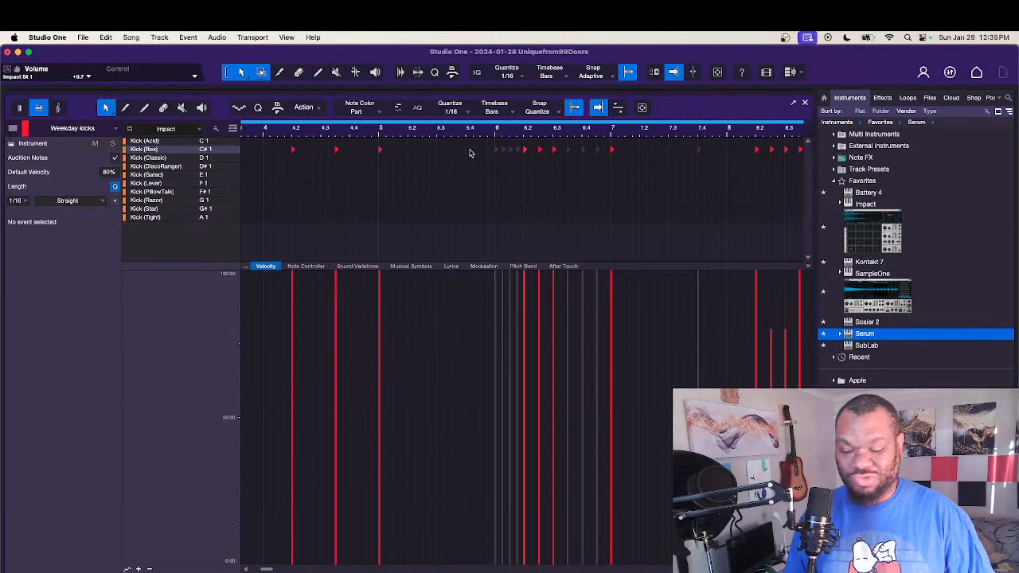
Step: Clear the muted notes in bar 6 and replace the kick at 6.2.1 with a new Kick (Box) hit
drag(466, 146, 525, 170)
key(Delete)
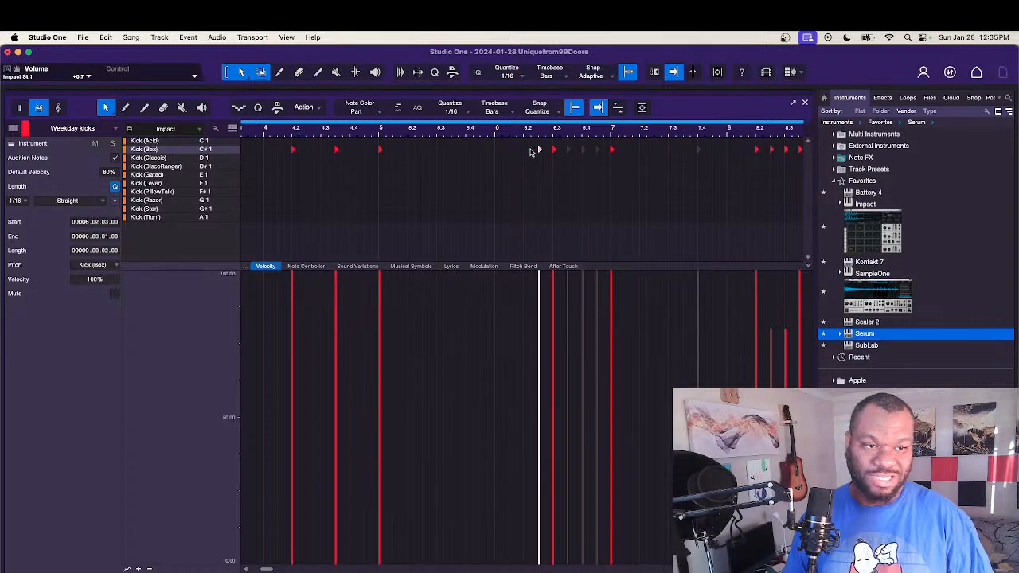
double_click(526, 151)
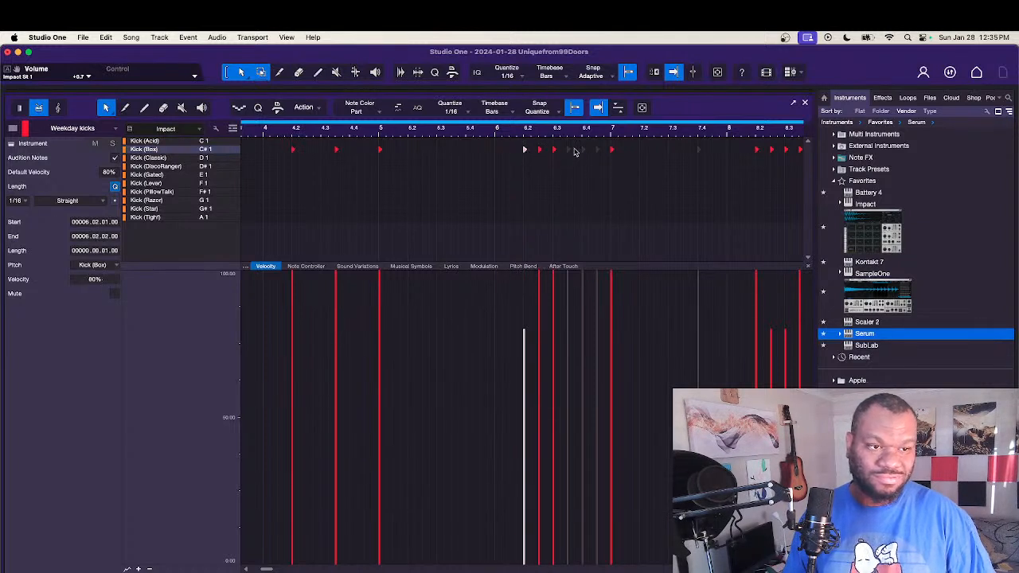
drag(561, 142, 600, 164)
key(Delete)
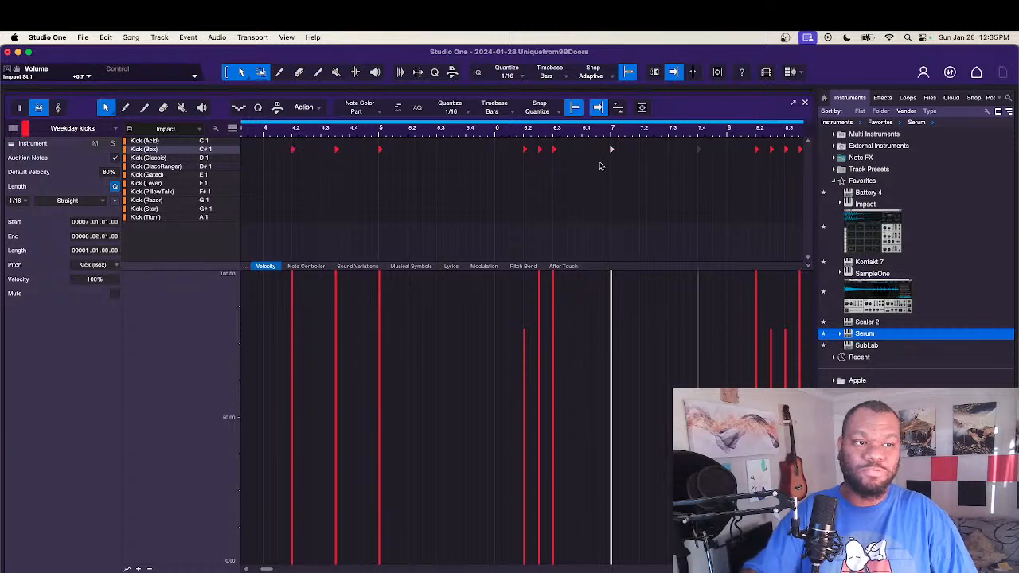
scroll(602, 166, right, 2)
click(601, 165)
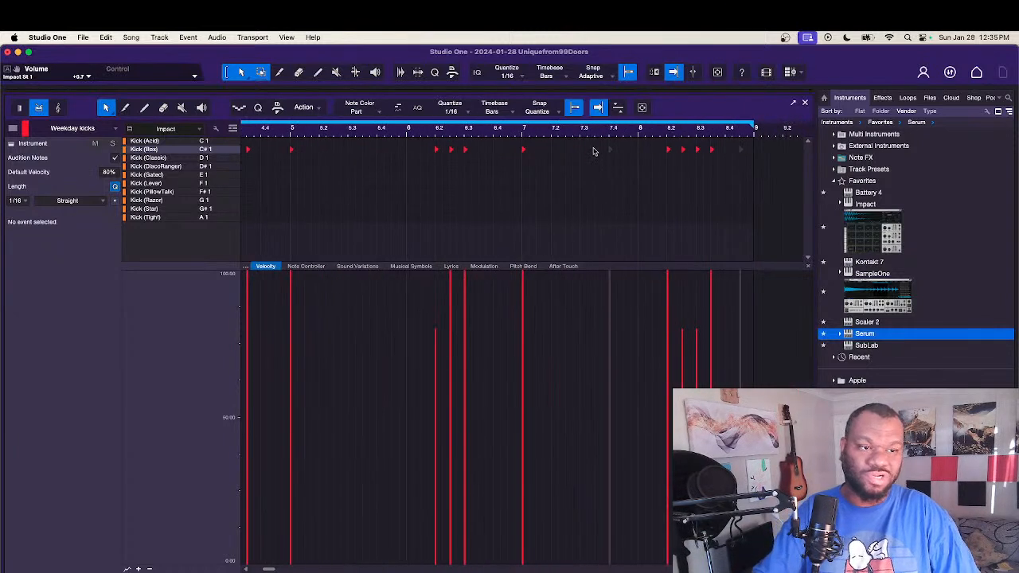
Step: Delete the remaining muted notes near the end of bars 7 and 8 in the kick part
drag(594, 149, 630, 153)
key(Delete)
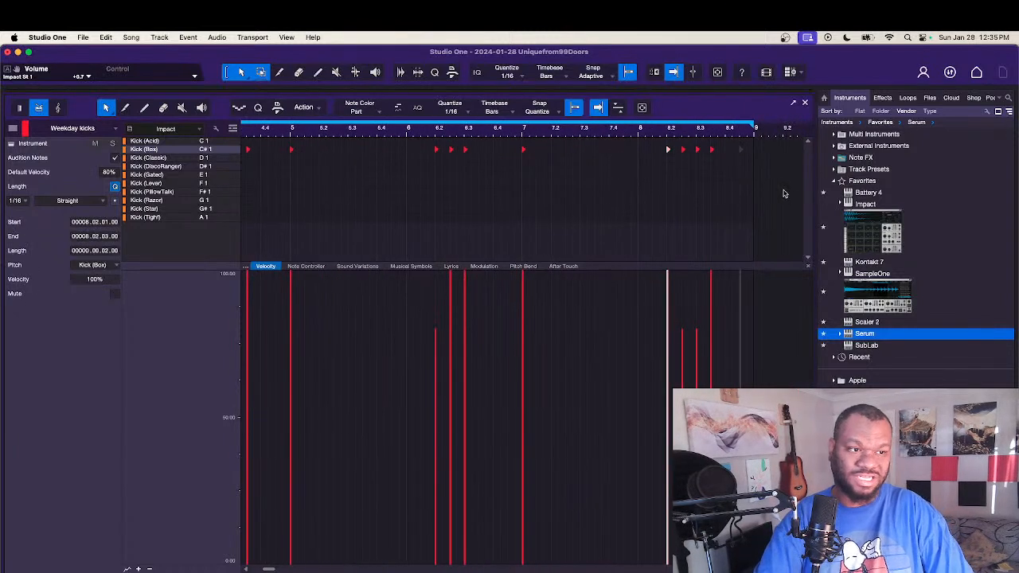
drag(738, 164, 734, 147)
key(Delete)
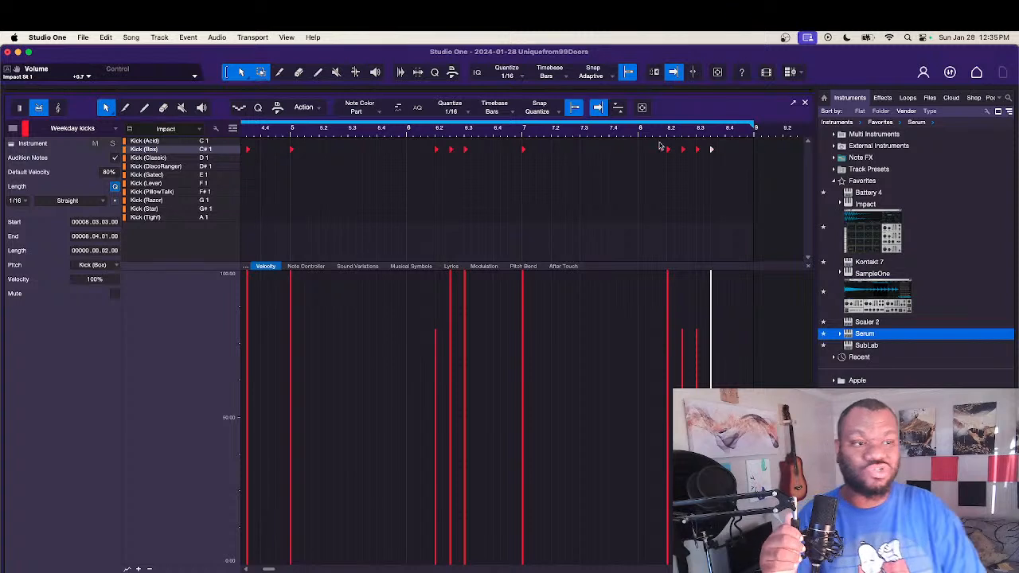
click(613, 183)
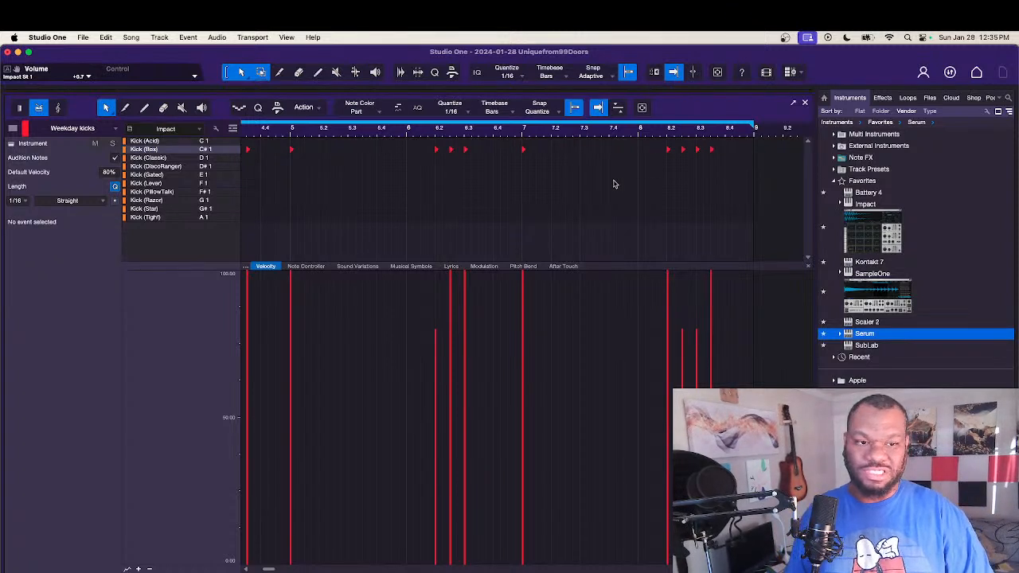
Step: Select every hit in the kick part and raise the velocities to 100%
scroll(615, 184, left, 10)
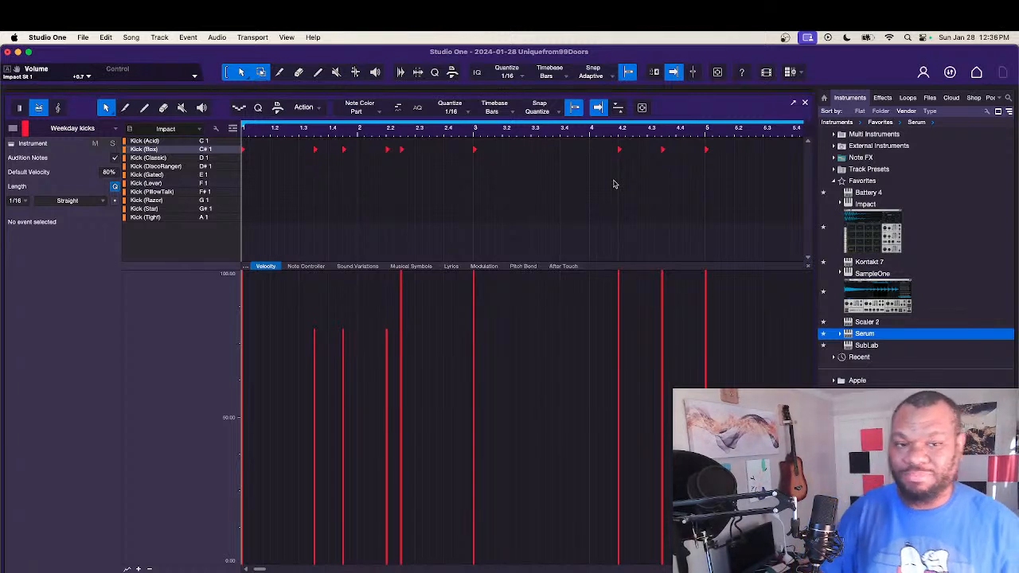
key(super+a)
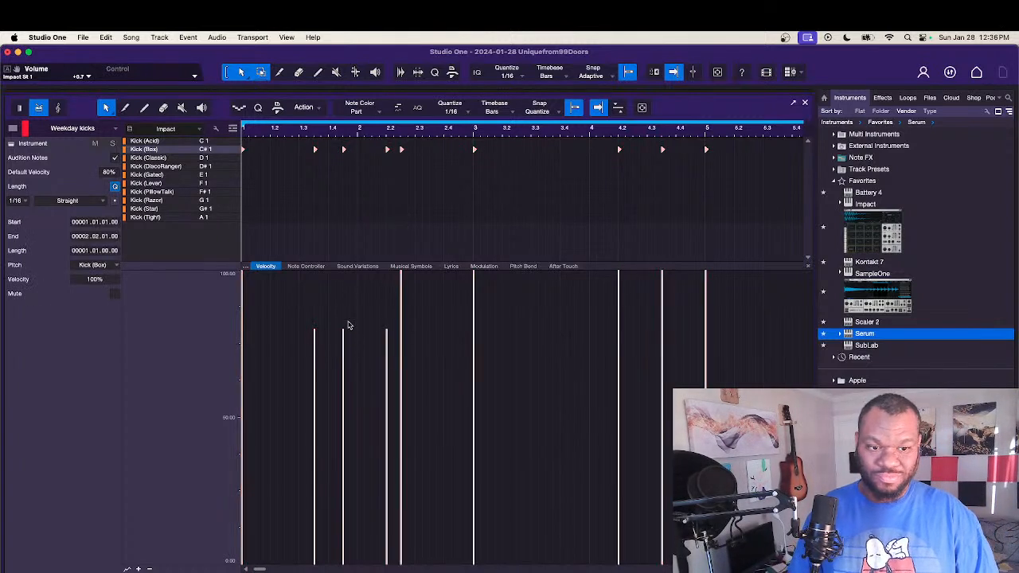
drag(343, 337, 371, 207)
click(372, 222)
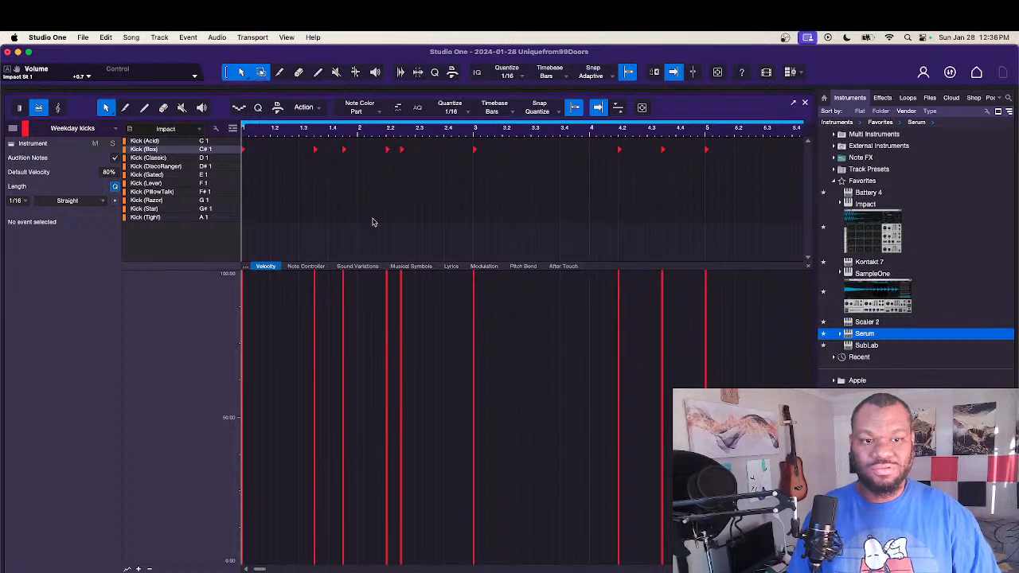
Step: Listen to the kick pattern from the start and add Kick (Box) hits at 3.2.2 and 3.2.3
key(space)
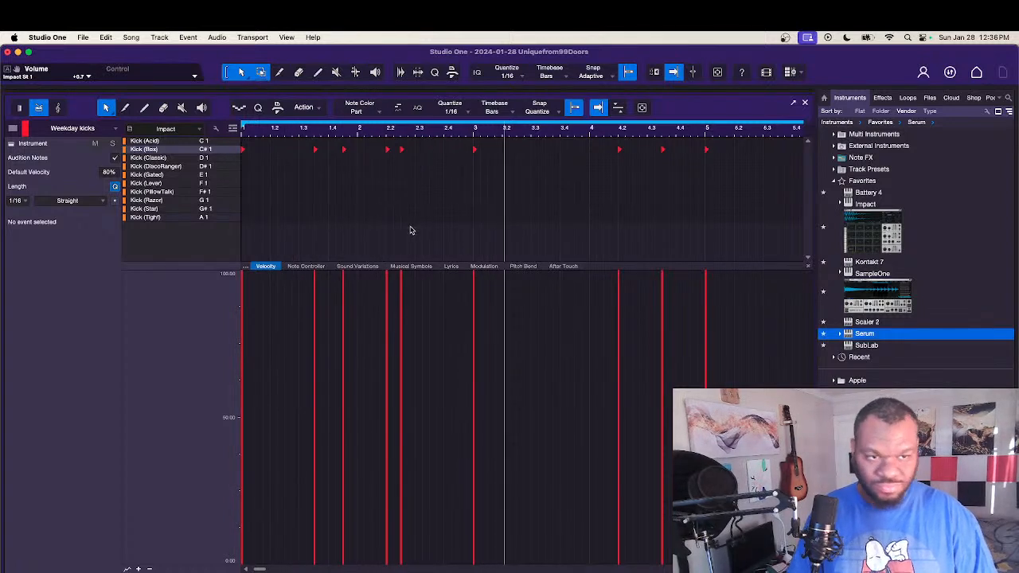
key(space)
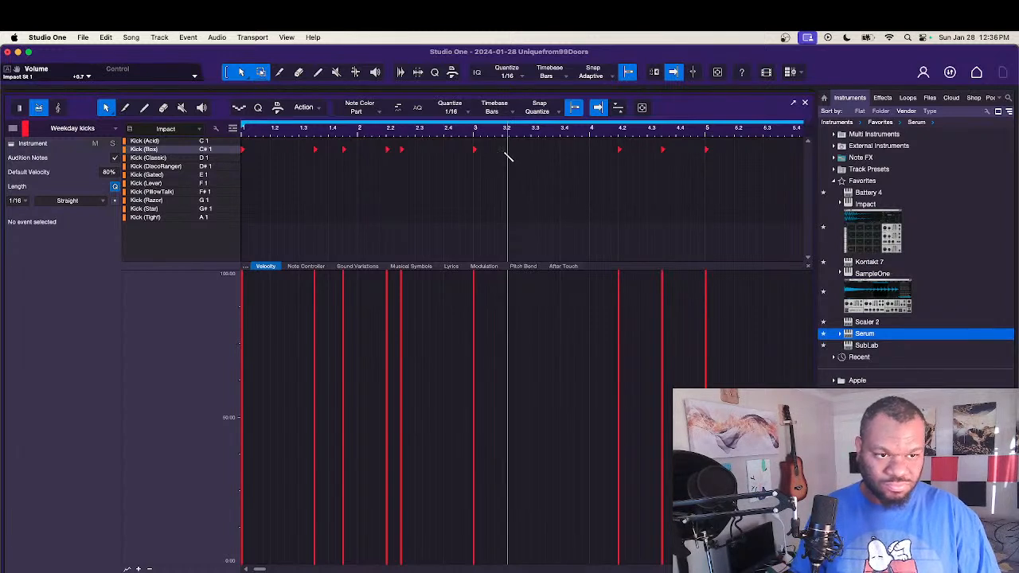
key(space)
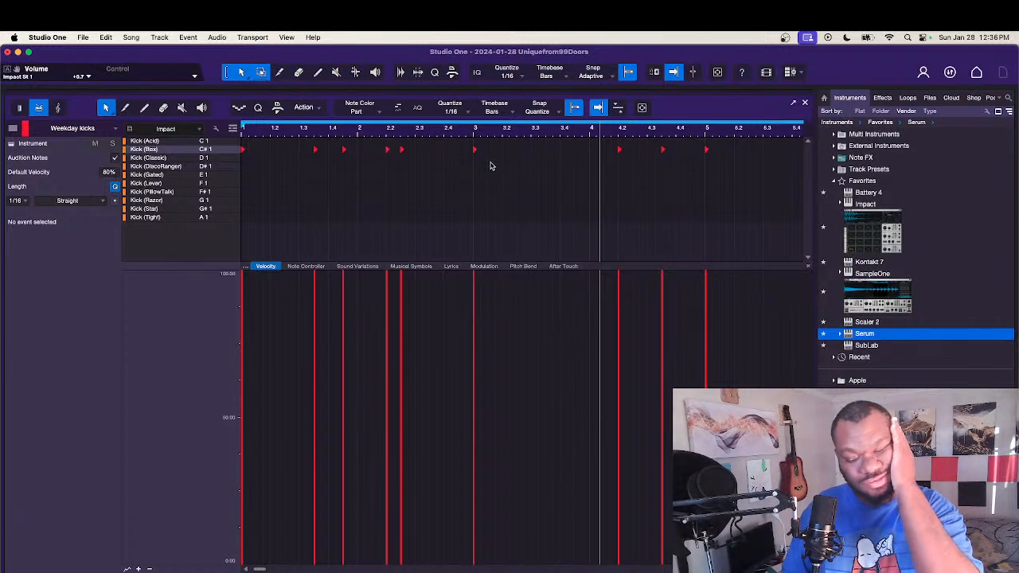
key(comma)
key(space)
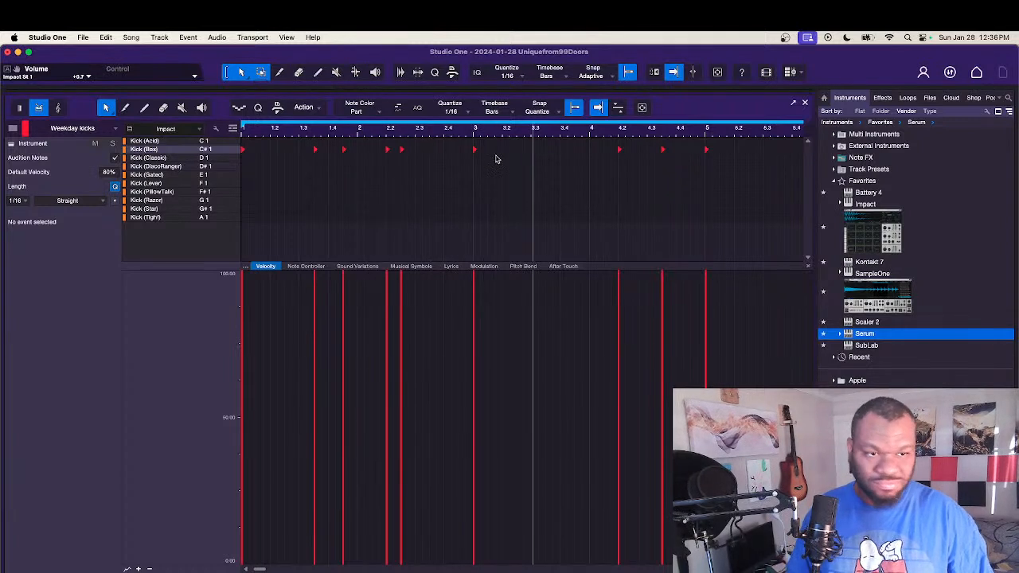
click(510, 150)
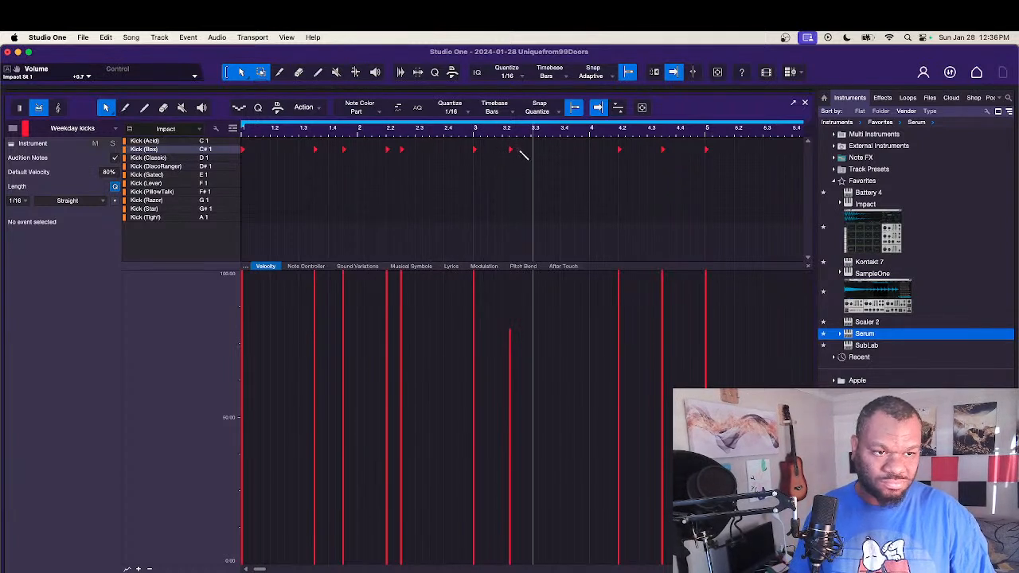
click(518, 150)
key(space)
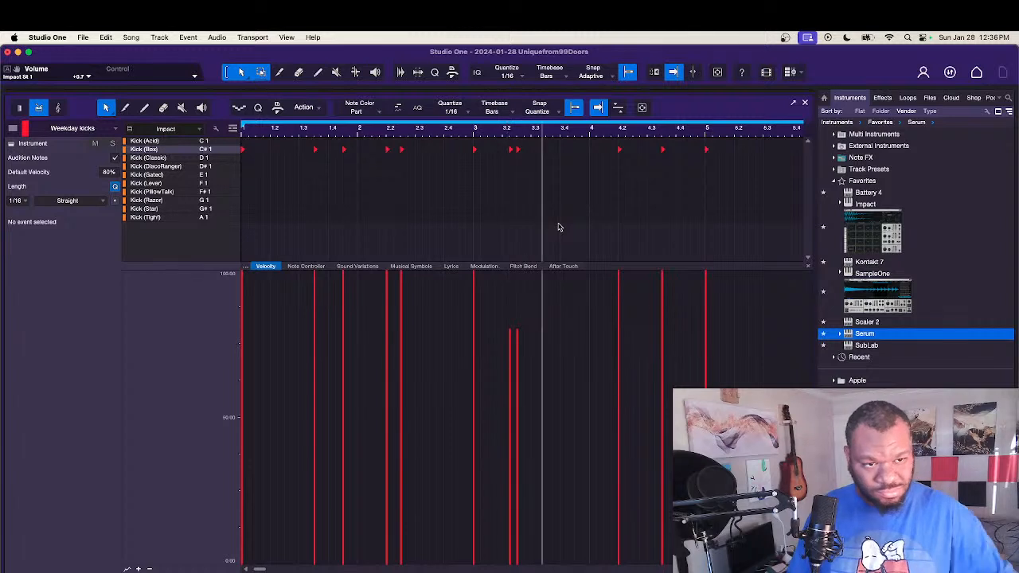
Step: Try the 3.2.2 kick at 3.2.4 during playback, and move it back to 3.2.2
key(space)
drag(510, 151, 525, 151)
key(space)
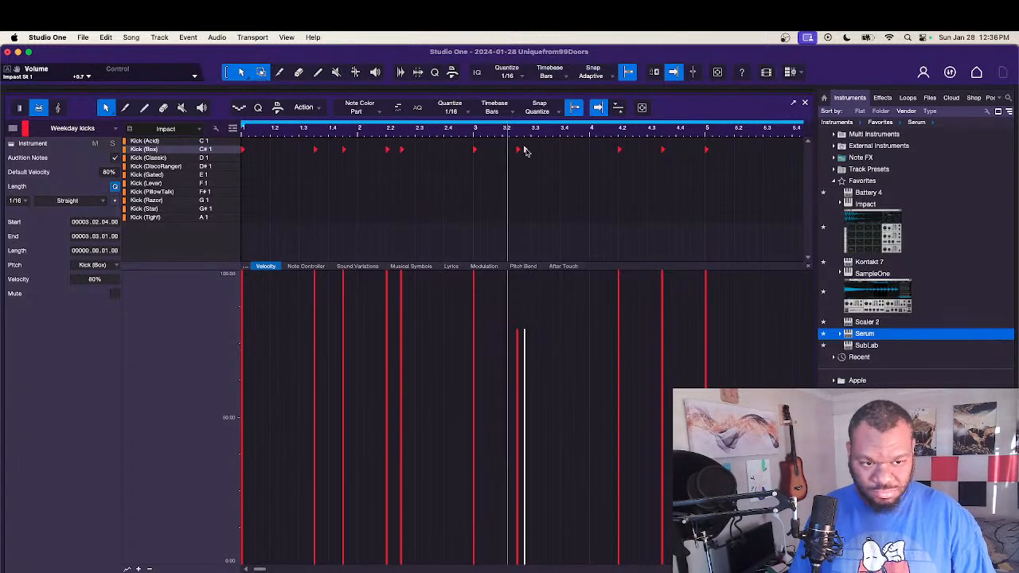
drag(525, 153, 512, 154)
key(space)
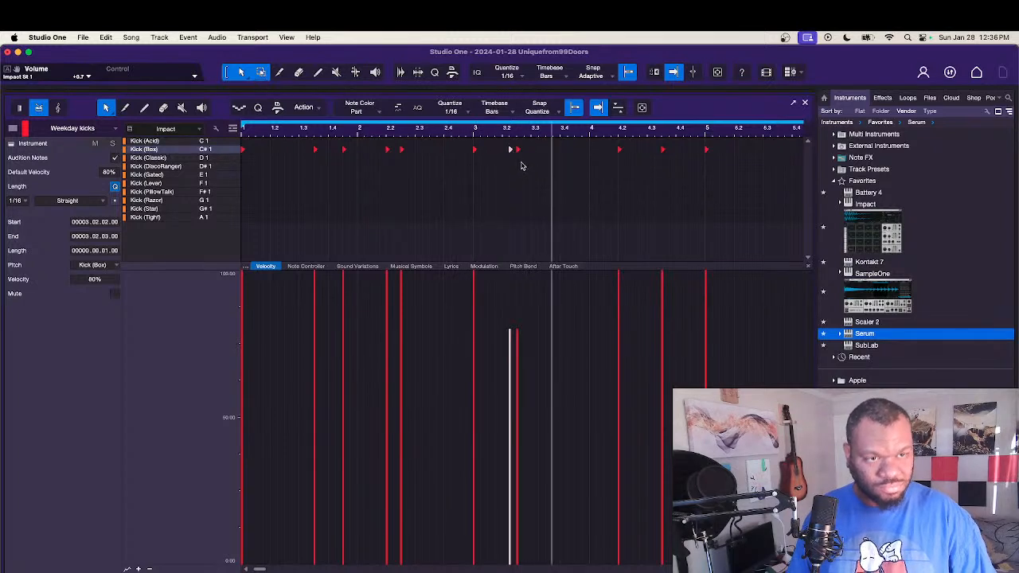
Step: Play back bar 3 and add further Kick (Box) hits at 3.3.3 and 3.4.3
key(space)
key(space)
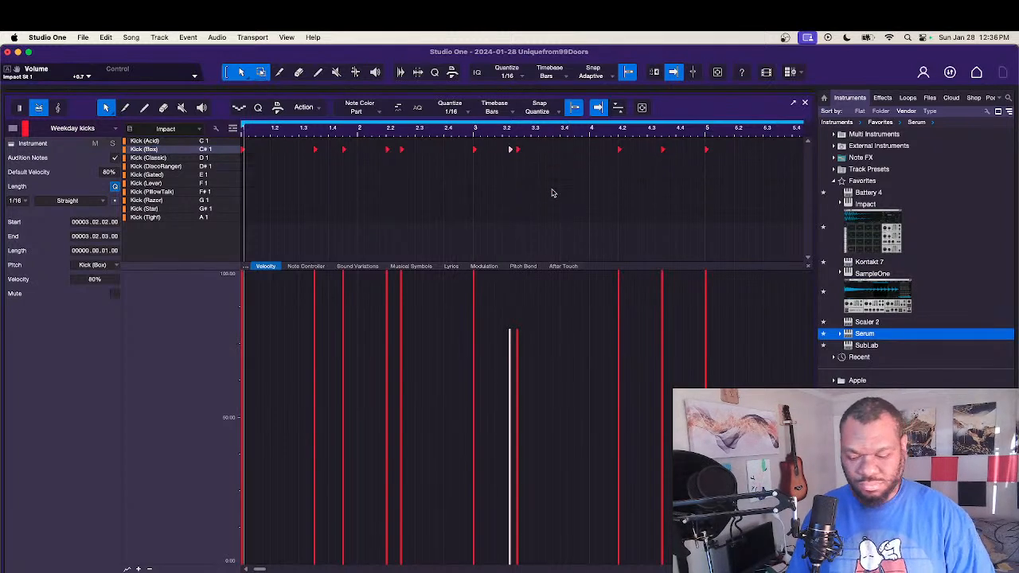
click(547, 150)
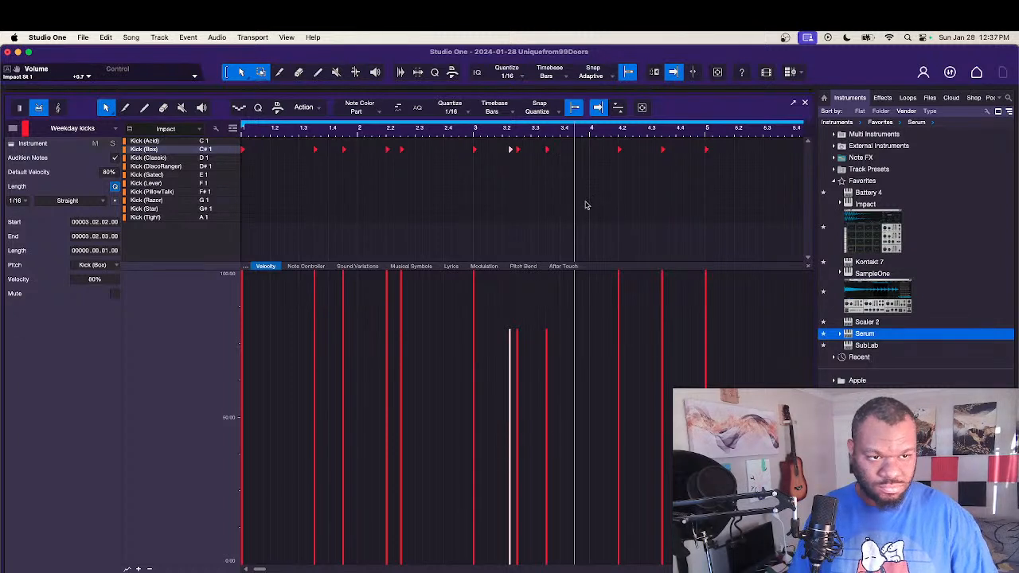
key(space)
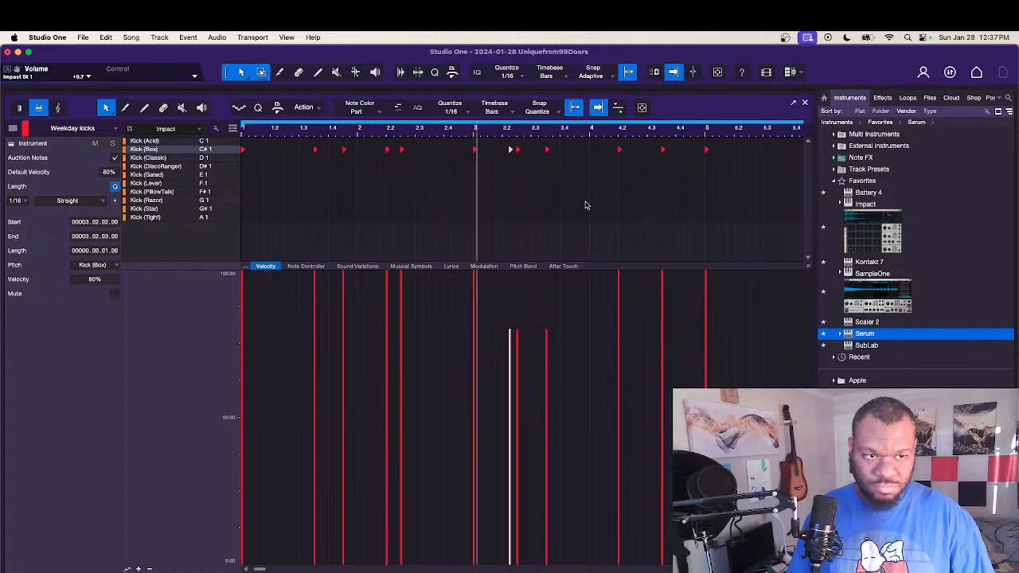
click(575, 150)
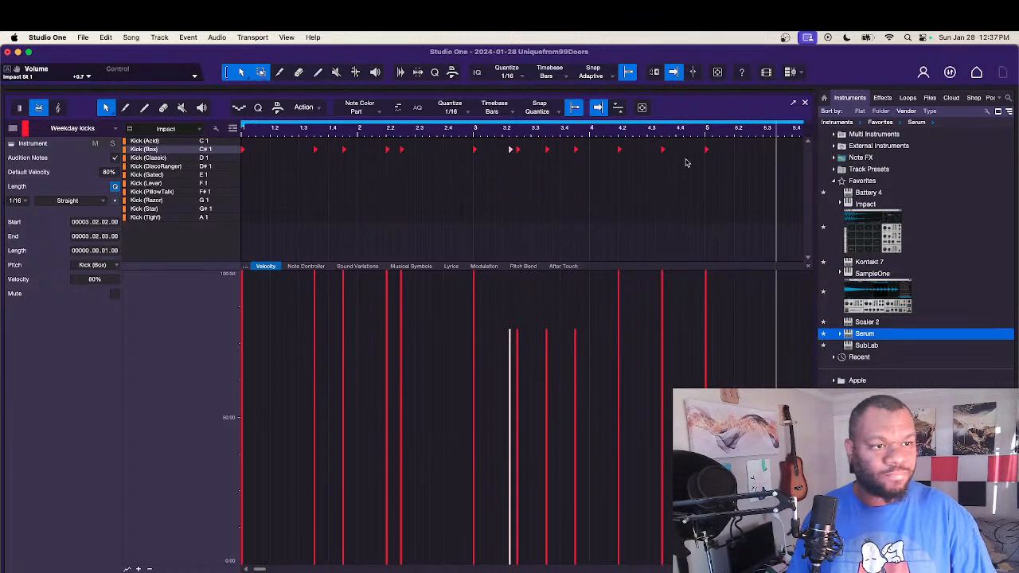
Step: Copy the kick hits of bars 1–4 to bars 5–8 on the Kick (Classic) row, placing those at 5.3.3 and 5.4.3 on Kick (Box)
key(w)
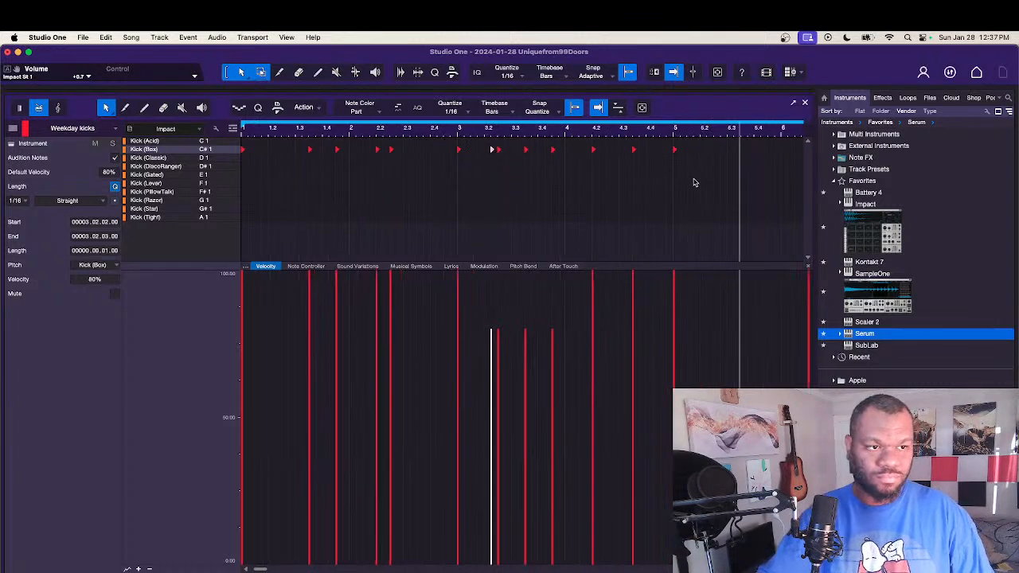
click(631, 216)
key(w)
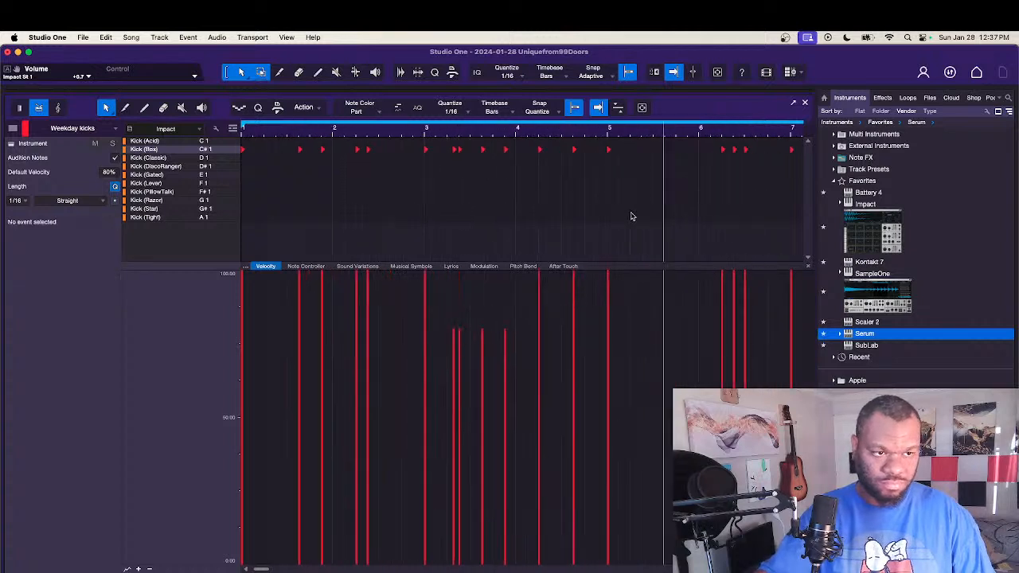
key(w)
key(w)
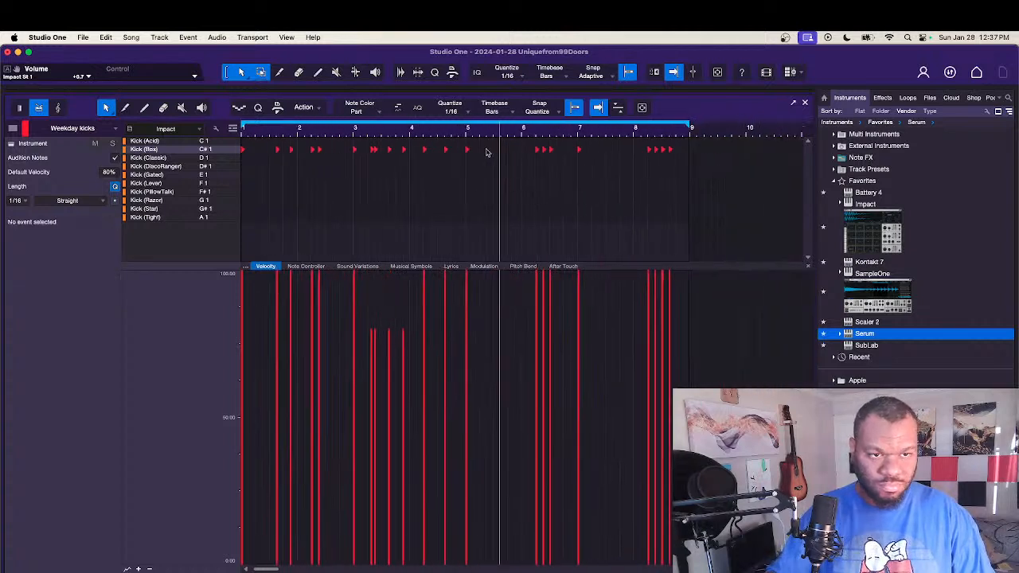
drag(459, 140, 242, 191)
drag(243, 150, 503, 150)
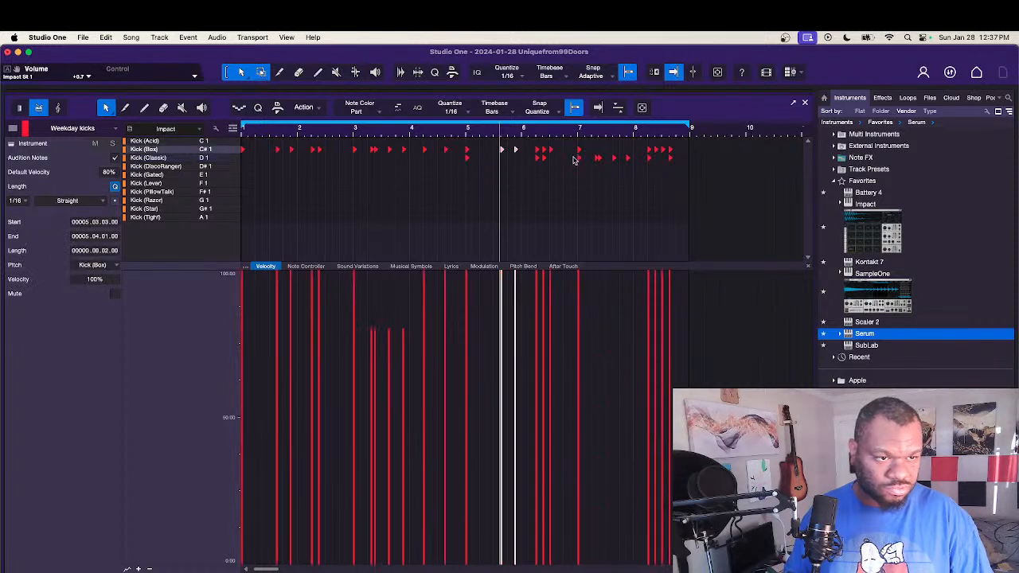
Step: Move the copied bar 7 hits from beat 2 onward to Kick (Box) and delete the leftover Kick (Classic) copies
mouse_move(589, 147)
mouse_down()
mouse_move(631, 169)
mouse_move(597, 152)
mouse_up()
drag(454, 188, 683, 162)
key(Delete)
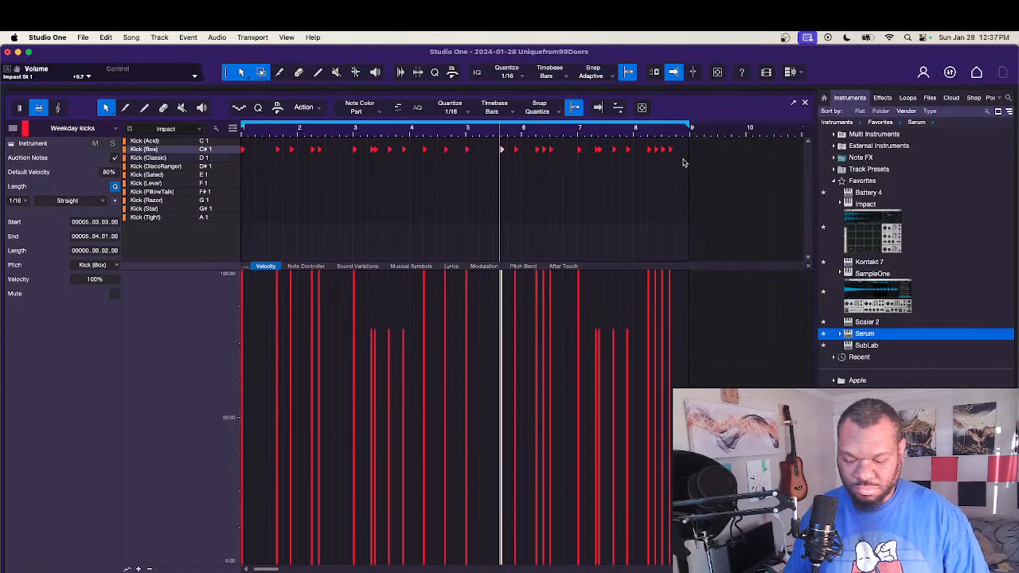
Step: Play the full kick pattern from the start and raise all hits to 100% velocity
key(comma)
key(space)
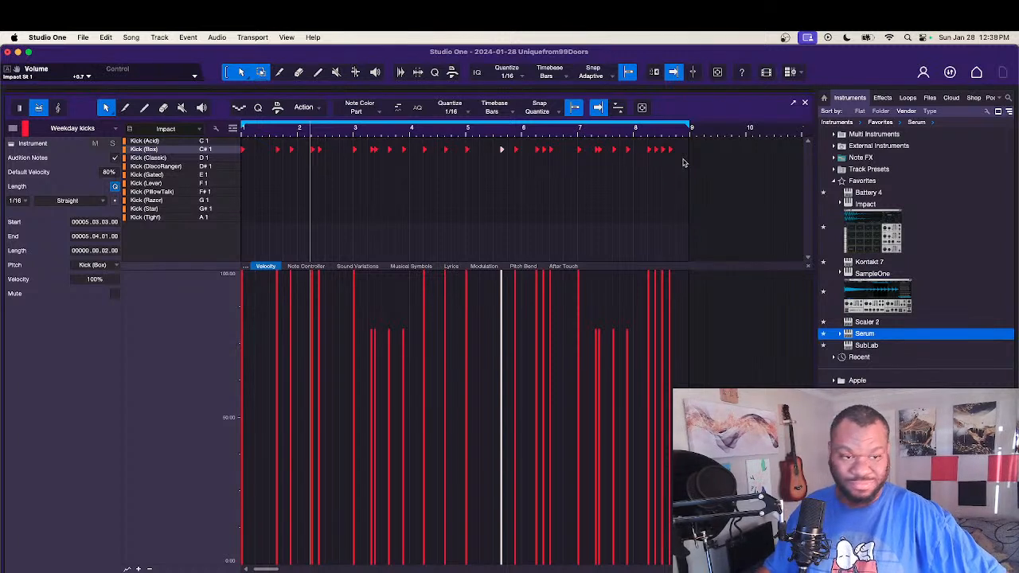
key(space)
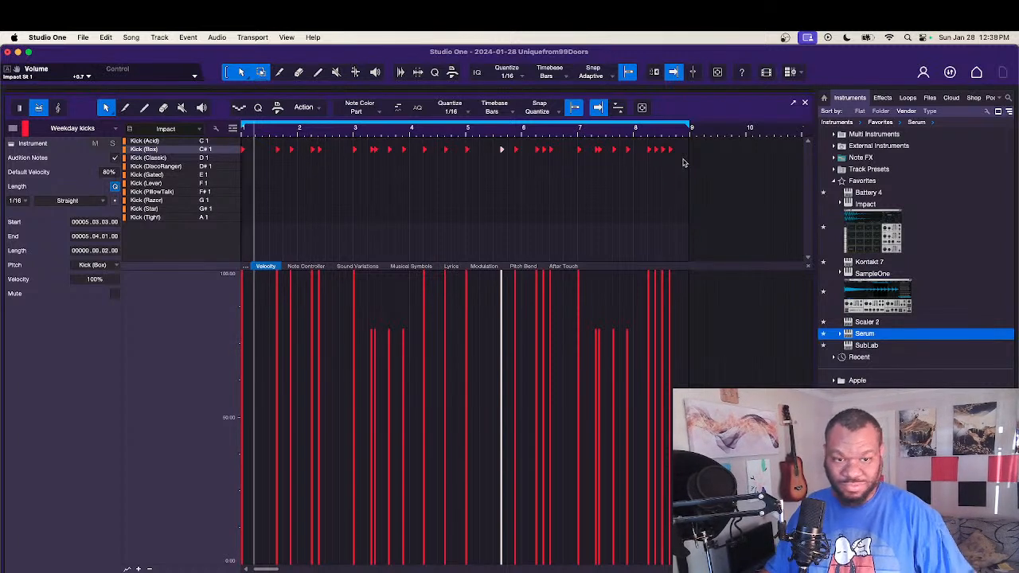
click(414, 195)
key(super+a)
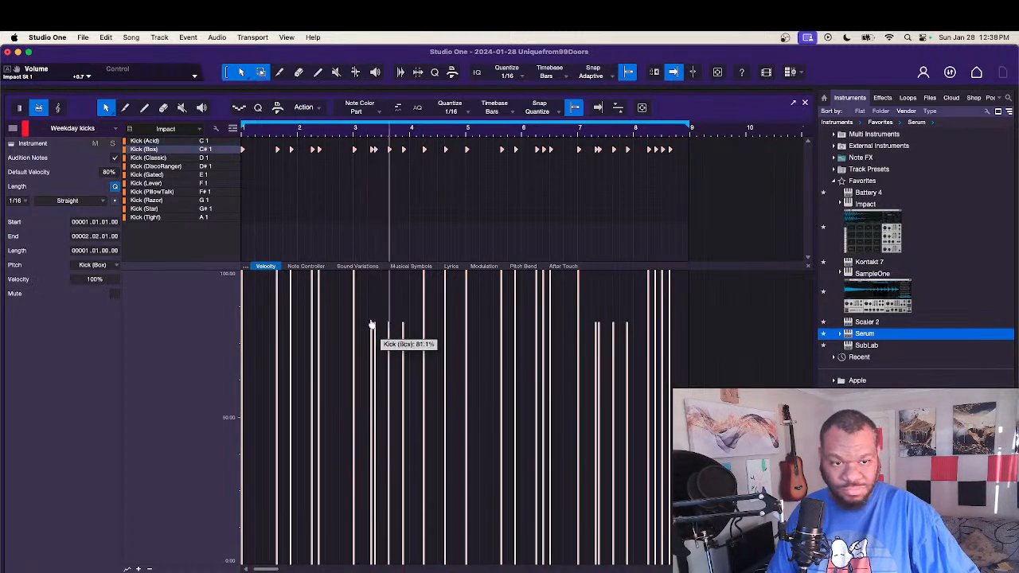
click(402, 227)
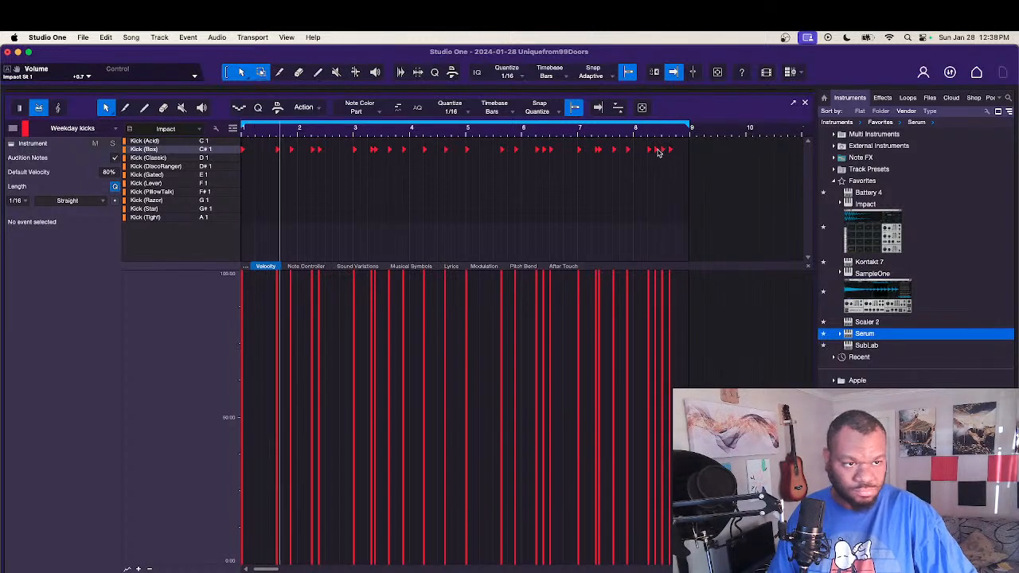
Step: Remove the kicks at 8.2.3 and 8.3.3 and add a three-hit Kick (Box) roll at 8.4.1, 8.4.2 and 8.4.3
click(660, 150)
drag(669, 152, 689, 151)
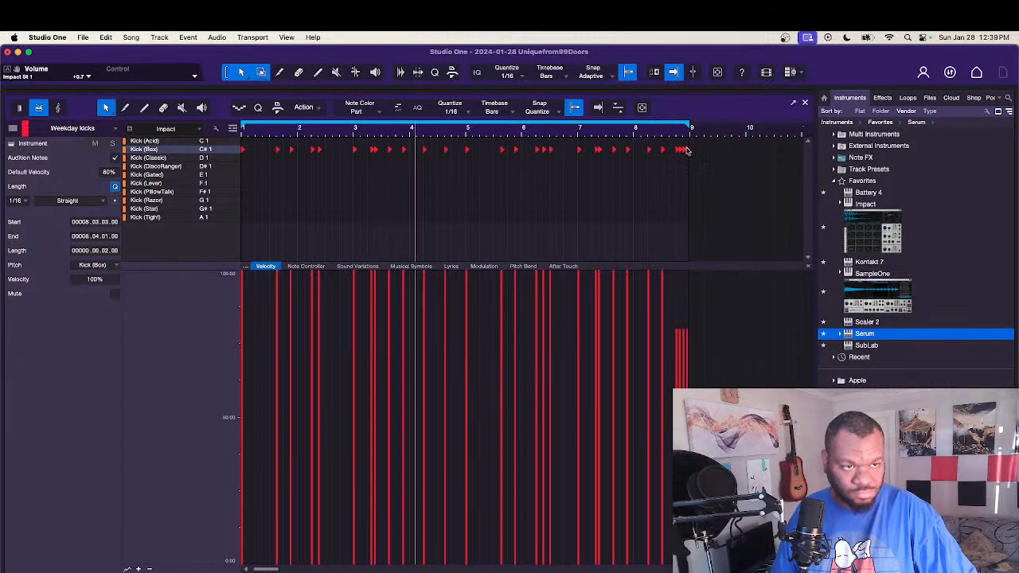
click(660, 191)
click(689, 155)
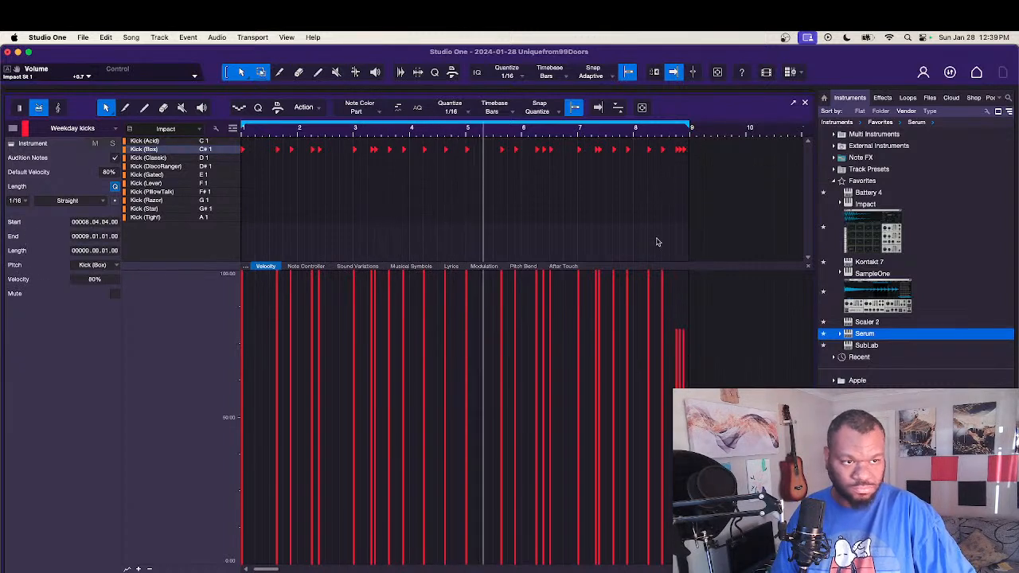
key(Delete)
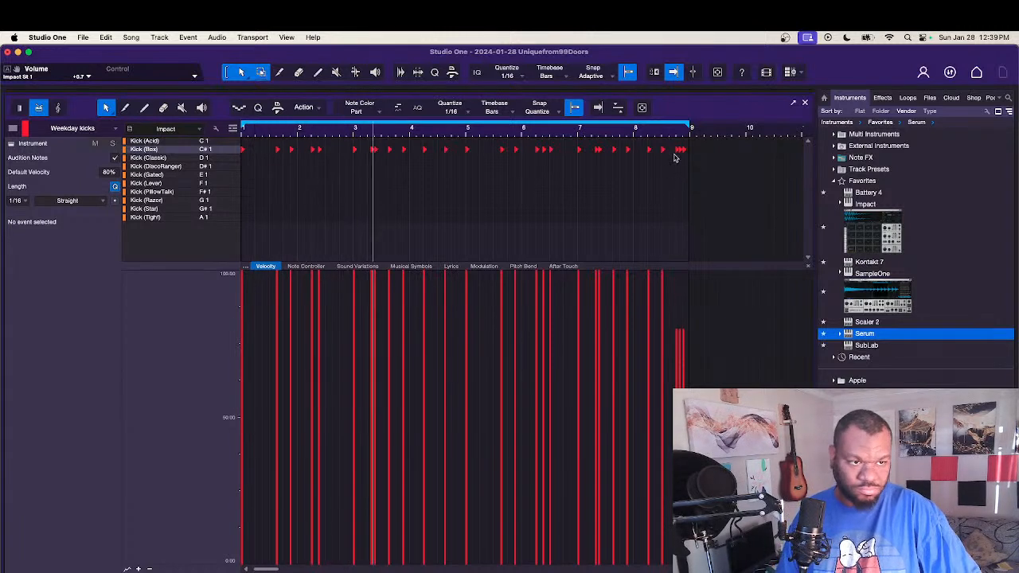
Step: Slightly lower the velocity of the three roll hits at the end of bar 8 and close the note editor
drag(675, 163, 700, 147)
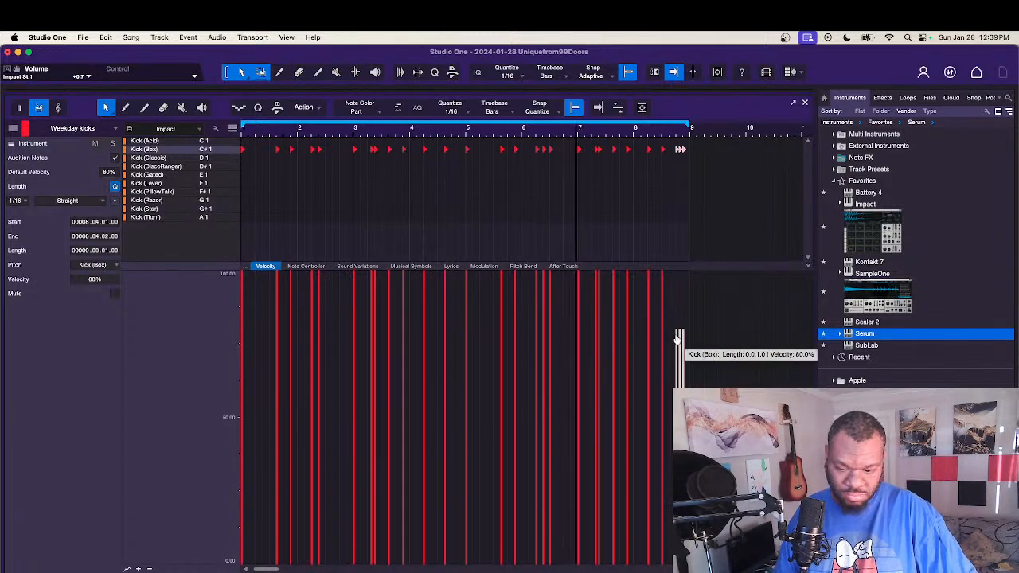
drag(677, 341, 676, 344)
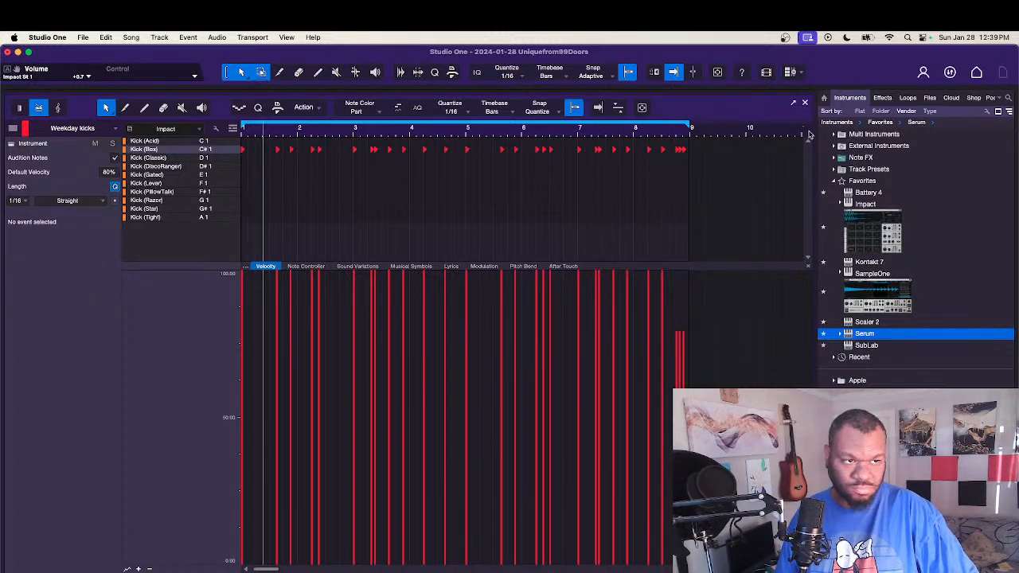
click(805, 103)
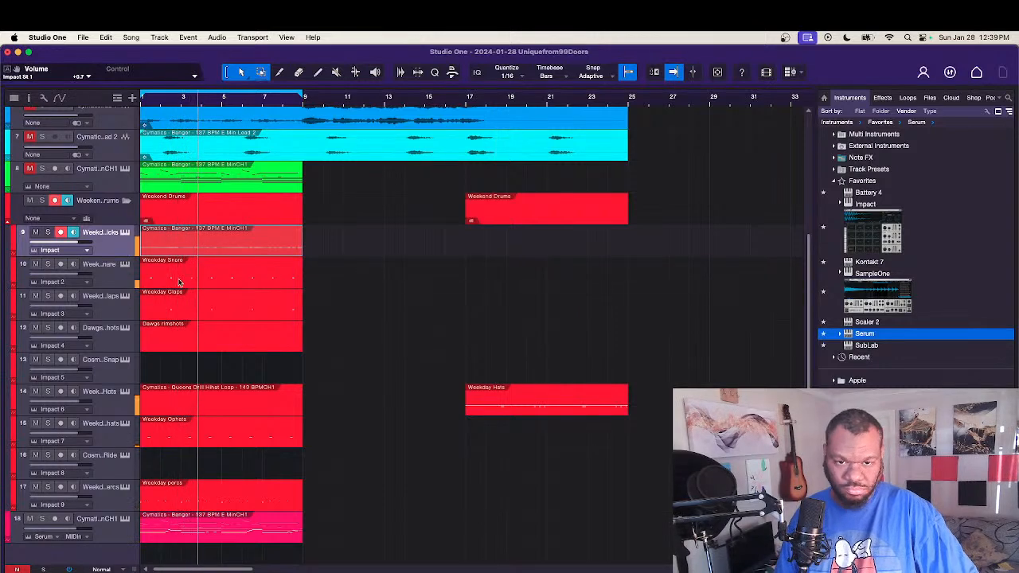
Step: Copy the kick part to bar 9 on the weekday percs track
drag(165, 246, 330, 497)
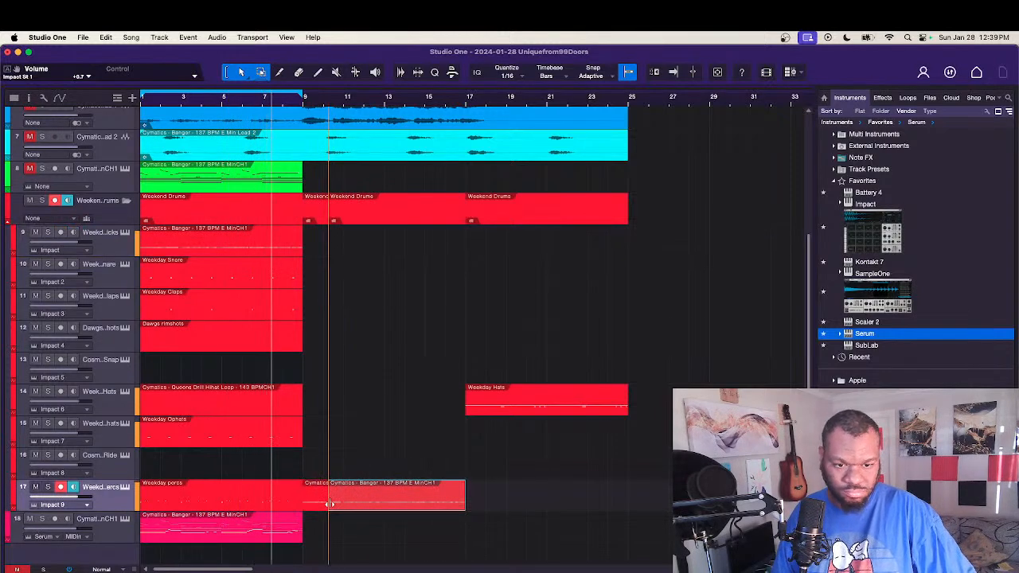
key(space)
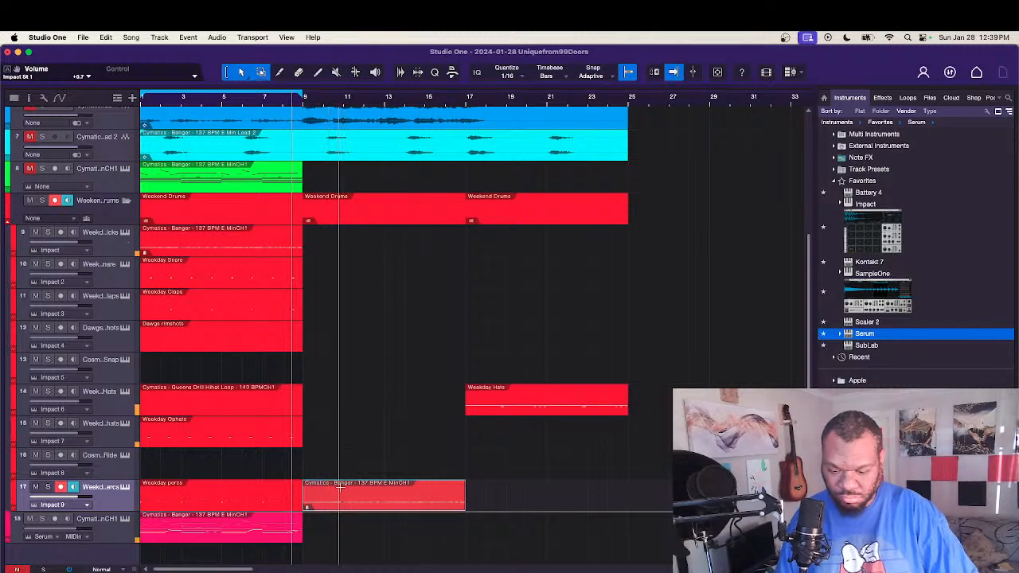
Step: Try to move the copied kick notes from bar 9 to bar 1 on the Percussion (TomMid) row
double_click(320, 506)
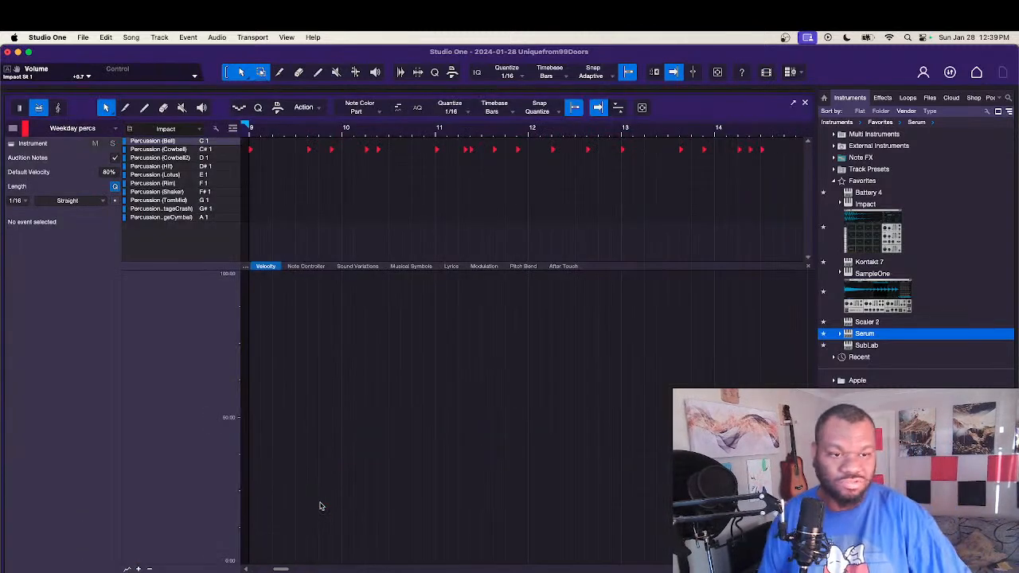
scroll(315, 235, down, 8)
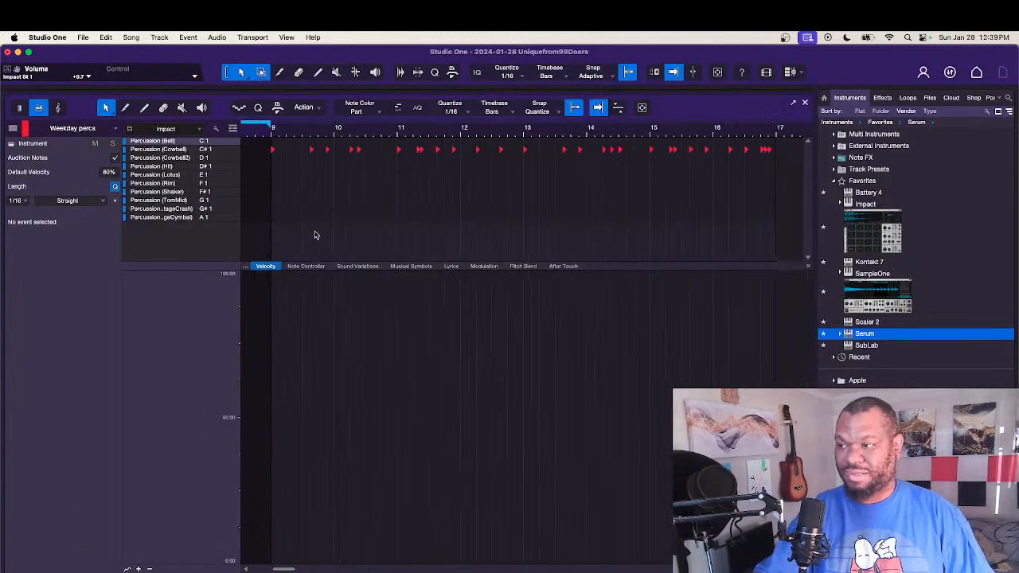
scroll(316, 234, left, 5)
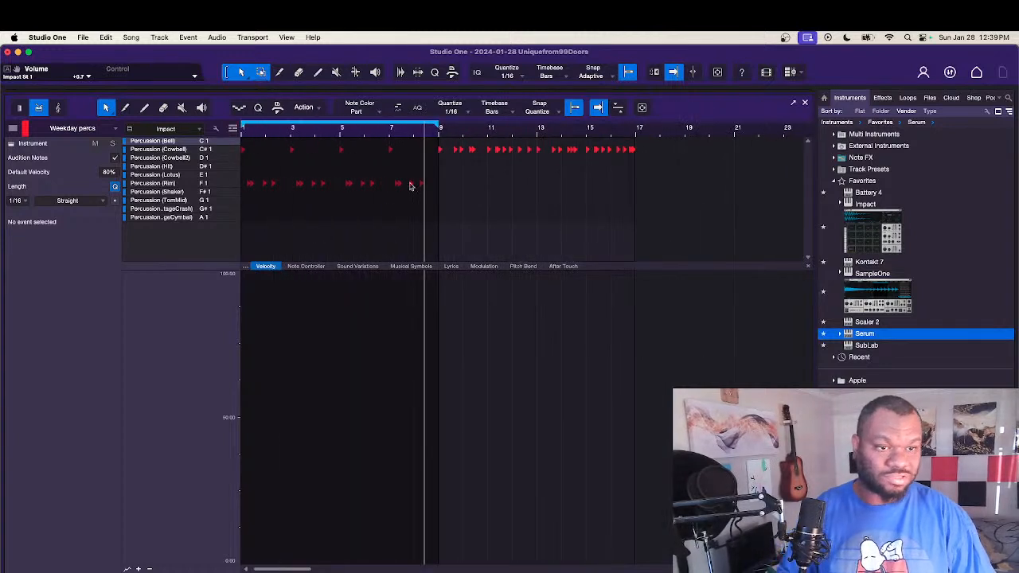
drag(431, 146, 650, 172)
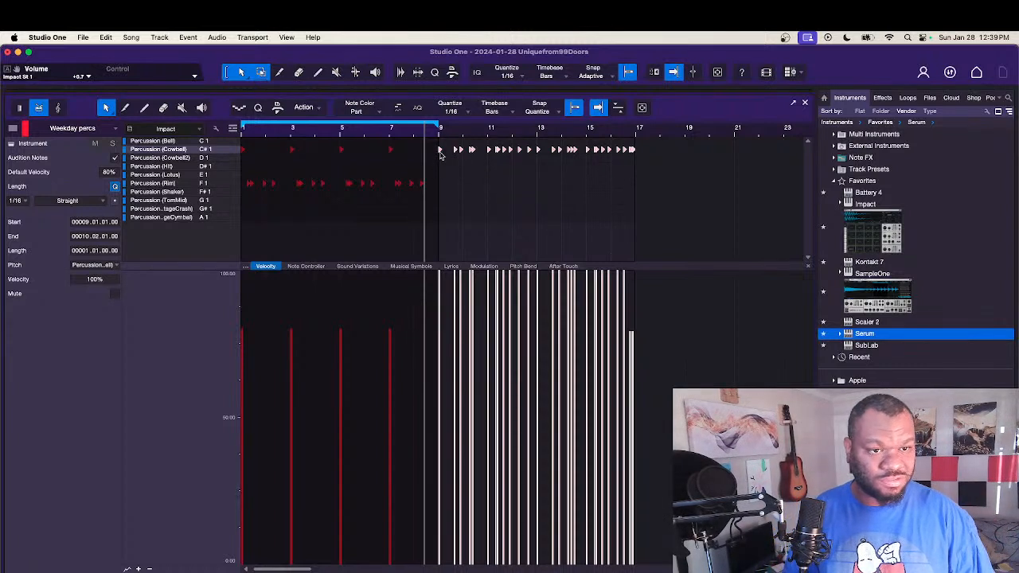
drag(439, 154, 273, 167)
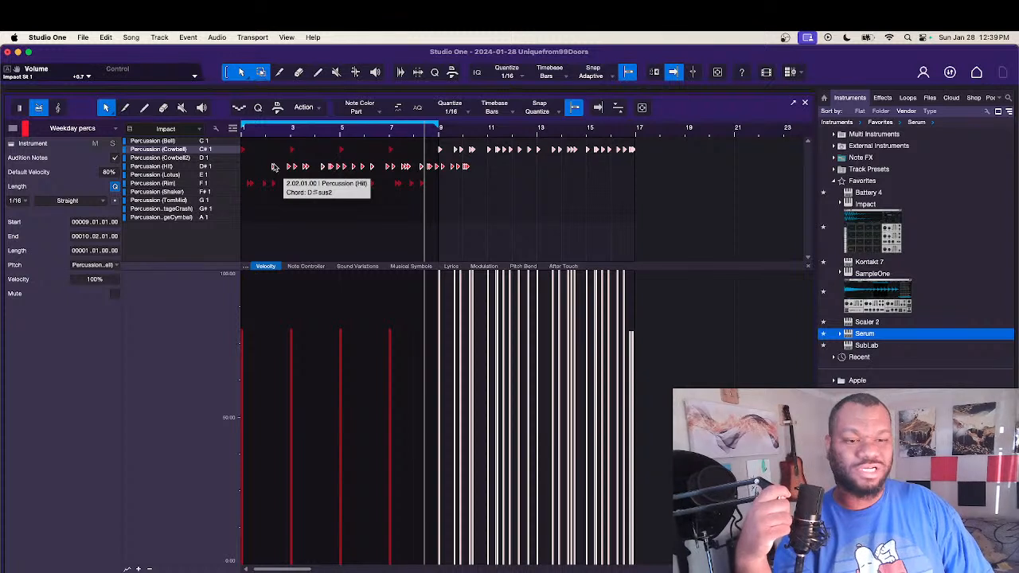
drag(273, 167, 243, 204)
click(273, 214)
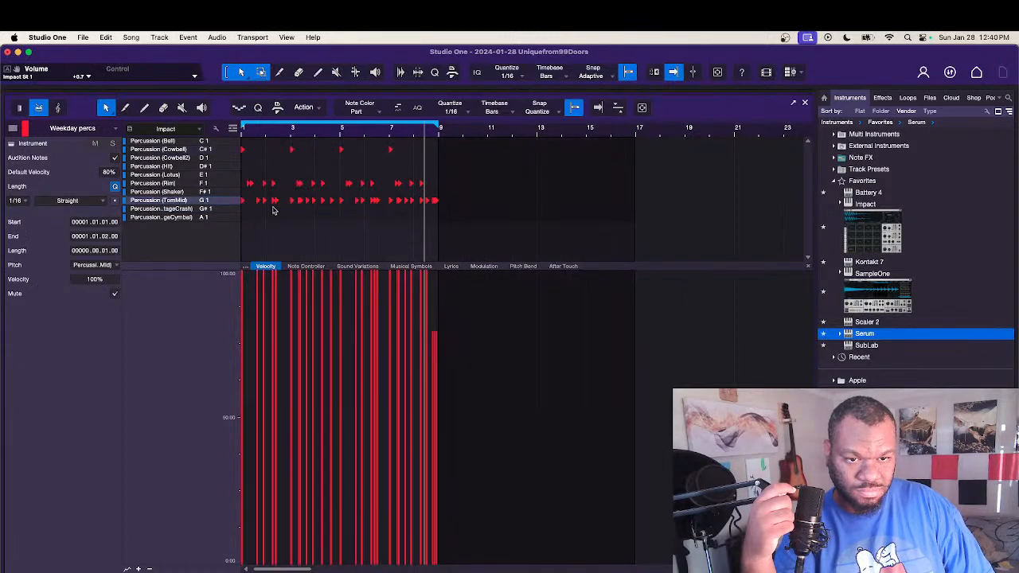
Step: Delete the three Percussion (TomMid) hits in bar 1 and play the pattern from the start
click(266, 213)
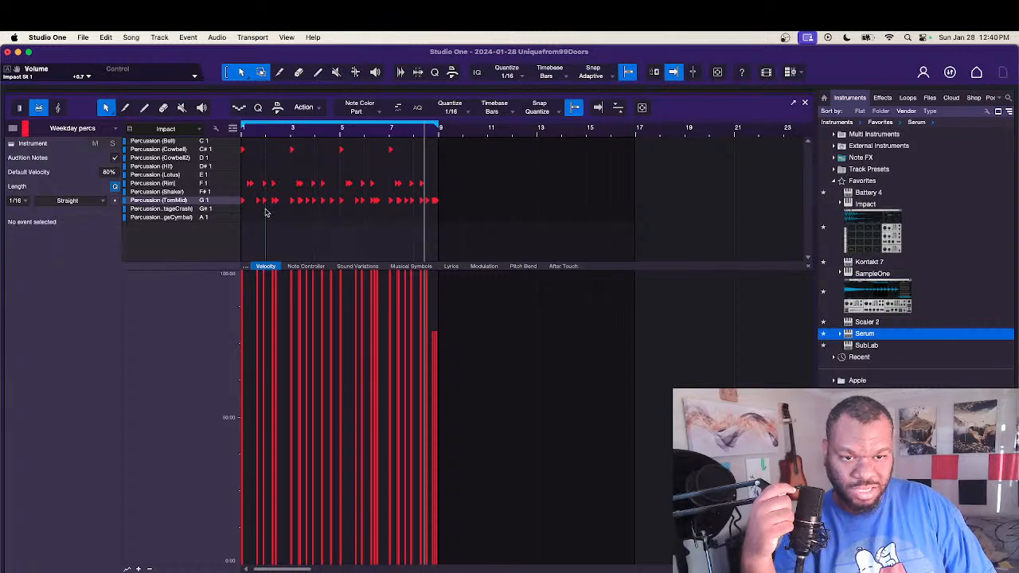
drag(266, 212, 242, 199)
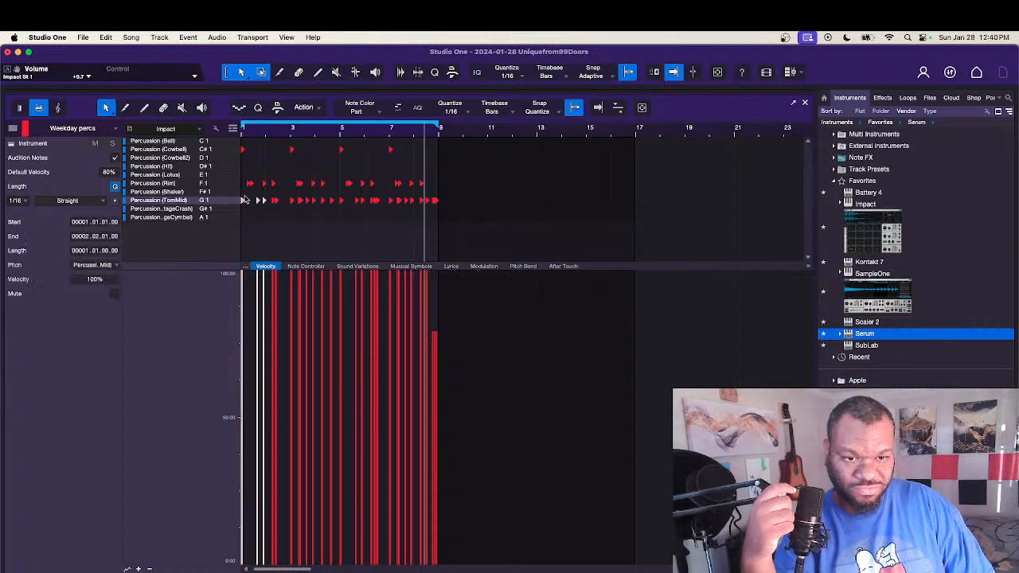
key(Delete)
key(comma)
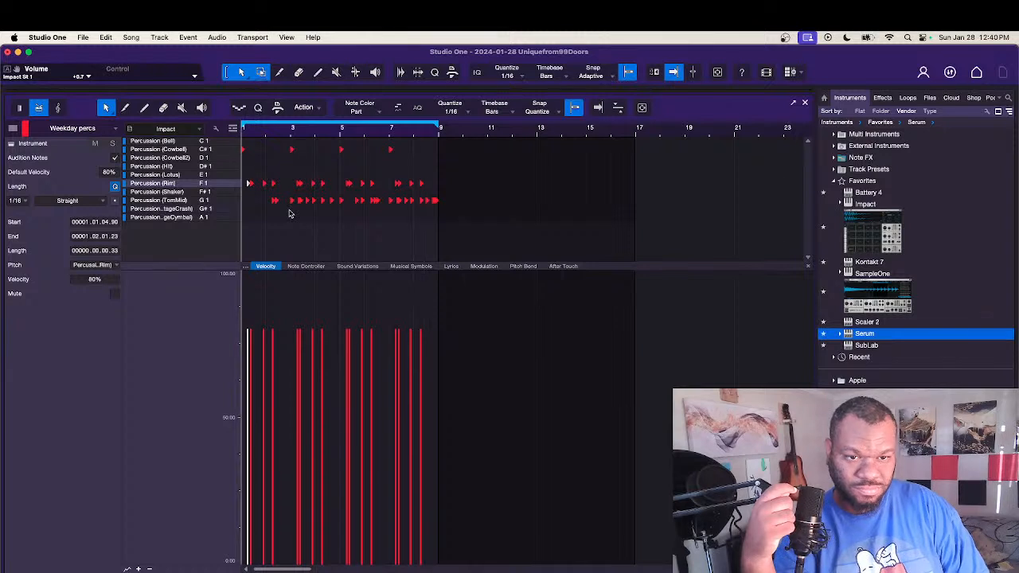
key(space)
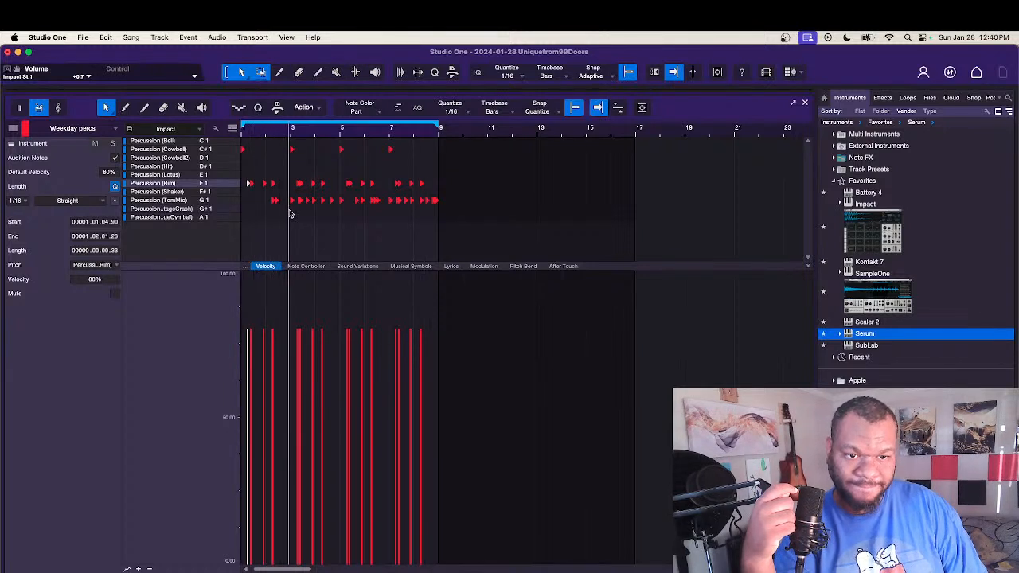
Step: Examine the snare, hats, open hats and percs parts in the arrangement, and play the percs pattern from the start
key(F2)
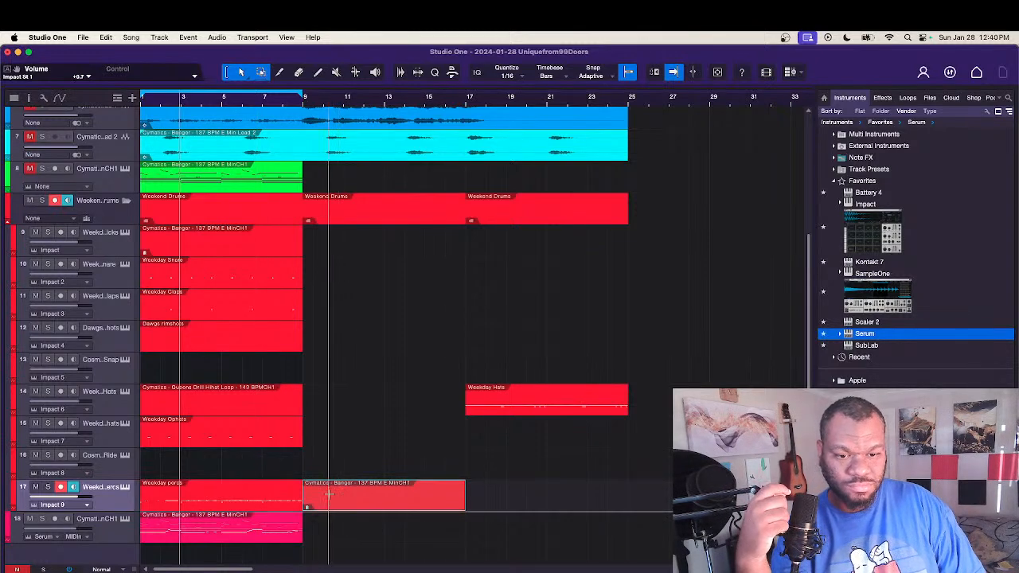
click(225, 282)
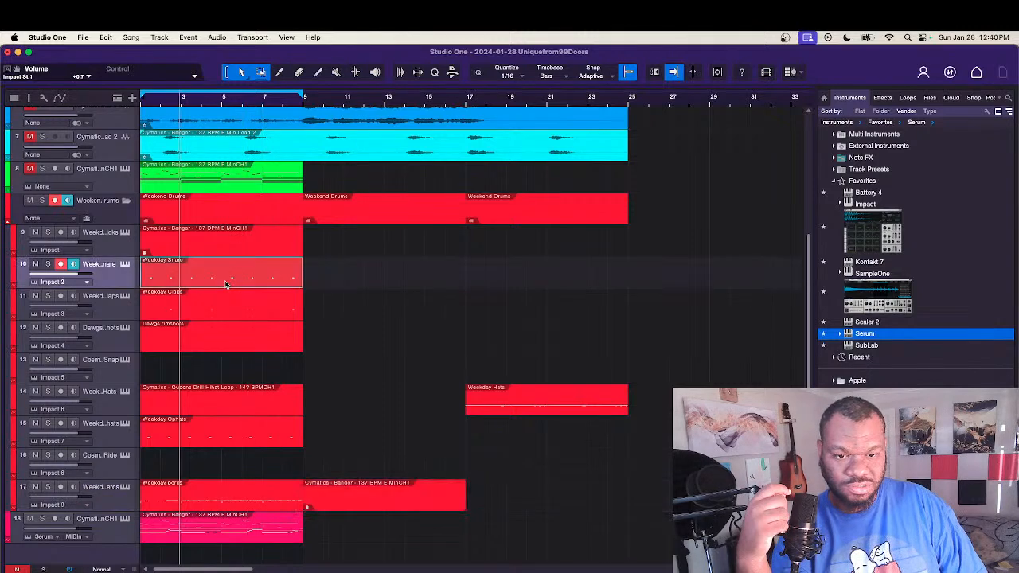
double_click(278, 491)
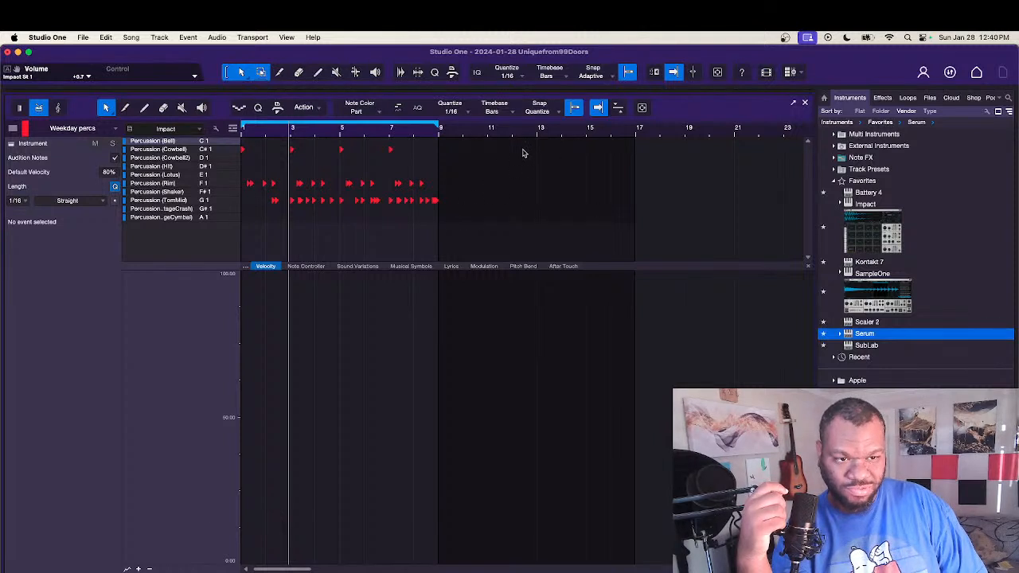
click(805, 102)
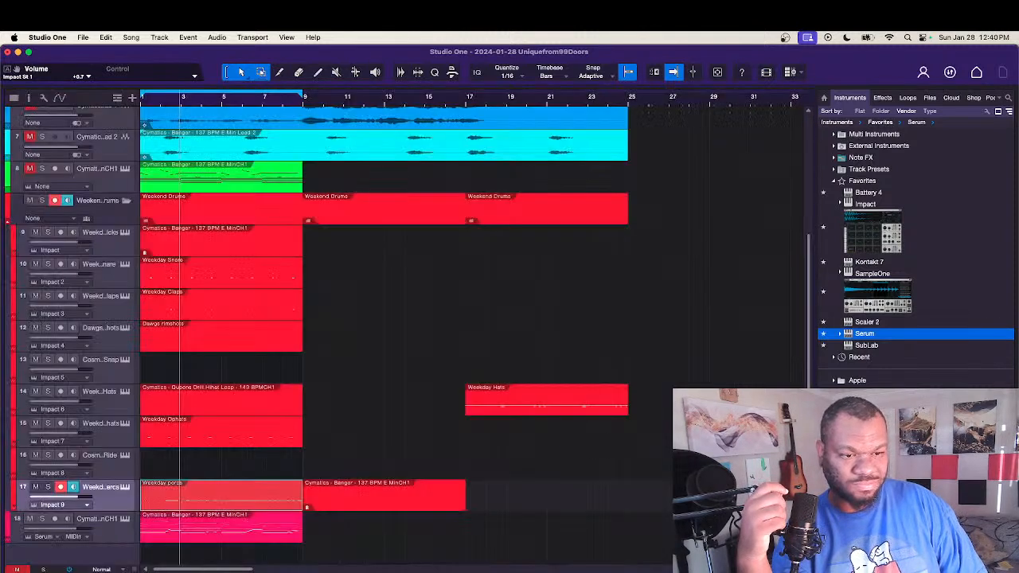
click(532, 407)
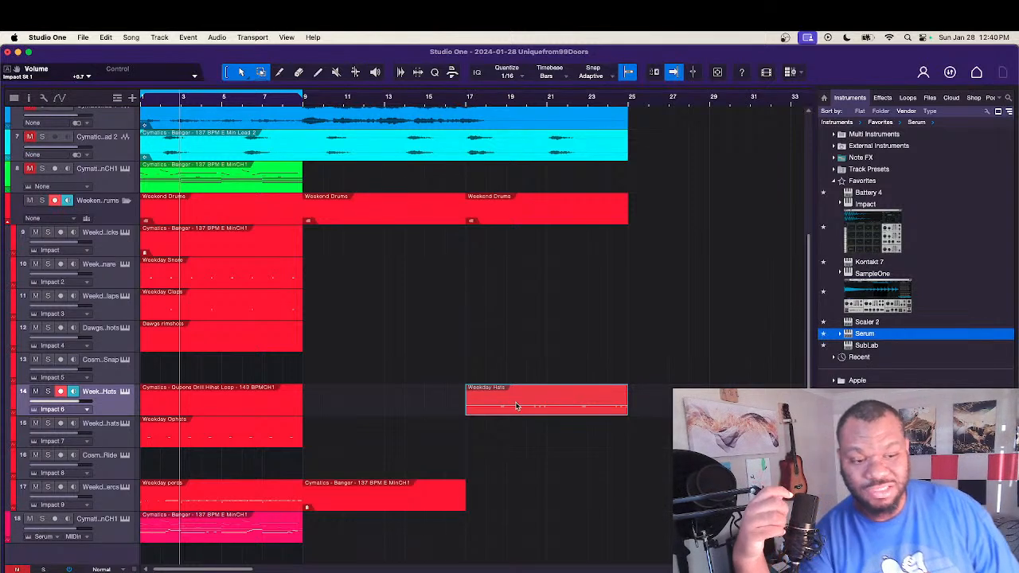
click(276, 414)
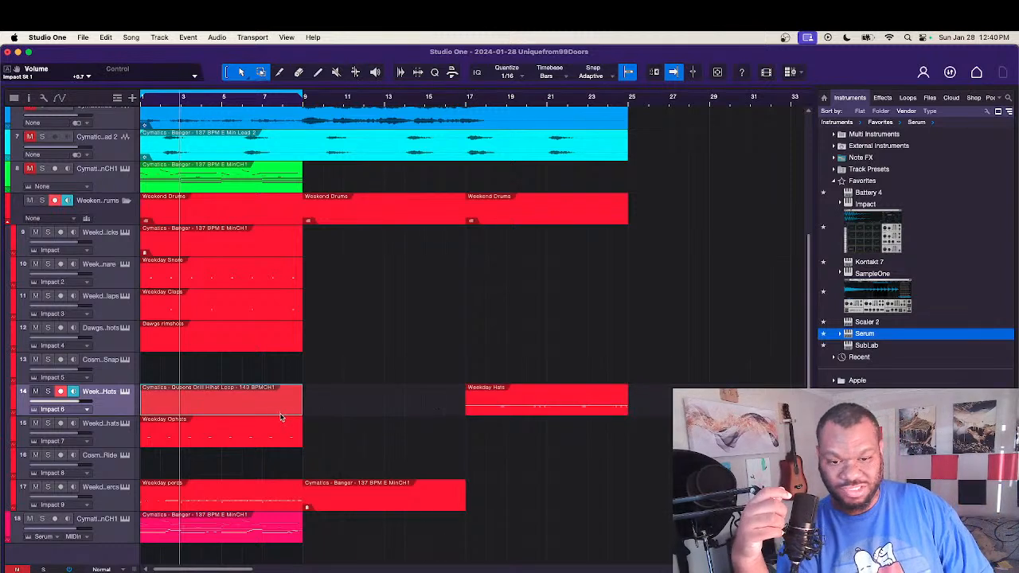
click(239, 438)
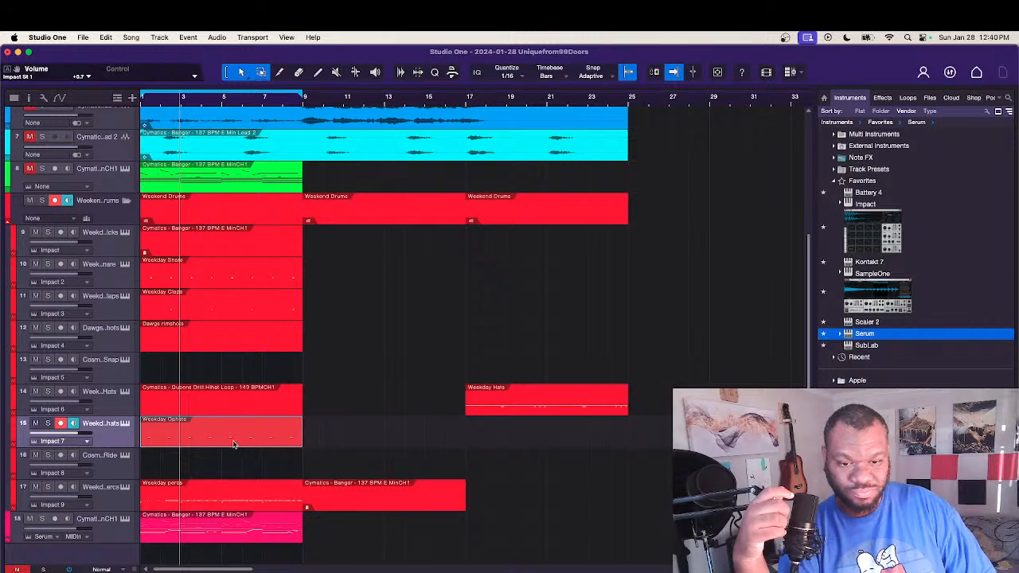
double_click(233, 444)
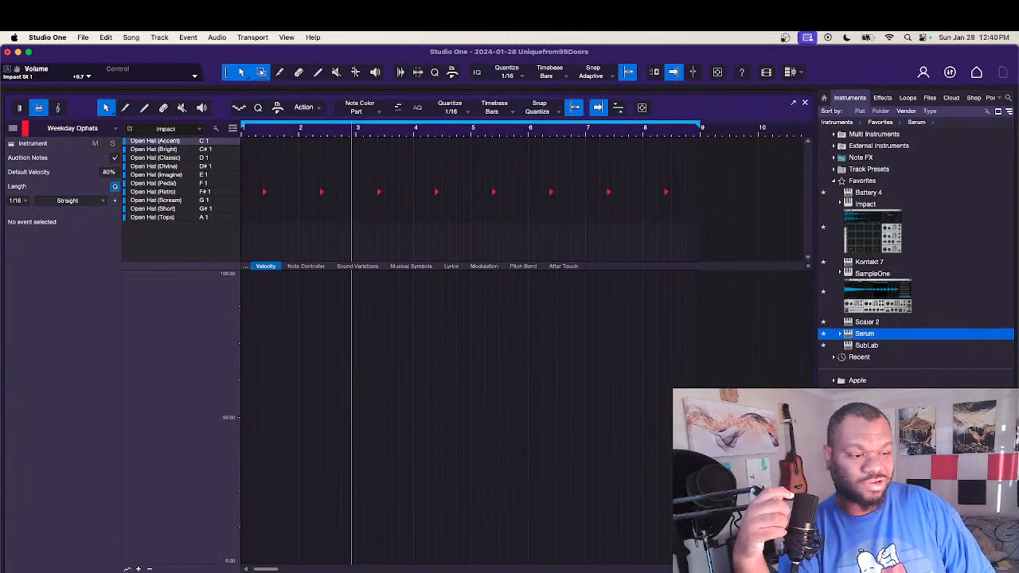
key(F2)
double_click(226, 505)
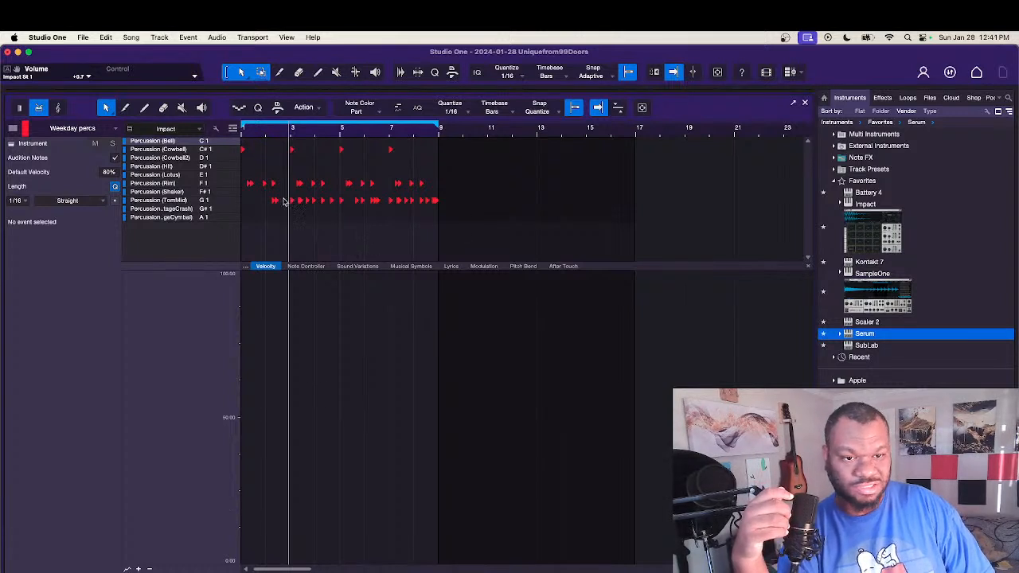
key(comma)
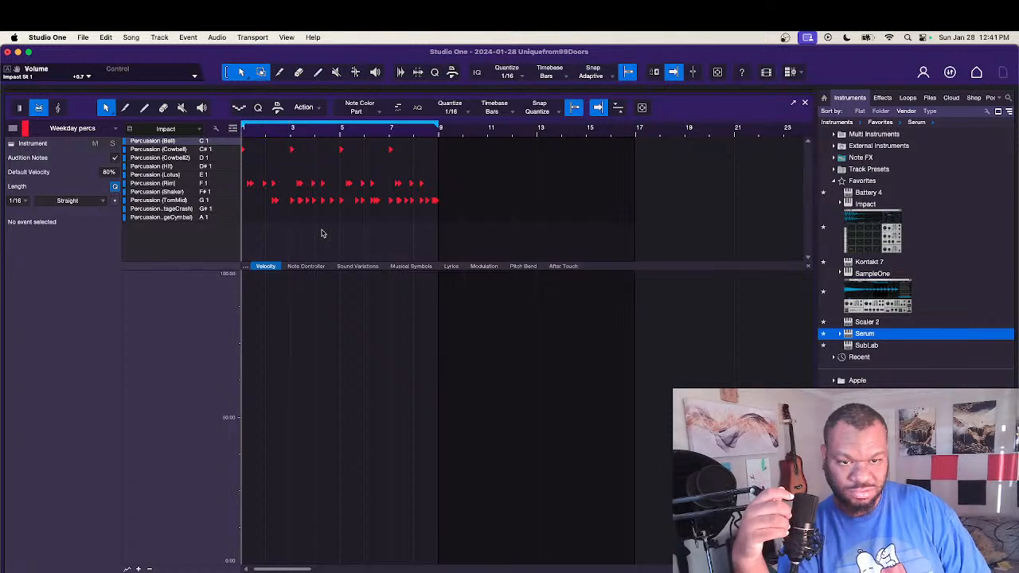
key(space)
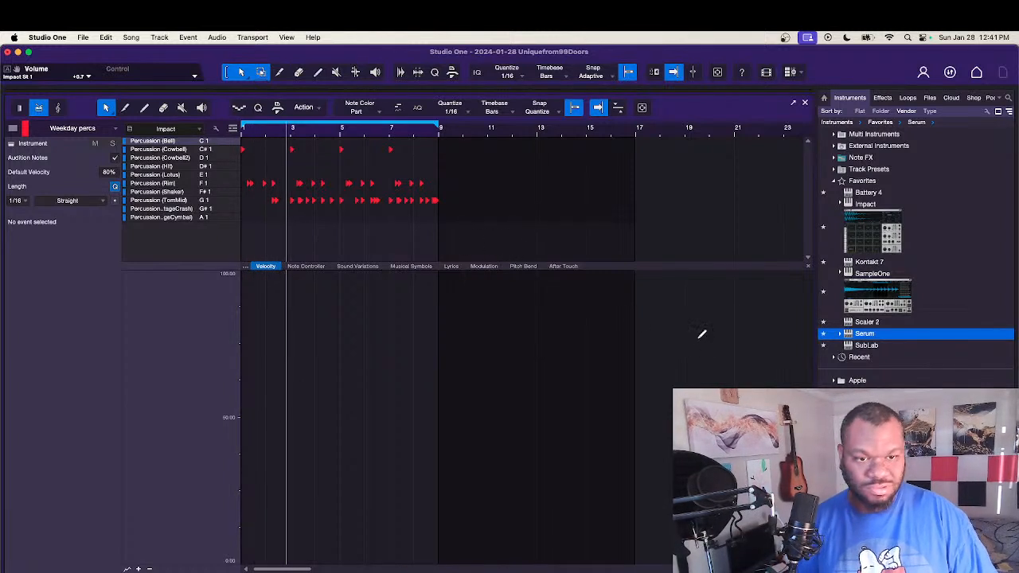
Step: Undo the TomMid note edits and delete the copied kick part at bar 9 on the weekday percs track
key(super+z)
key(super+z)
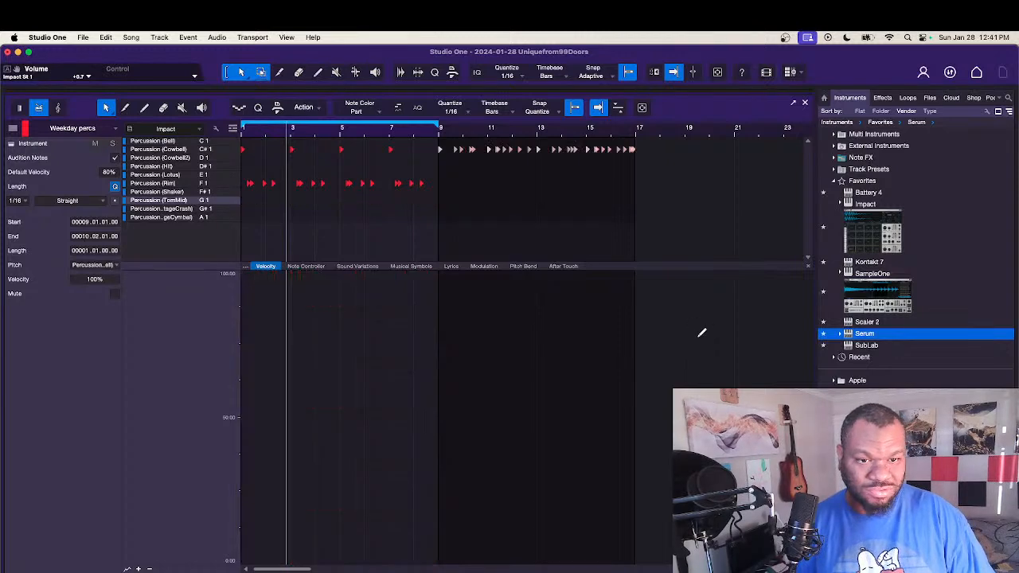
key(F2)
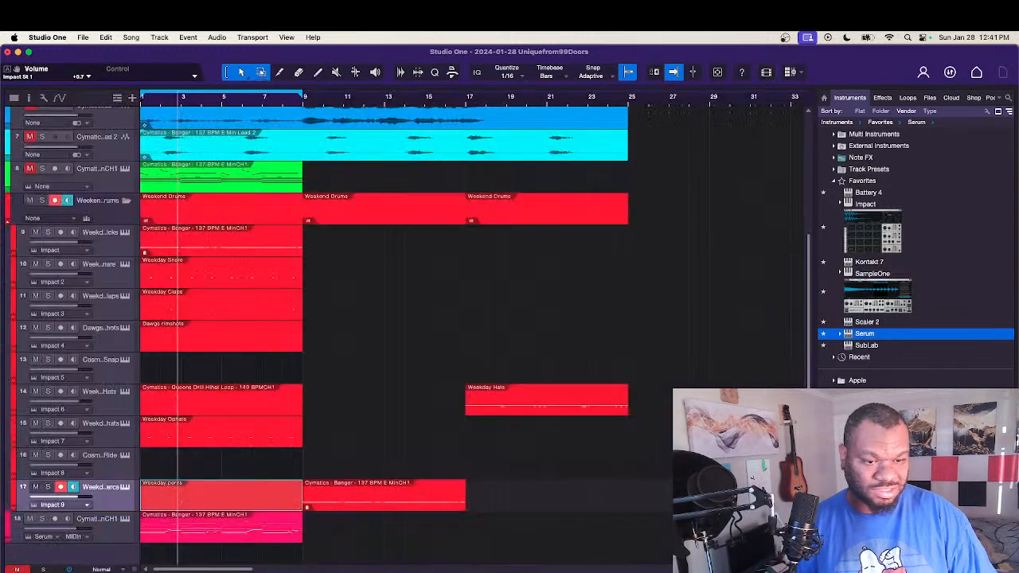
click(364, 492)
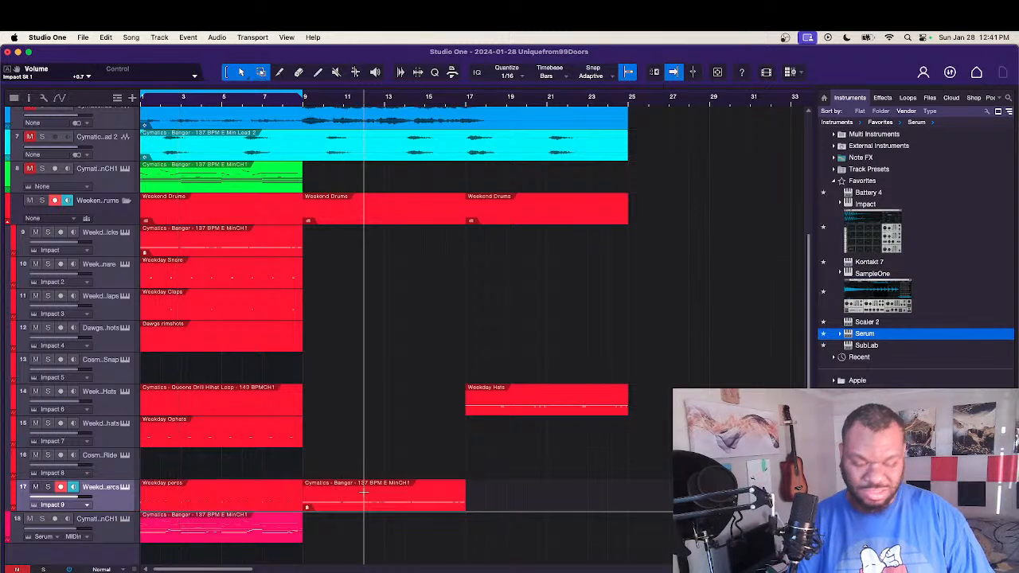
click(363, 501)
key(Delete)
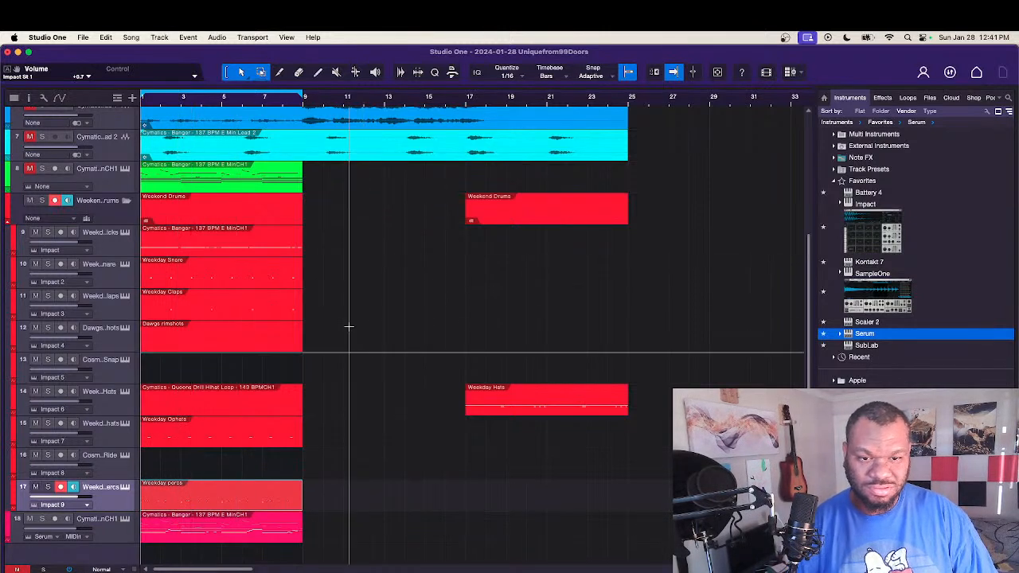
Step: Copy the kick part to bar 9 on the weekday percs track and open it together with the existing percs part for note editing
drag(186, 241, 332, 507)
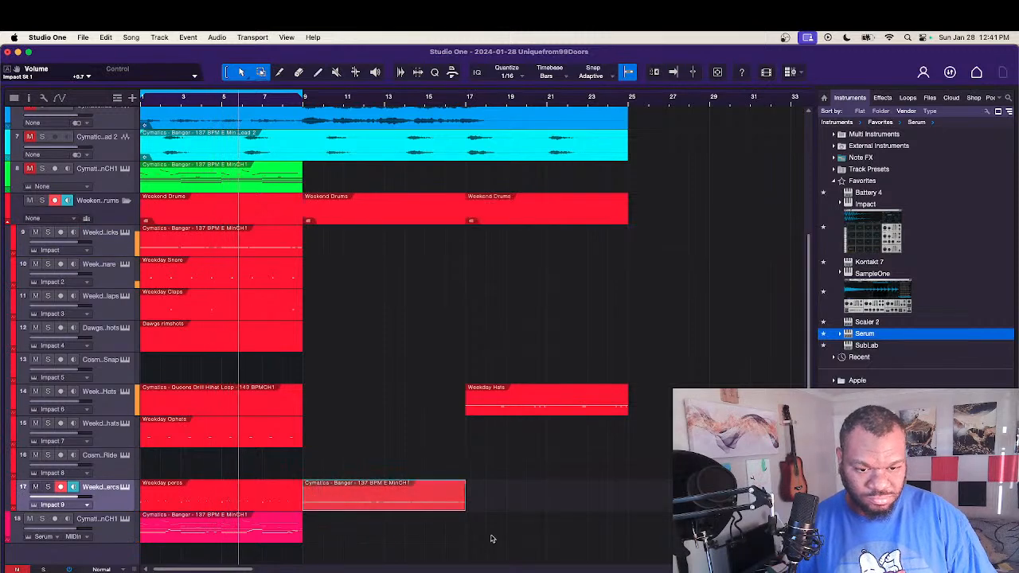
drag(487, 511, 269, 506)
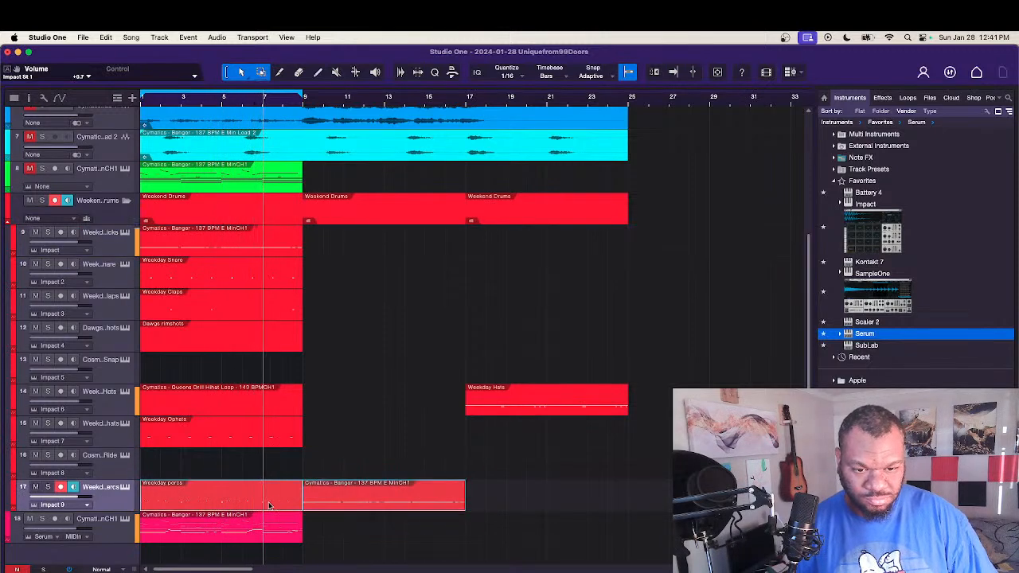
double_click(270, 506)
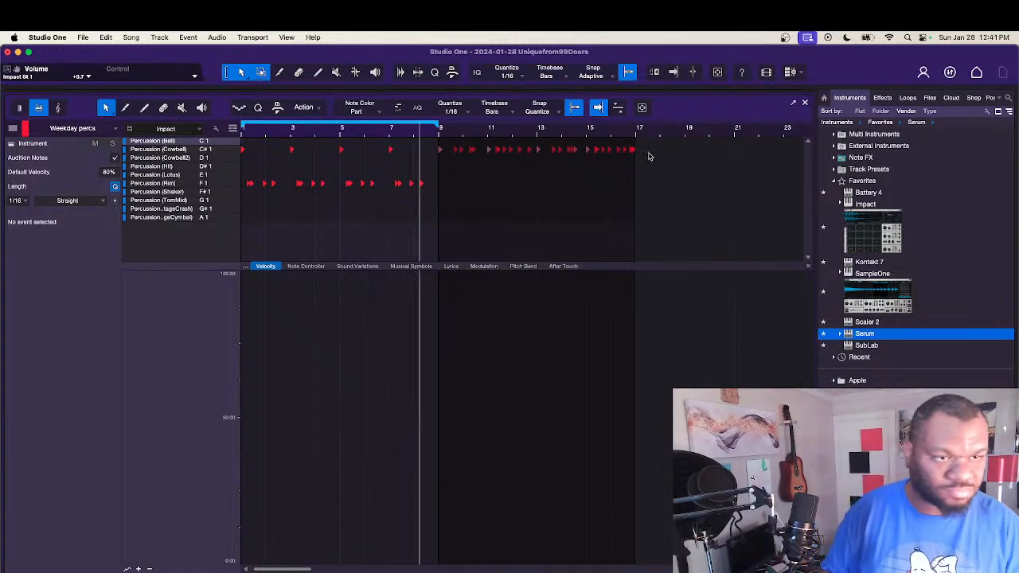
Step: Move all the copied Percussion (Cowbell) notes from bar 9 onto the Percussion (TomMid) row, starting at bar 1
drag(649, 157, 434, 150)
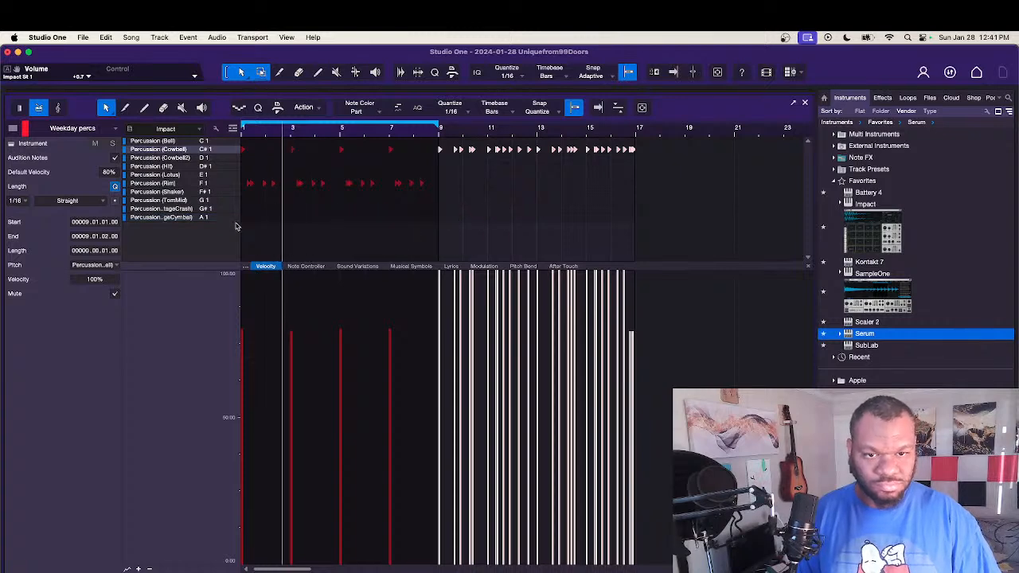
drag(235, 227, 242, 204)
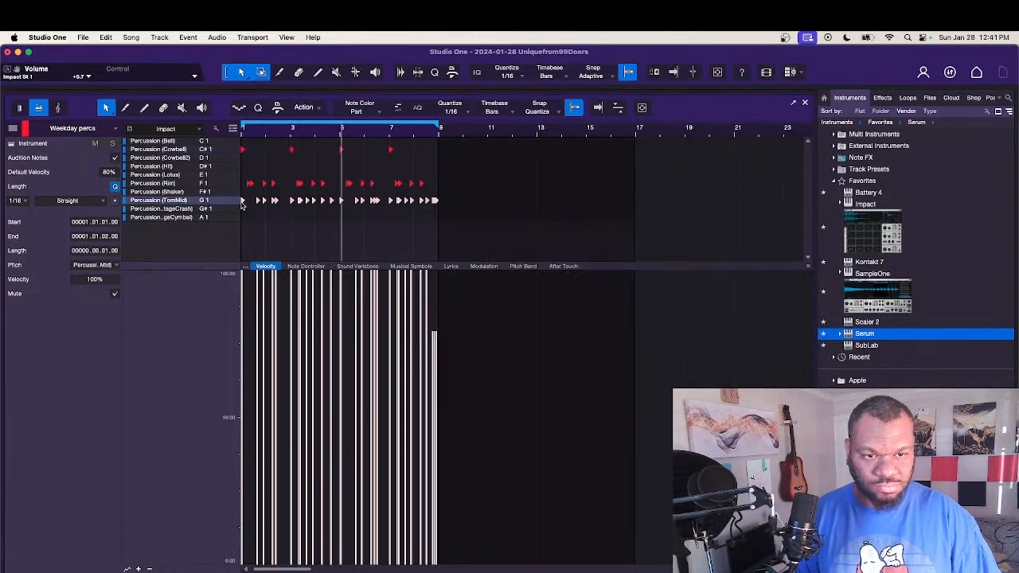
click(325, 238)
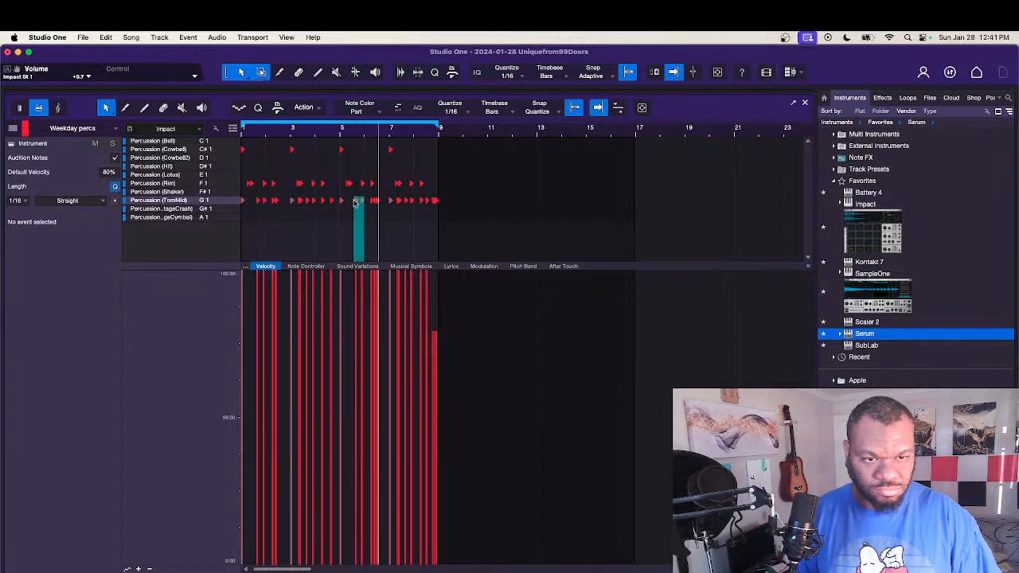
Step: Delete the three Percussion (TomMid) hits in bar 5 and the three in bar 1
click(348, 183)
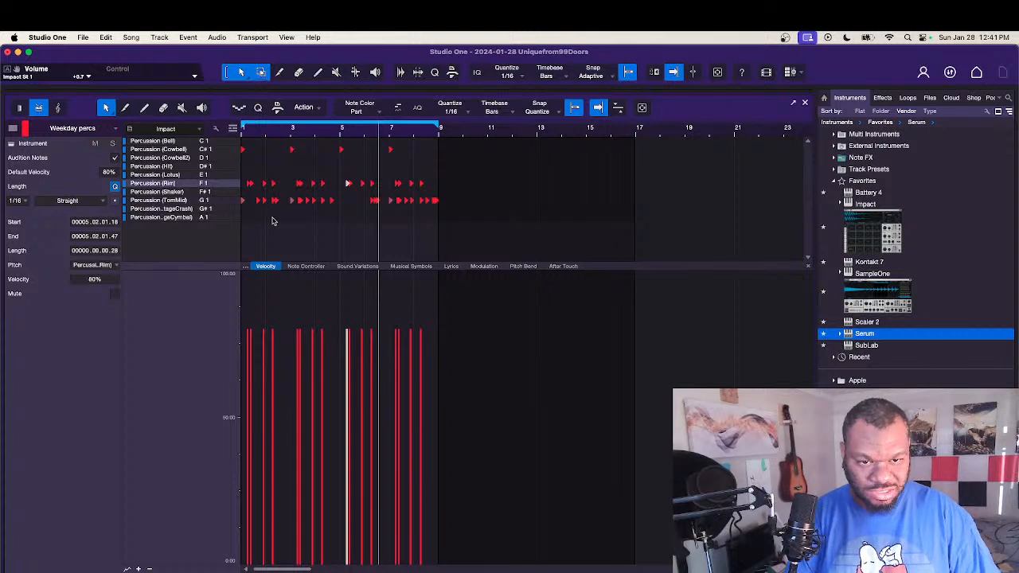
click(270, 221)
drag(242, 205, 241, 198)
key(Delete)
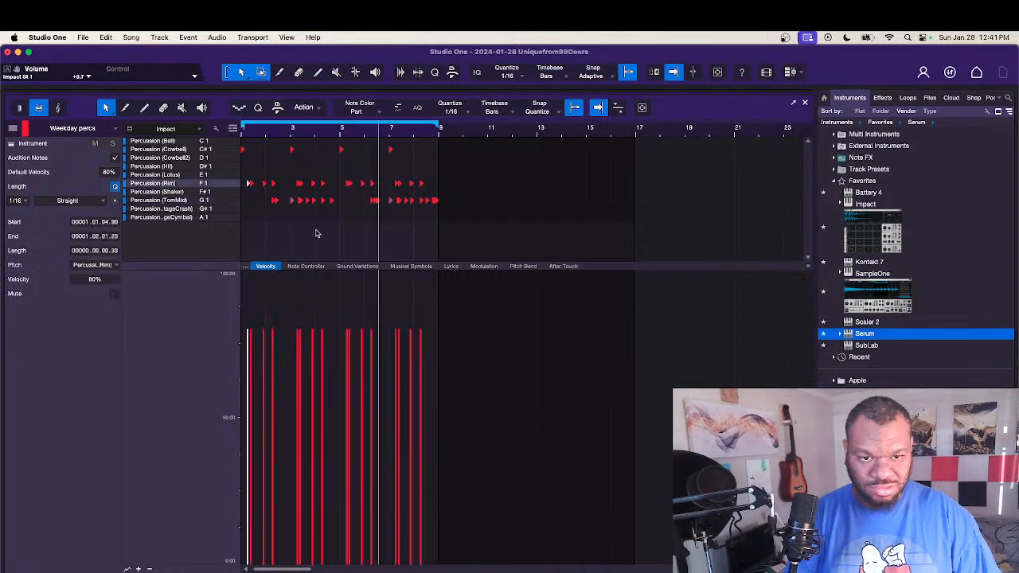
Step: Mute the two Kick (Box) hits in bar 2 of the weekday kicks part and close its note editor
key(space)
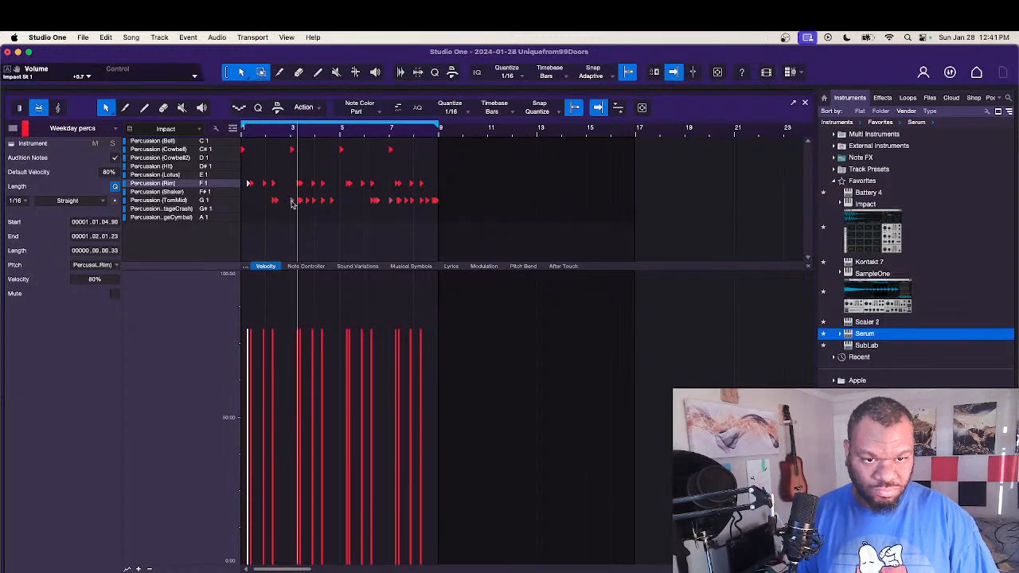
click(292, 201)
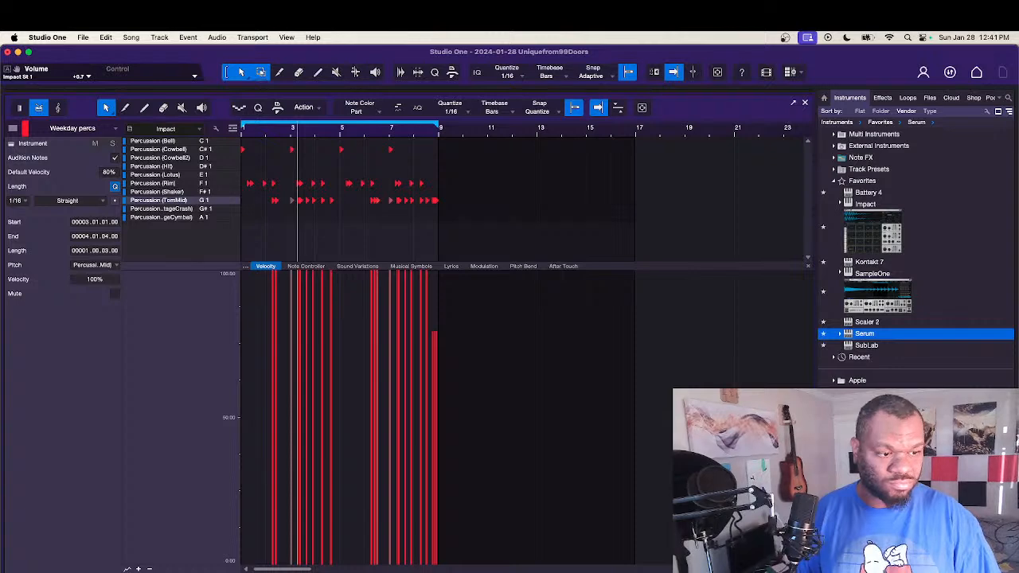
key(F2)
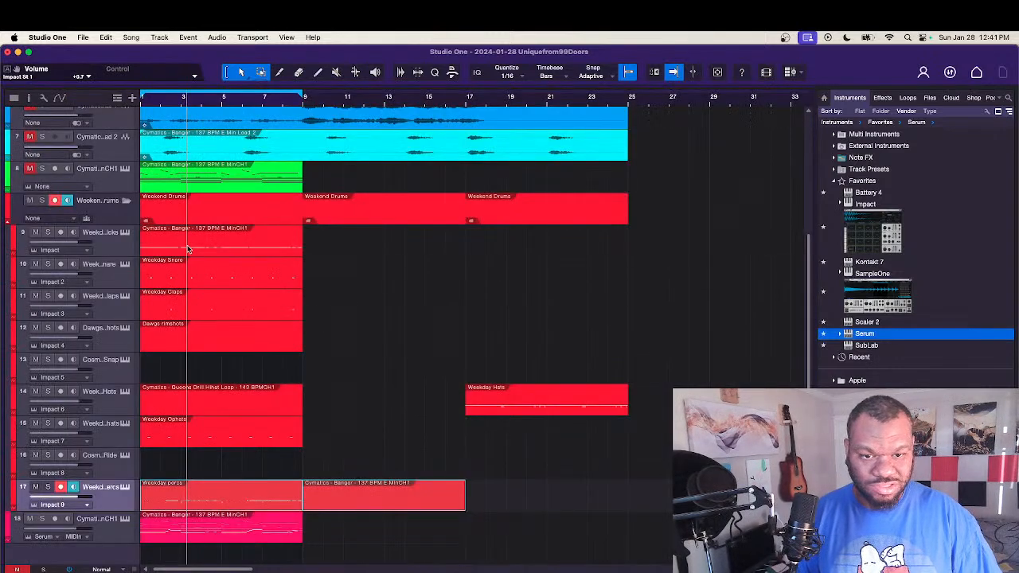
double_click(219, 253)
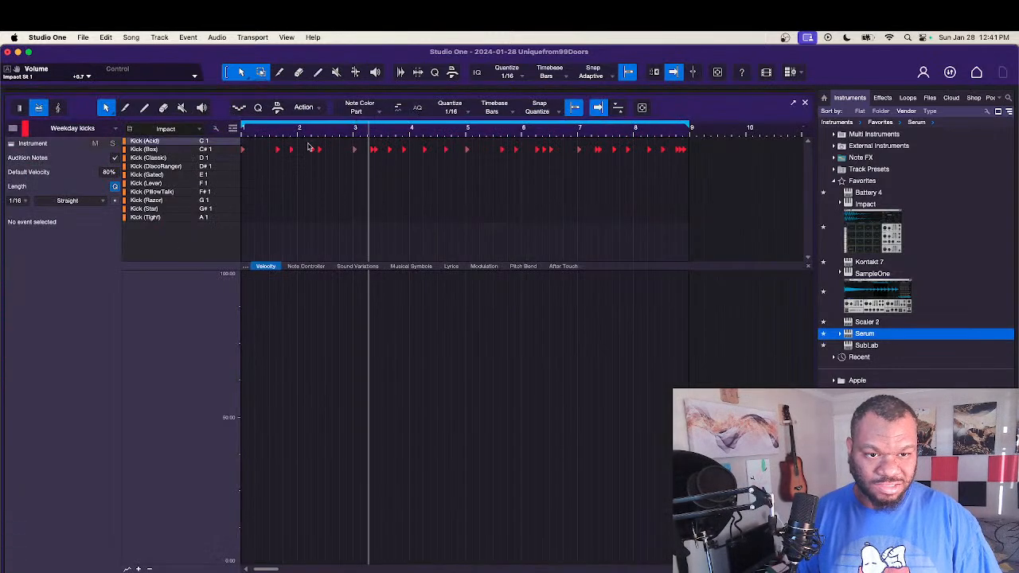
drag(308, 146, 336, 165)
key(shift+m)
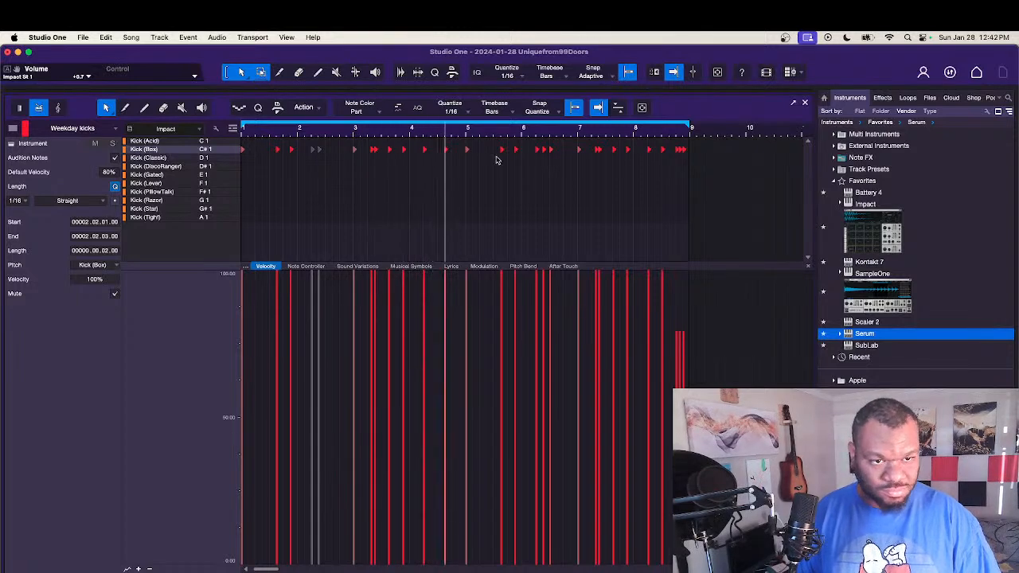
click(806, 102)
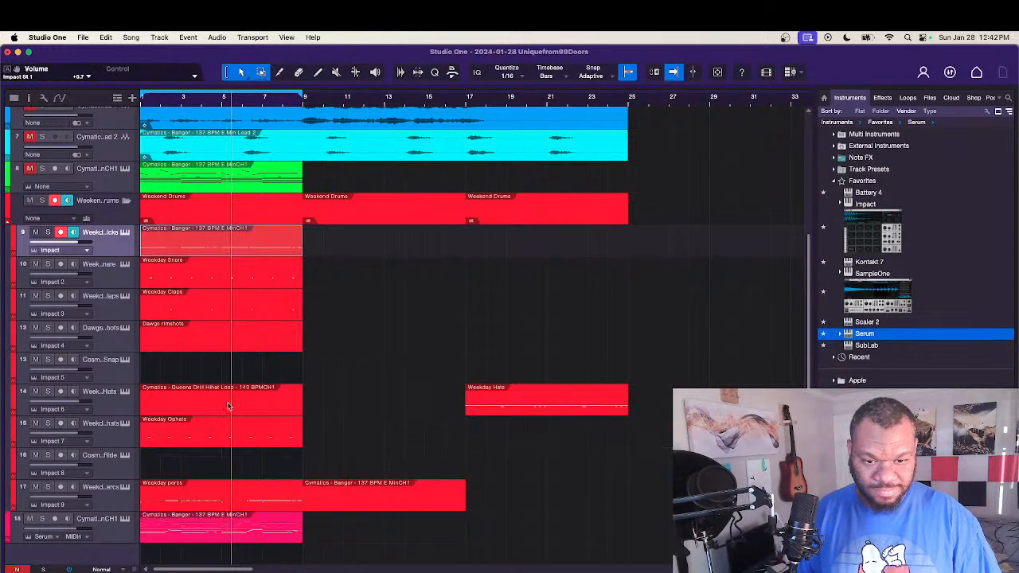
Step: Reopen the weekday kicks part and mute the two Kick (Box) hits in the second half of bar 3
double_click(221, 245)
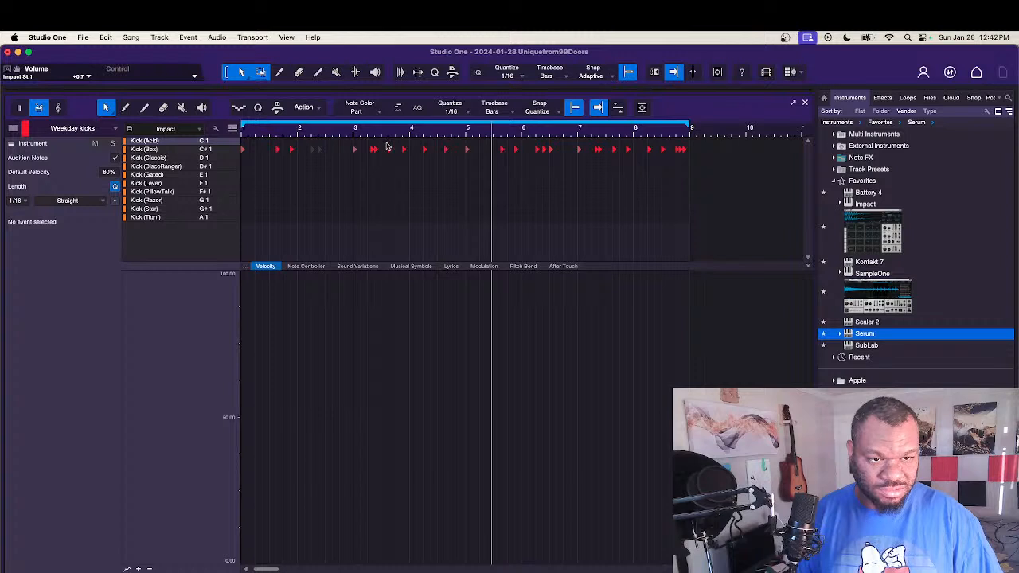
drag(385, 144, 415, 163)
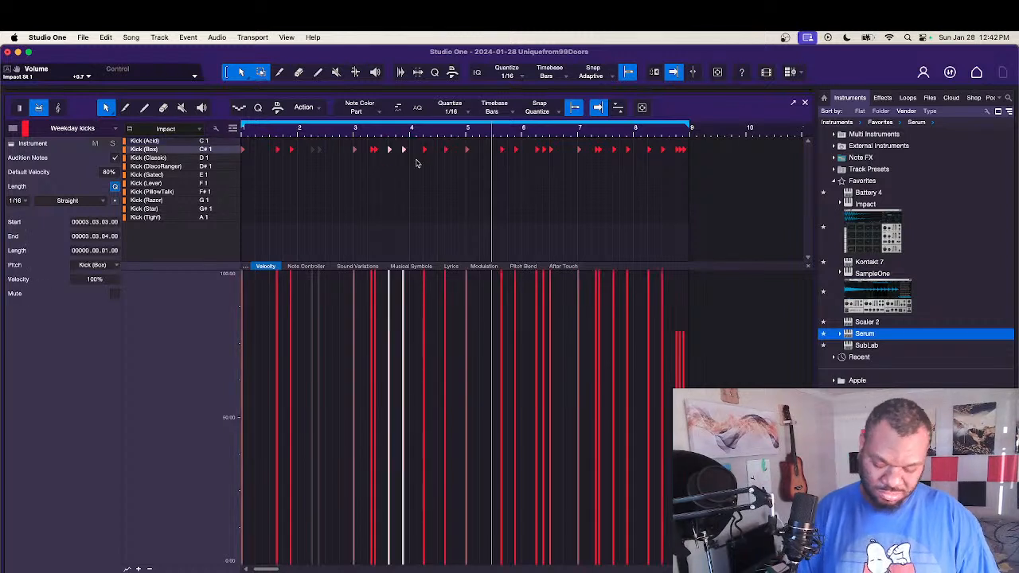
key(Delete)
key(space)
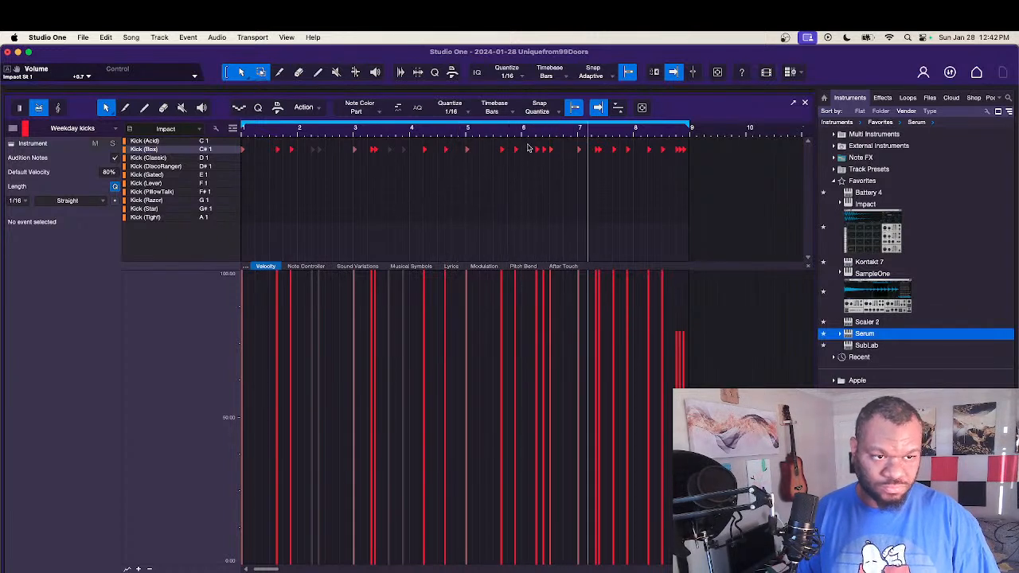
Step: Mute the Kick (Box) hits at bar 6 beat 3 and in the second half of bar 7, and select the last three in bar 8
drag(548, 158, 547, 158)
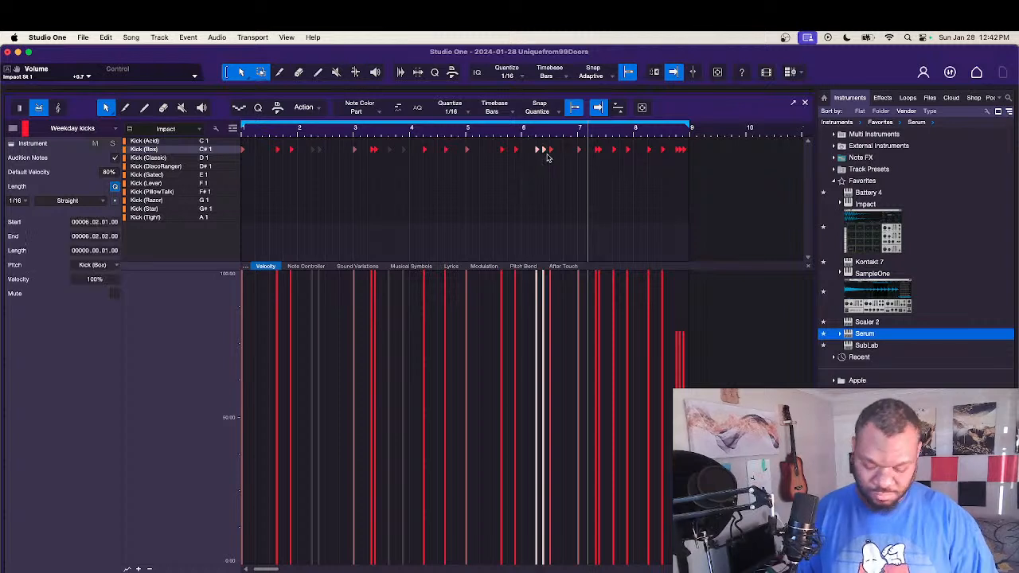
click(557, 170)
click(550, 149)
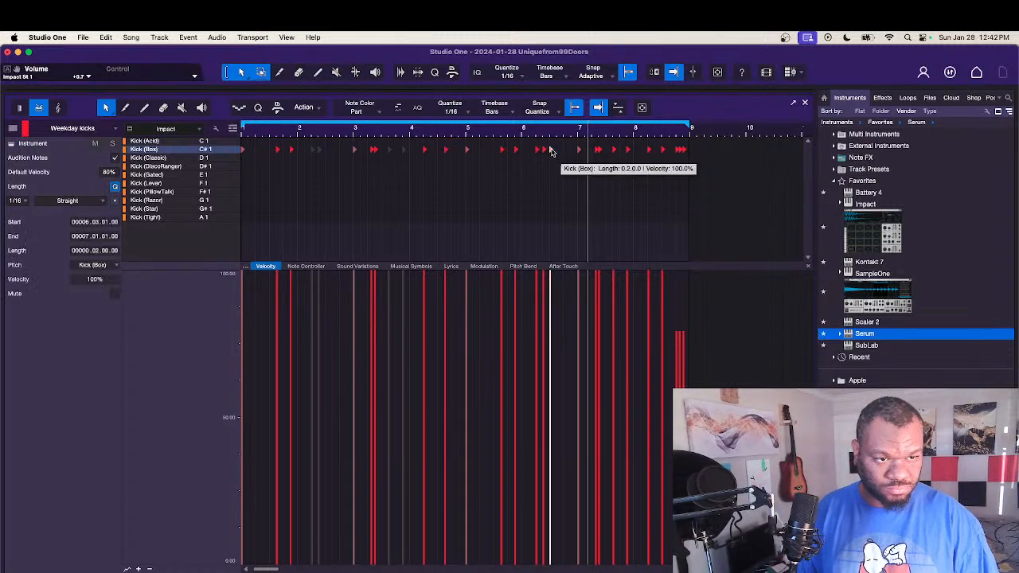
click(464, 133)
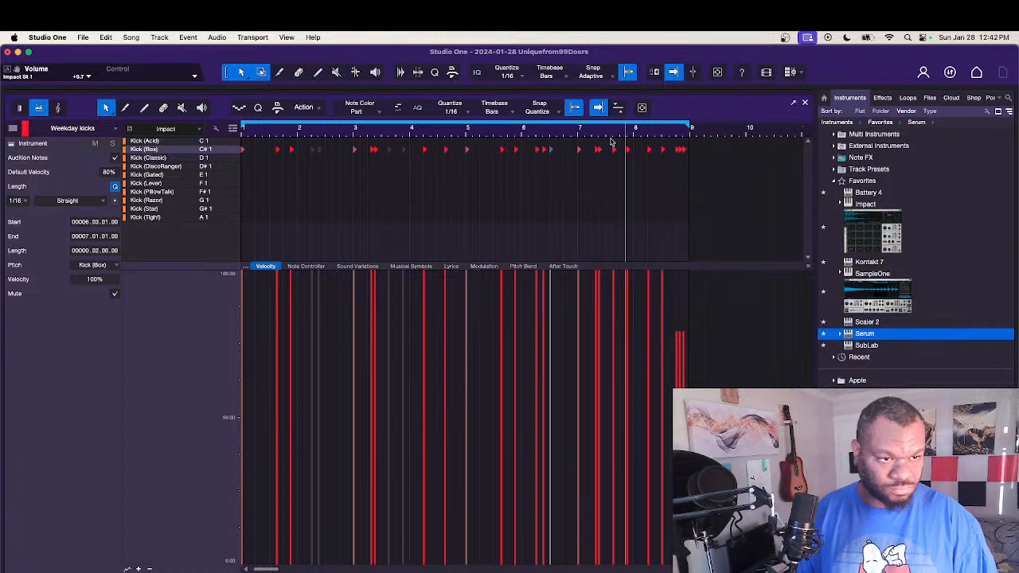
drag(610, 140, 692, 162)
key(shift+m)
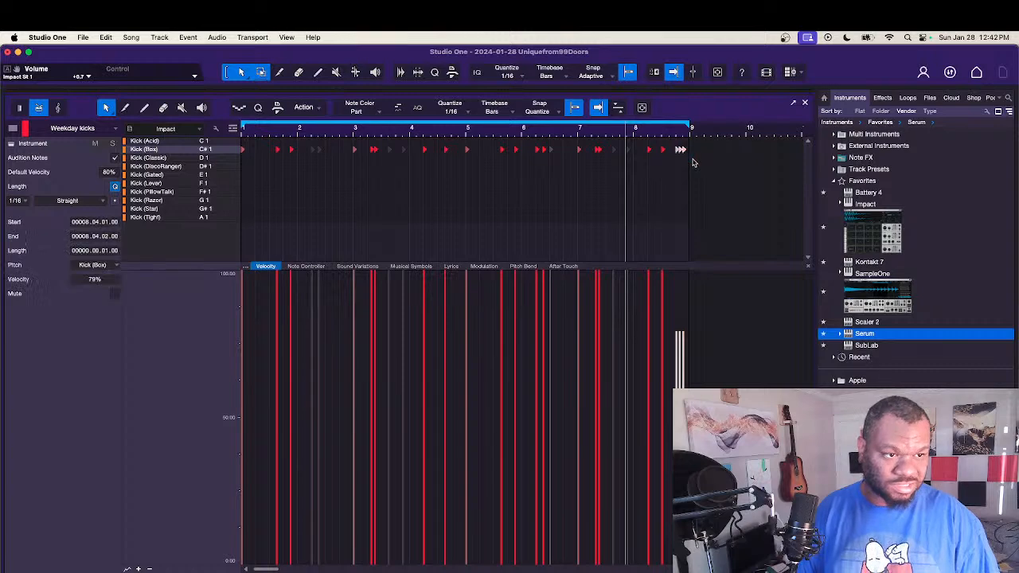
key(F2)
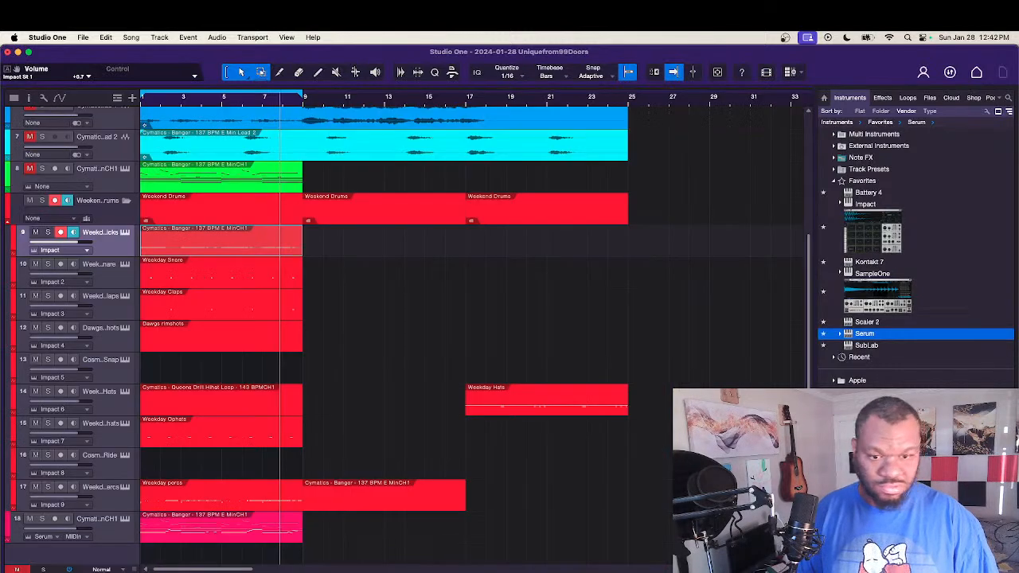
Step: In the weekday percs part, delete the three Percussion (TomMid) hits in the first half of bar 3 and the two in bar 4
double_click(263, 504)
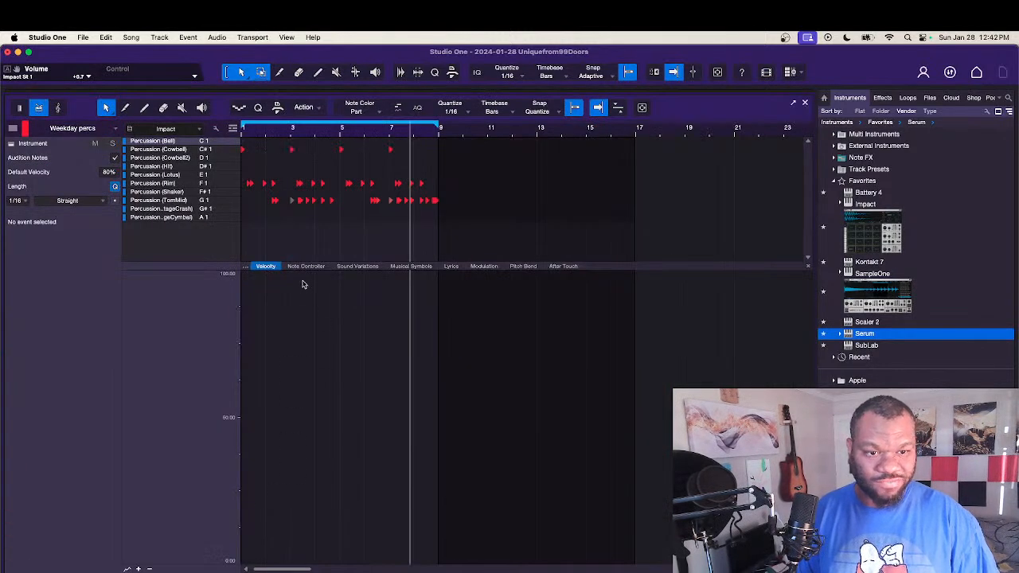
key(space)
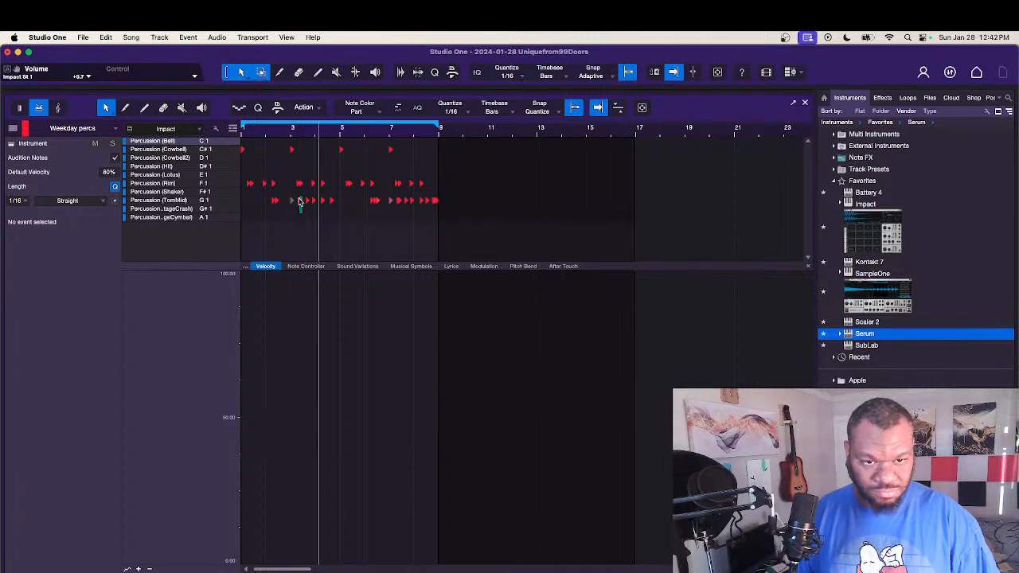
drag(289, 200, 289, 200)
key(Delete)
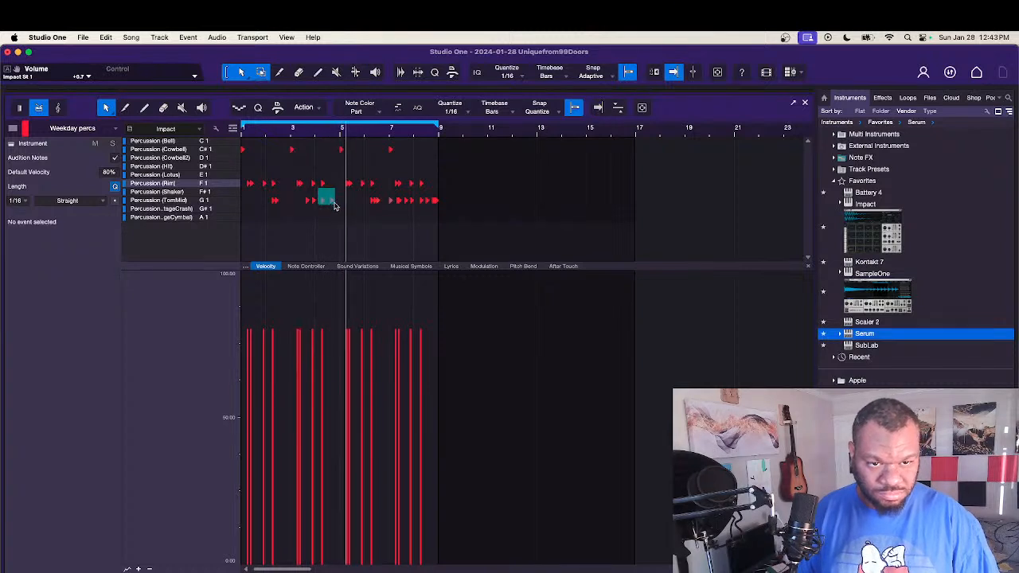
click(323, 200)
key(Delete)
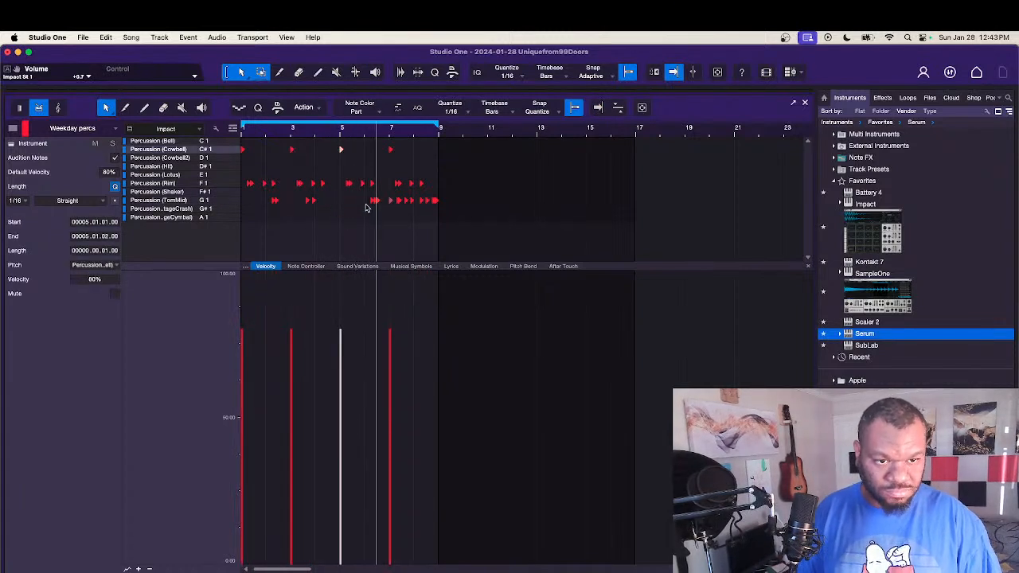
Step: Delete the first two Percussion (TomMid) hits in bar 6, keeping the one on beat 3
click(364, 200)
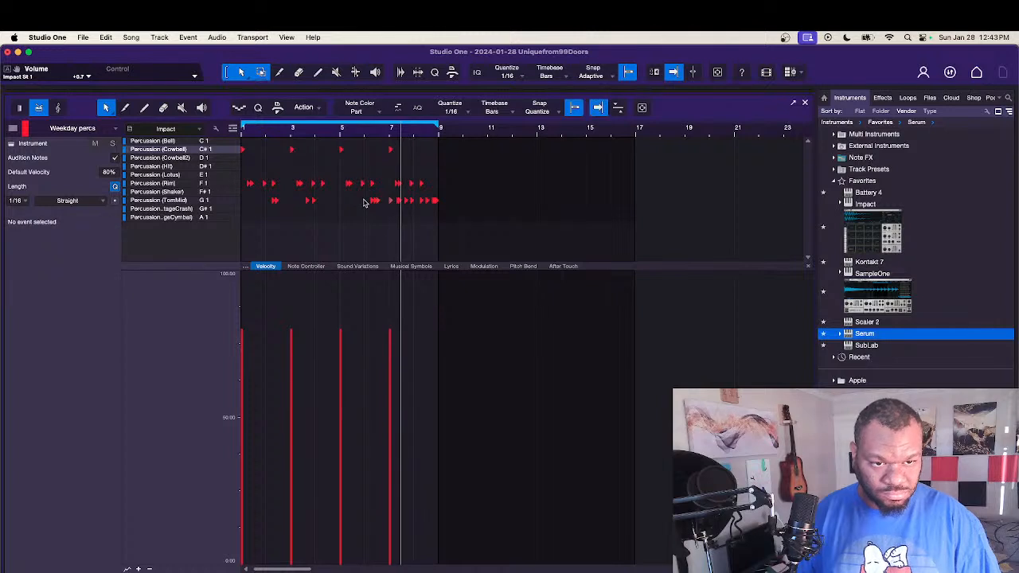
click(372, 201)
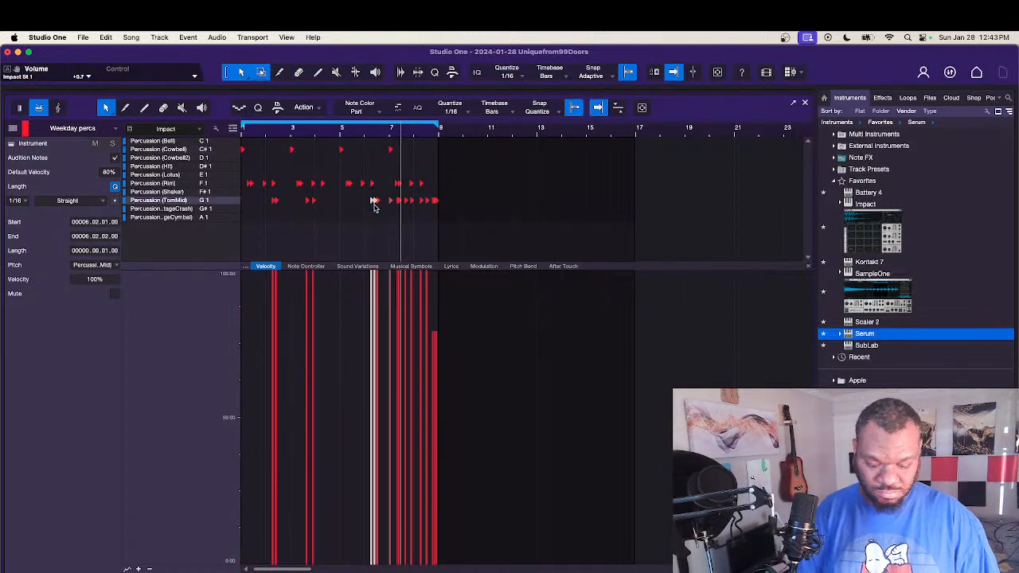
key(Delete)
click(369, 133)
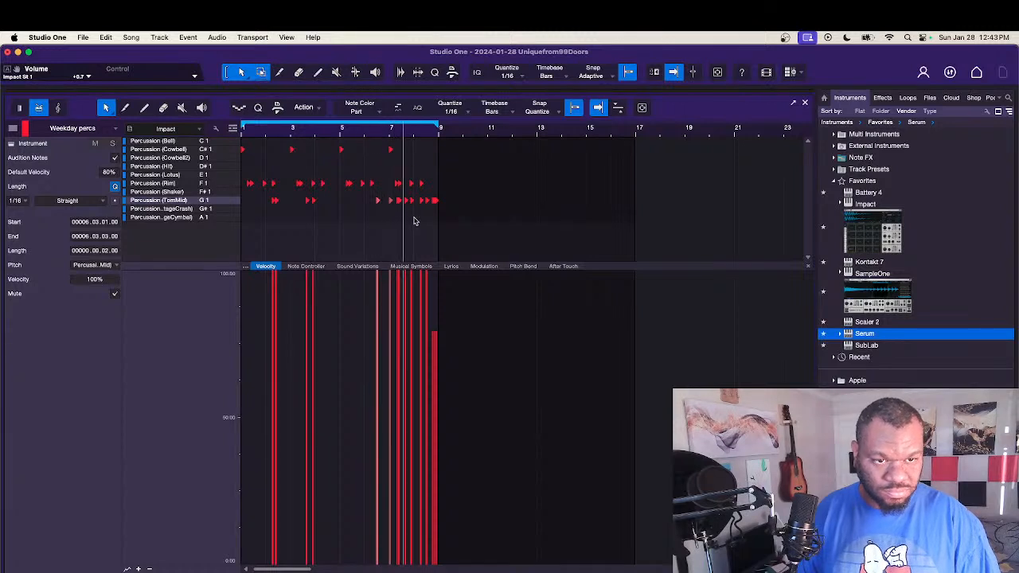
Step: Delete the three Percussion (TomMid) hits in the first half of bar 7 and the first two in bar 8
drag(383, 191, 402, 207)
key(Delete)
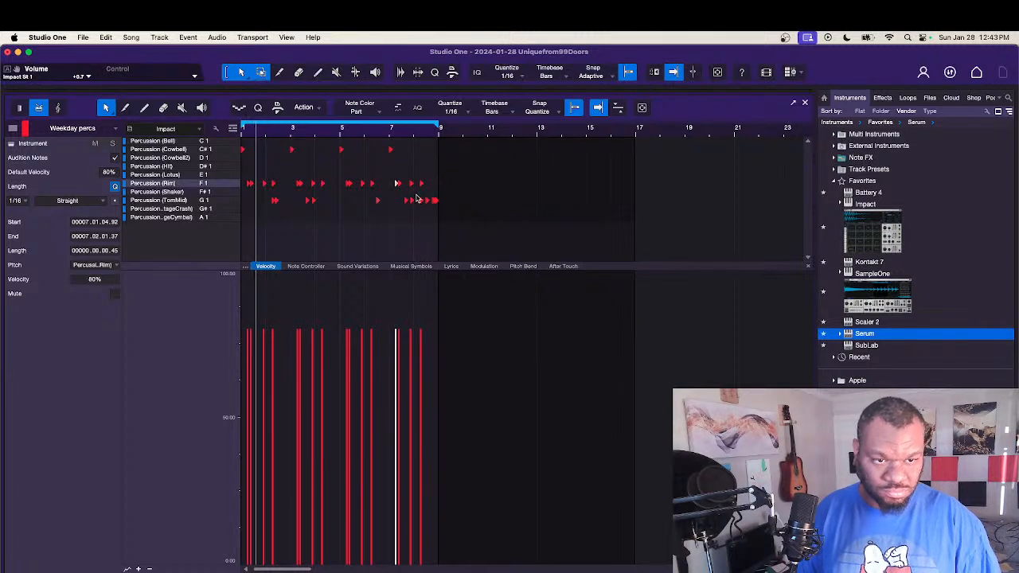
drag(416, 188, 430, 212)
key(Delete)
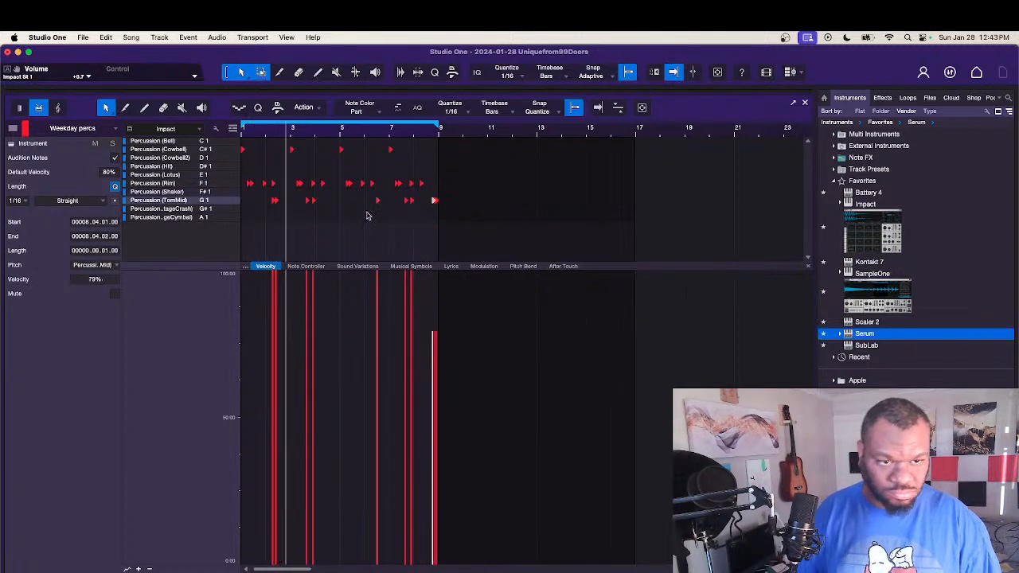
Step: Move all remaining Percussion (TomMid) notes up to the Percussion (Lotus) row and close the note editor
drag(266, 197, 462, 221)
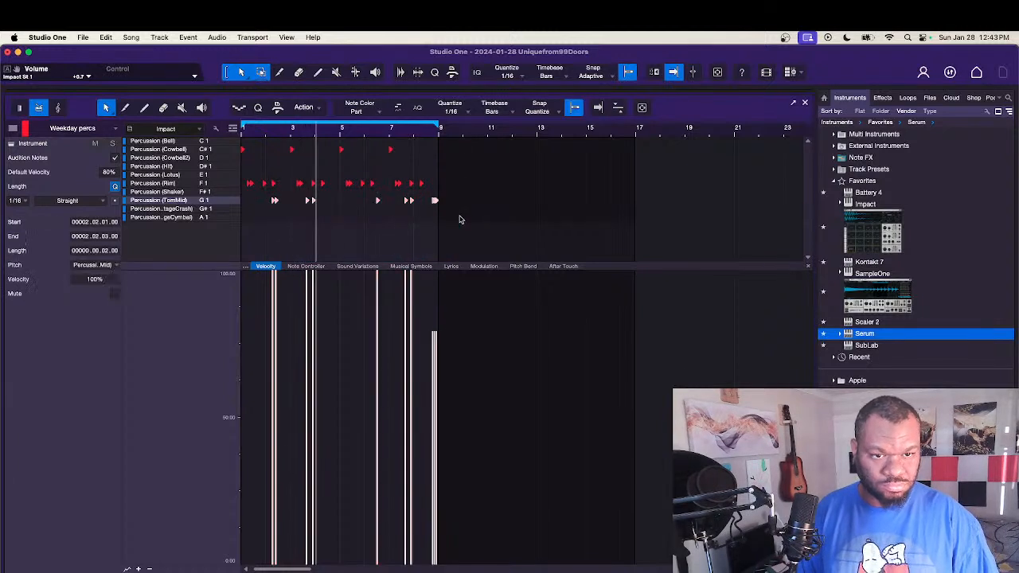
key(alt+Up)
key(alt+Up)
key(alt+Up)
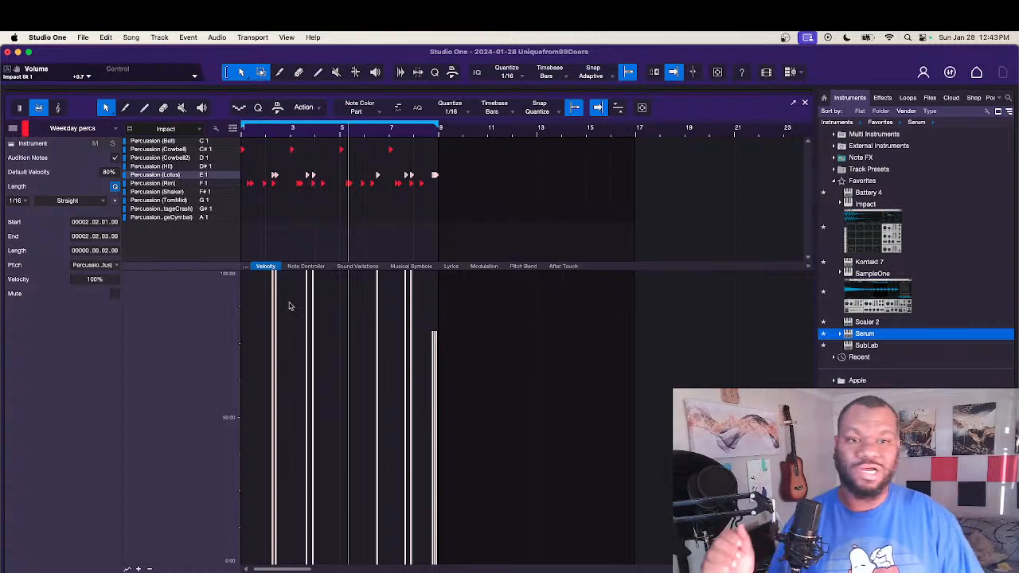
key(F2)
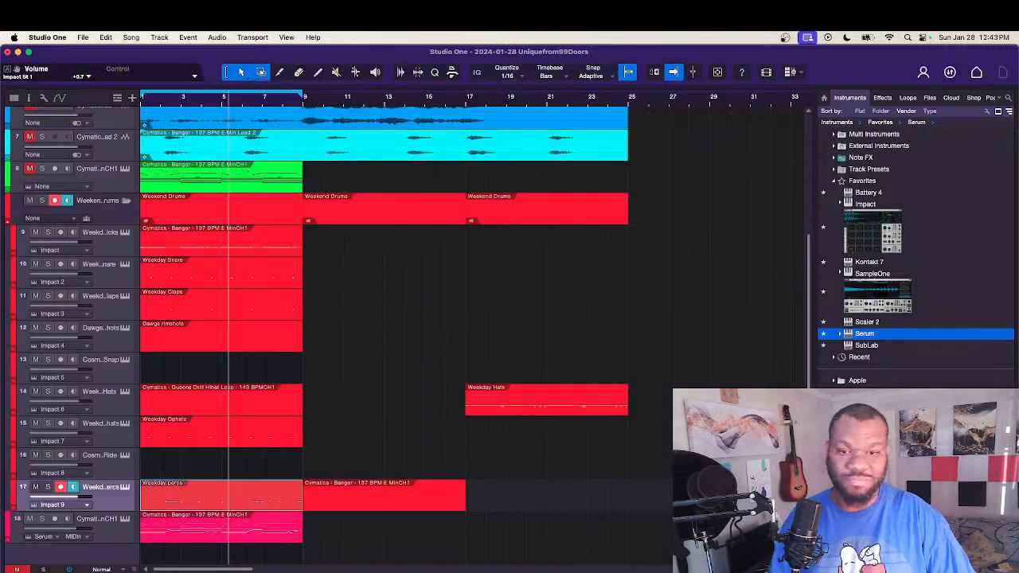
Step: Open the weekday percs drum sampler and audition its percussion pads from Cowbell through VintageCymbal
click(125, 489)
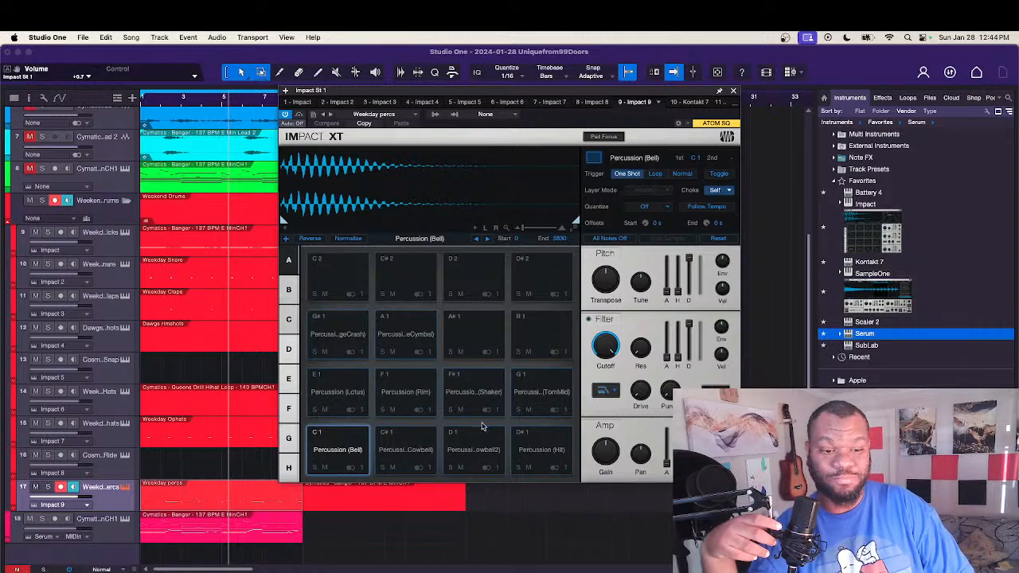
click(400, 443)
click(478, 446)
click(534, 444)
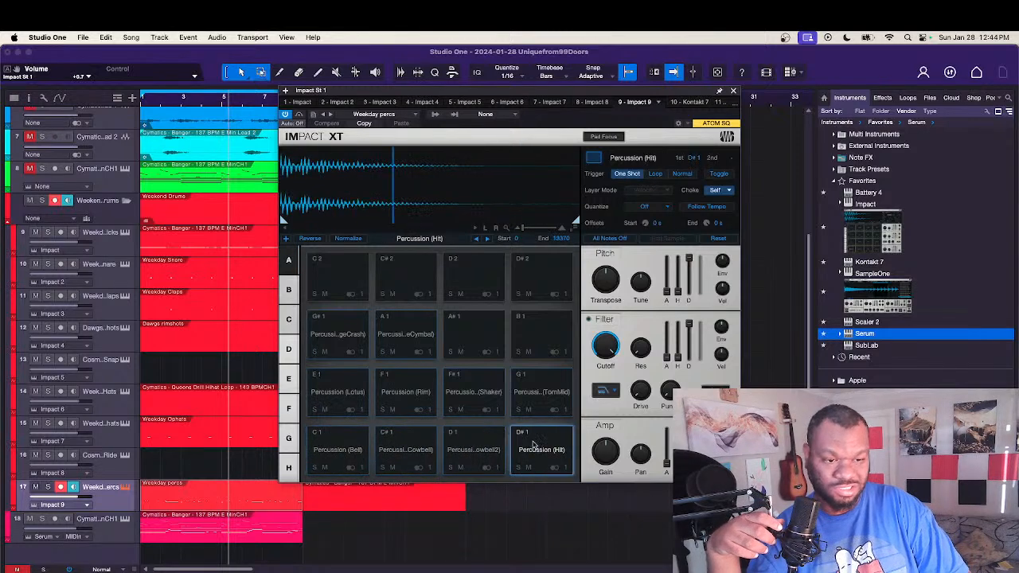
click(327, 386)
click(394, 383)
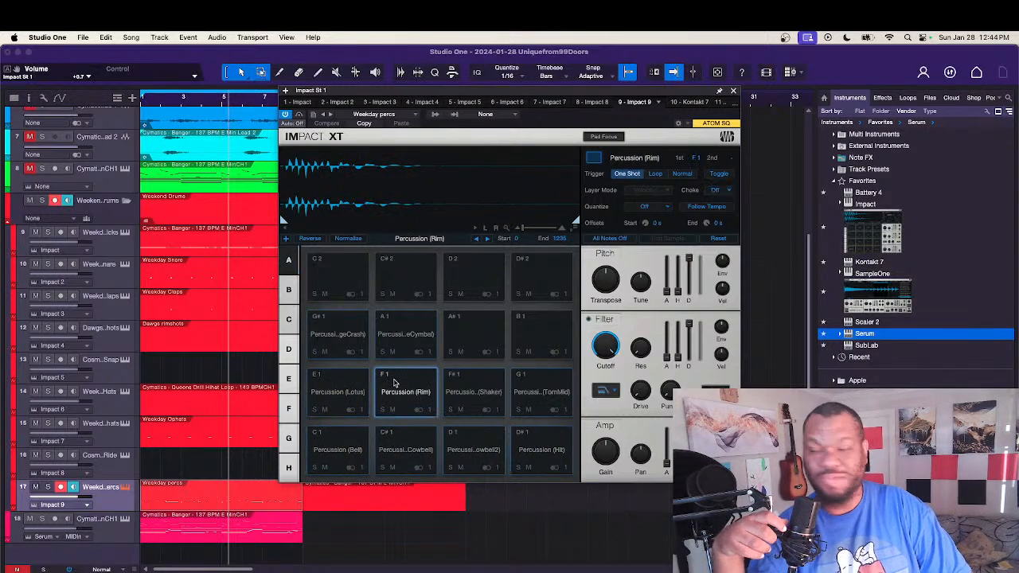
click(468, 387)
click(539, 390)
click(340, 339)
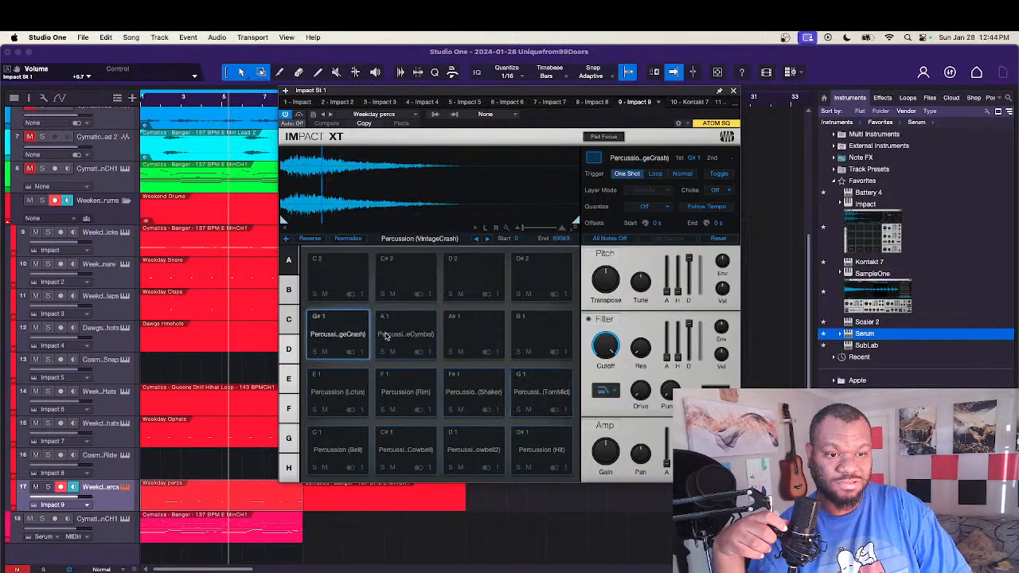
click(407, 337)
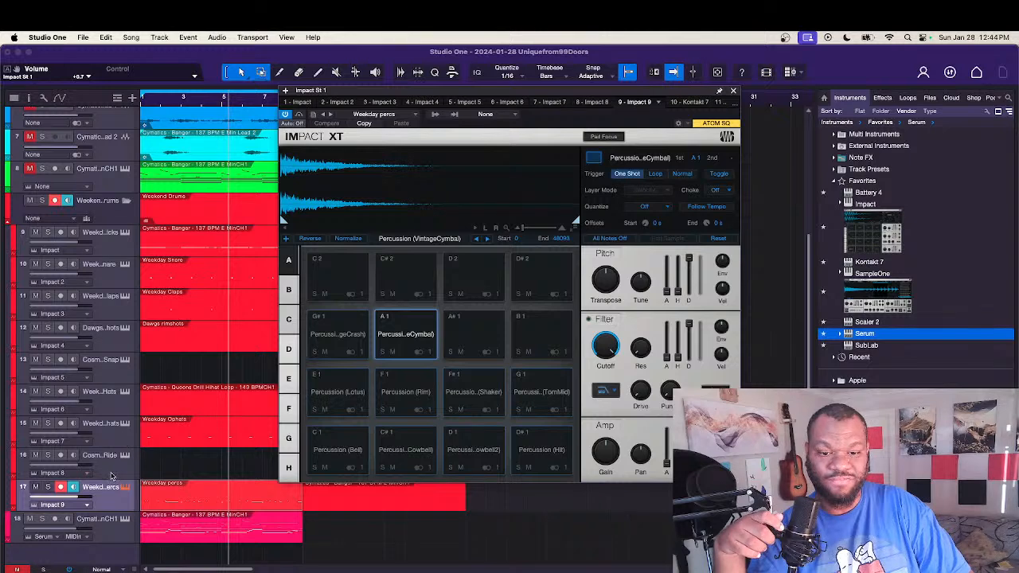
Step: Open the Weekday Ophats drum sampler and audition its open hat pads from Accent through Tops
click(110, 441)
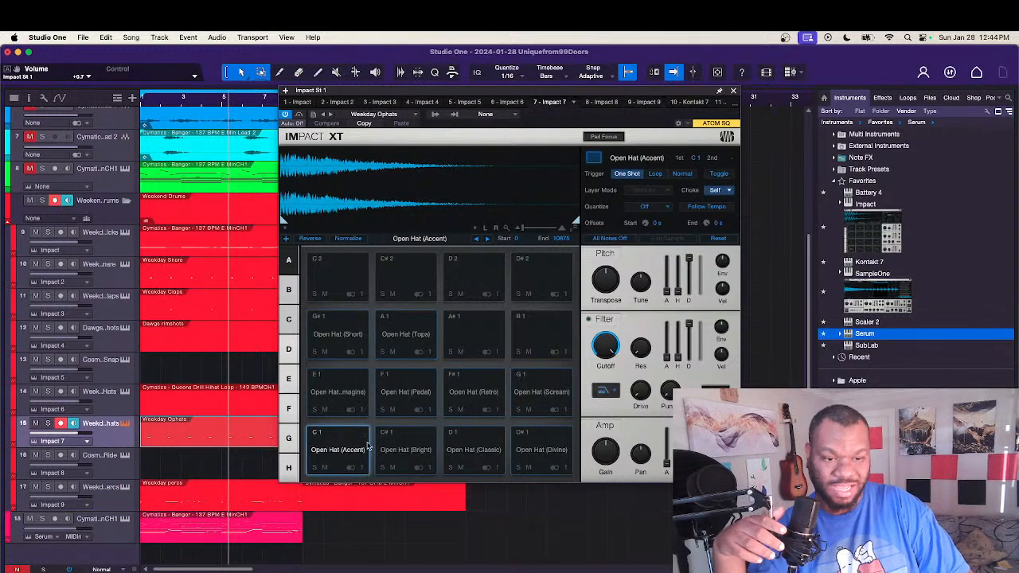
click(338, 452)
click(406, 450)
click(475, 450)
click(532, 451)
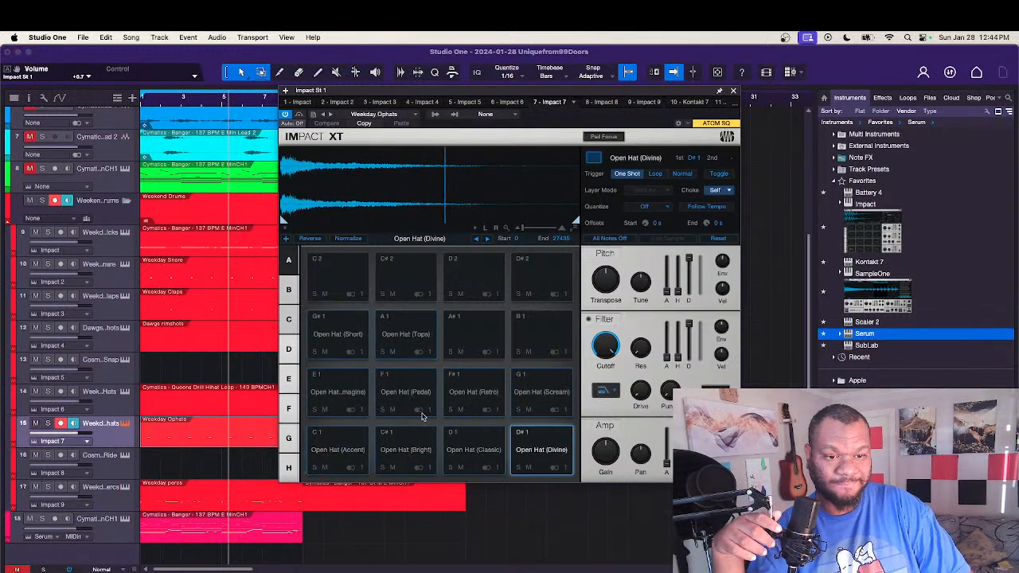
click(346, 393)
click(405, 392)
click(473, 392)
click(542, 392)
click(340, 336)
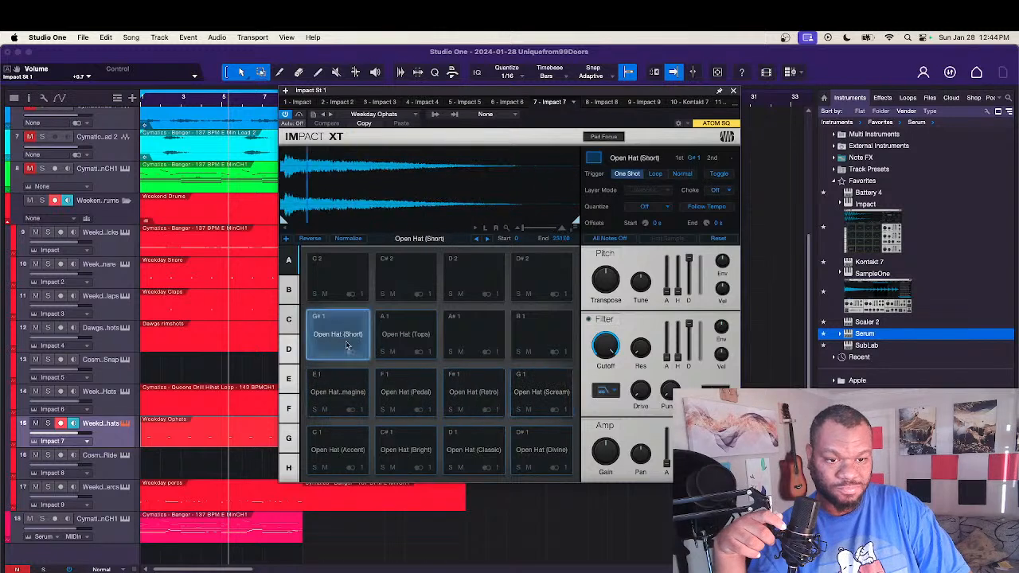
click(383, 340)
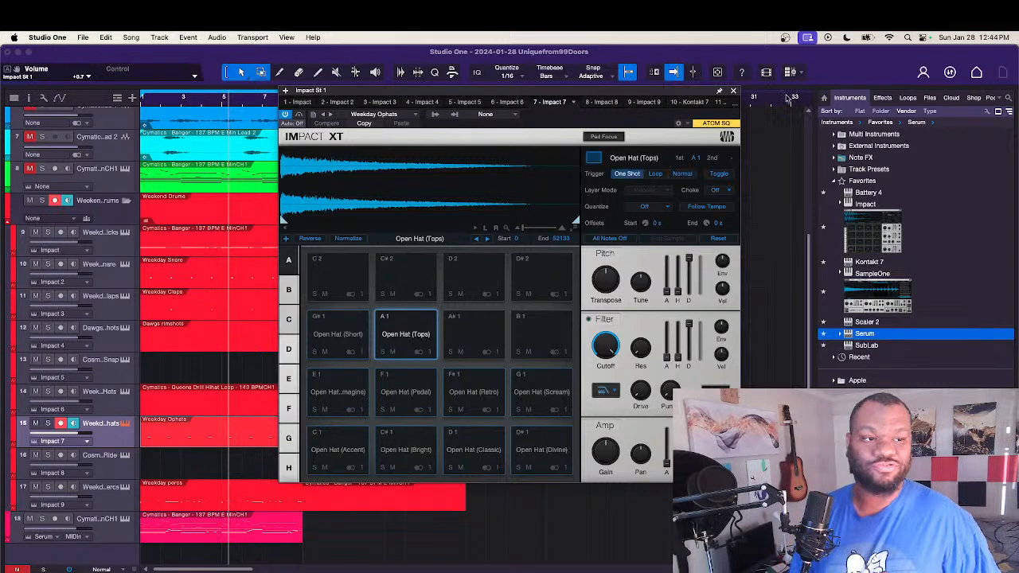
Step: Close the Weekday Ophats sampler and collapse the Weekend Drums folder
click(733, 91)
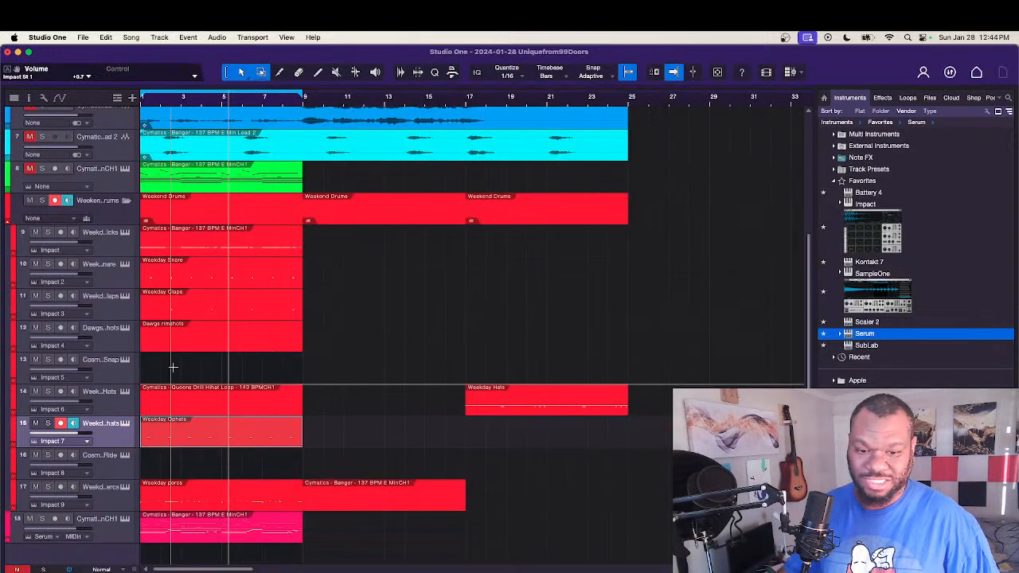
click(9, 224)
click(6, 224)
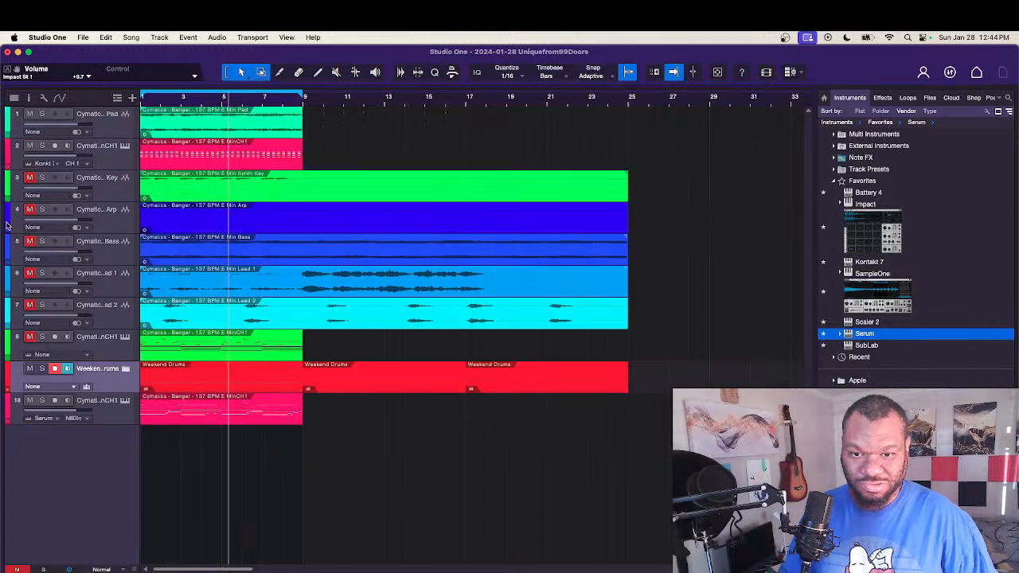
Step: Load the Nevermind Drums track preset into the song
right_click(93, 471)
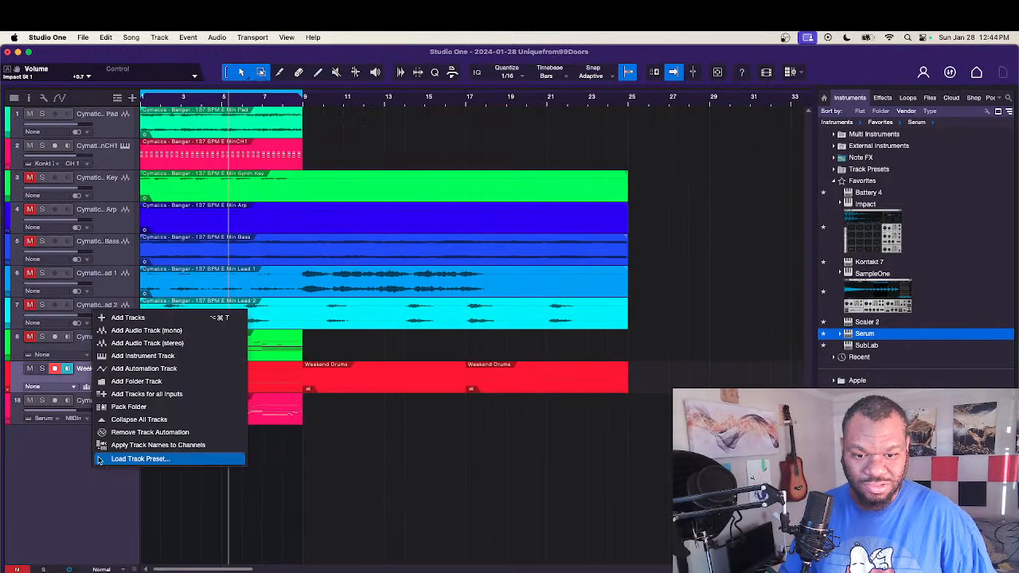
click(109, 460)
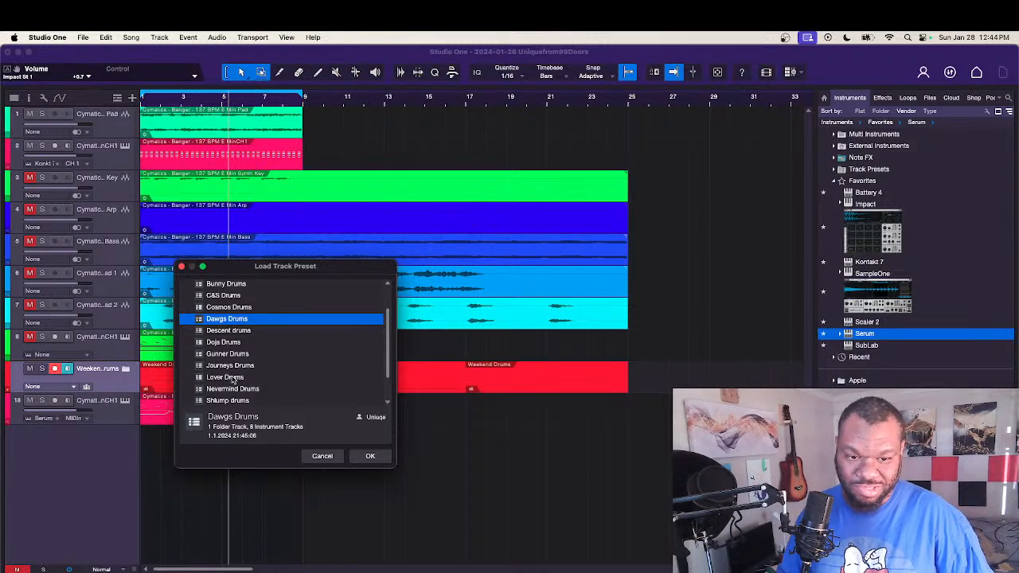
scroll(289, 372, down, 1)
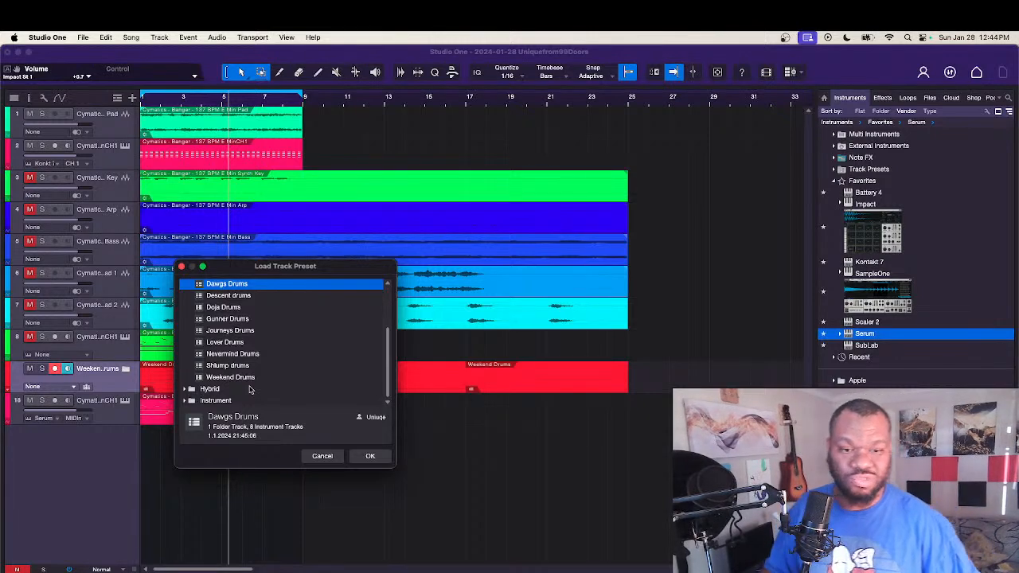
click(239, 354)
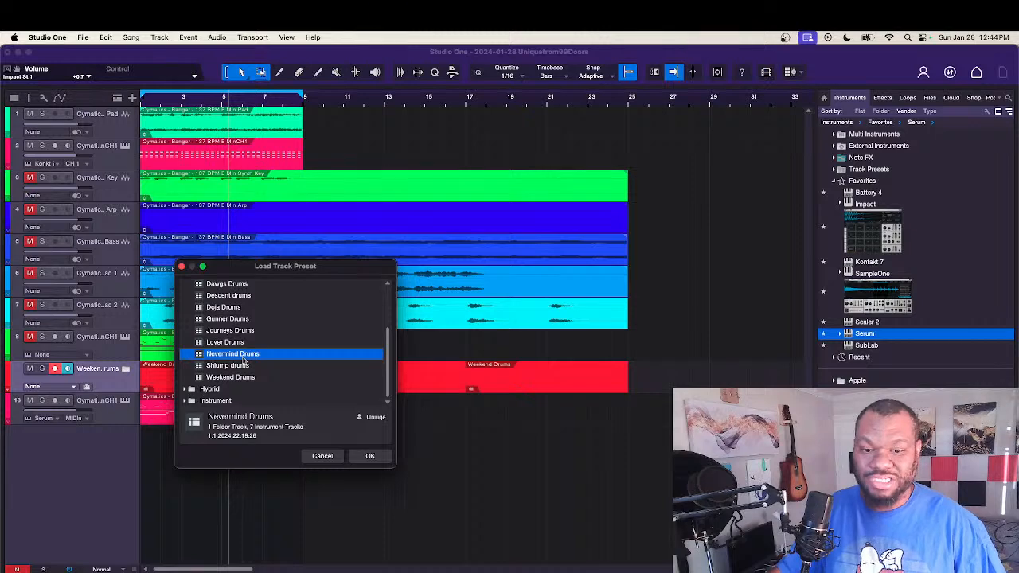
double_click(243, 359)
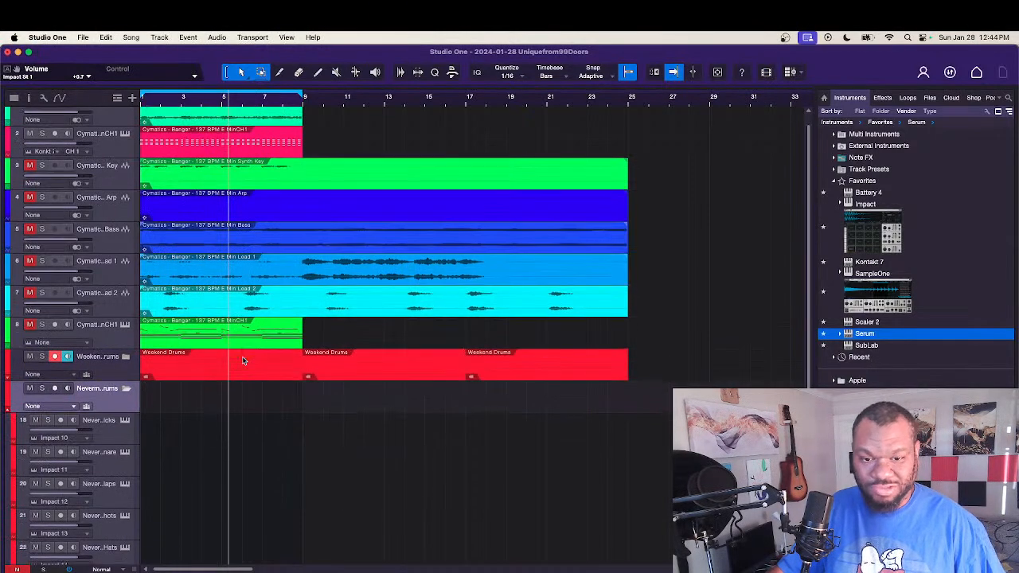
Step: Open the Nevermind Kicks drum sampler and audition its kick pads from Booked through Whatever
scroll(239, 406, down, 4)
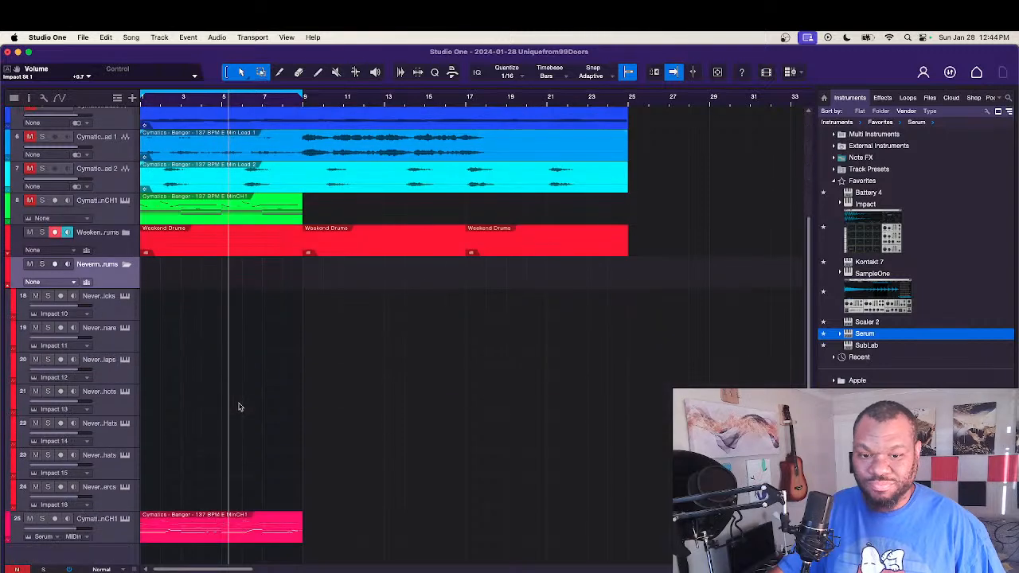
click(103, 310)
click(125, 296)
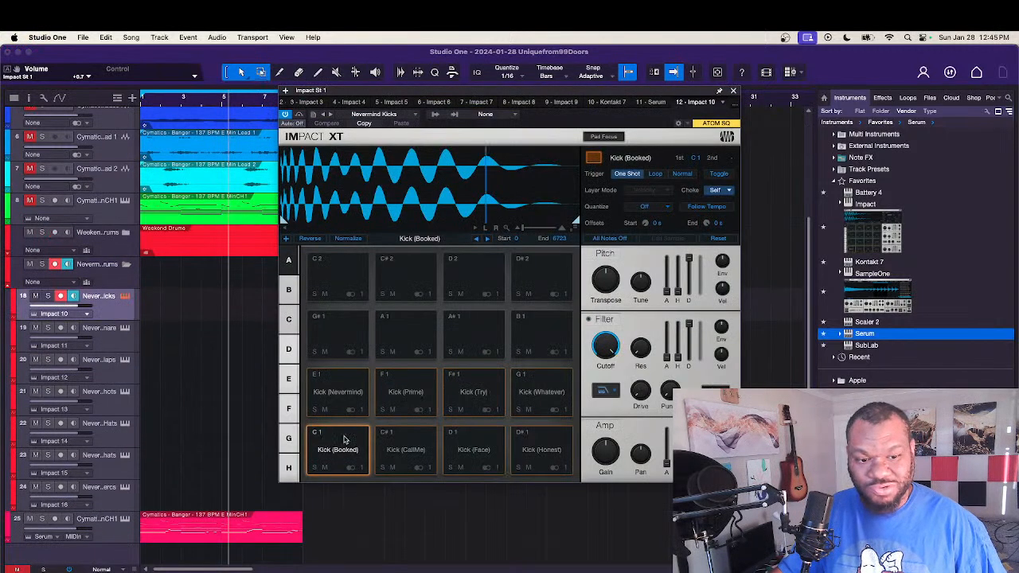
click(406, 450)
click(474, 450)
click(542, 450)
click(337, 392)
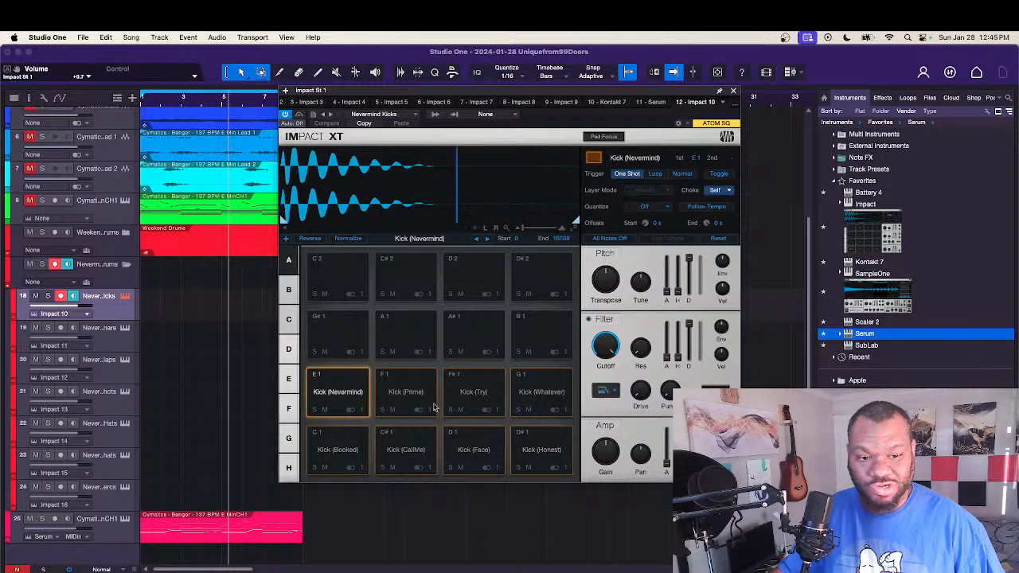
click(406, 392)
click(474, 392)
click(554, 386)
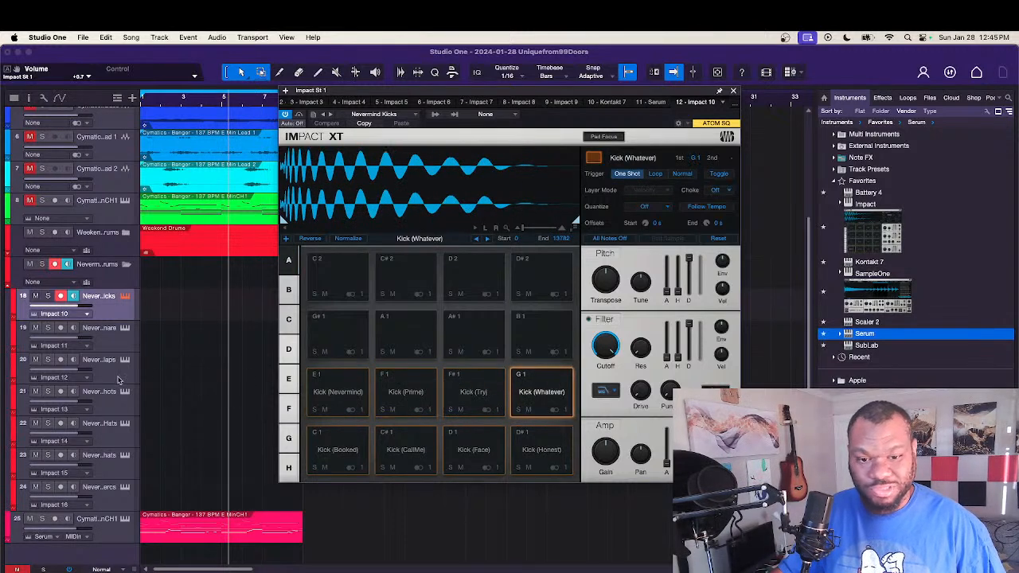
Step: Open the Nevermind Snare drum sampler and audition its snare pads from Cooked through Zone
click(122, 335)
click(343, 446)
click(406, 450)
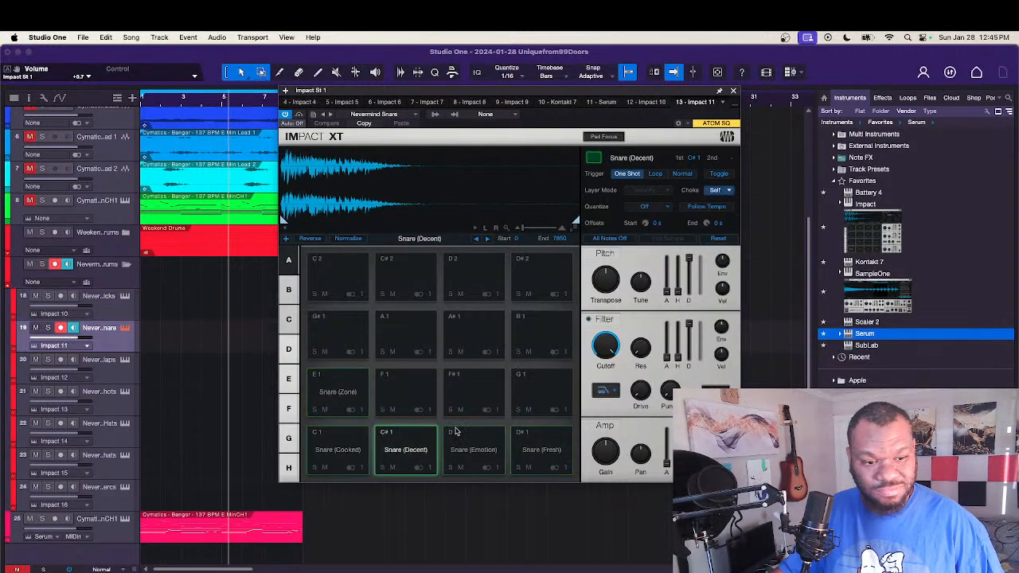
click(474, 450)
click(541, 446)
click(357, 397)
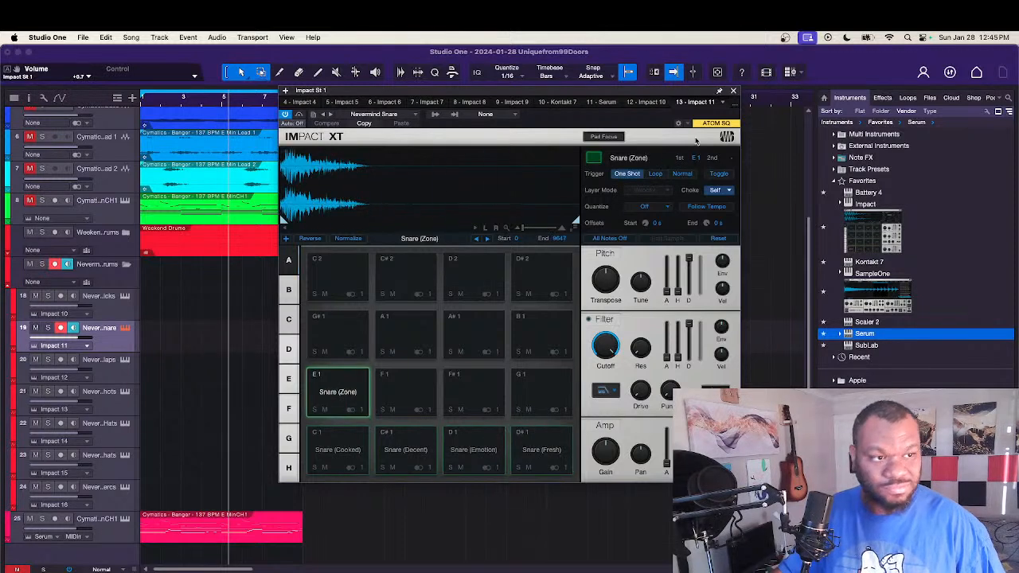
Step: Close the sampler and undo the loading of the Nevermind Drums preset
click(733, 91)
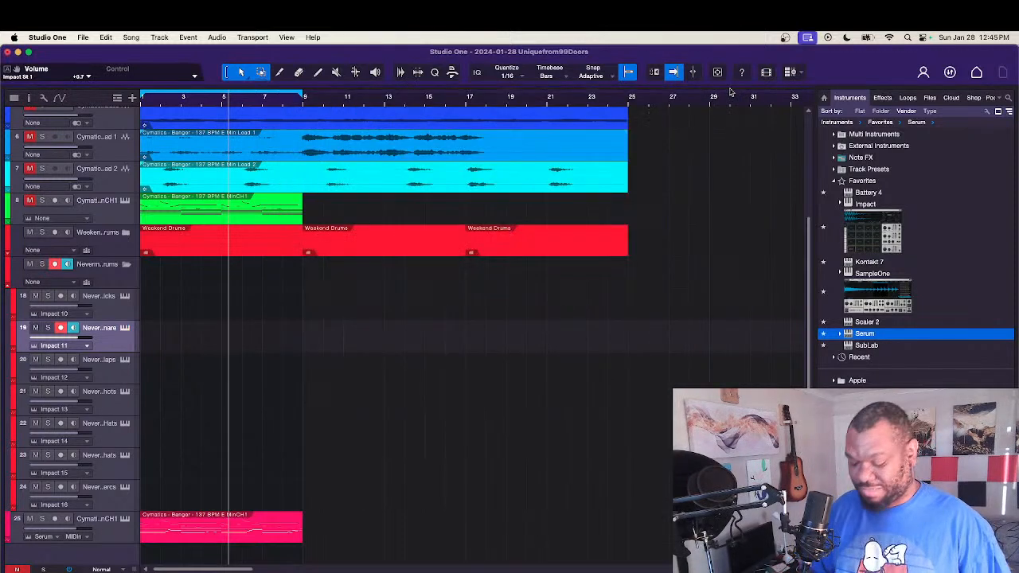
key(super+z)
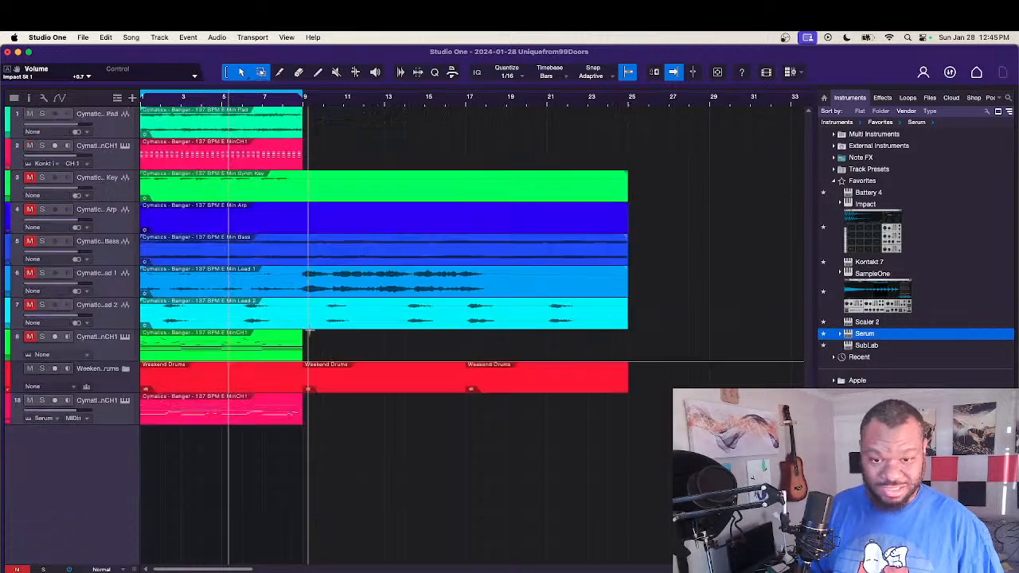
Step: Expand the Weekend Drums folder and delete the percussion clip between bars 9 and 17
click(7, 391)
scroll(133, 438, down, 3)
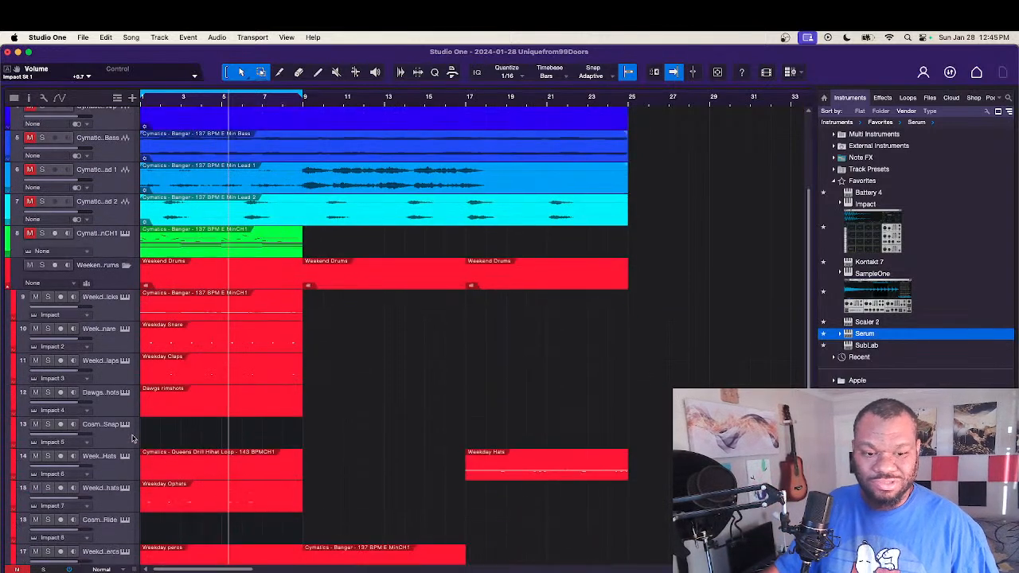
scroll(231, 486, down, 1)
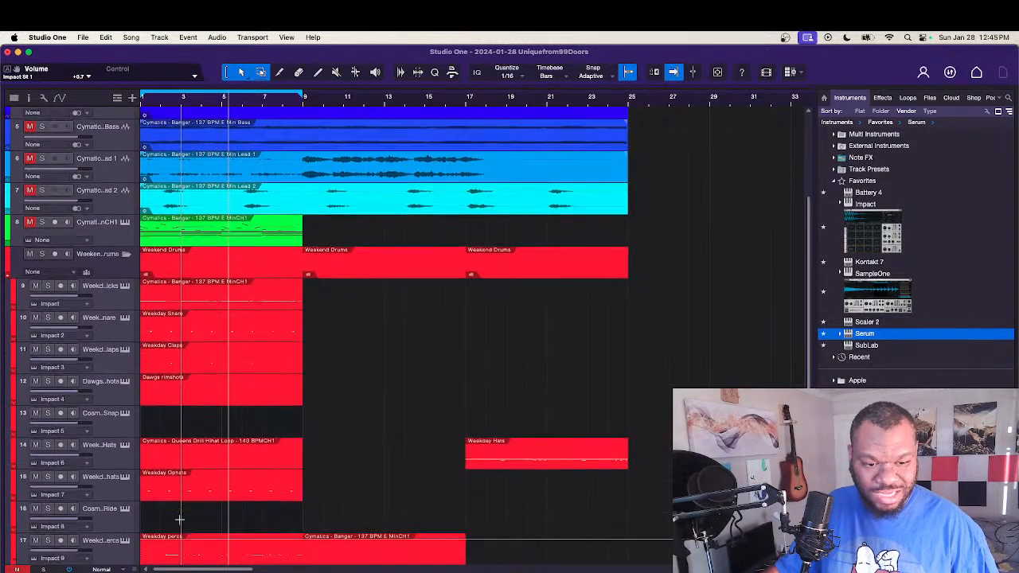
scroll(311, 497, down, 2)
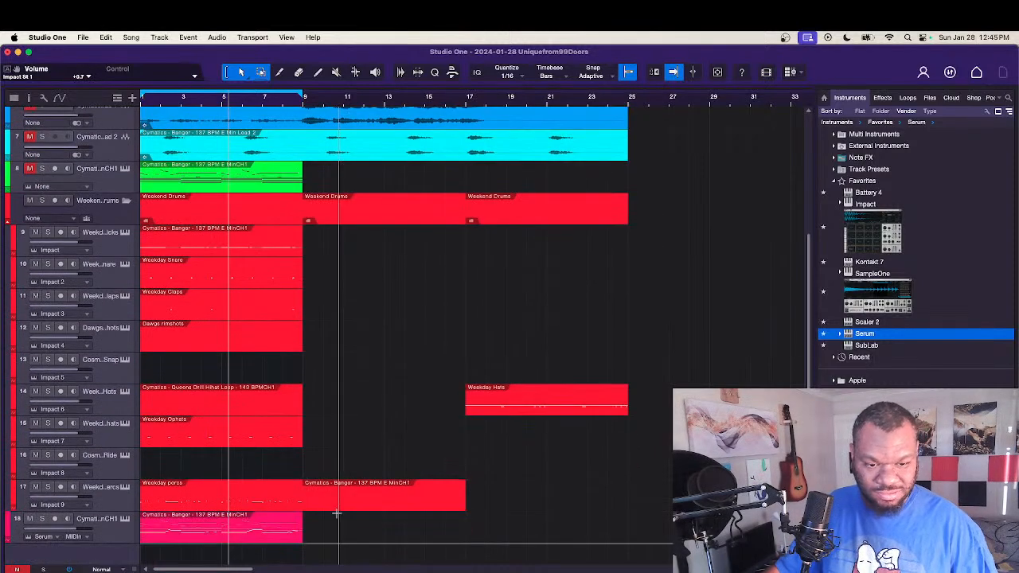
click(340, 506)
key(super+z)
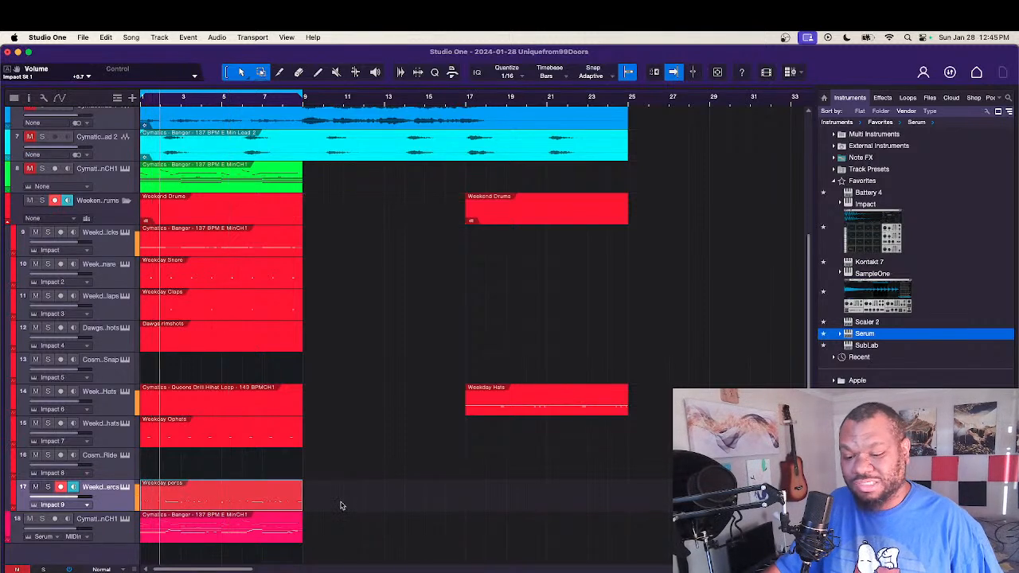
Step: Move all Percussion (Lotus) notes in the Weekday percs clip up to the Percussion (Hit) row and close the note editor
double_click(278, 507)
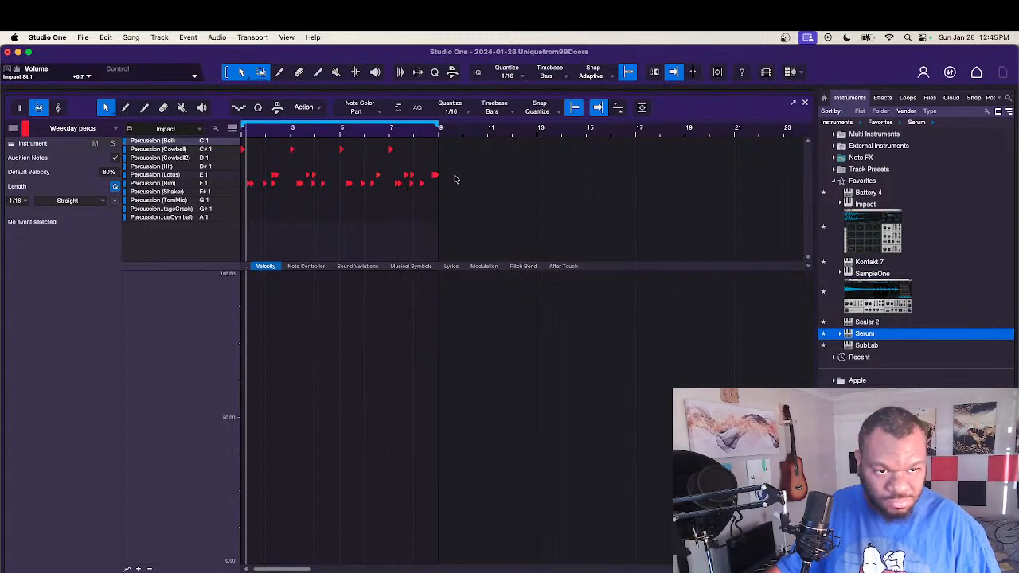
drag(454, 172, 249, 165)
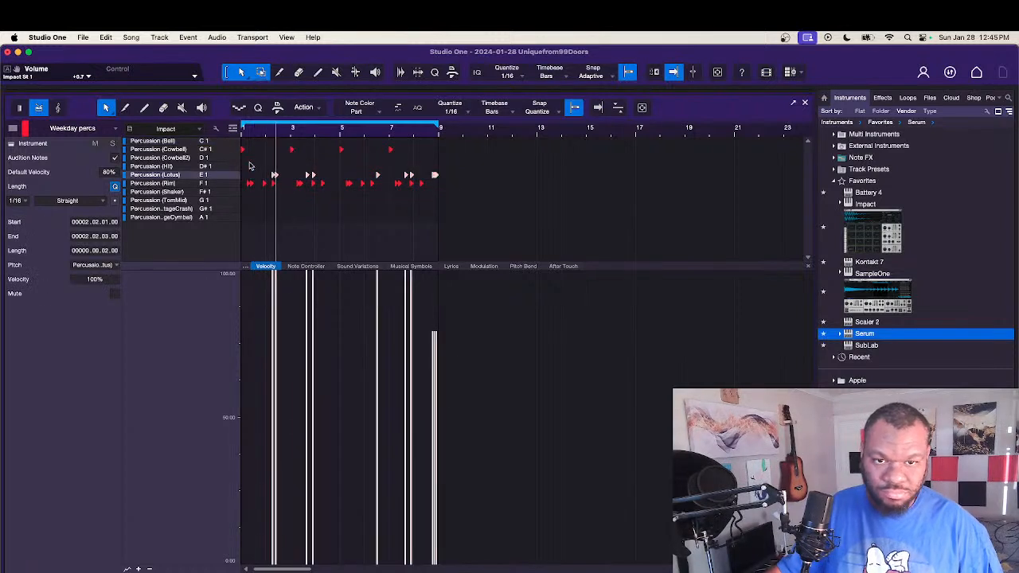
key(Up)
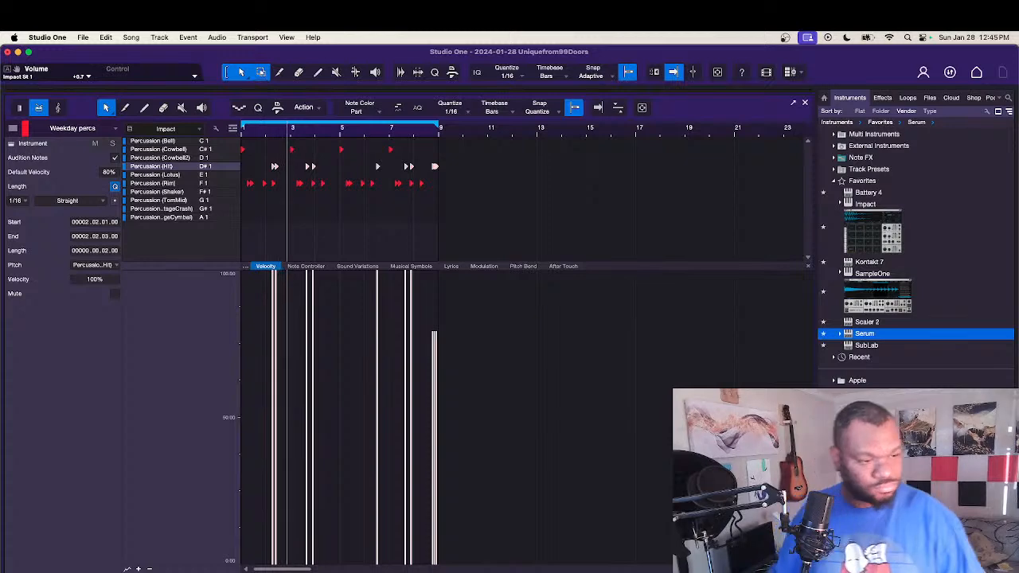
key(F2)
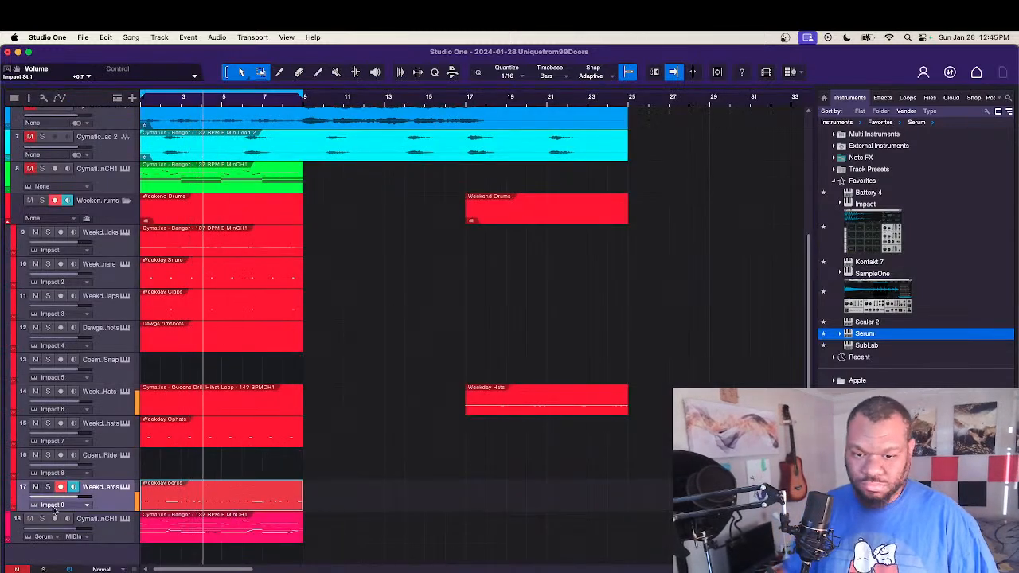
Step: Collapse the drum folder, then rename the Serum track as bass and place it directly below the Kontakt track
click(5, 223)
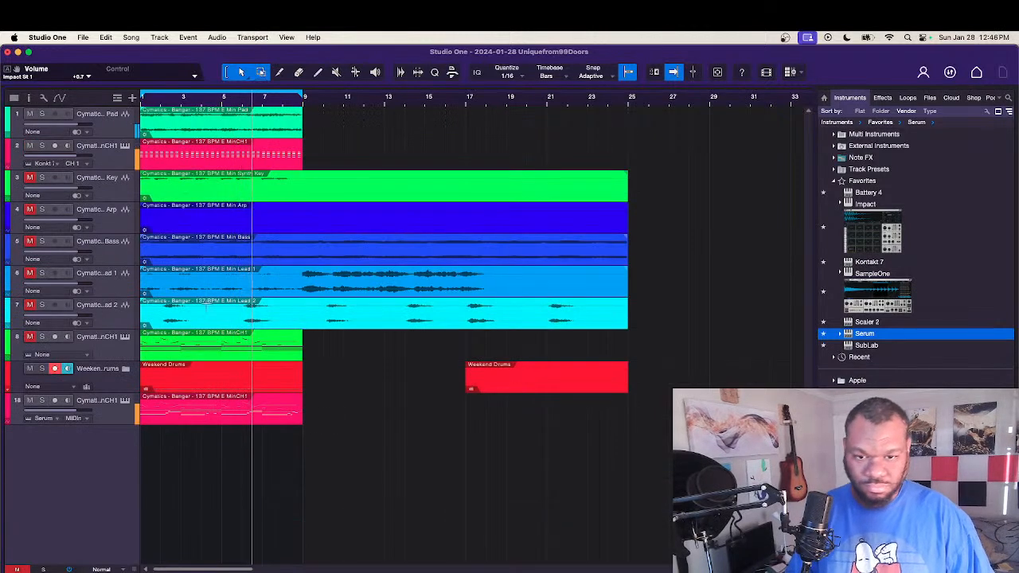
double_click(120, 407)
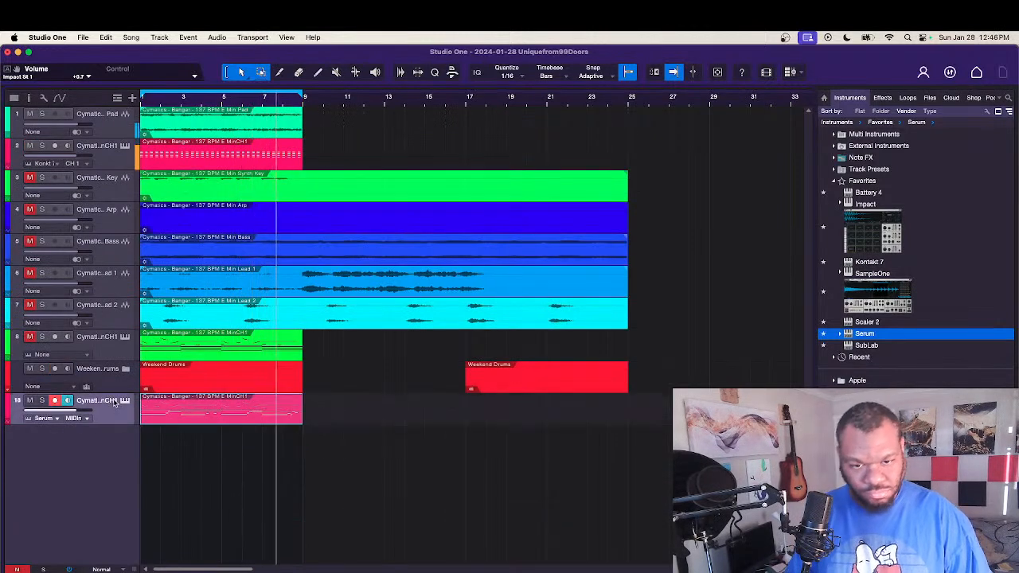
text(bass)
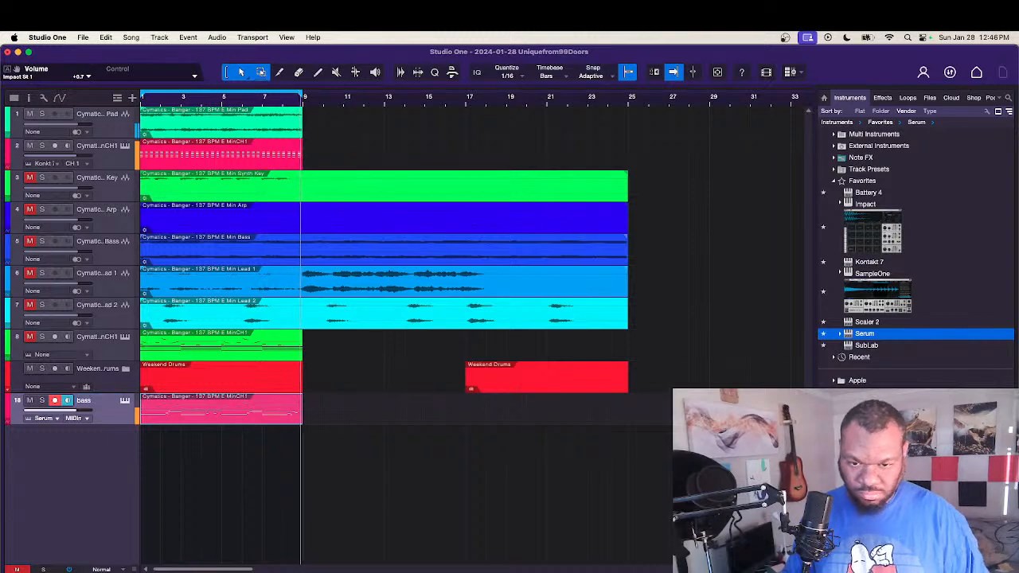
key(Return)
drag(109, 412, 117, 179)
Step: Rename the Kontakt track as Keys
double_click(106, 148)
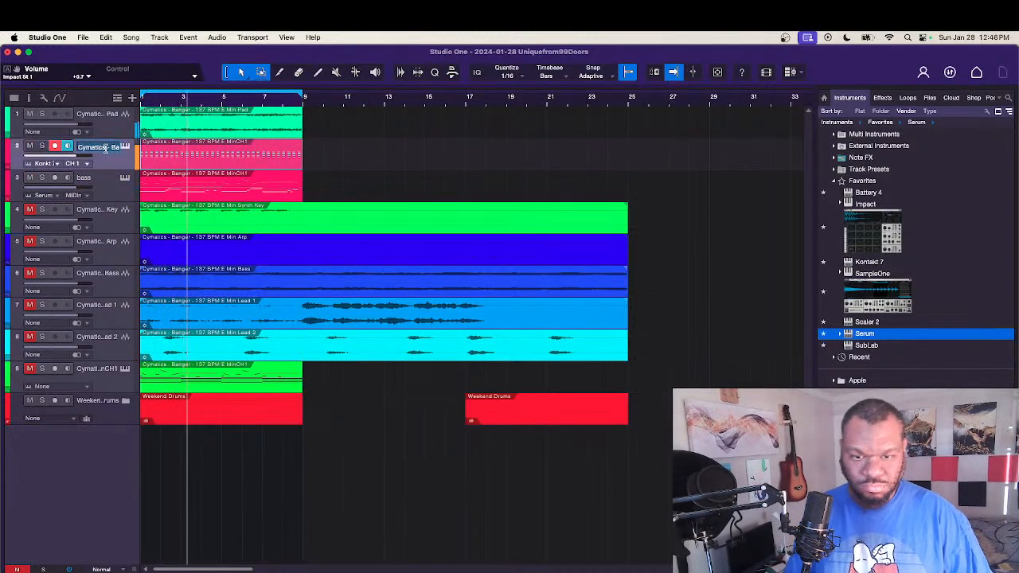
text(Keys)
key(Return)
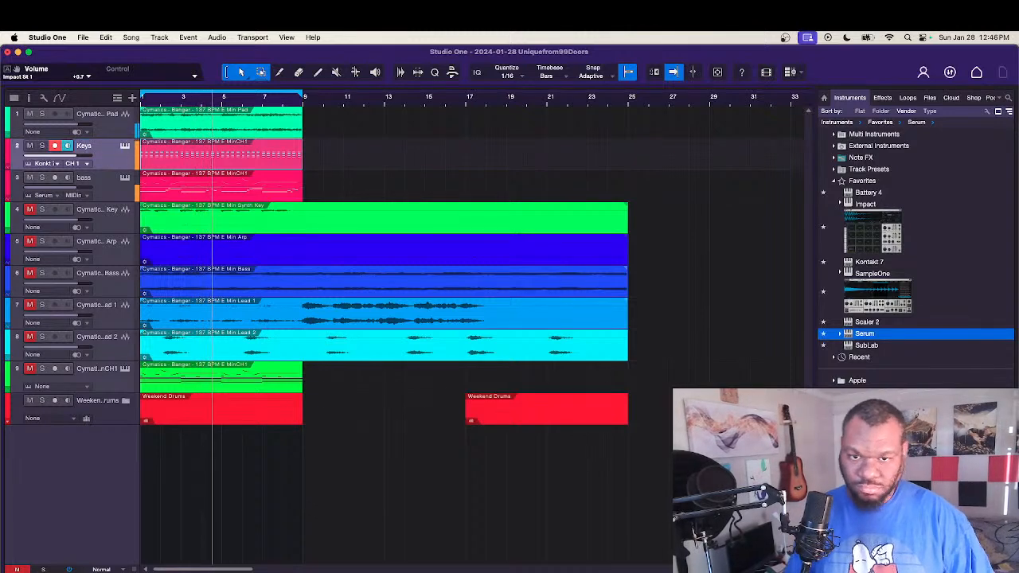
Step: Unmute the Synth Key audio track, then split its clip at bar 9 and delete everything after that
click(34, 212)
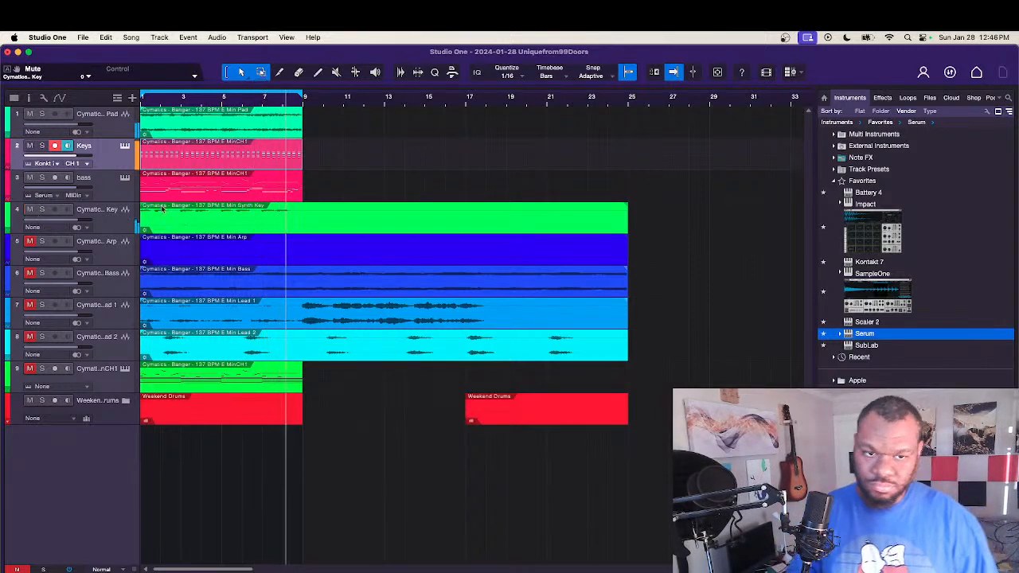
click(324, 226)
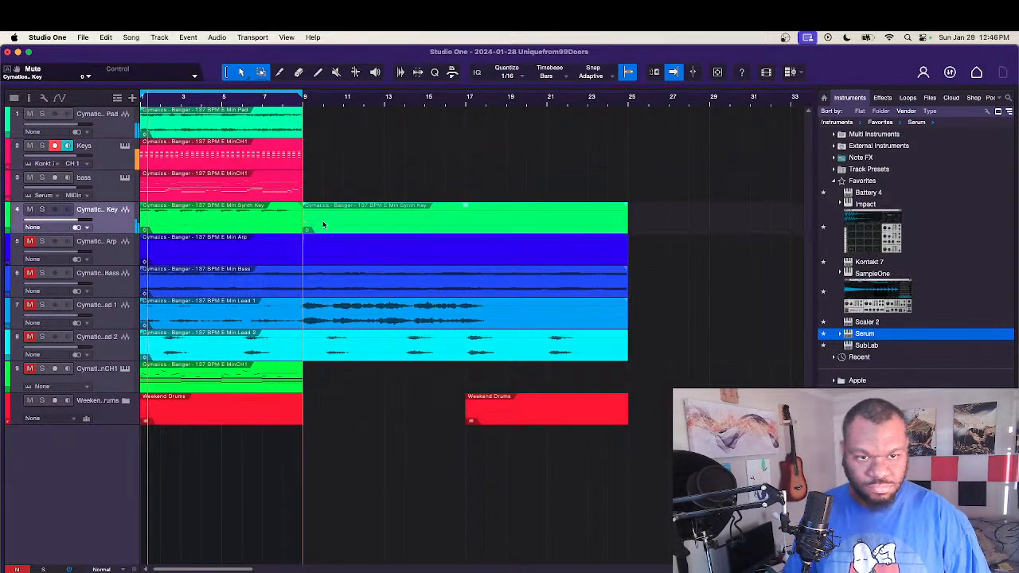
double_click(323, 226)
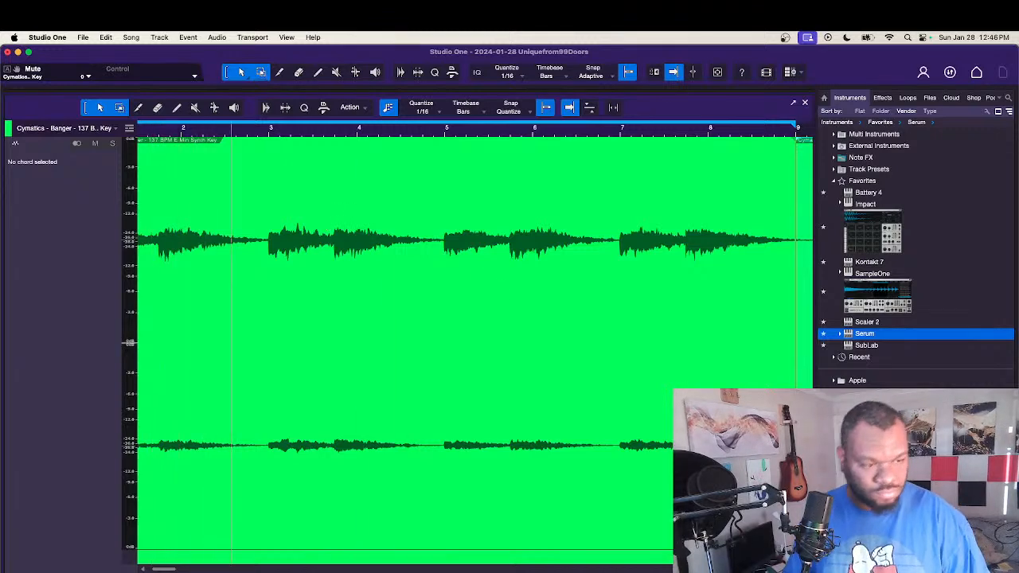
key(F2)
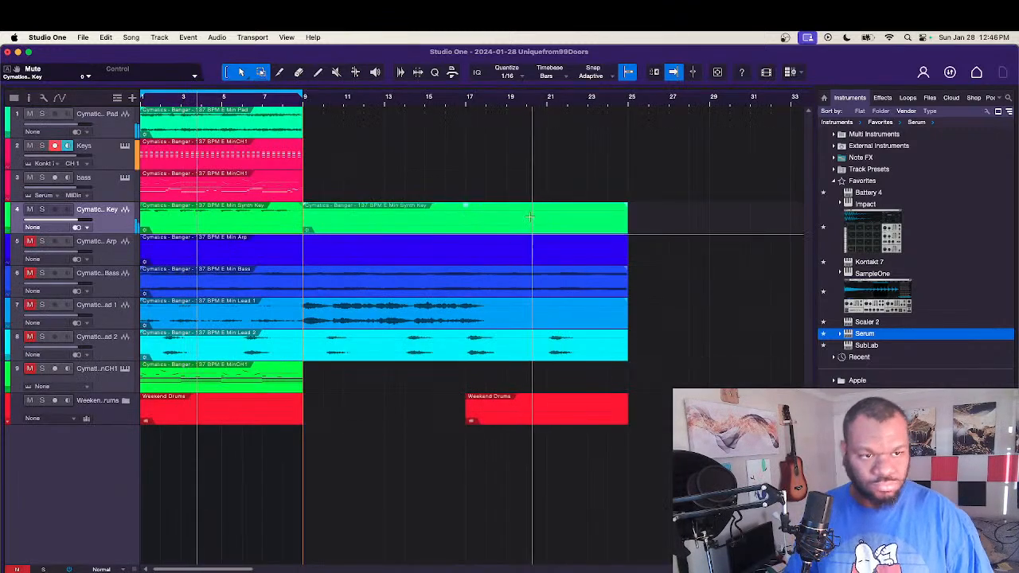
key(Delete)
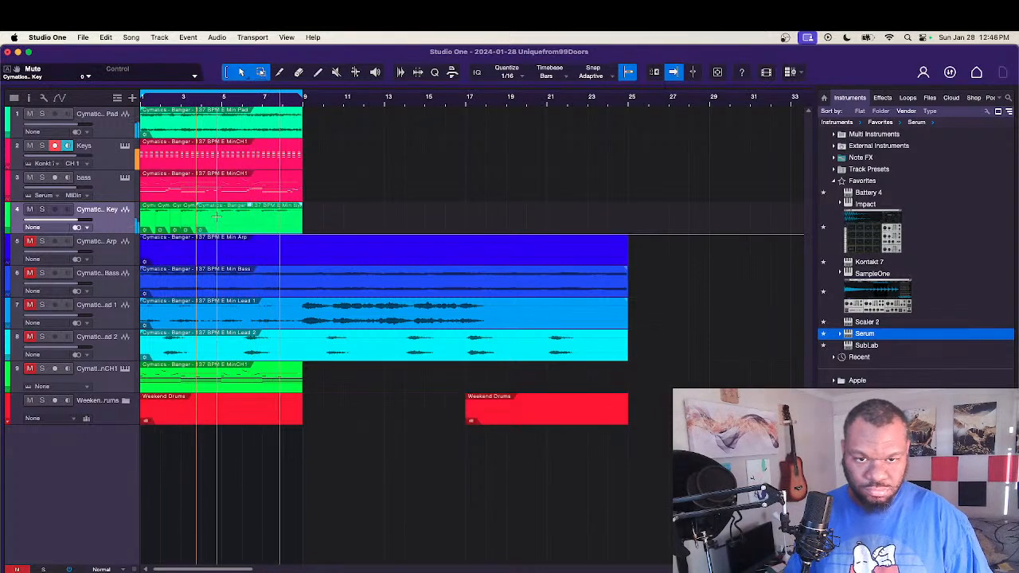
Step: Delete the short Synth Key slices just before bar 3 and just before bar 5
key(e)
key(e)
key(e)
key(e)
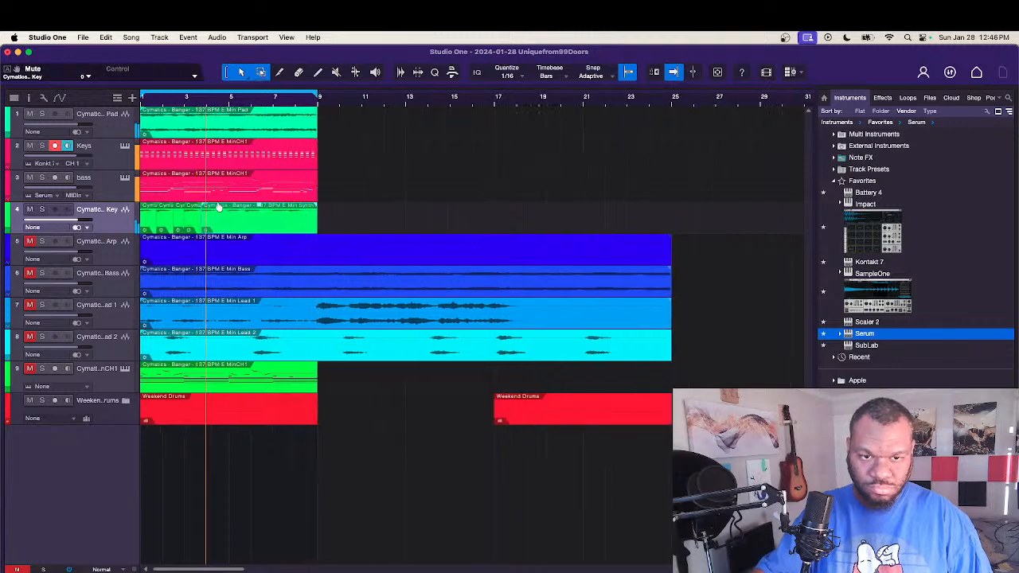
scroll(219, 208, left, 2)
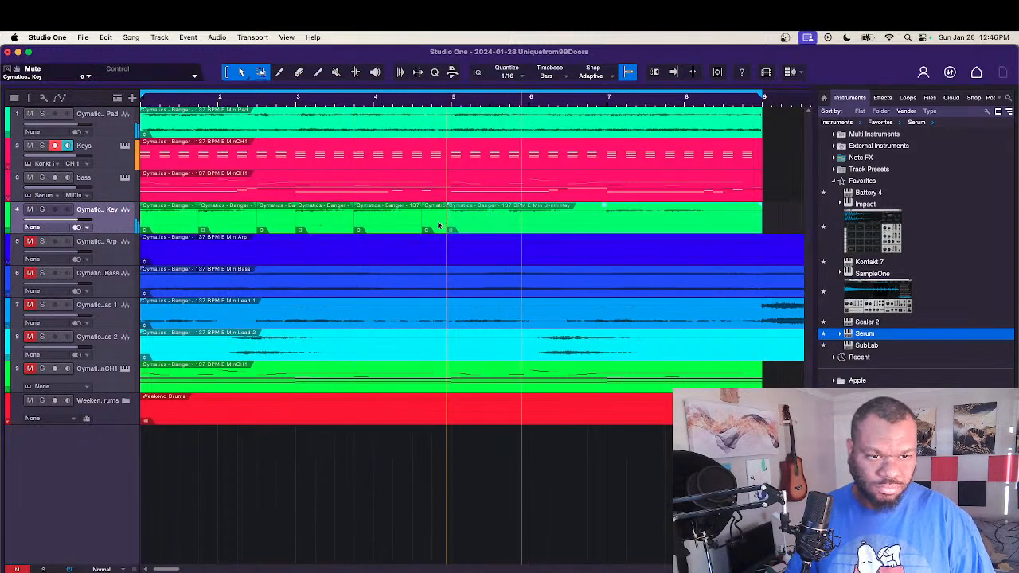
key(Delete)
click(279, 225)
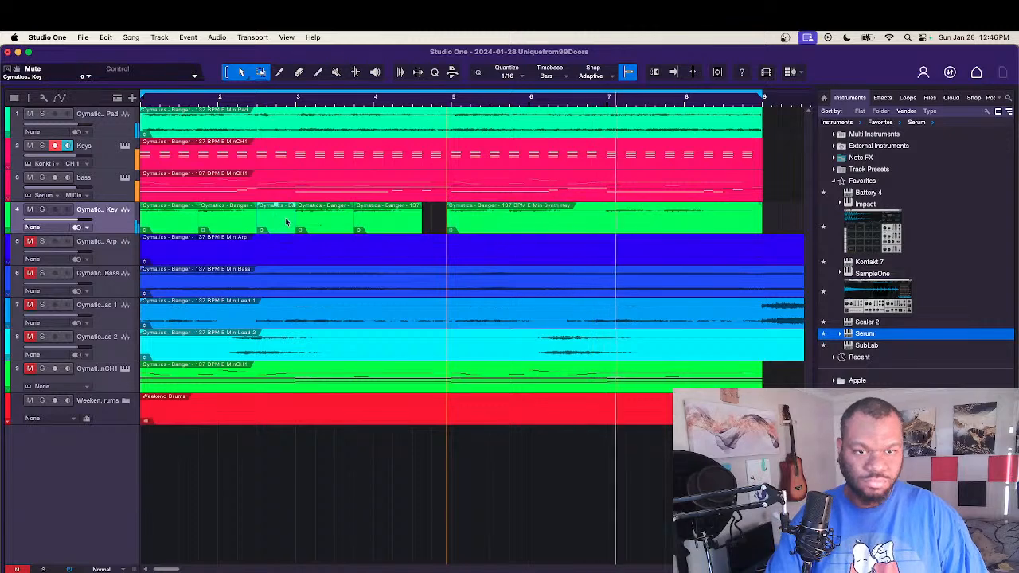
key(Delete)
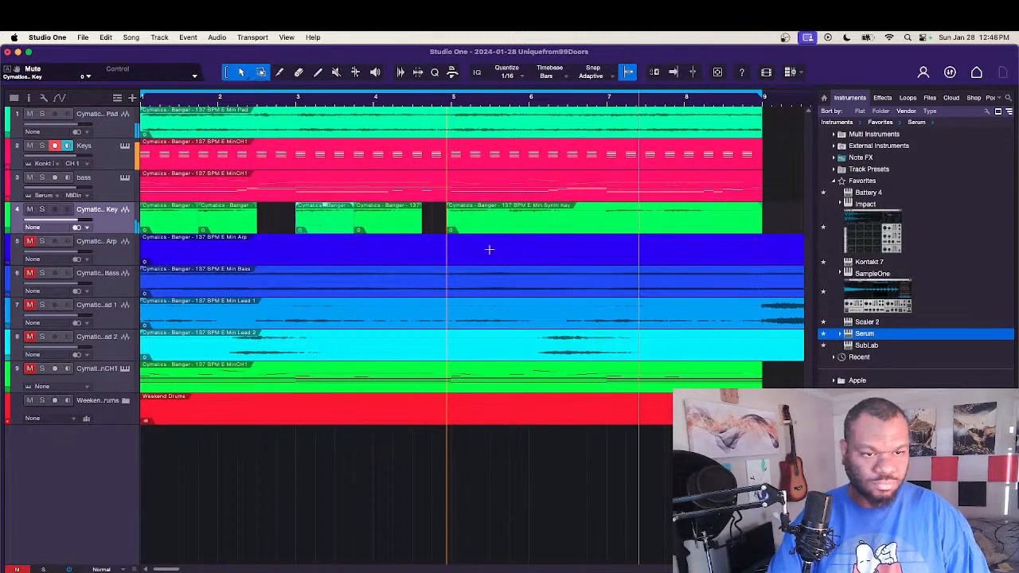
Step: Split the Synth Key clip at beat 4 of bars 5 and 6 and at bar 7, then delete the slice before bar 7
double_click(510, 212)
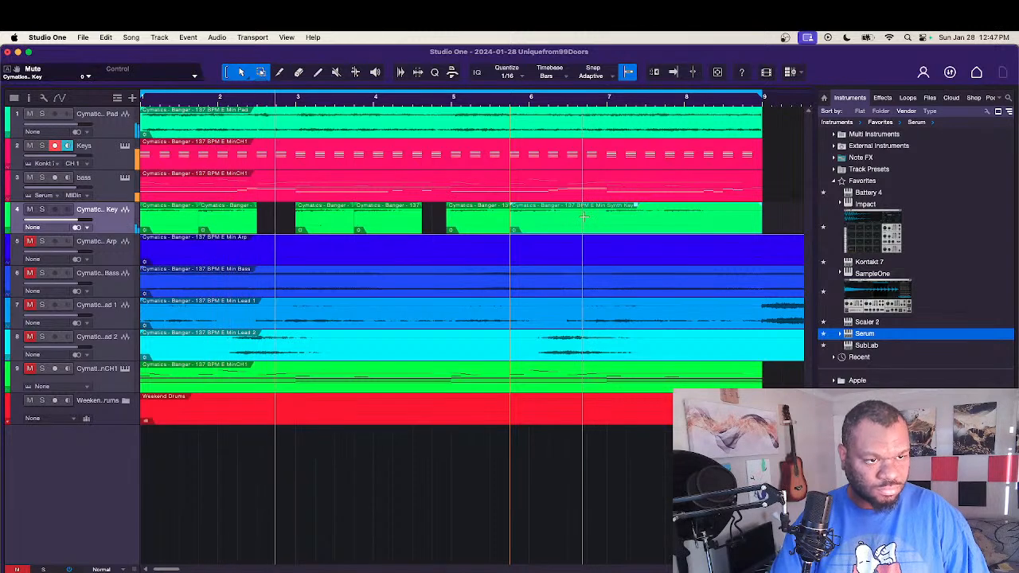
double_click(591, 214)
double_click(607, 215)
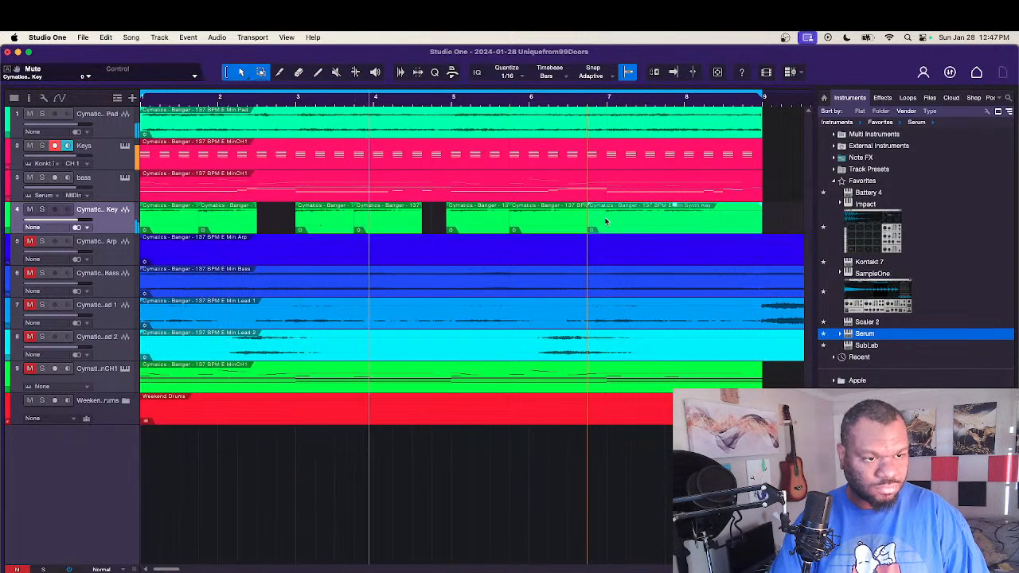
key(Delete)
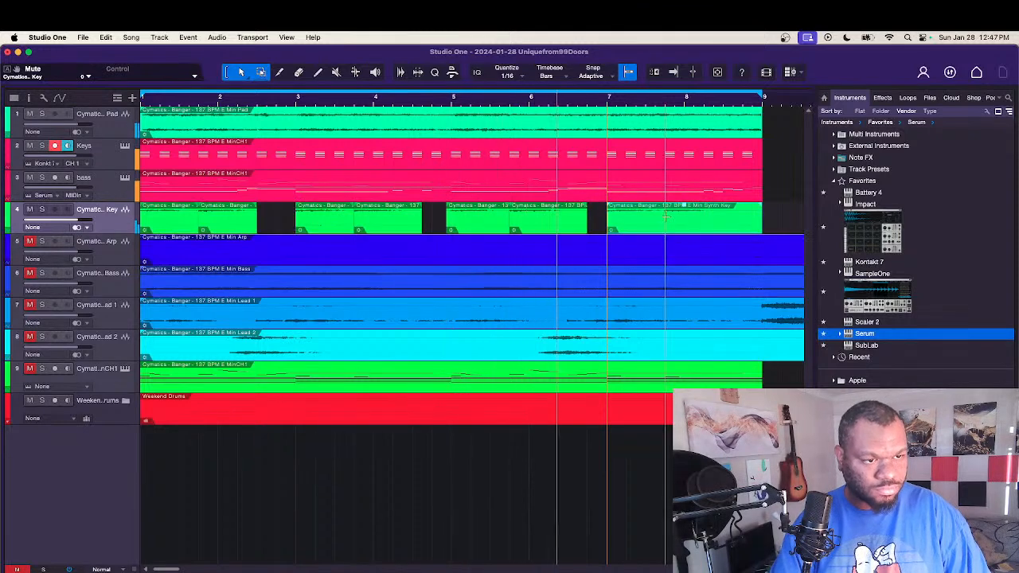
Step: Split the last Synth Key slice at bar 7 beat 4 and midway through bar 8 beat 3, then delete the tail
double_click(666, 225)
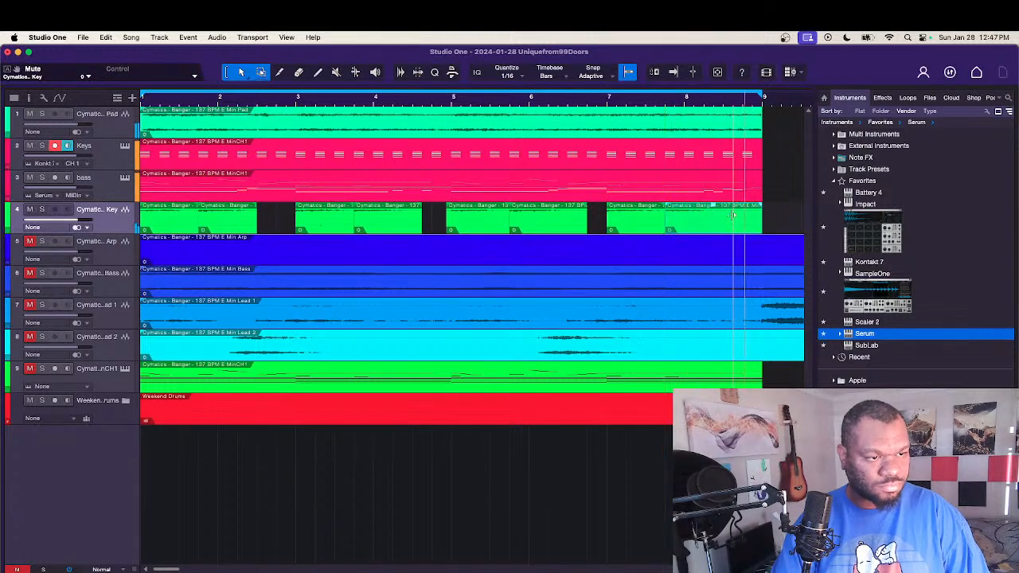
double_click(733, 215)
click(755, 228)
key(Delete)
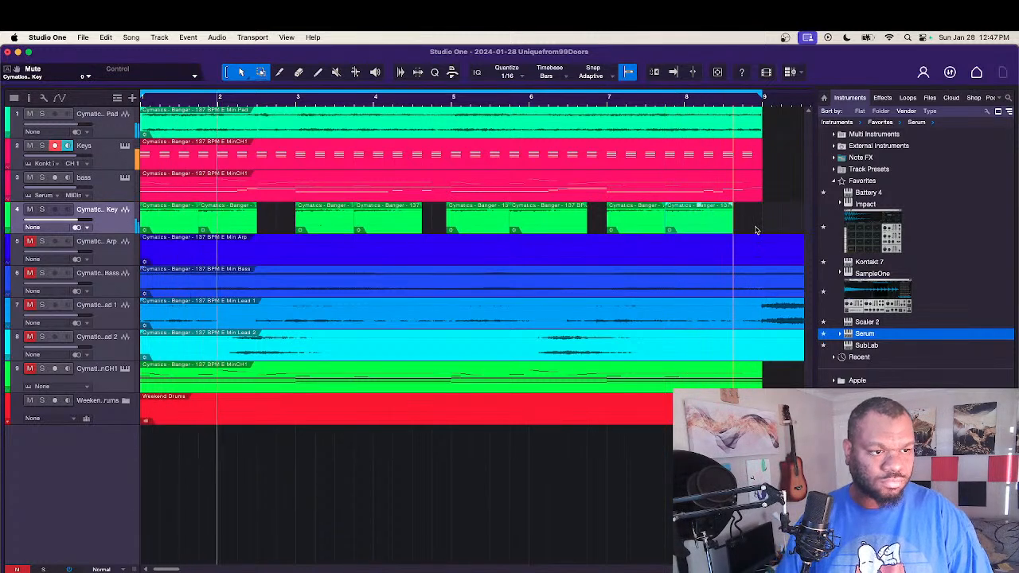
Step: Try reversing the audio of all the Synth Key slices
right_click(183, 227)
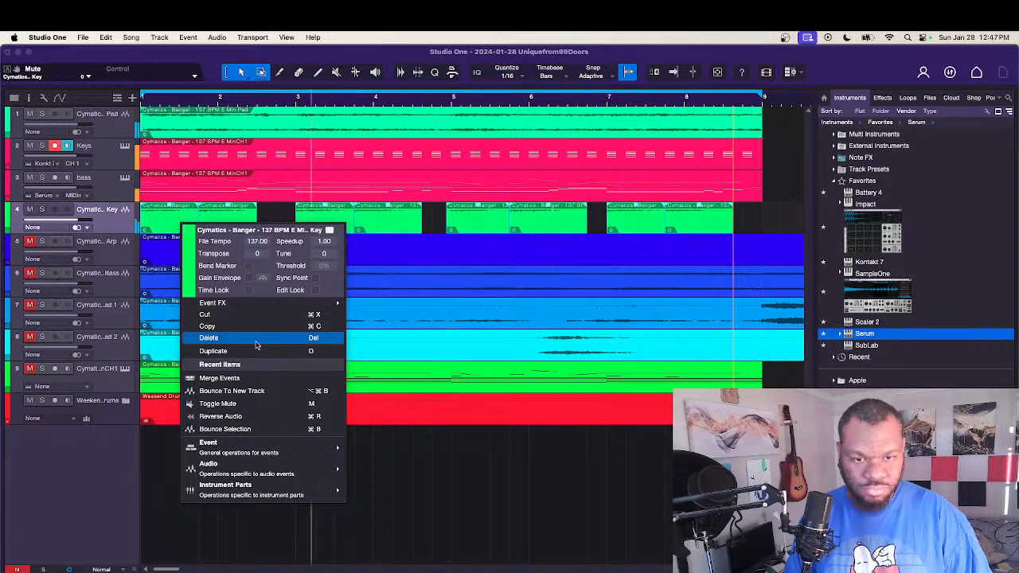
click(241, 419)
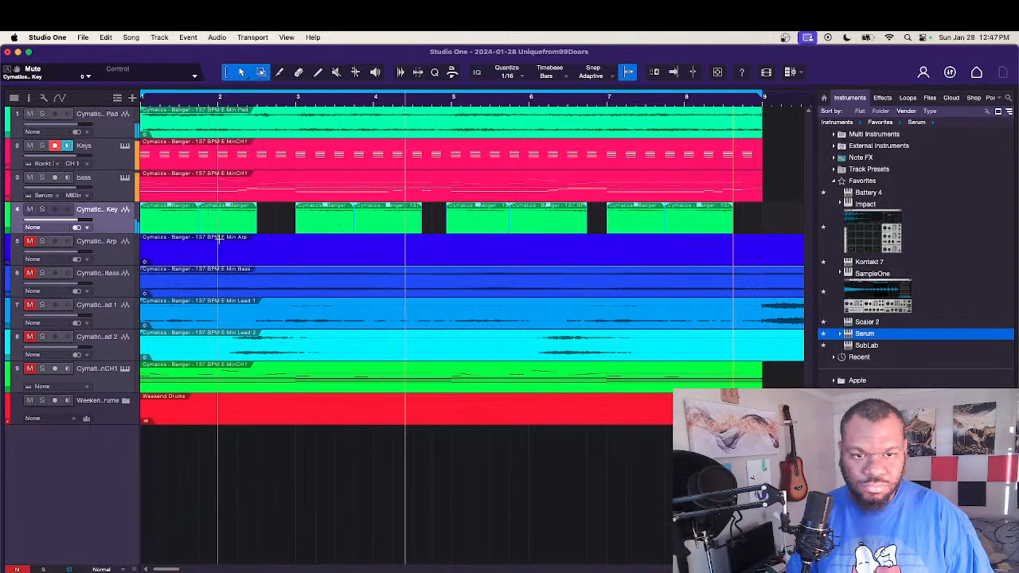
right_click(224, 224)
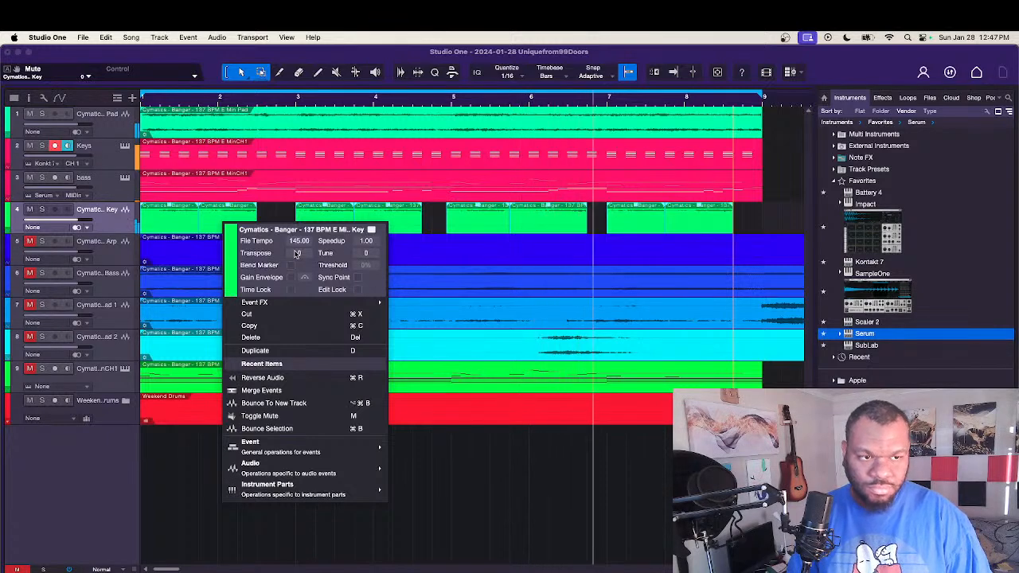
click(530, 226)
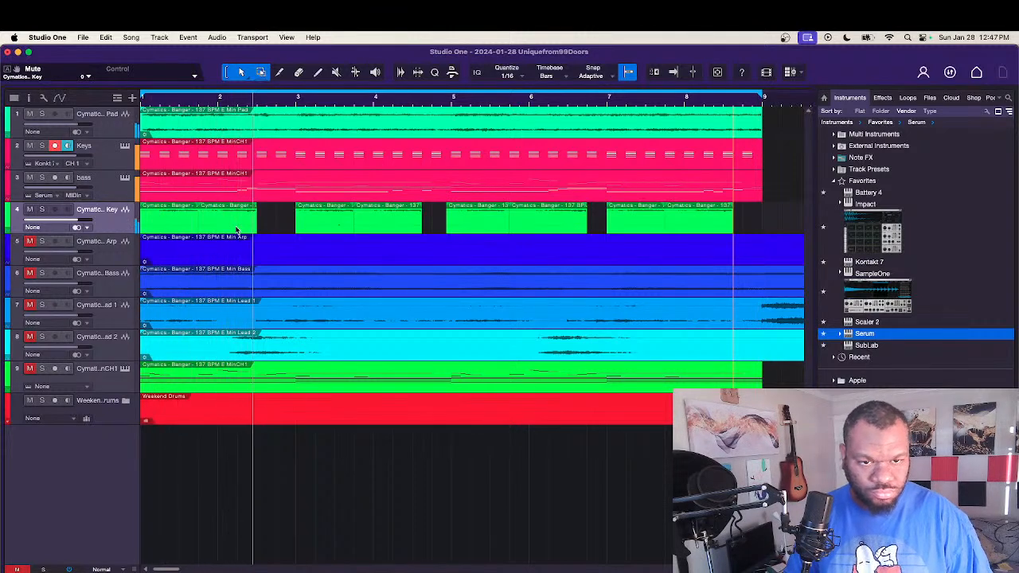
Step: Try filling the Synth Key gap before bar 3 with a slice copy and set its transpose to 12
mouse_move(239, 231)
mouse_down()
mouse_move(278, 232)
mouse_move(252, 224)
mouse_up()
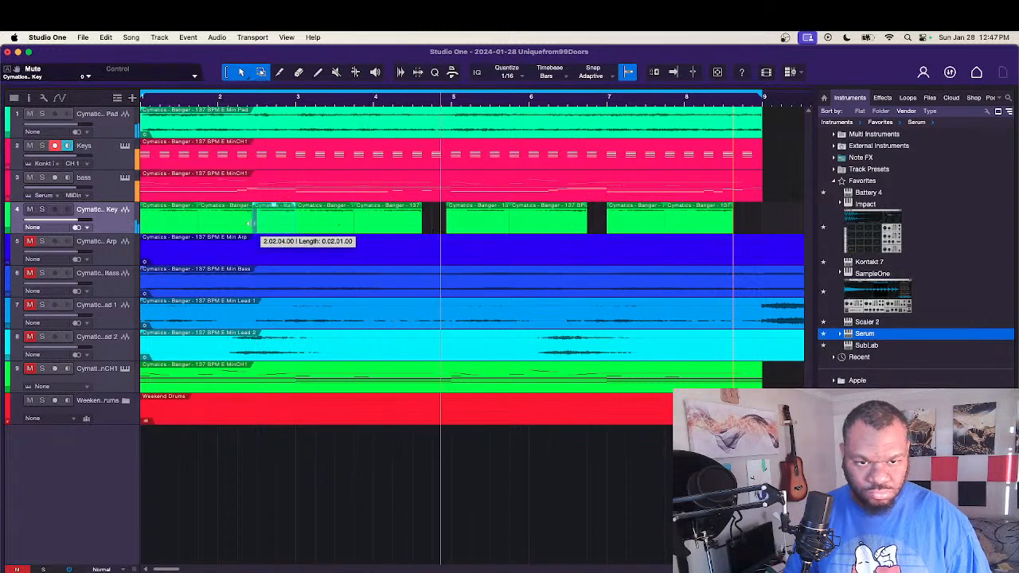
right_click(278, 229)
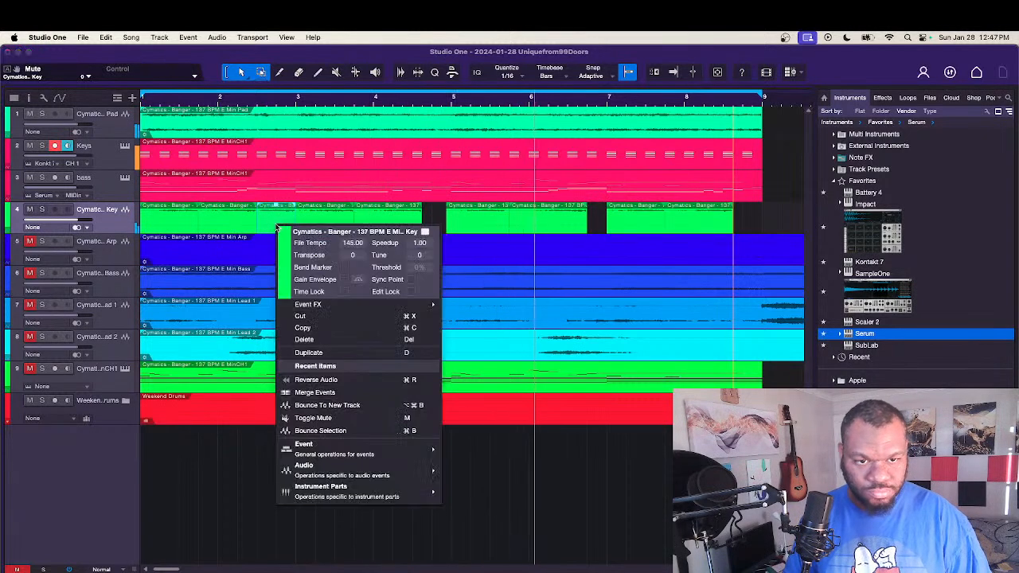
click(353, 255)
text(12)
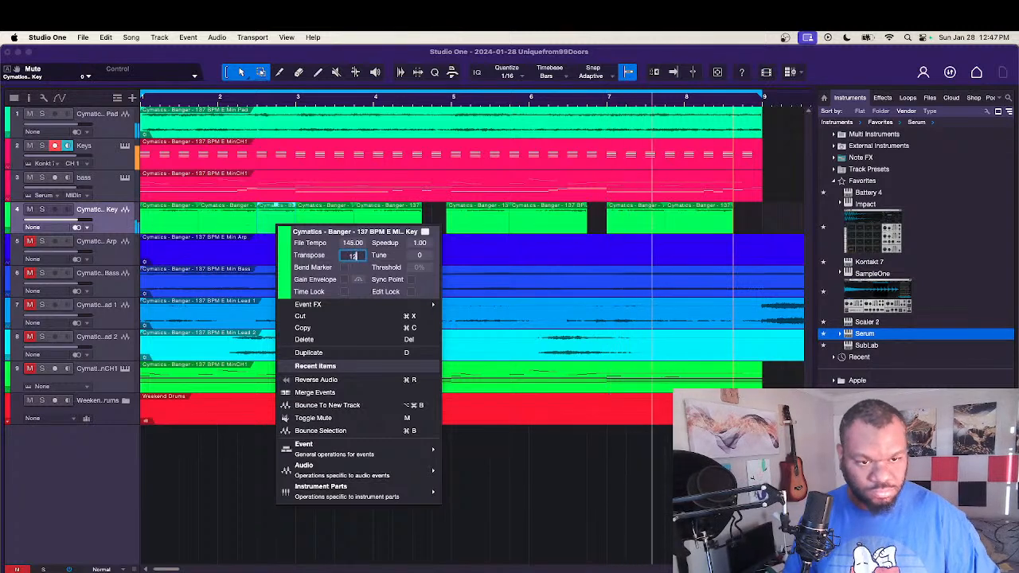
key(Return)
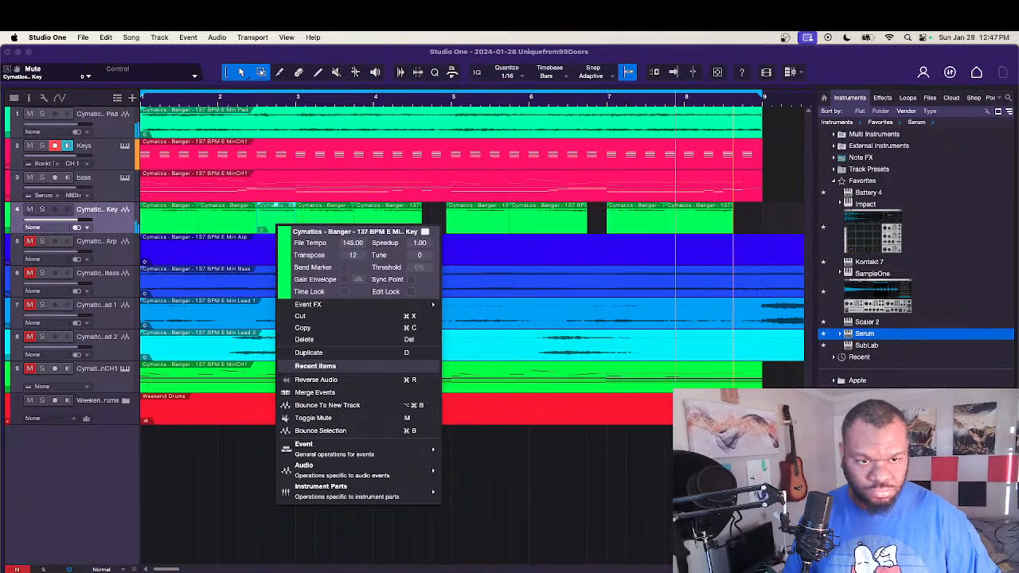
click(427, 221)
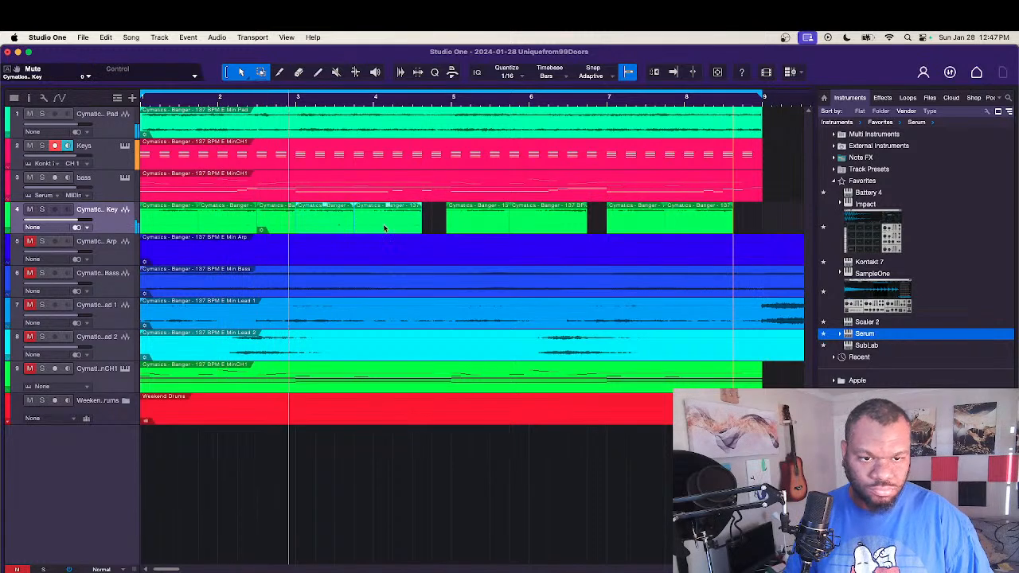
Step: Try a transpose of 3 on the copied Synth Key slice before bar 3, then set it to 0
key(f)
right_click(287, 230)
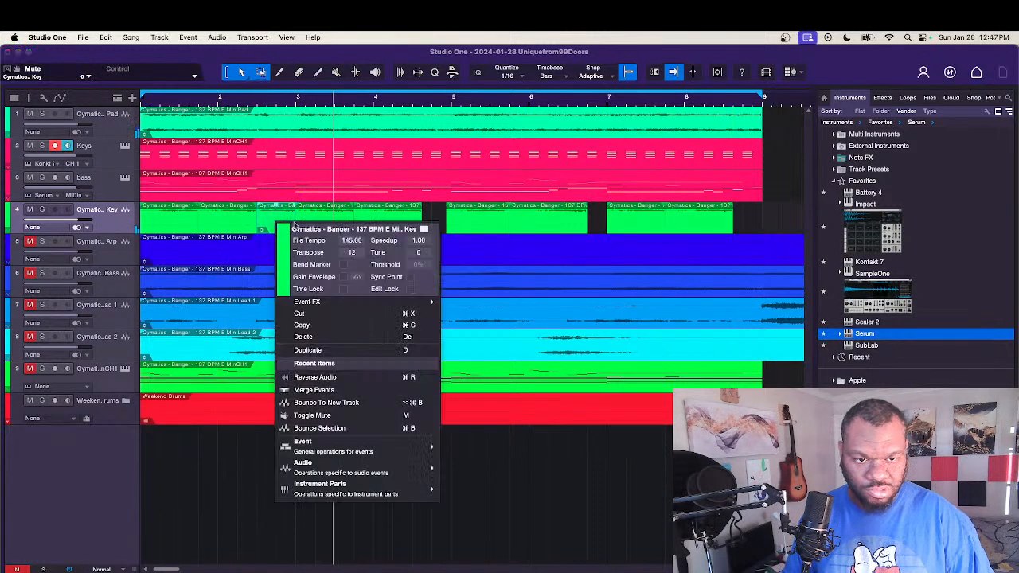
text(3)
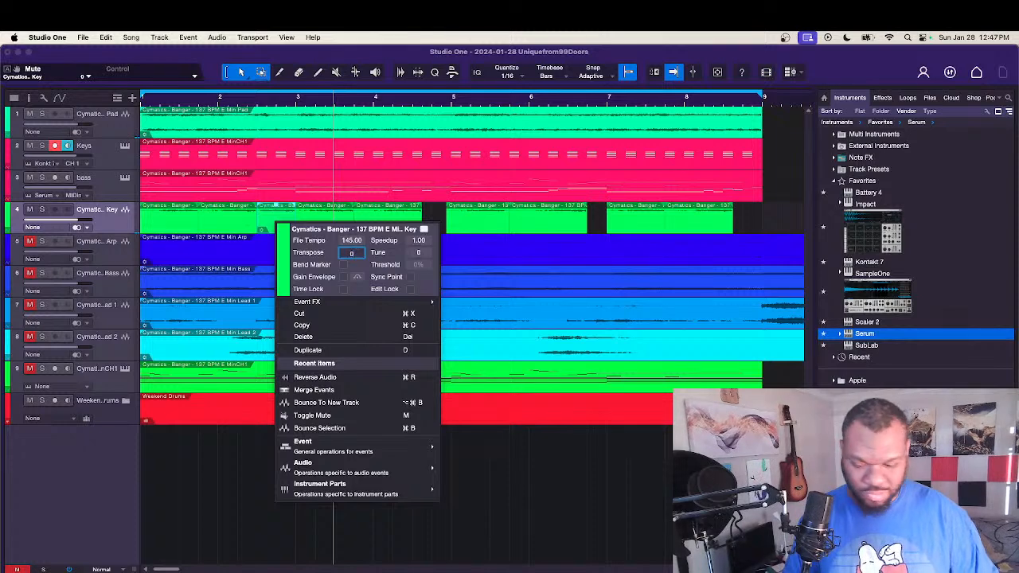
key(Return)
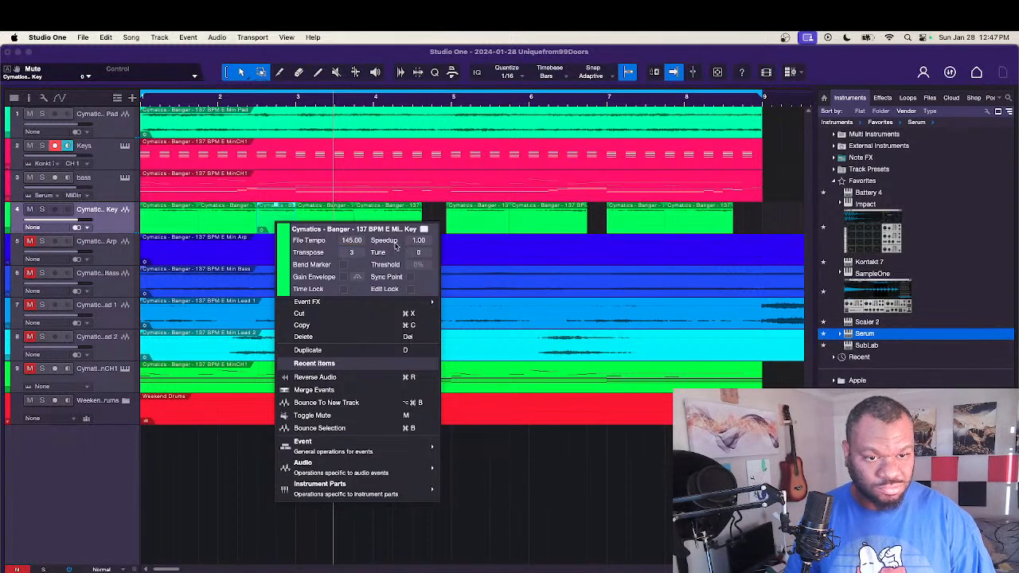
double_click(355, 252)
text(0)
key(Return)
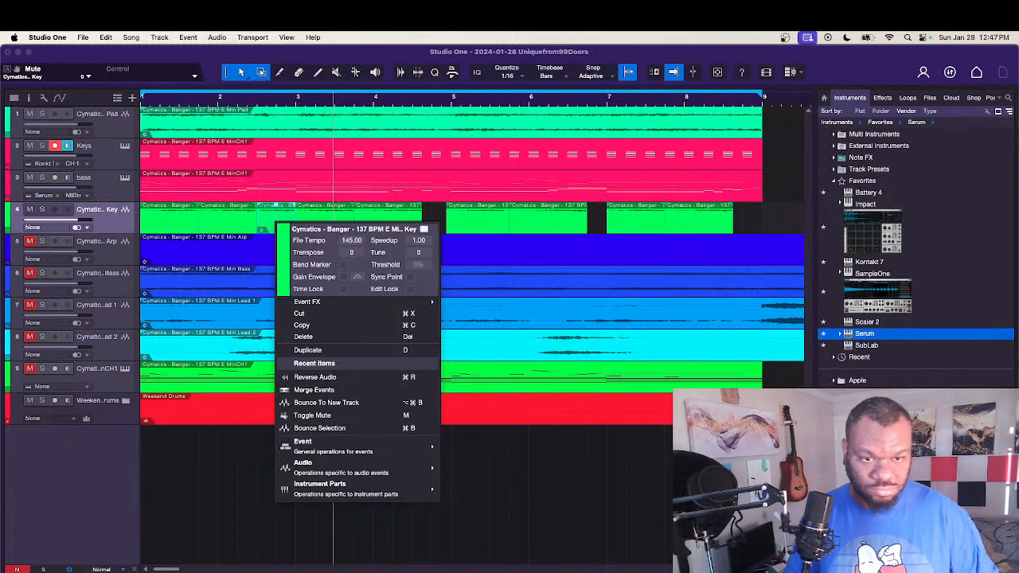
click(488, 240)
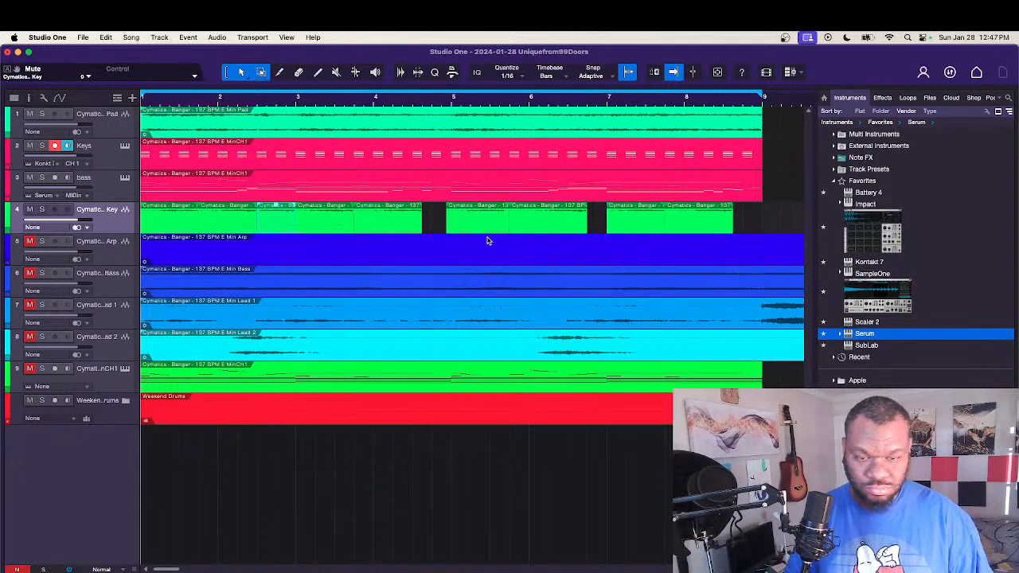
Step: Play the loop, then undo the copying, transposing and reversing of the Synth Key slices
key(space)
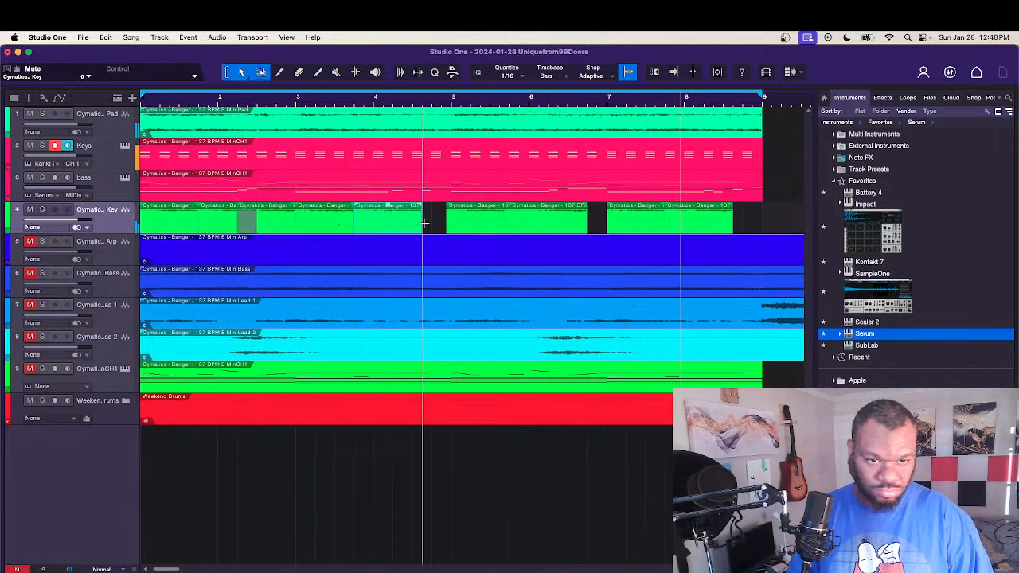
key(super+z)
key(super+z)
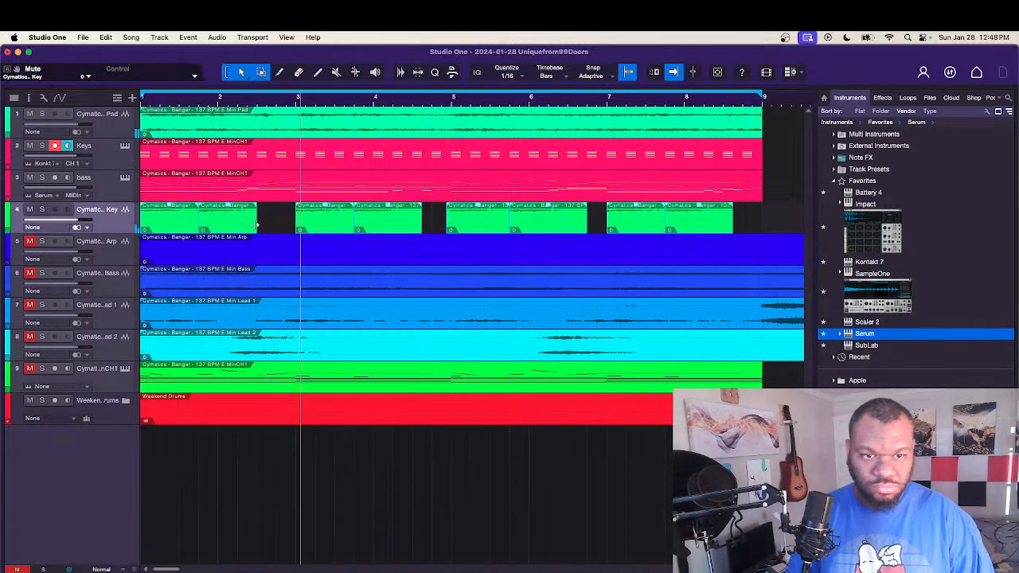
Step: Trim the Synth Key phrases to end at beat 3 of bars 4, 6 and 8, and start the third phrase at bar 5
mouse_move(257, 226)
mouse_down()
mouse_move(239, 226)
mouse_move(258, 225)
mouse_up()
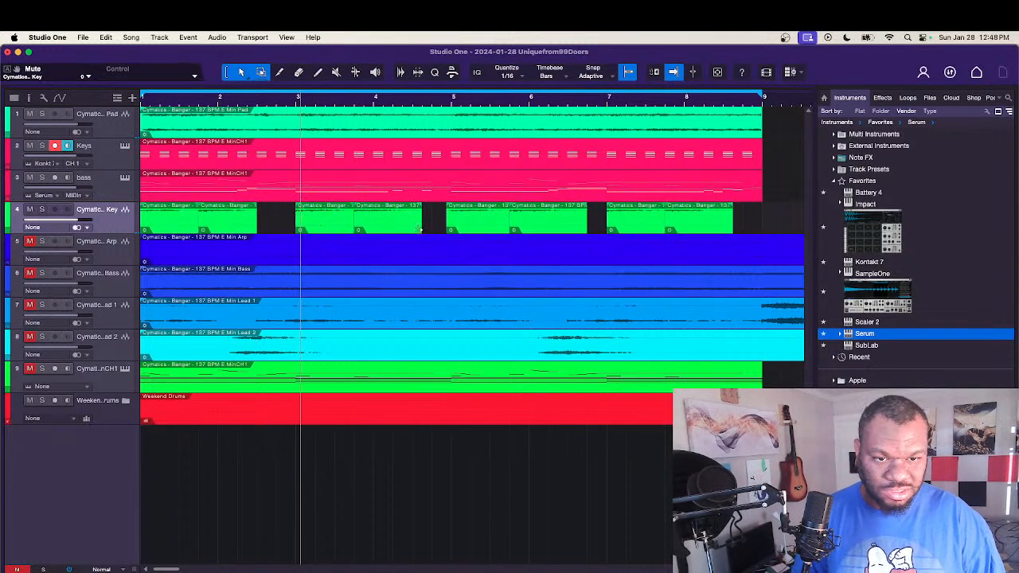
drag(421, 226, 412, 228)
drag(585, 229, 569, 230)
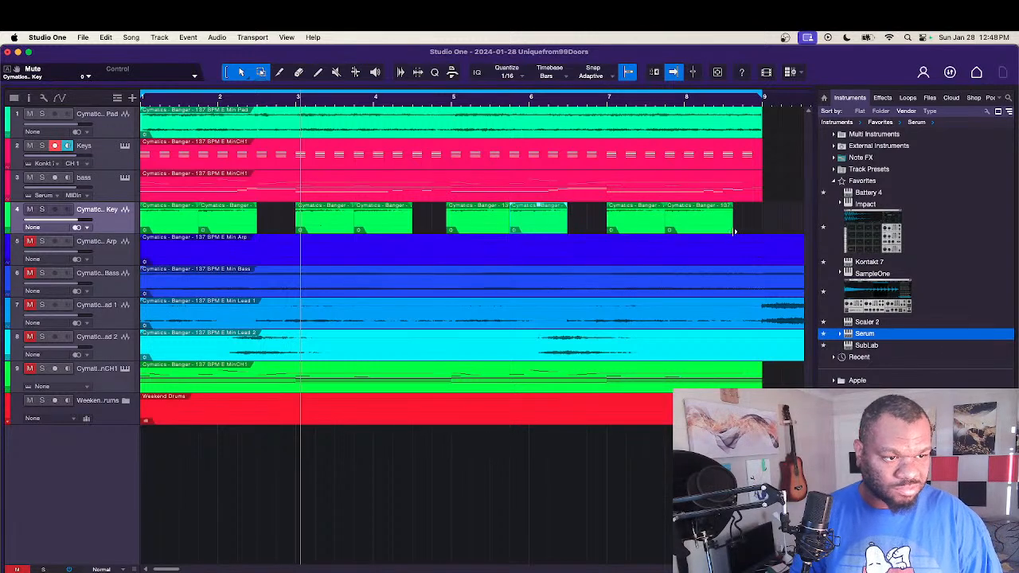
mouse_move(734, 231)
mouse_down()
mouse_move(715, 231)
mouse_move(724, 231)
mouse_up()
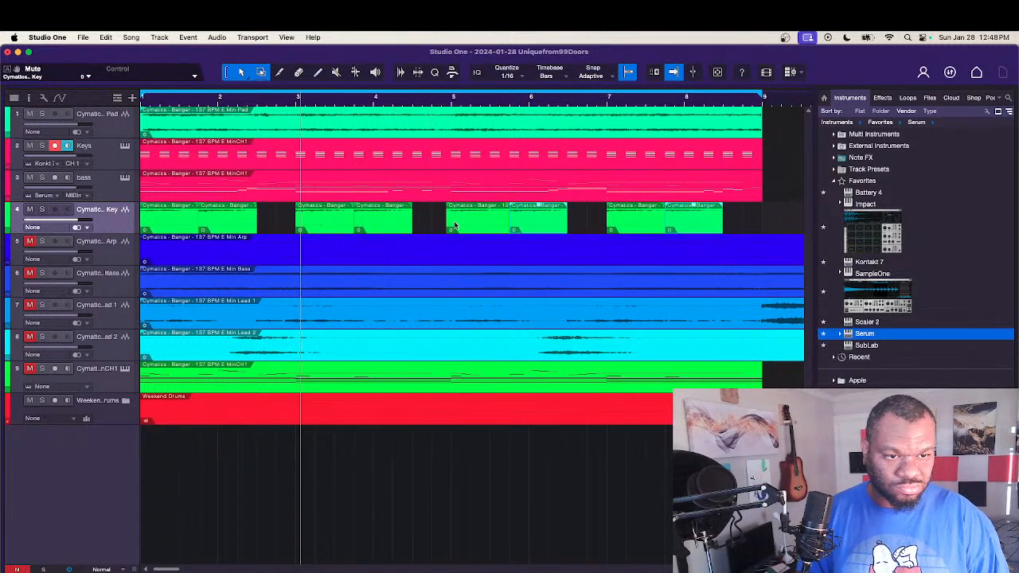
drag(440, 222, 447, 221)
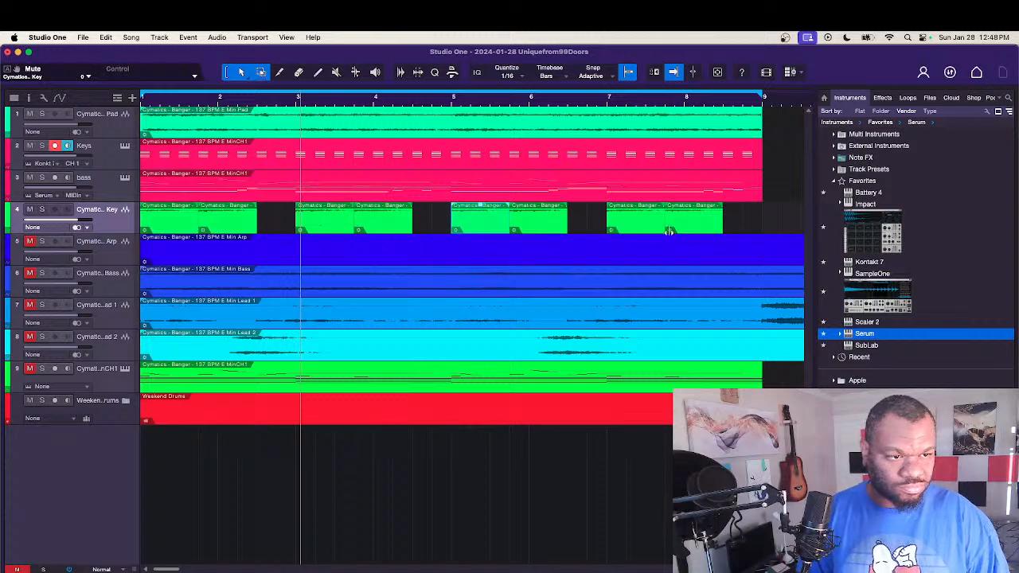
Step: Copy the second slice of each of the four Synth Key phrases into the gap following it, then reverse the copies
click(730, 219)
click(700, 225)
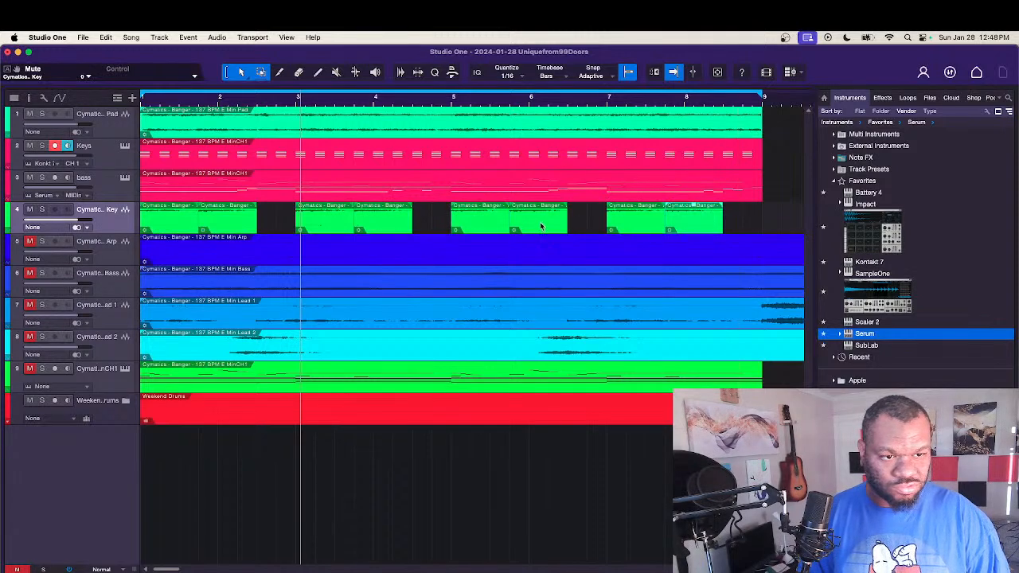
shift+click(541, 227)
shift+click(381, 227)
shift+click(239, 223)
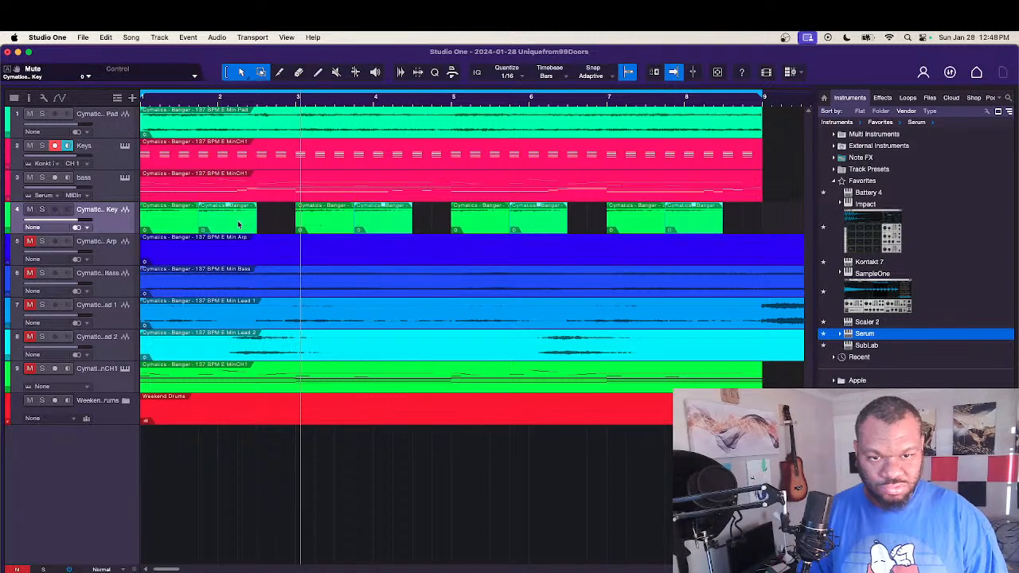
drag(230, 227, 290, 227)
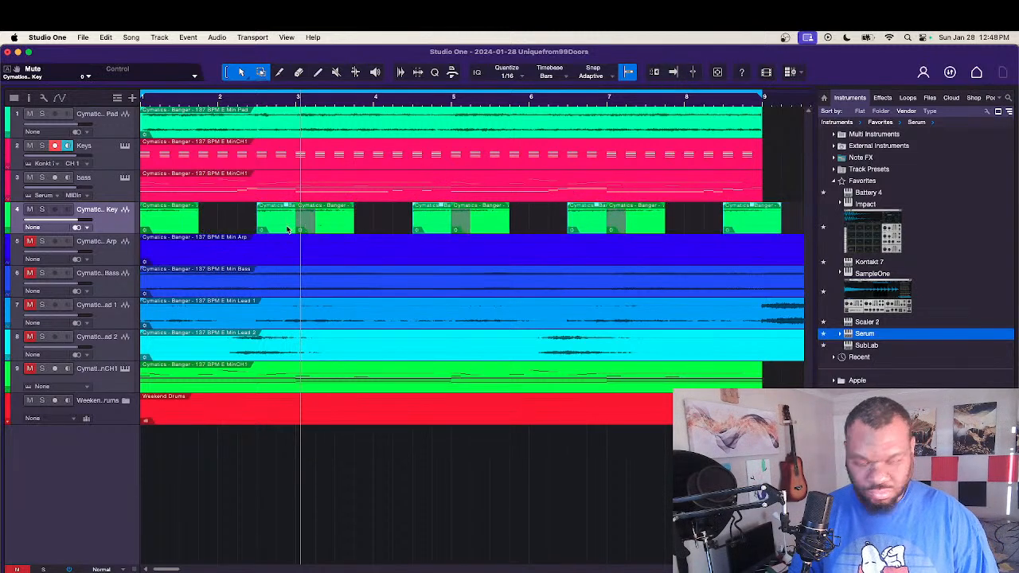
key(super+z)
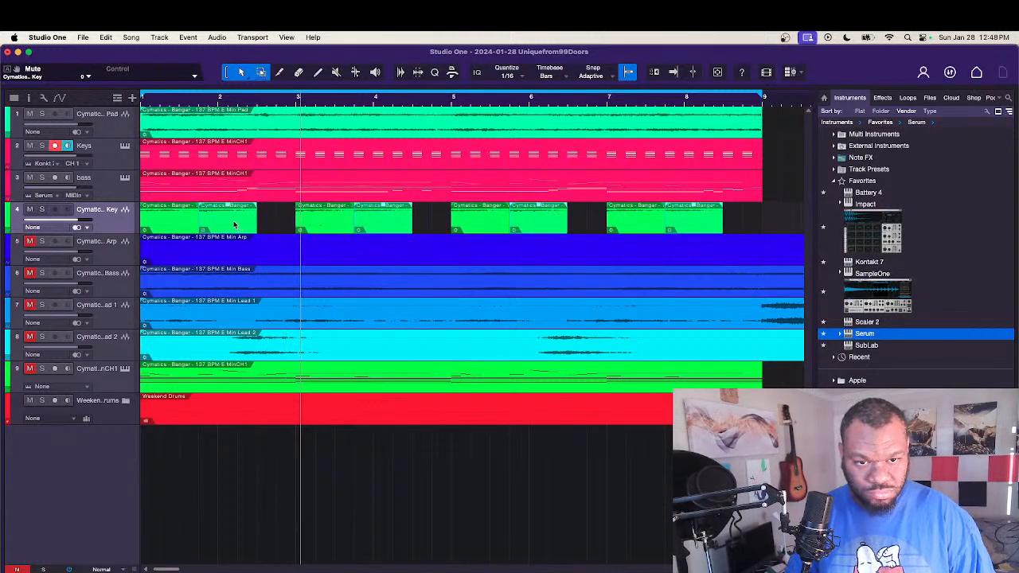
drag(234, 226, 293, 224)
right_click(281, 227)
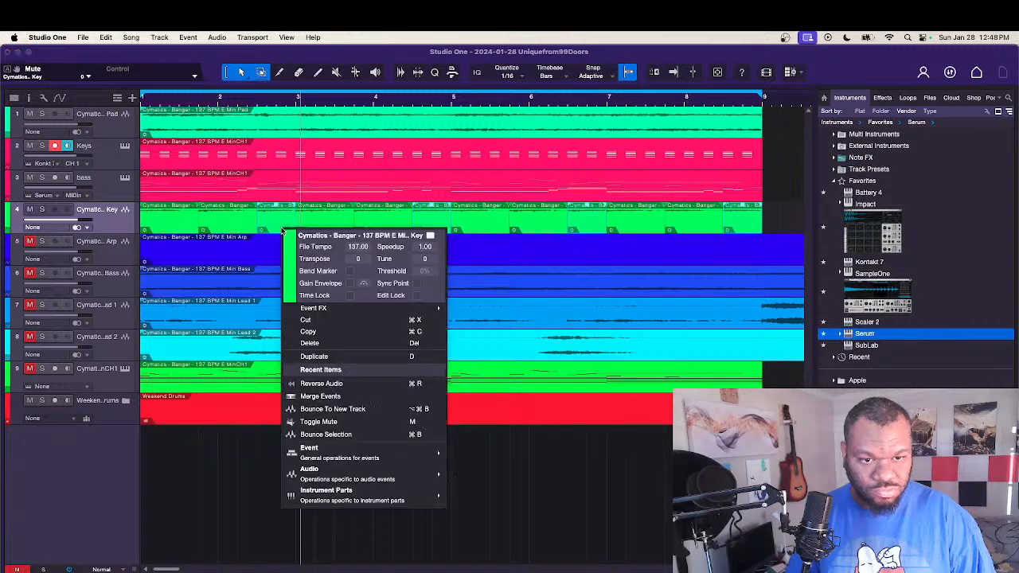
click(333, 383)
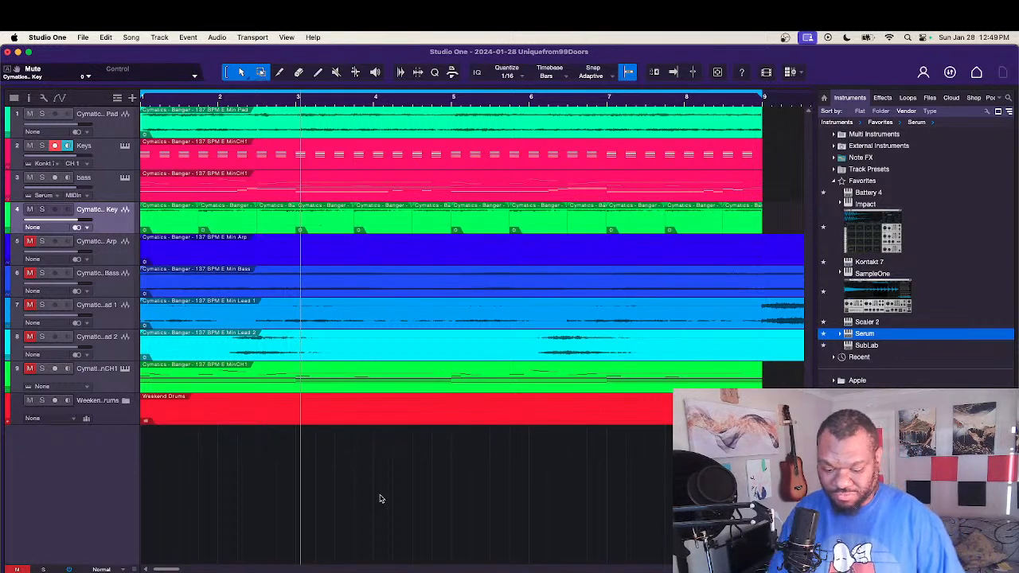
Step: Play the full mix from the start, then audition the Keys track alone in solo and turn its solo off
key(comma)
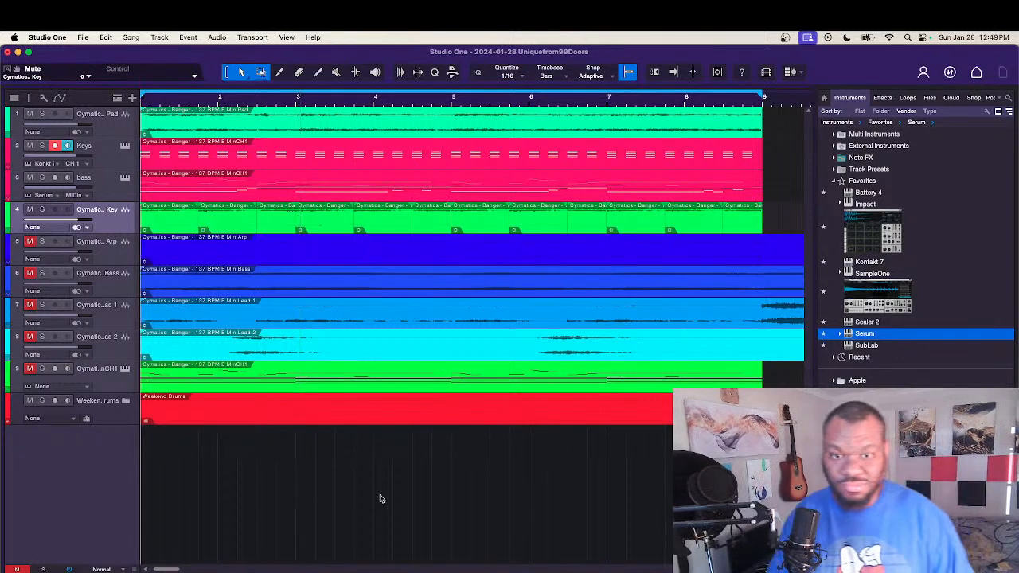
key(space)
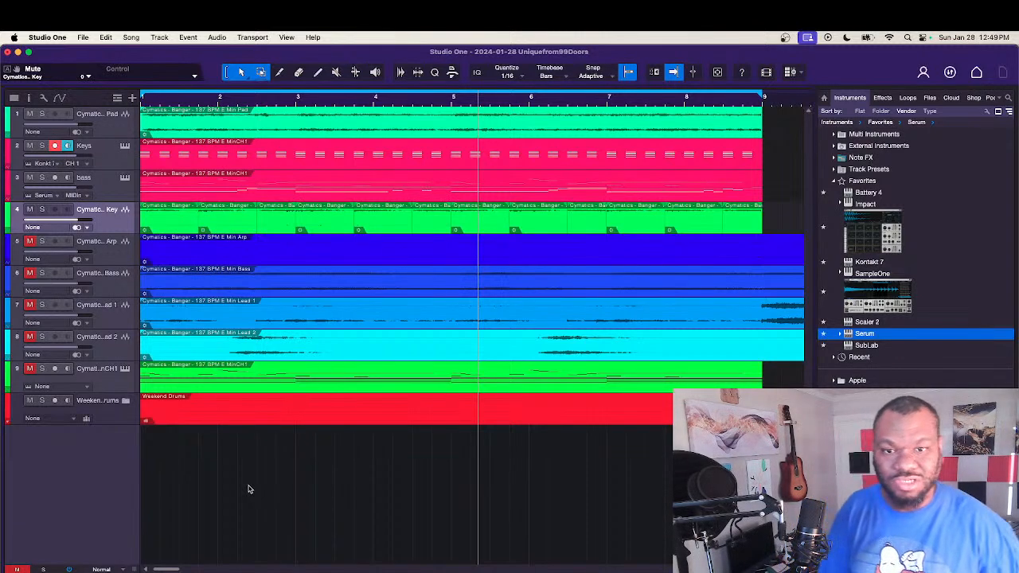
click(41, 145)
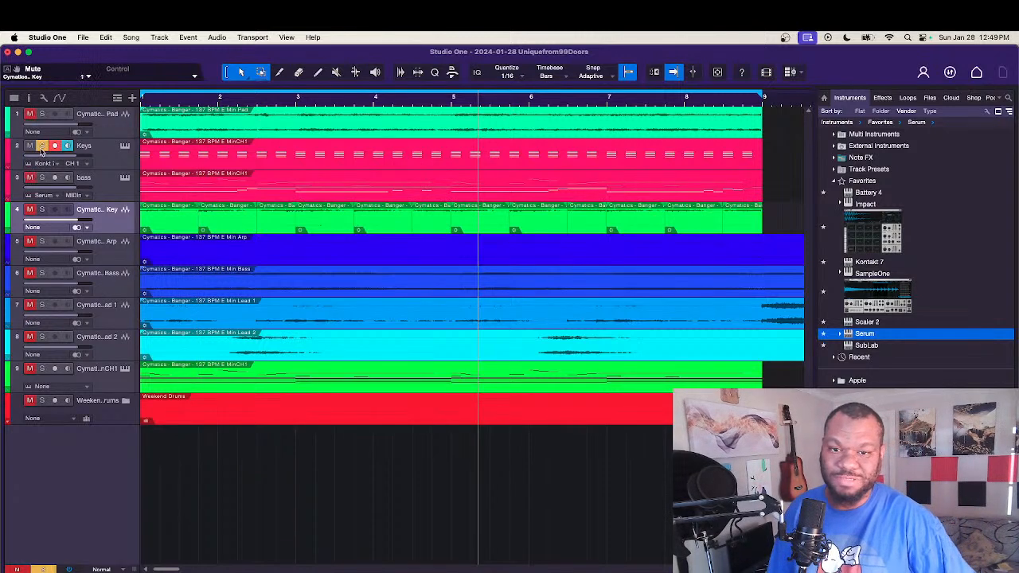
key(comma)
key(space)
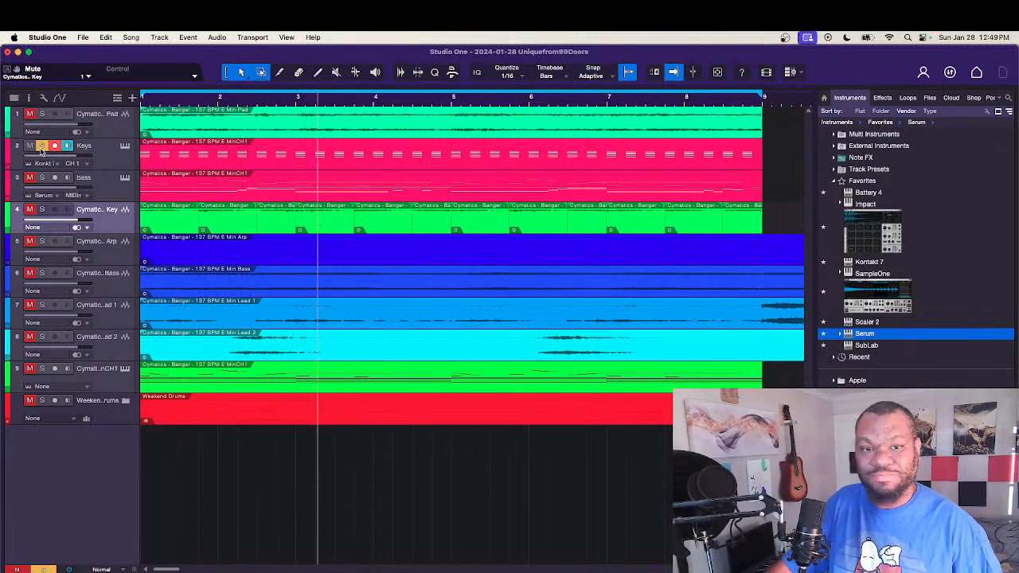
click(42, 147)
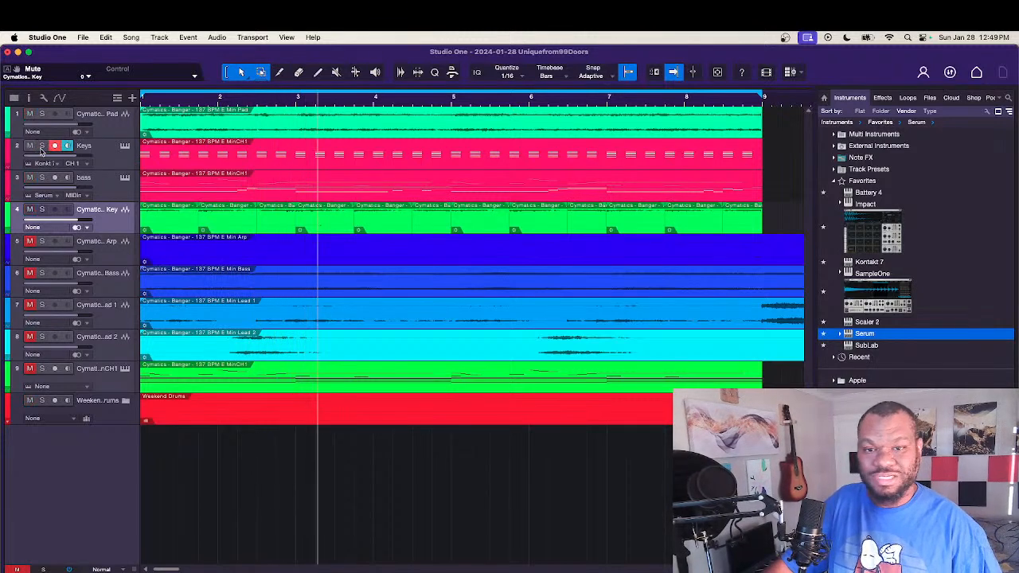
Step: Audition the chopped Synth Key track with its reversed fills in solo, then turn its solo off
click(42, 210)
key(space)
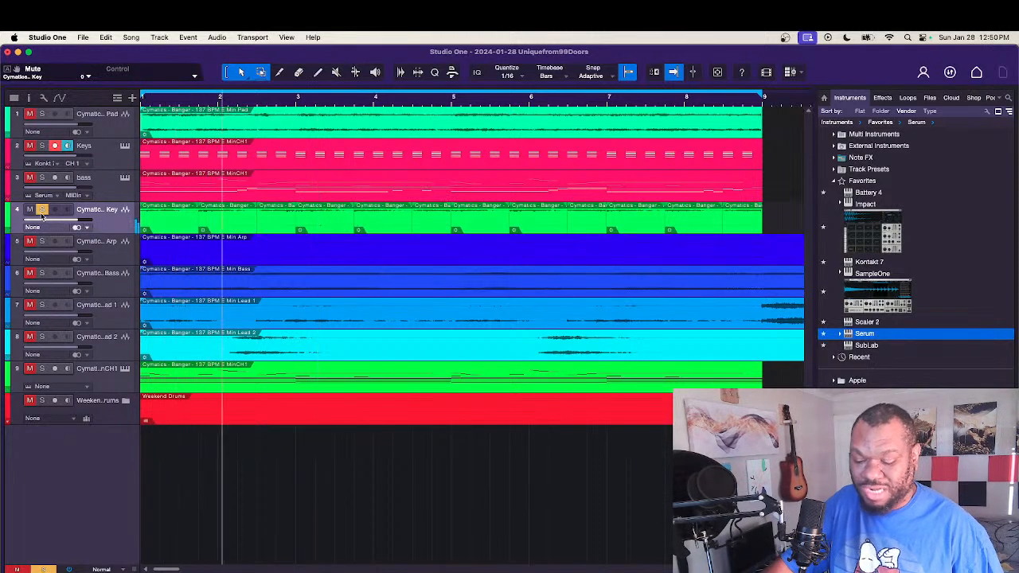
click(42, 210)
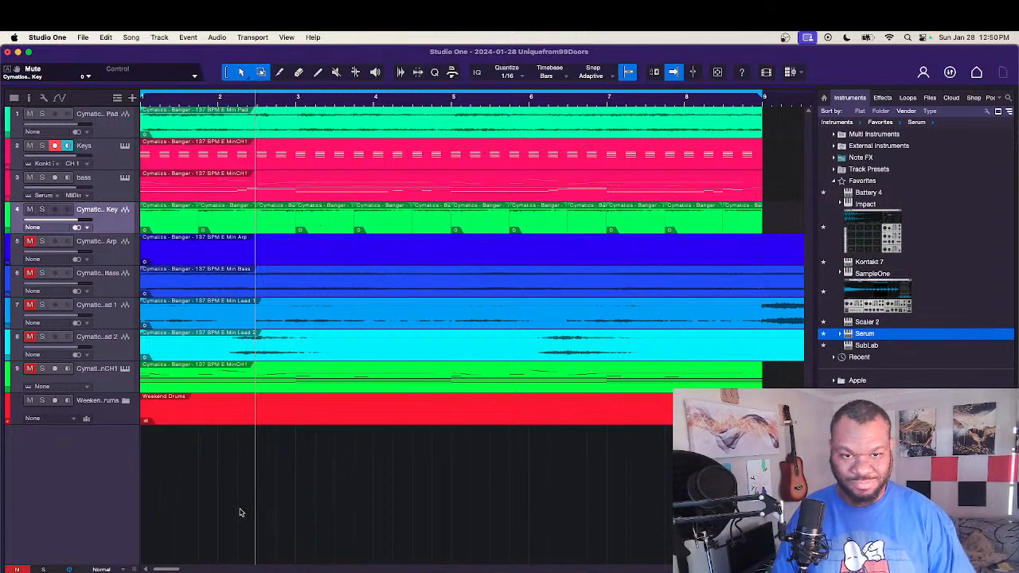
Step: Play the eight-bar loop from bar 1 with all unmuted tracks together to review the whole beat
key(comma)
key(space)
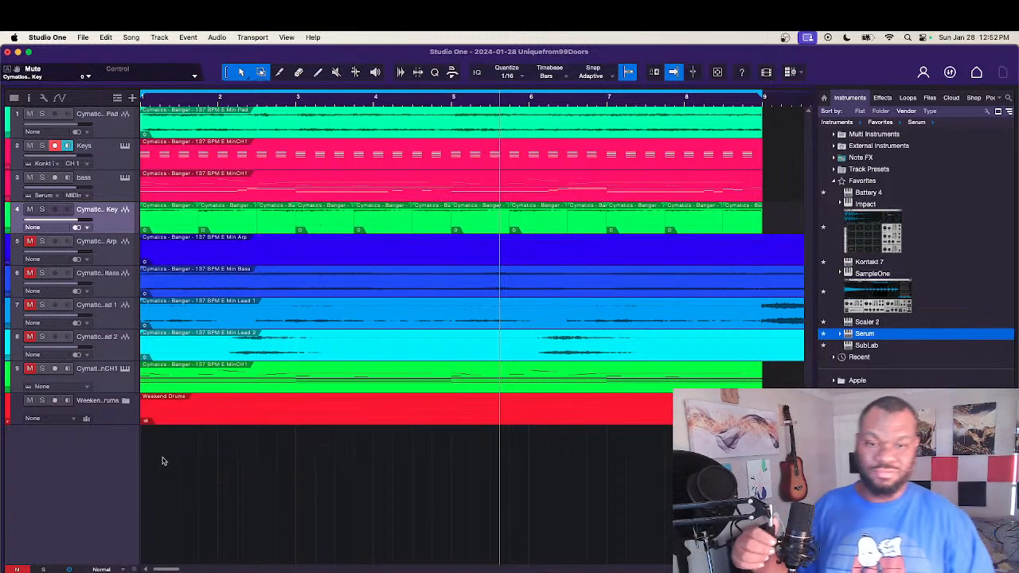
key(space)
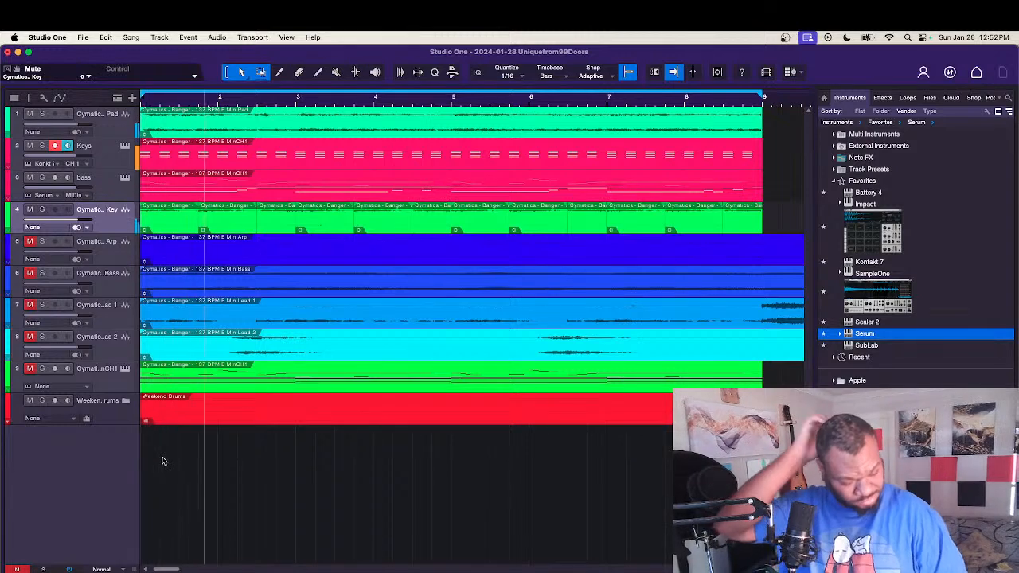
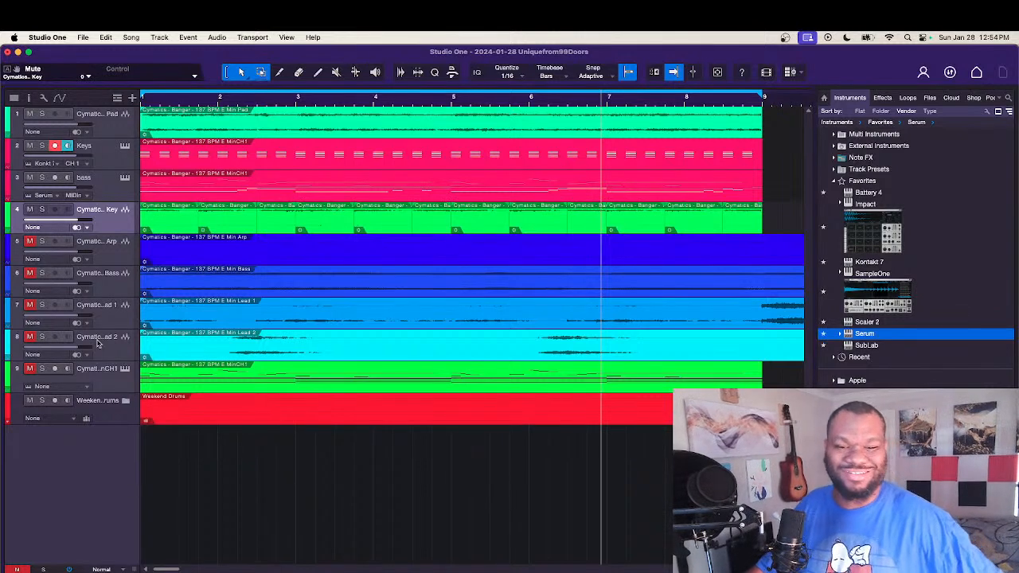
Step: Play the loop from the start and mute the Pad and Keys tracks, leaving the bass and Synth Key tracks audible
key(comma)
key(space)
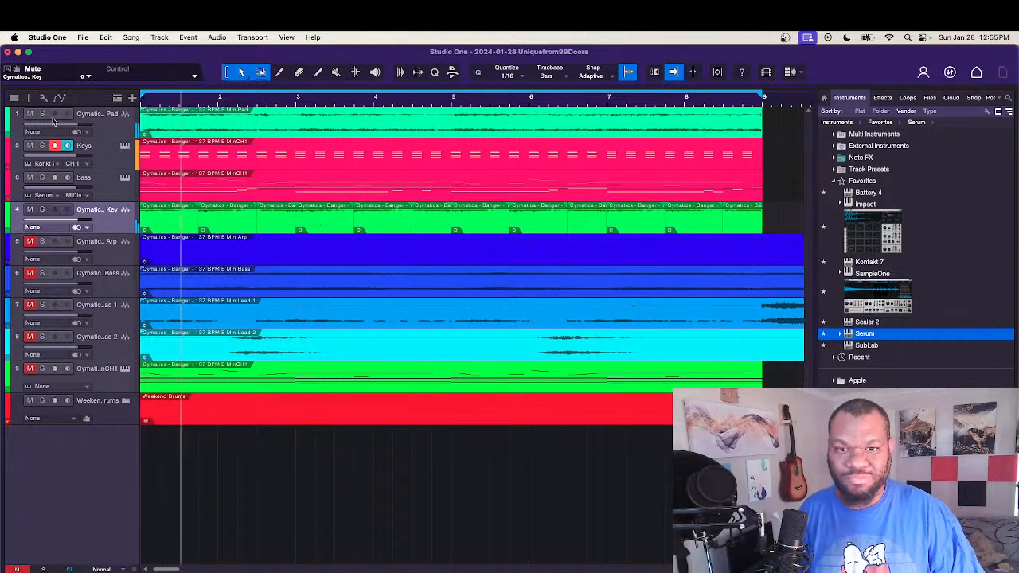
drag(29, 114, 28, 160)
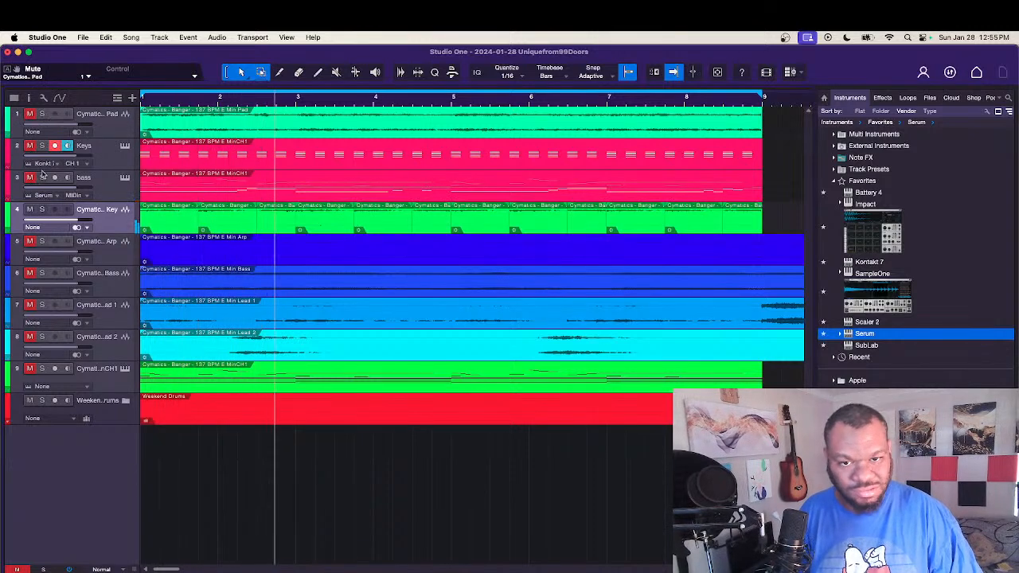
click(41, 177)
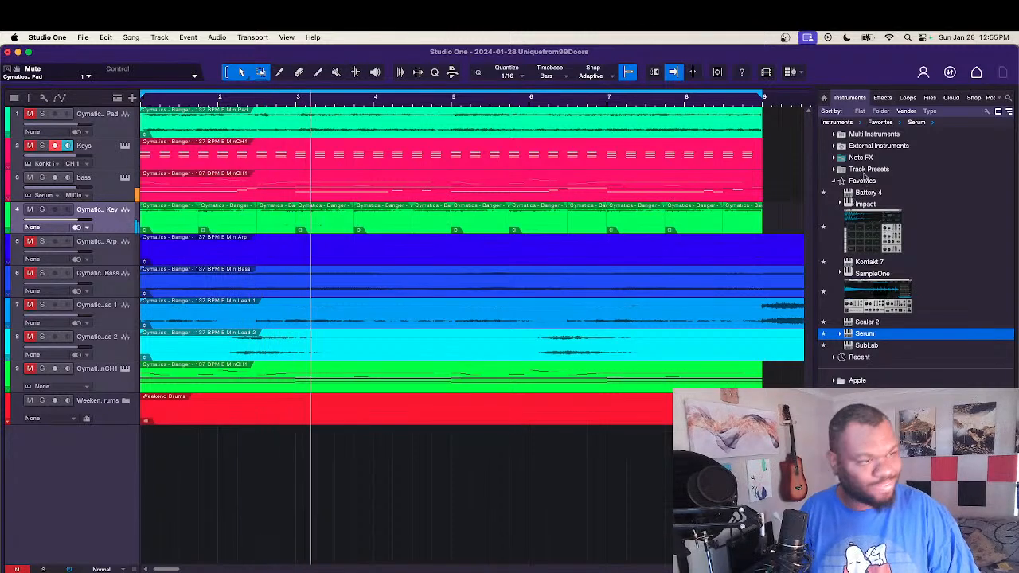
Step: Find the Movement plug-in among the Output effects and insert it on the Synth Key track
click(905, 98)
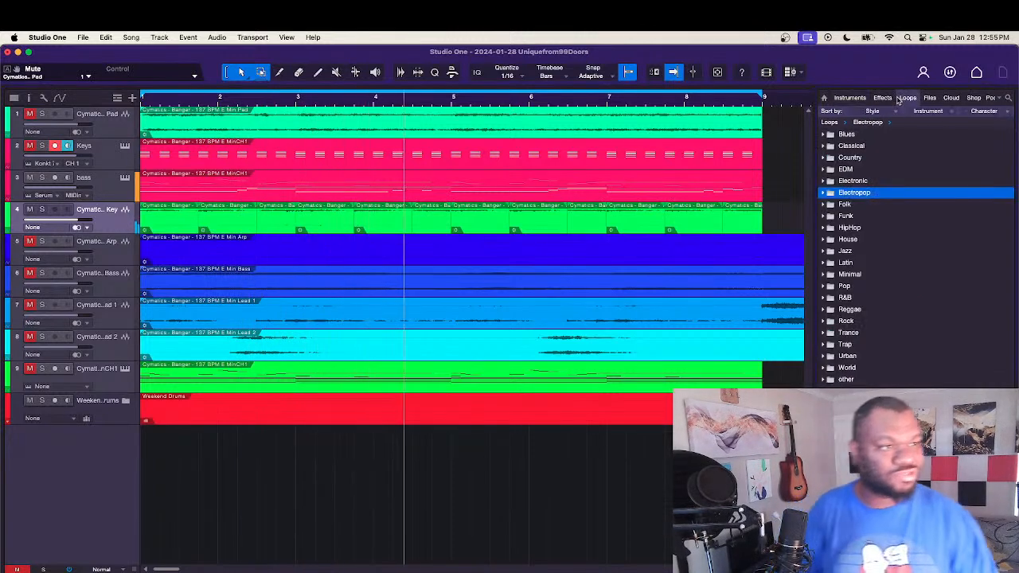
click(890, 97)
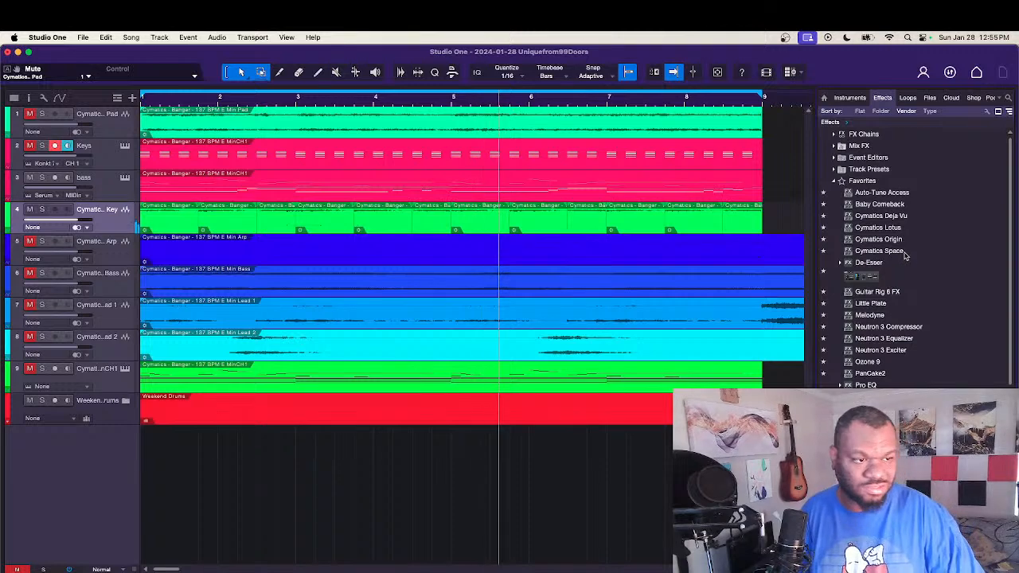
scroll(905, 254, down, 5)
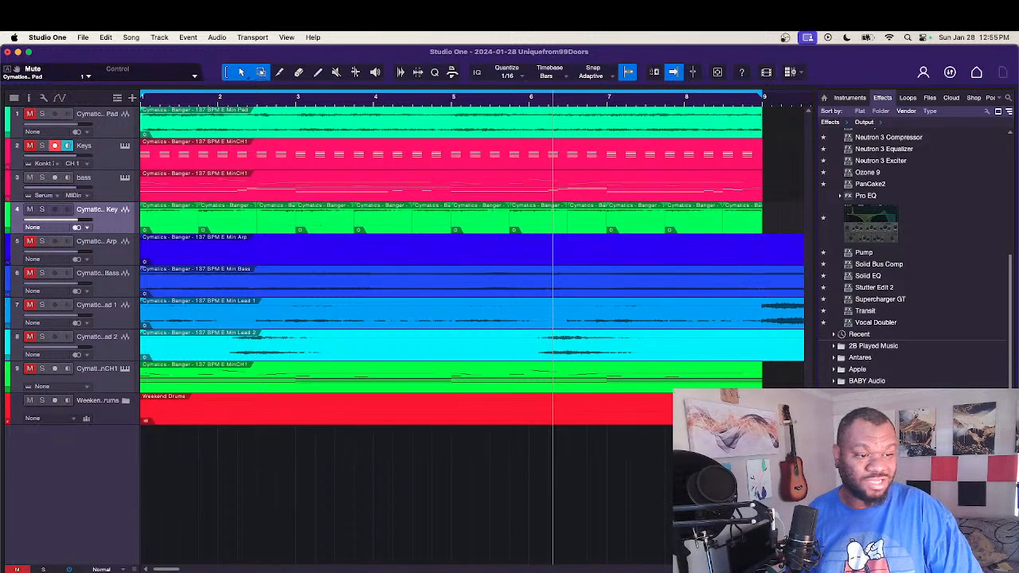
drag(876, 127, 126, 229)
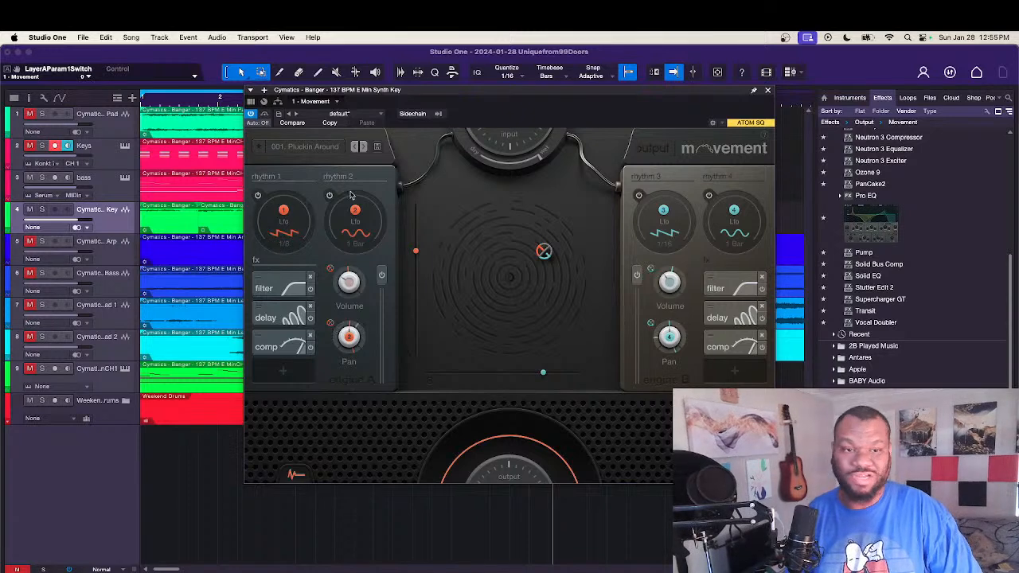
Step: Play the loop to hear Movement's 001. Pluckin Around preset on the Synth Key, with the plug-in's preset list open for browsing
click(311, 146)
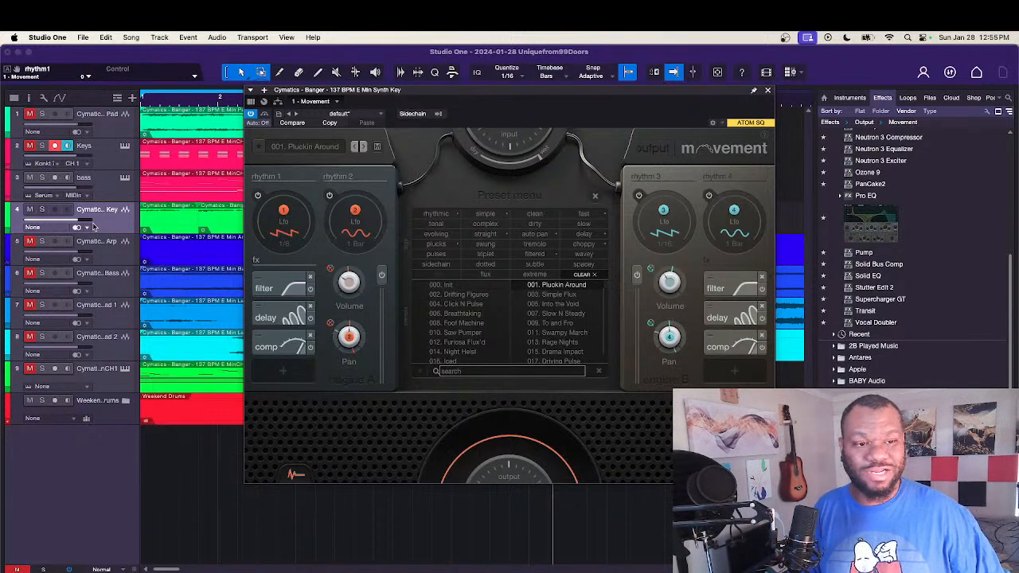
drag(681, 96, 731, 153)
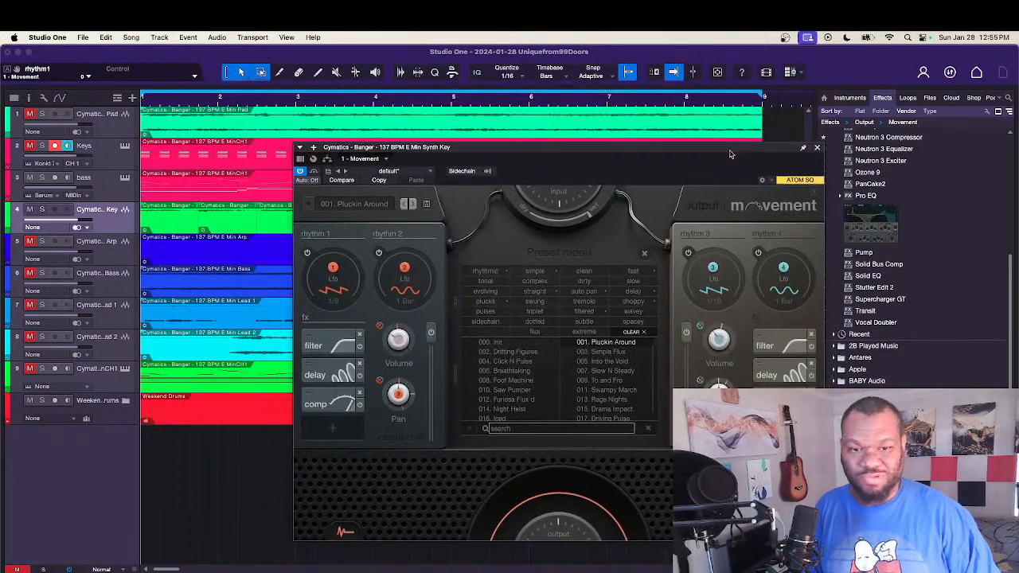
key(space)
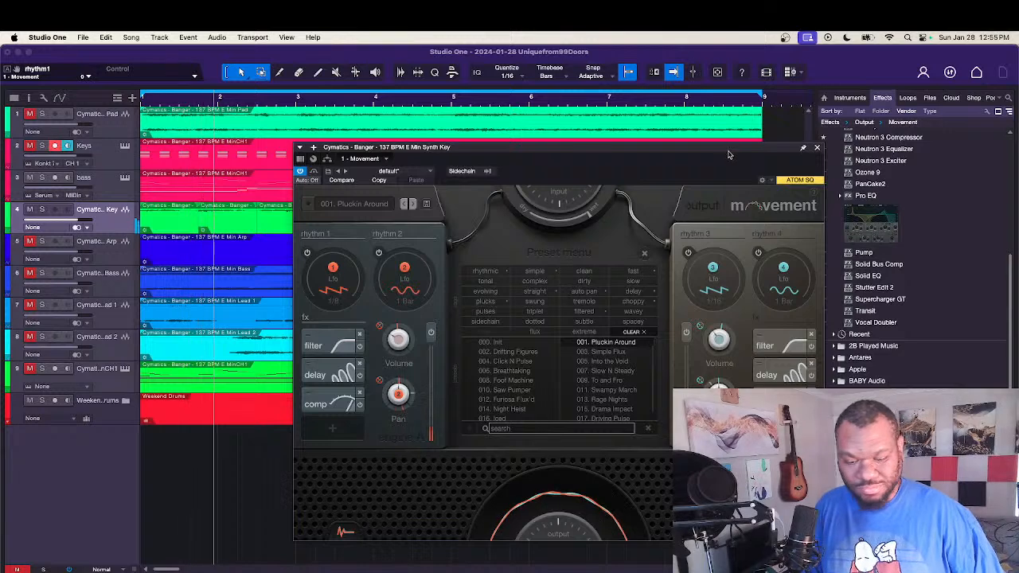
drag(731, 153, 713, 97)
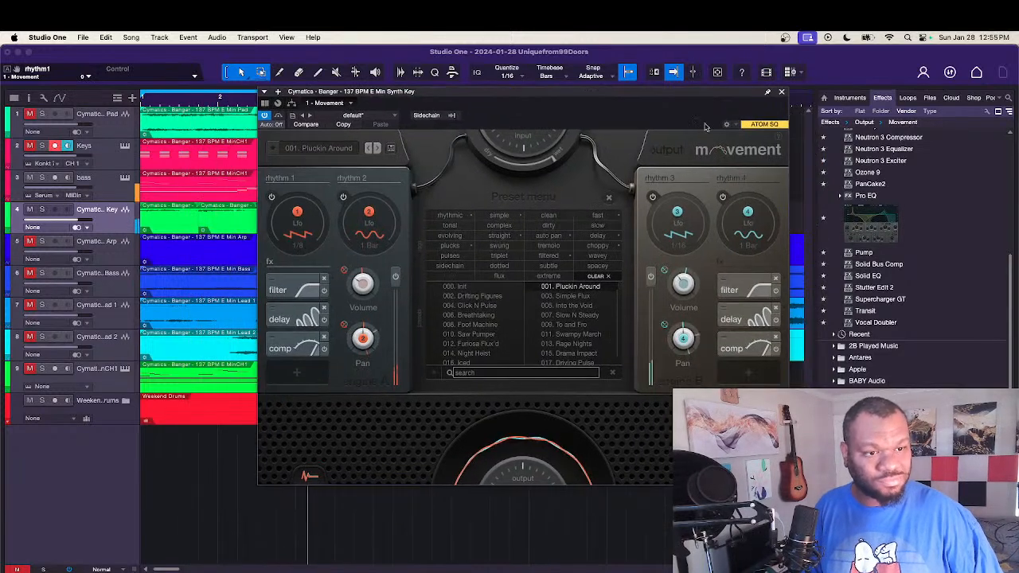
click(320, 151)
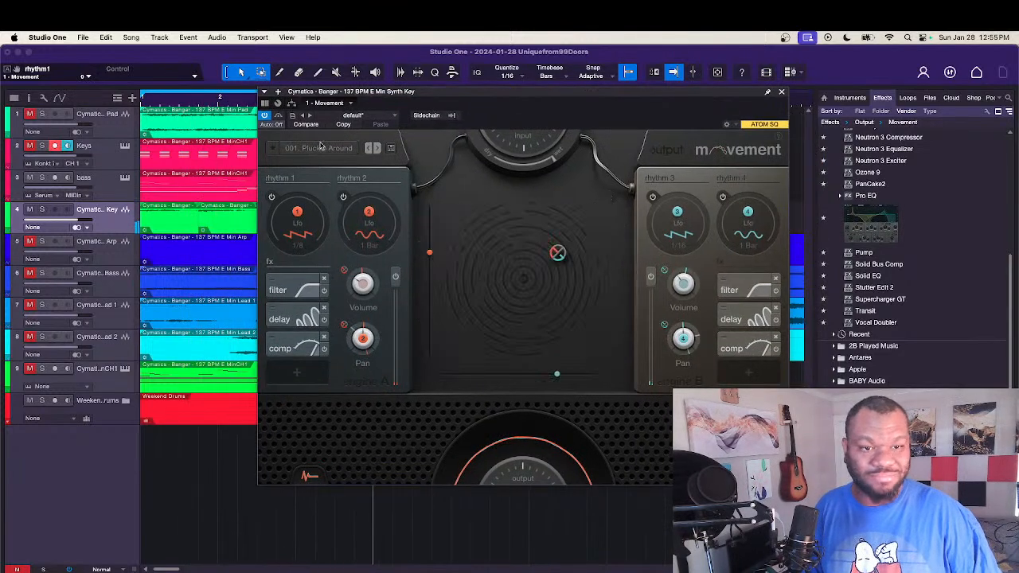
click(337, 152)
Step: Audition Movement's presets one after another on the Synth Key during playback, from 002. Drifting Figures on, and settle on 021. Steps Filter
click(376, 150)
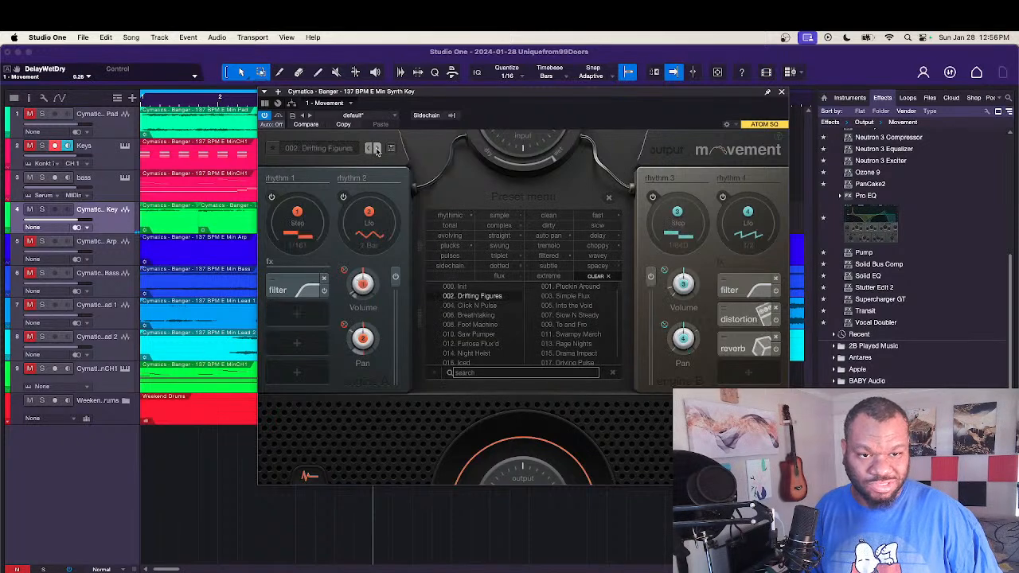
click(377, 150)
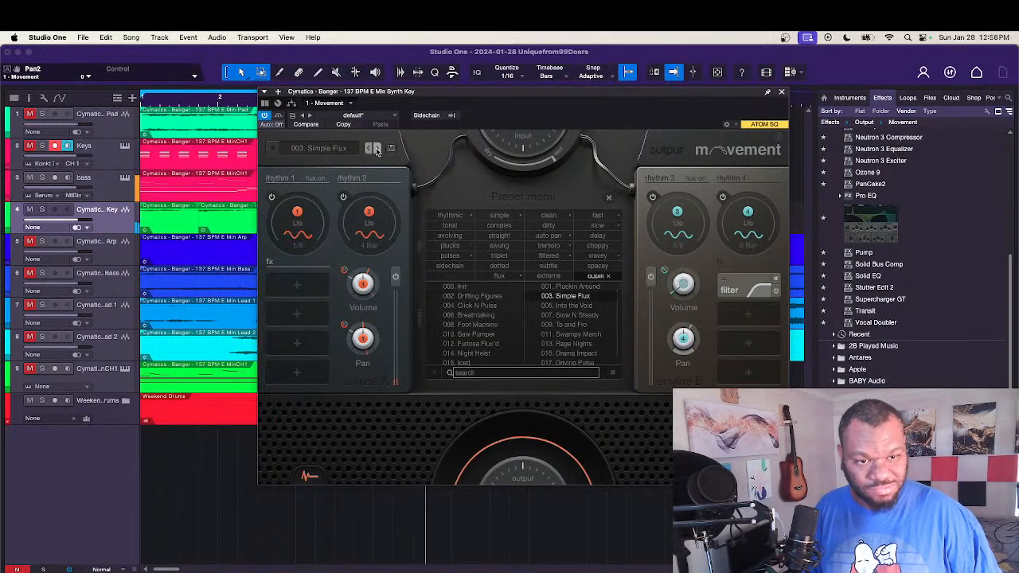
click(376, 150)
click(377, 150)
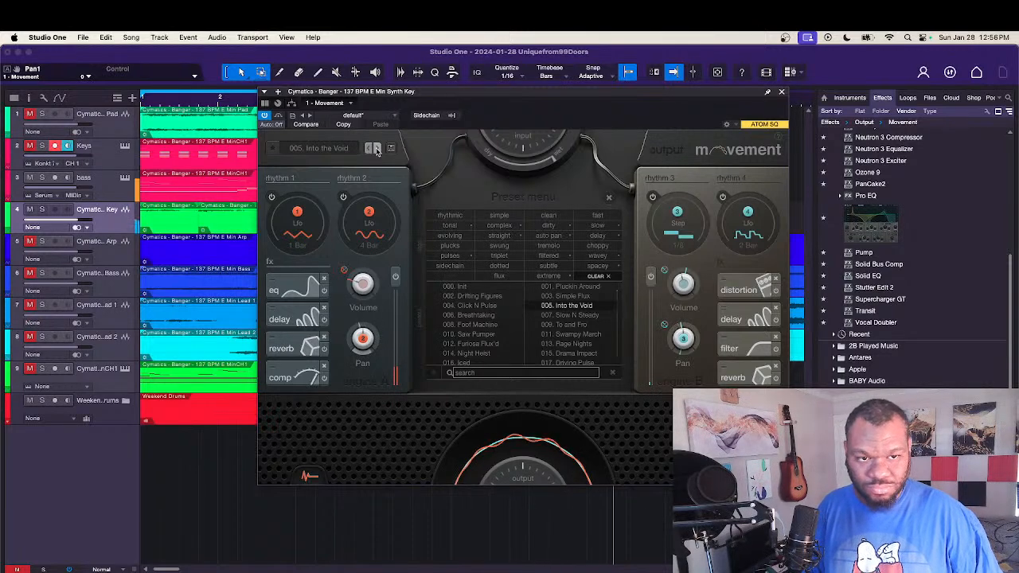
click(377, 150)
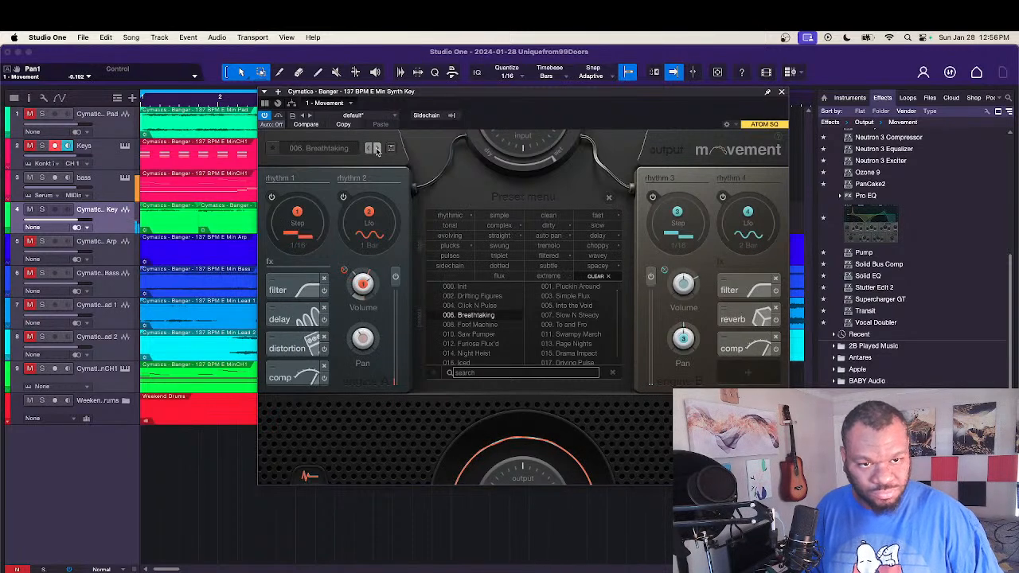
click(376, 149)
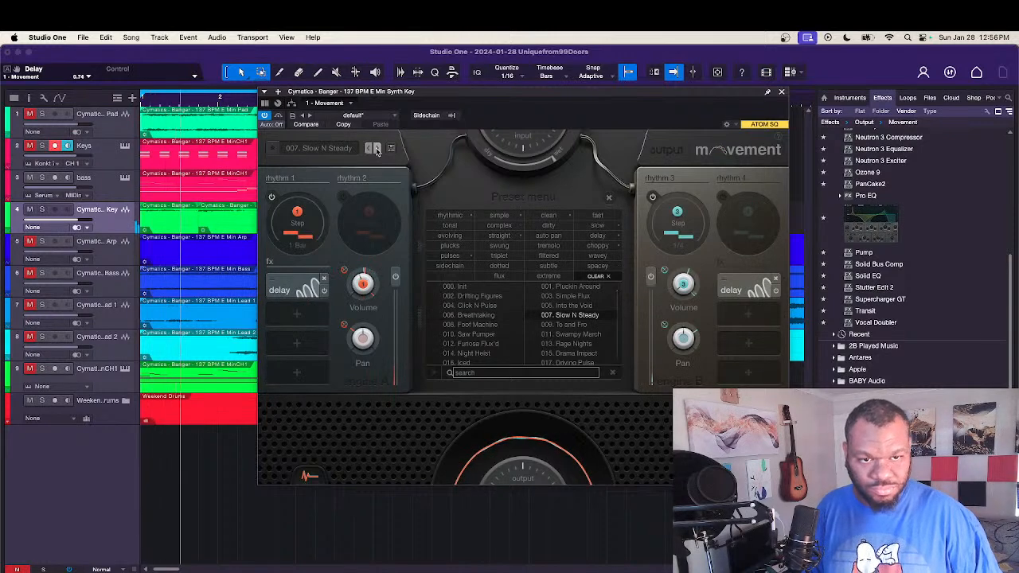
click(376, 150)
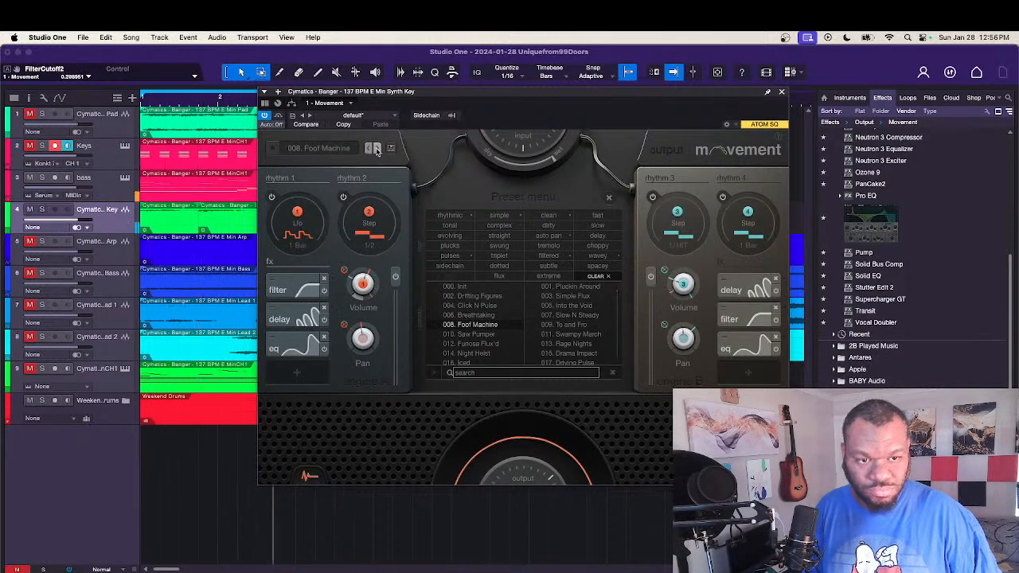
click(377, 149)
click(377, 150)
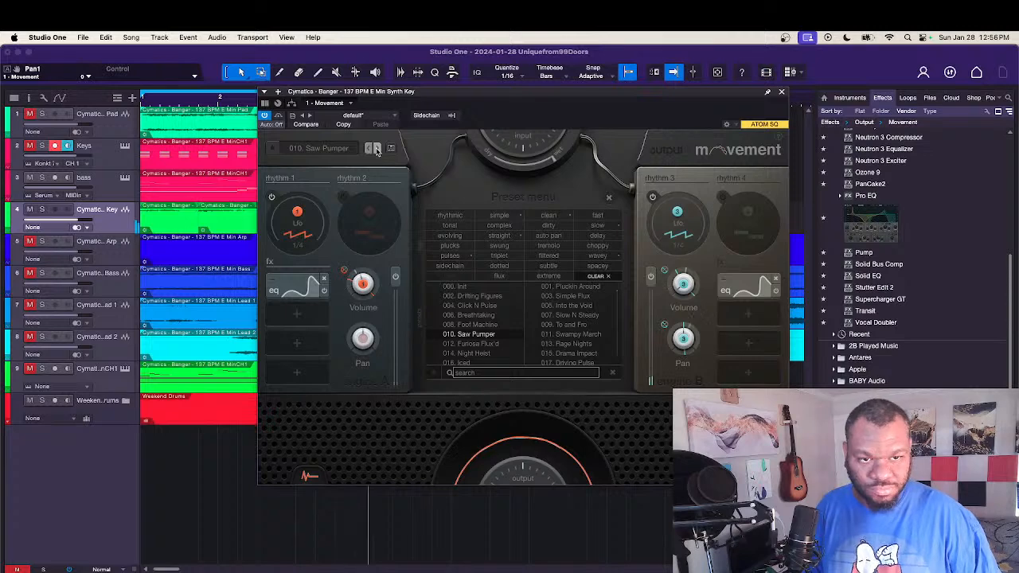
click(377, 150)
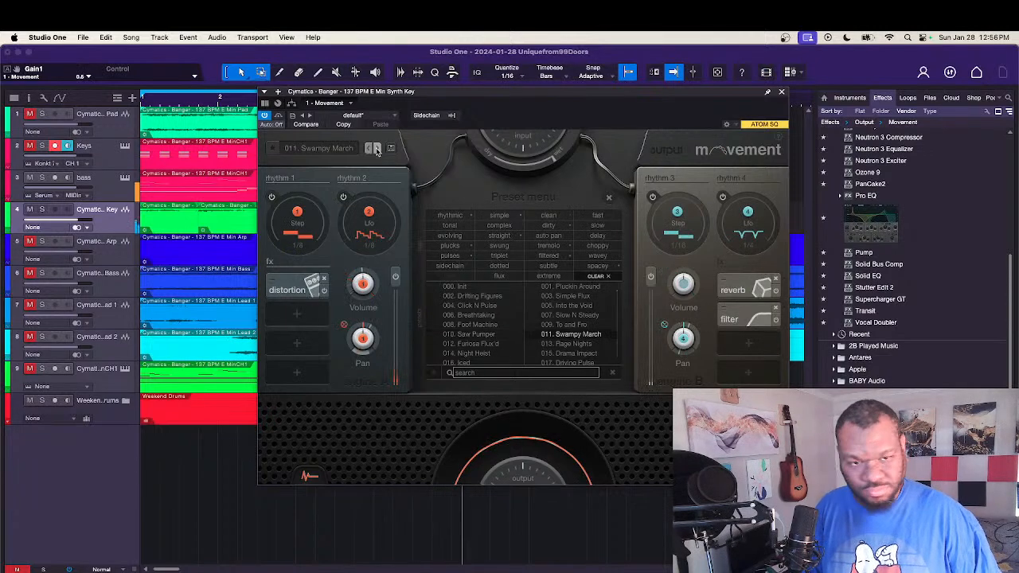
click(377, 150)
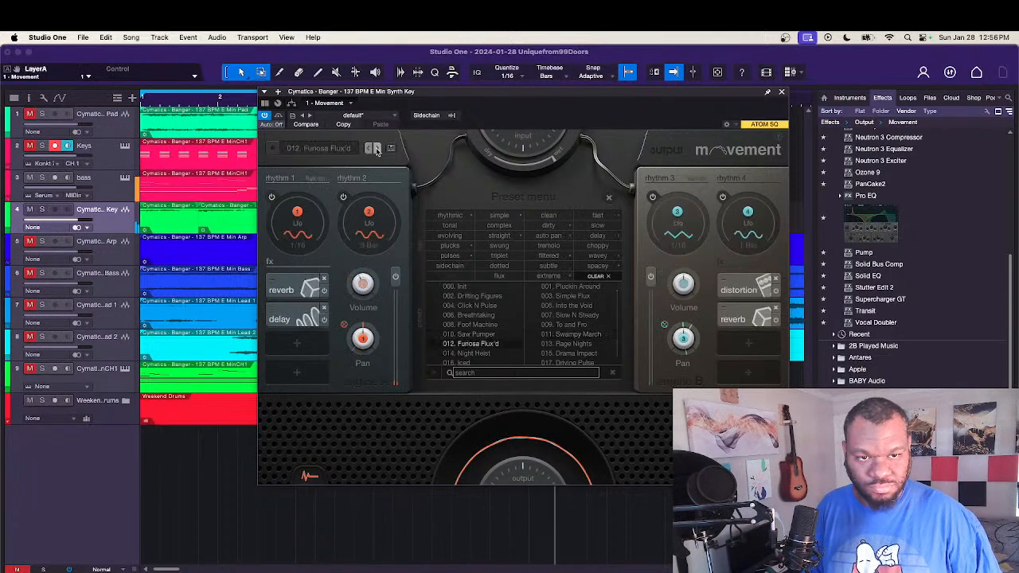
click(377, 150)
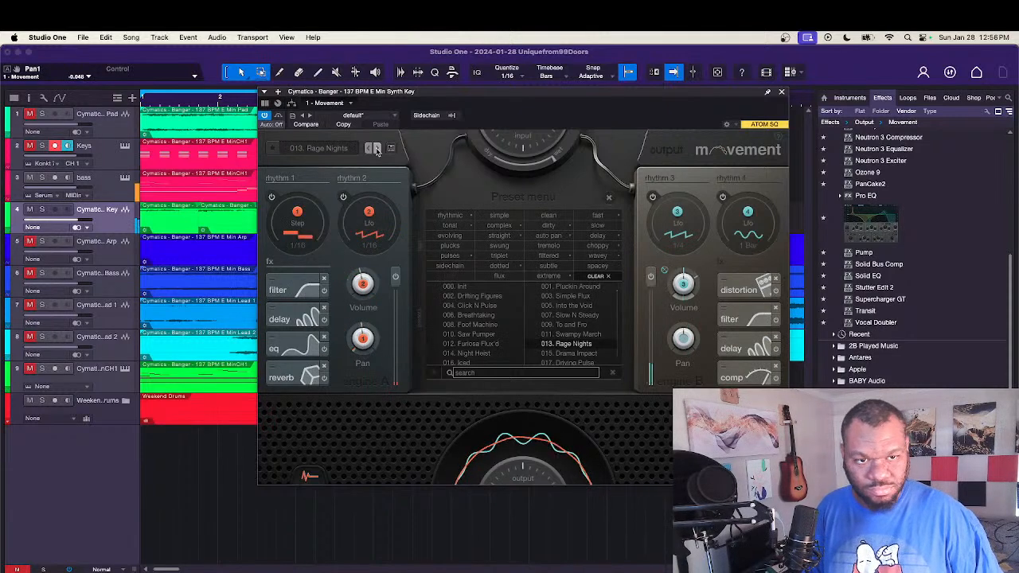
click(377, 150)
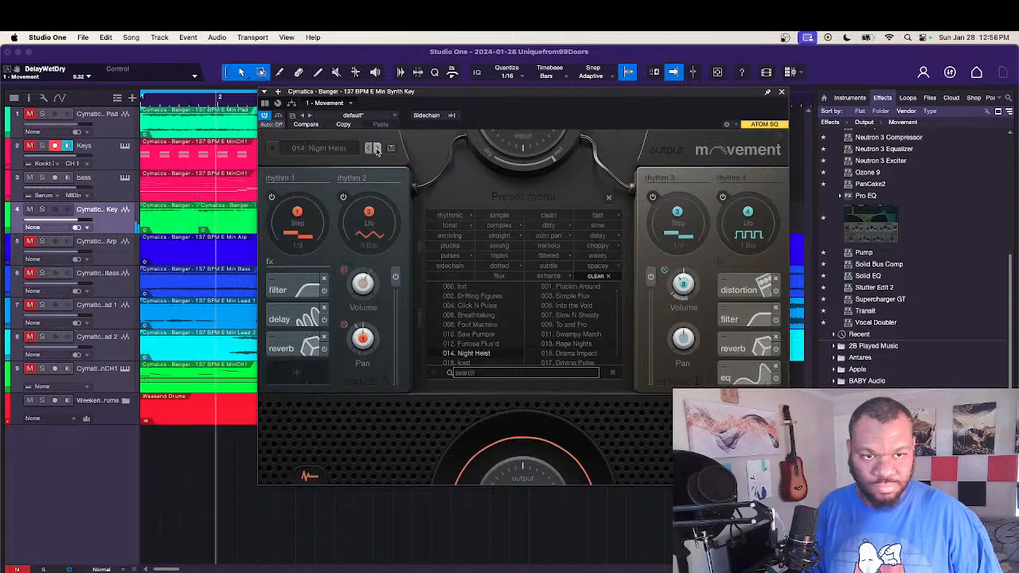
click(377, 150)
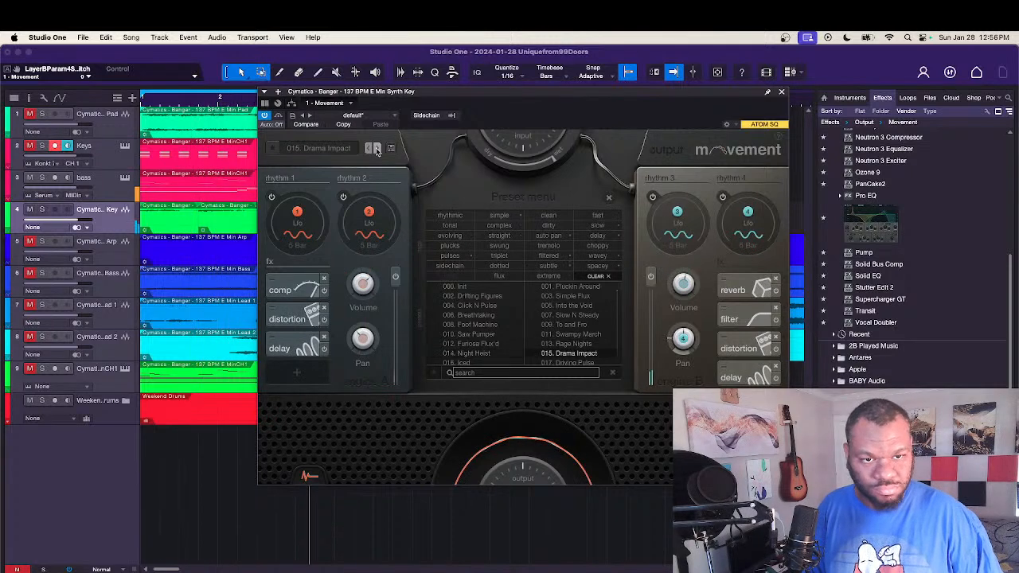
click(376, 150)
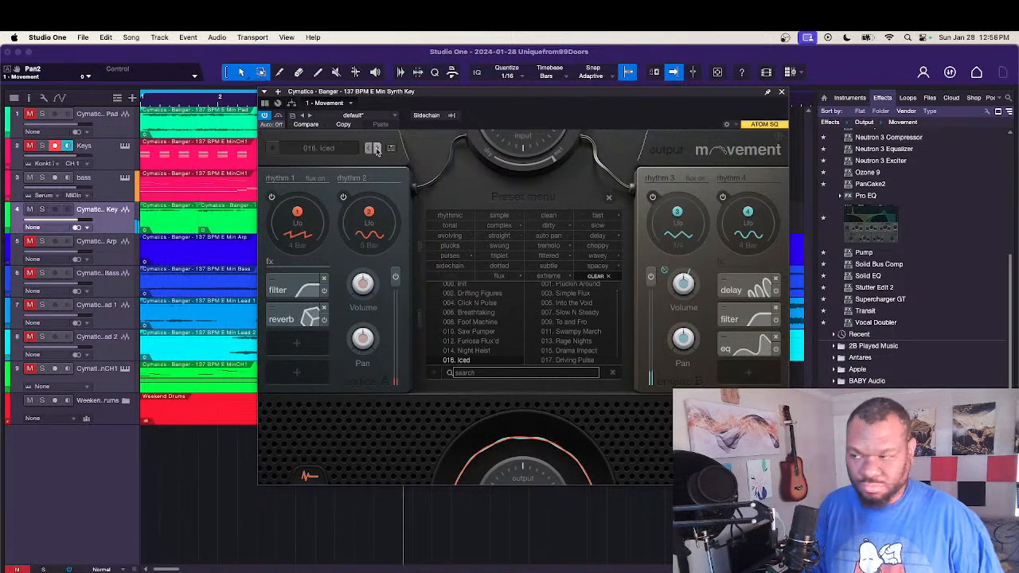
click(377, 149)
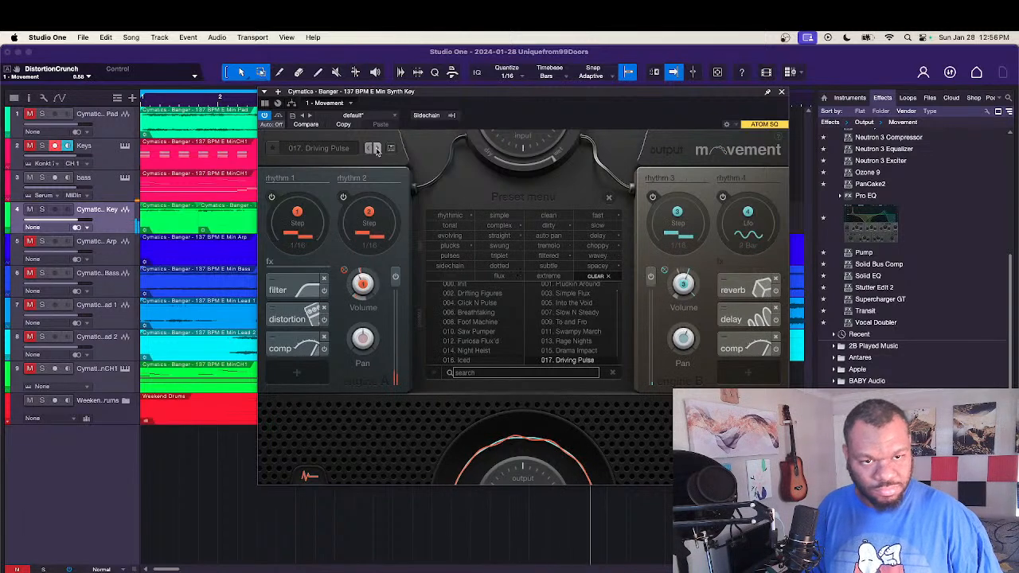
click(376, 150)
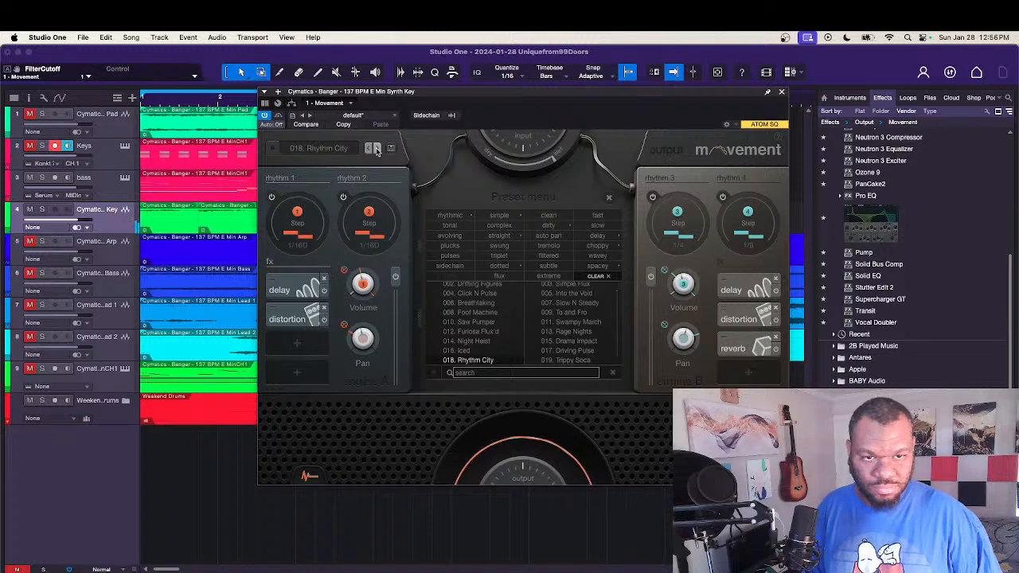
click(377, 149)
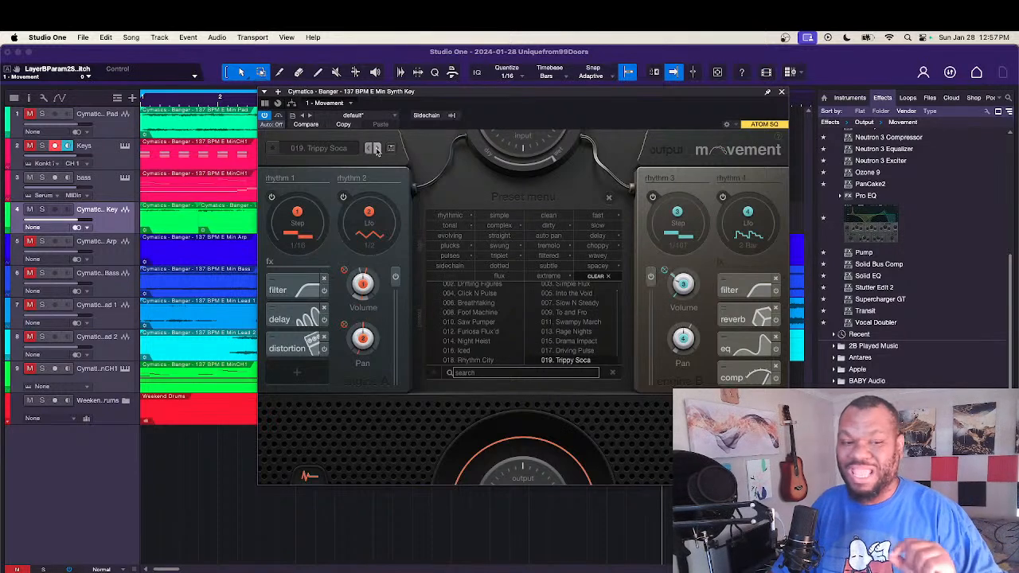
click(377, 149)
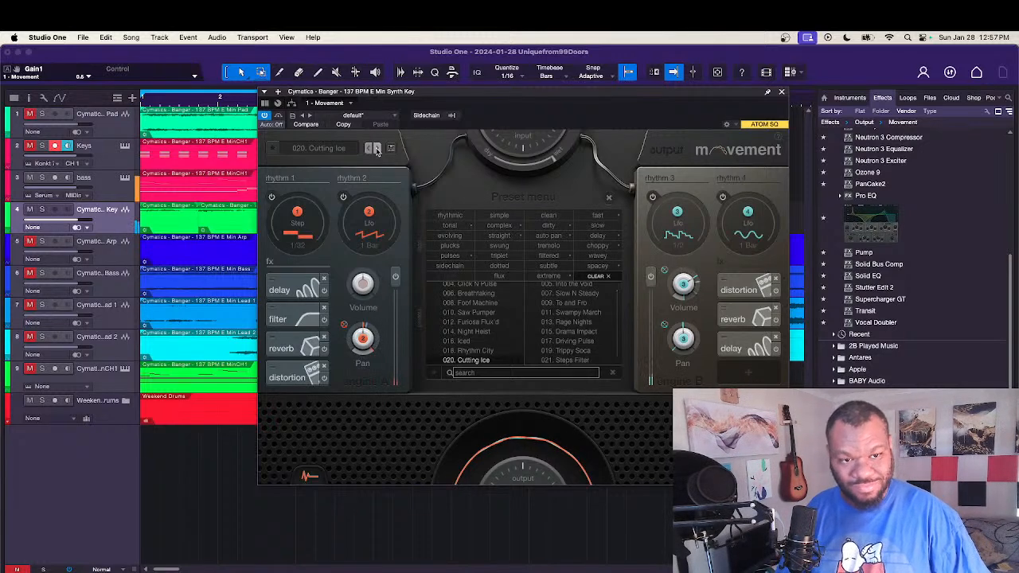
click(377, 149)
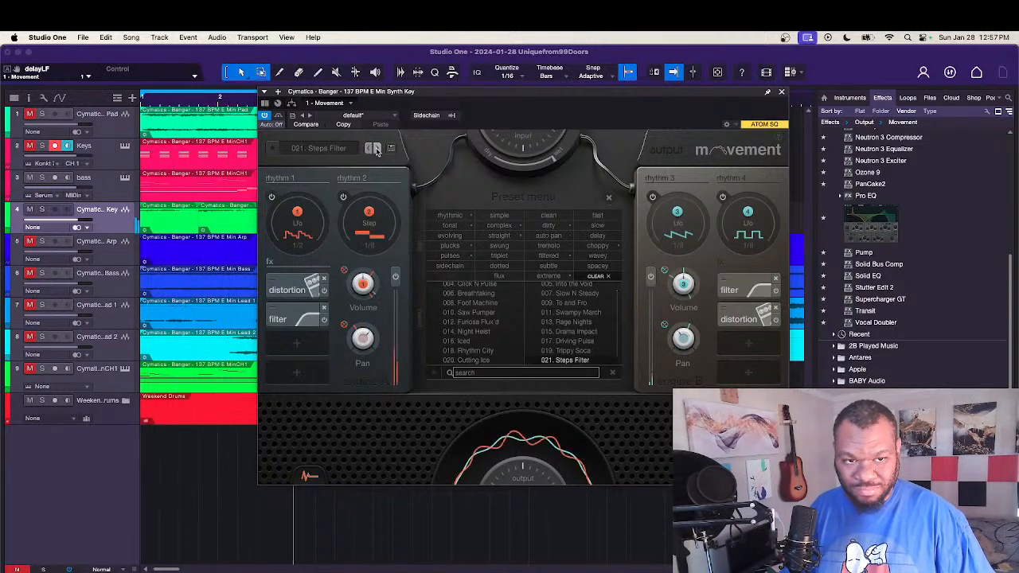
Step: Unmute the Pad and Arp tracks, mute the Synth Key track, and play the loop with this combination
click(31, 117)
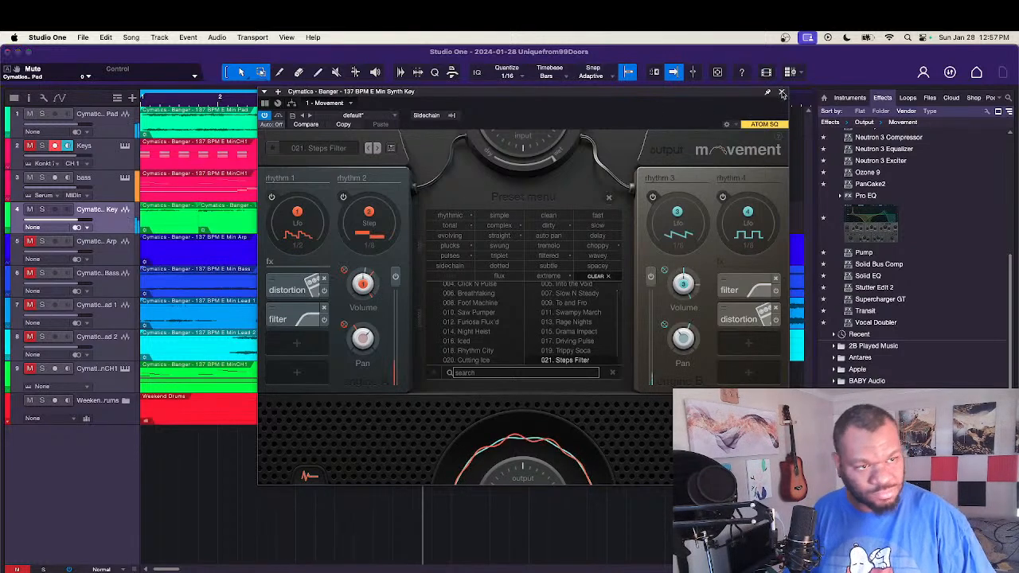
click(781, 92)
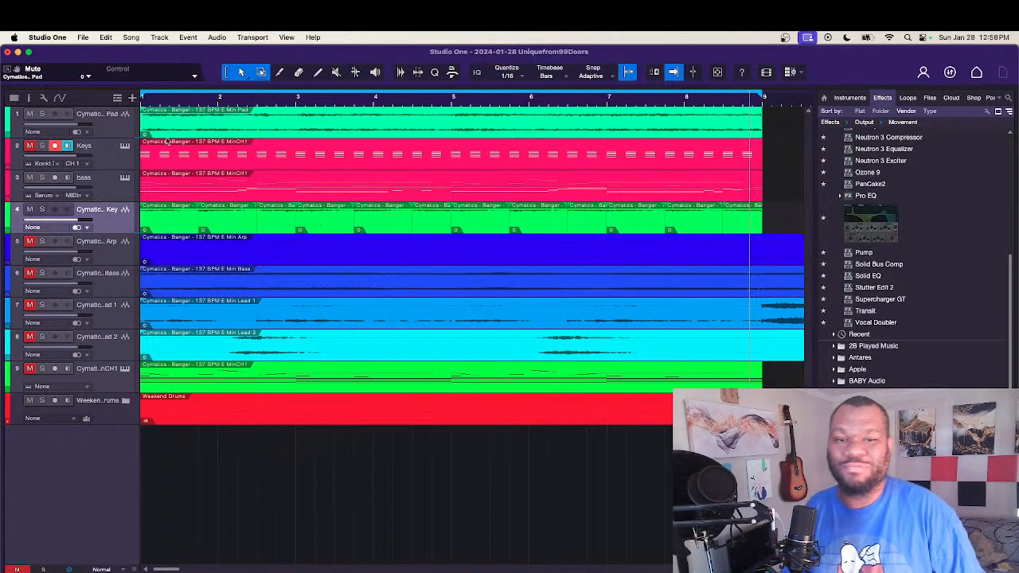
click(30, 209)
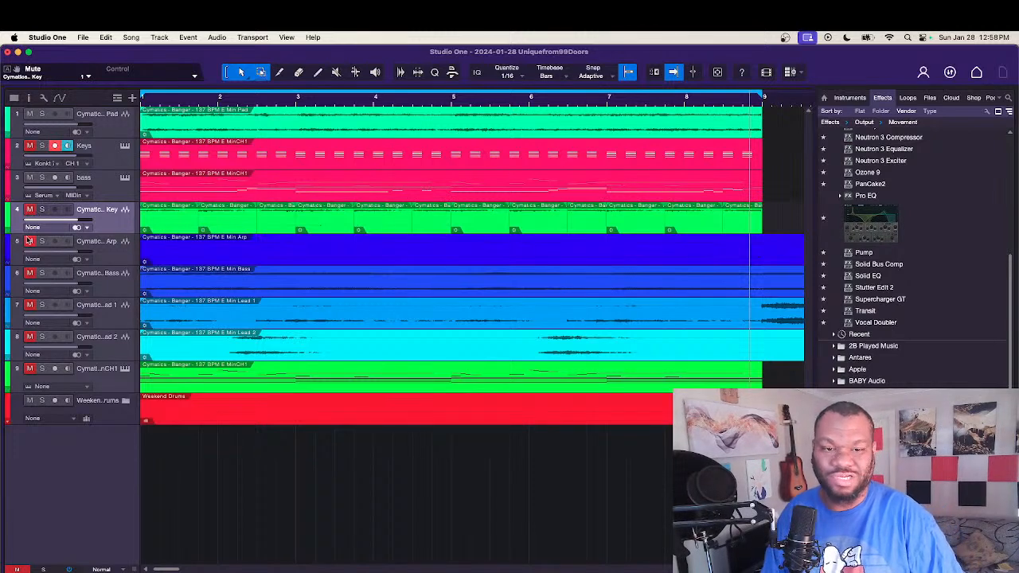
click(29, 242)
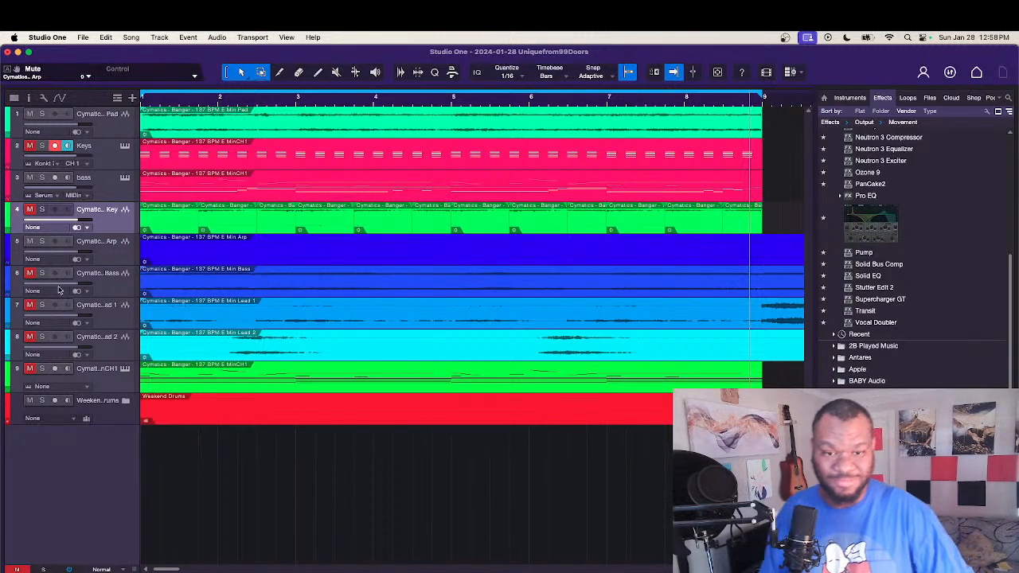
key(space)
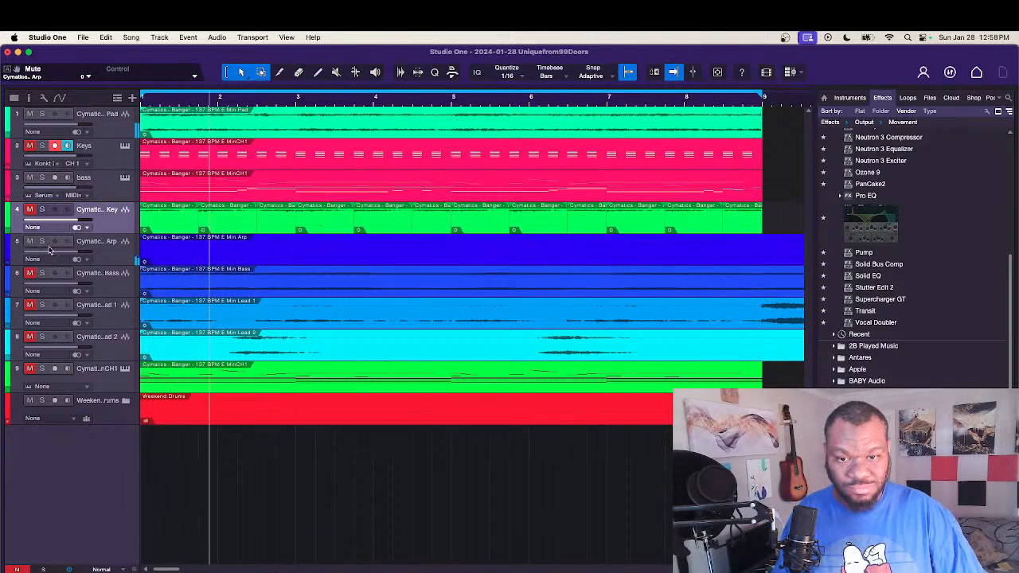
Step: Solo the Arp track during playback and set its audio event's transpose to 12
click(42, 241)
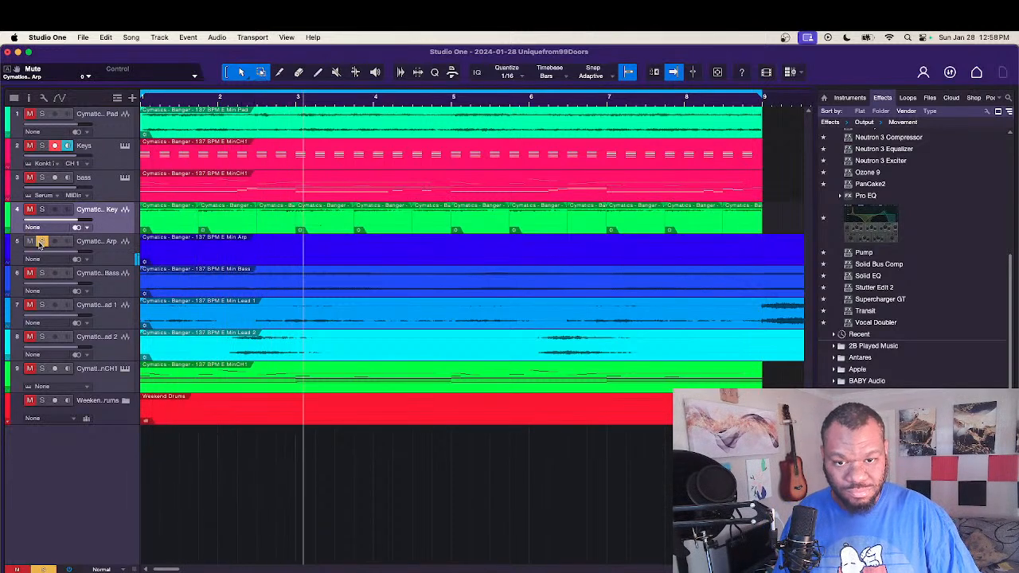
right_click(226, 262)
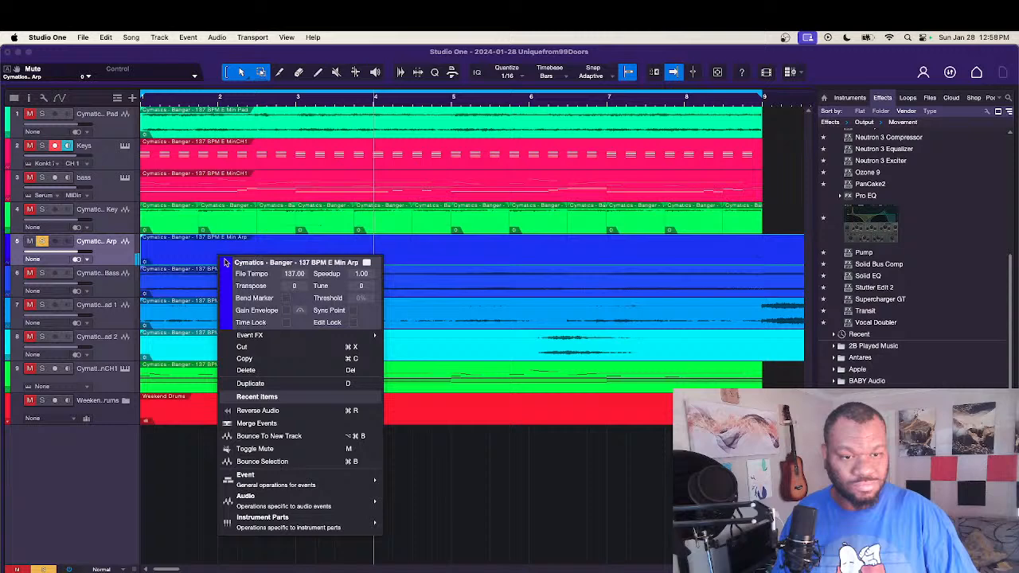
click(293, 287)
text(12)
key(Return)
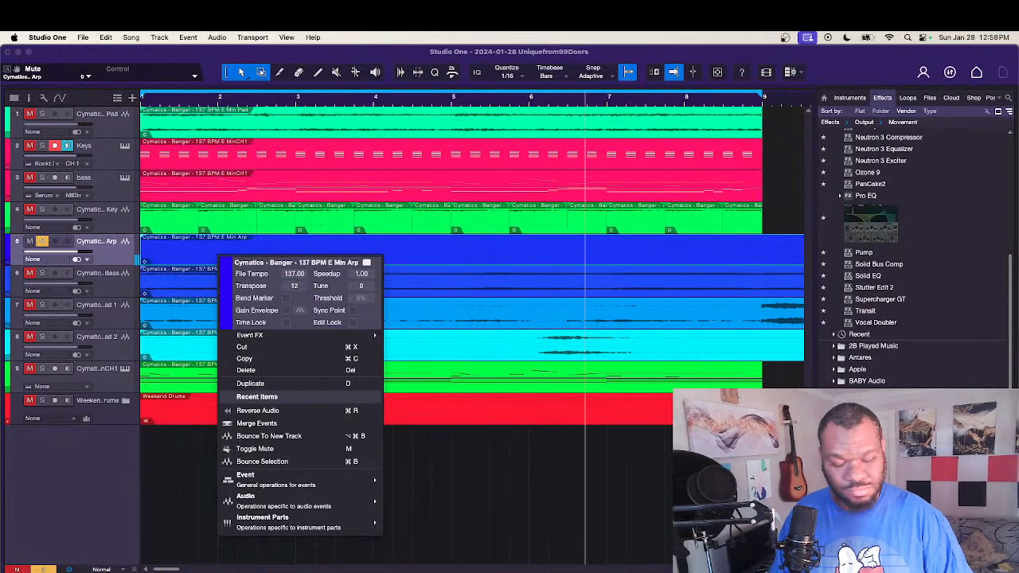
Step: Compare the transposed Arp in solo and within the mix during playback, and mute the Pad track
click(43, 241)
click(43, 241)
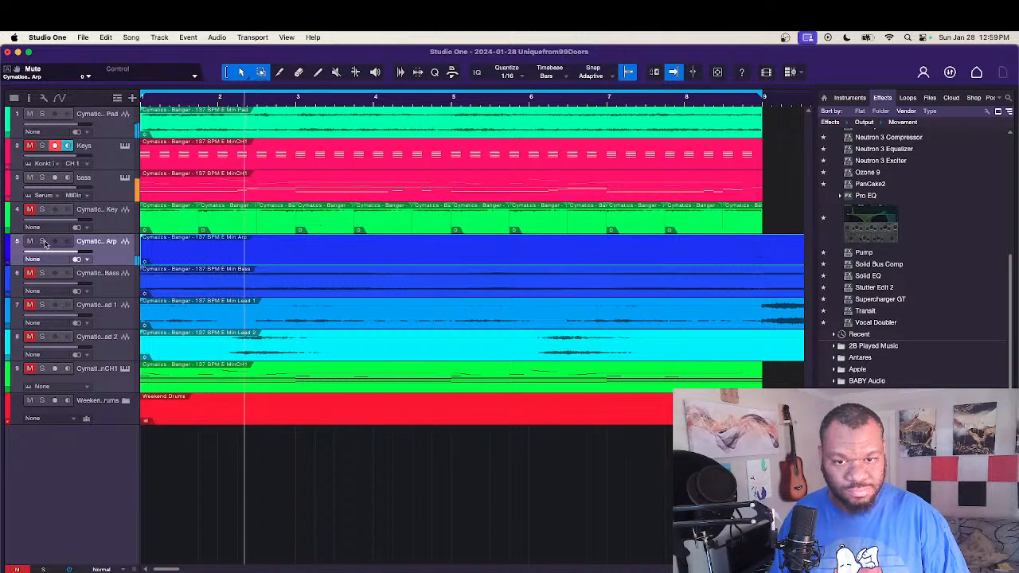
click(43, 242)
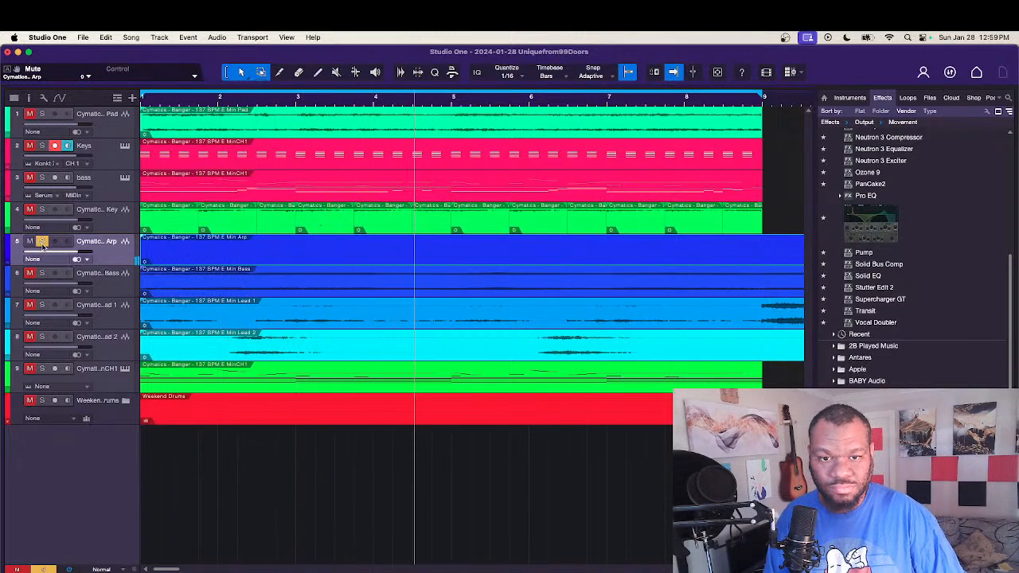
click(42, 242)
click(30, 113)
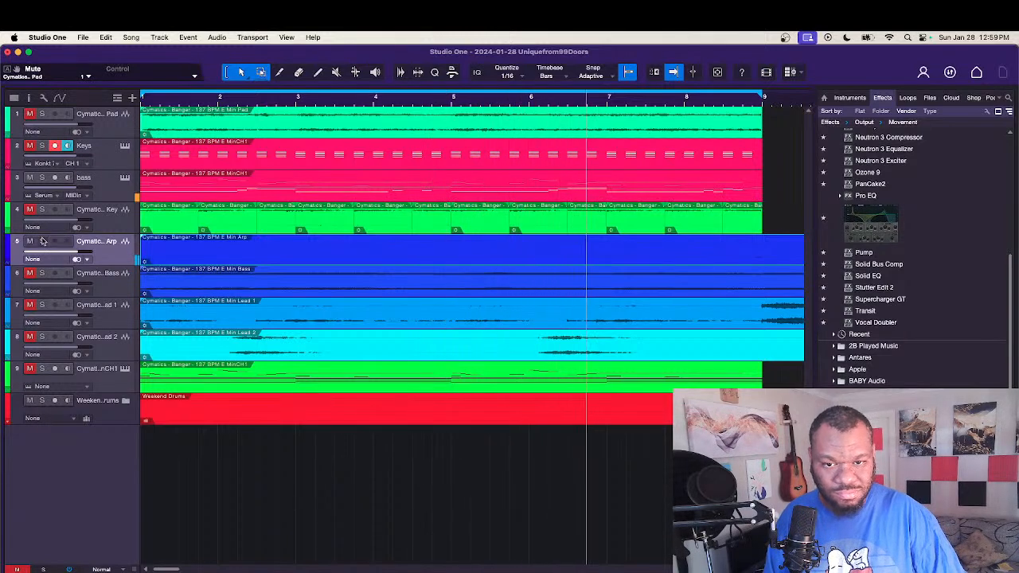
Step: Remove the Arp and Bass stem tracks from the song
right_click(211, 259)
click(194, 253)
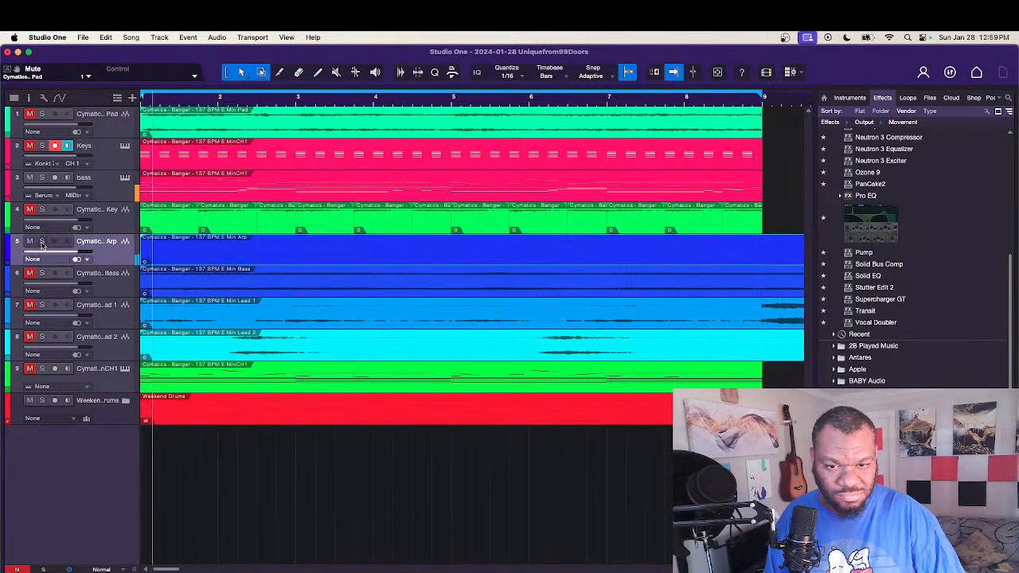
right_click(118, 256)
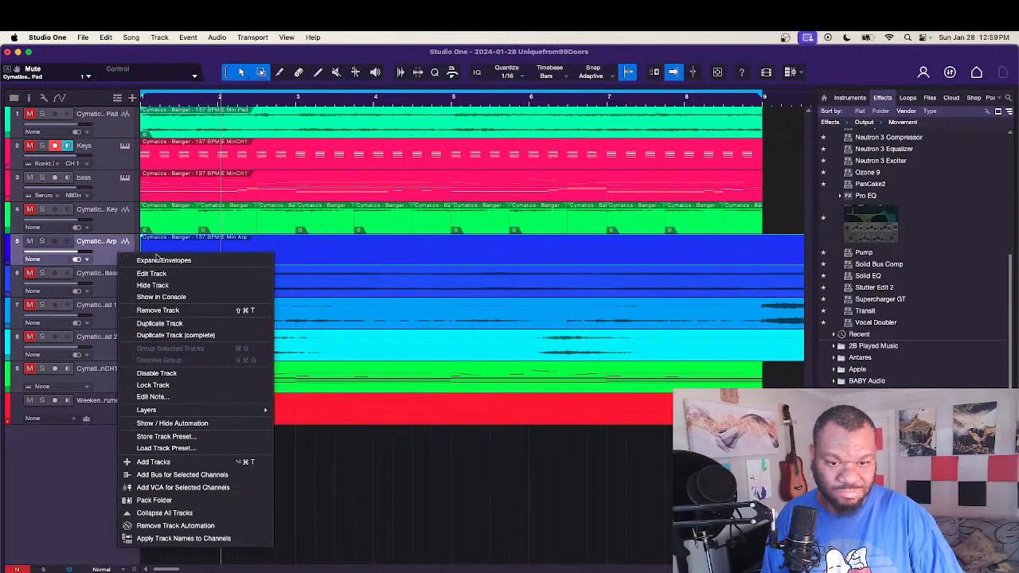
click(199, 310)
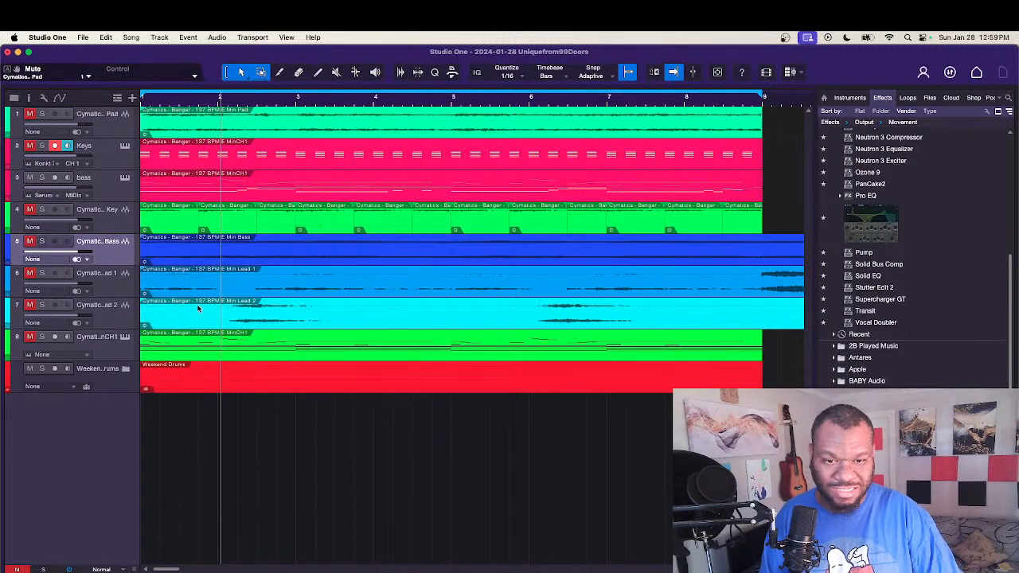
right_click(106, 266)
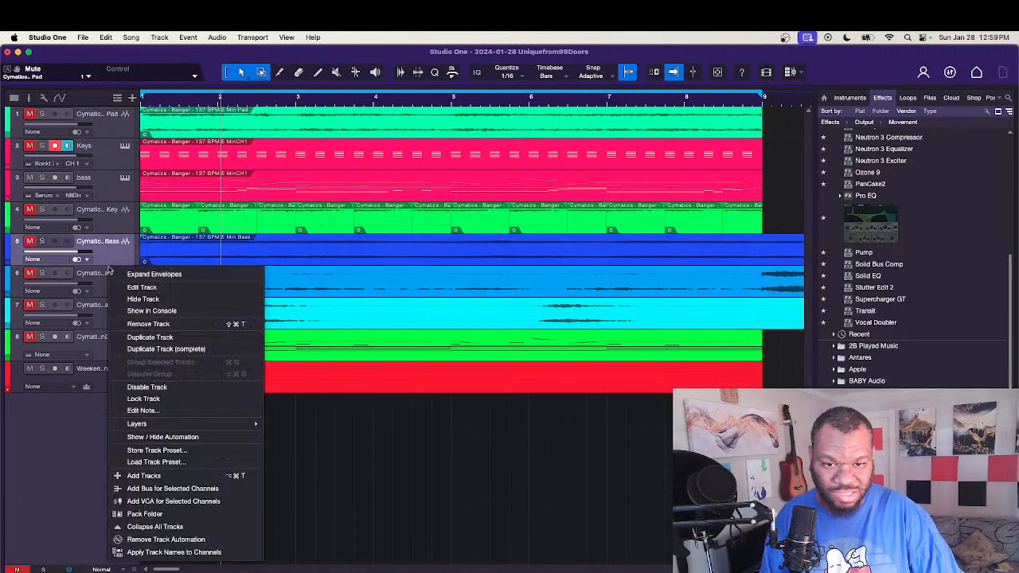
click(171, 324)
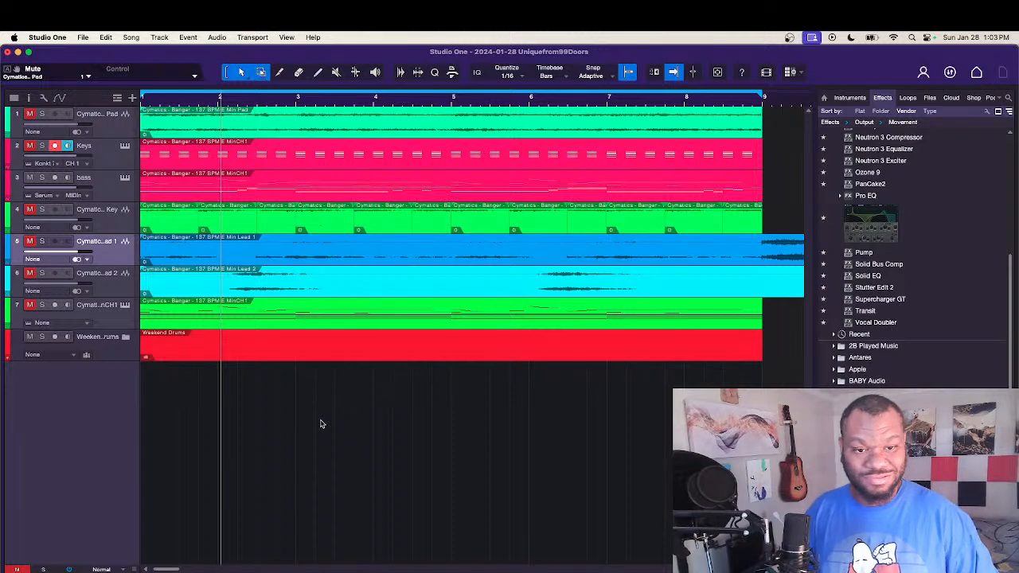
Step: Unmute the Lead 1 track and play the eight-bar loop to hear it with the drums and bass
key(space)
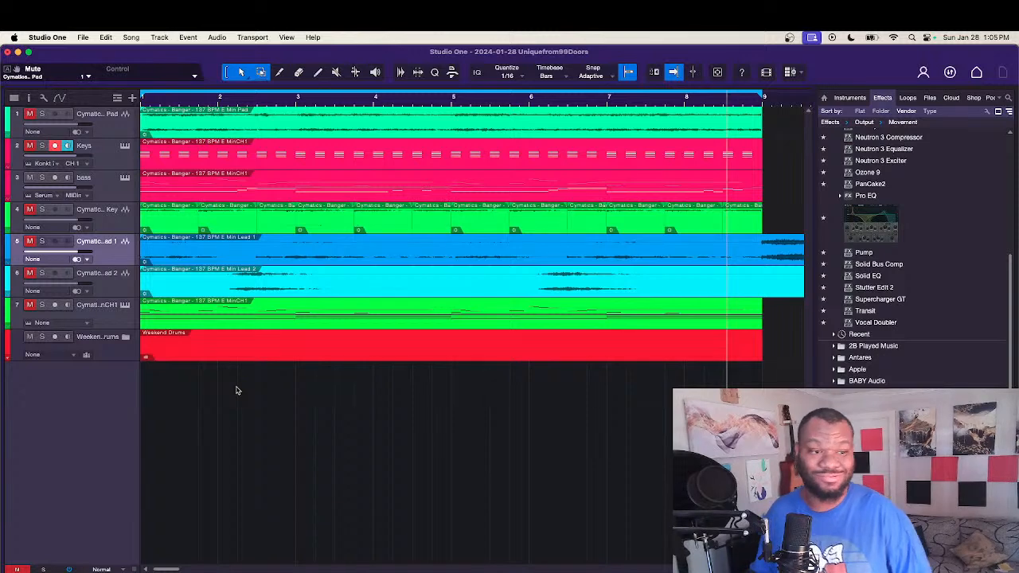
key(comma)
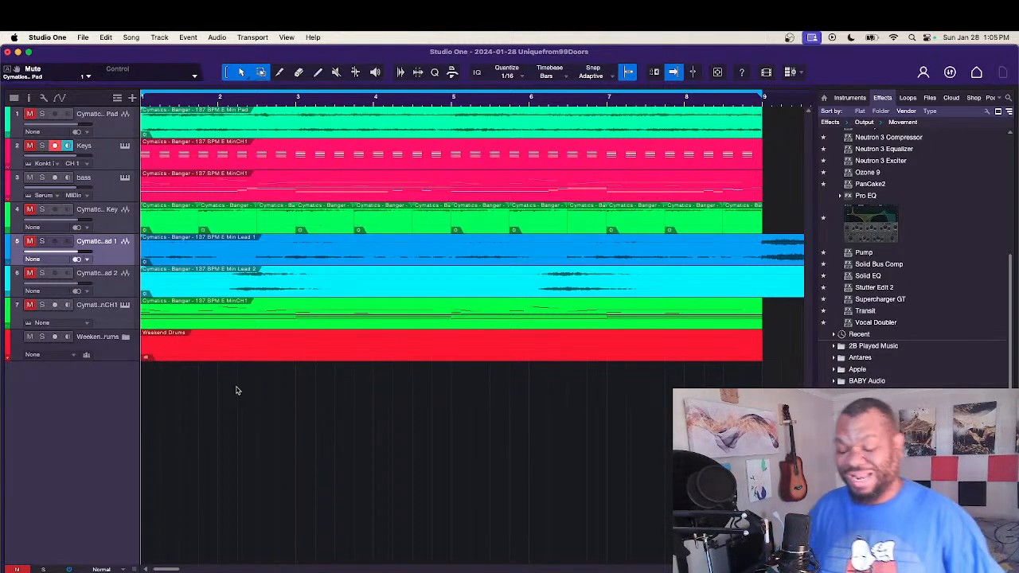
key(space)
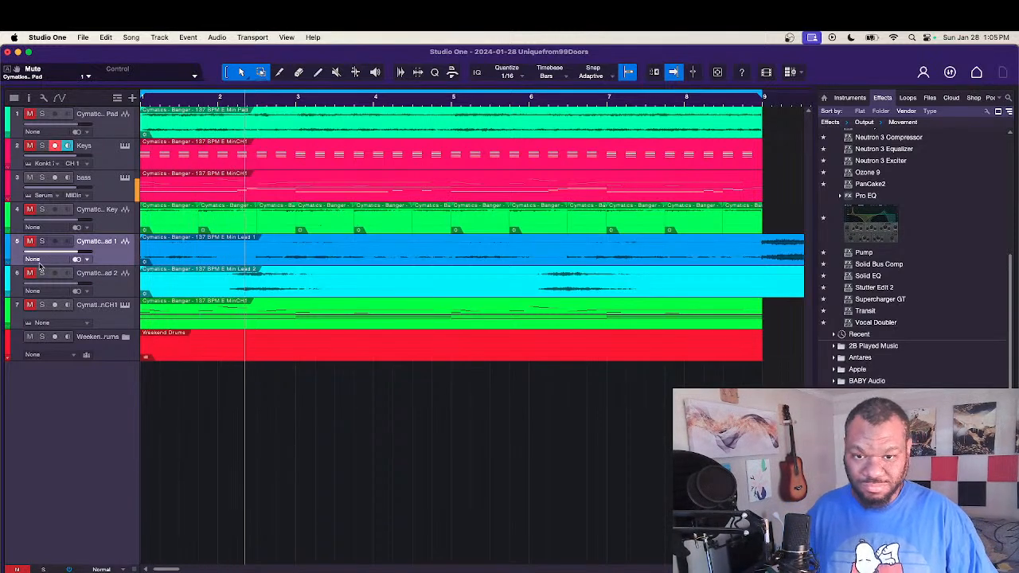
click(31, 241)
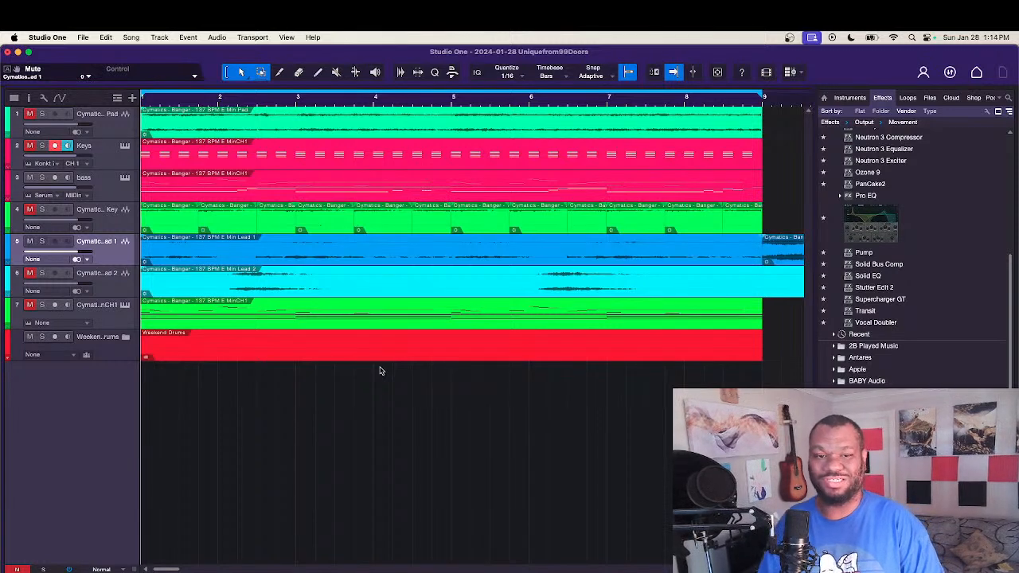
key(space)
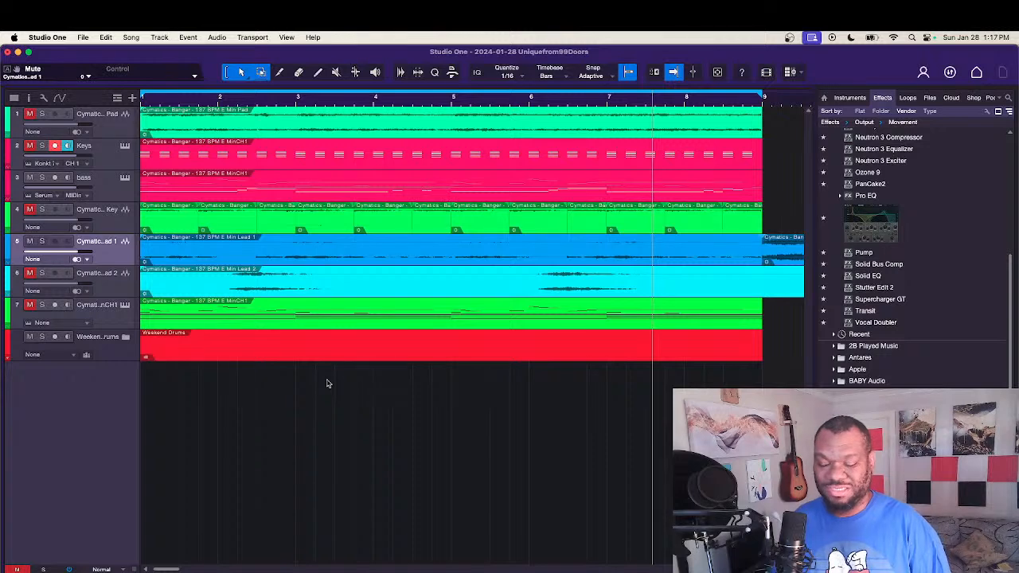
key(space)
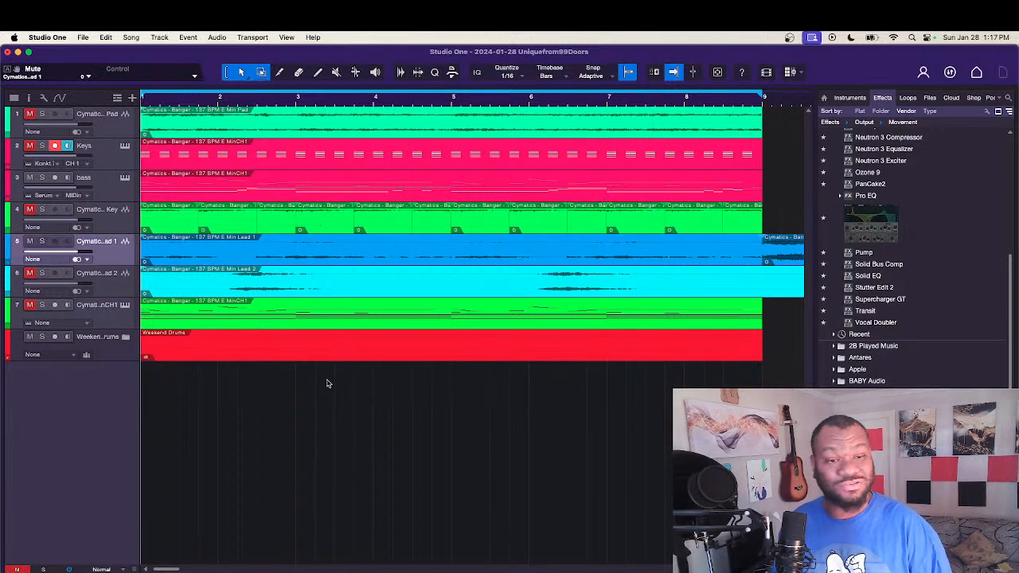
key(space)
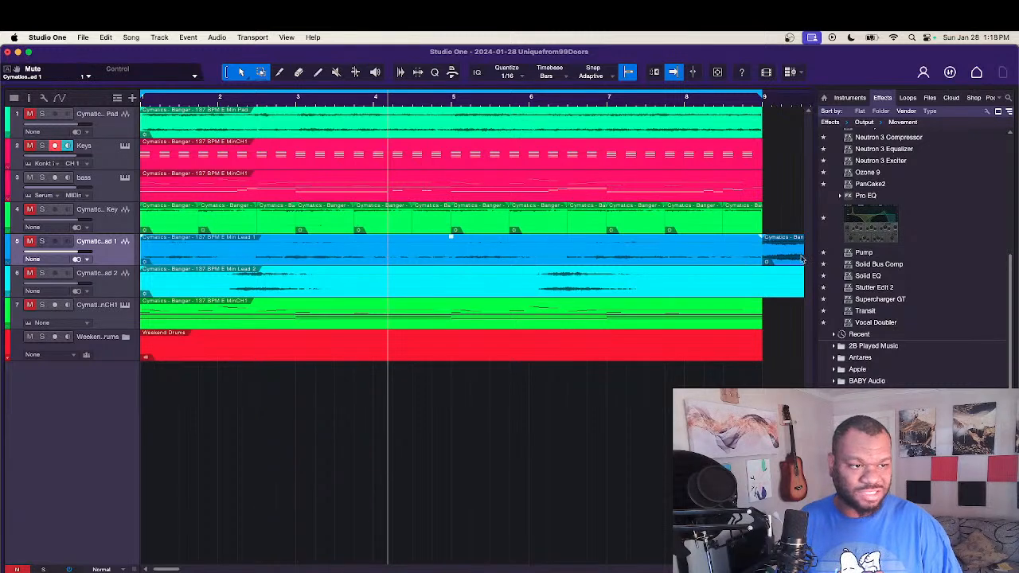
Step: Move the Lead 1 section that starts at bar 9 to bar 1 on a new track and play it from the start
drag(786, 256, 153, 409)
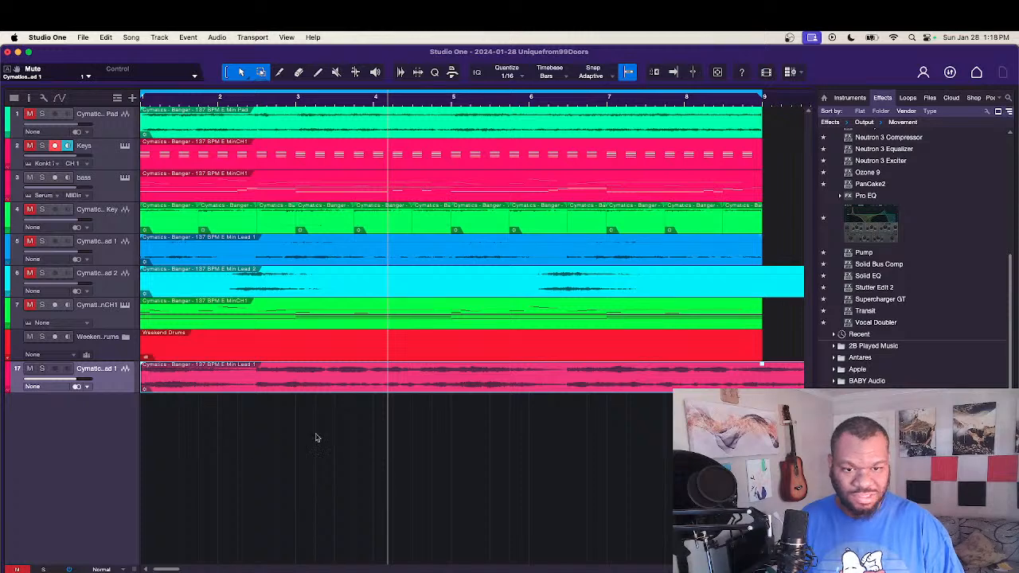
key(comma)
key(space)
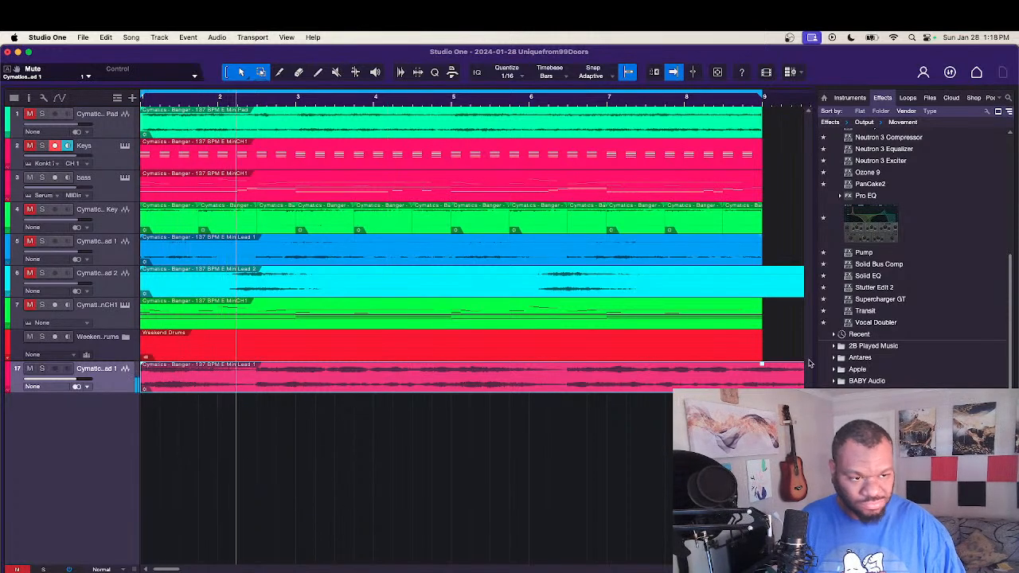
Step: Trim the moved Lead 1 section to end at bar 9 and place its track directly below the original Lead 1 track
double_click(763, 375)
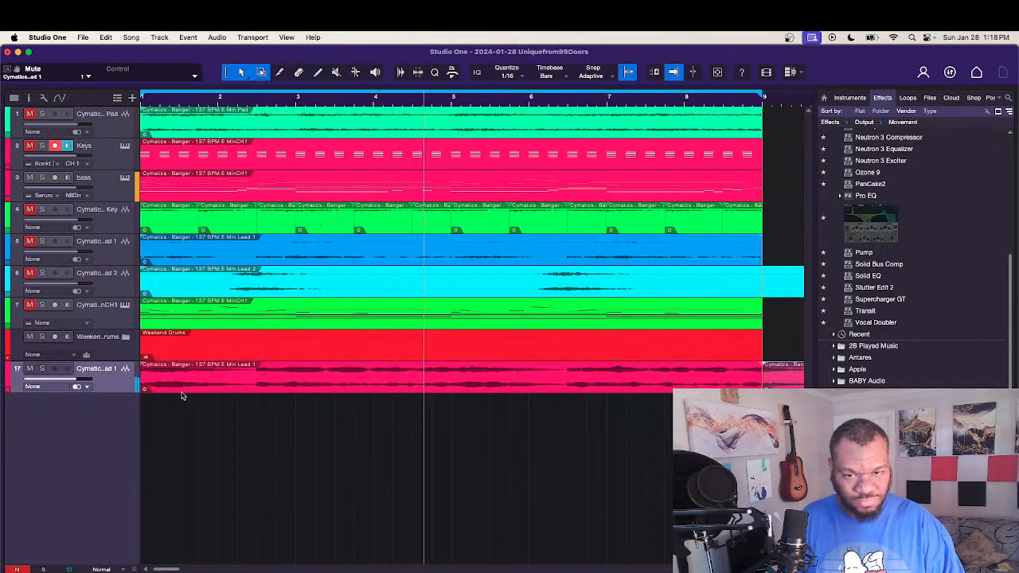
drag(120, 382, 109, 273)
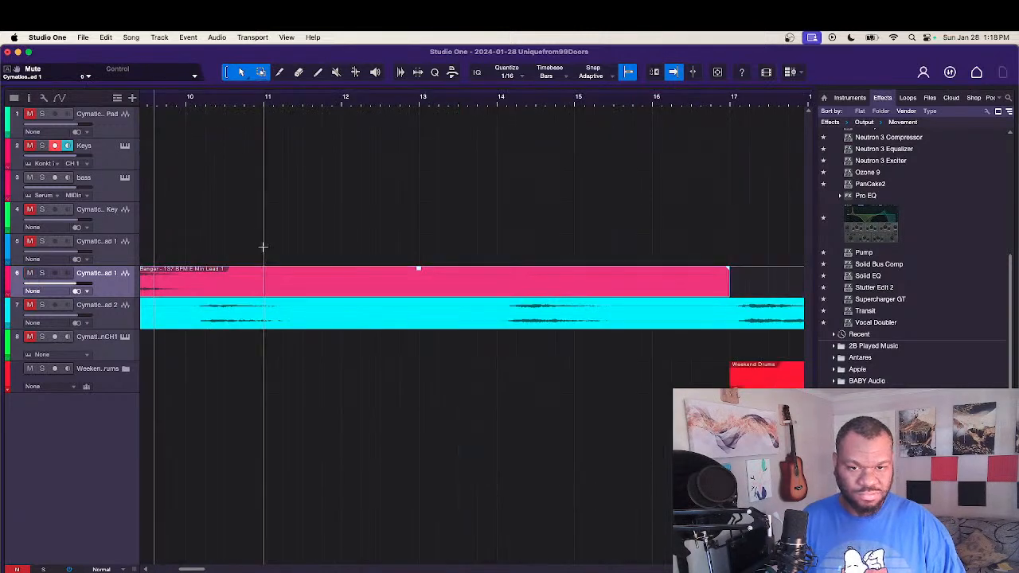
key(space)
key(space)
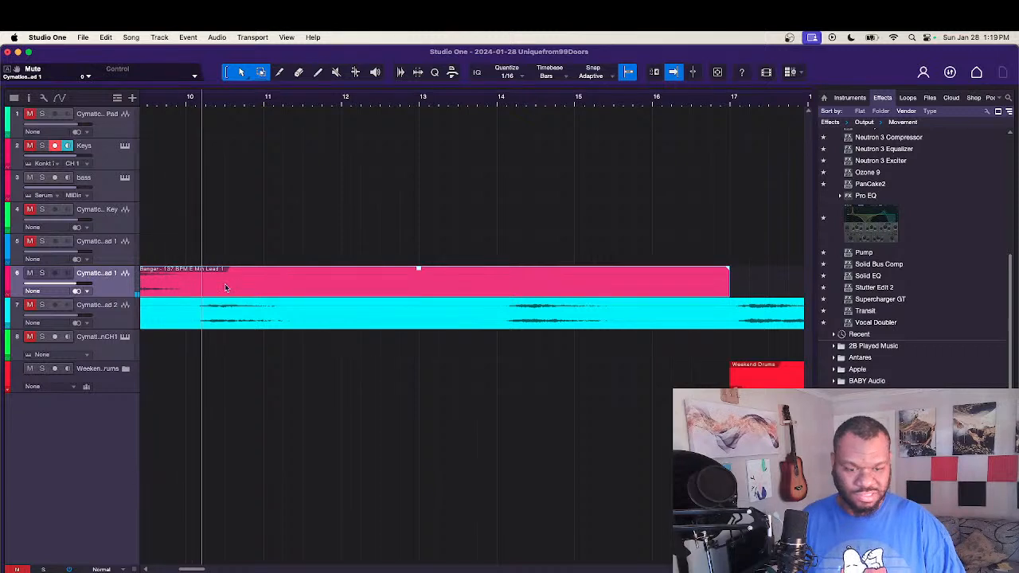
key(Delete)
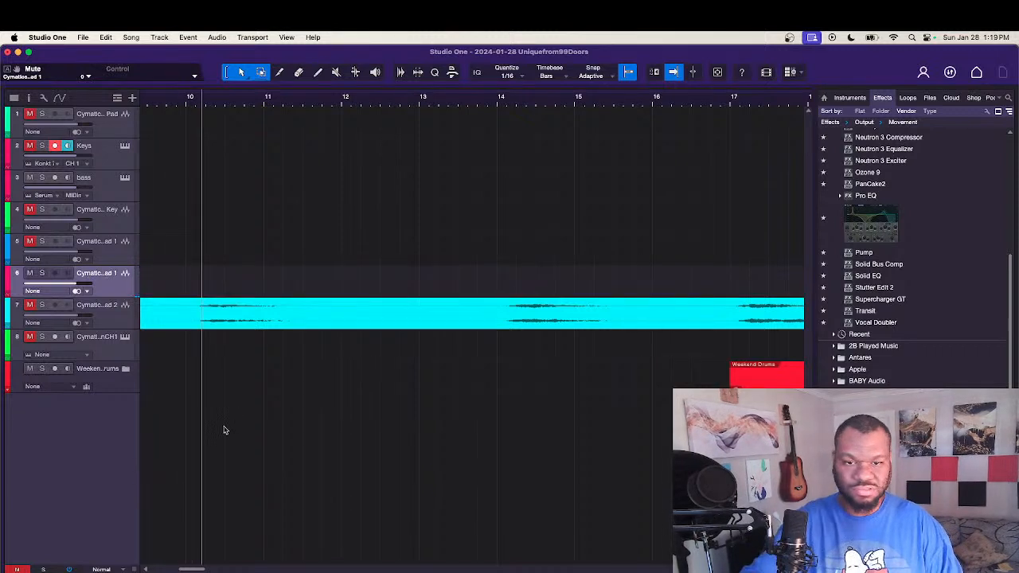
Step: Unmute the Lead 2 track and play the loop from the first bars to hear it in the mix
scroll(282, 442, left, 10)
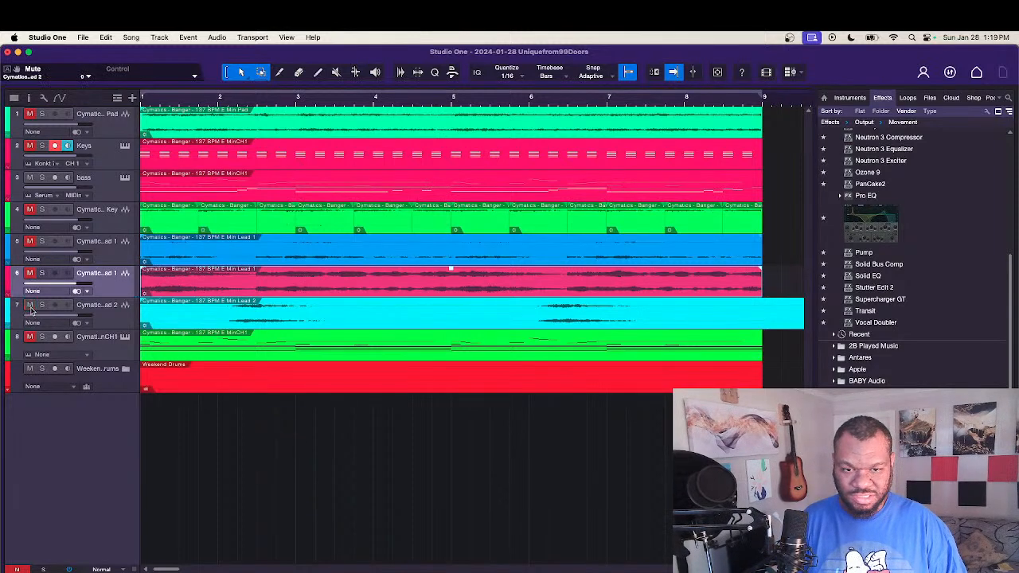
key(space)
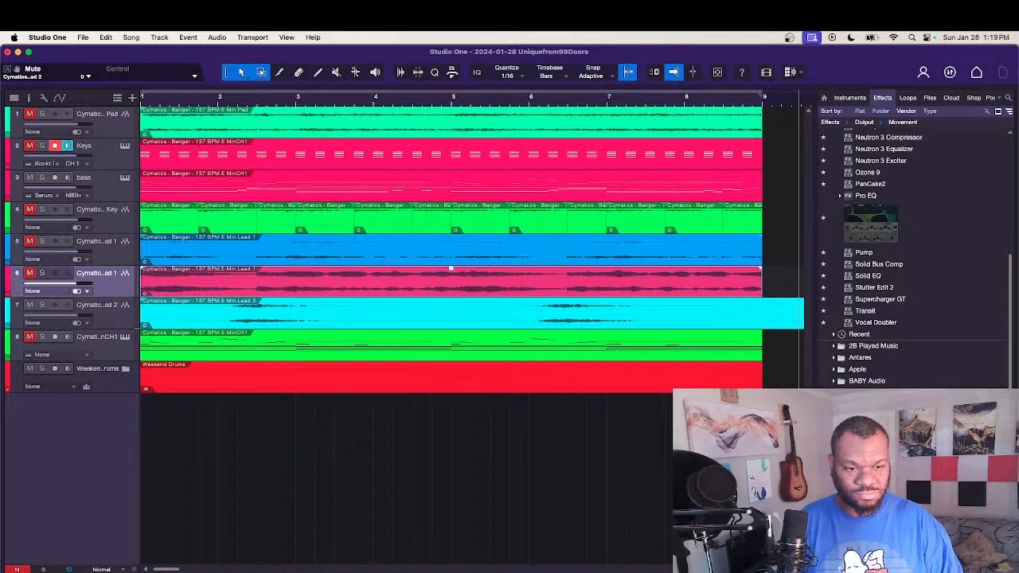
click(530, 572)
click(517, 512)
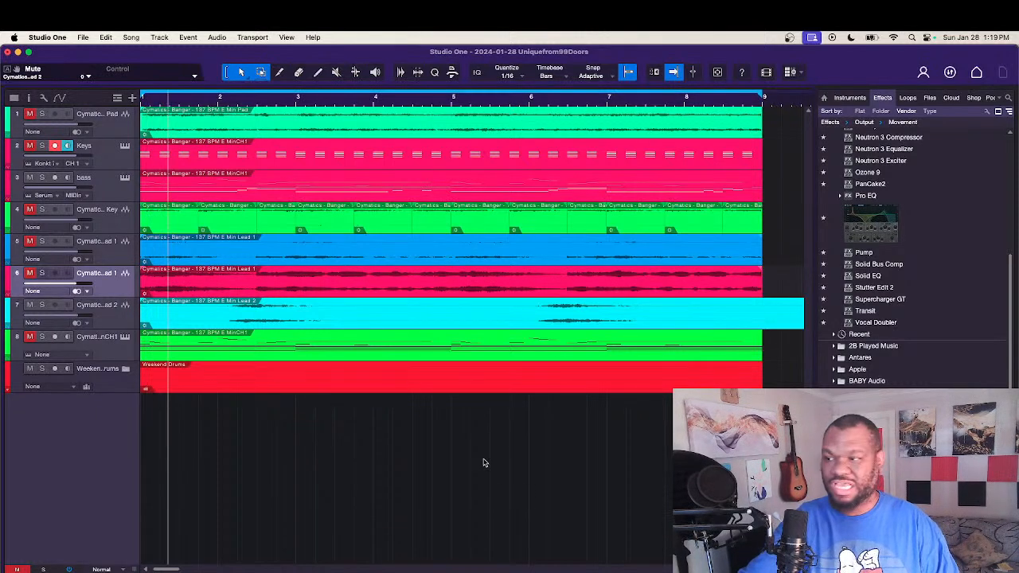
key(w)
key(w)
key(w)
key(w)
key(w)
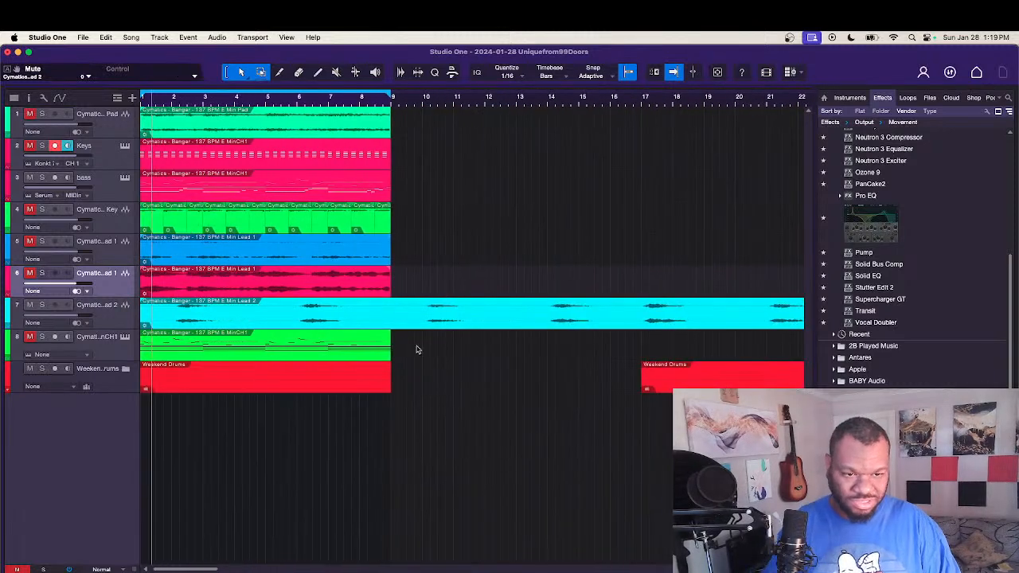
click(393, 309)
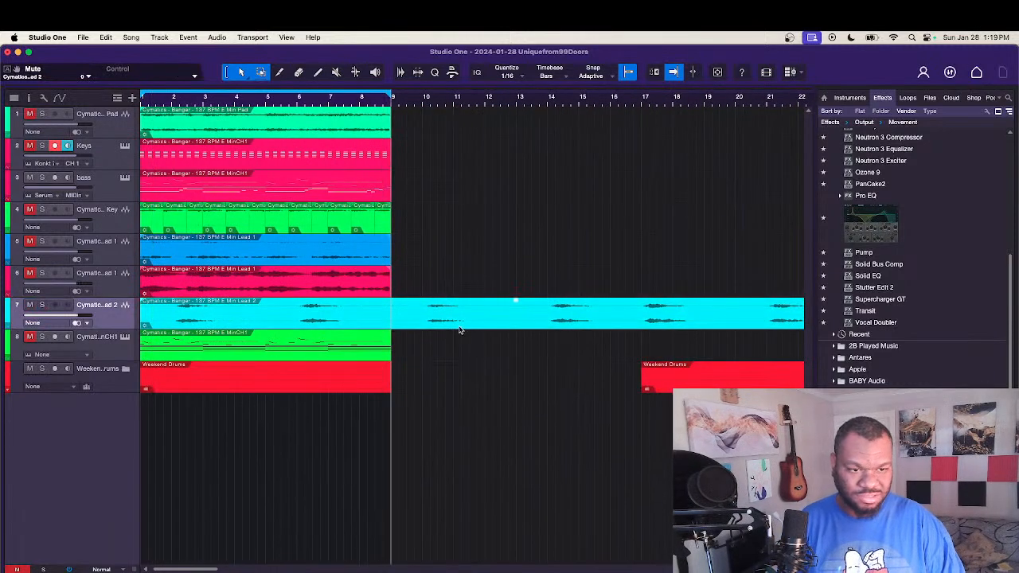
key(Delete)
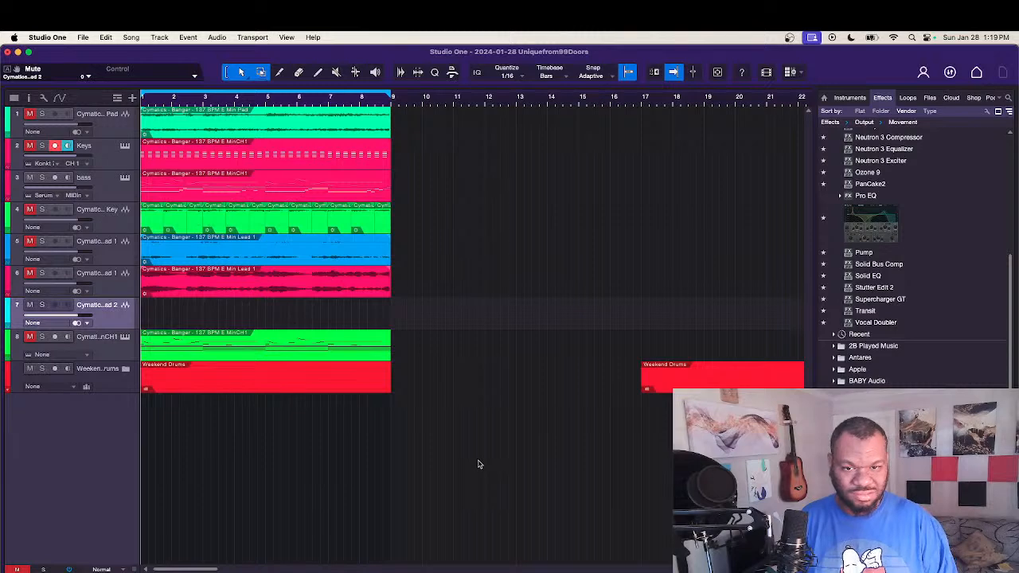
key(super+z)
Step: Split the Lead 2 event at bar 9 and delete everything after the split
click(396, 310)
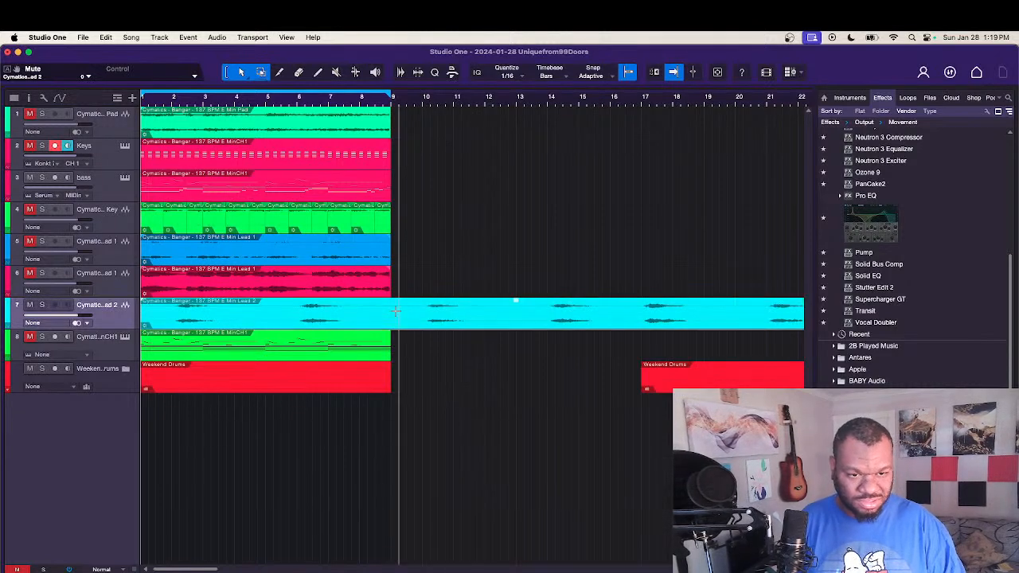
alt+click(394, 311)
key(Delete)
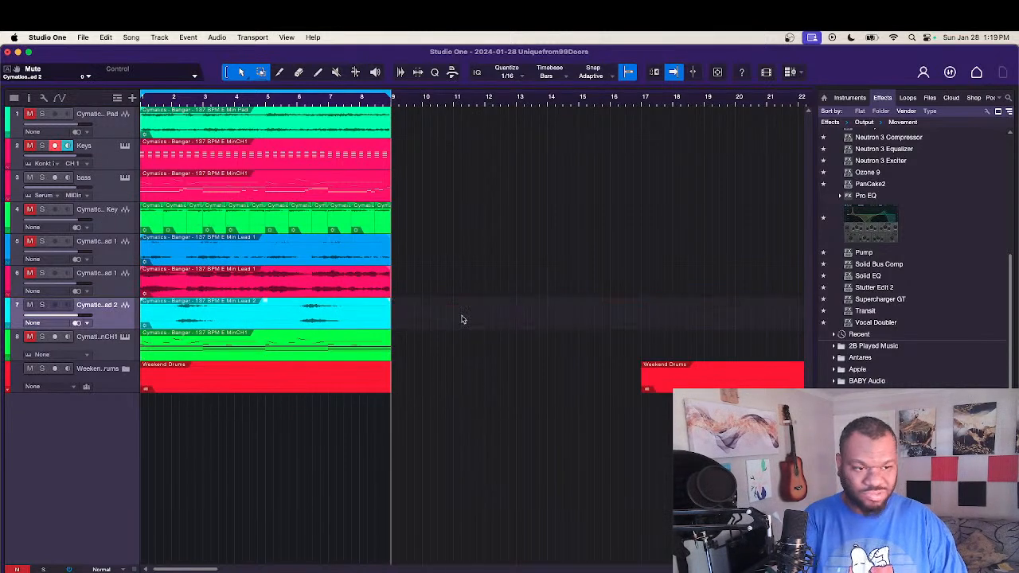
Step: Expand the Weekend Drums folder and delete the extra hi-hat event that starts at bar 17
click(9, 392)
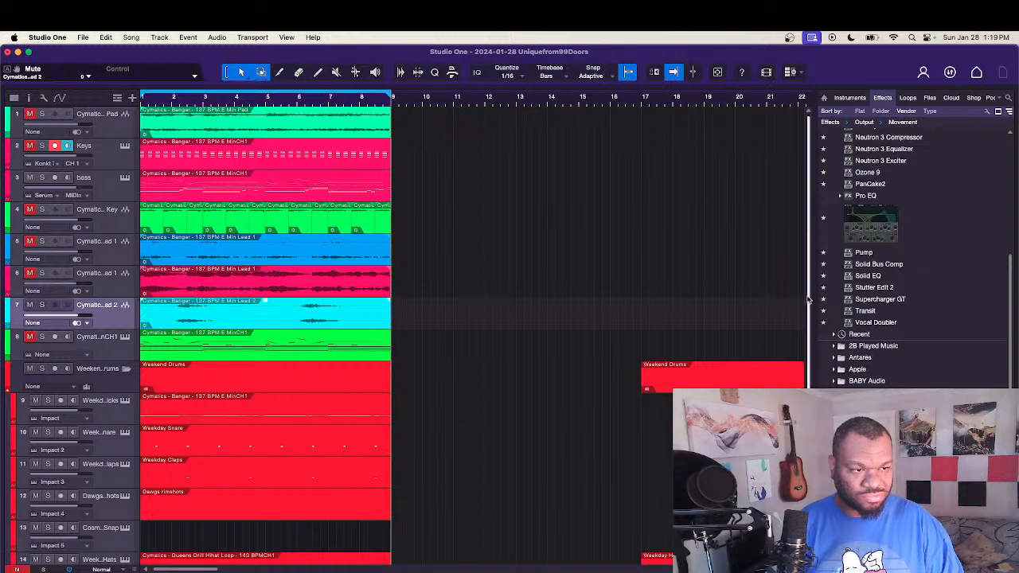
drag(809, 300, 809, 403)
click(749, 431)
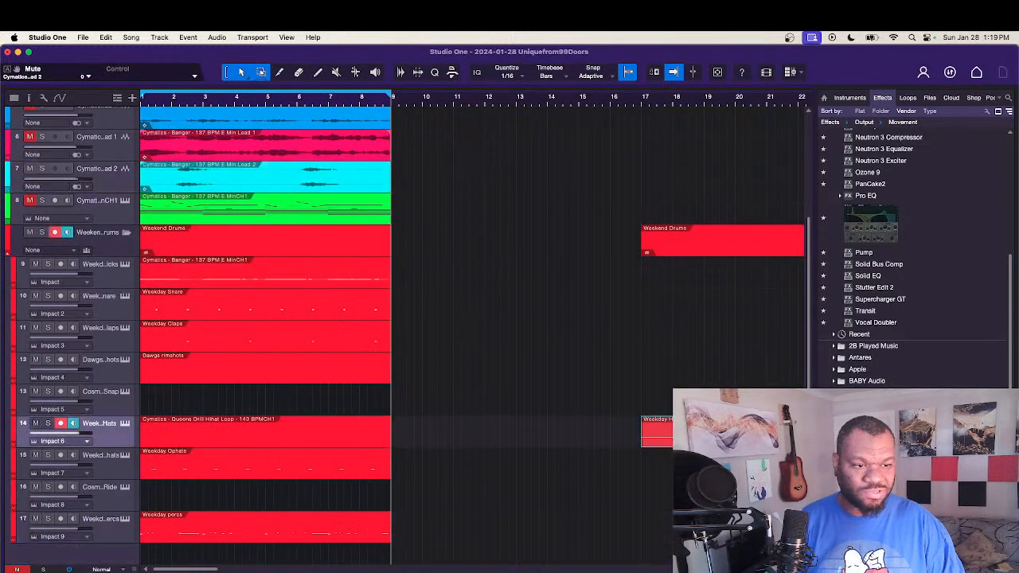
key(Delete)
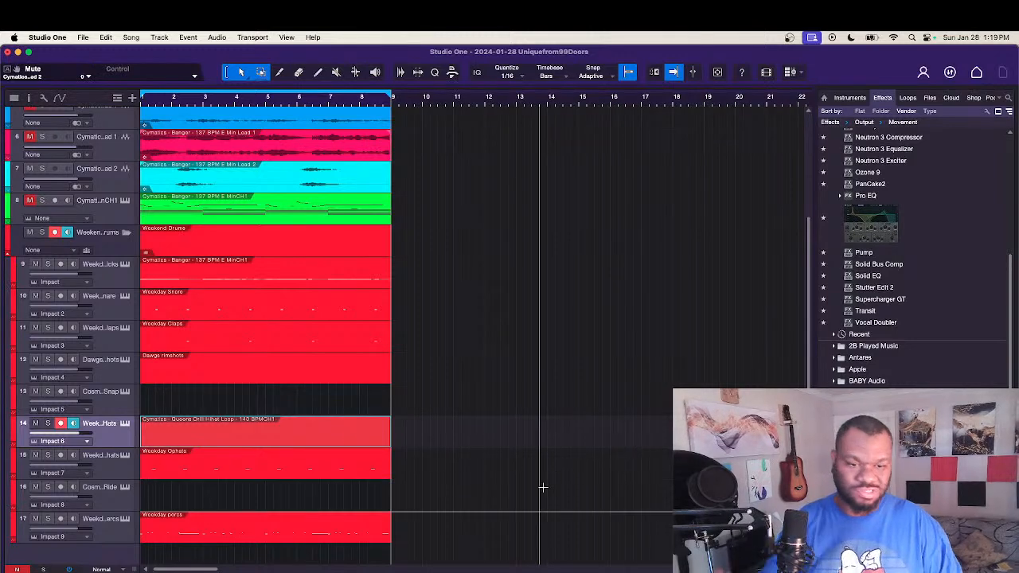
Step: Move all the events, including the first Synth Key slice, out of the loop area to start about midway through bar 19
drag(446, 557, 164, 60)
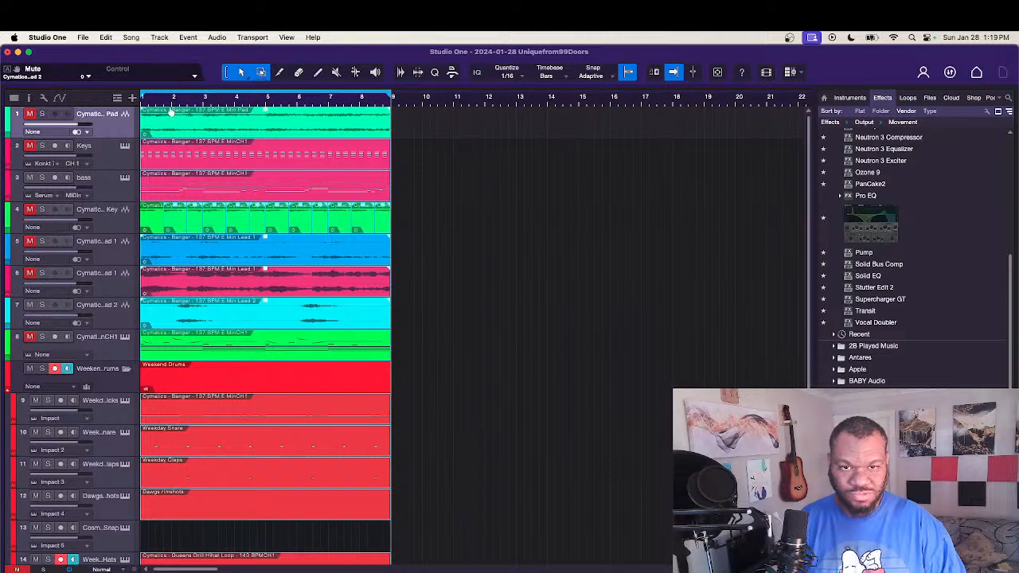
drag(175, 134, 758, 118)
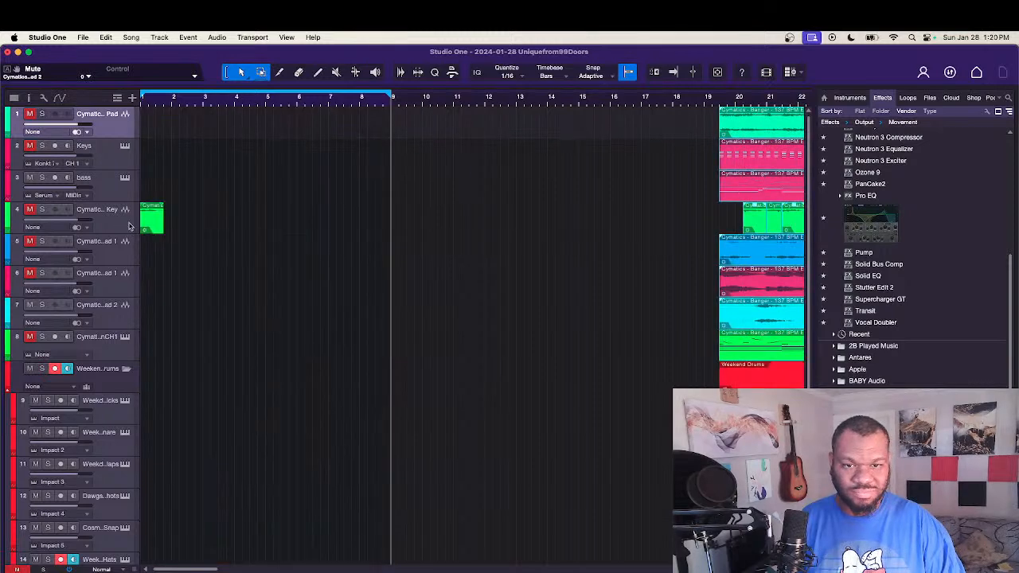
drag(157, 228, 735, 221)
scroll(607, 237, right, 5)
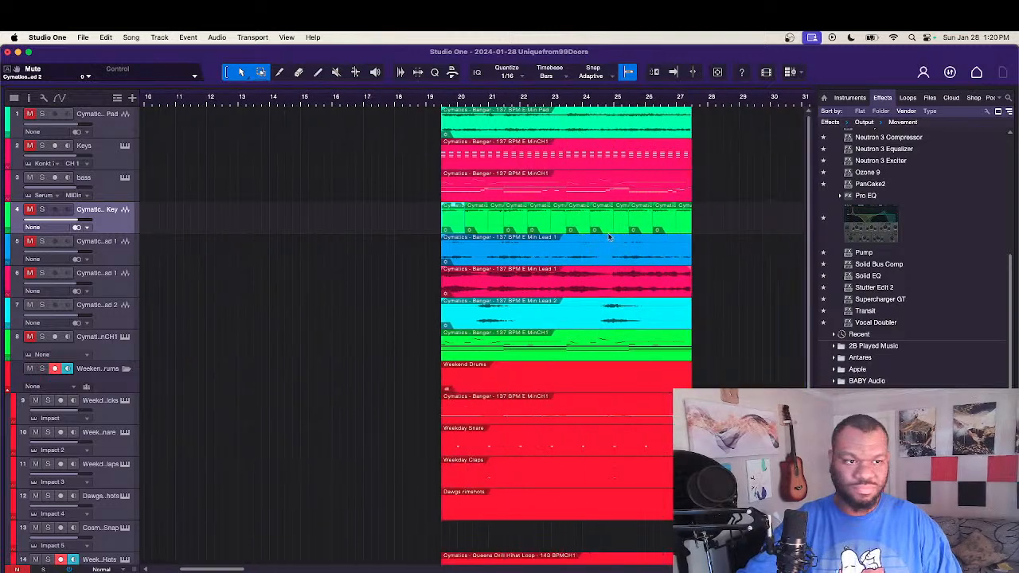
Step: Merge the Synth Key slices into one event and trim both ends to line up with the other parked events
drag(701, 228, 425, 223)
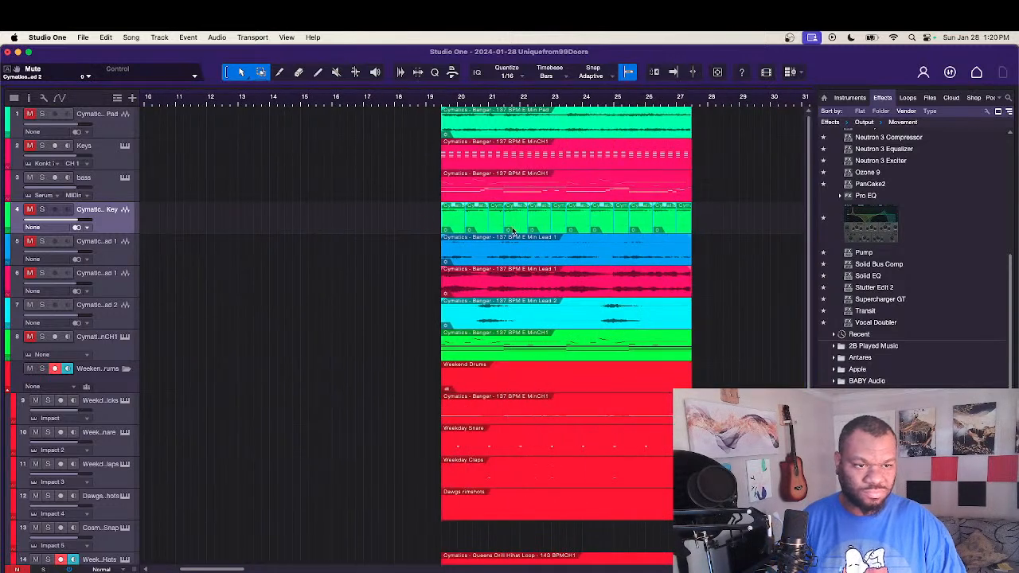
right_click(488, 221)
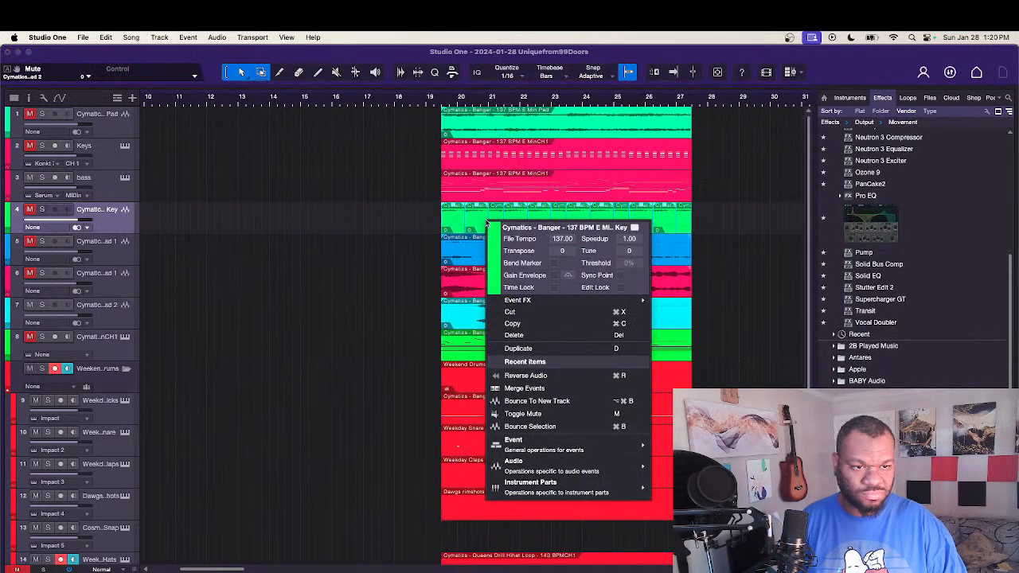
click(614, 390)
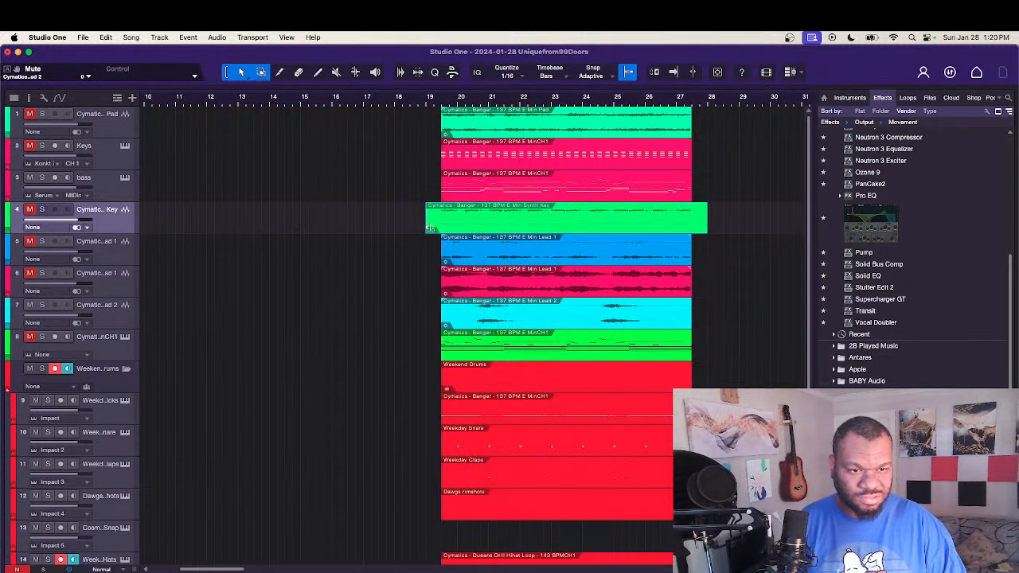
drag(427, 227, 441, 228)
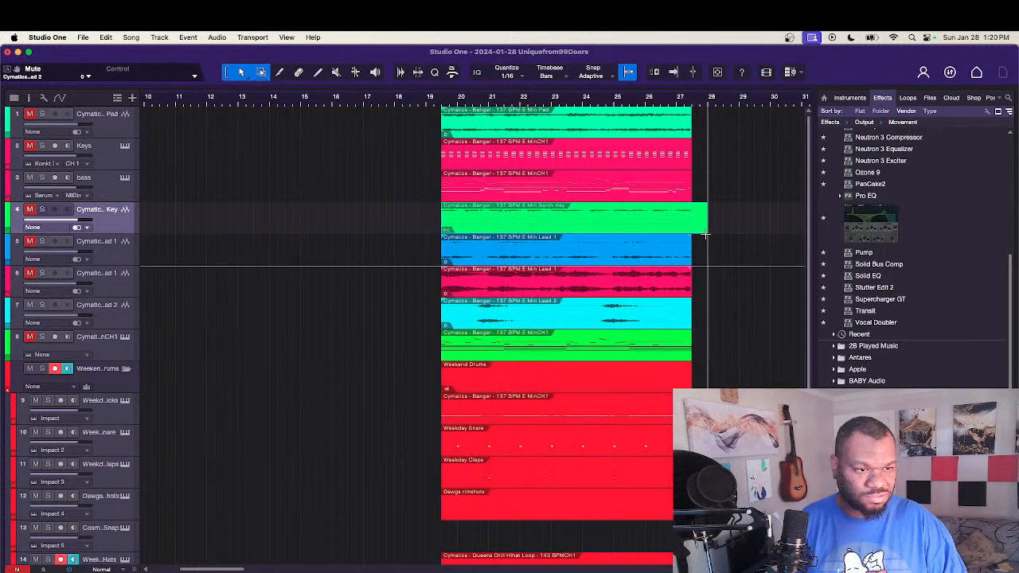
drag(707, 230, 691, 231)
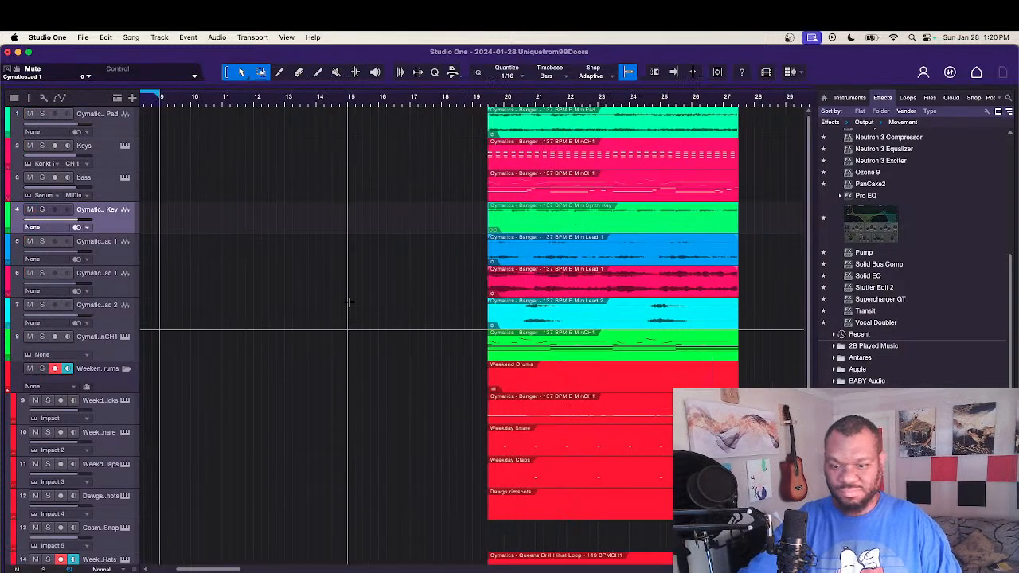
Step: Move the pad event back to bar 1 and play it from the start
scroll(344, 300, left, 10)
scroll(345, 319, down, 5)
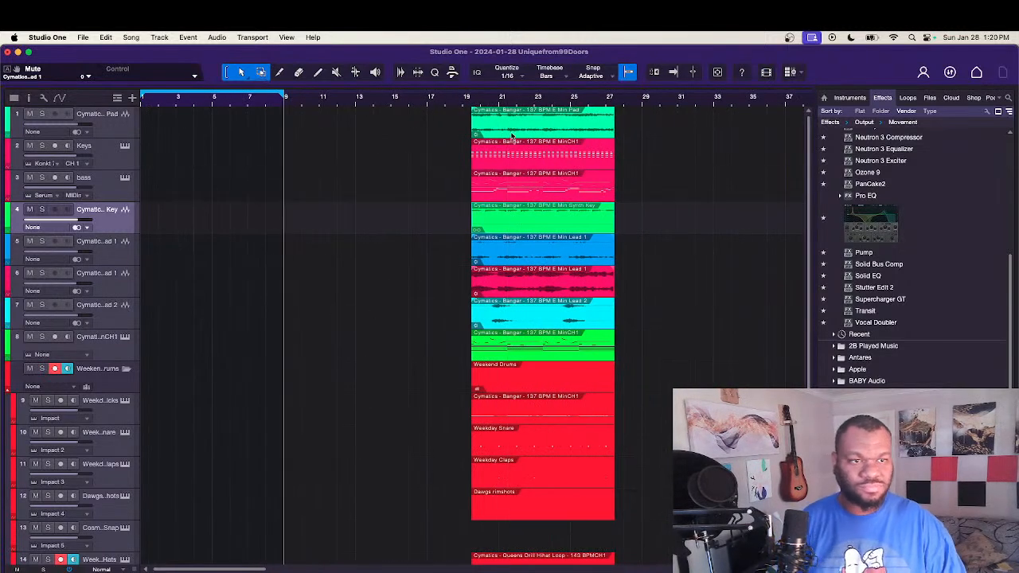
drag(511, 115, 181, 116)
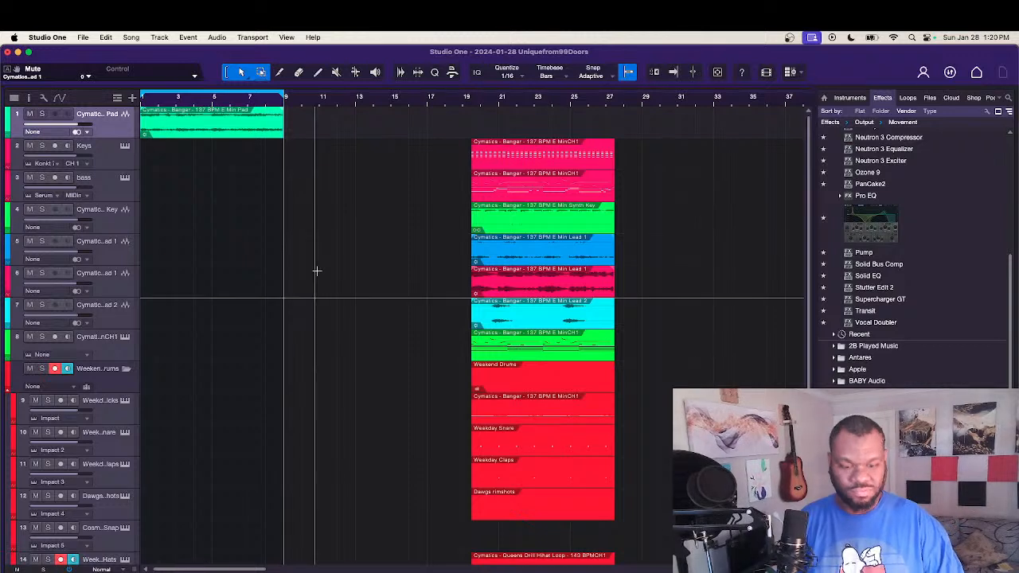
key(f)
key(space)
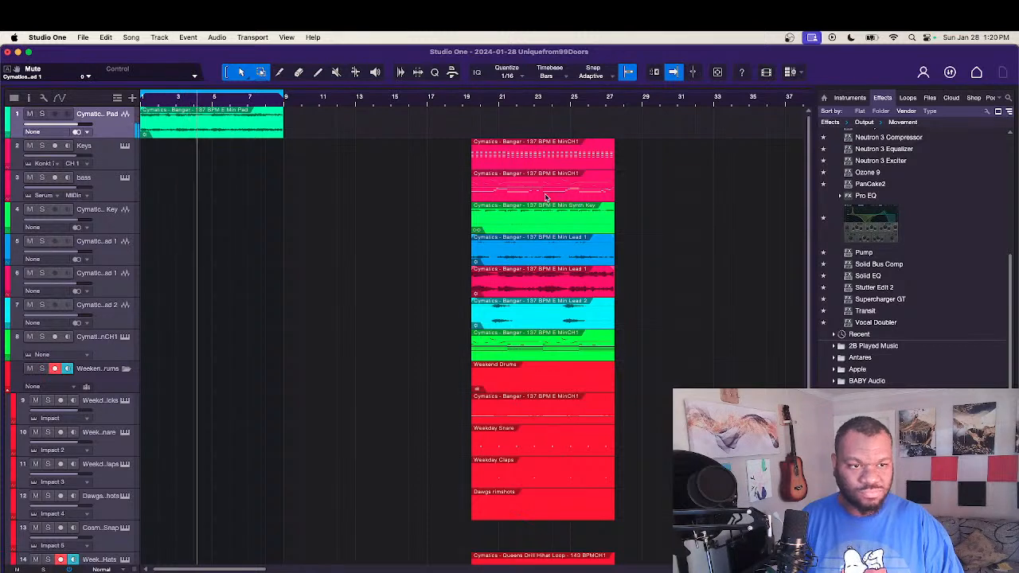
Step: Place the bass event from bar 5 to bar 9, with a full copy of it from bar 9 to bar 17
drag(540, 191, 209, 193)
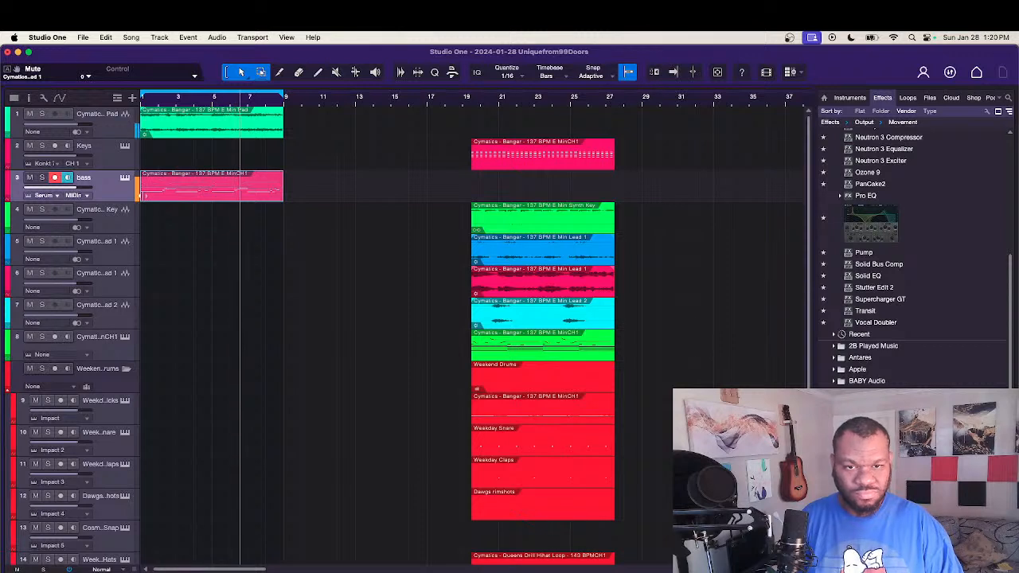
mouse_move(149, 198)
mouse_down()
mouse_move(211, 199)
mouse_move(144, 199)
mouse_up()
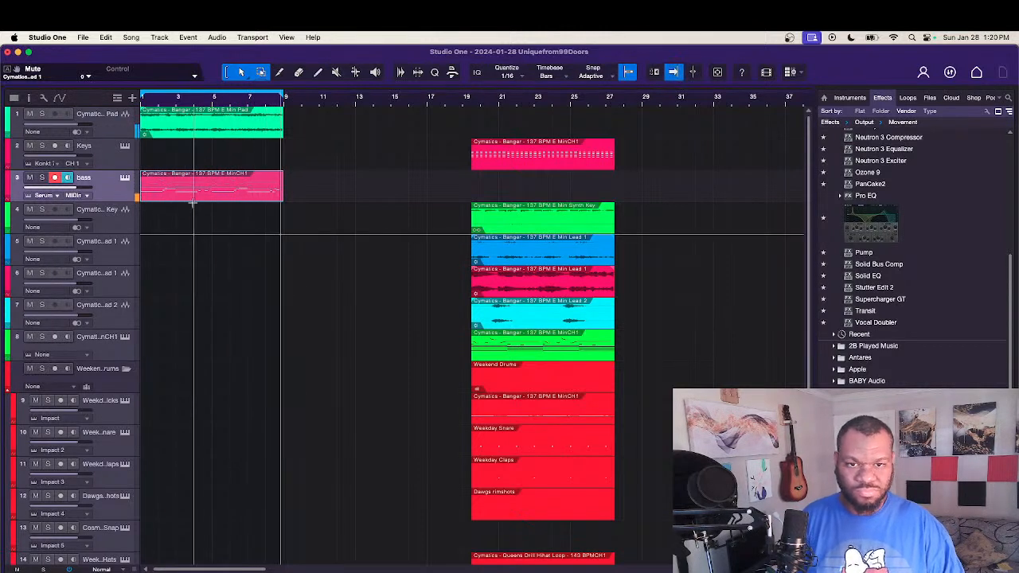
drag(164, 193, 306, 191)
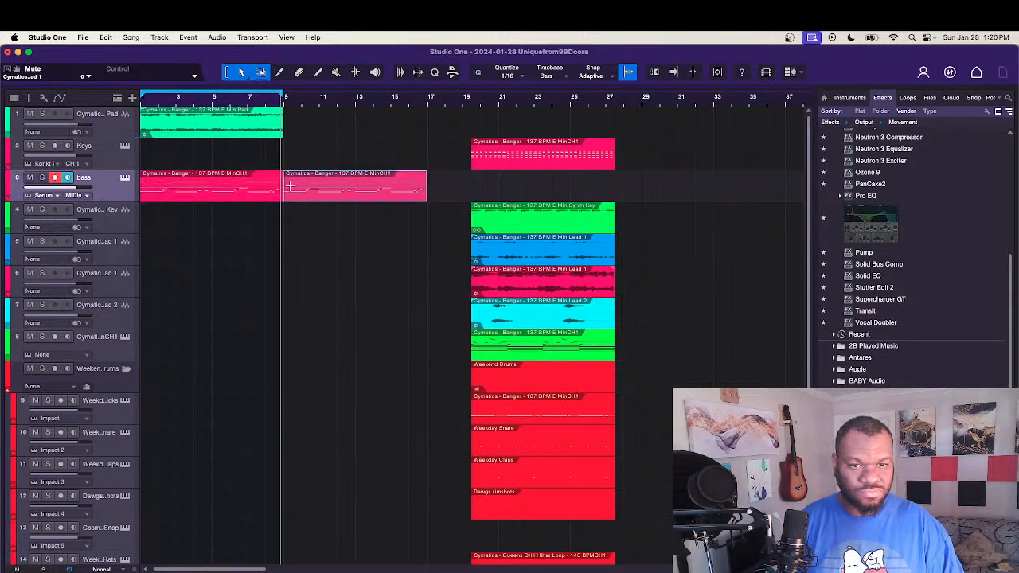
drag(141, 189, 213, 195)
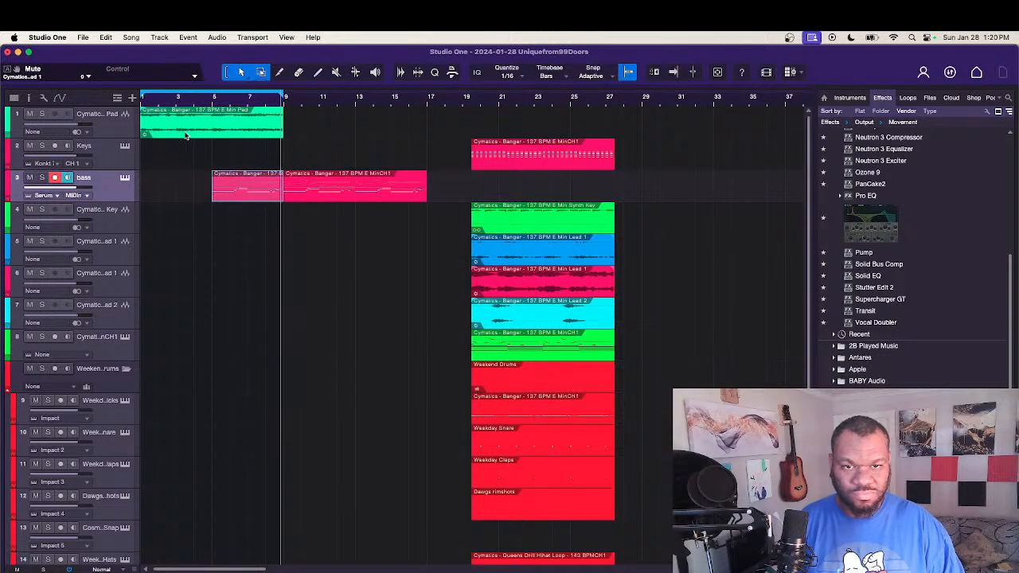
Step: Duplicate the pad event to bar 9 and play the arrangement from the start while looking over the parked drum events
drag(188, 131, 327, 130)
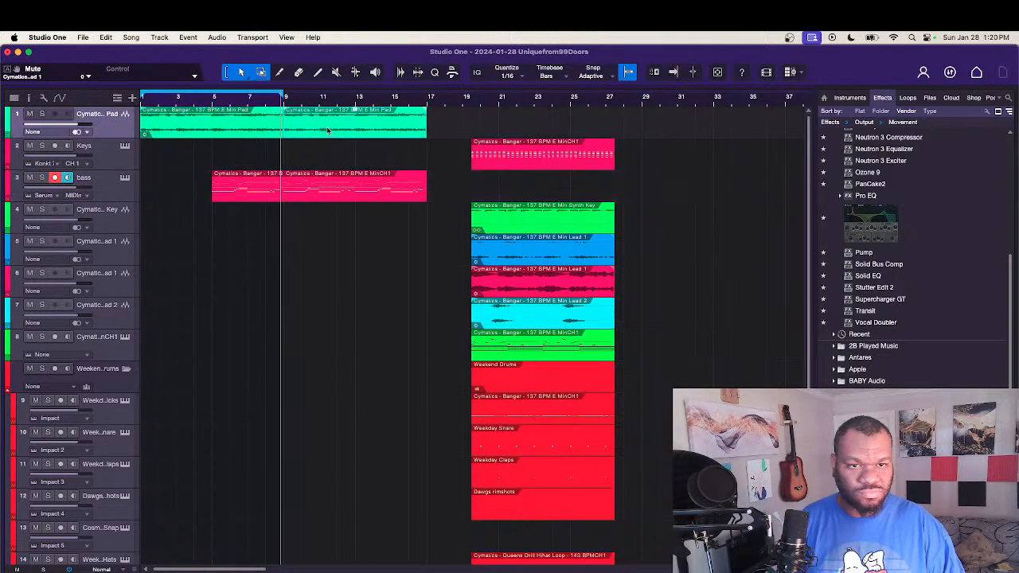
scroll(354, 224, down, 5)
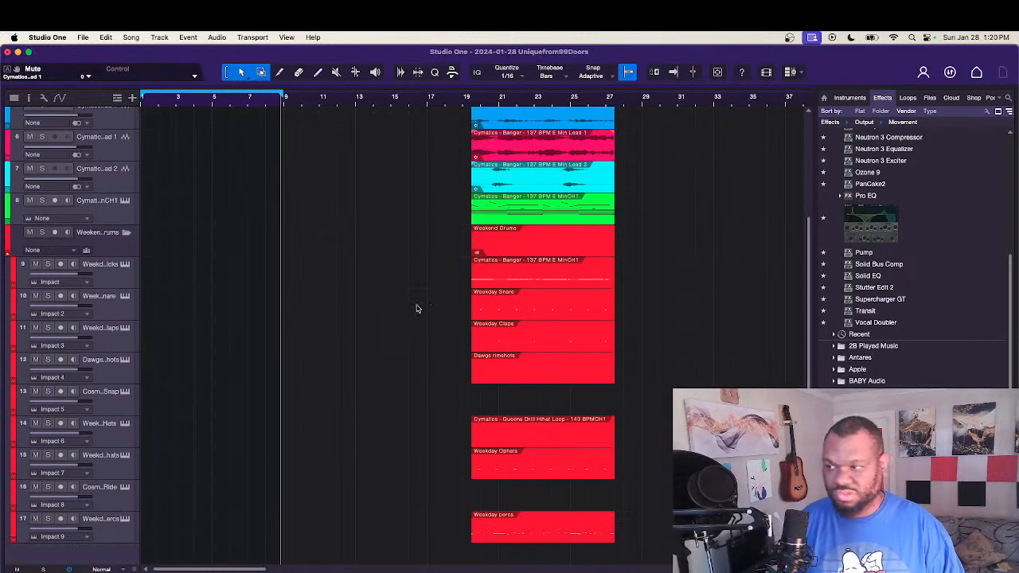
key(comma)
key(space)
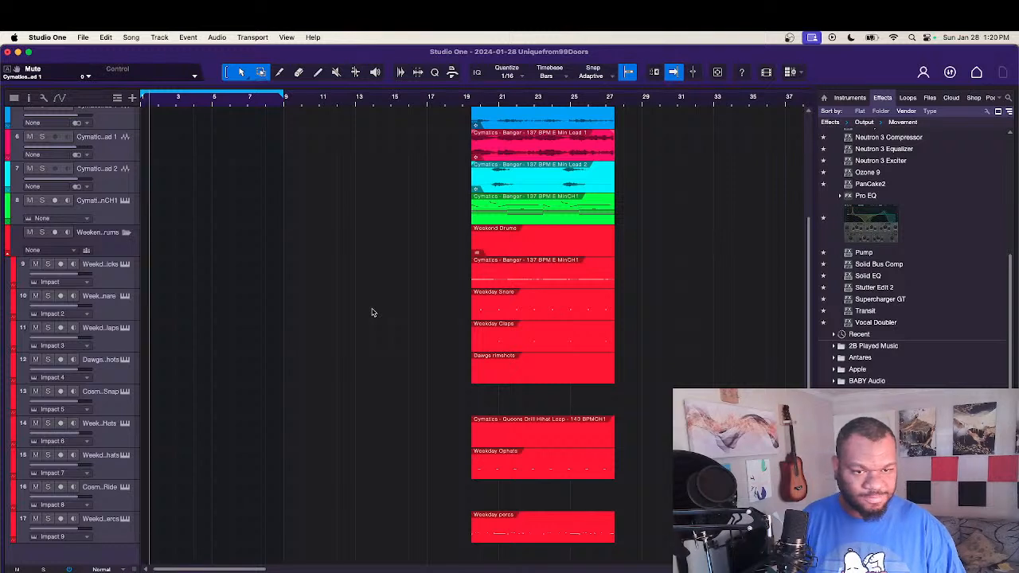
click(514, 313)
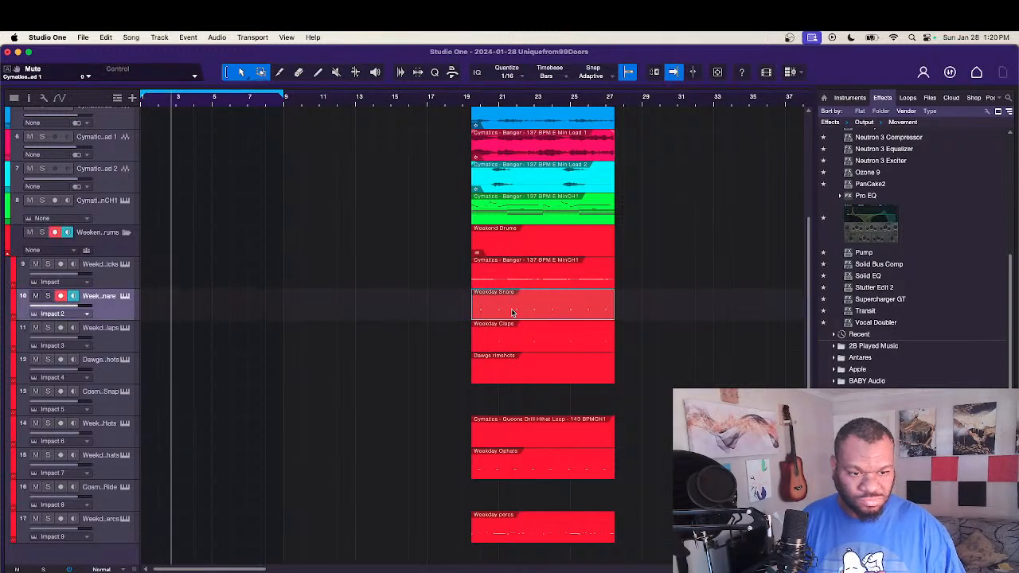
click(438, 502)
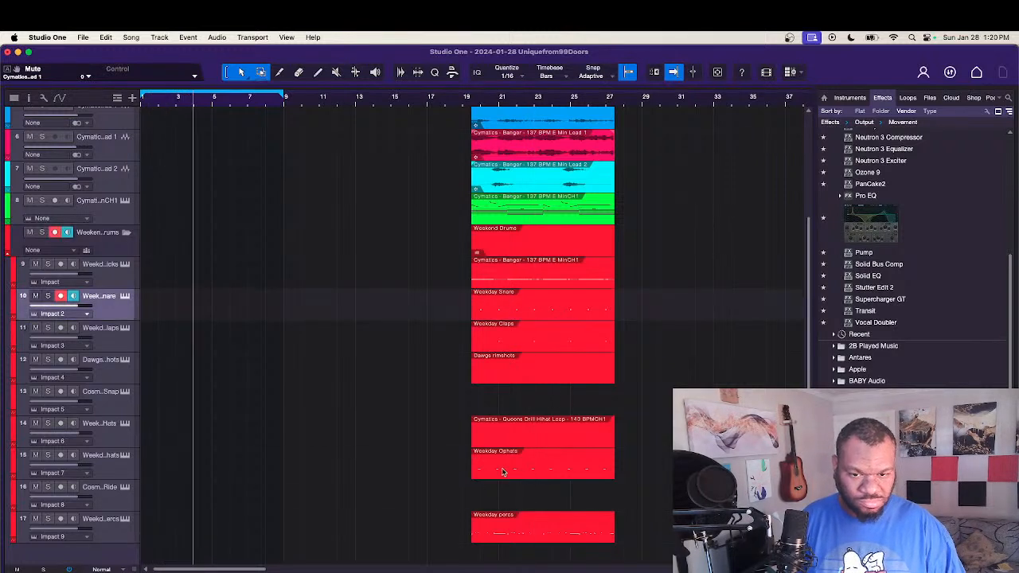
scroll(375, 342, up, 4)
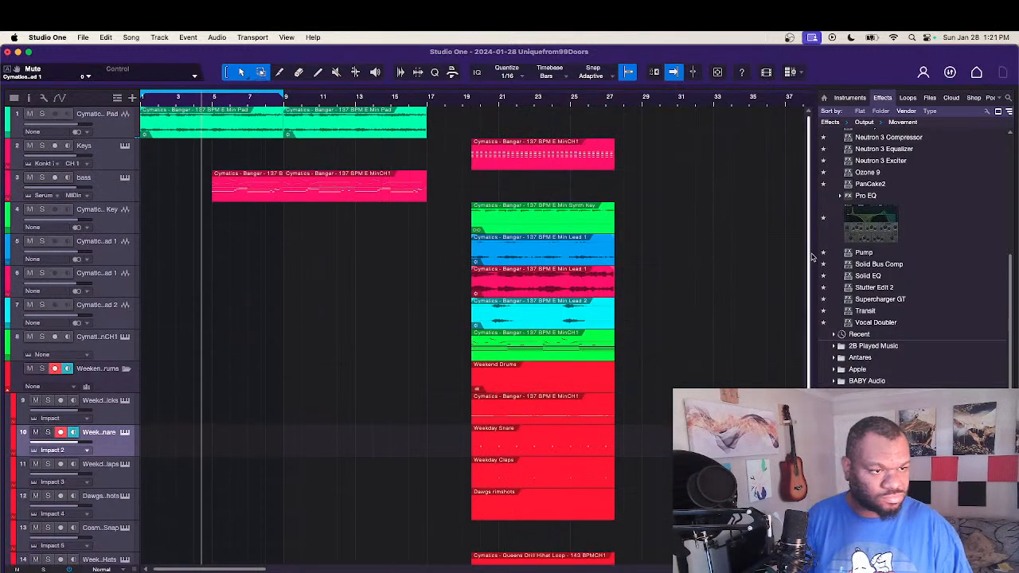
Step: Try the Weekday percs event at bar 1 with playback, and return it to the parked drum events
scroll(812, 256, down, 4)
drag(572, 533, 216, 542)
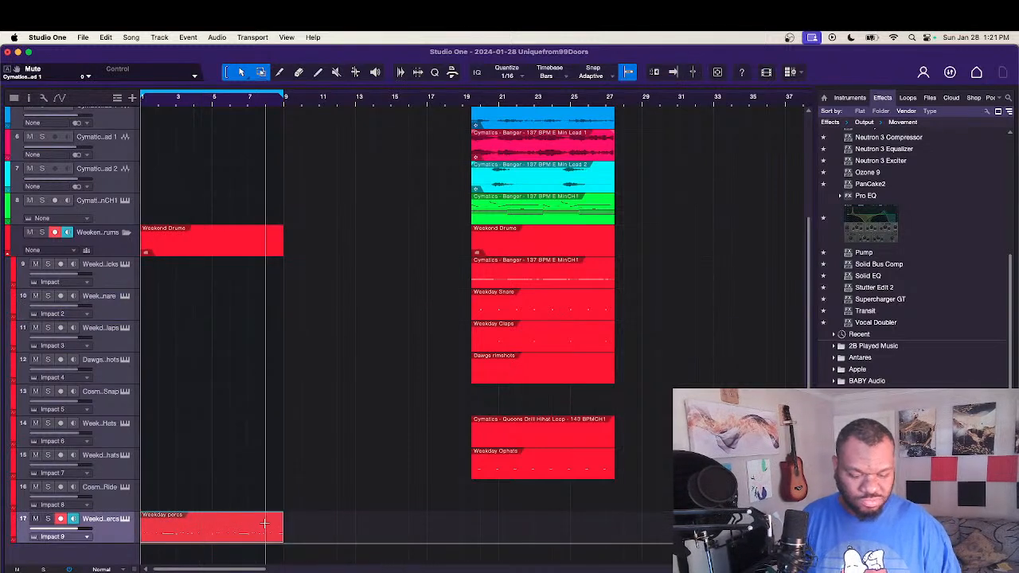
key(f)
key(space)
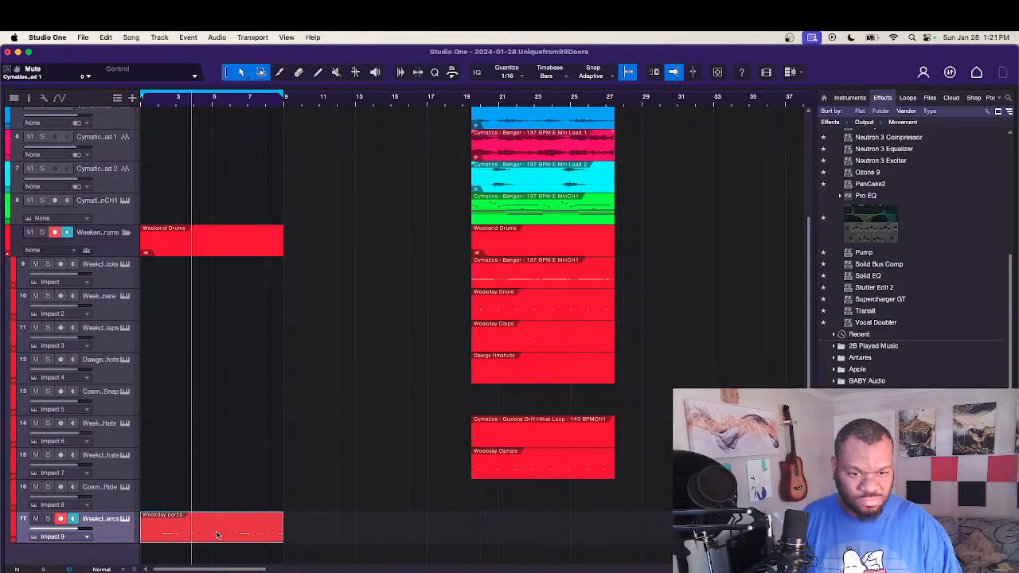
drag(216, 534, 549, 532)
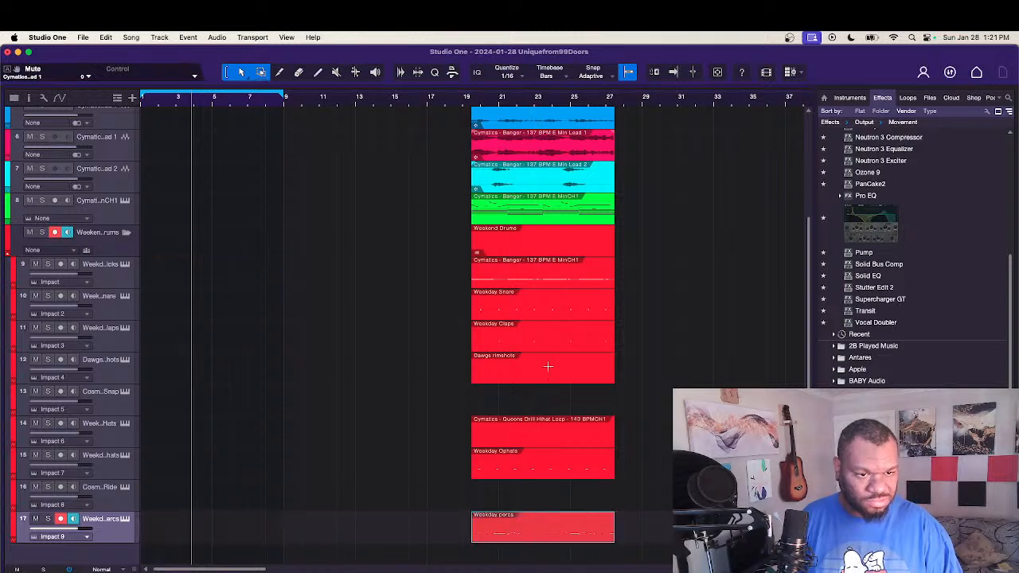
Step: Move the Weekday Claps, Weekday Snare and Queens Drill hi-hat loop events to bar 1 and play them from the start
drag(524, 342, 192, 342)
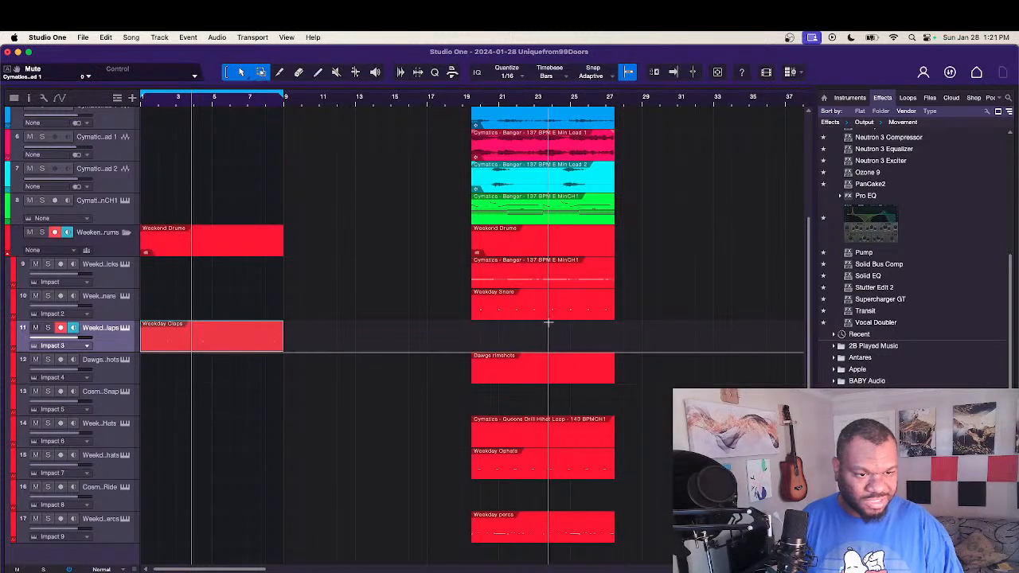
drag(558, 316, 227, 315)
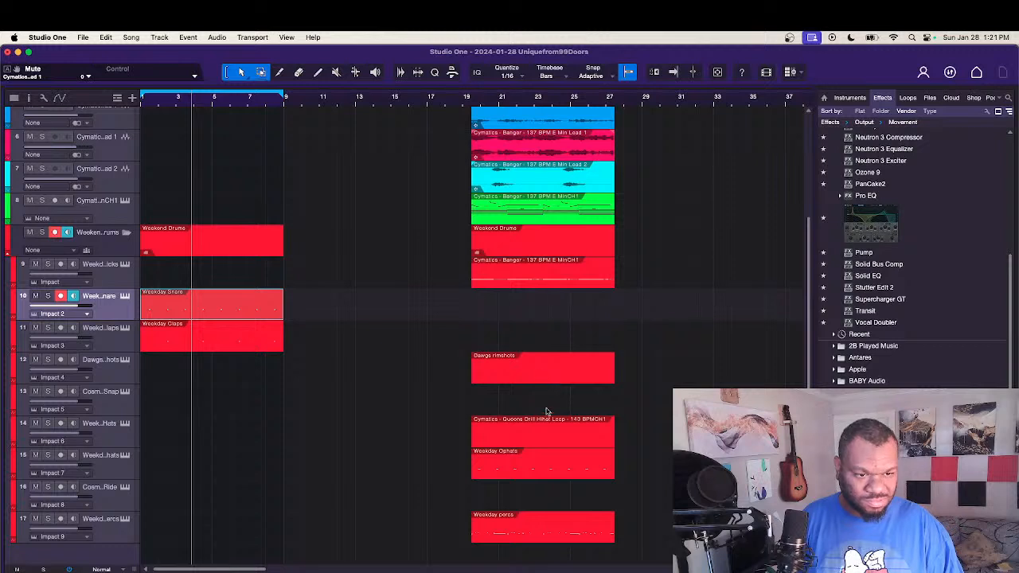
drag(545, 436, 200, 431)
click(404, 450)
key(comma)
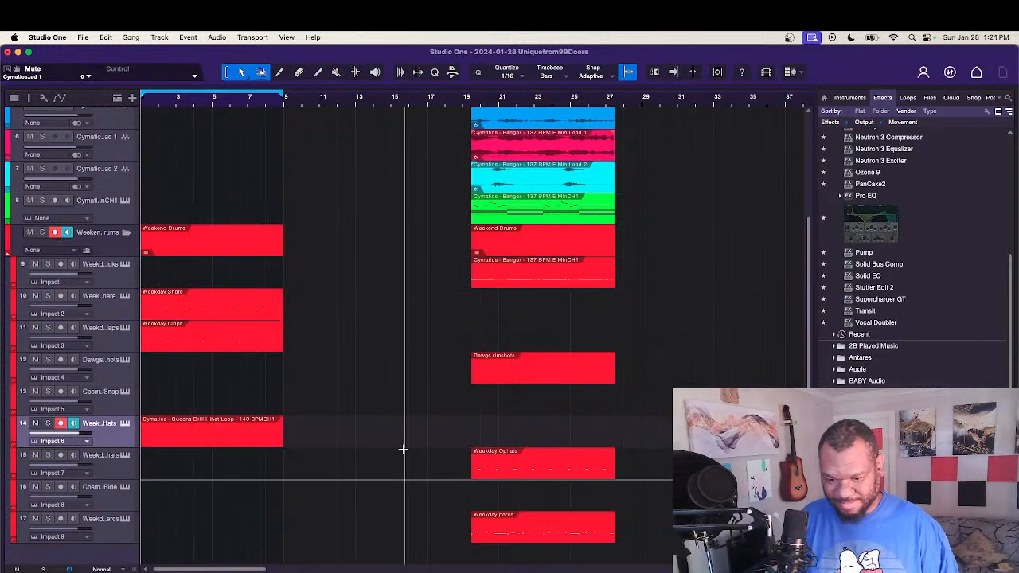
key(space)
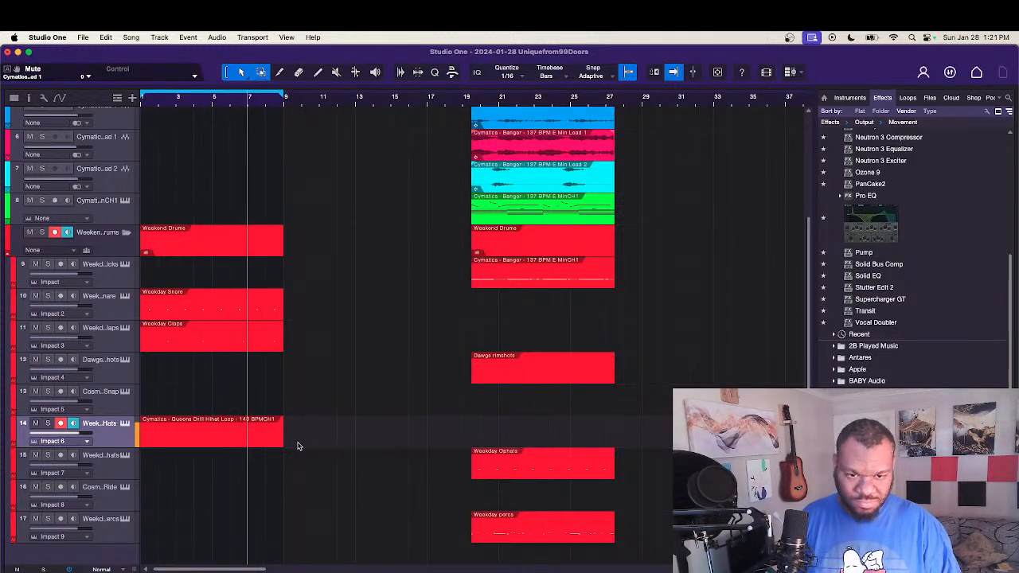
Step: Trim the snare, claps and hi-hat events to end at bar 8, and cut off the first bass event just after bar 8
drag(297, 446, 267, 313)
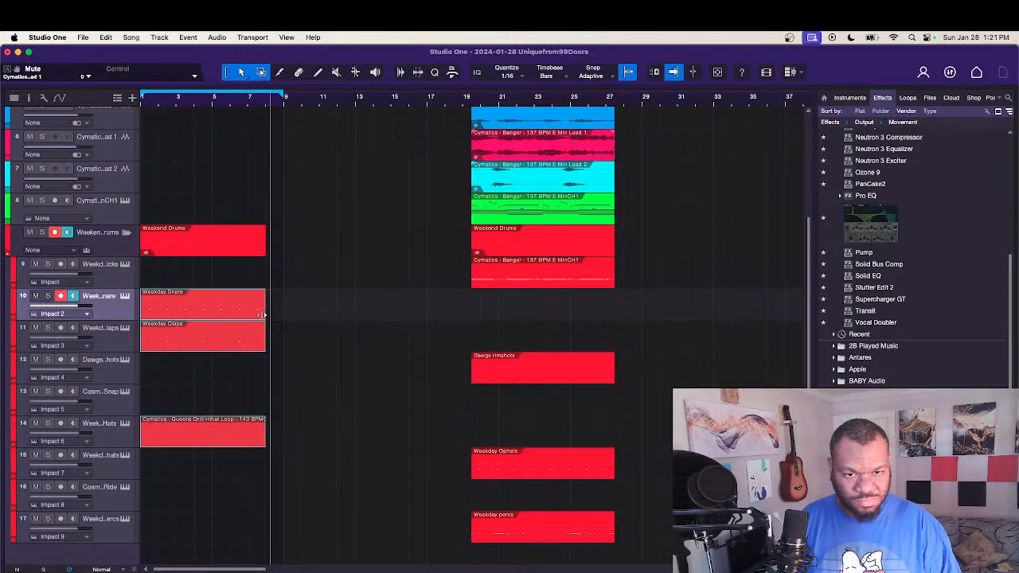
scroll(261, 314, up, 5)
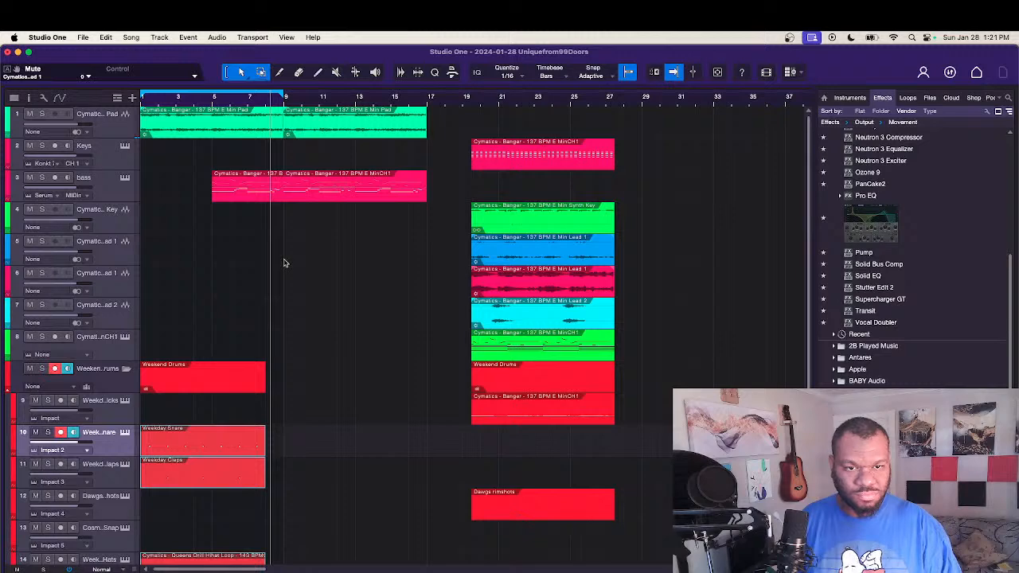
alt+click(280, 191)
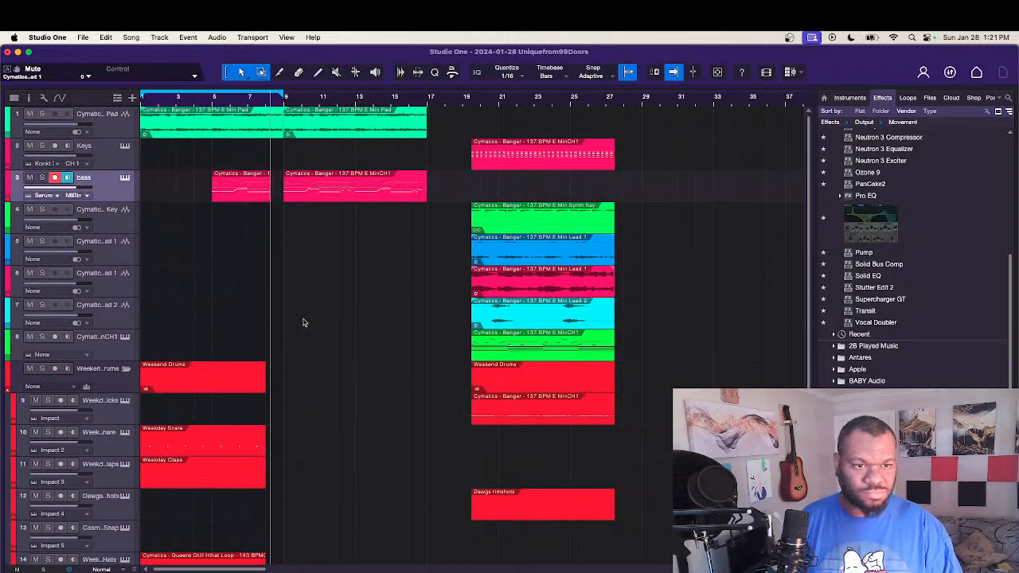
Step: Add Tagged UNcle Unique-24b.wav from the Logos:tags folder on a new track below the percs, starting just after bar 6
scroll(358, 287, down, 4)
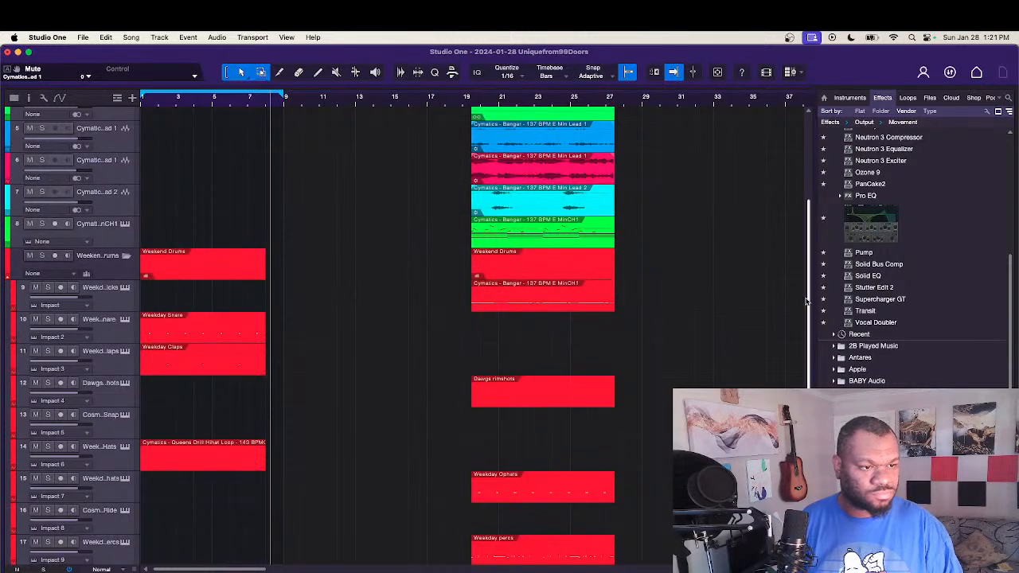
scroll(806, 301, down, 1)
click(930, 97)
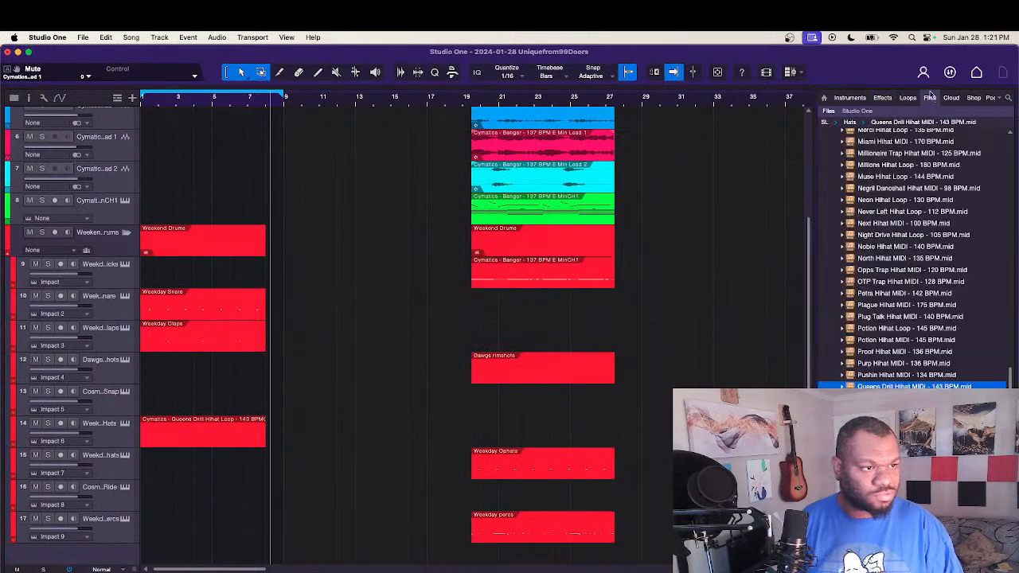
drag(1009, 382, 1008, 93)
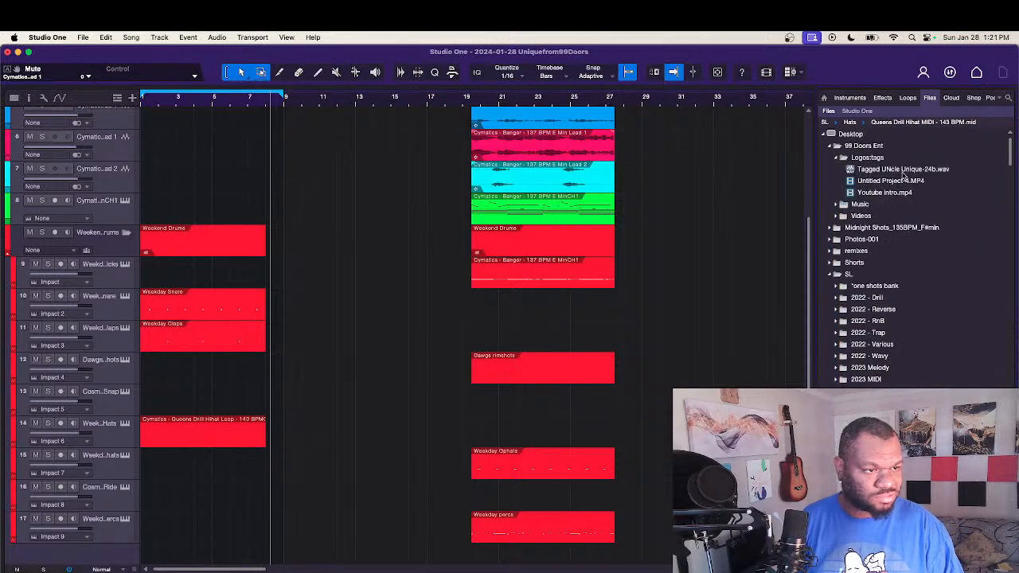
click(905, 171)
drag(904, 177, 256, 547)
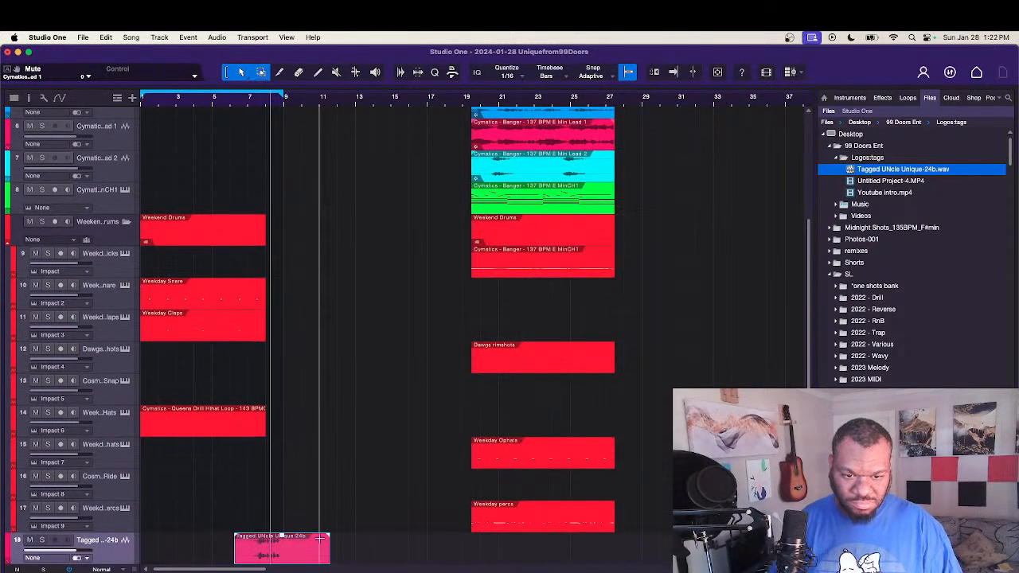
Step: Move the Tagged UNcle Unique-24b event slightly later on its track, starting at about bar 6.7
scroll(319, 540, up, 4)
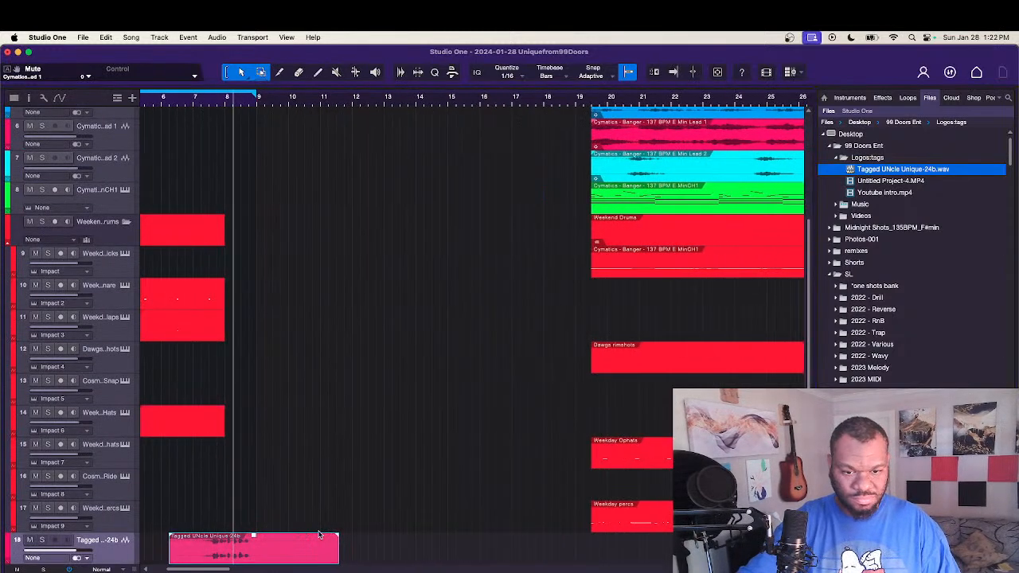
scroll(316, 514, left, 4)
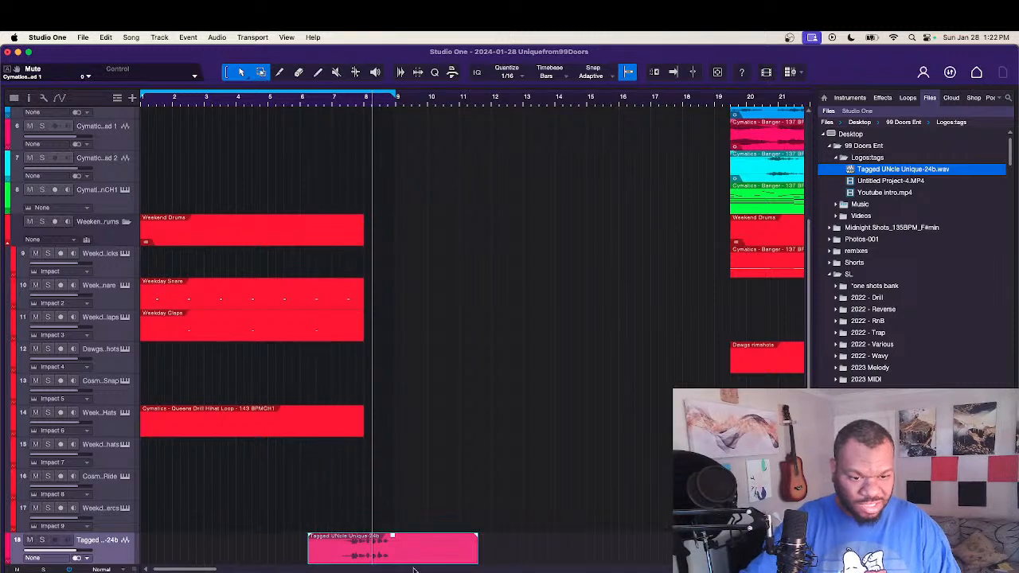
drag(348, 560, 380, 555)
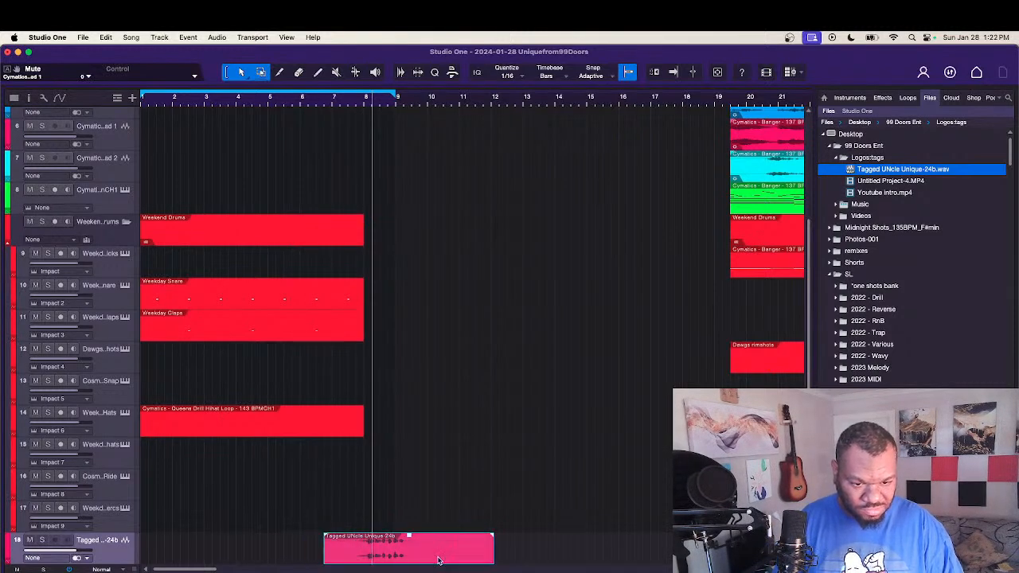
Step: Turn off looping and play the intro from about bar 3 to hear how the producer tag lands
click(274, 115)
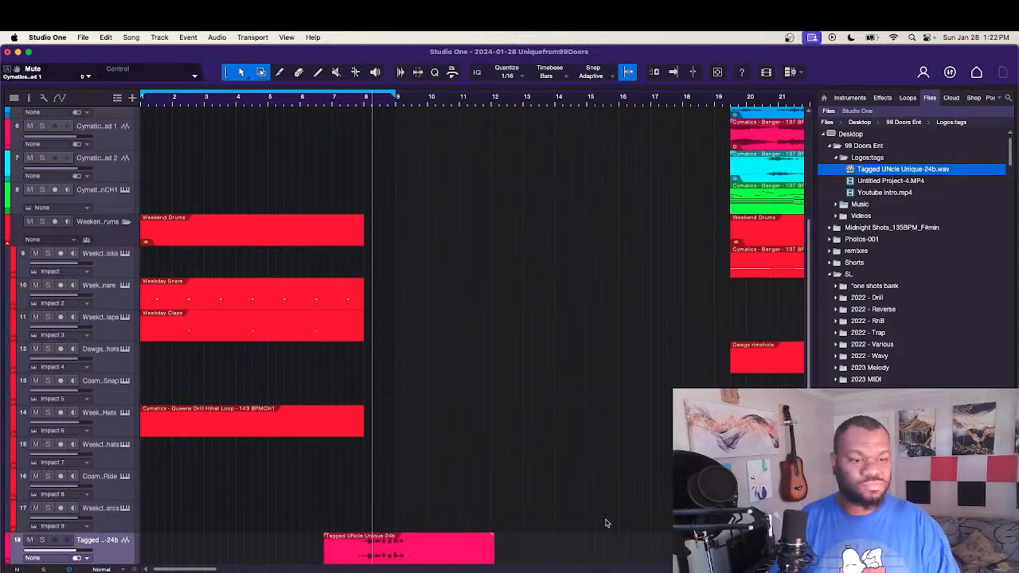
click(213, 105)
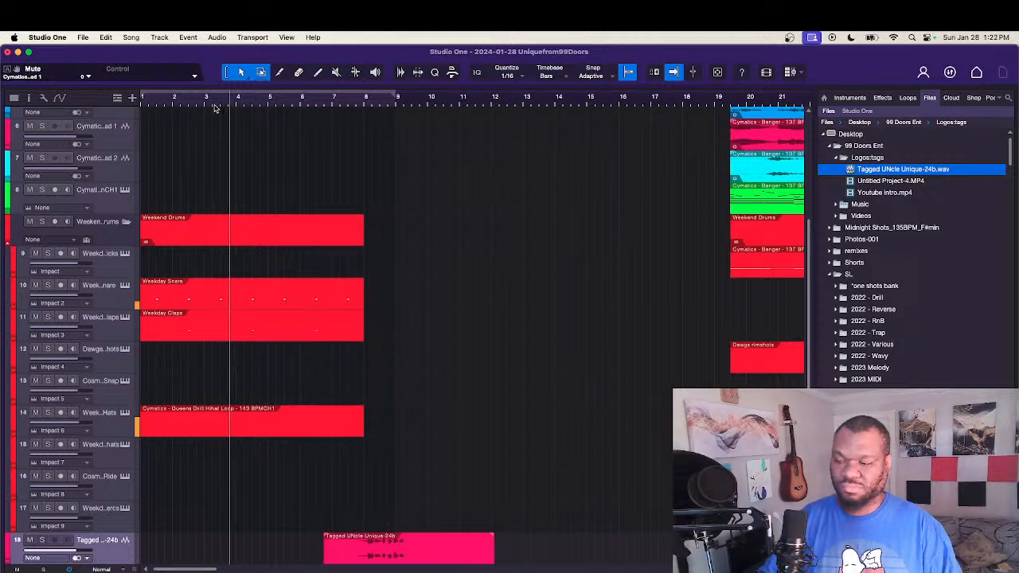
key(w)
key(w)
key(w)
key(w)
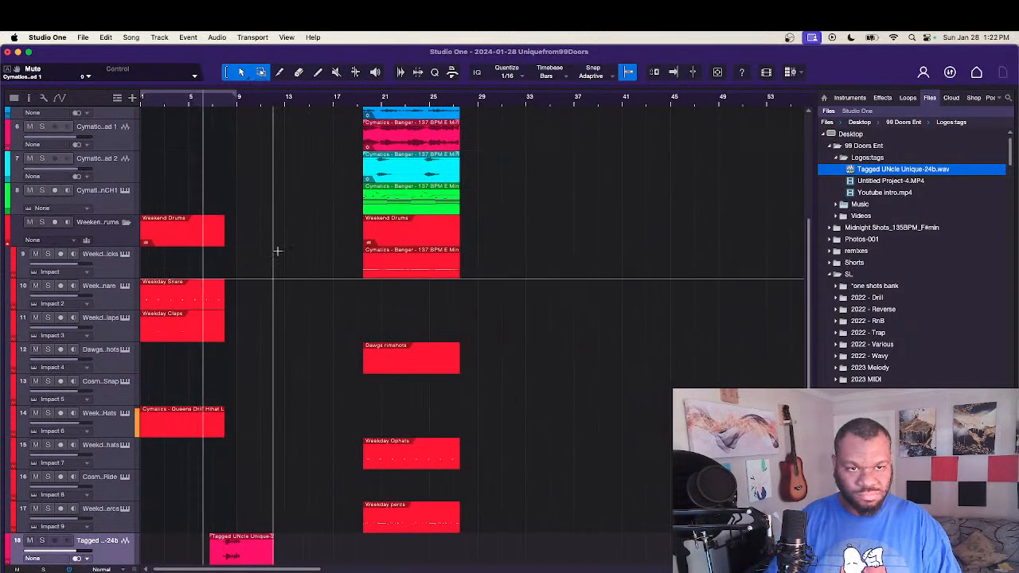
scroll(277, 251, up, 2)
scroll(278, 251, up, 1)
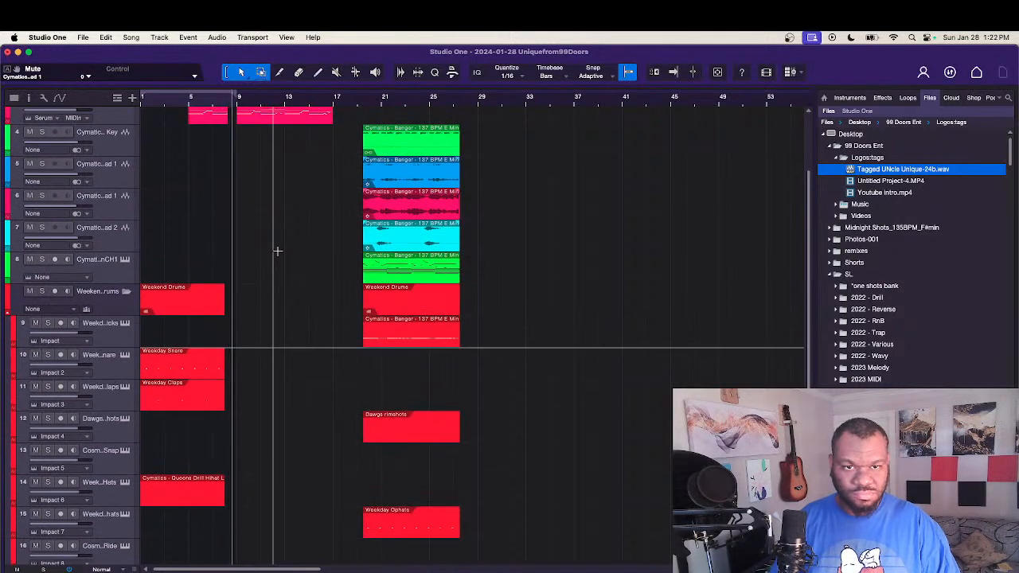
key(f)
scroll(296, 325, down, 3)
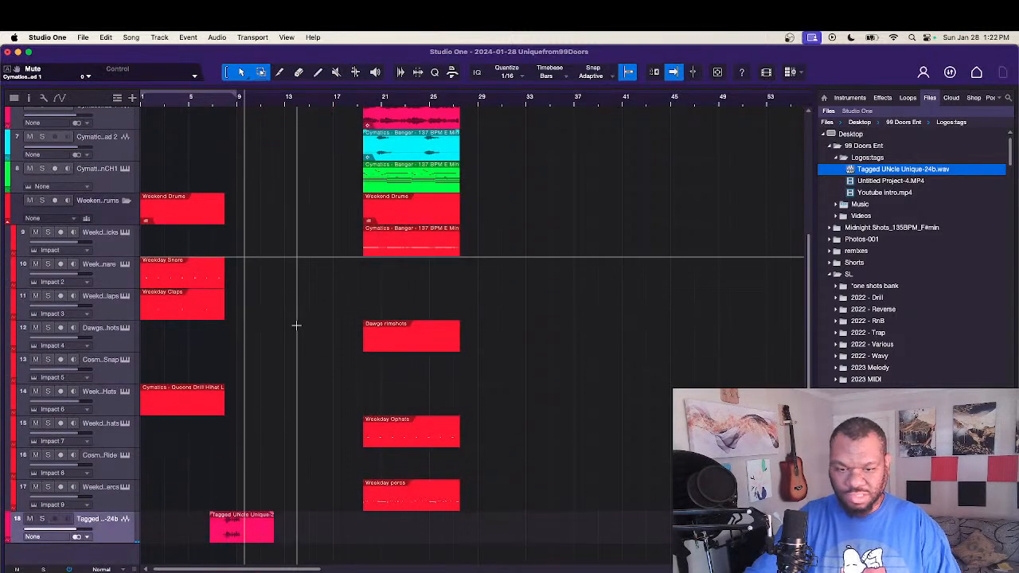
Step: Time-stretch the tag event to about 4.5 bars, move its start to bar 7, and play it from about bar 6.5
key(e)
key(e)
key(e)
key(e)
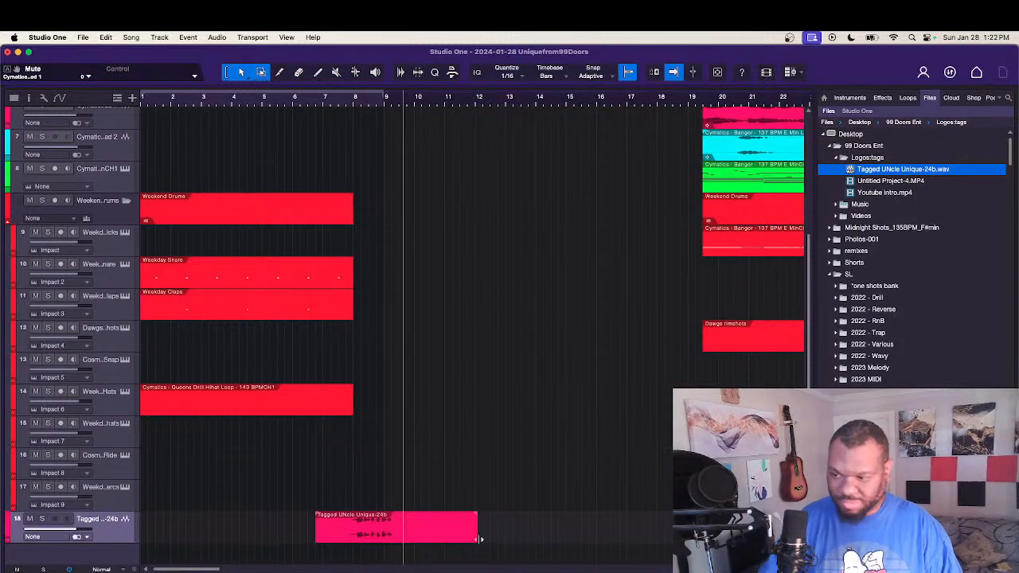
key(e)
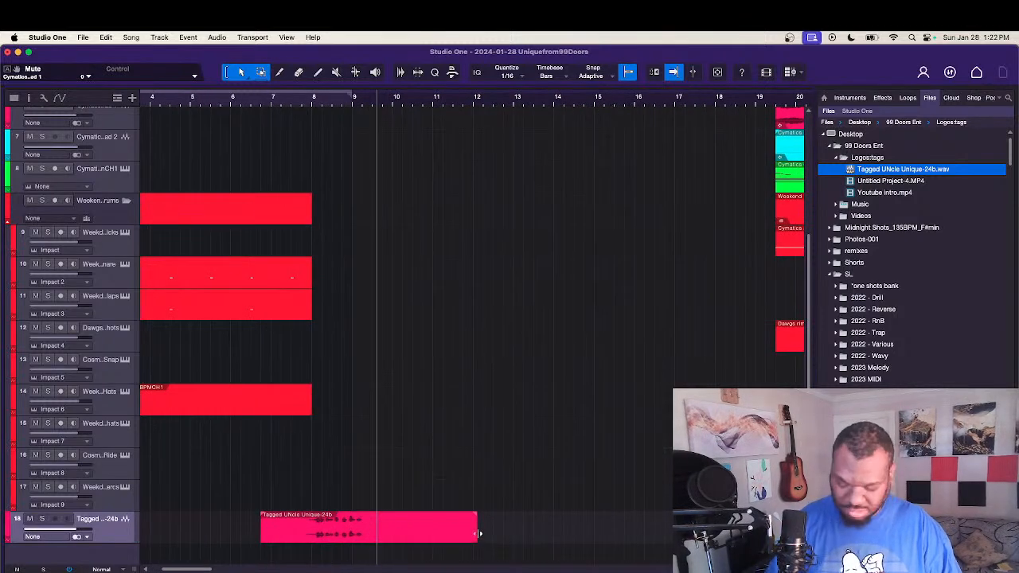
drag(475, 534, 440, 535)
drag(334, 529, 344, 529)
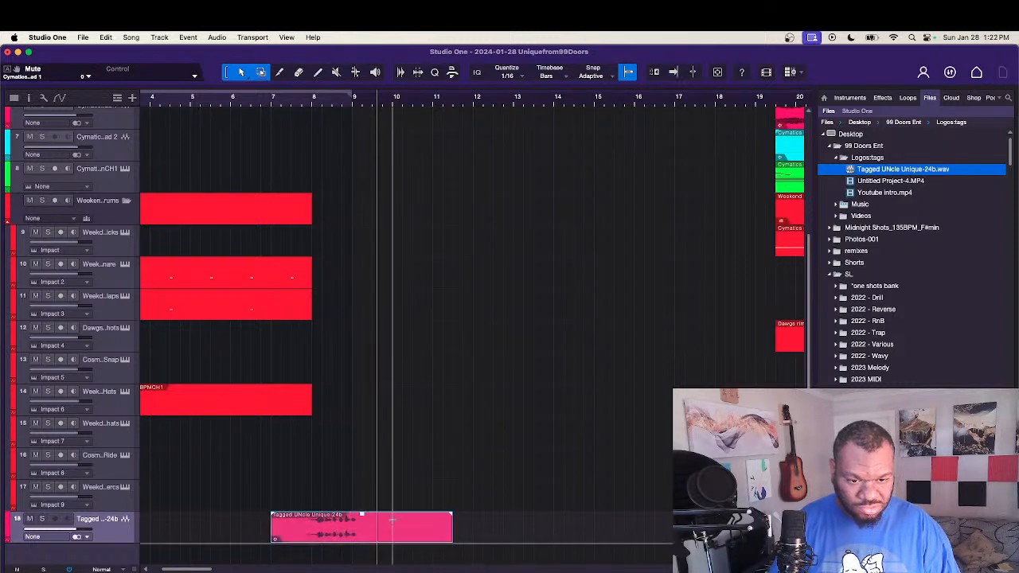
click(251, 102)
key(space)
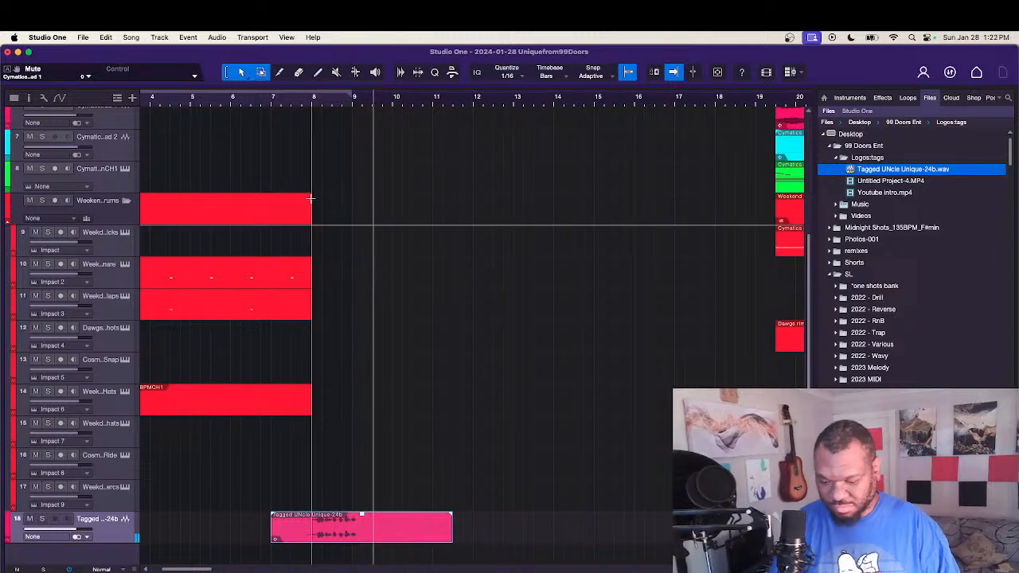
Step: Duplicate the intro Weekday Snare, Weekday Claps and Queens Drill hi-hat loop events at bar 9, and move the kick event to bar 9
scroll(321, 186, down, 5)
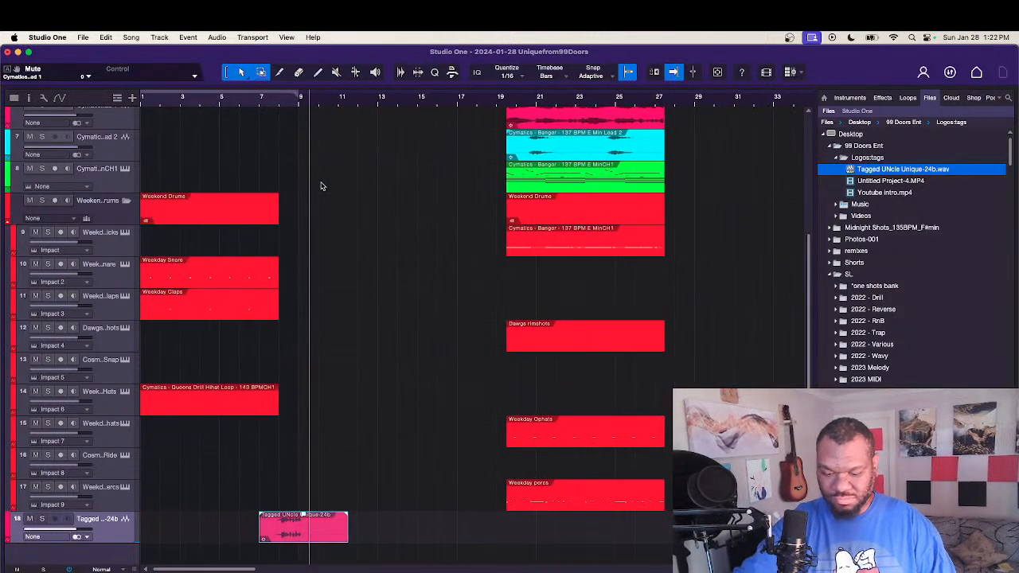
scroll(322, 186, up, 3)
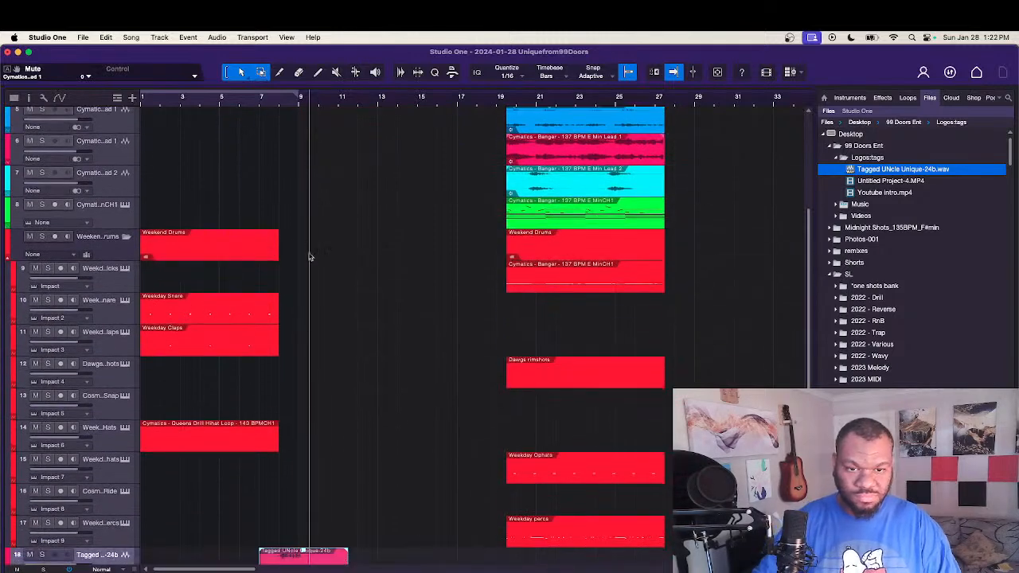
drag(321, 320, 148, 484)
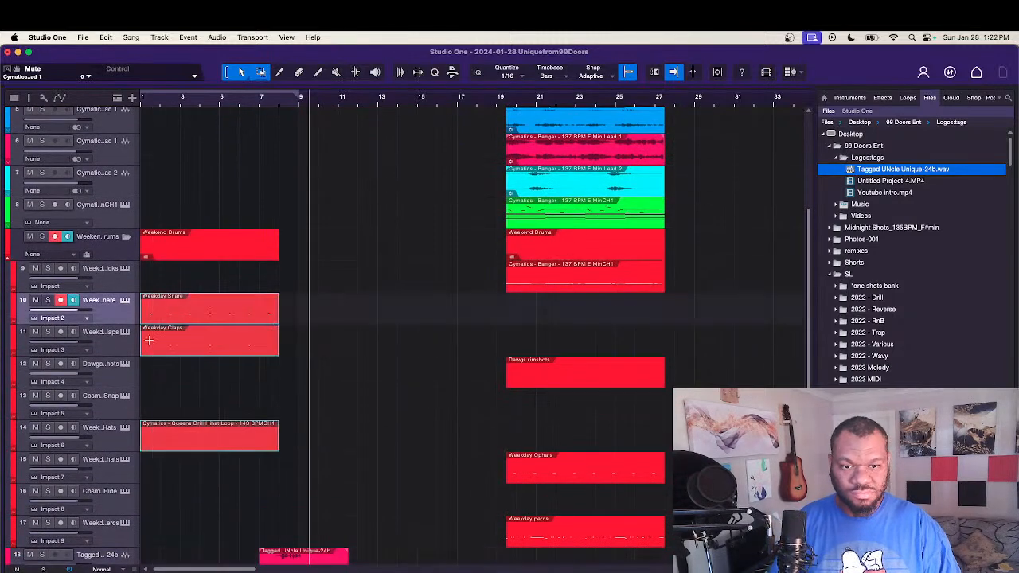
drag(154, 321, 311, 322)
drag(548, 282, 338, 285)
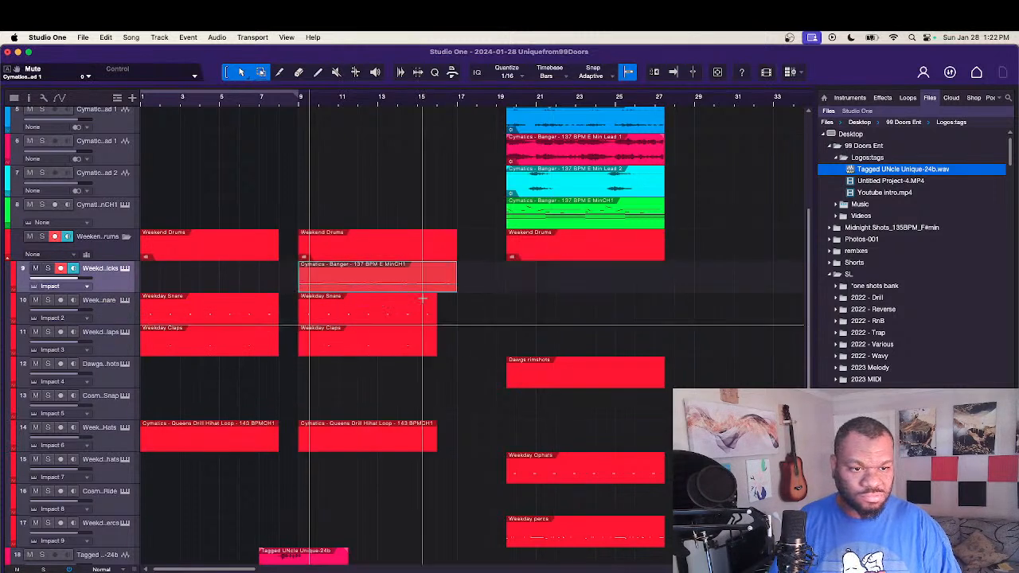
Step: Extend the copied snare, claps and hi-hat events to bar 17, and move the rimshots, open hats and percs events to bar 9
drag(461, 322, 459, 447)
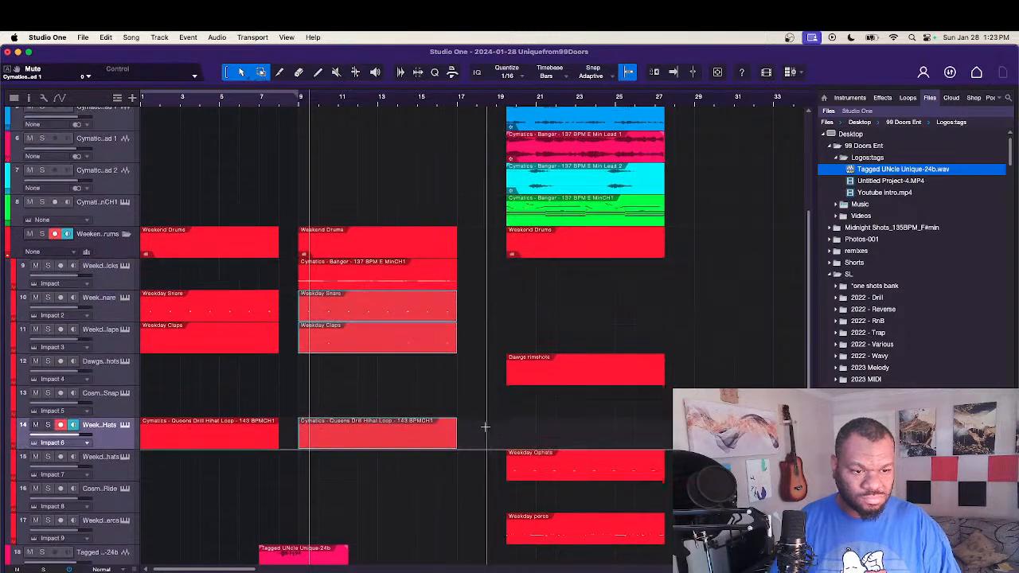
scroll(485, 424, down, 2)
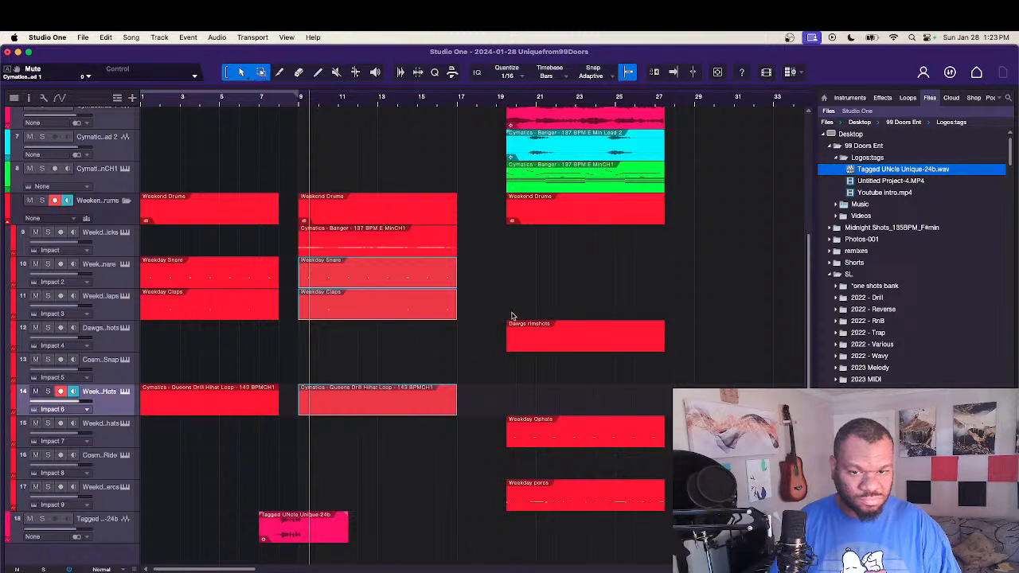
drag(518, 308, 659, 500)
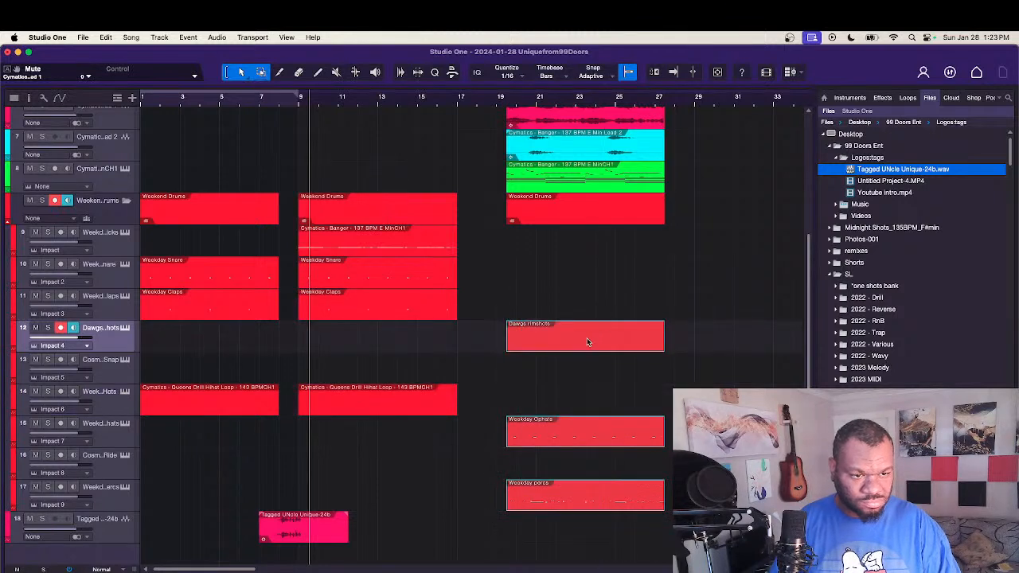
drag(587, 338, 380, 343)
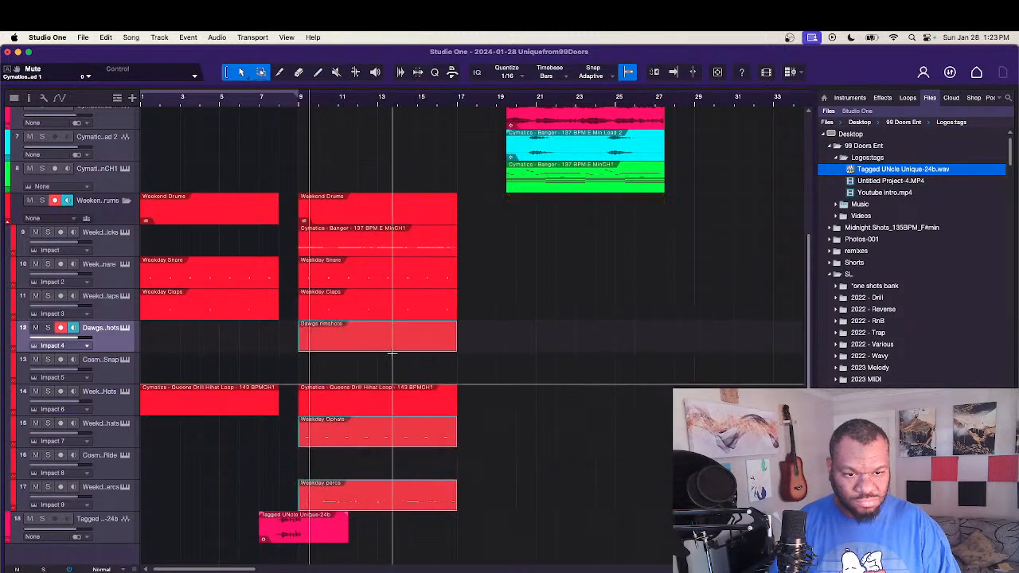
Step: Inspect the notes of the Dawgs rimshots event and delete the event from the arrangement
double_click(377, 344)
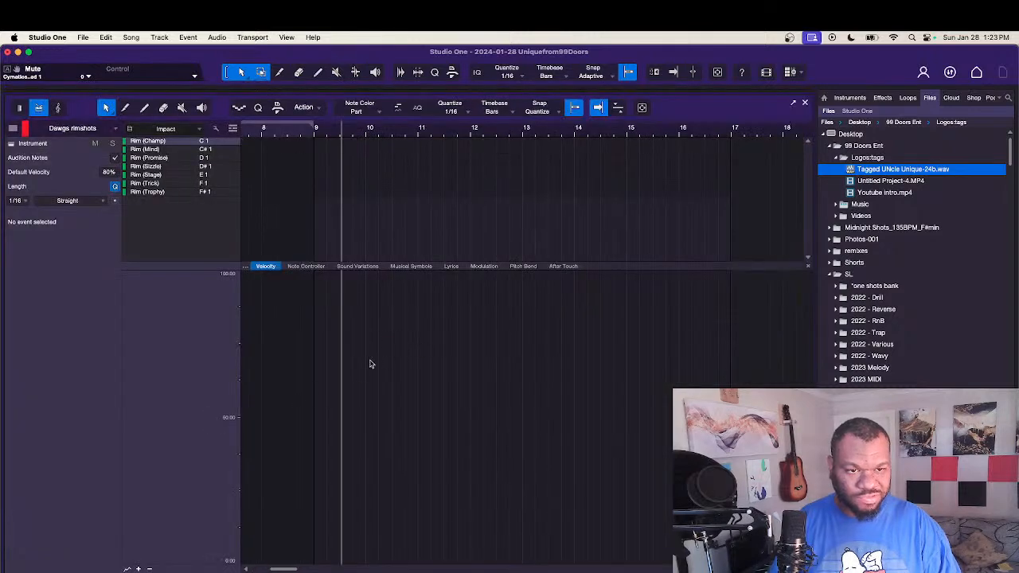
key(F2)
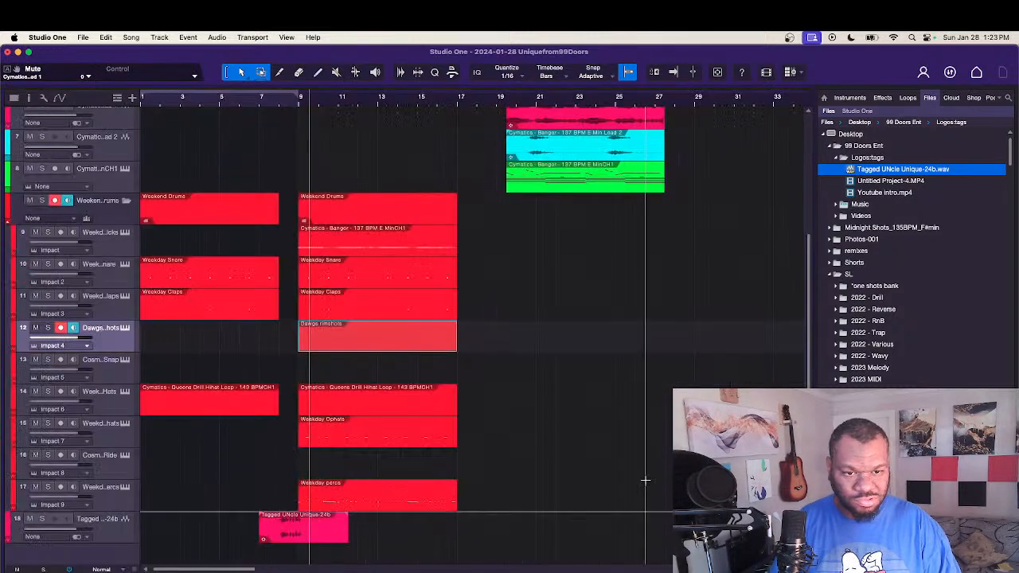
click(524, 386)
click(426, 348)
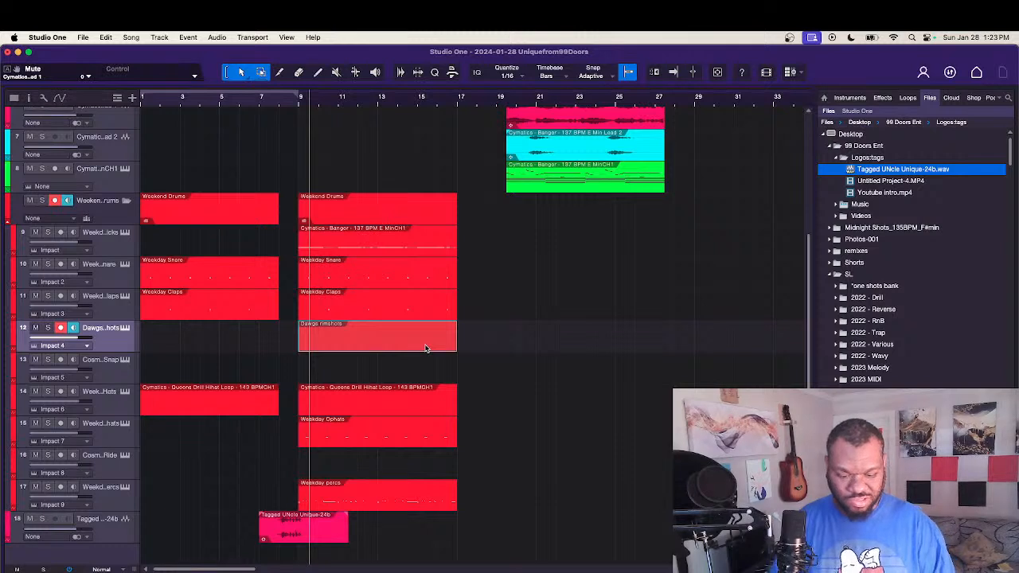
key(Delete)
Step: Play the arrangement briefly from bar 1, and return the playhead to the start
key(comma)
key(f)
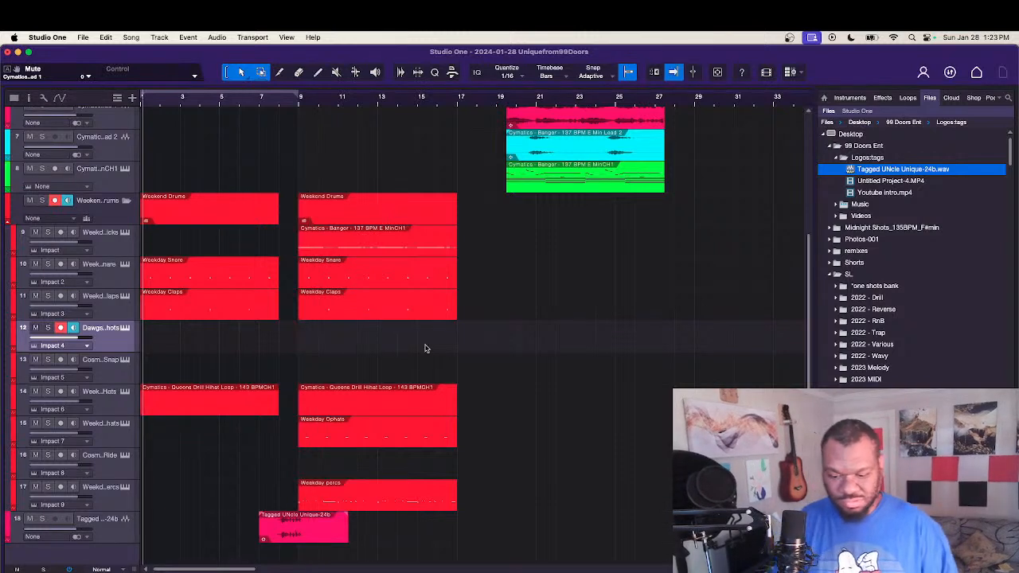
key(space)
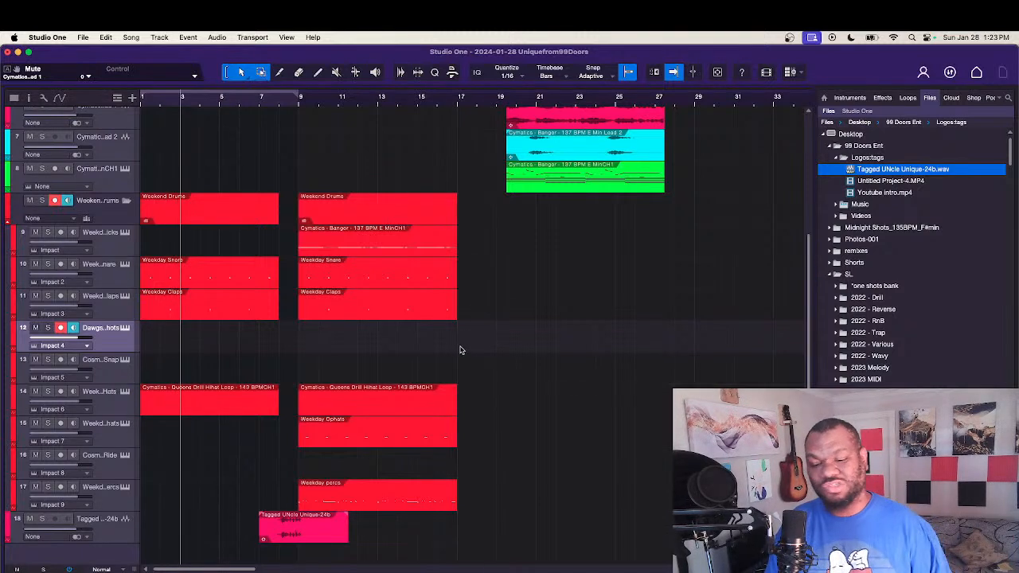
key(comma)
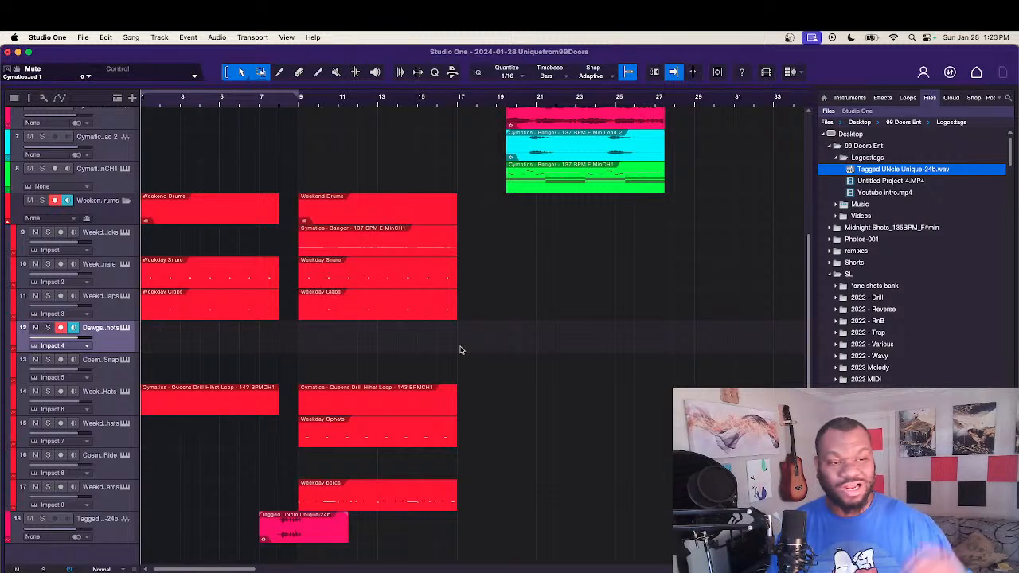
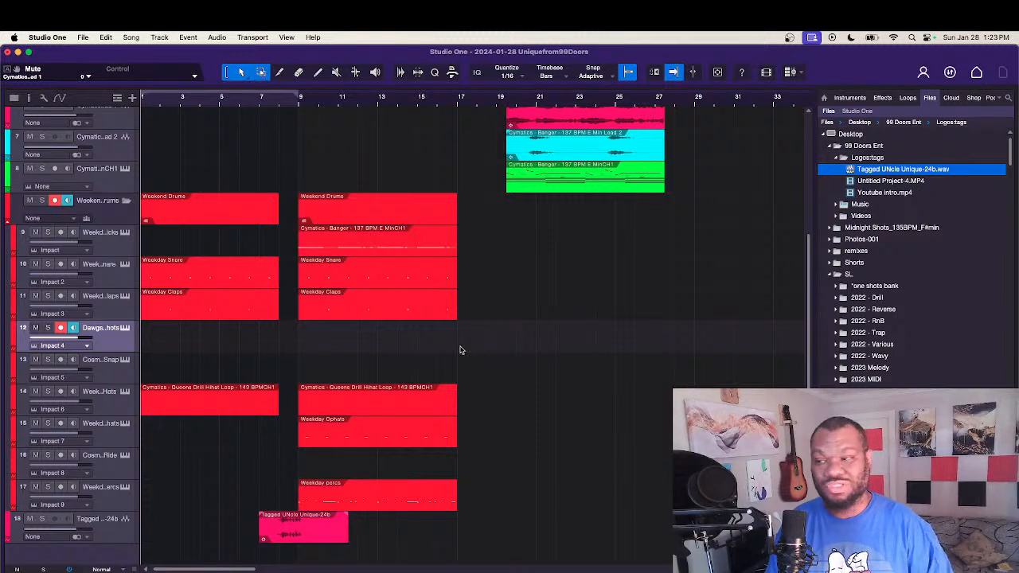
Step: Play the arrangement, move the track 6 Lead 1 event to bar 9, and lower that track's volume to about -9.9 dB
key(space)
scroll(460, 351, up, 1)
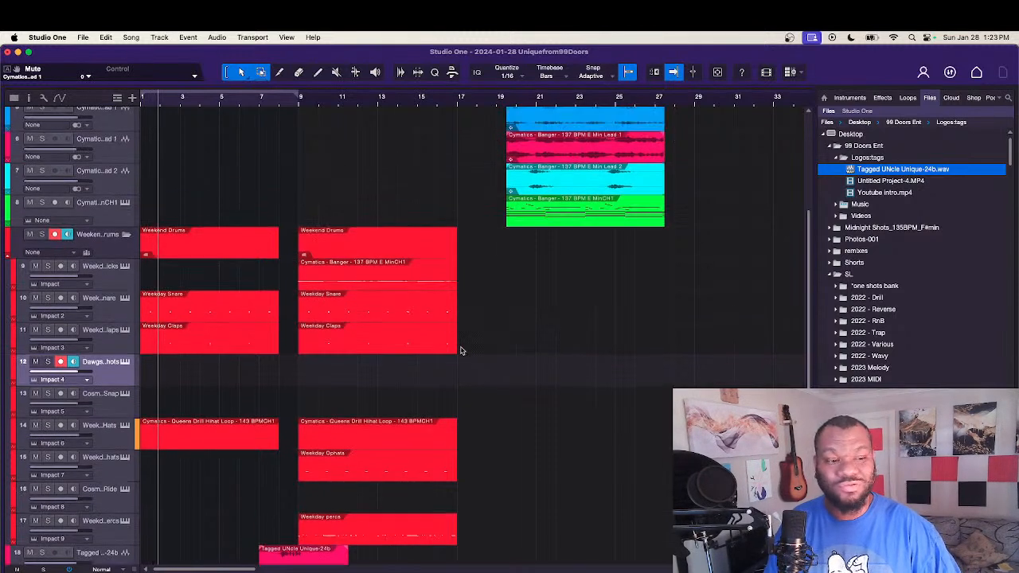
scroll(809, 319, up, 4)
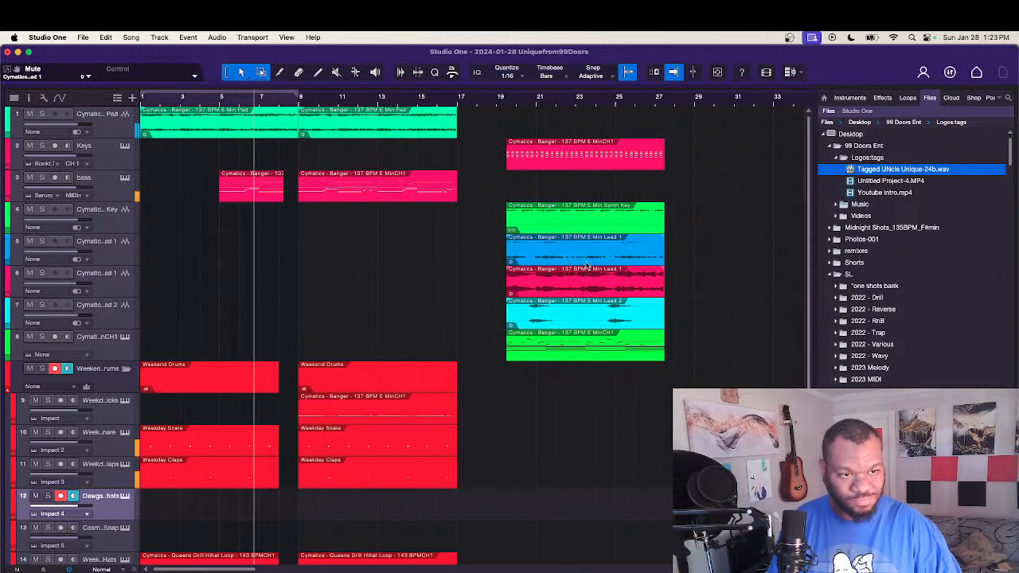
drag(576, 294, 377, 277)
drag(48, 283, 35, 284)
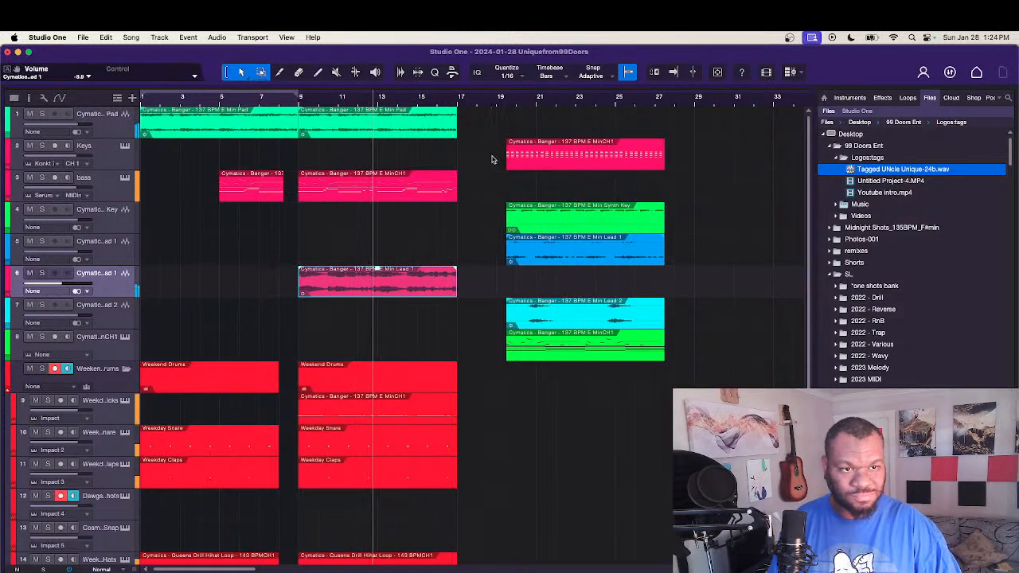
Step: Park the unused stem events near bar 29, and duplicate all pad, bass, lead and drum events of bars 9 to 17 at bar 17
drag(493, 159, 652, 375)
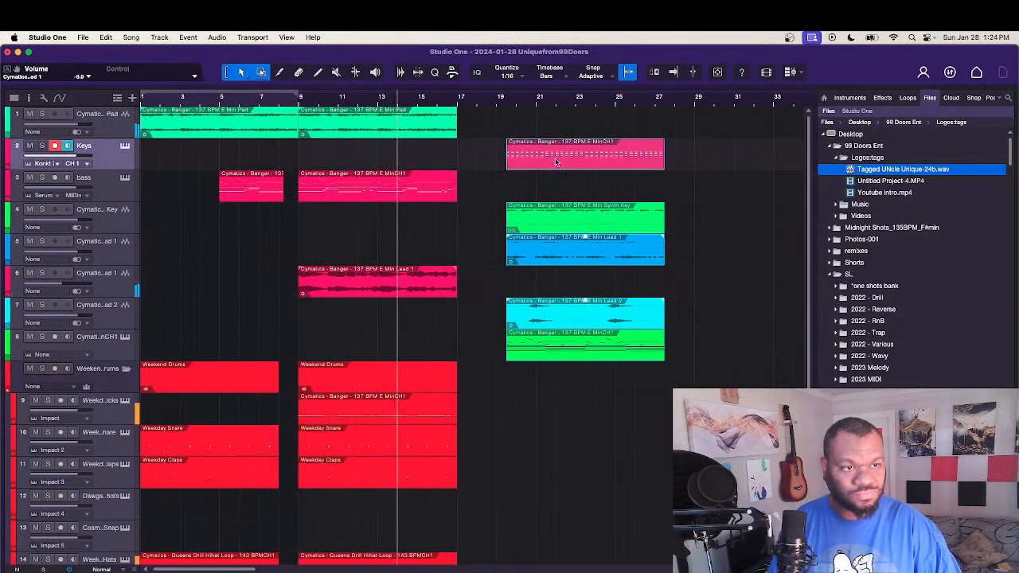
drag(556, 162, 739, 164)
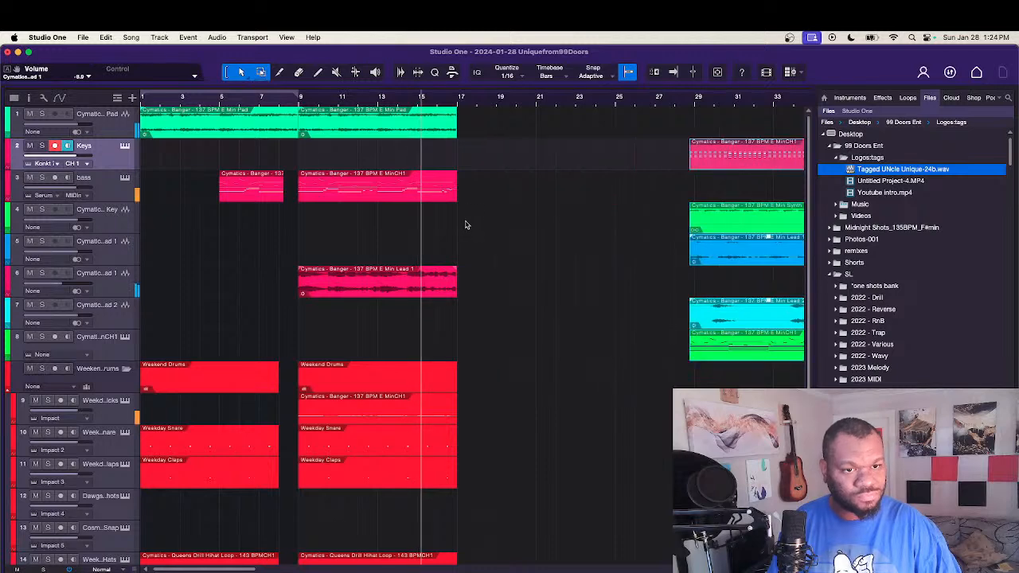
scroll(541, 340, down, 1)
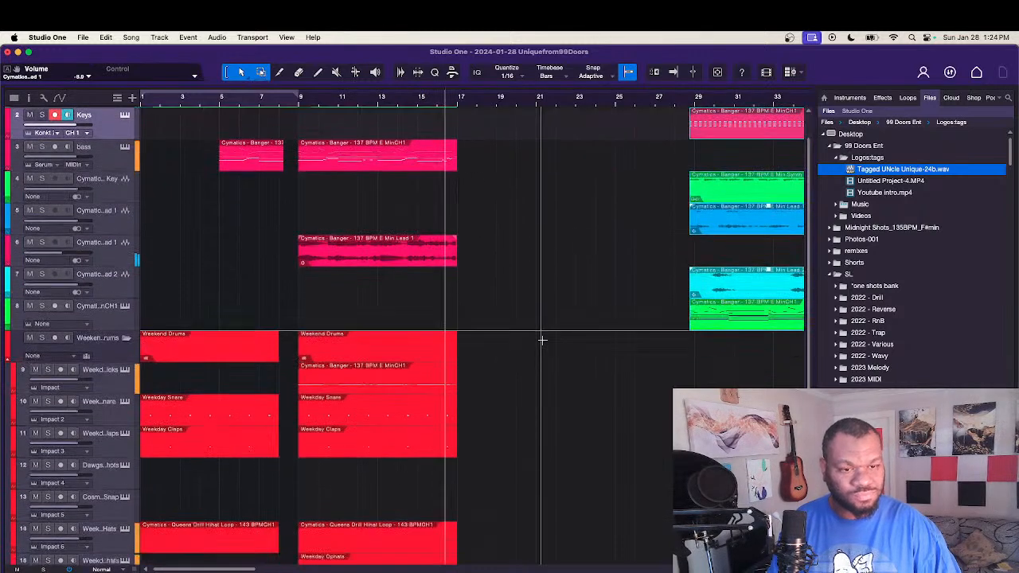
scroll(542, 340, down, 4)
key(f)
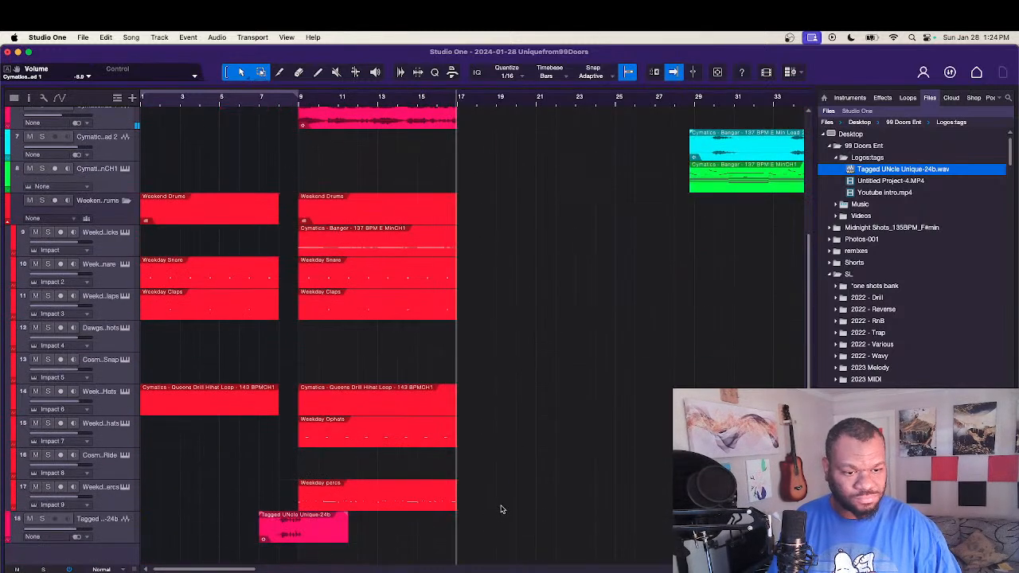
drag(501, 510, 344, 63)
drag(330, 132, 489, 133)
click(638, 290)
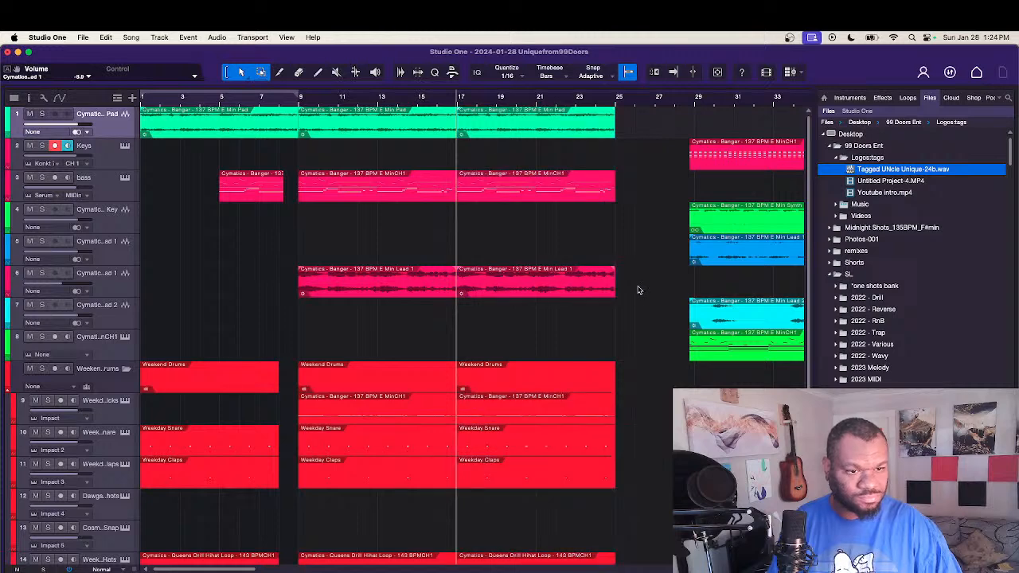
Step: Play the arrangement and move the parked Keys, Synth Key, Lead and track 8 events further along to bar 41
key(space)
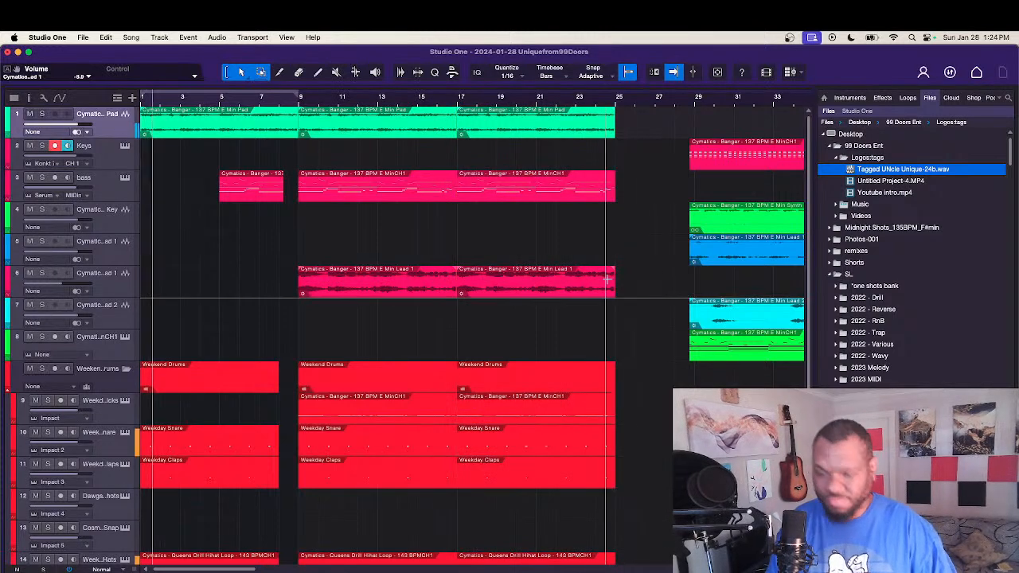
scroll(608, 278, down, 1)
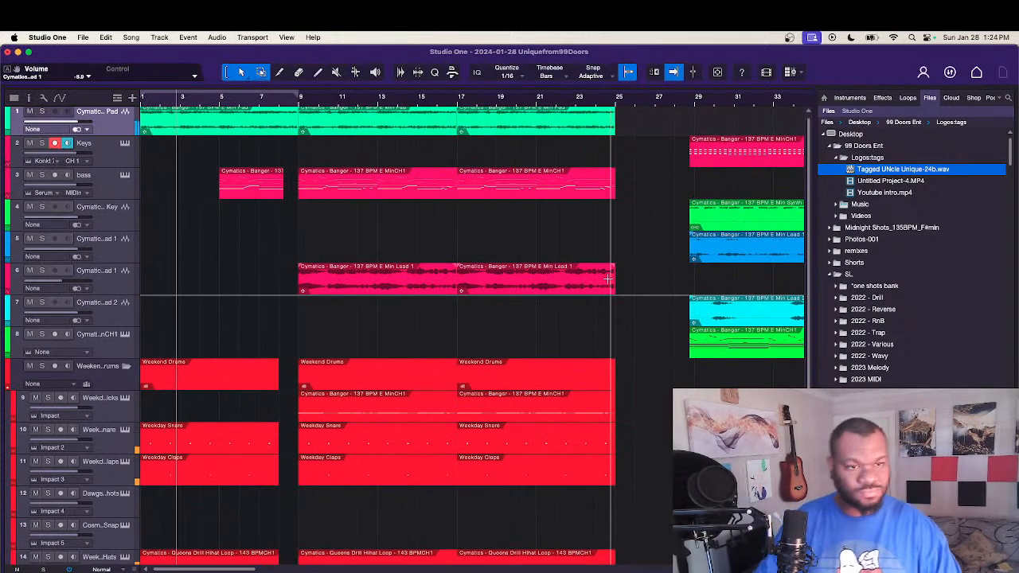
scroll(608, 278, down, 4)
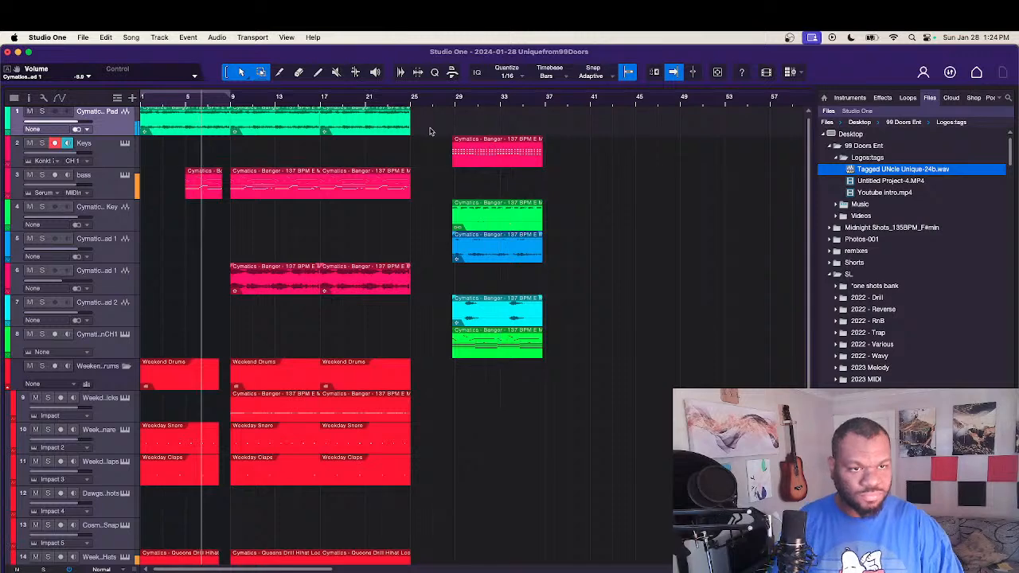
drag(444, 136, 568, 358)
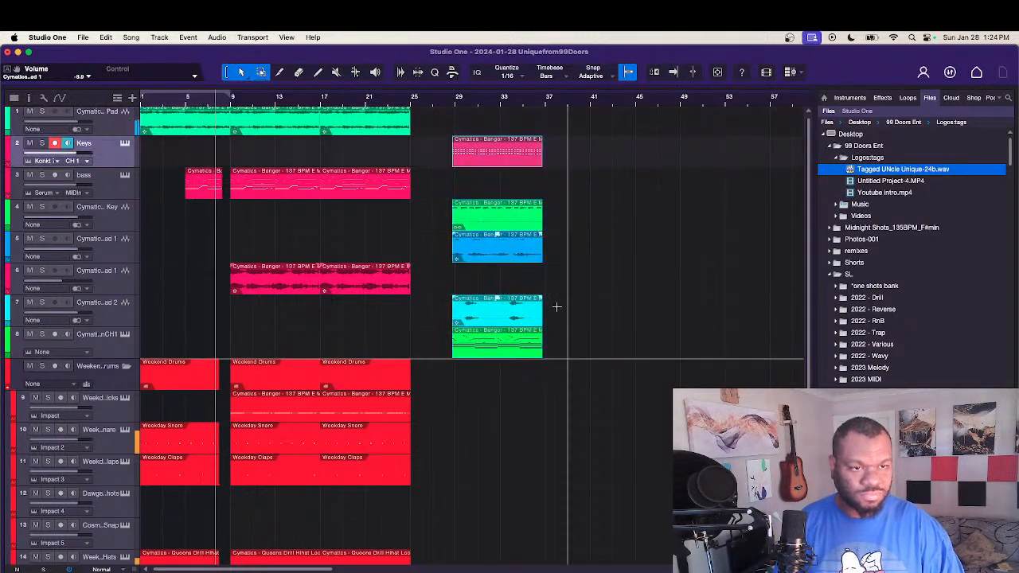
drag(474, 163, 614, 164)
click(512, 233)
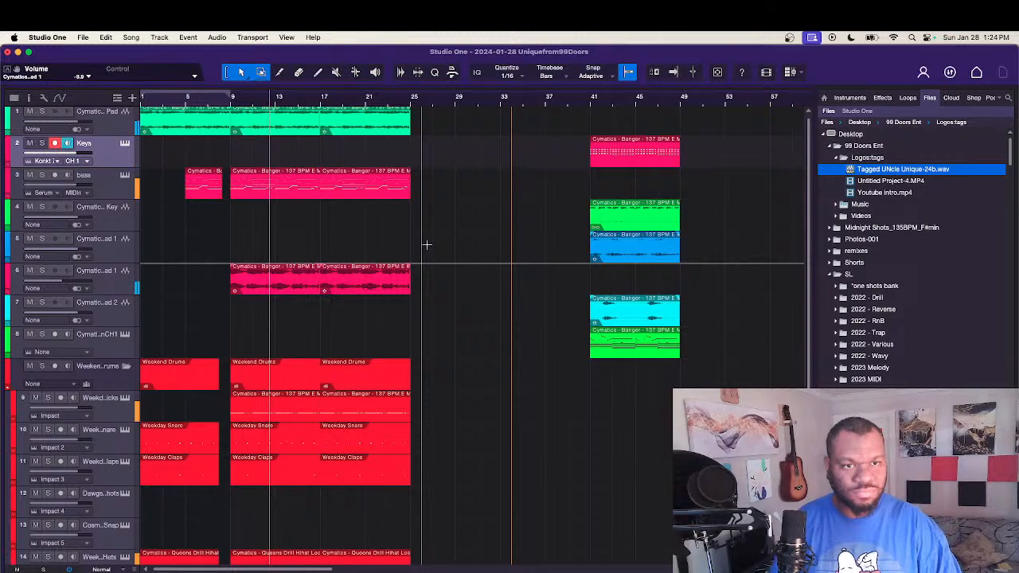
Step: Duplicate the pad, bass, lead and drum events of bars 17 to 25 at bar 25
scroll(426, 245, down, 1)
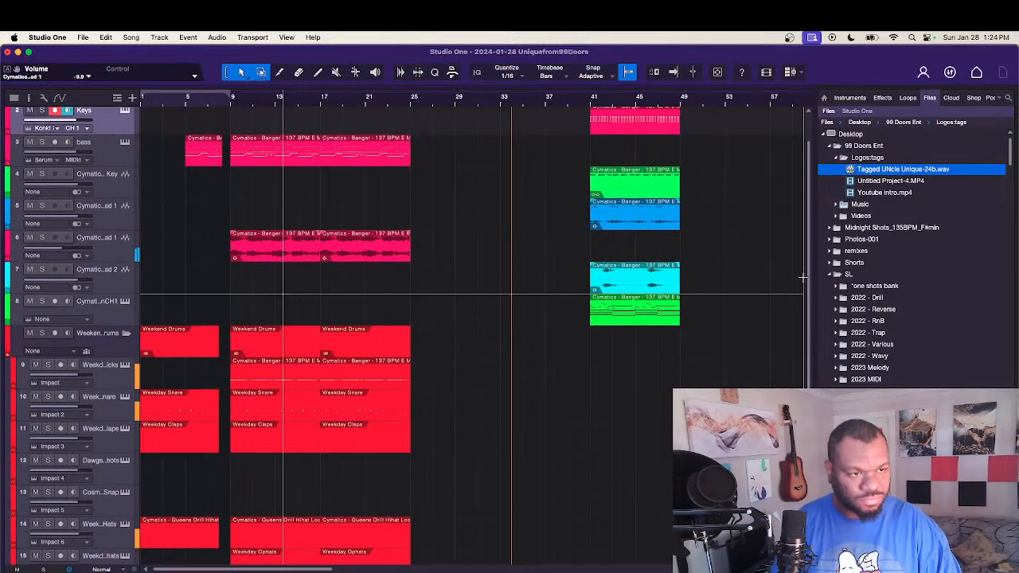
scroll(803, 277, down, 4)
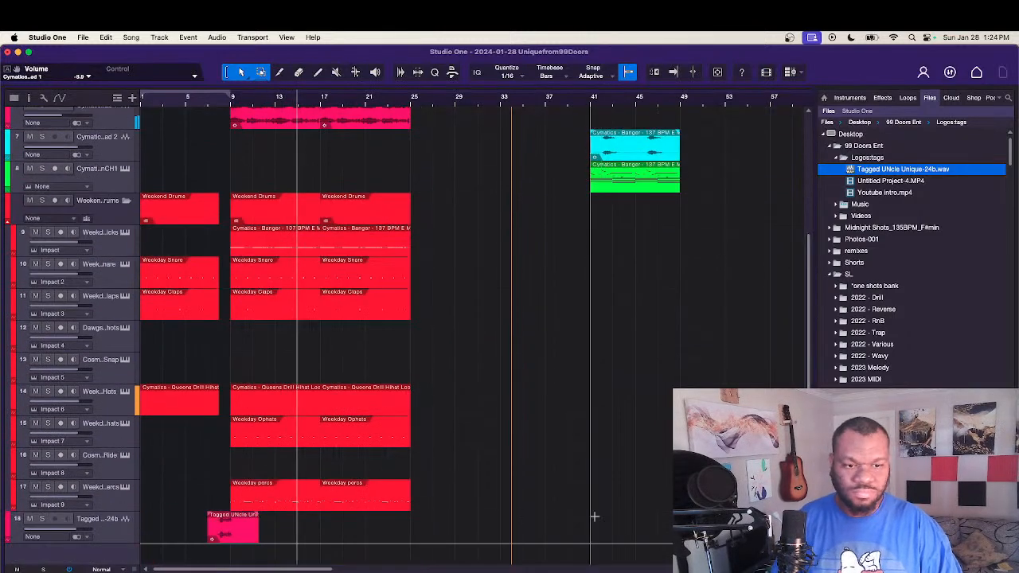
drag(477, 512, 343, 48)
drag(367, 125, 449, 126)
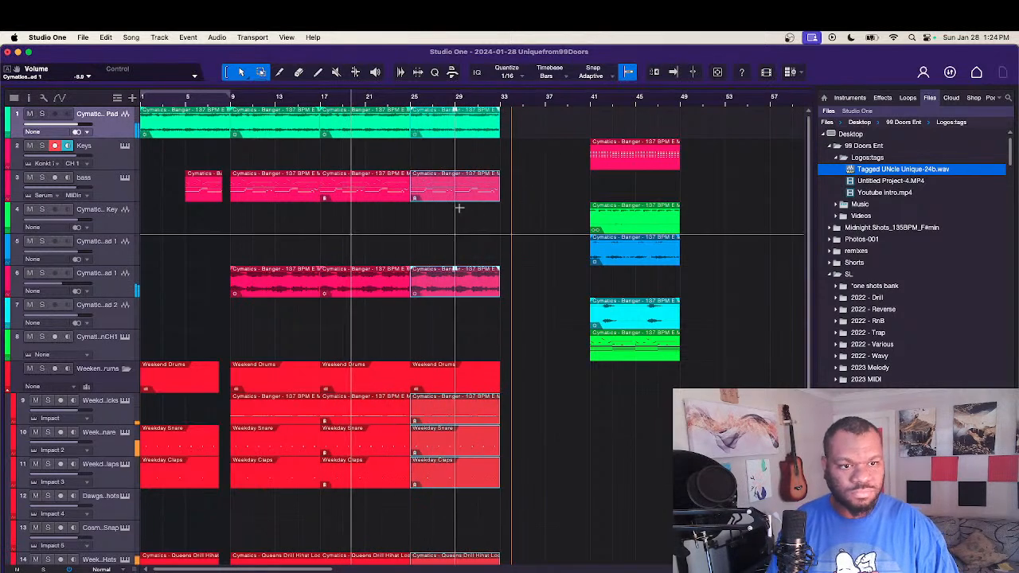
click(448, 239)
key(f)
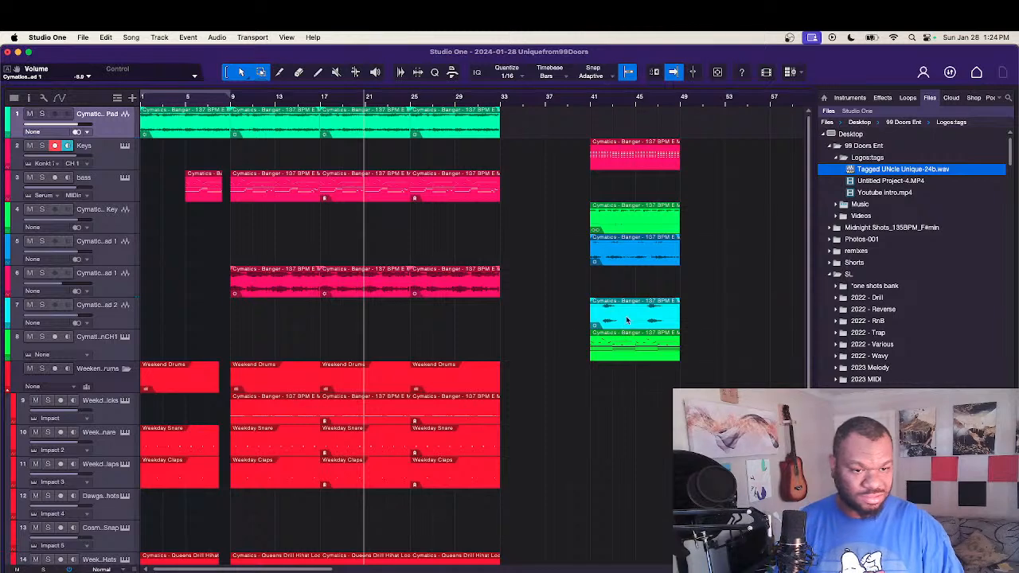
Step: Place the Lead 2 event at bar 17 with a copy at bar 25, and set the track 6 volume to about -9.5 dB
drag(626, 320, 354, 312)
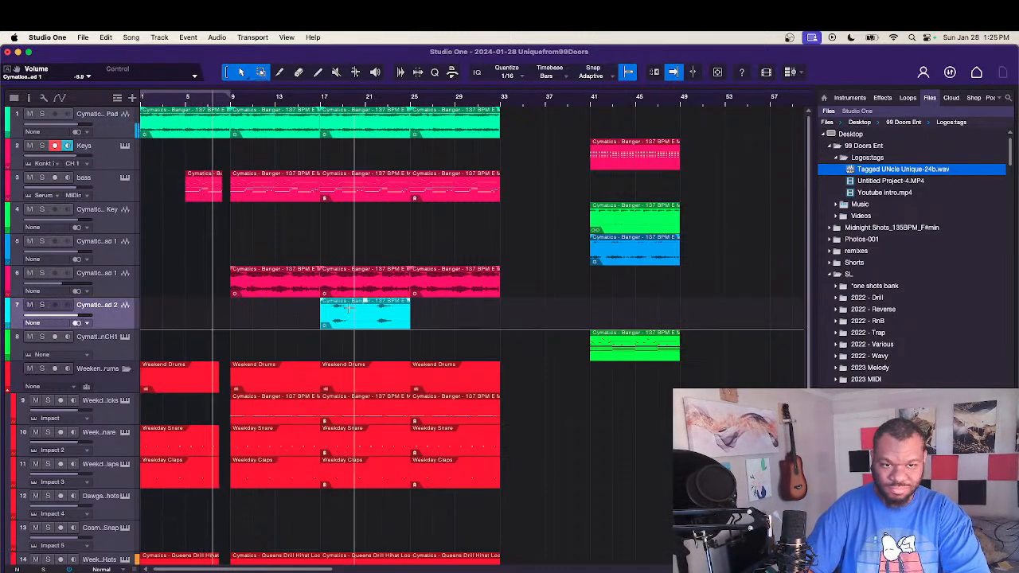
mouse_move(359, 319)
mouse_down()
mouse_move(452, 320)
mouse_move(364, 317)
mouse_up()
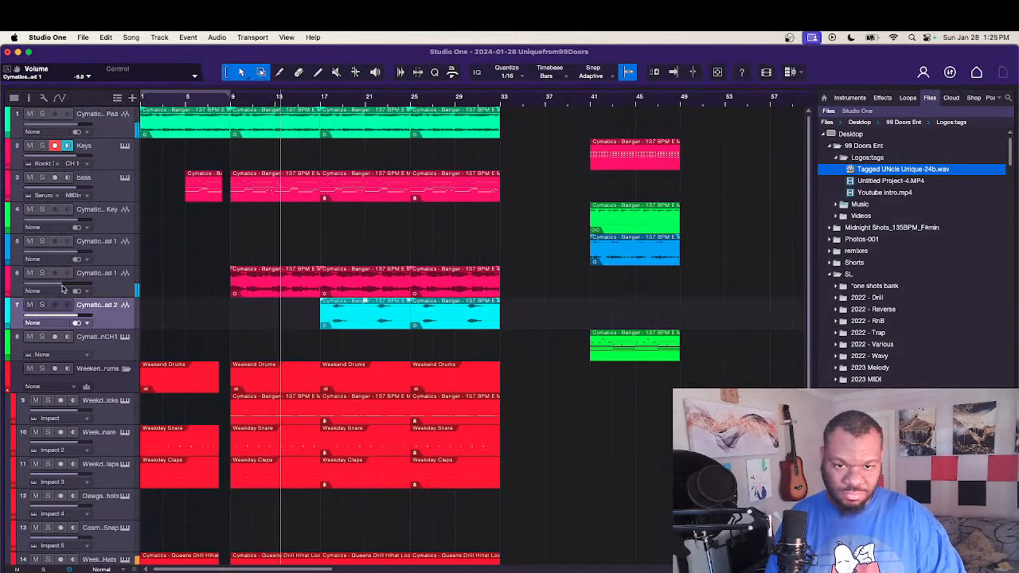
mouse_move(61, 288)
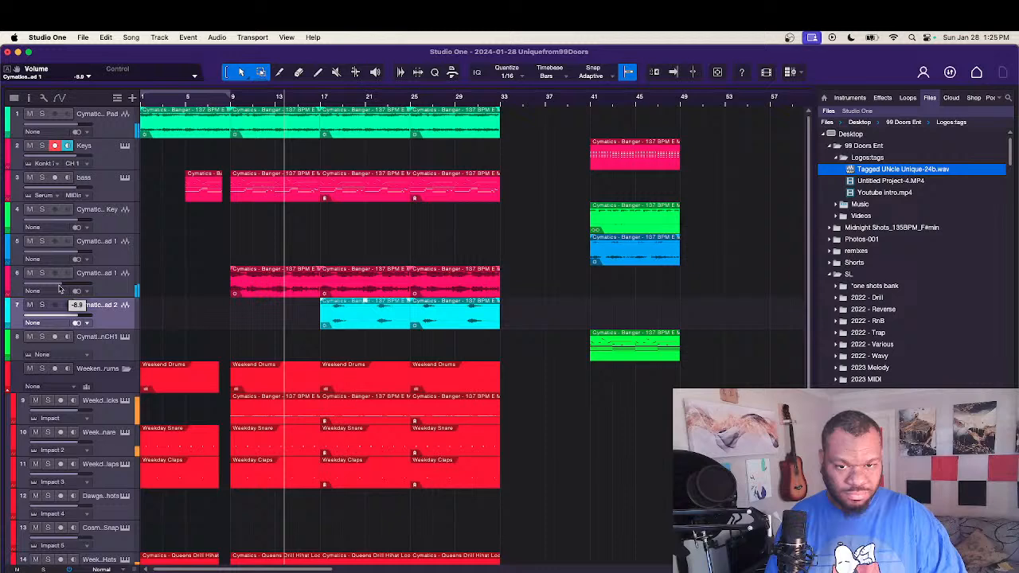
Step: Move the Synth Key event to bar 25, and shorten the bass event in that section to end at bar 32
click(635, 228)
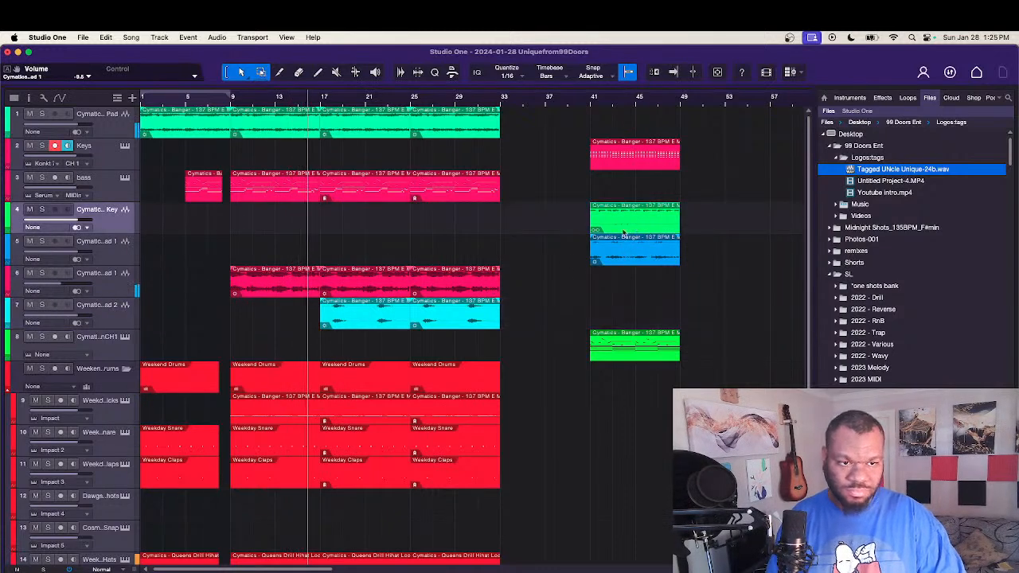
drag(624, 233, 443, 231)
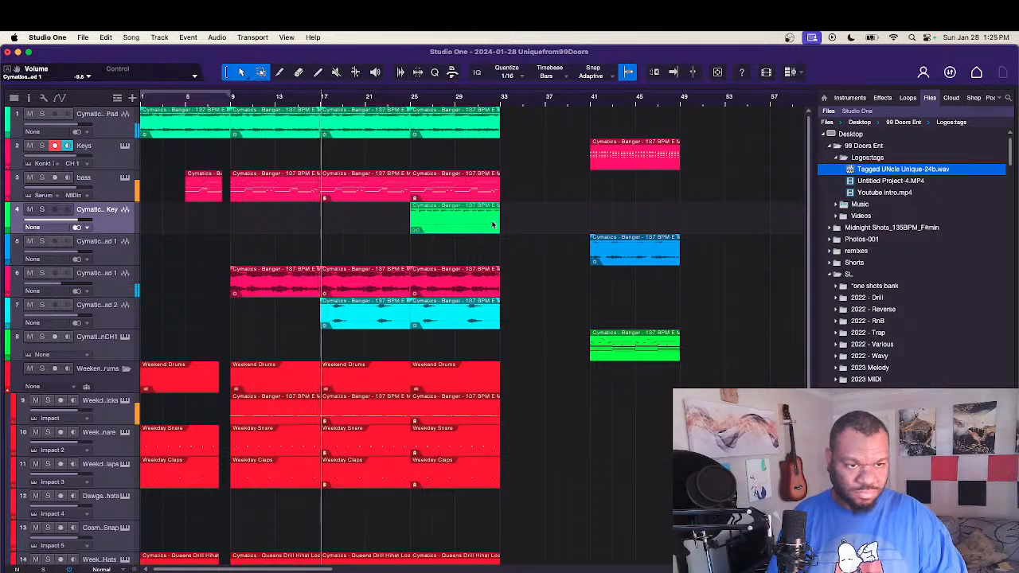
scroll(523, 296, down, 1)
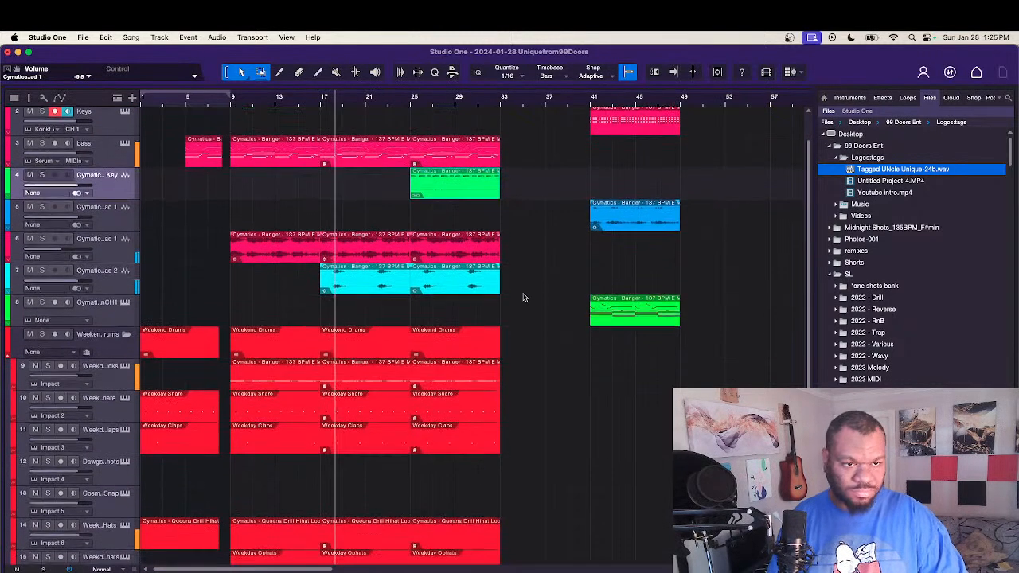
drag(499, 163, 491, 165)
scroll(579, 259, up, 1)
scroll(579, 259, down, 1)
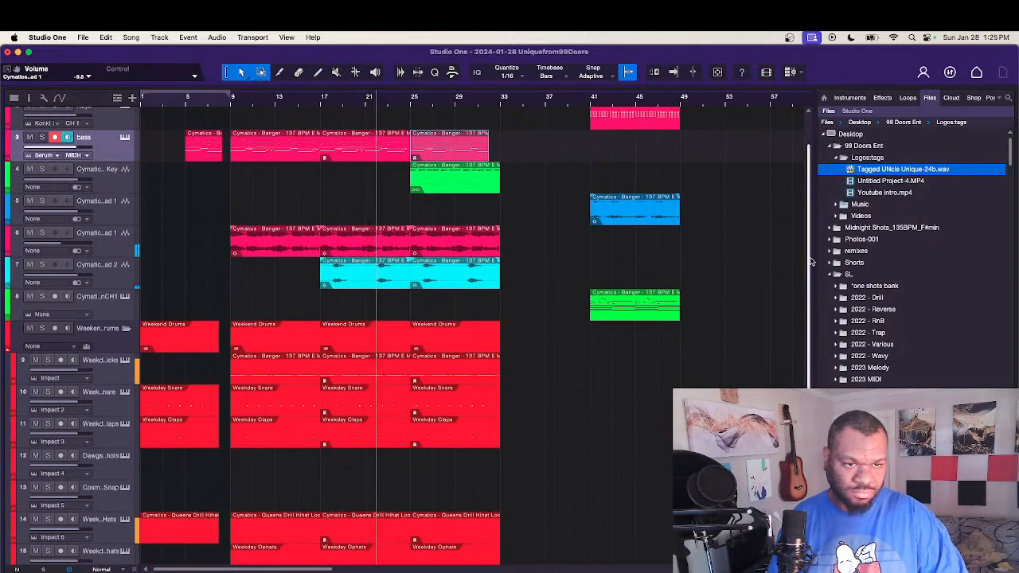
Step: Delete the kick event at bar 25, and shorten the snare, claps, hi-hat, open hats and percs events there to end at bar 32
drag(810, 262, 799, 353)
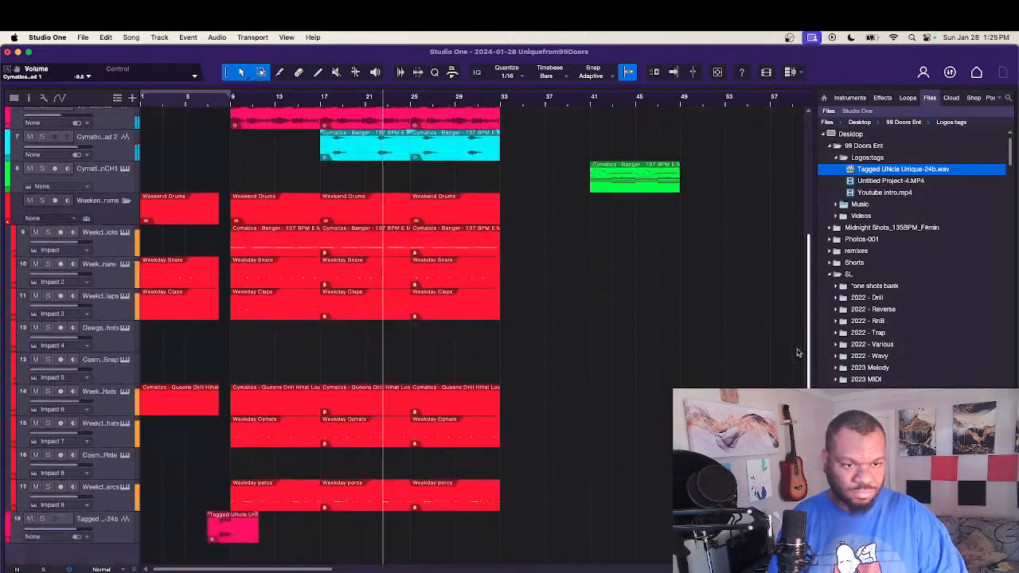
click(465, 254)
key(Delete)
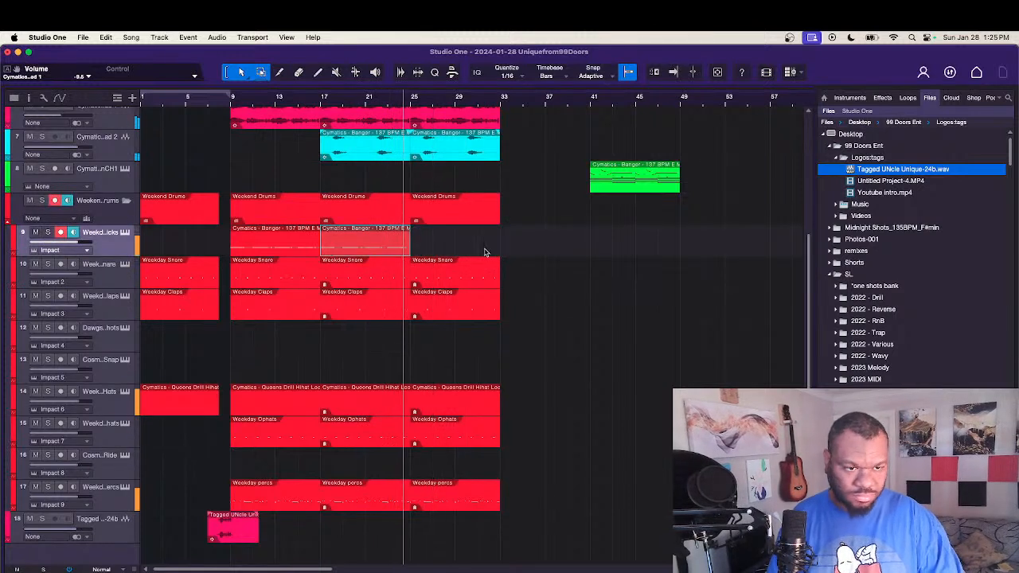
drag(487, 226, 491, 510)
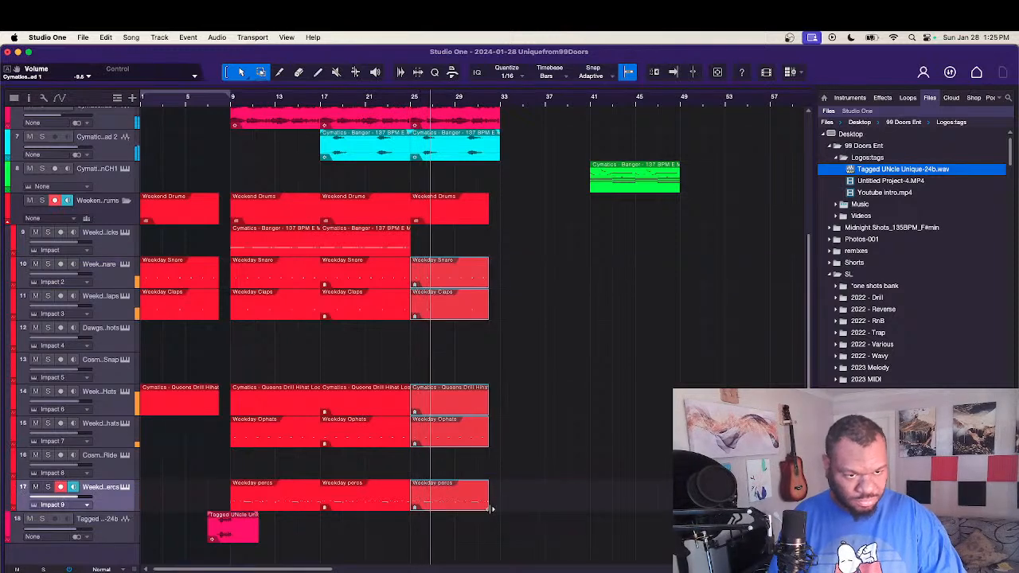
Step: Move the Synth Key event from bar 25 to bar 33
scroll(532, 415, up, 1)
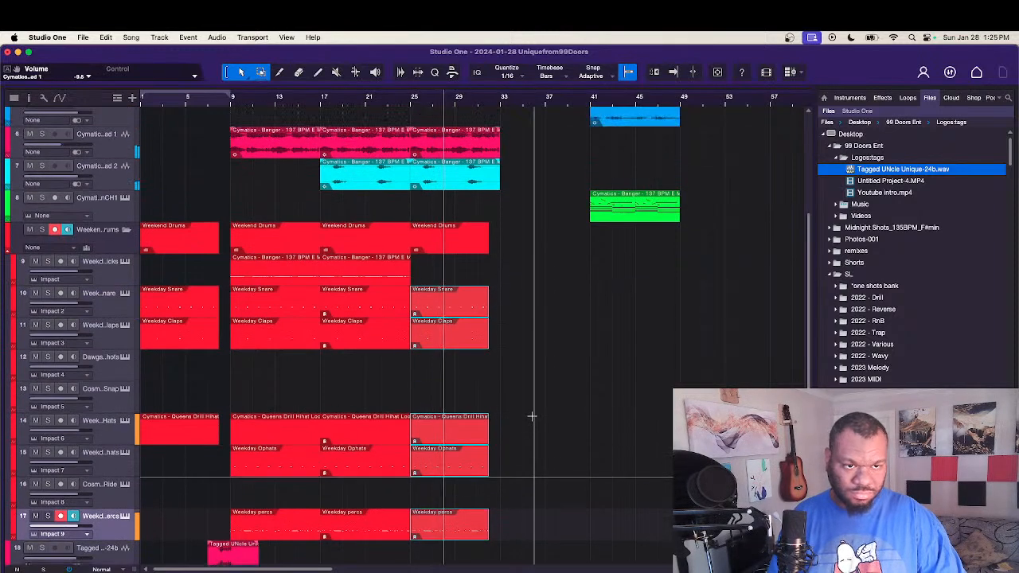
scroll(532, 416, up, 5)
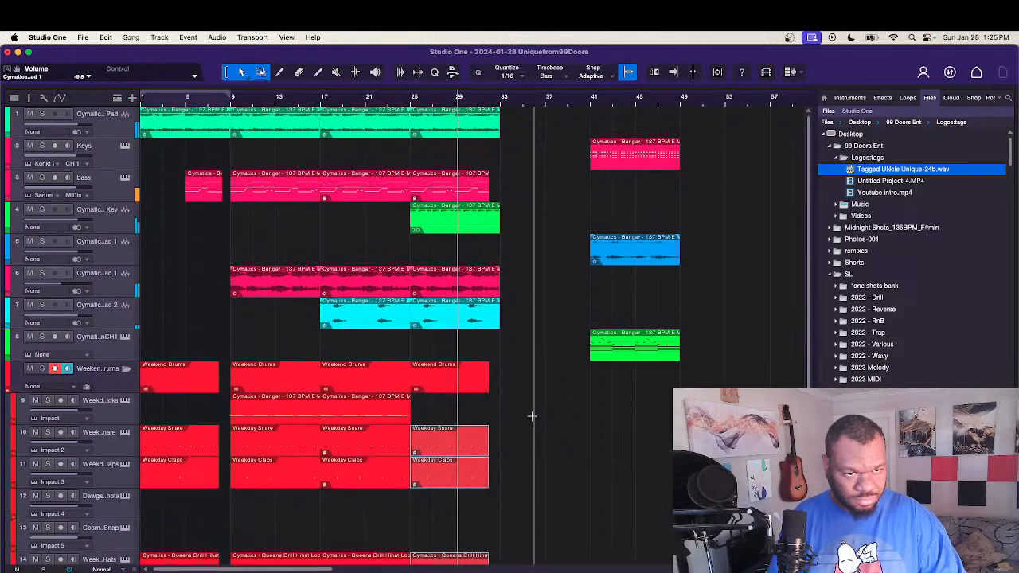
click(428, 234)
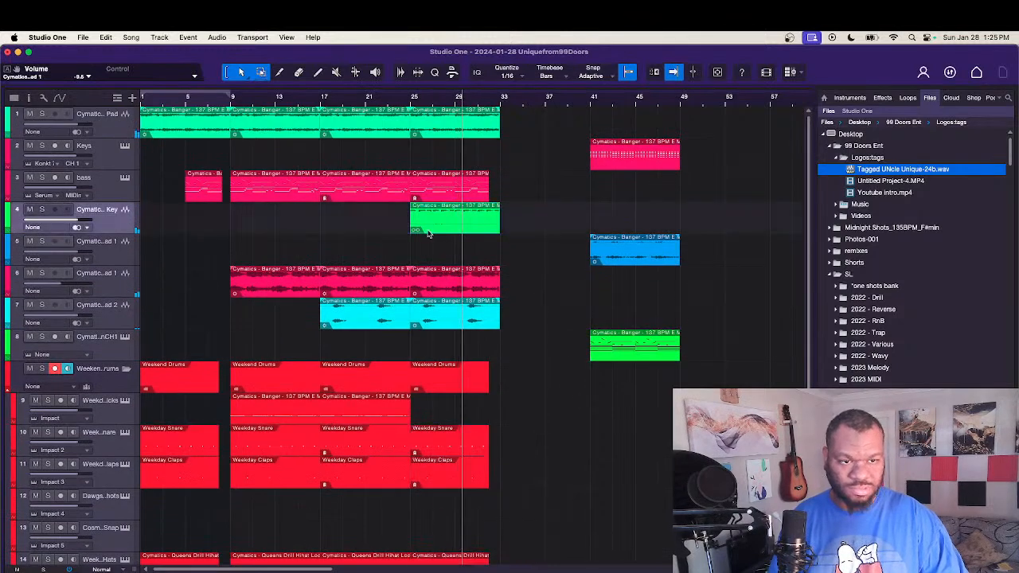
drag(427, 233, 521, 232)
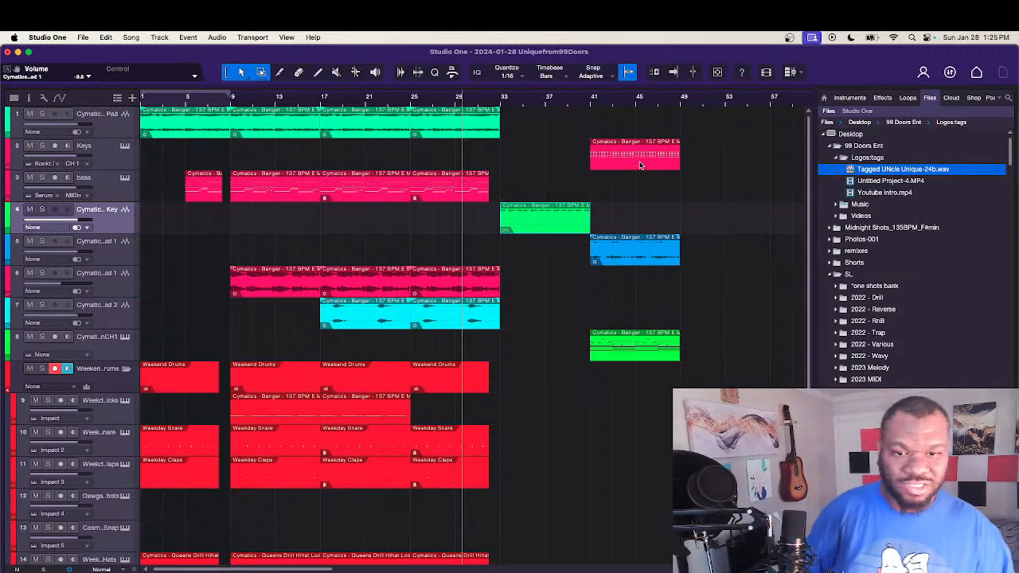
Step: Audition the Keys event at bar 25, and move it out of the section to bar 49
drag(640, 163, 462, 162)
key(space)
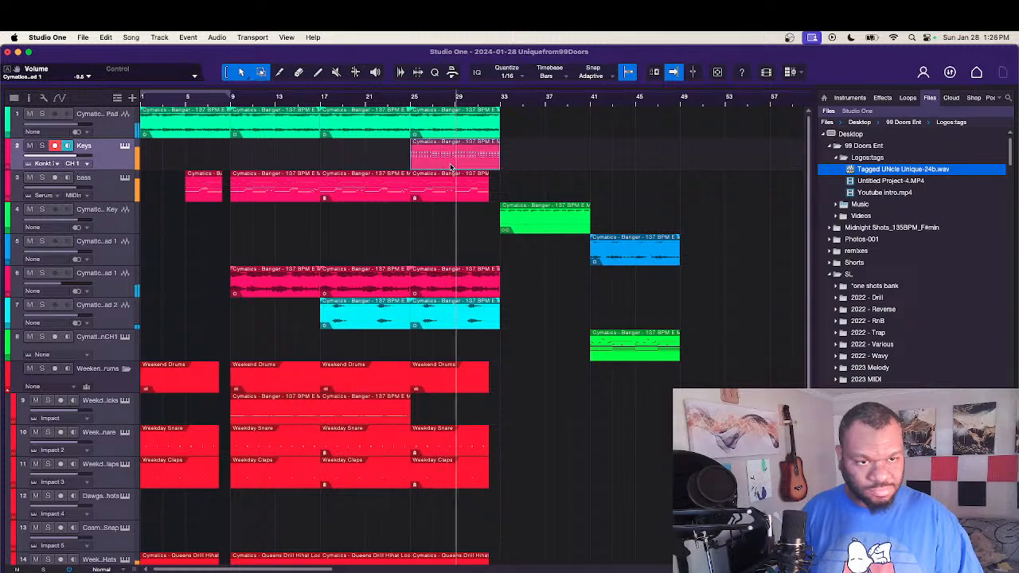
drag(451, 168, 716, 166)
Step: Audition the track 5 Lead 1 event at bar 25, and move it to bar 33 below the Synth Key event
drag(647, 263, 464, 264)
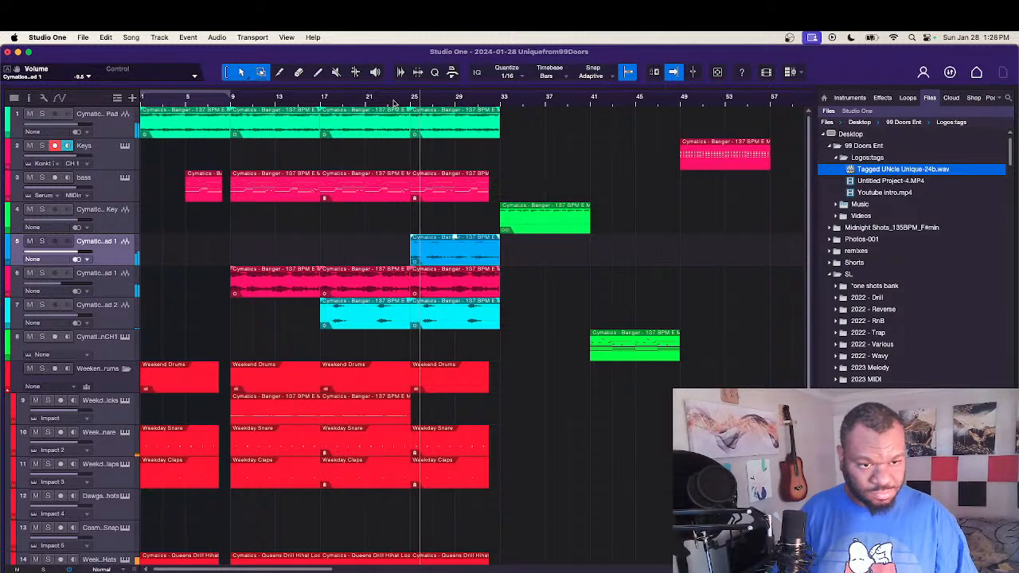
key(space)
drag(434, 248, 518, 255)
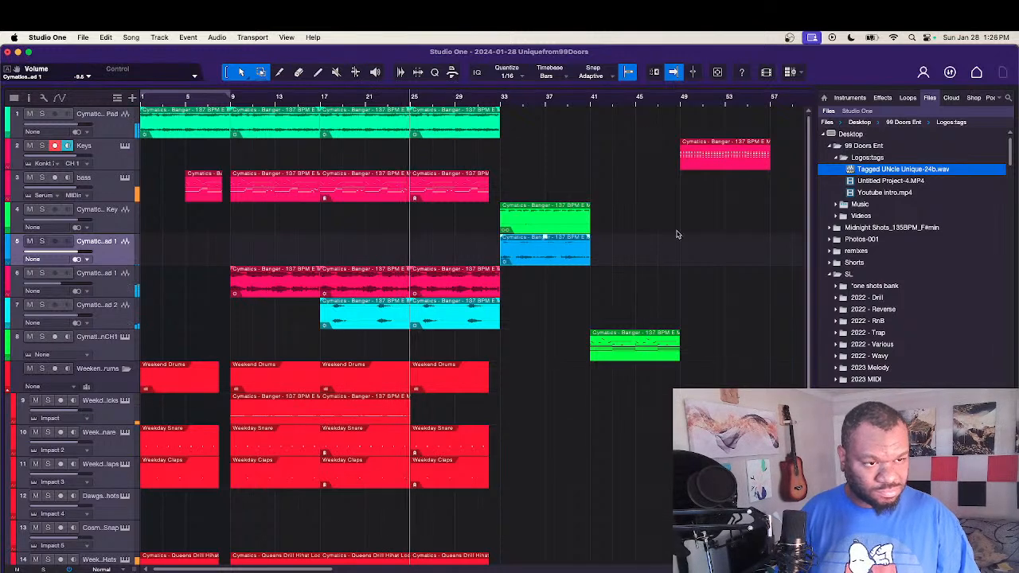
scroll(580, 308, down, 3)
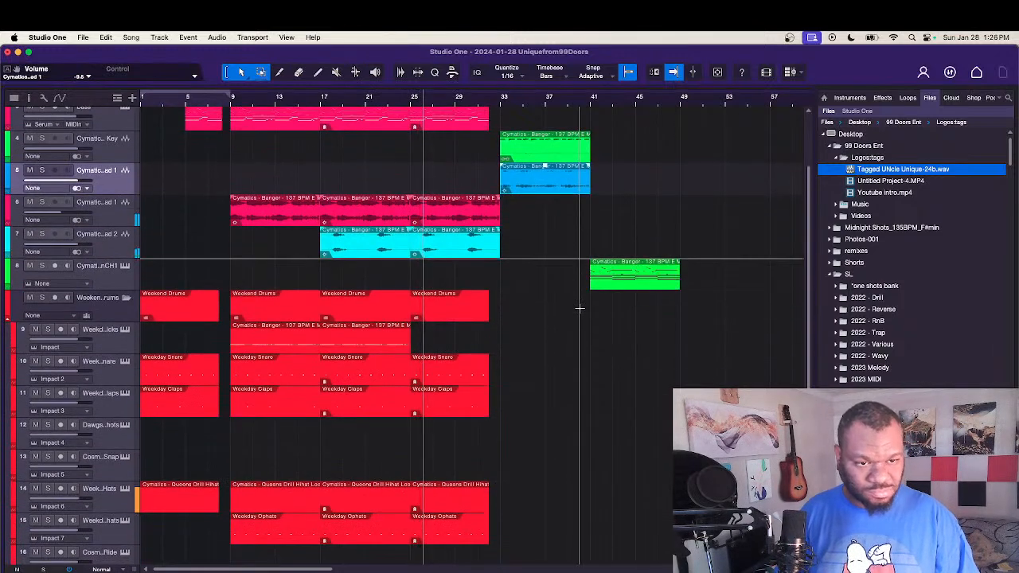
Step: Copy the track 7 Lead 2 event from bar 25 and the drum events from bar 17 to bar 33
scroll(579, 308, down, 3)
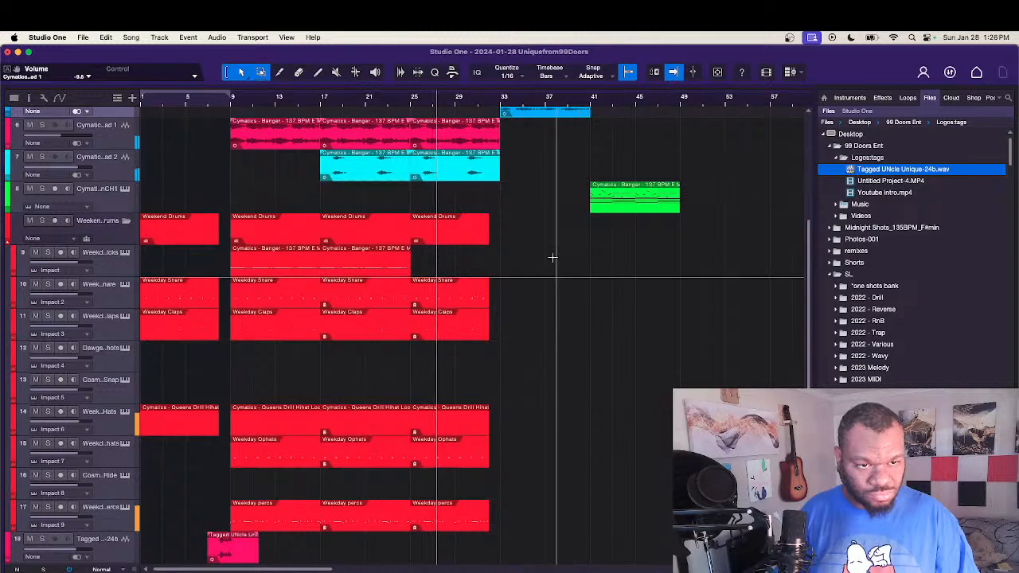
drag(450, 175, 541, 180)
scroll(513, 259, down, 1)
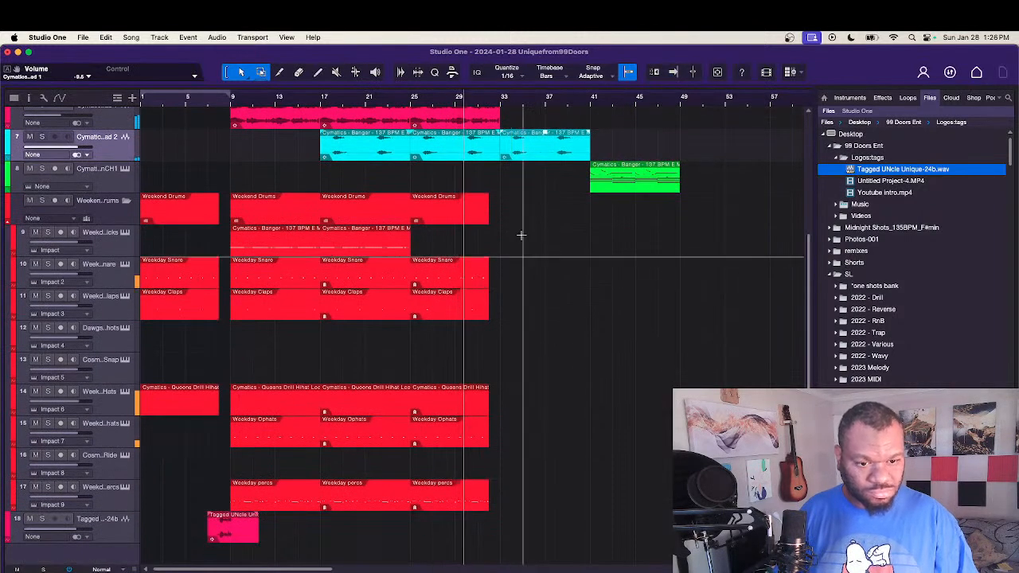
drag(336, 547, 408, 226)
drag(352, 253, 530, 255)
scroll(532, 255, down, 1)
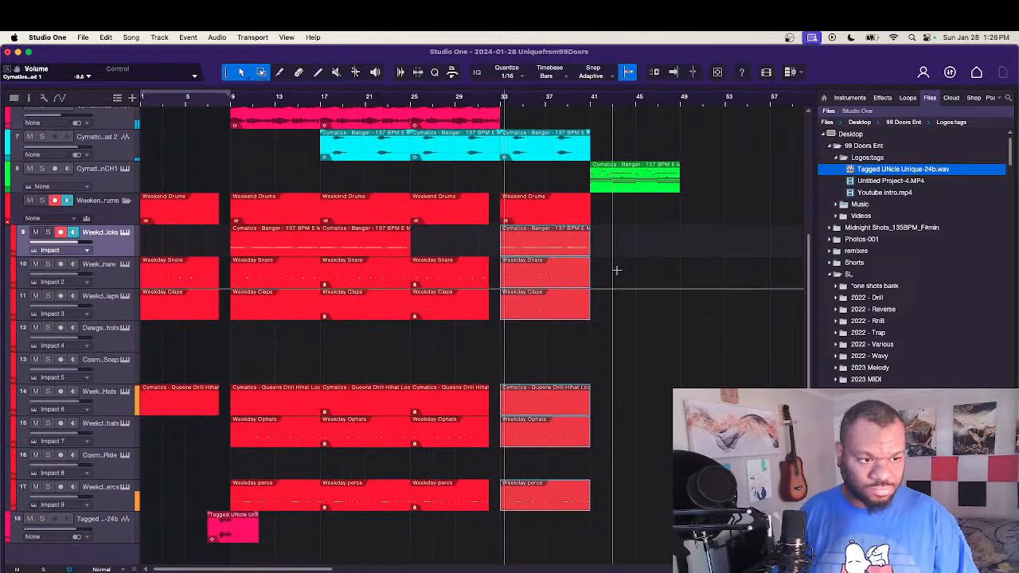
Step: Copy the Pad event from bar 25 and the bass event from bar 17 to bar 33
scroll(811, 333, up, 5)
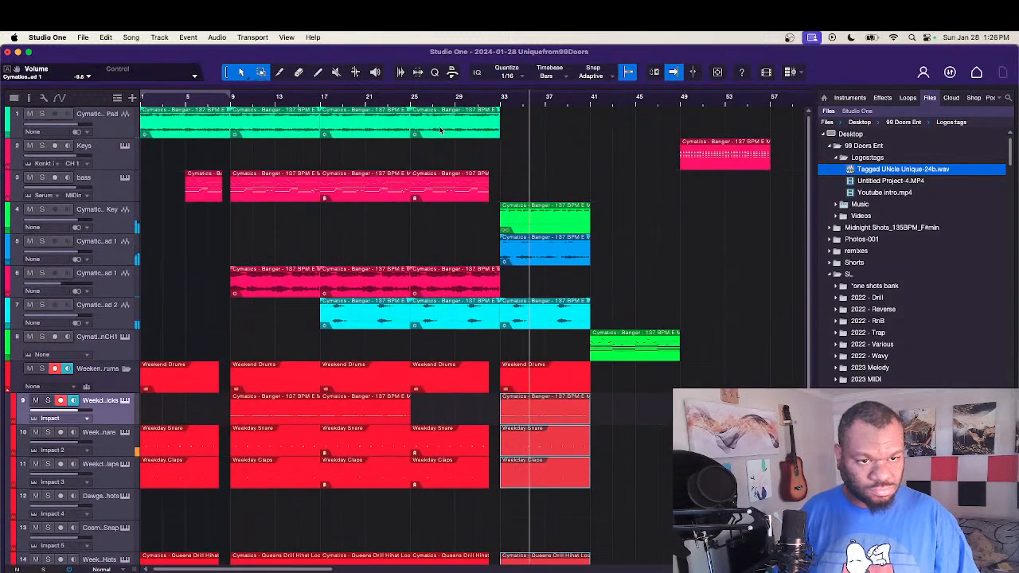
drag(441, 130, 535, 130)
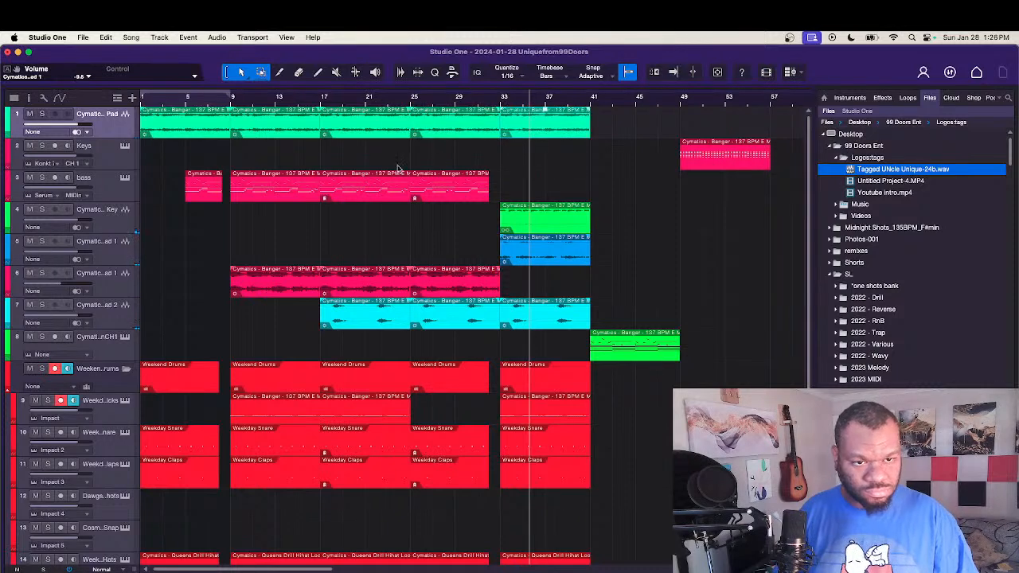
drag(364, 198, 543, 199)
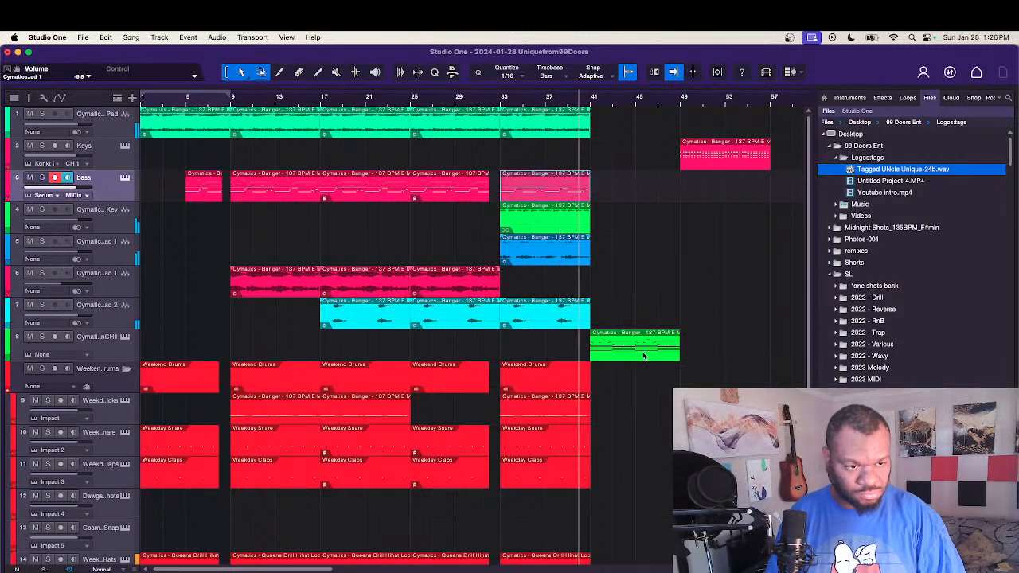
Step: Move the track 8 event from bar 41 to bar 50, and duplicate all the events of the bar 33 section at bar 41
drag(641, 349, 742, 349)
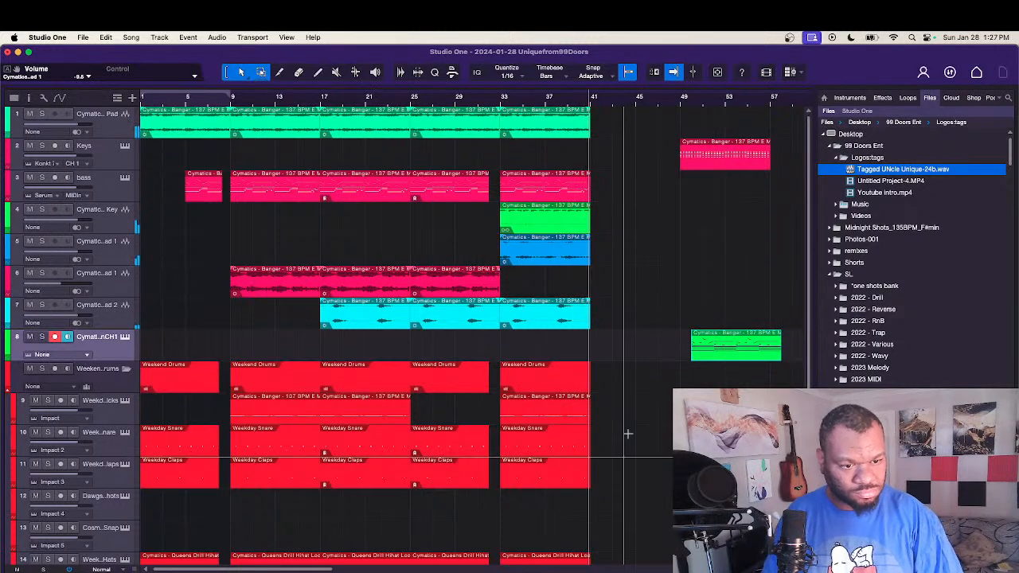
scroll(625, 446, down, 3)
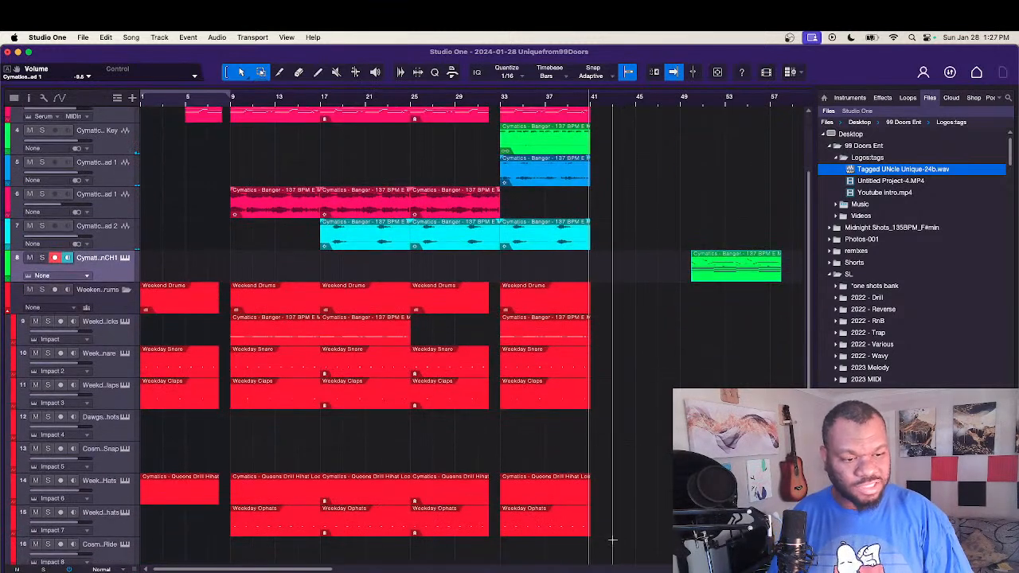
scroll(598, 398, up, 3)
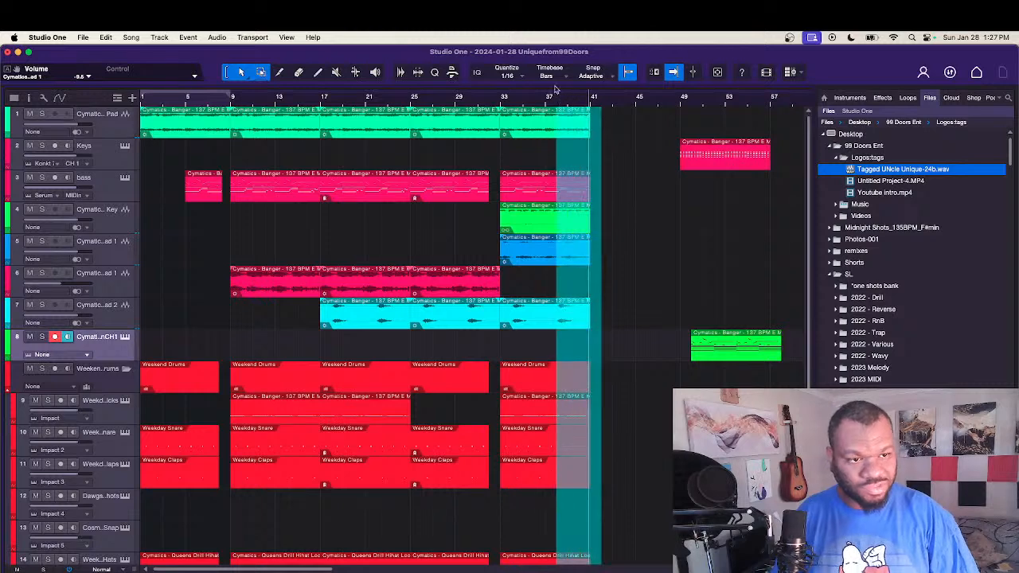
drag(538, 45, 538, 46)
drag(548, 130, 646, 129)
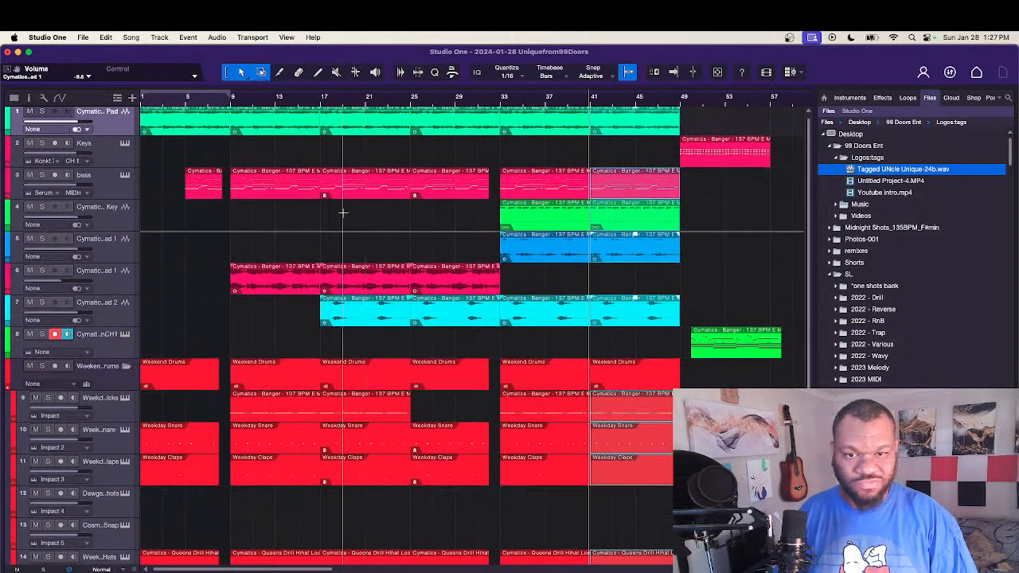
Step: Duplicate the bass track without its events
click(292, 231)
right_click(114, 179)
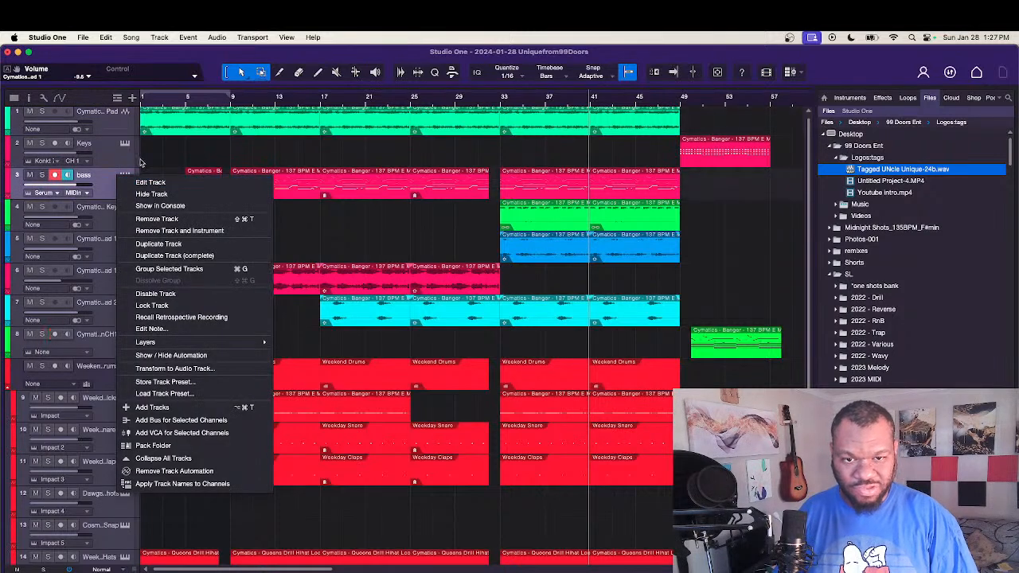
right_click(112, 190)
right_click(109, 189)
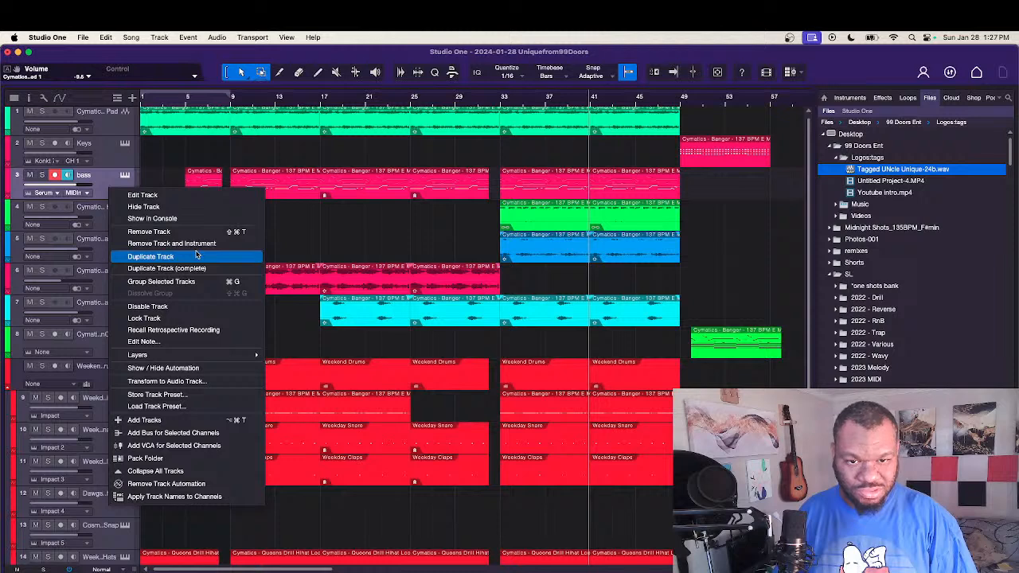
click(150, 256)
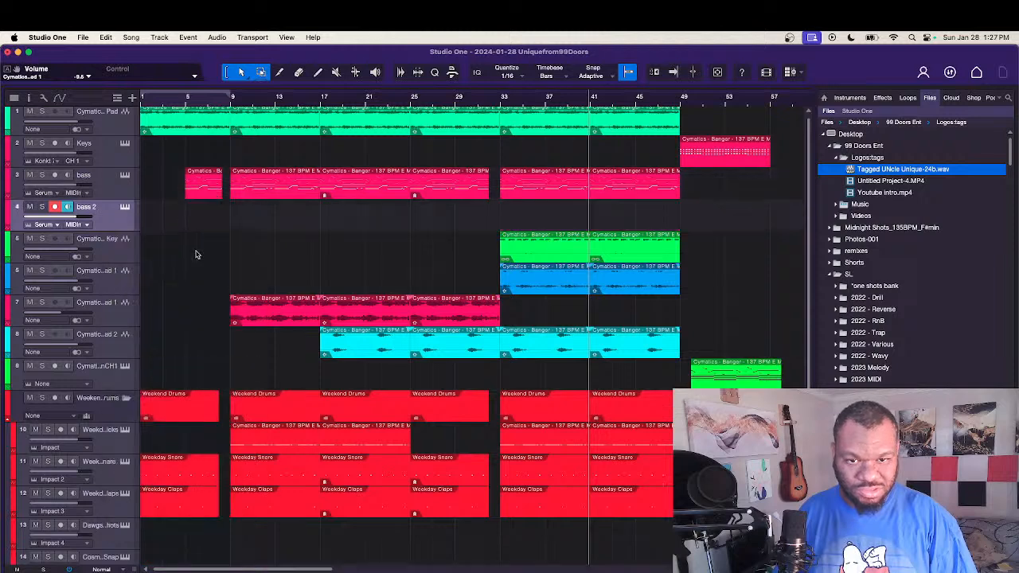
Step: Set the bass 2 track's instrument to None, and load a new Serum instance onto it
click(56, 225)
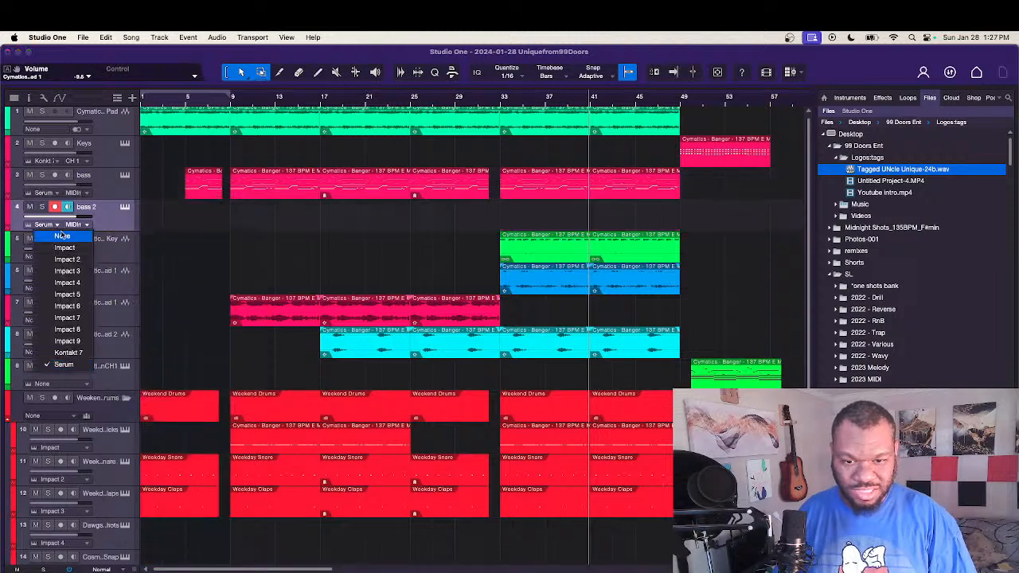
click(62, 236)
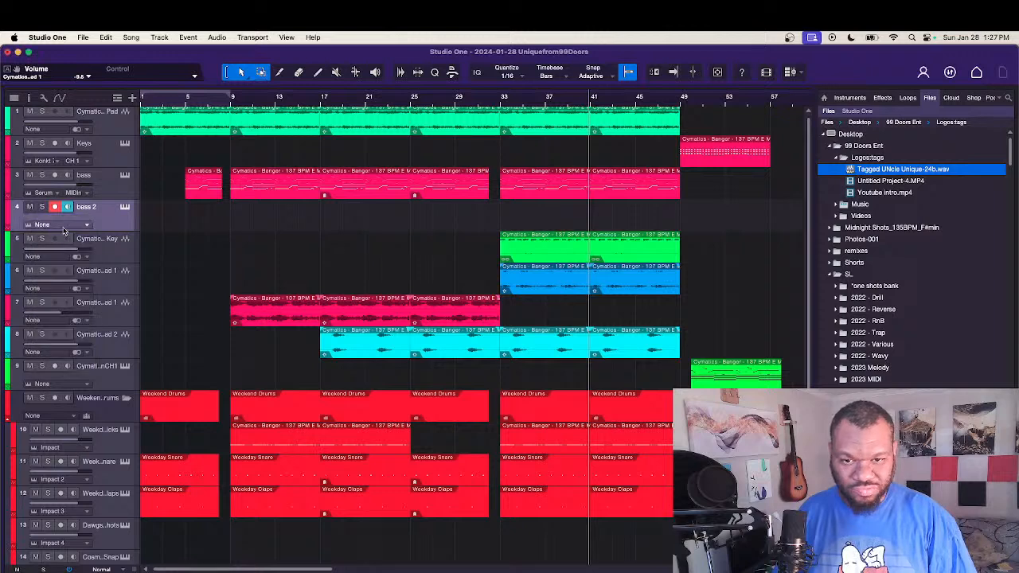
click(850, 97)
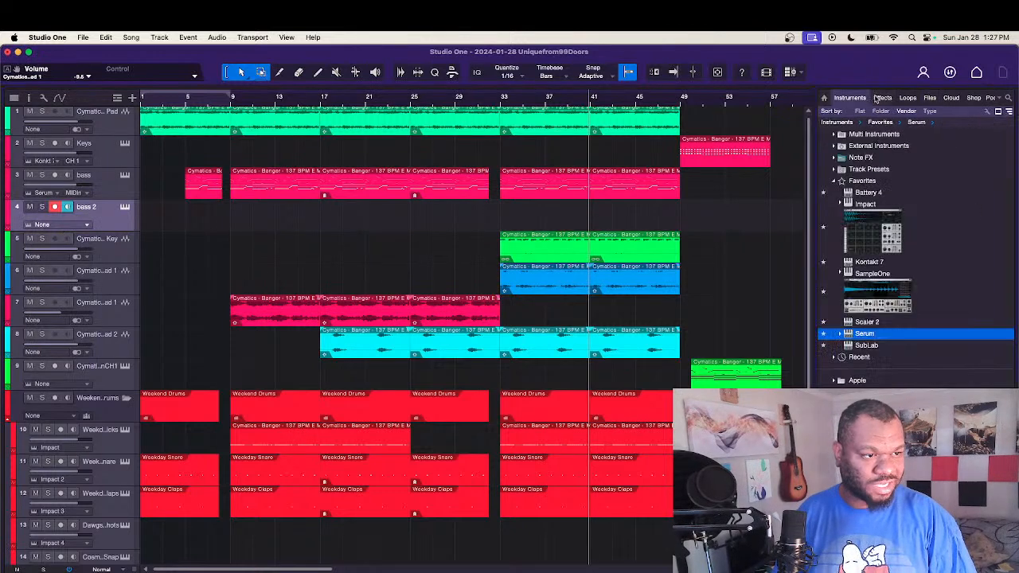
drag(858, 338, 100, 205)
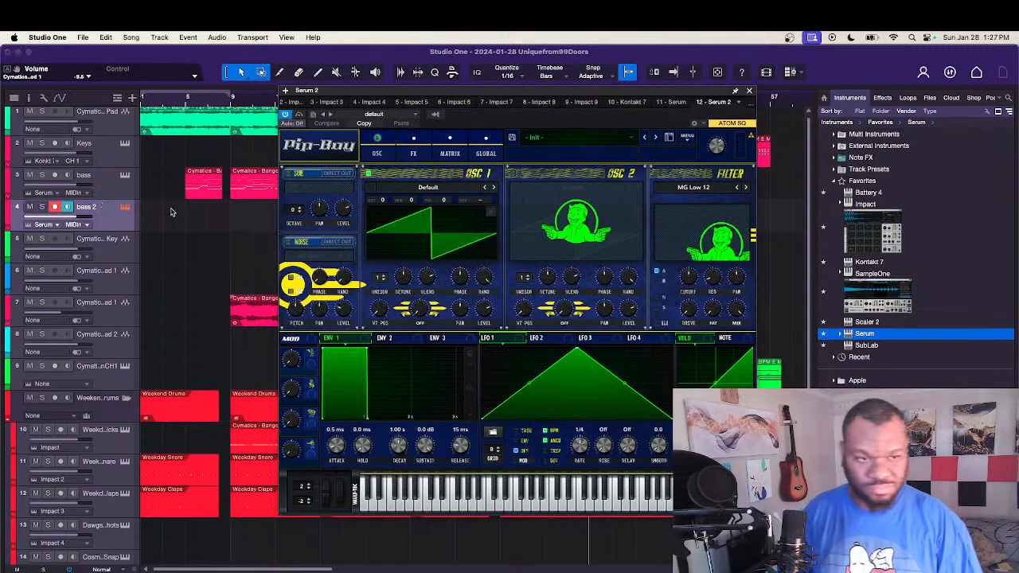
Step: Load a BASS preset from the Bass category into the new Serum instance, and close the plug-in window
click(574, 137)
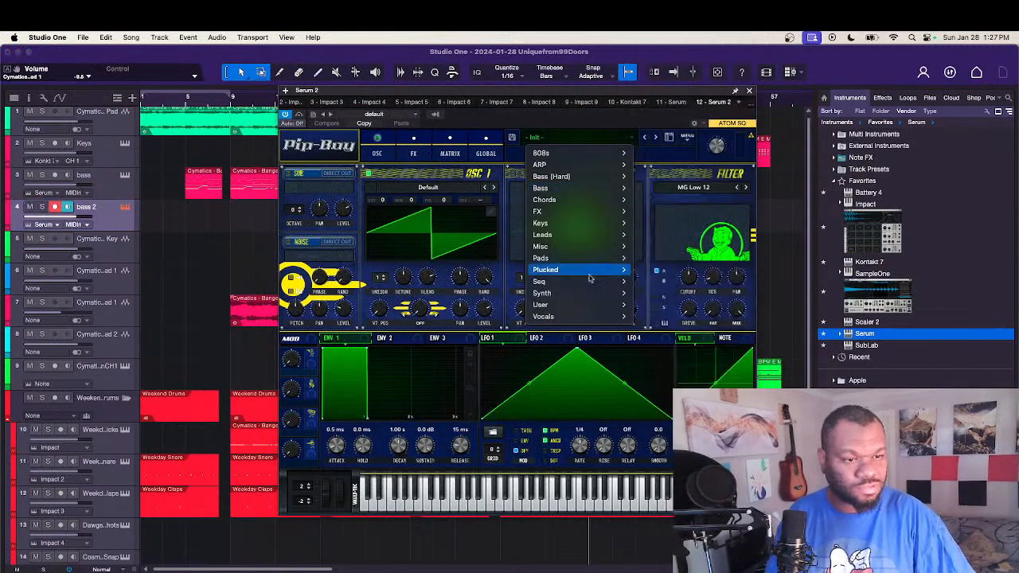
mouse_move(582, 293)
mouse_move(586, 189)
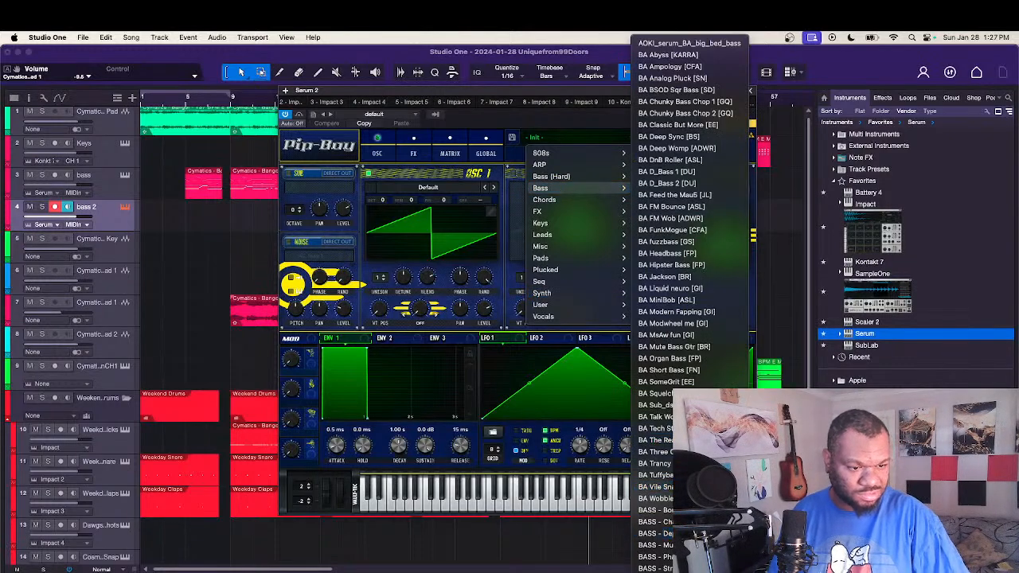
click(657, 534)
click(750, 91)
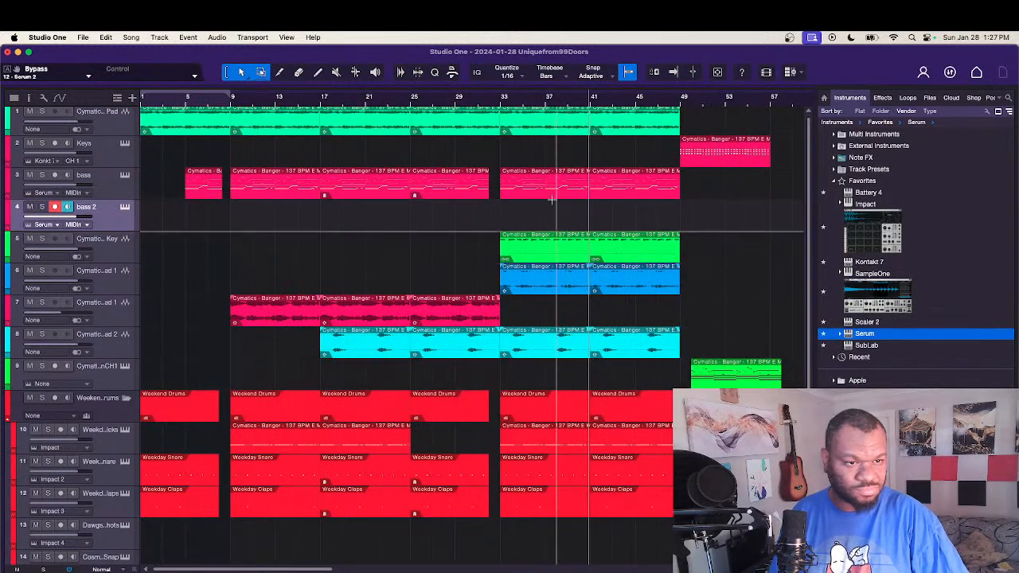
Step: Move the bass event at bar 33 to the bass 2 track, and open it in the note editor with an enlarged note area
click(533, 165)
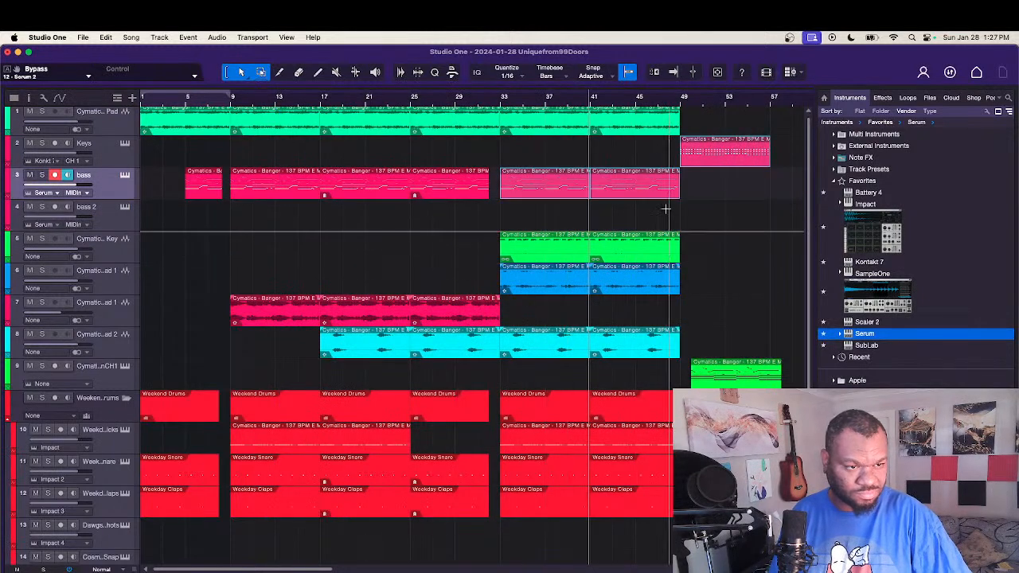
drag(545, 193, 539, 216)
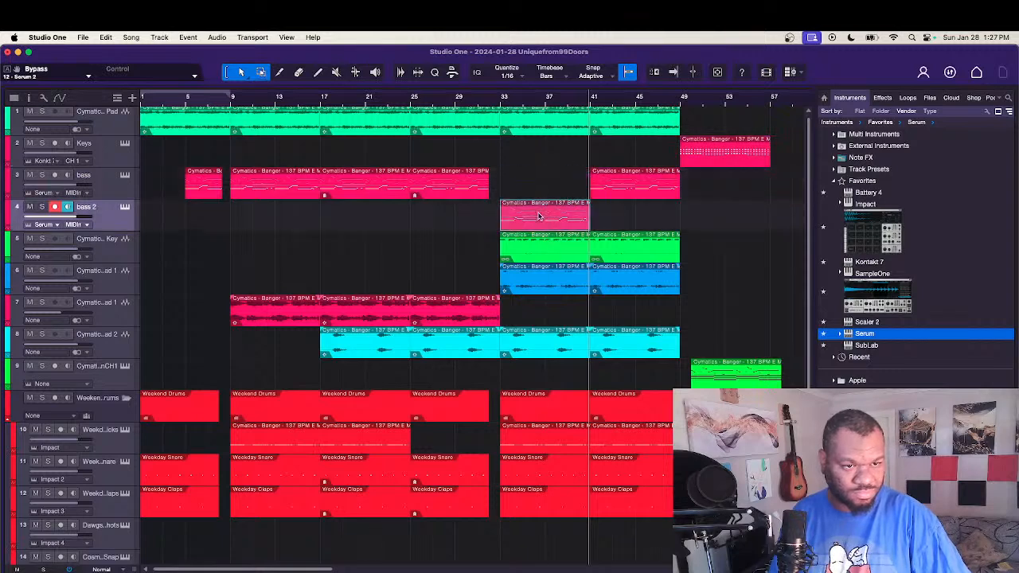
double_click(539, 226)
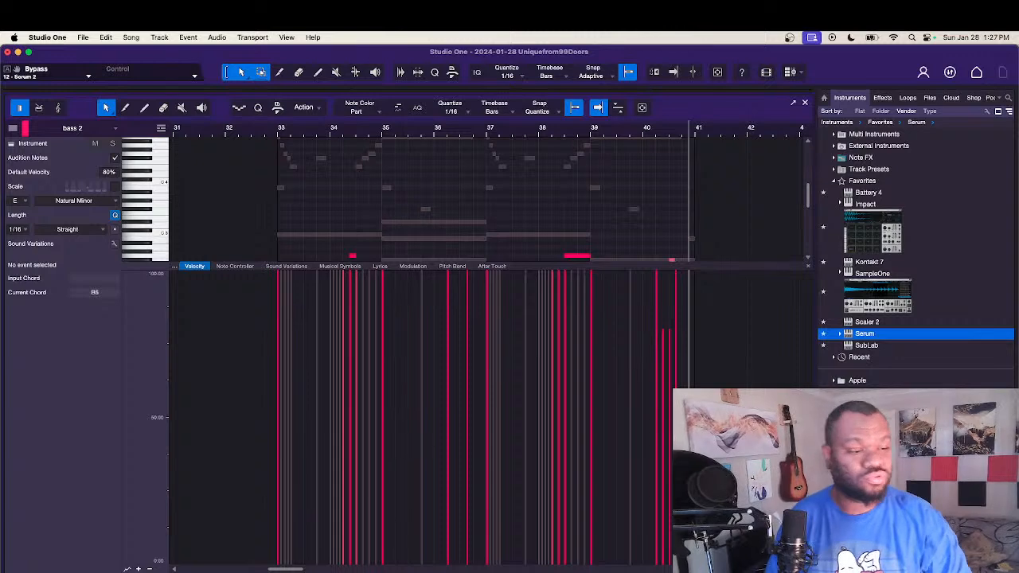
key(F2)
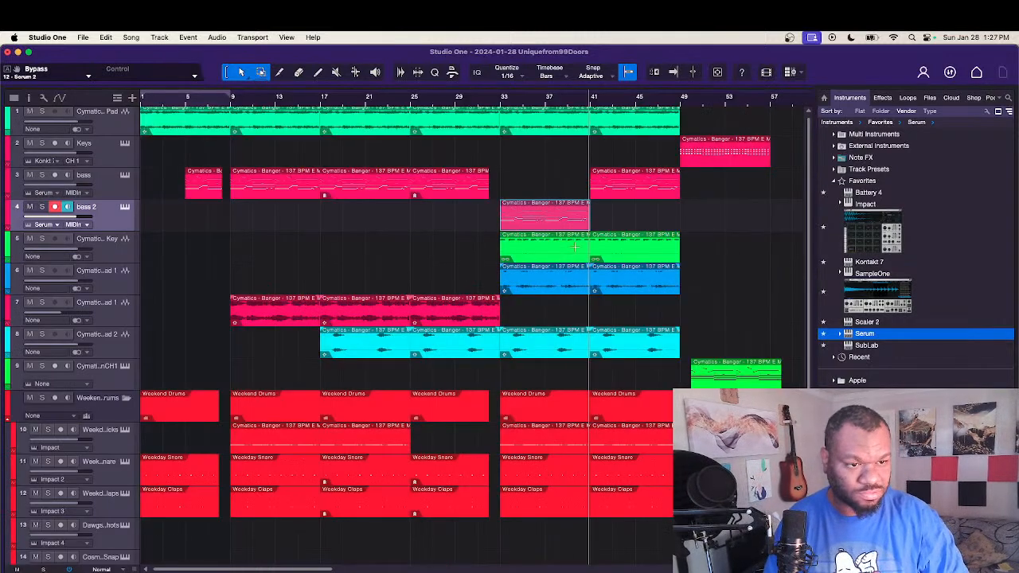
key(F2)
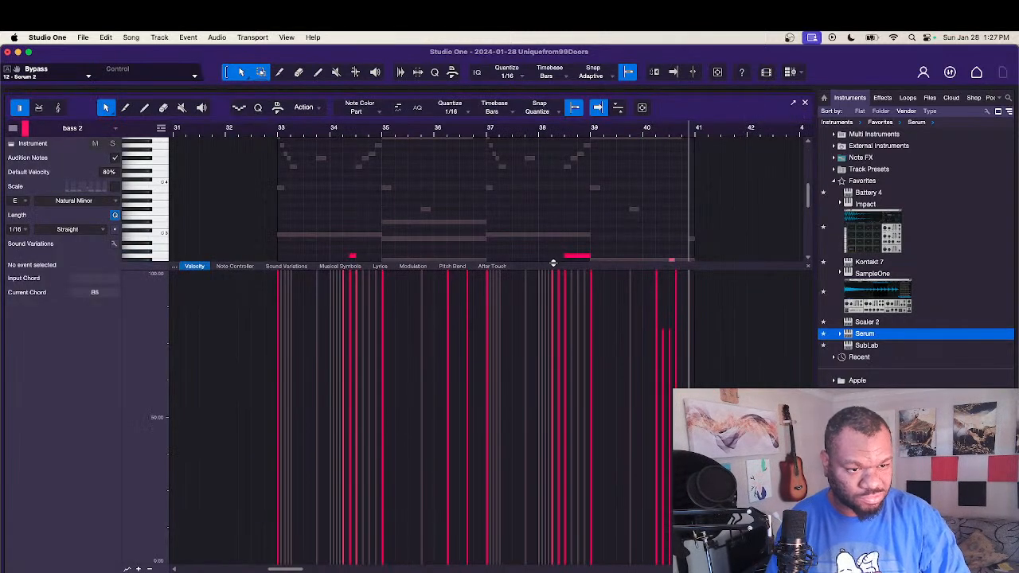
drag(553, 263, 503, 506)
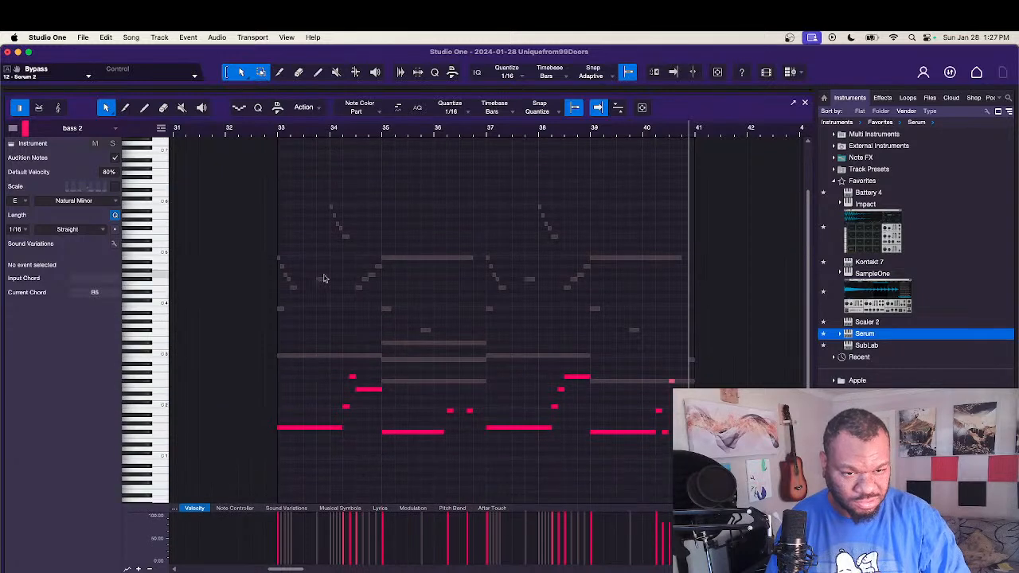
Step: Delete all the bass 2 notes except the four long low notes starting at bars 33, 35, 37 and 39
drag(254, 202, 724, 420)
key(Delete)
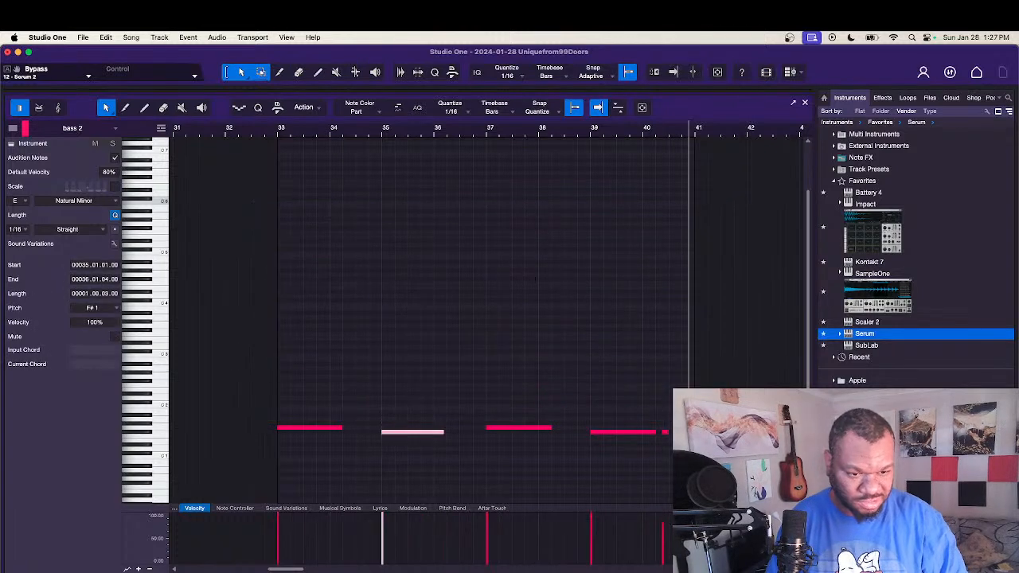
key(Delete)
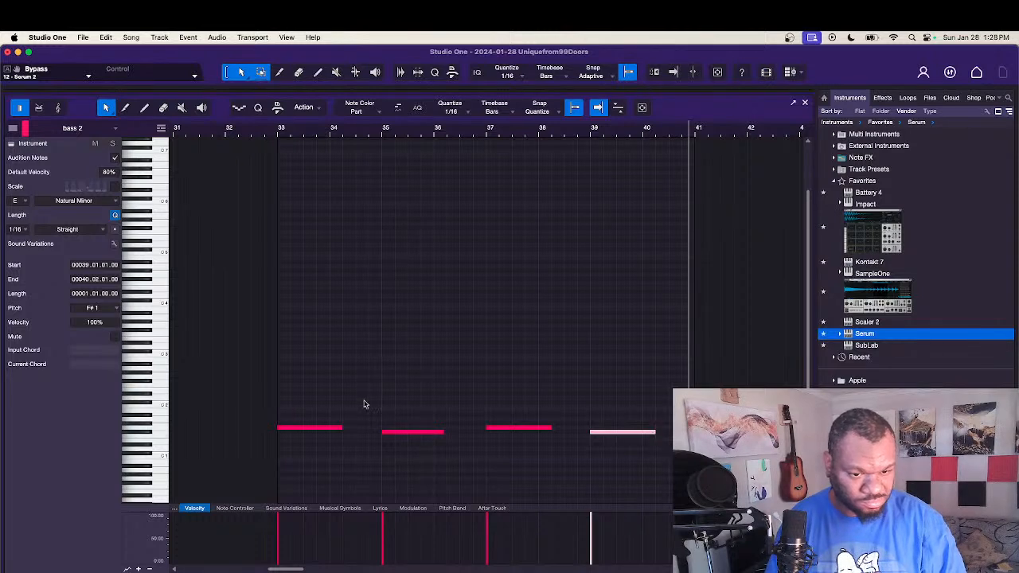
Step: Lengthen the four bass 2 notes together so that the G 1 note at bar 33 lasts two full bars
drag(320, 397, 653, 476)
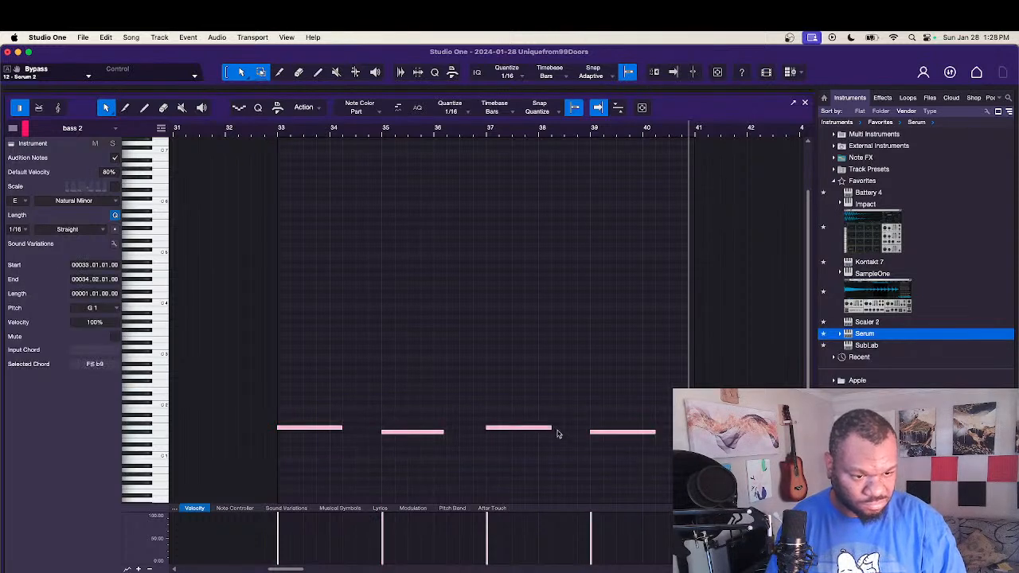
drag(552, 427, 573, 429)
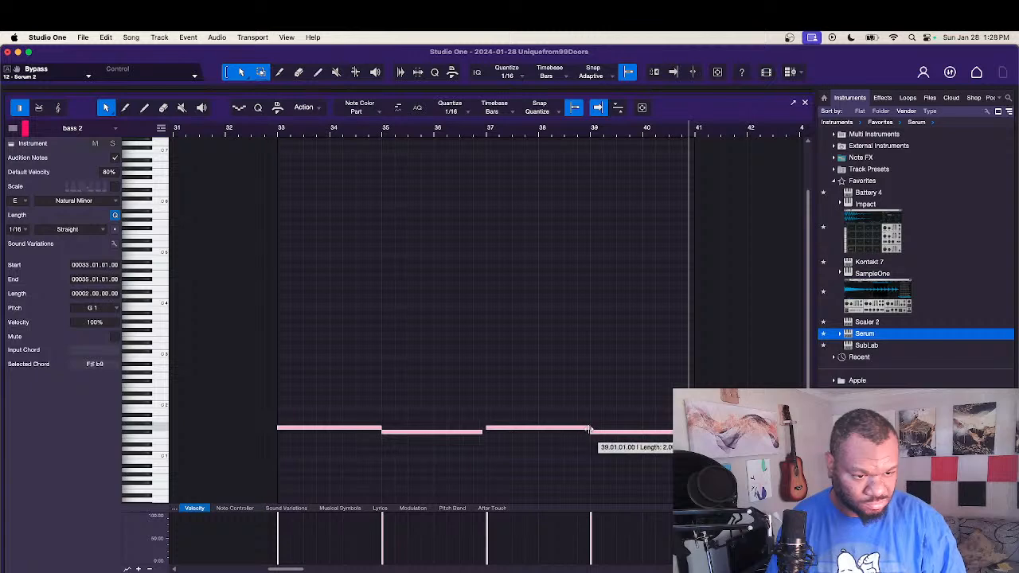
click(567, 414)
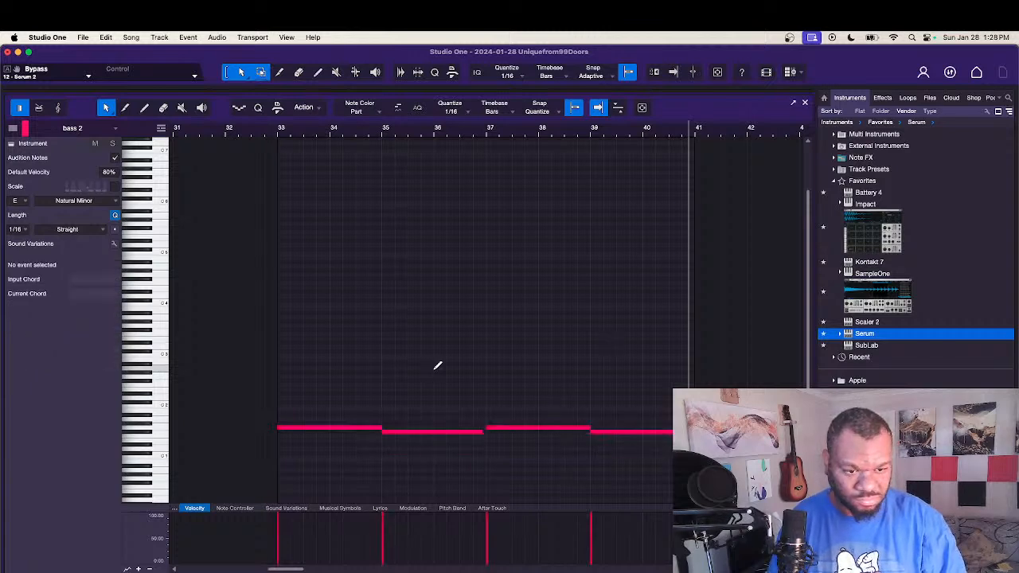
Step: Shorten all four bass 2 notes together so that the first ends at 34.04.03, and close the note editor
key(super+a)
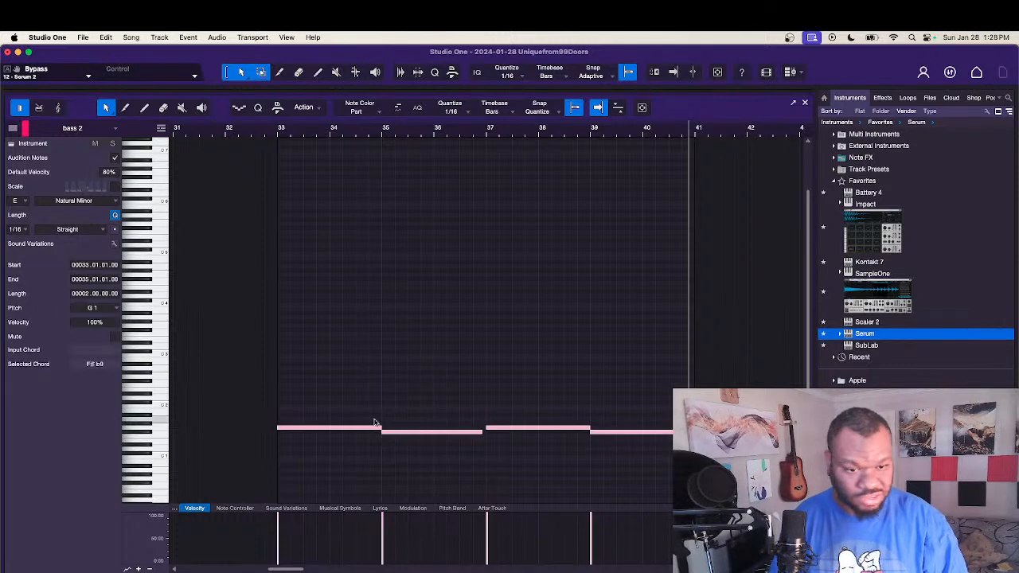
drag(382, 430, 376, 430)
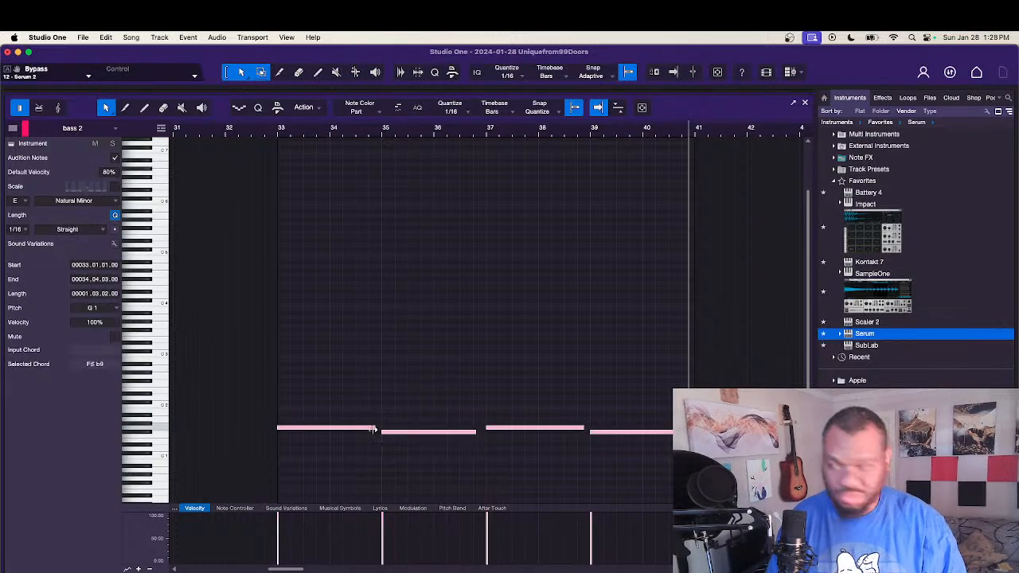
click(458, 365)
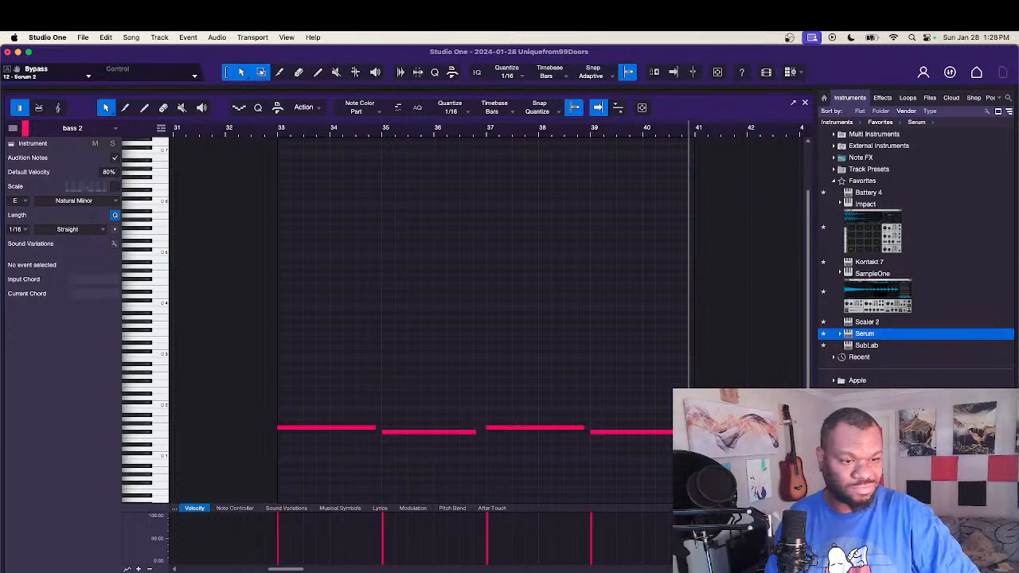
key(F2)
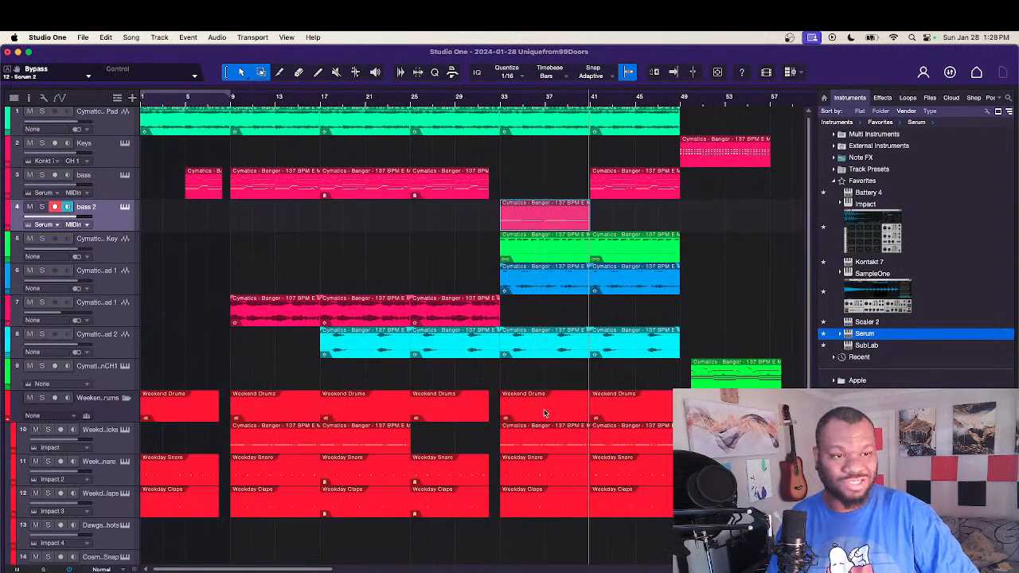
Step: Delete the bass event at bar 41, and copy the bass 2 event from bar 33 to bar 41
click(637, 194)
key(Delete)
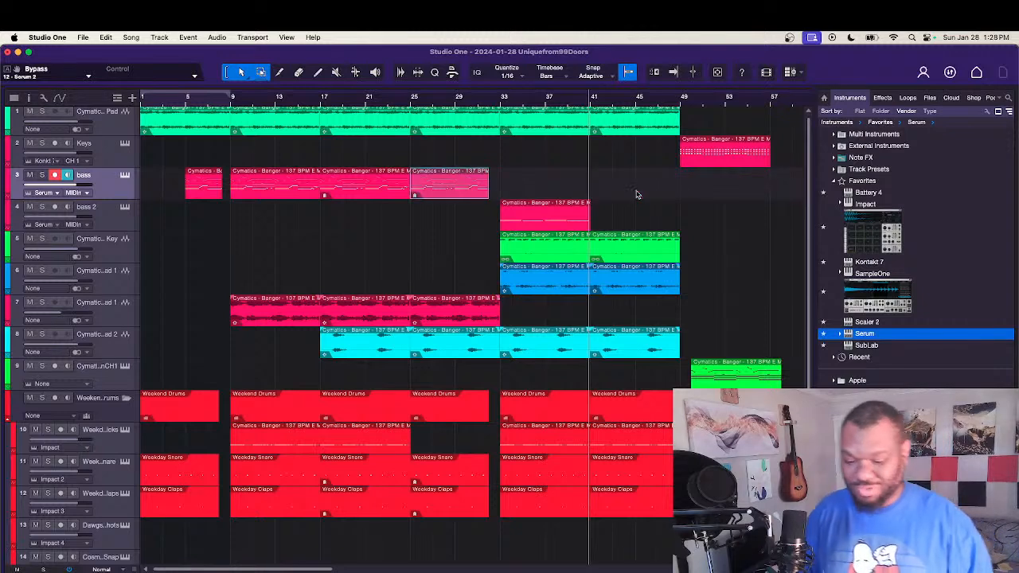
drag(544, 226, 633, 225)
Step: Listen to the arrangement from before bar 33 through bar 48 while checking the mixer and the bass 2 notes and velocities
key(space)
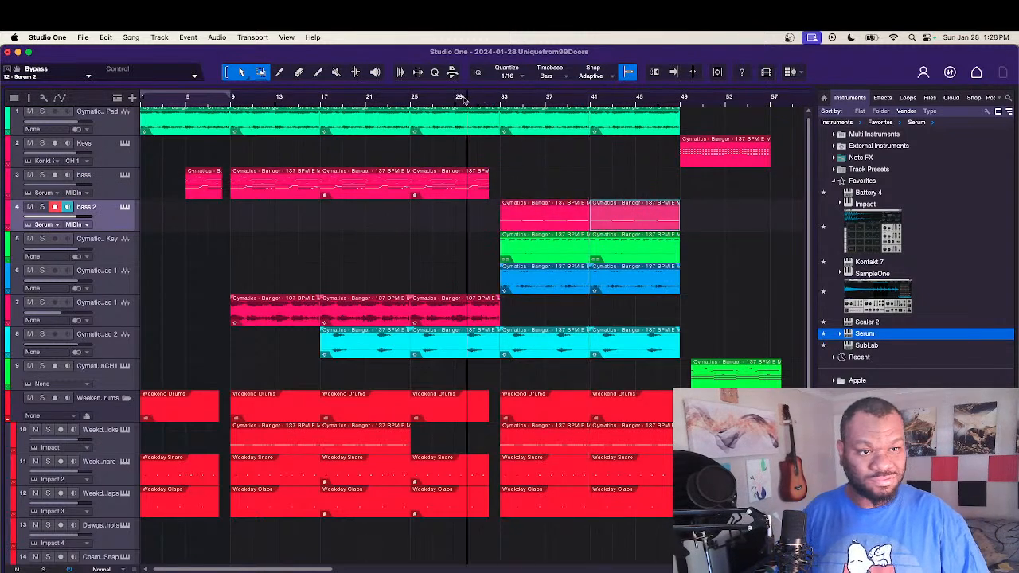
key(f)
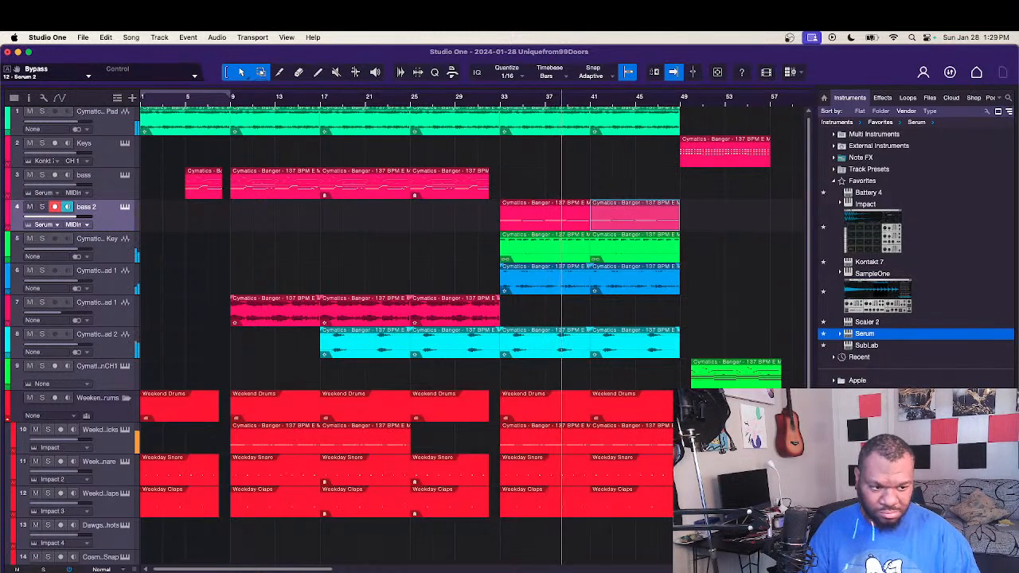
scroll(398, 334, down, 3)
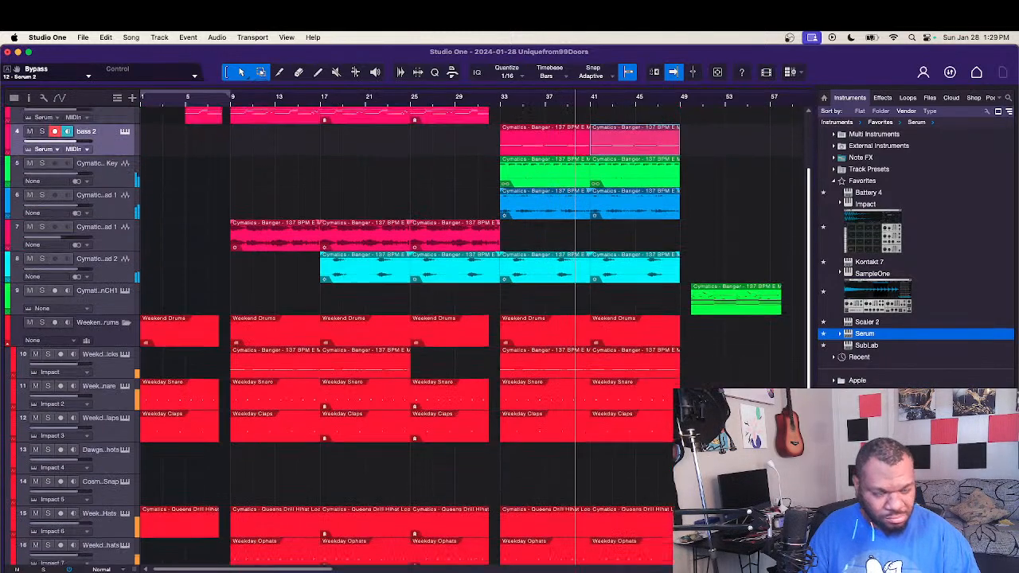
scroll(398, 335, down, 4)
scroll(398, 335, up, 6)
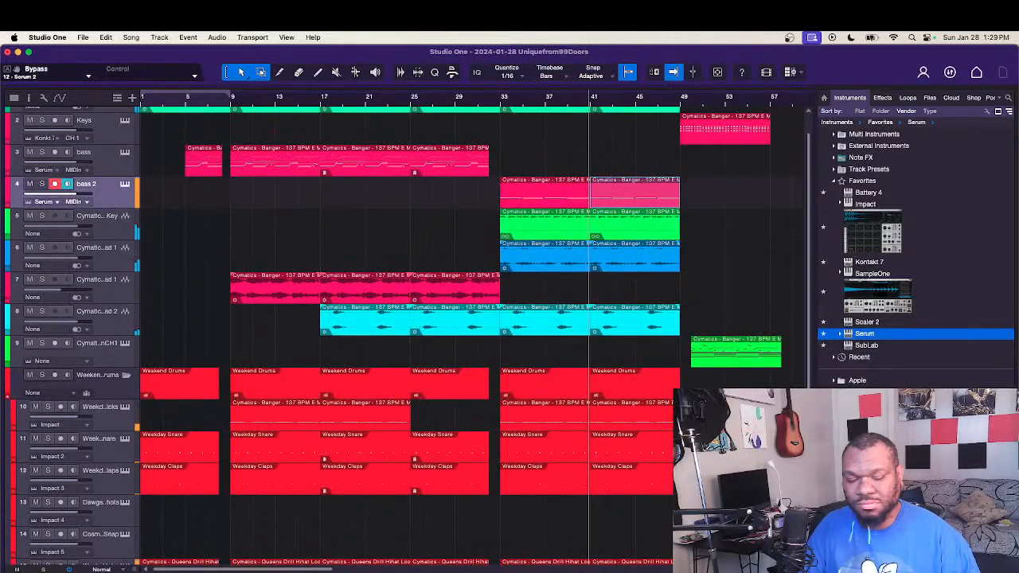
key(F3)
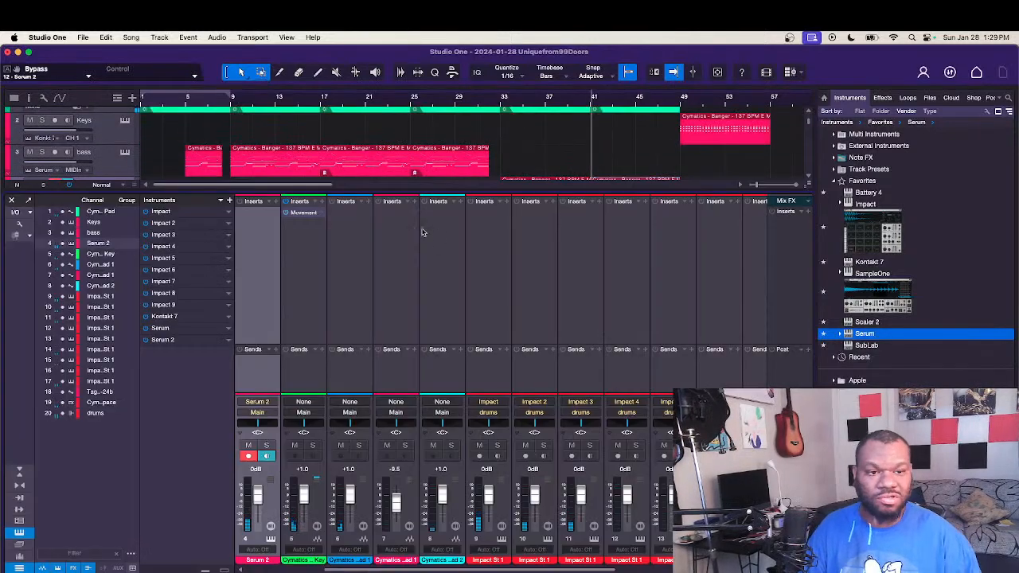
key(F3)
key(F2)
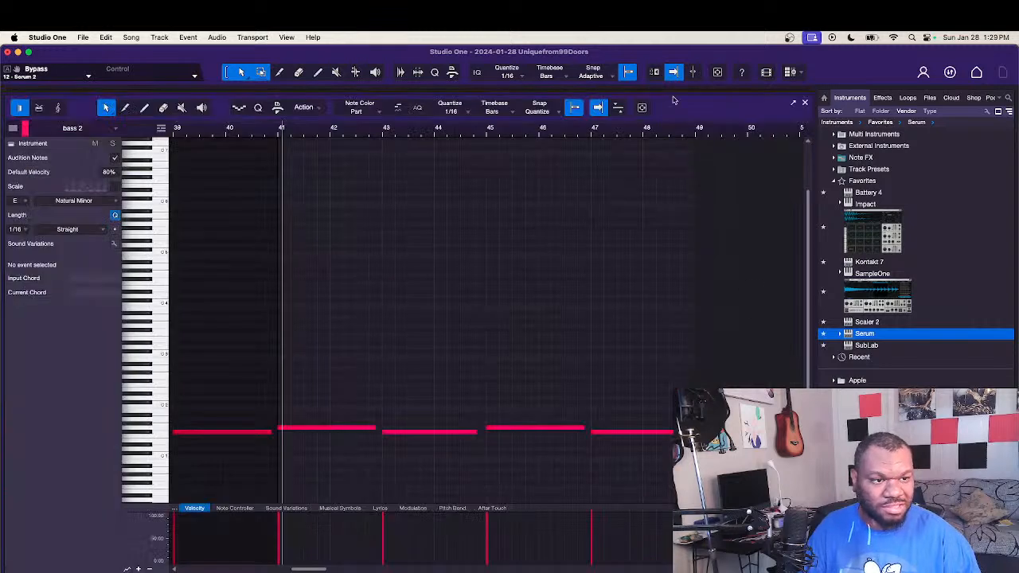
drag(675, 91, 672, 33)
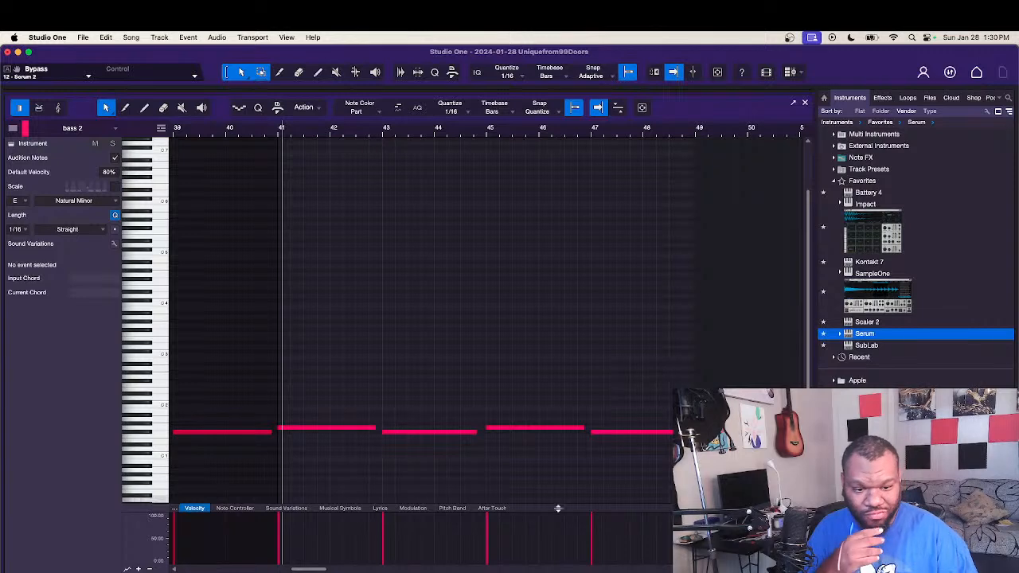
drag(555, 505, 530, 429)
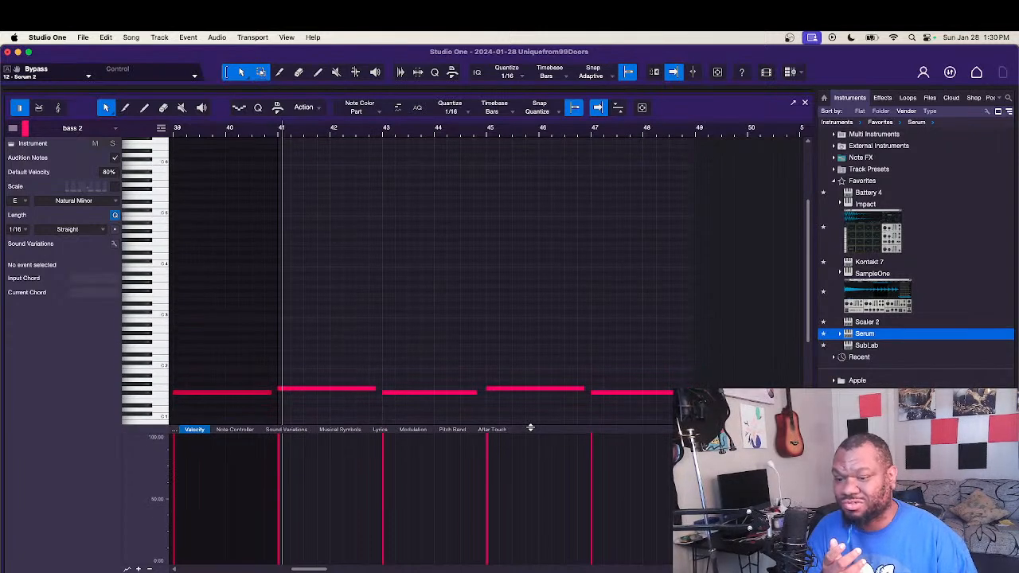
key(F2)
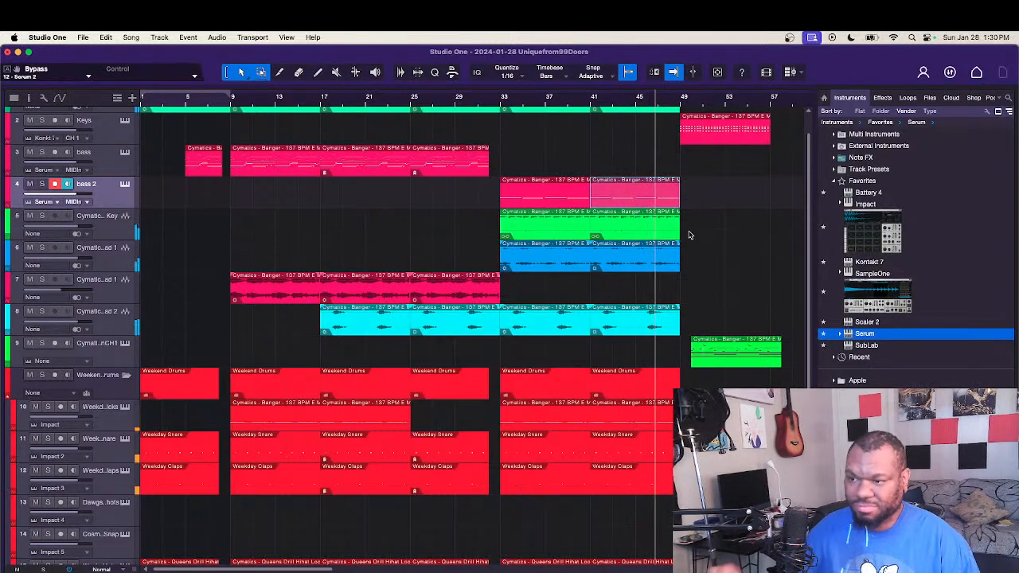
Step: Copy the Weekday Snare and Weekday Claps events from bar 41 to bar 49, with the snare copy's start trimmed to bar 50
scroll(637, 241, right, 3)
scroll(637, 240, up, 1)
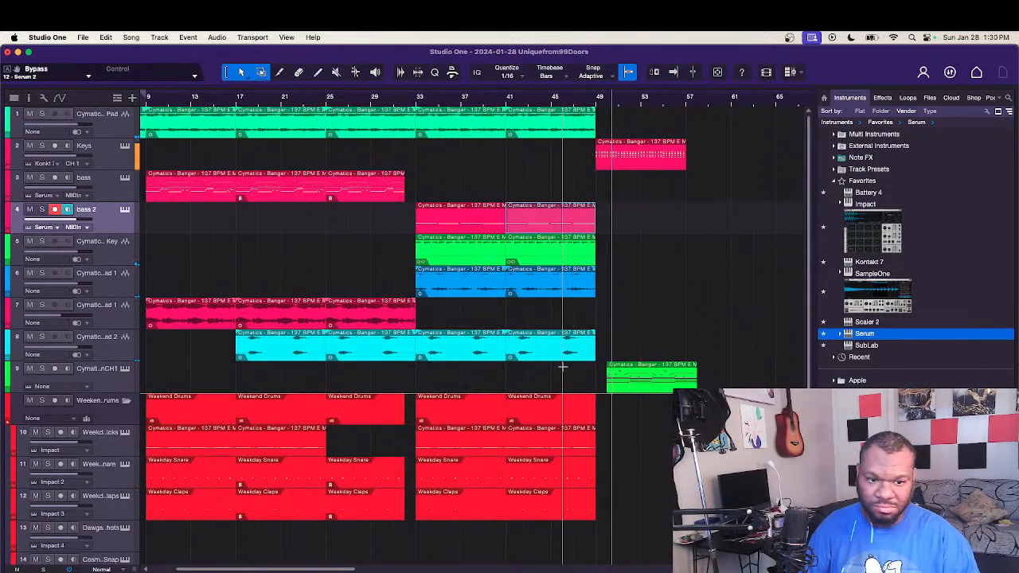
key(space)
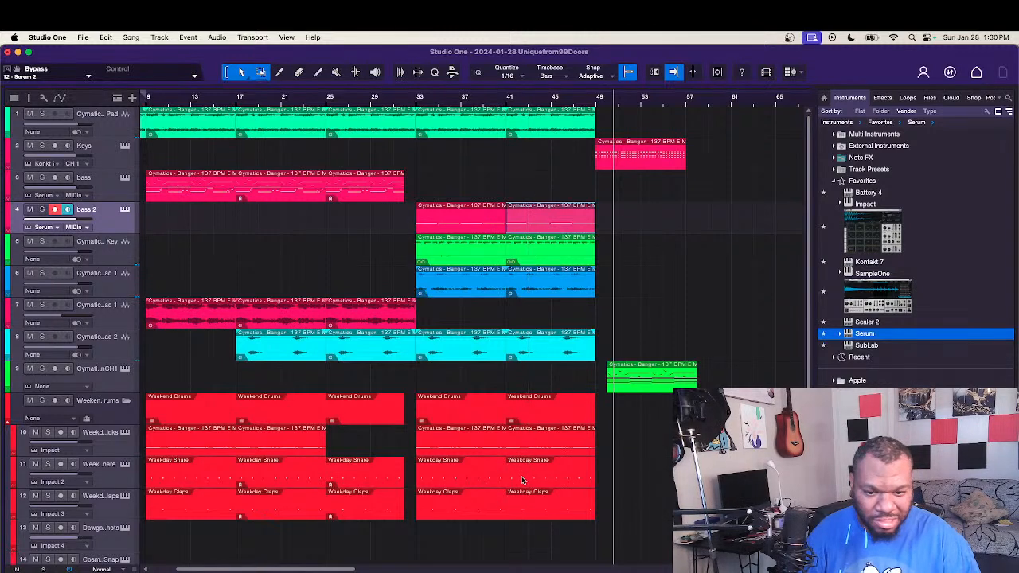
click(521, 481)
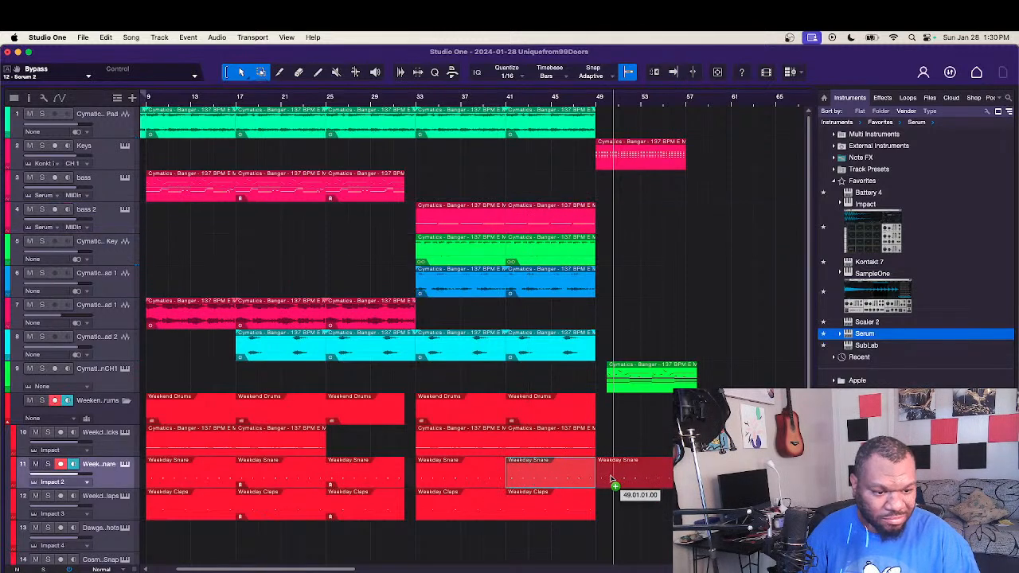
drag(613, 481, 611, 480)
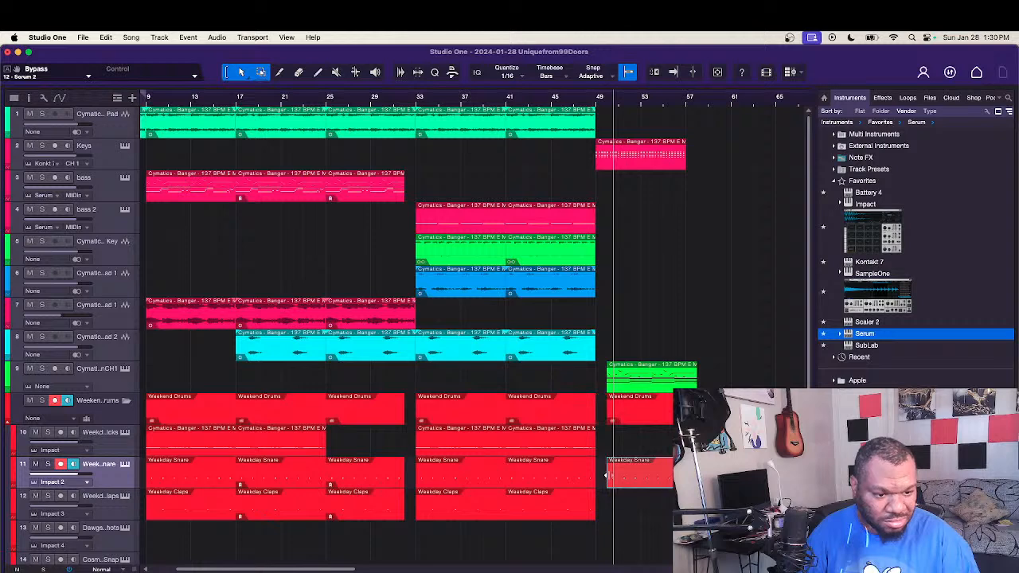
scroll(604, 513, up, 5)
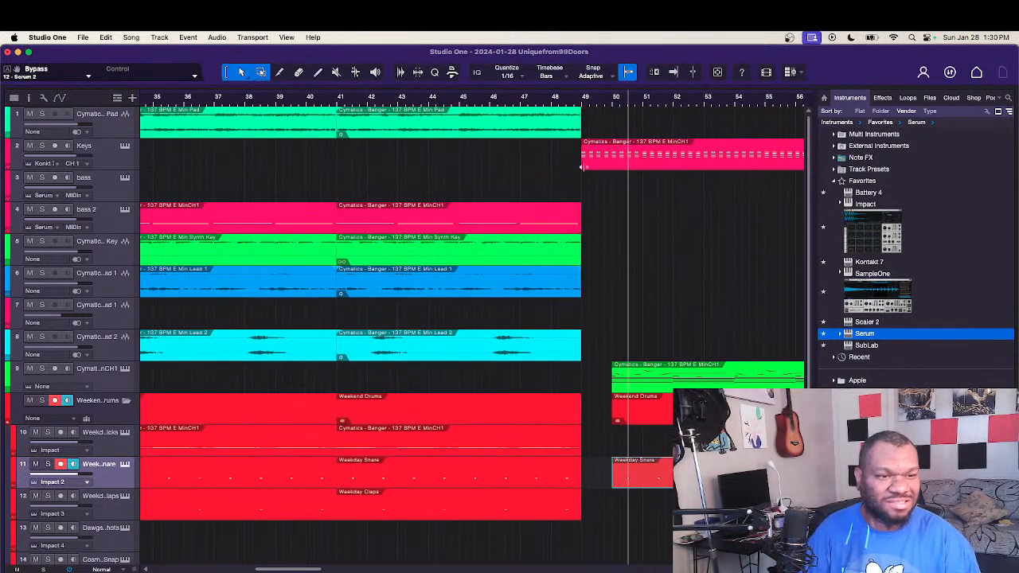
key(space)
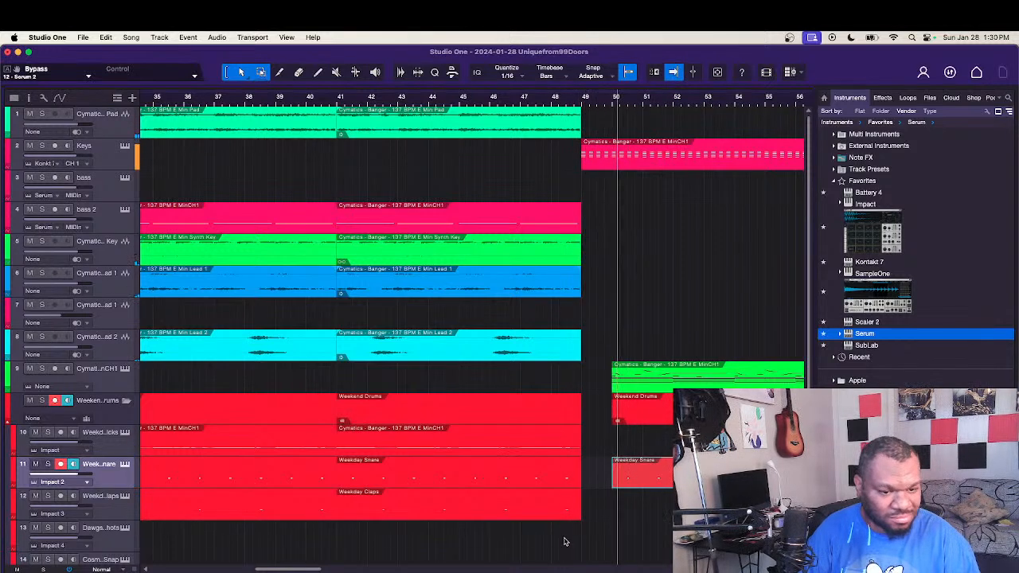
drag(371, 513, 618, 503)
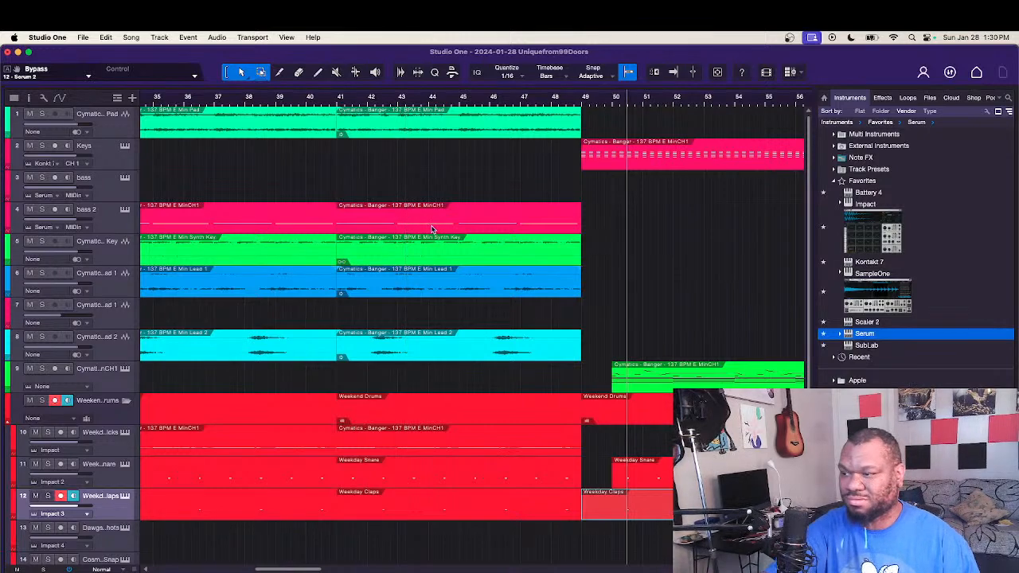
Step: Copy the bass event from bar 25 to bar 49, and extend its end to bar 57
scroll(431, 228, down, 5)
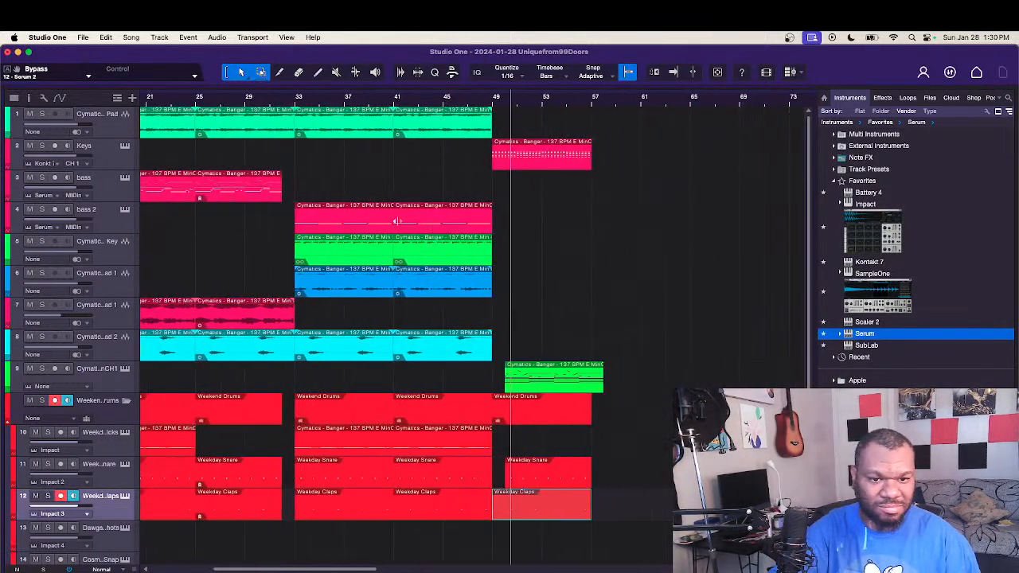
click(219, 196)
drag(219, 197, 514, 195)
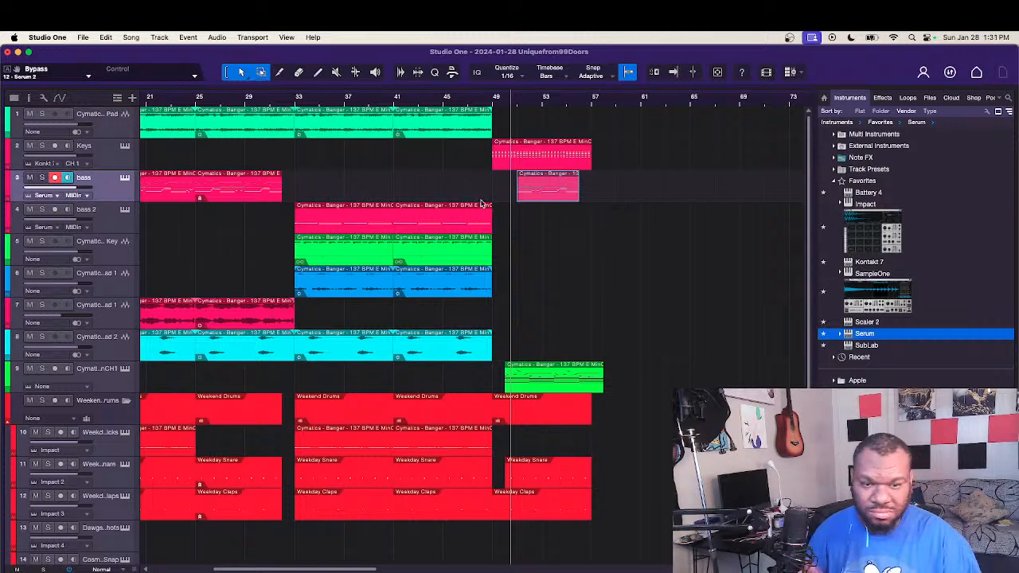
scroll(481, 204, up, 5)
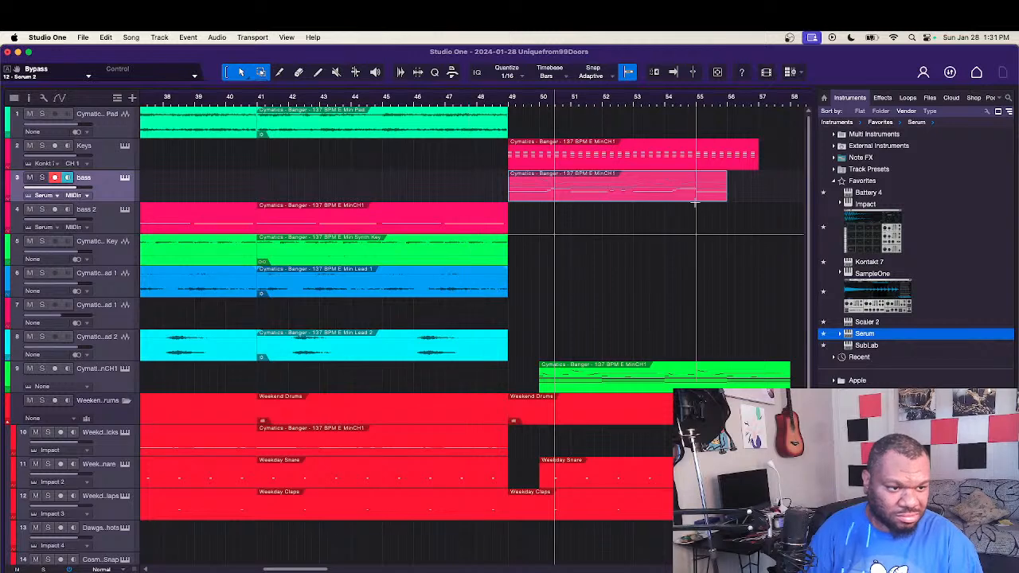
drag(725, 192, 752, 199)
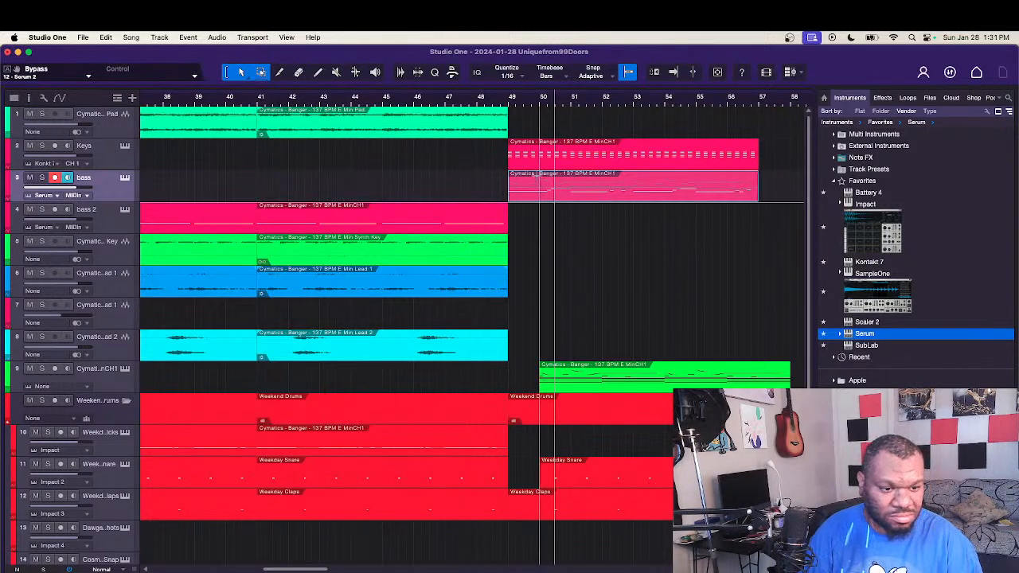
Step: Play the transition from just before bar 50, and trim the copied bass event's start to bar 51
click(535, 102)
key(space)
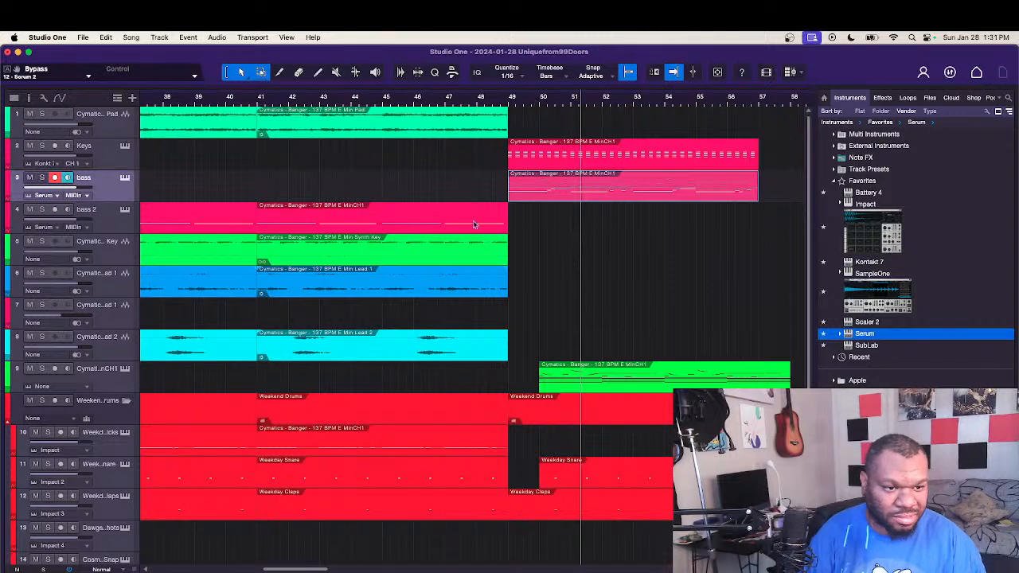
drag(504, 195, 570, 201)
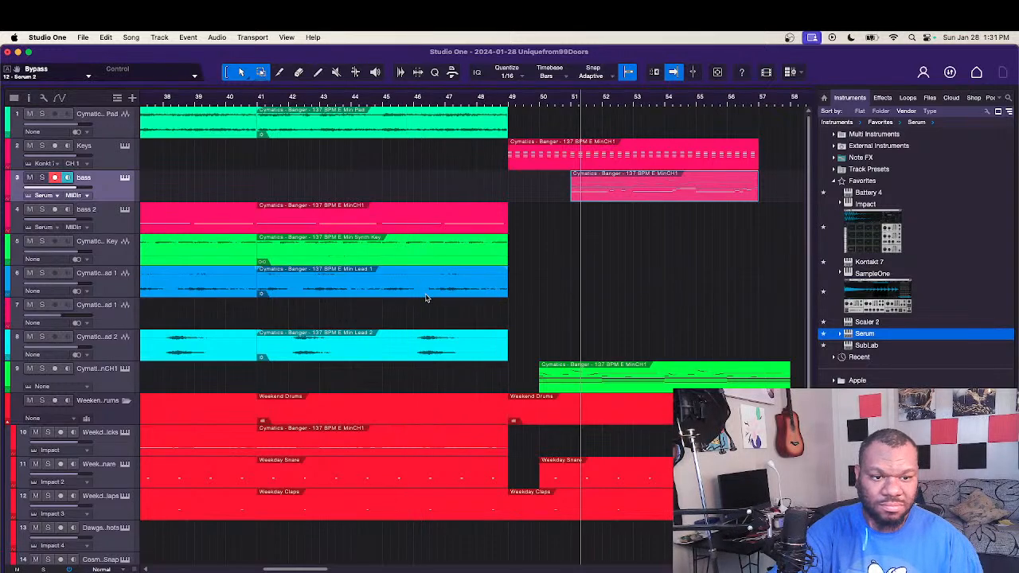
Step: Copy the full eight-bar bass event from bar 17 to bar 57
scroll(426, 298, down, 5)
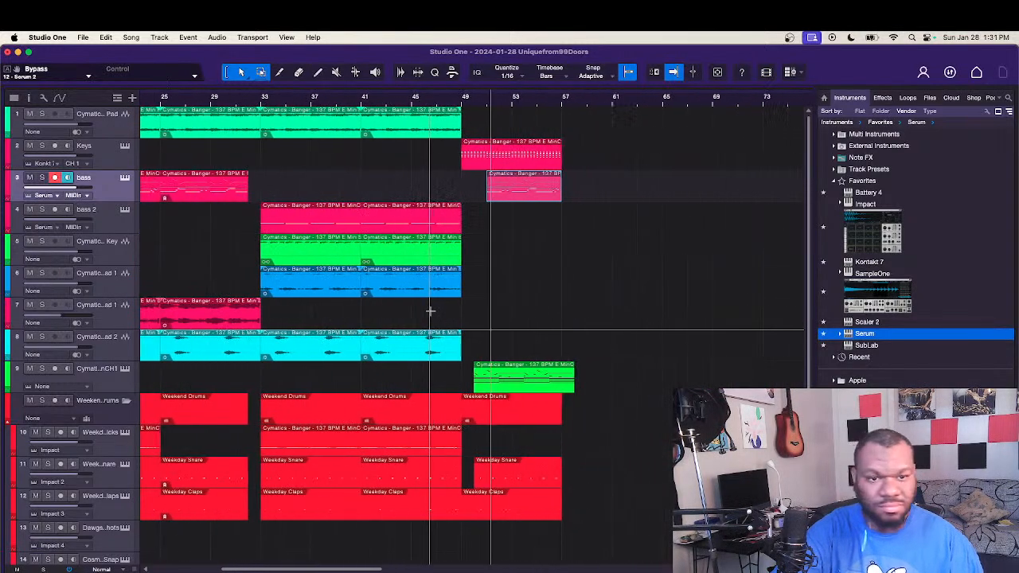
scroll(430, 311, left, 5)
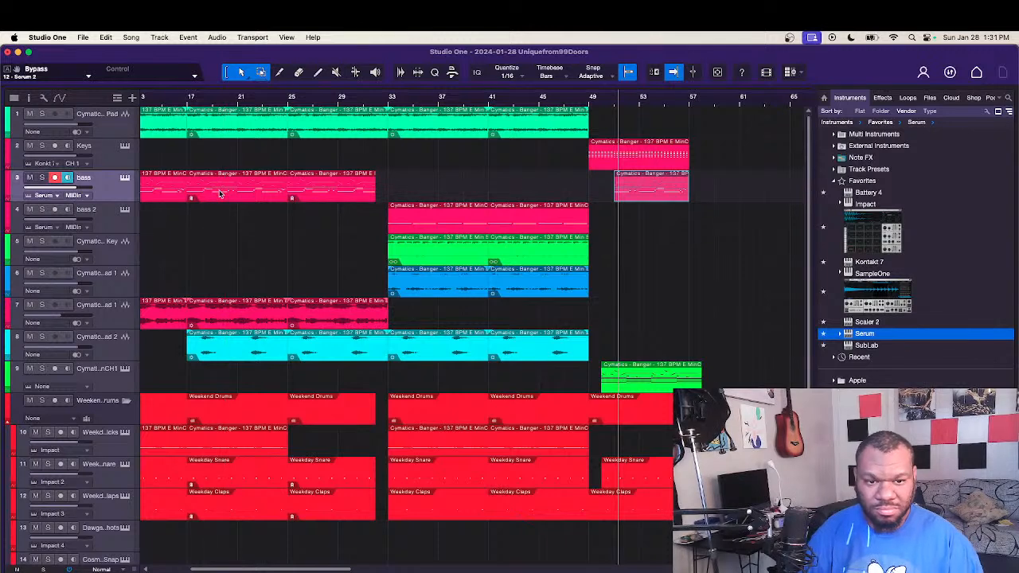
drag(221, 193, 724, 202)
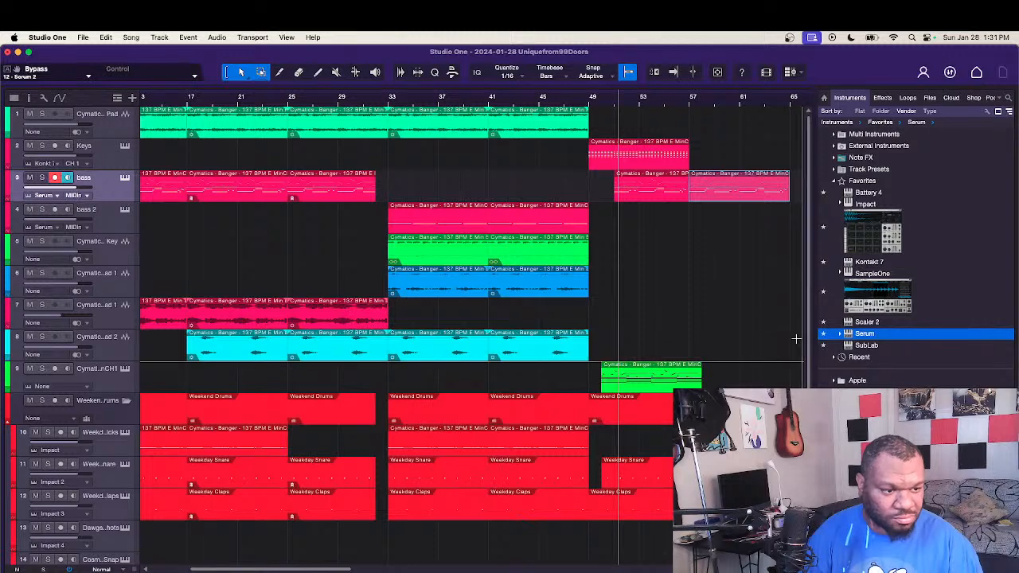
Step: Copy the hi-hat, open-hat and perc events from bar 41 into the new section, with their starts at bar 51
scroll(799, 337, down, 5)
scroll(598, 403, down, 2)
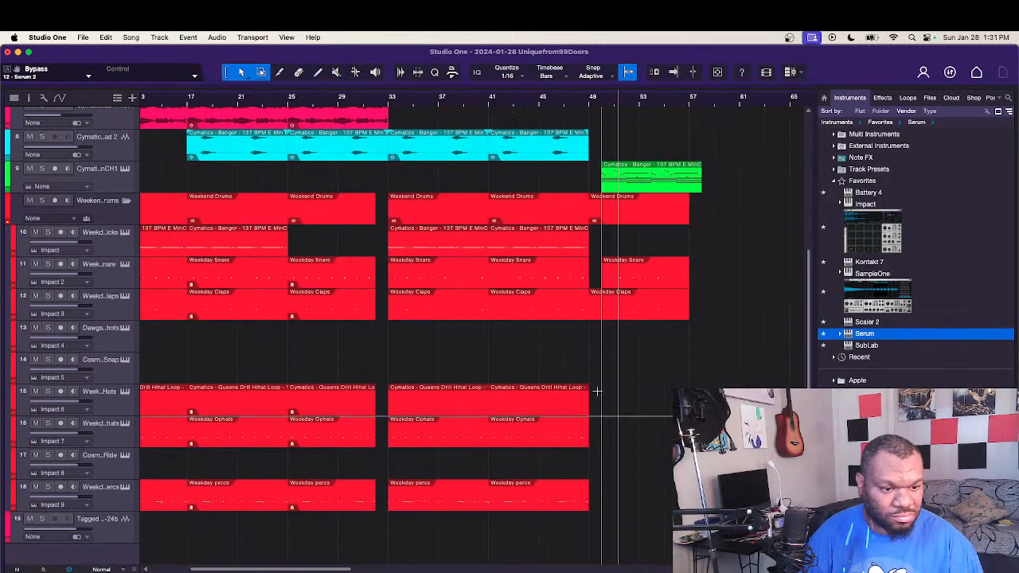
drag(598, 385, 521, 510)
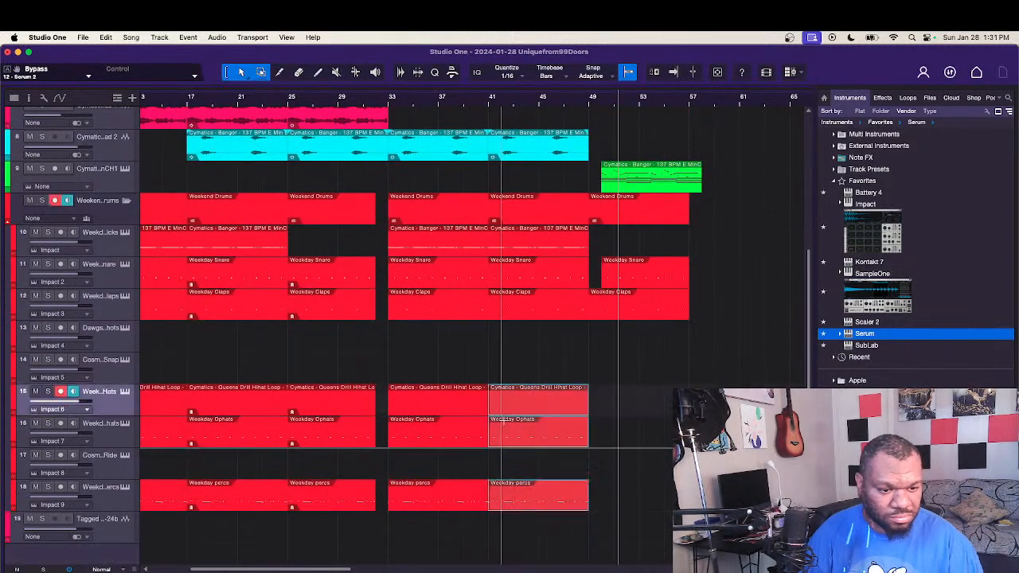
alt+drag(509, 410, 622, 402)
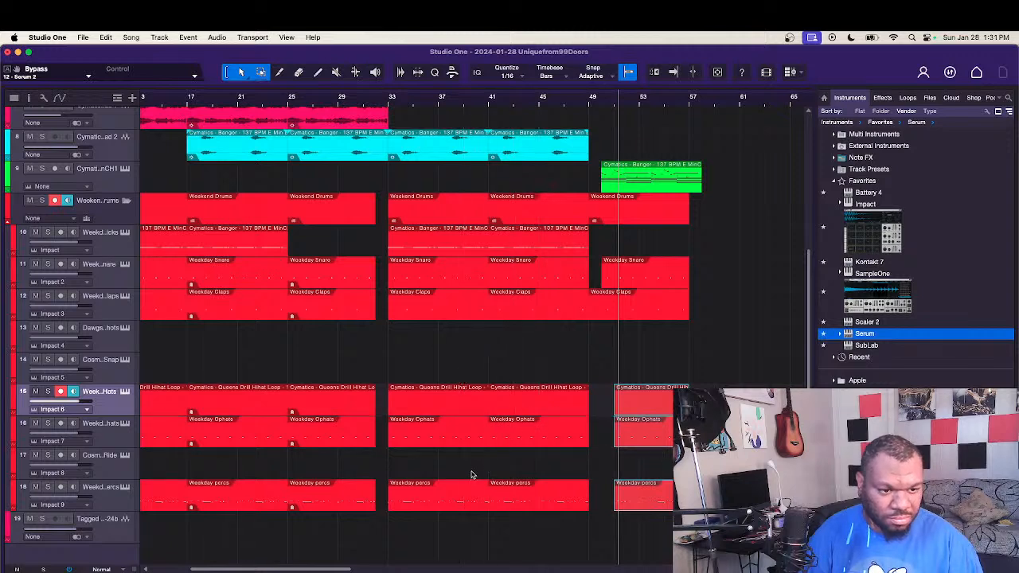
Step: Fill bars 57 to 65 with copies of the drum events, and add a six-bar kick event starting at bar 51
drag(513, 530, 610, 239)
click(699, 250)
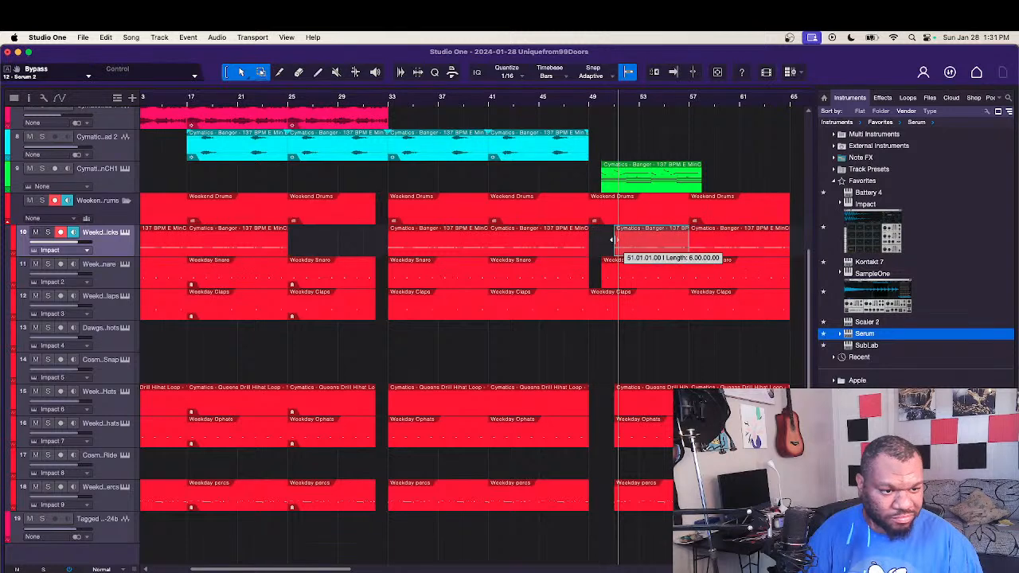
Step: Play the arrangement from bar 41 to hear the transition into the new section at bar 49
click(565, 105)
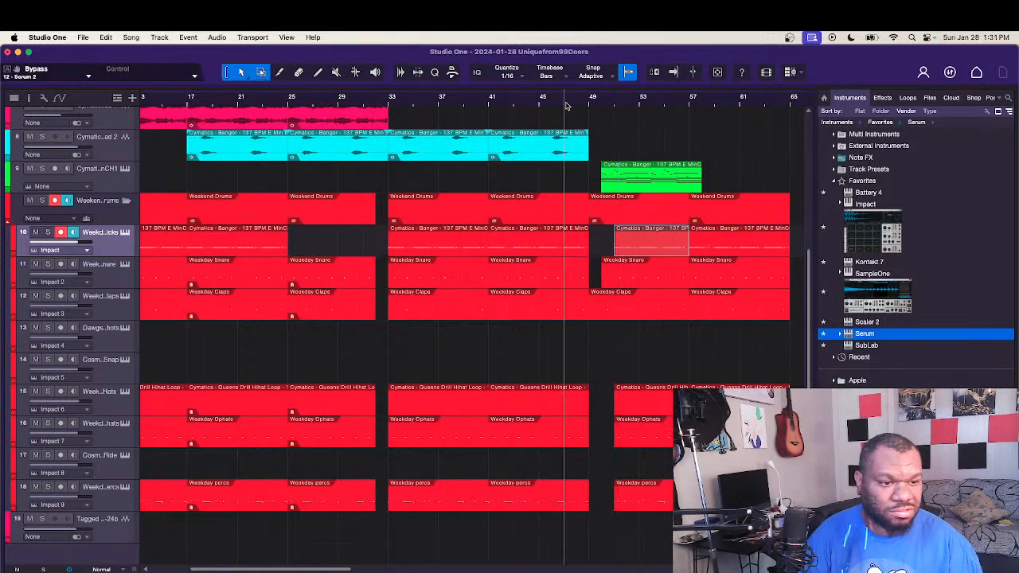
click(490, 106)
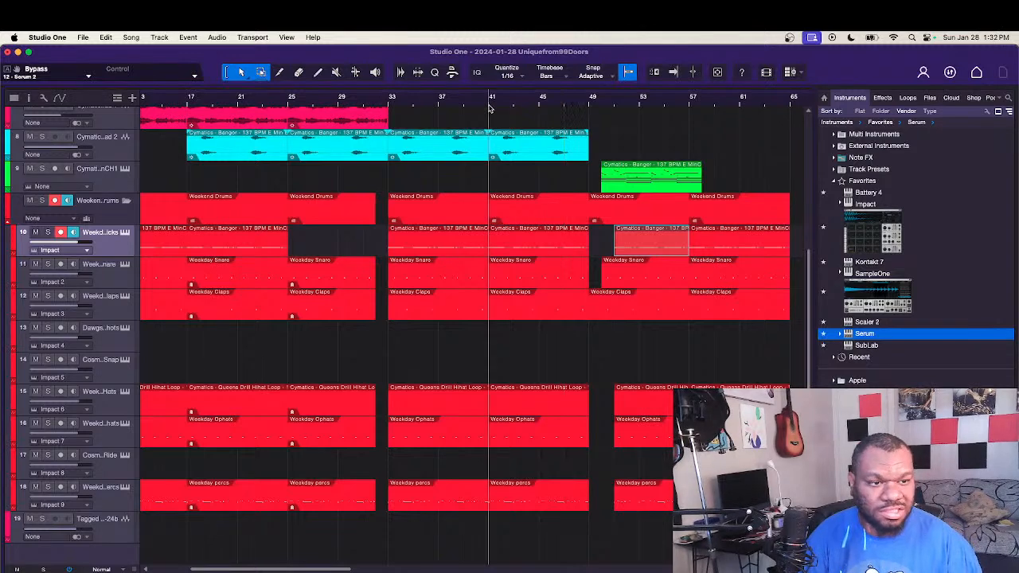
scroll(606, 169, up, 3)
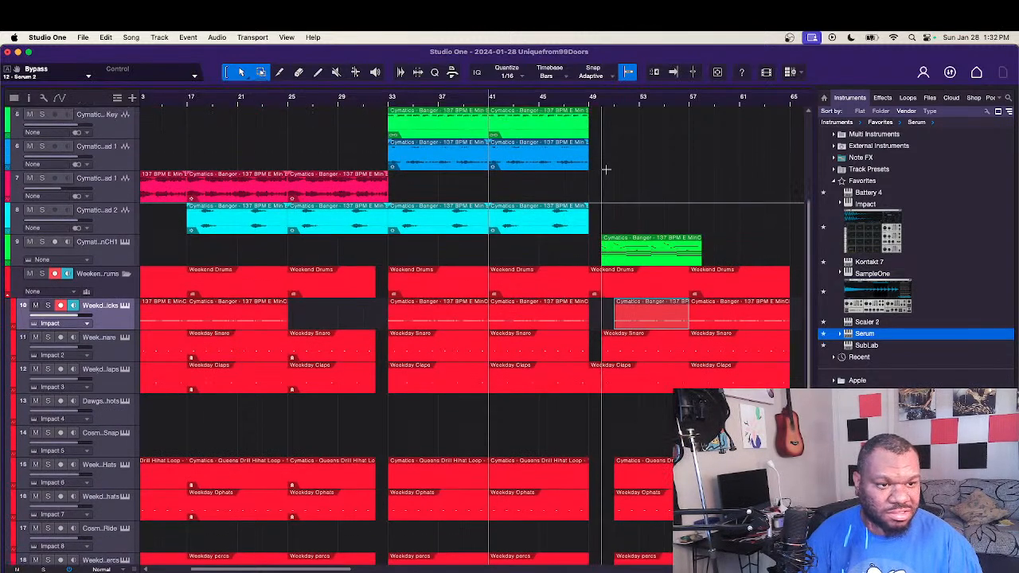
scroll(606, 170, up, 5)
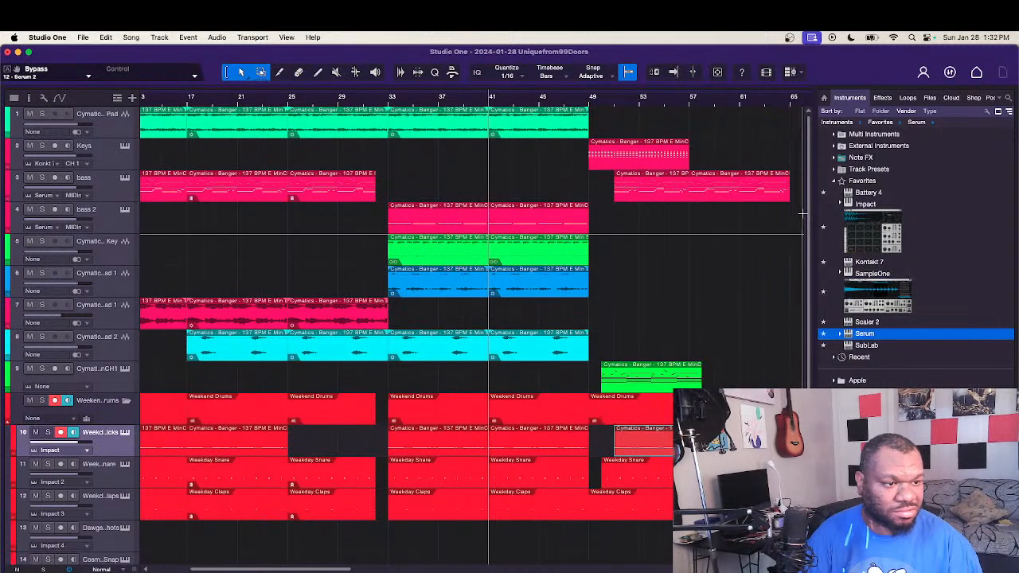
key(space)
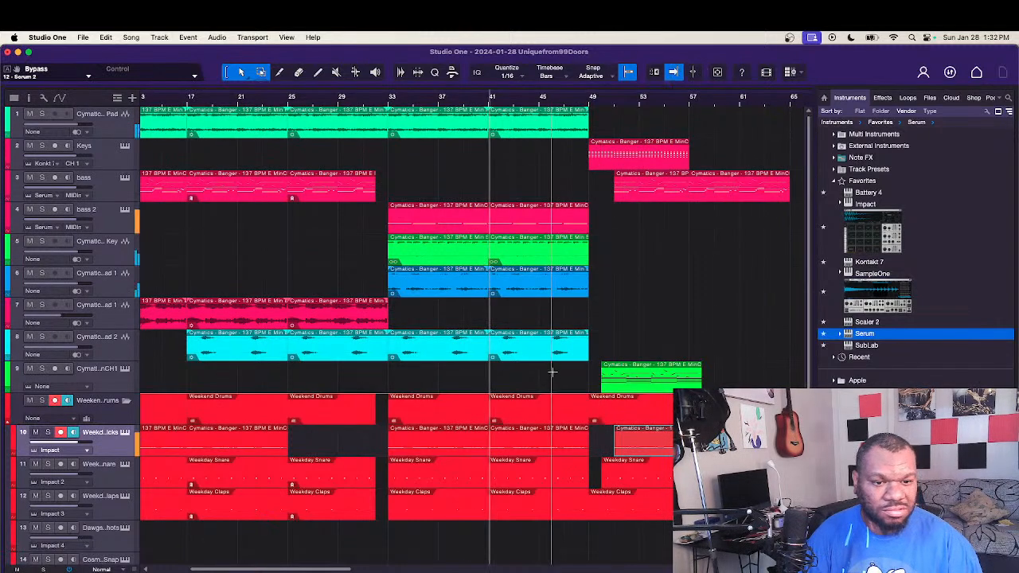
Step: Copy the track 7 lead event and the pad event into the new section, trimming both to run from bar 51 to 57
drag(334, 325, 602, 315)
click(585, 322)
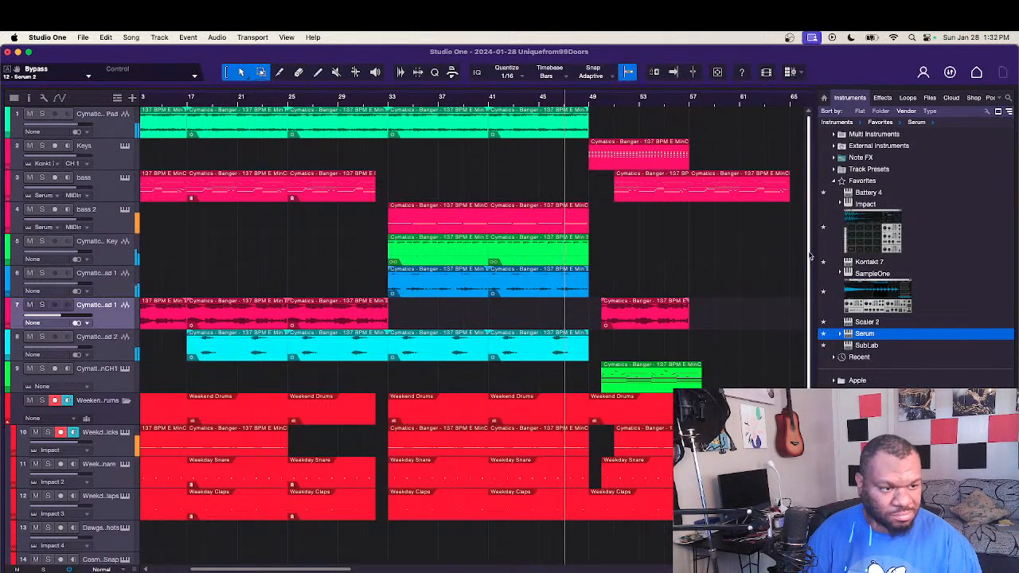
drag(519, 134, 623, 128)
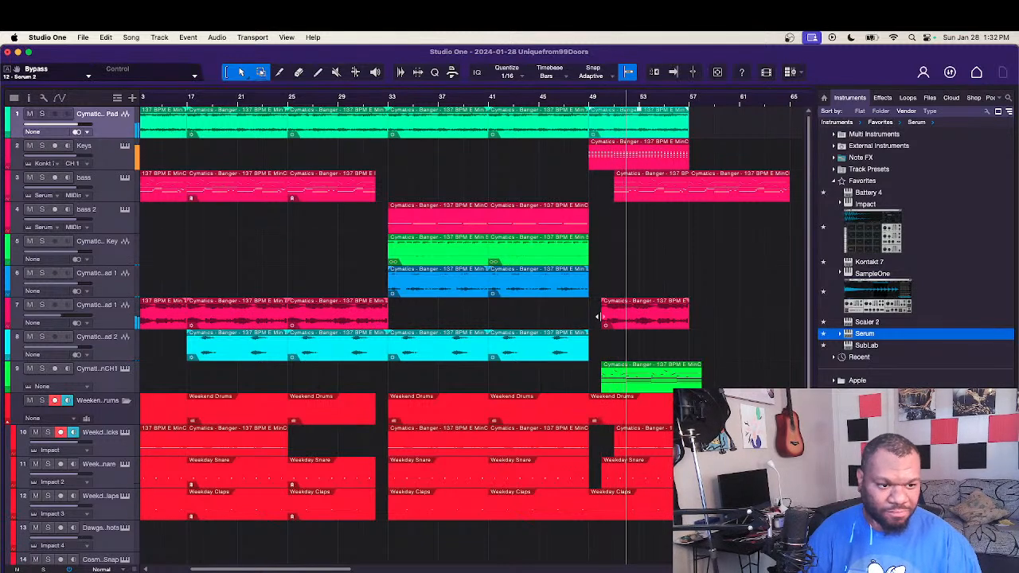
drag(607, 311, 616, 311)
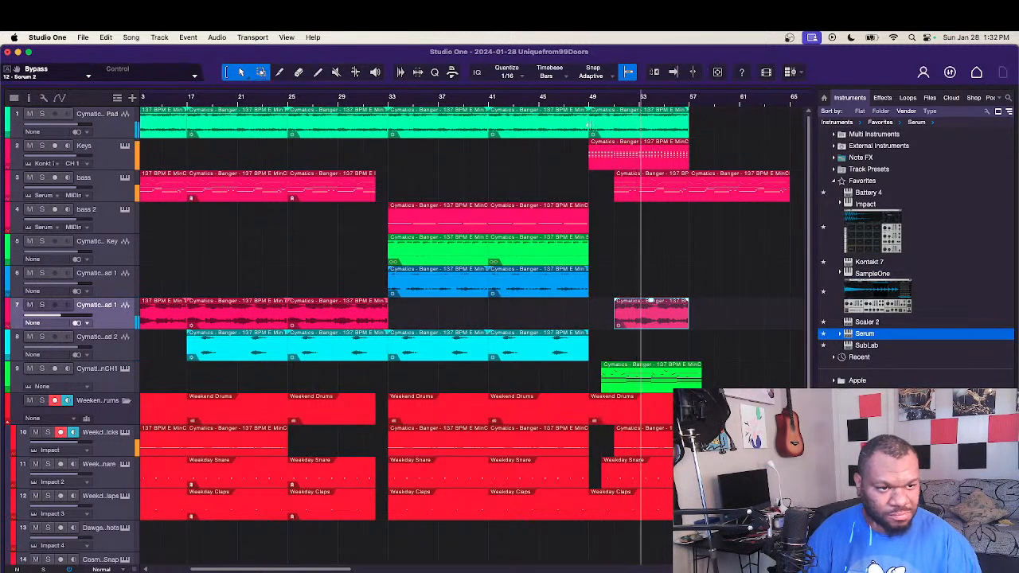
drag(590, 121, 615, 123)
click(563, 100)
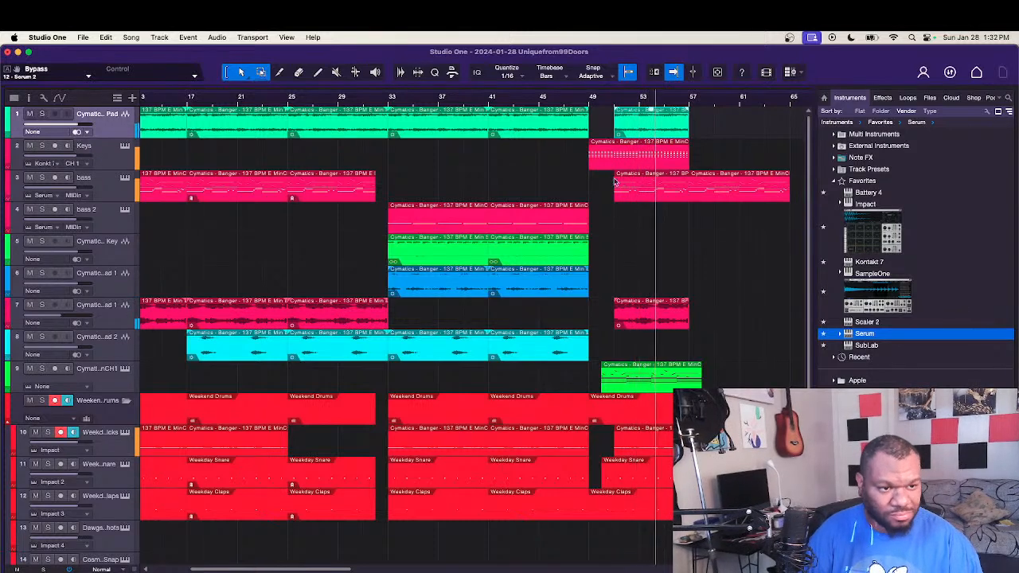
Step: Extend the keys part with copies of its eight-bar event at bars 57 and 65
drag(603, 162, 705, 165)
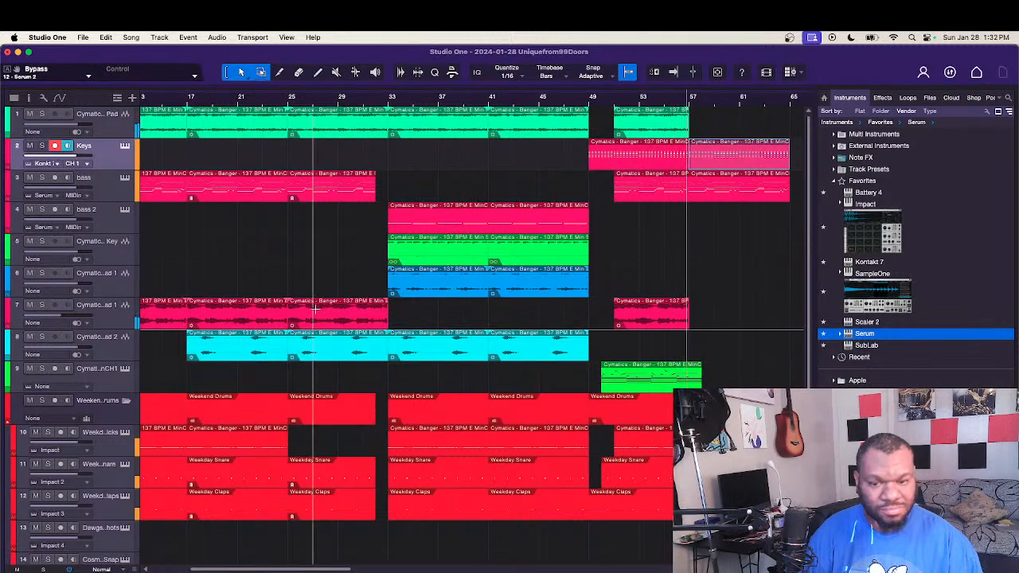
drag(313, 312, 555, 320)
click(555, 320)
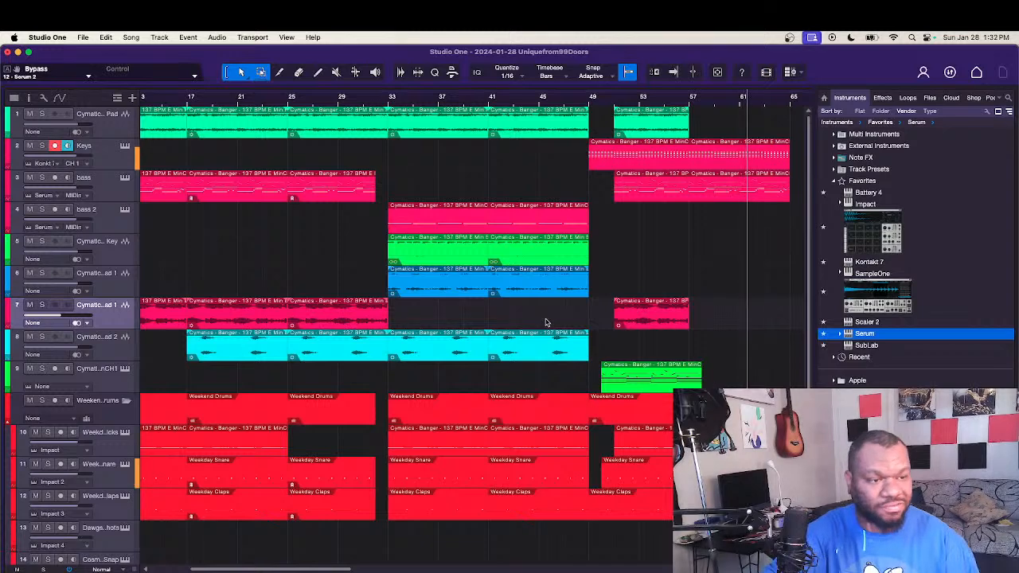
scroll(549, 330, right, 5)
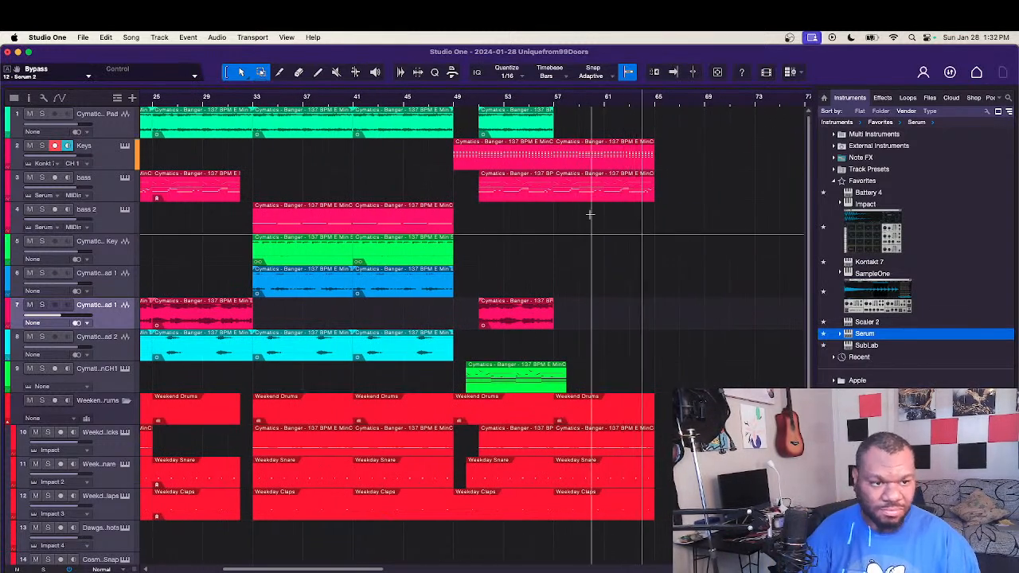
click(581, 165)
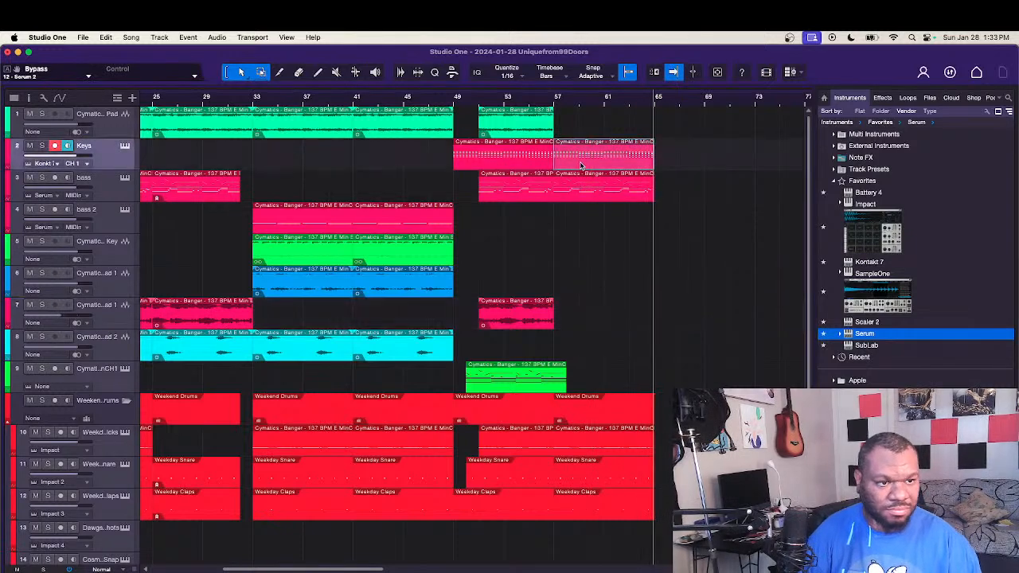
drag(580, 165, 681, 165)
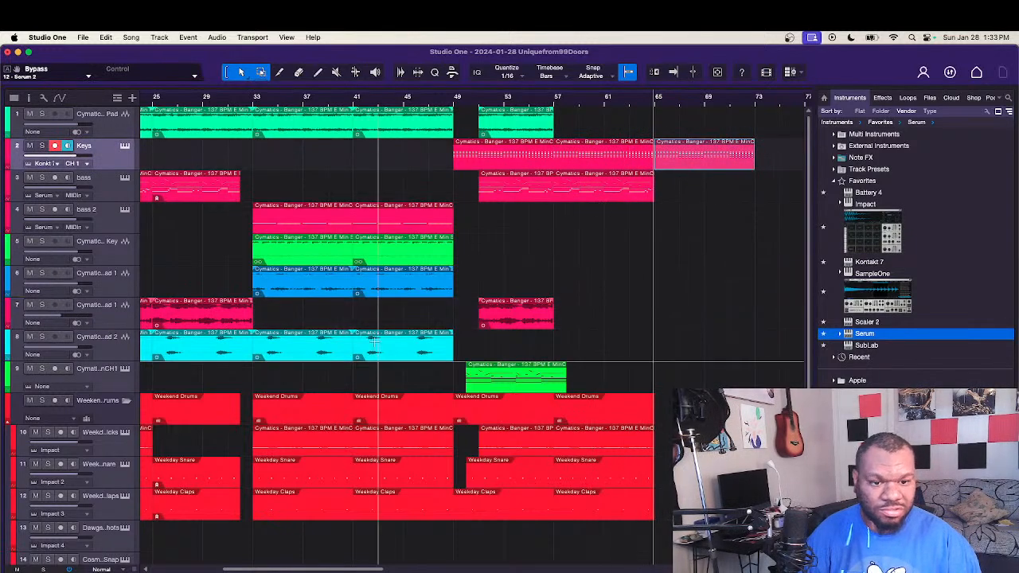
Step: Copy the eight-bar lead, pad and drum events to bar 65 and play the arrangement from bar 57
drag(207, 324, 687, 318)
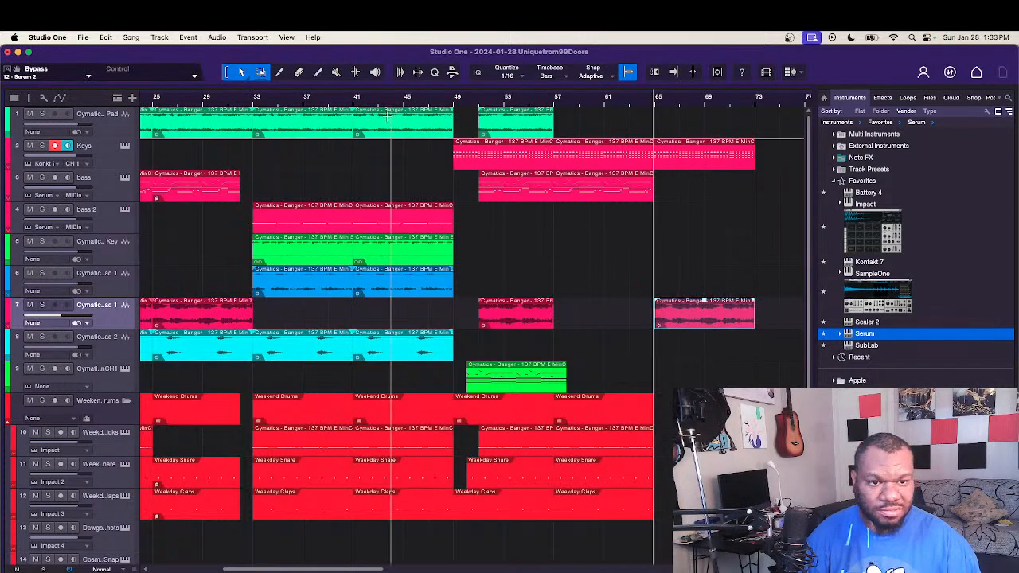
drag(386, 119, 684, 124)
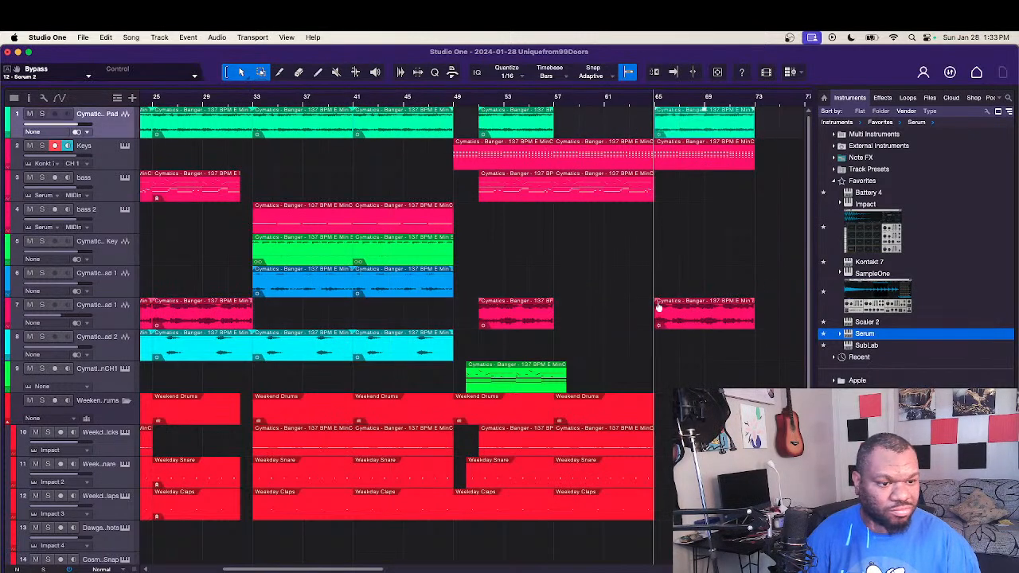
scroll(811, 229, down, 5)
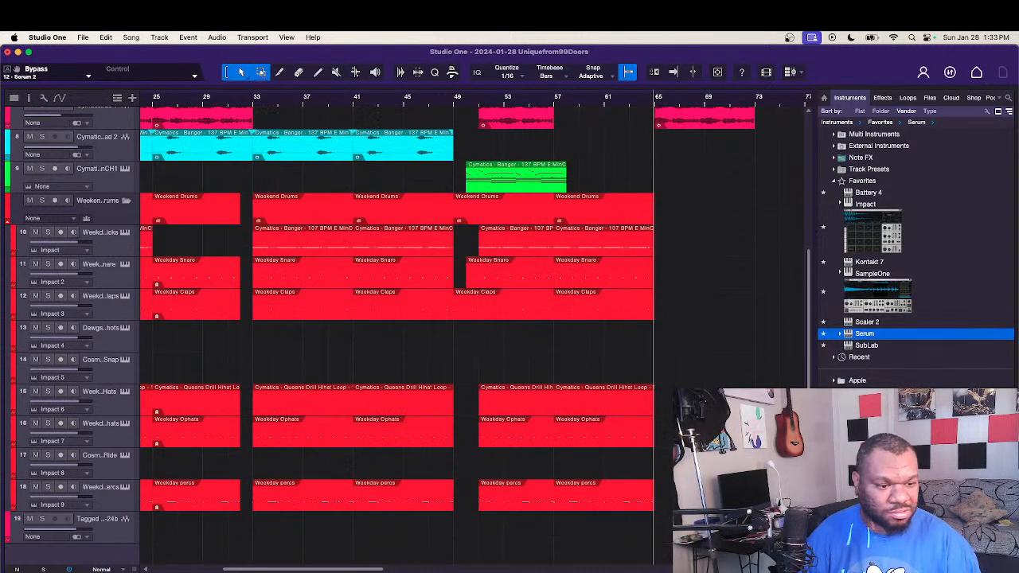
drag(638, 417, 703, 250)
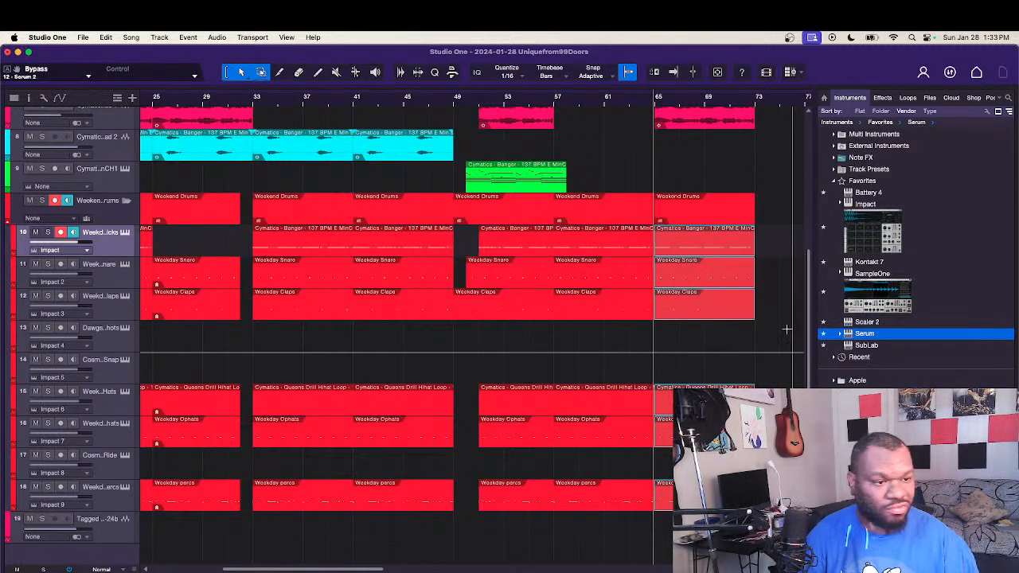
drag(811, 319, 812, 82)
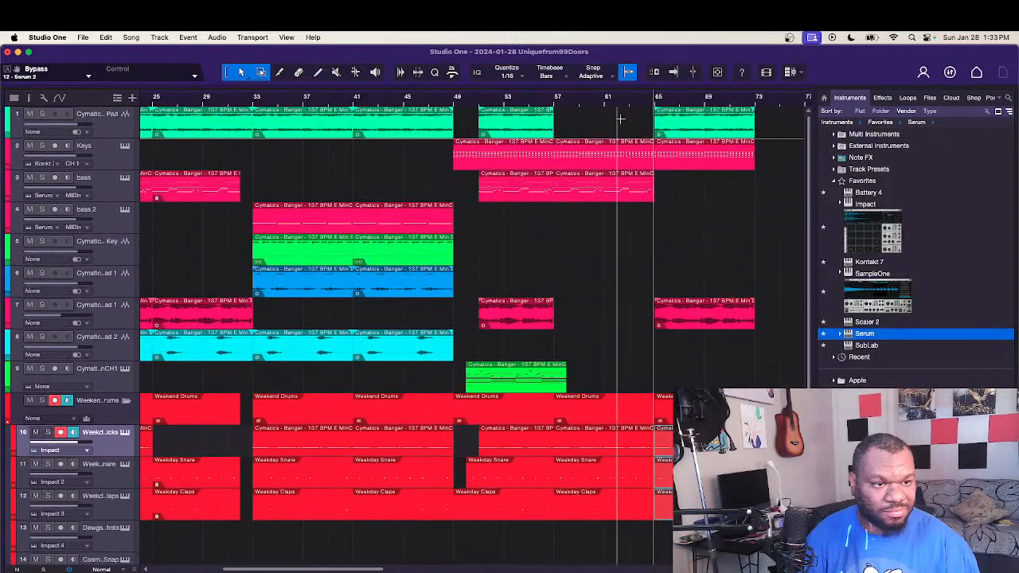
click(555, 104)
key(space)
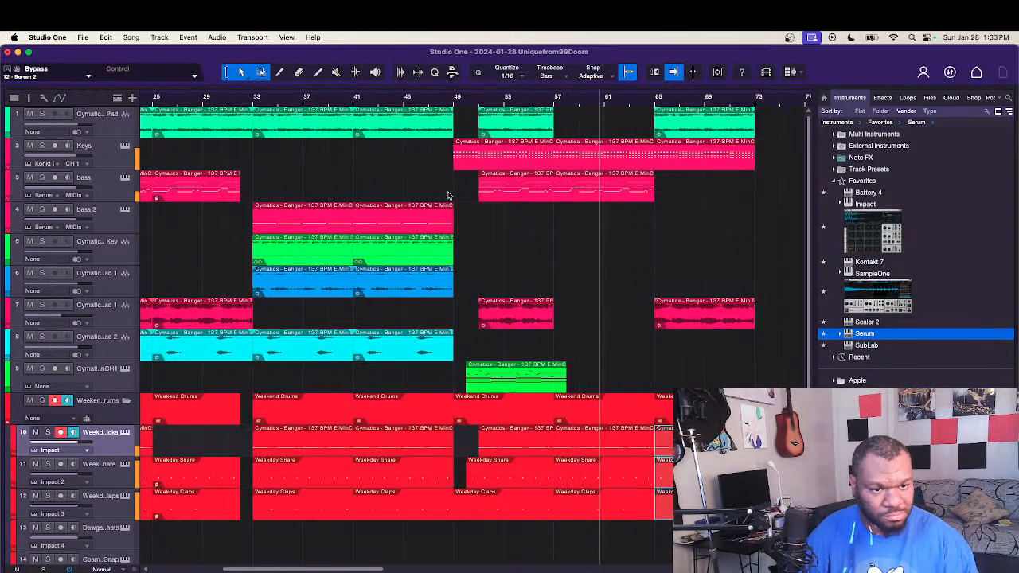
Step: Copy all melodic, bass and drum events of bars 33 to 49 to bar 73
scroll(787, 249, down, 4)
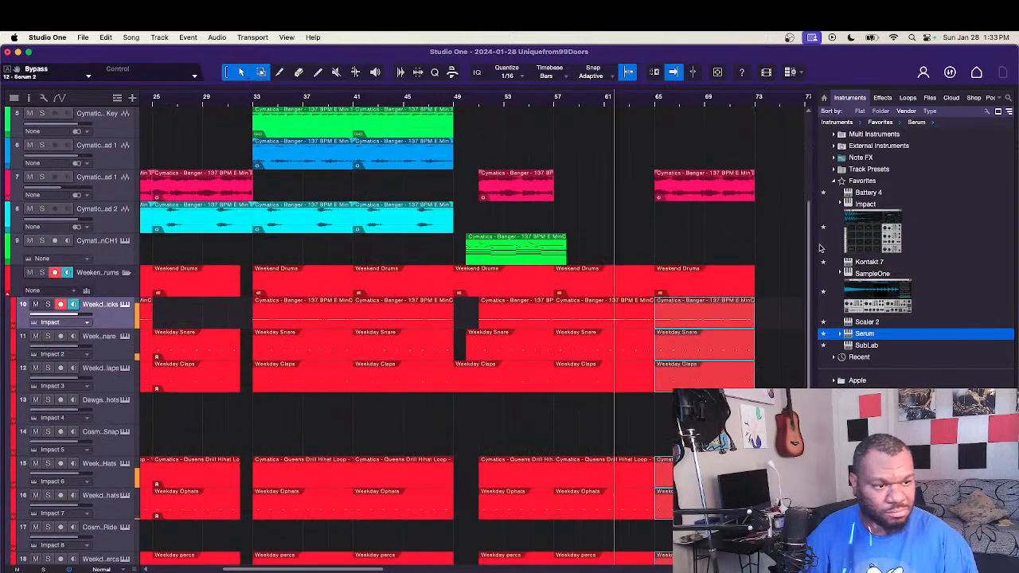
scroll(278, 545, down, 2)
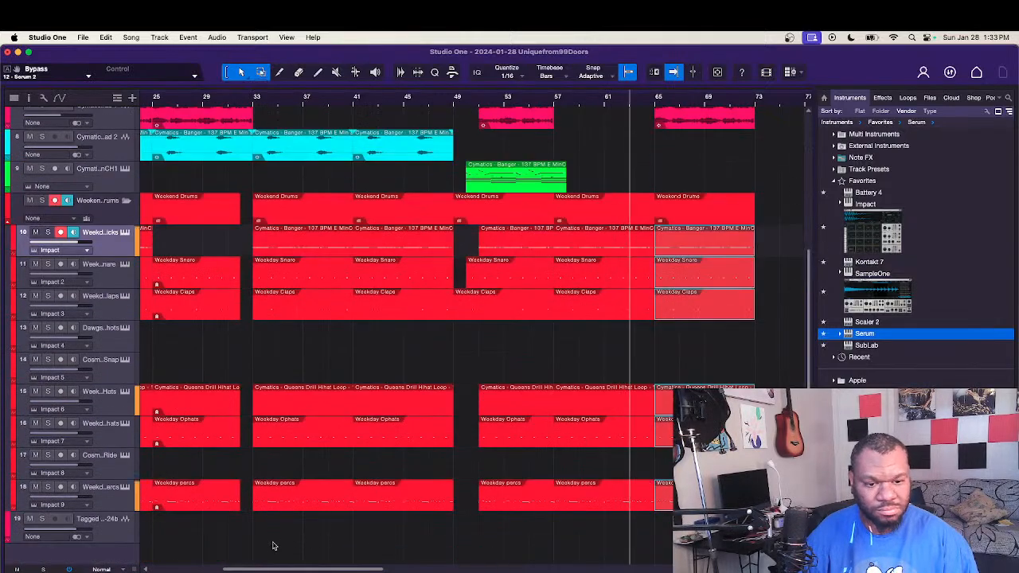
drag(277, 545, 434, 35)
drag(288, 127, 792, 134)
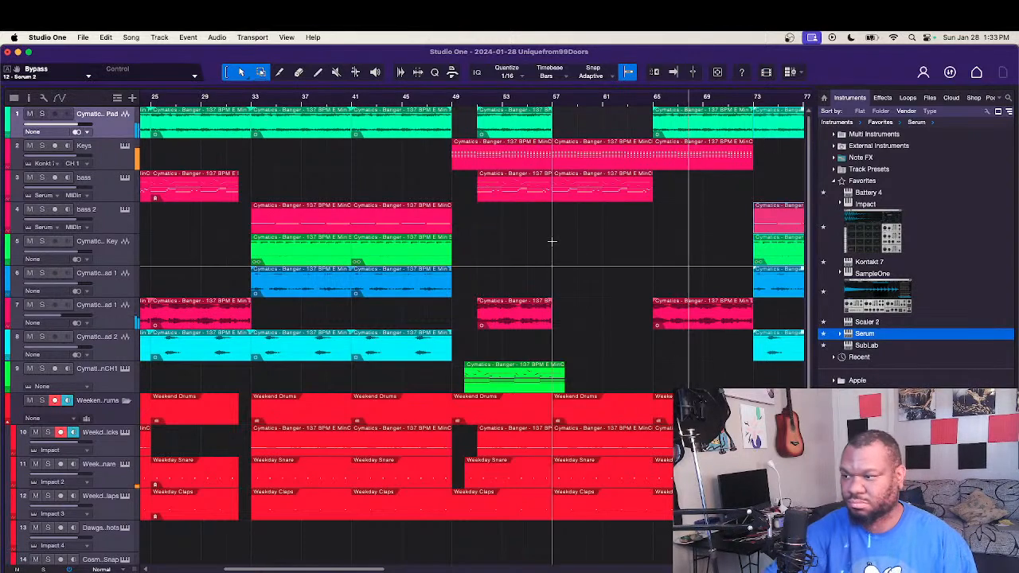
scroll(551, 240, right, 5)
Step: Shorten the drum events that start at bar 65 to end at bar 71, leaving a drum break before bar 73
scroll(550, 240, down, 6)
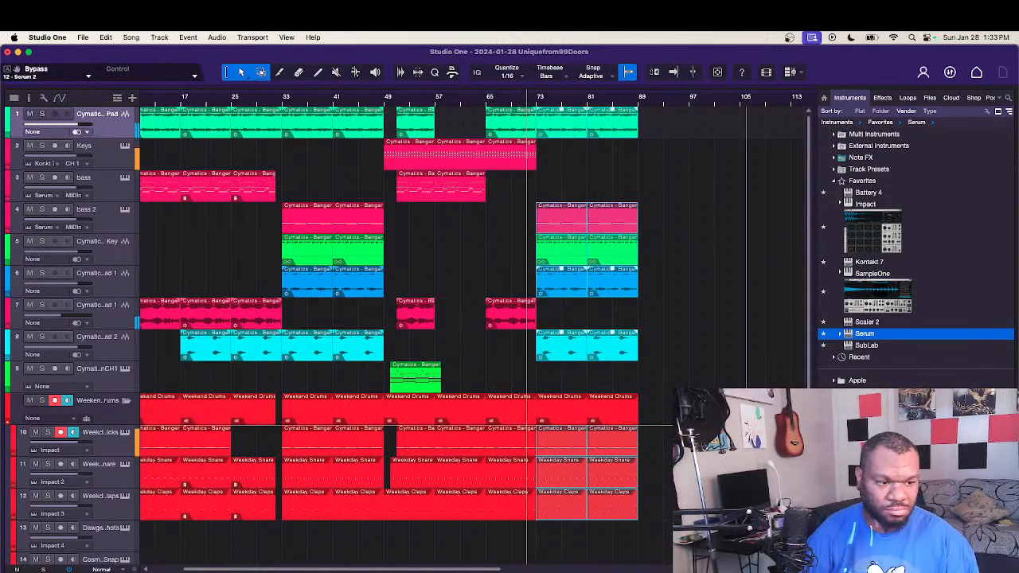
scroll(508, 530, down, 5)
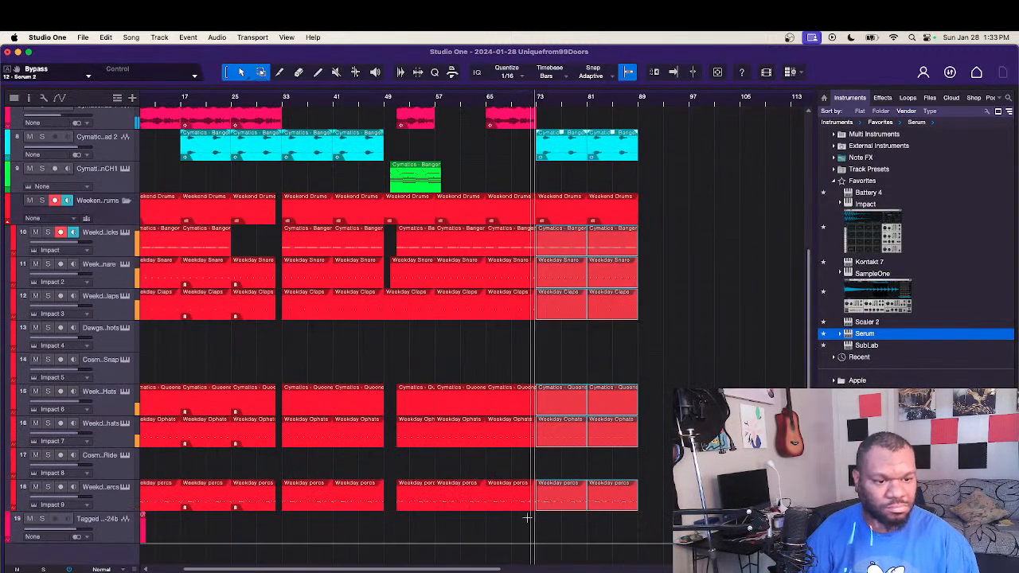
drag(511, 544, 532, 252)
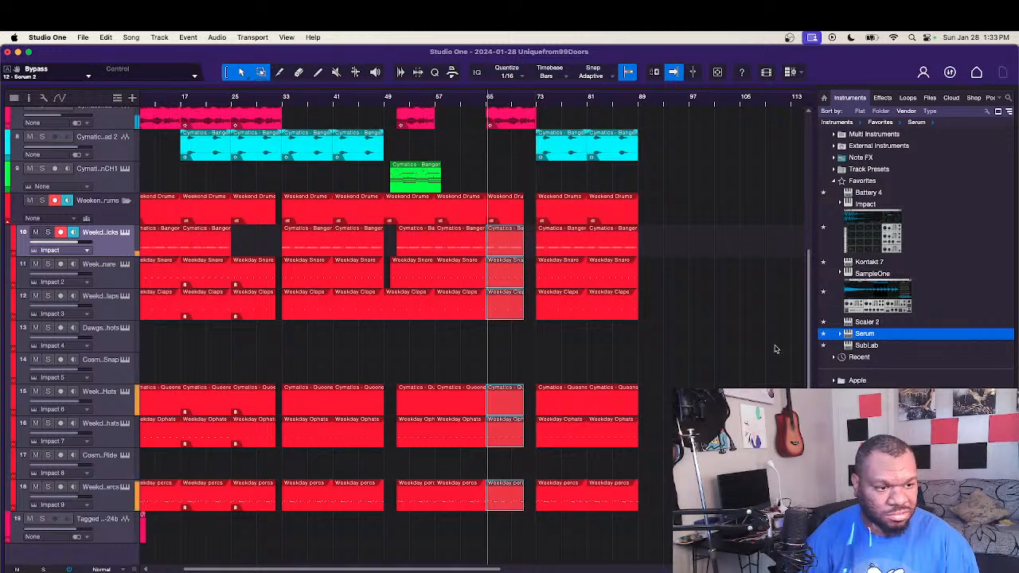
drag(808, 335, 797, 191)
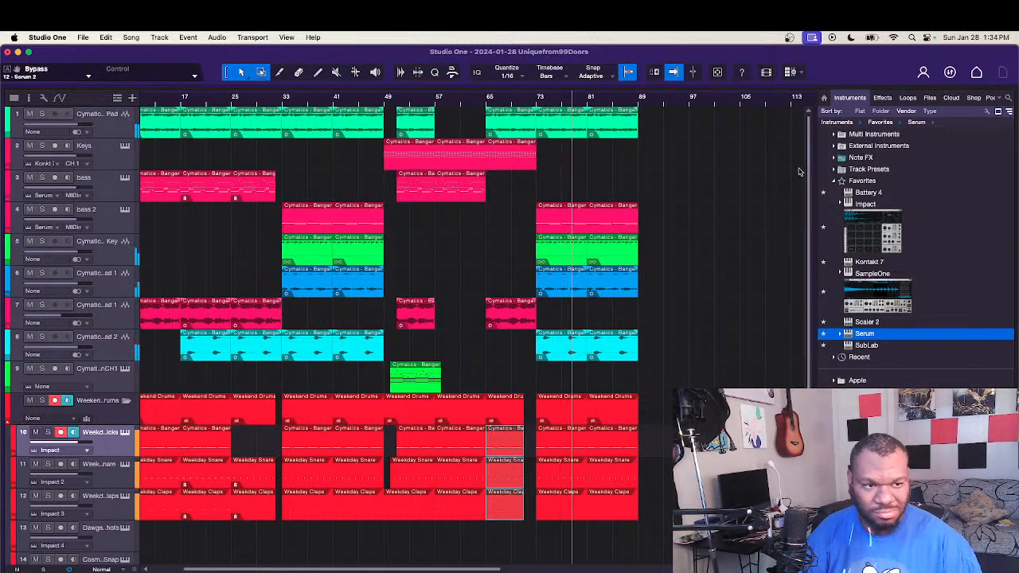
Step: Duplicate all events of bars 73 to 89 directly after themselves at bar 89, and stop playback
drag(662, 136, 555, 565)
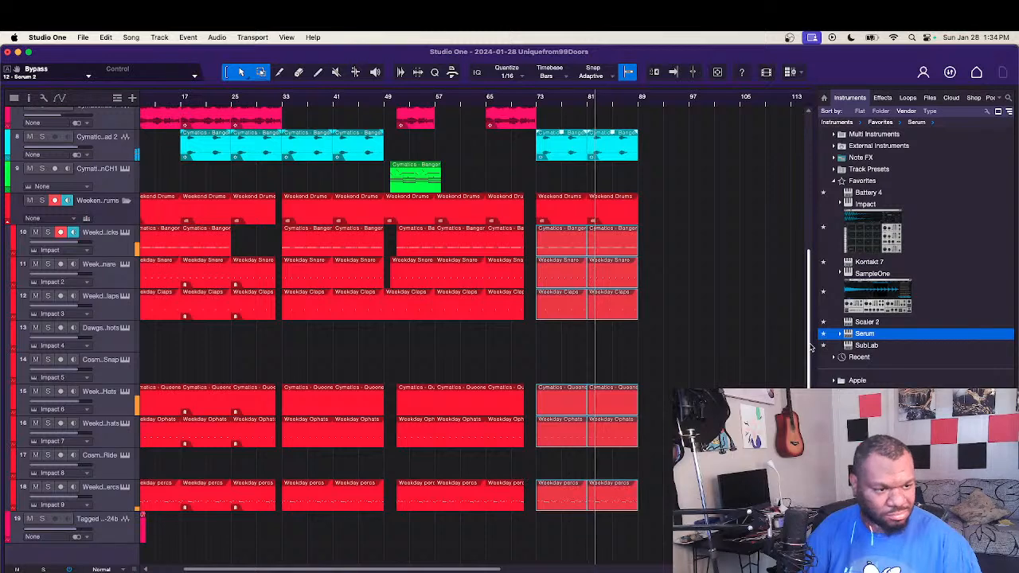
scroll(812, 347, up, 5)
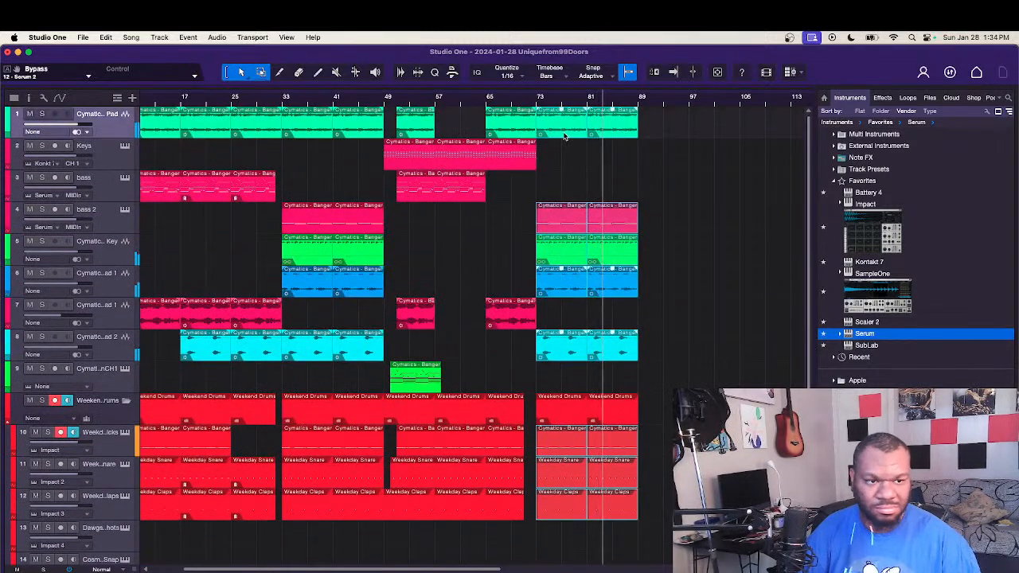
drag(564, 137, 666, 143)
click(666, 192)
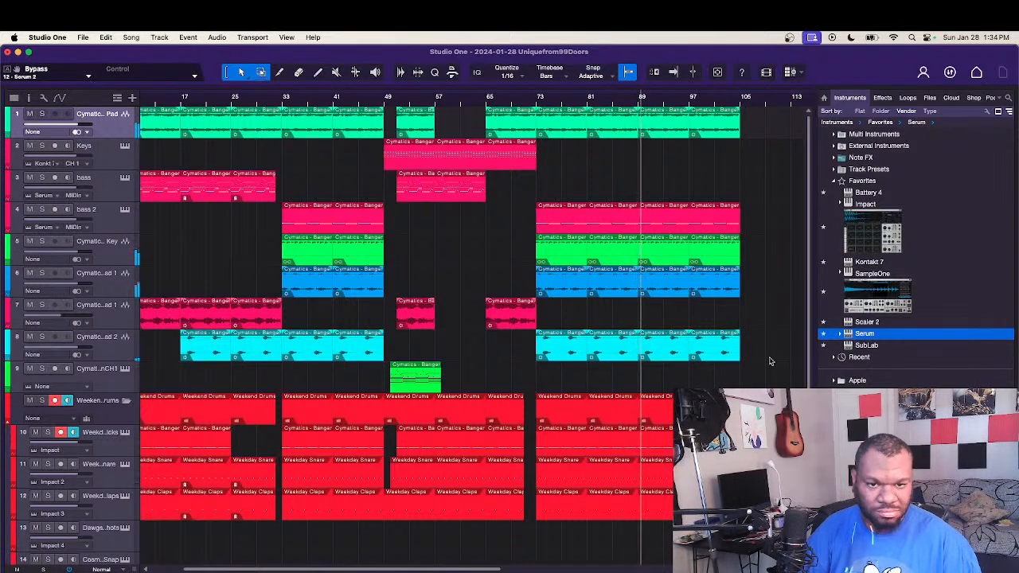
key(space)
Step: Bounce all pad, keys, bass and lead events on tracks 1 to 8 to new audio tracks
drag(768, 362, 44, 98)
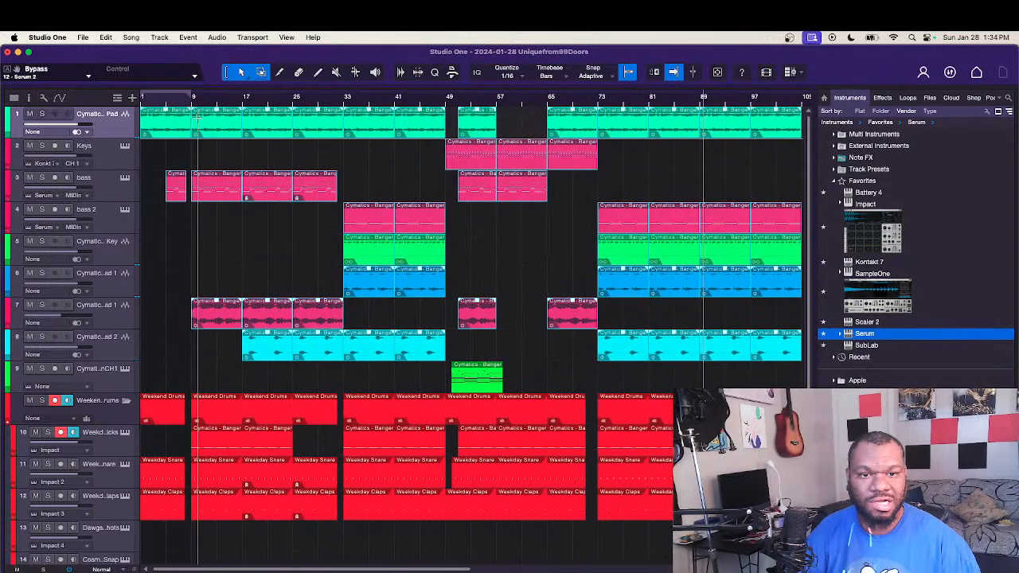
right_click(200, 119)
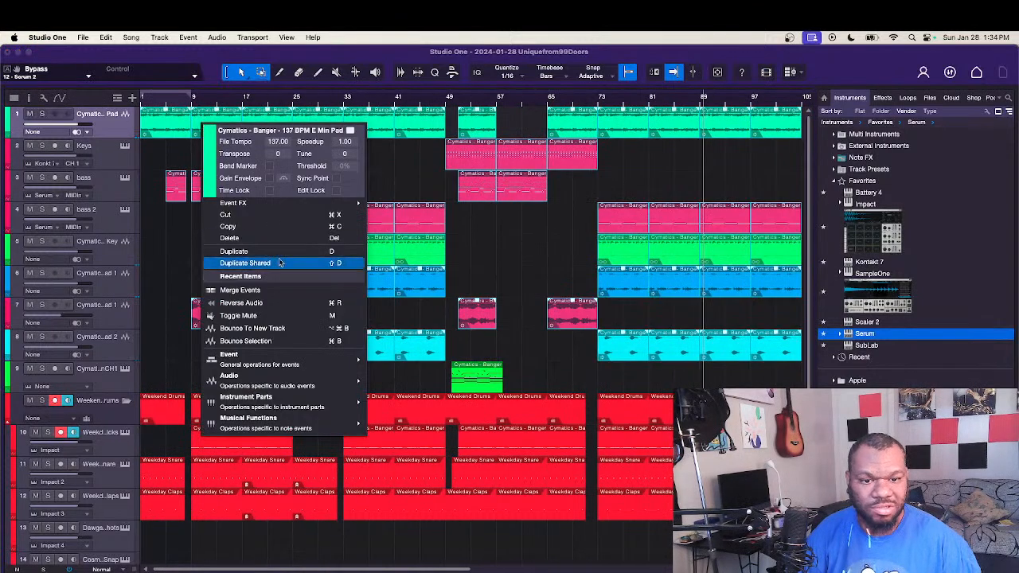
click(270, 327)
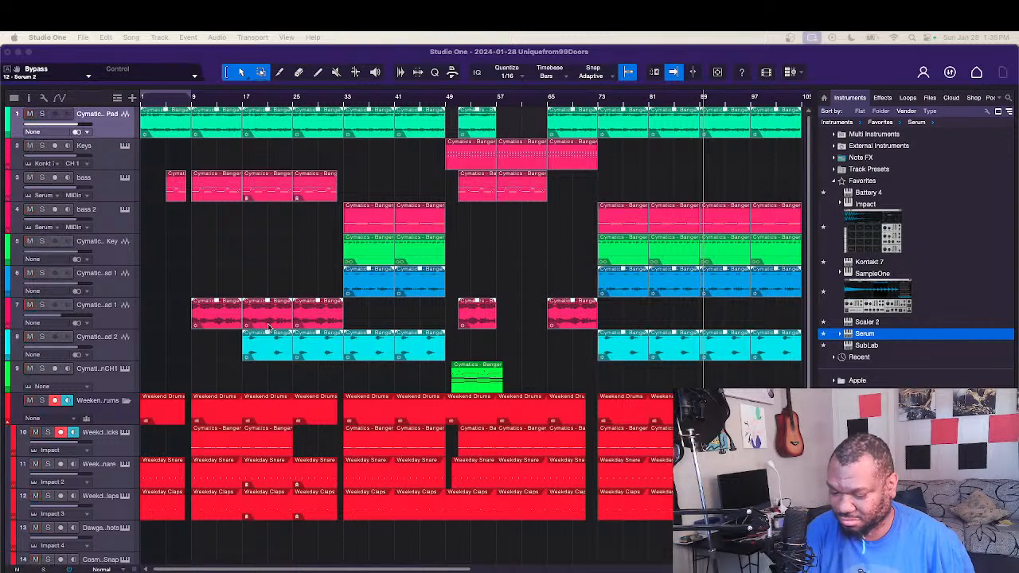
key(s)
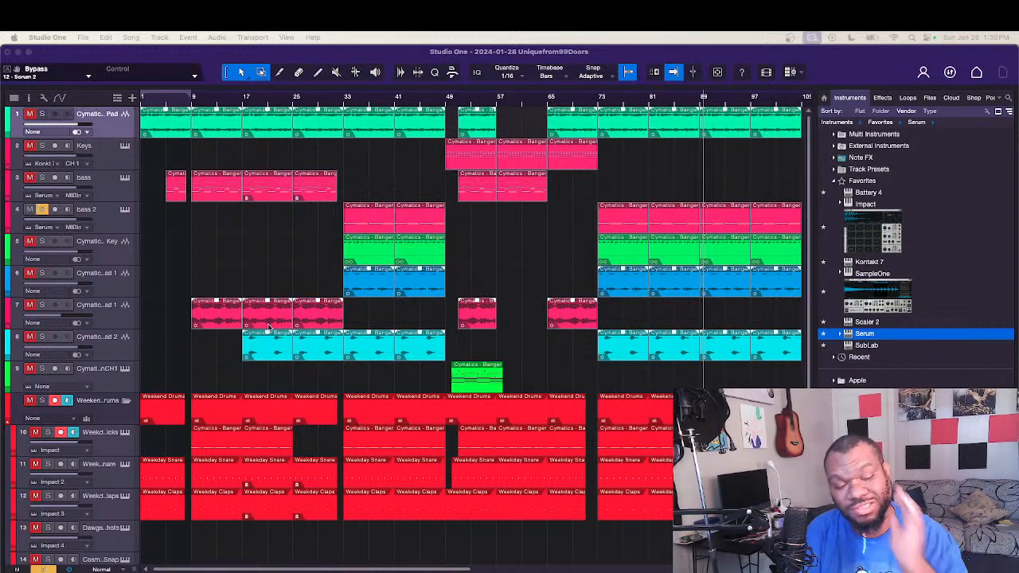
key(s)
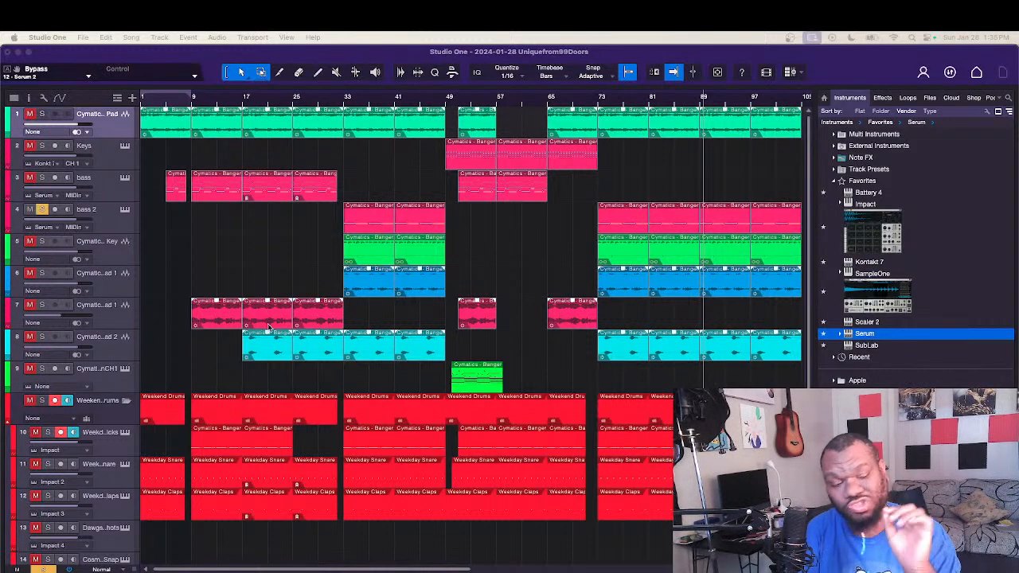
key(s)
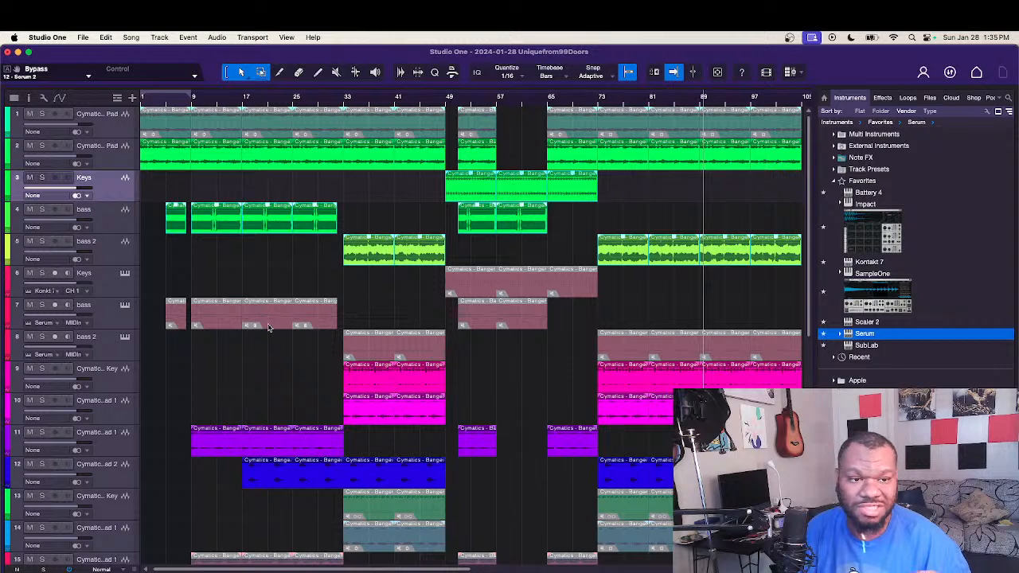
Step: Remove the muted original pad track, and remove the Keys, bass and bass 2 instrument tracks together with their instruments
right_click(110, 131)
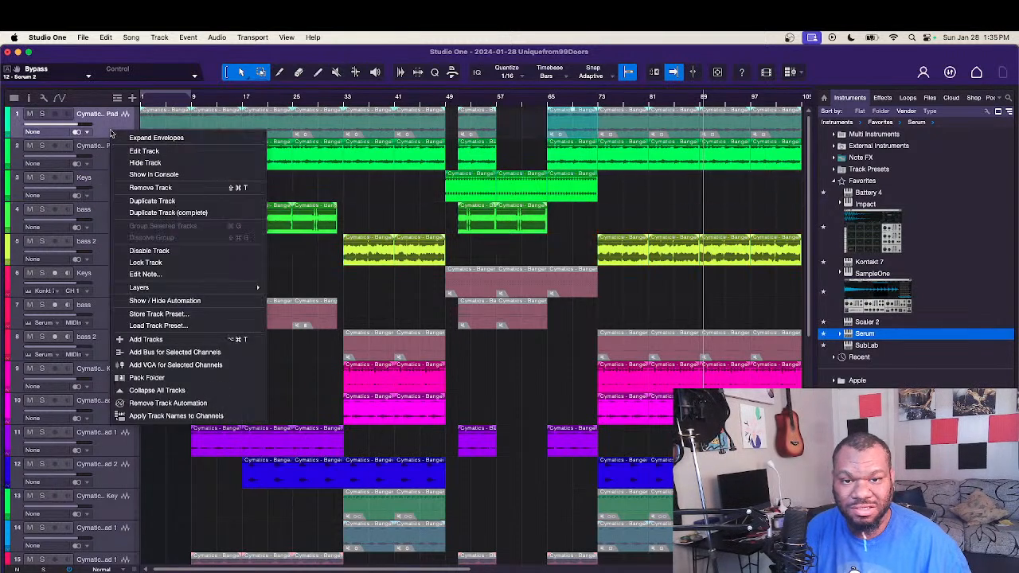
click(183, 188)
click(109, 247)
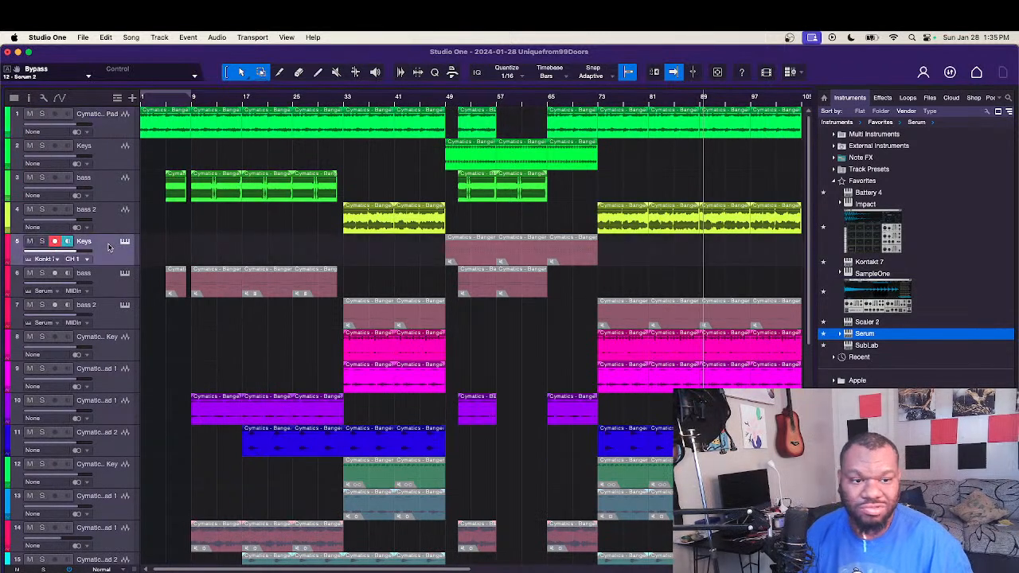
shift+click(114, 302)
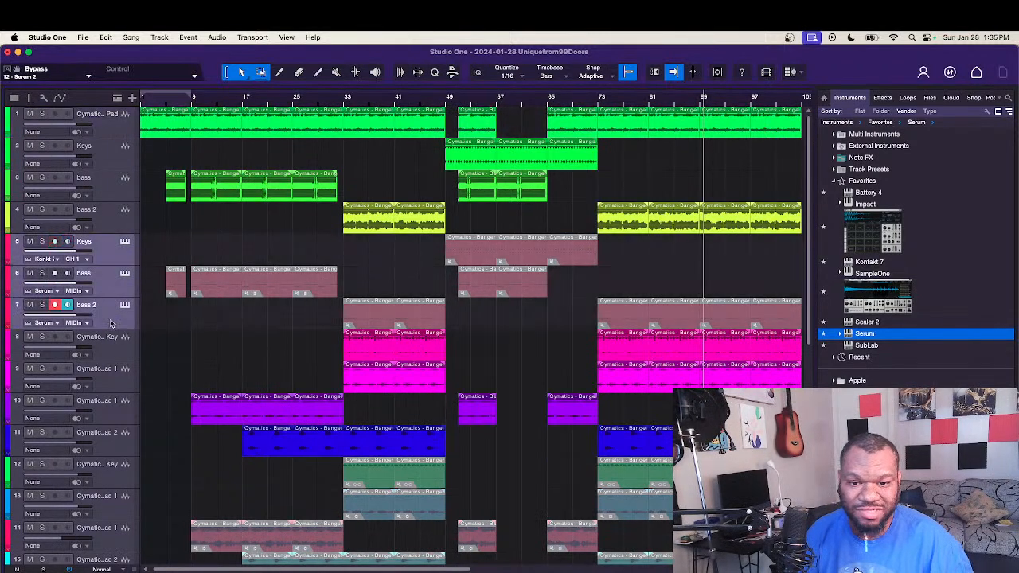
right_click(111, 288)
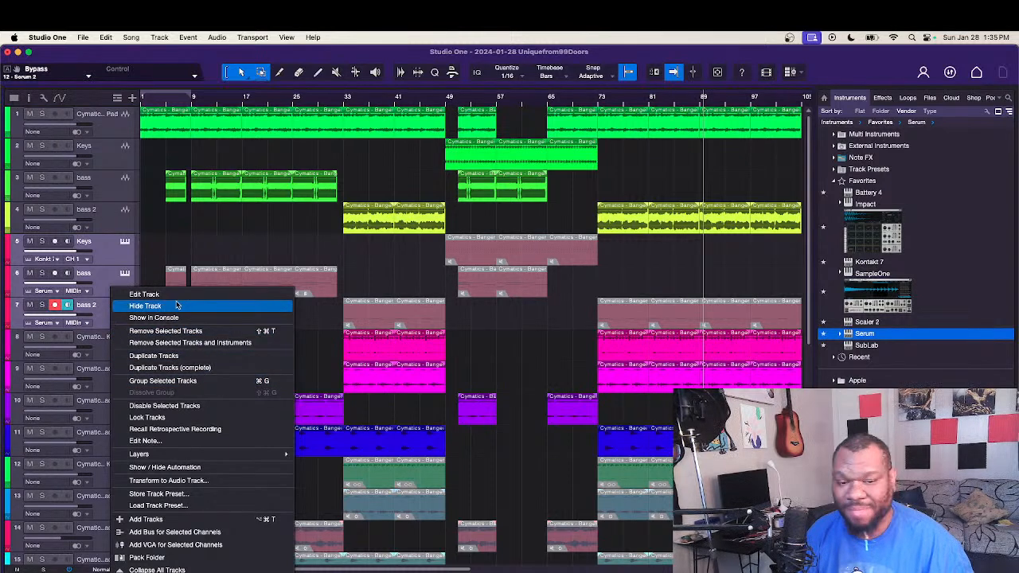
click(178, 343)
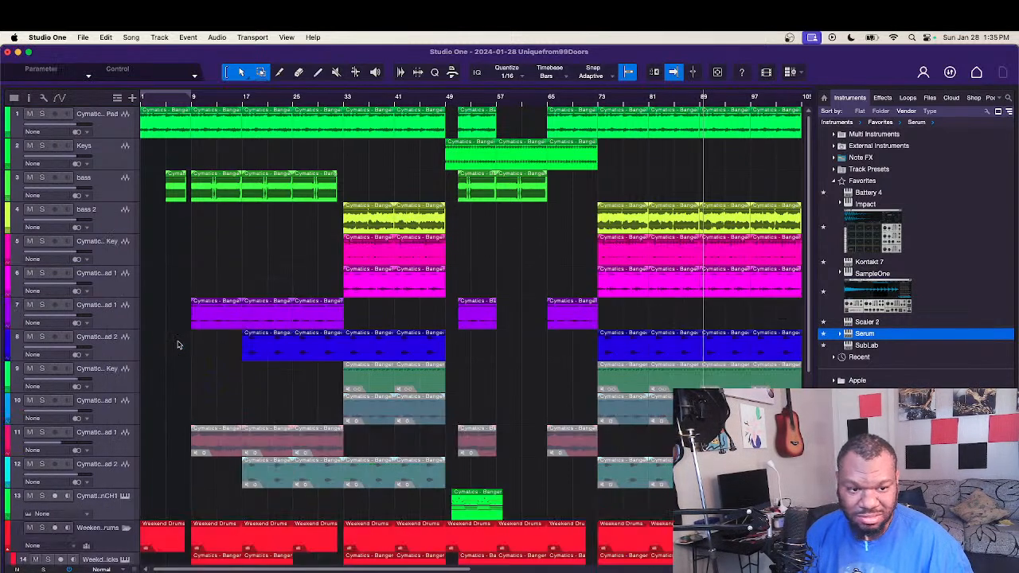
Step: Remove the four muted original key and lead tracks, 9 to 12, above the remaining MIDI track
click(119, 379)
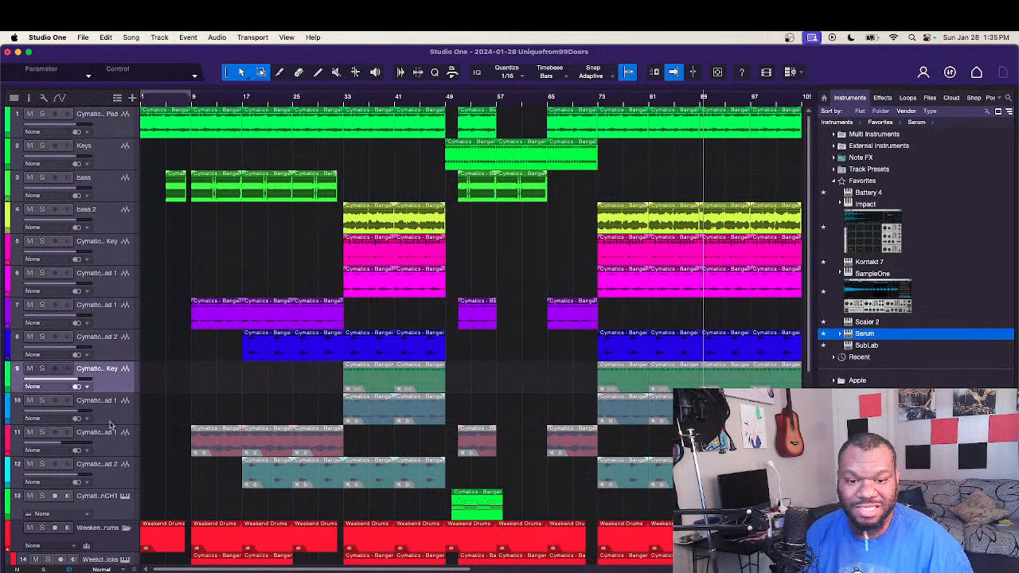
shift+click(108, 481)
right_click(110, 474)
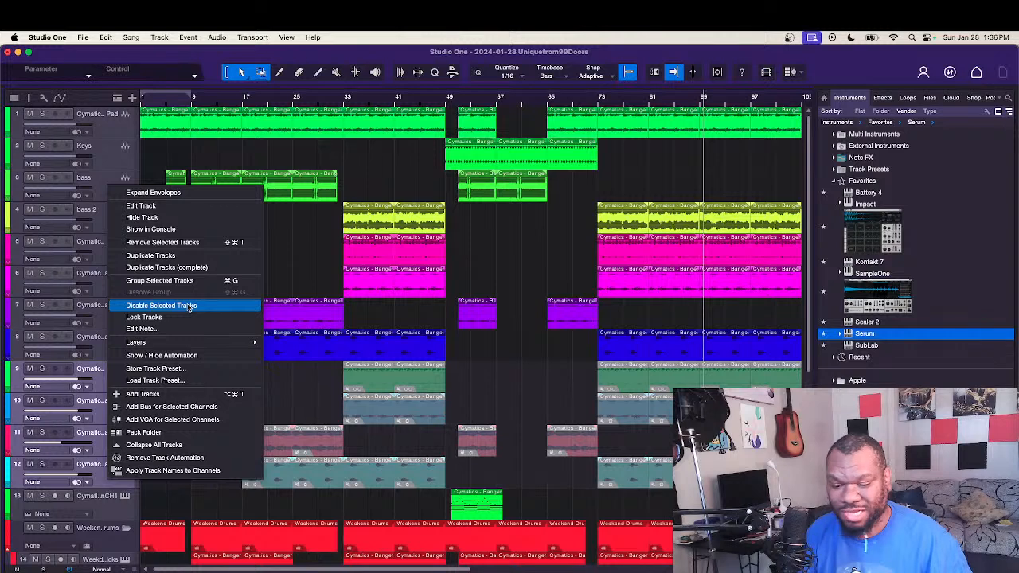
click(188, 243)
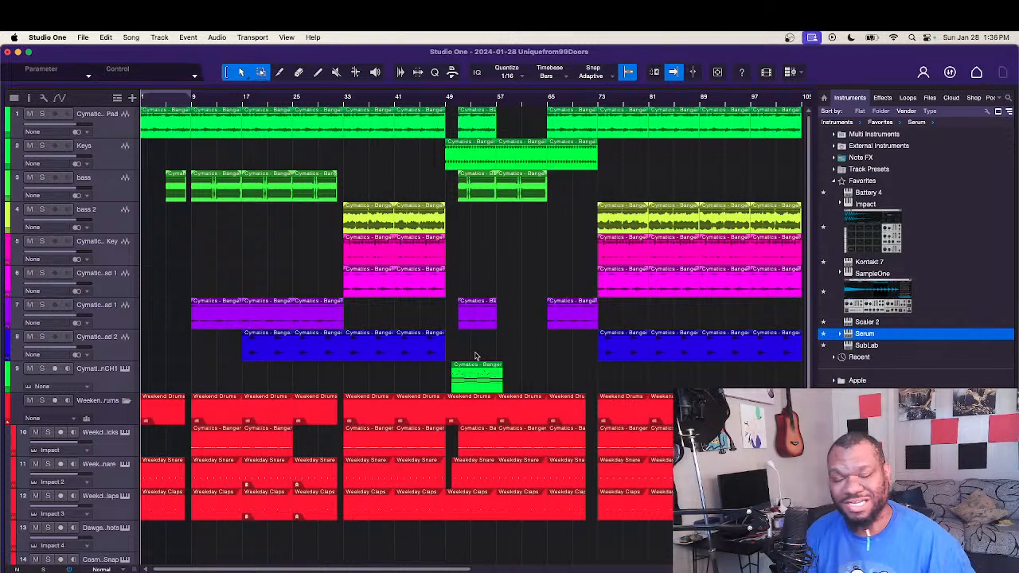
Step: Play the full arrangement and lower the volume of the lead on track 8 to -3.3 dB
key(space)
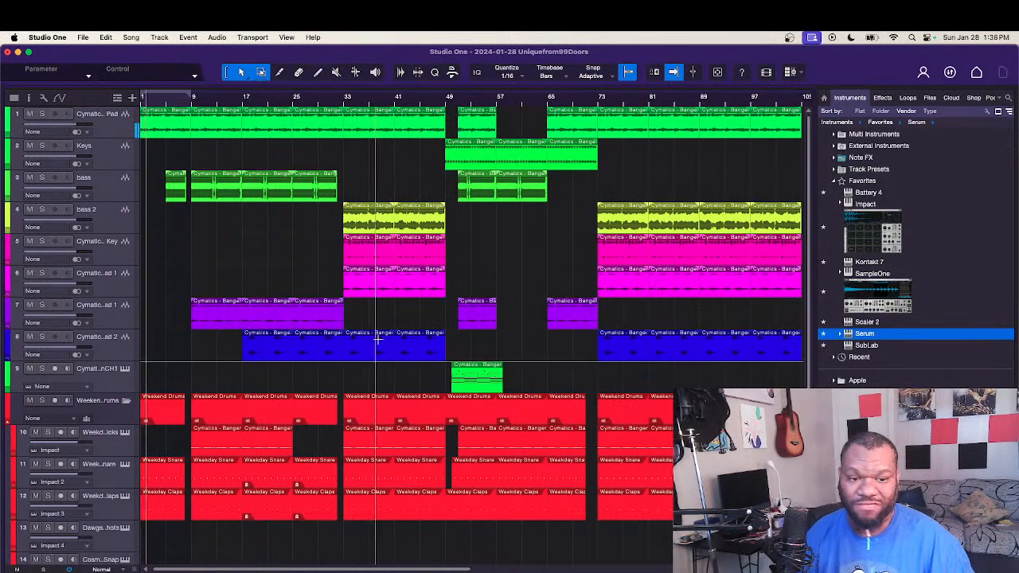
key(w)
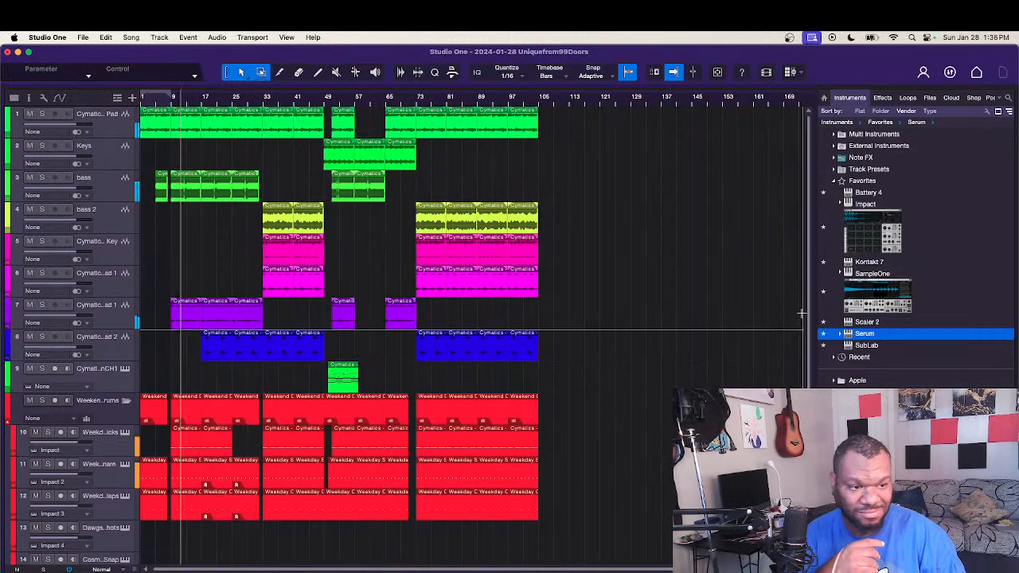
scroll(810, 317, down, 3)
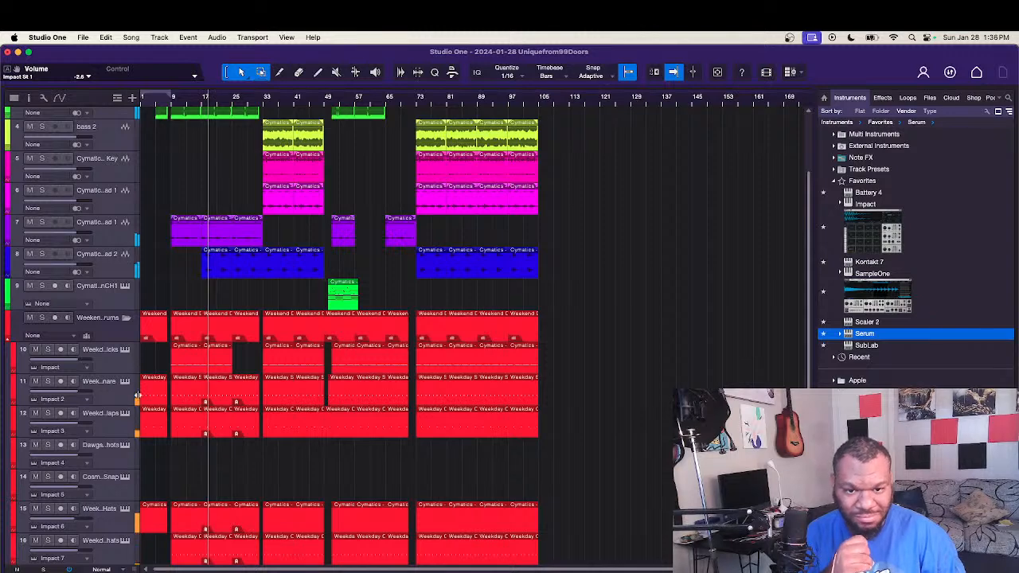
mouse_move(67, 267)
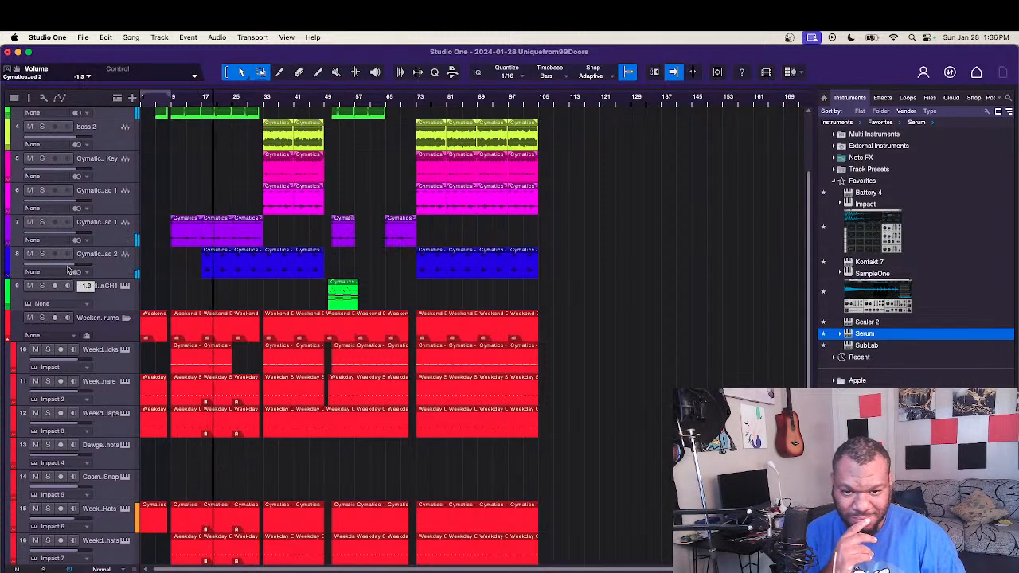
drag(67, 268, 66, 268)
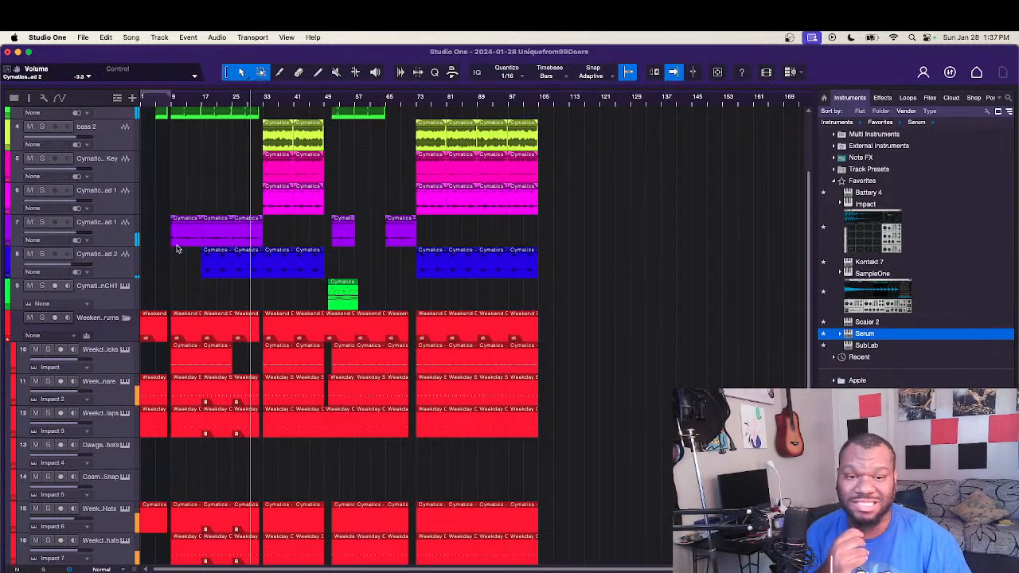
scroll(389, 213, up, 1)
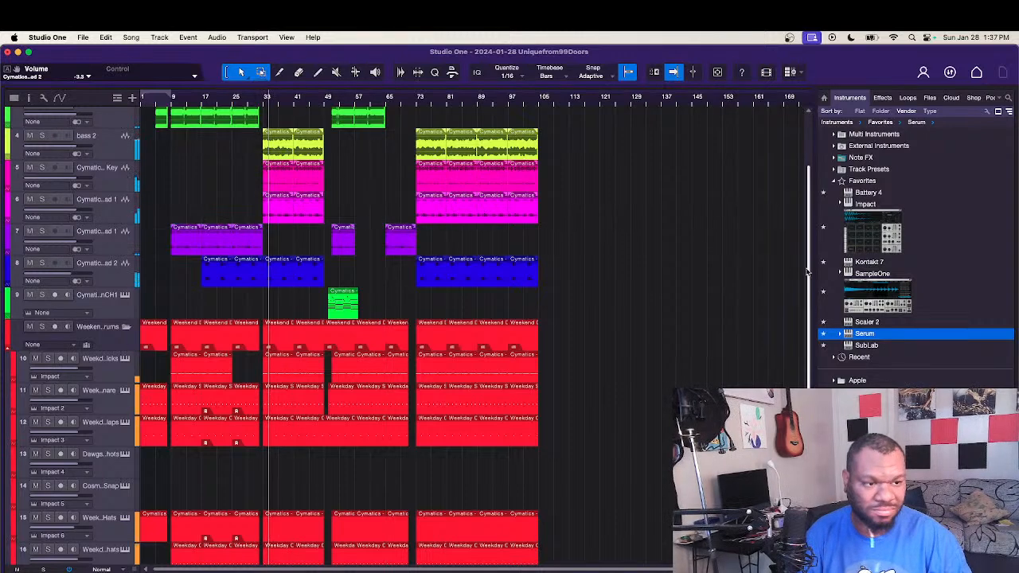
scroll(792, 204, up, 5)
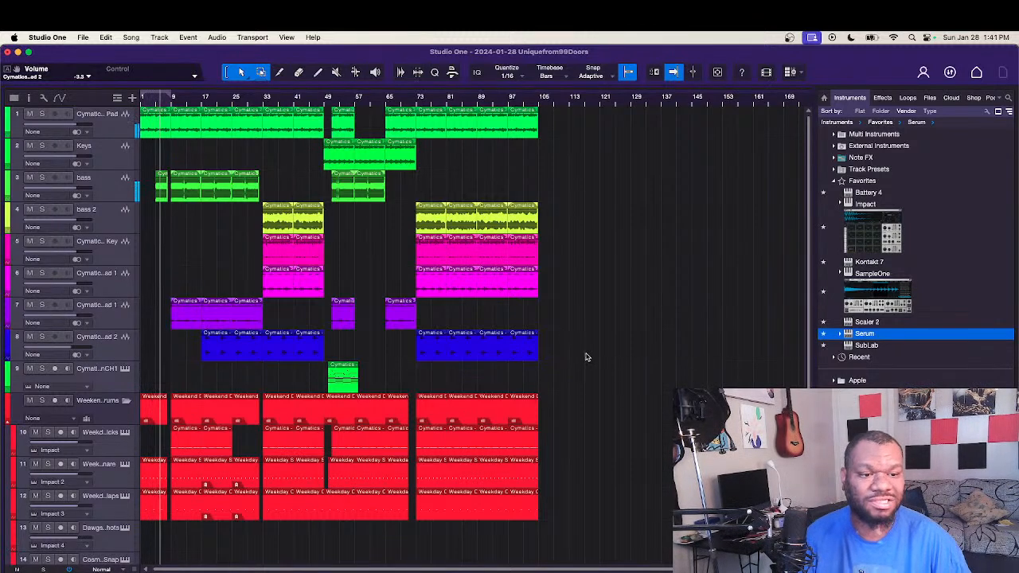
Step: Transpose all audio events on tracks 1 to 8 by 3 semitones
drag(586, 358, 131, 127)
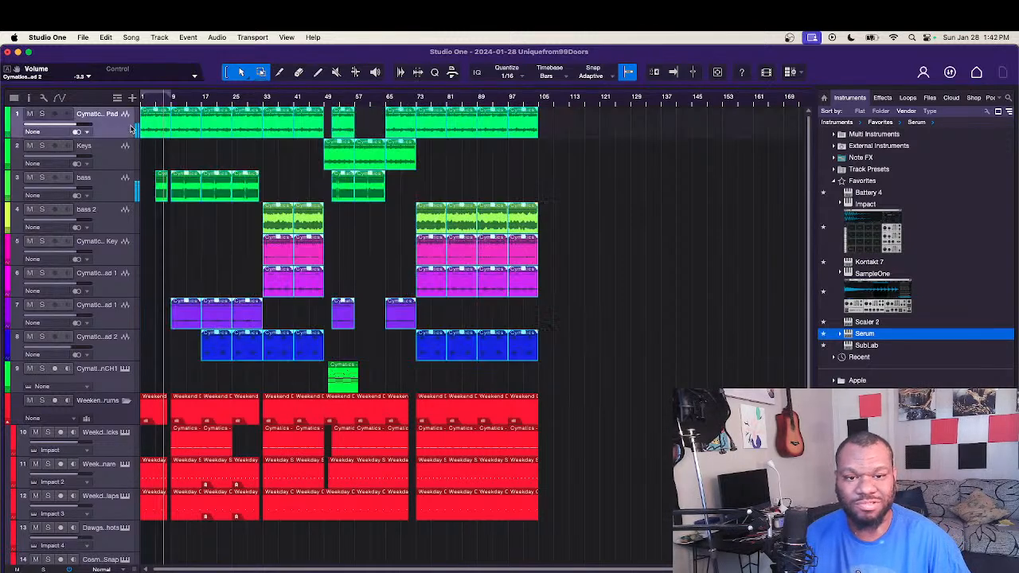
right_click(192, 124)
double_click(267, 152)
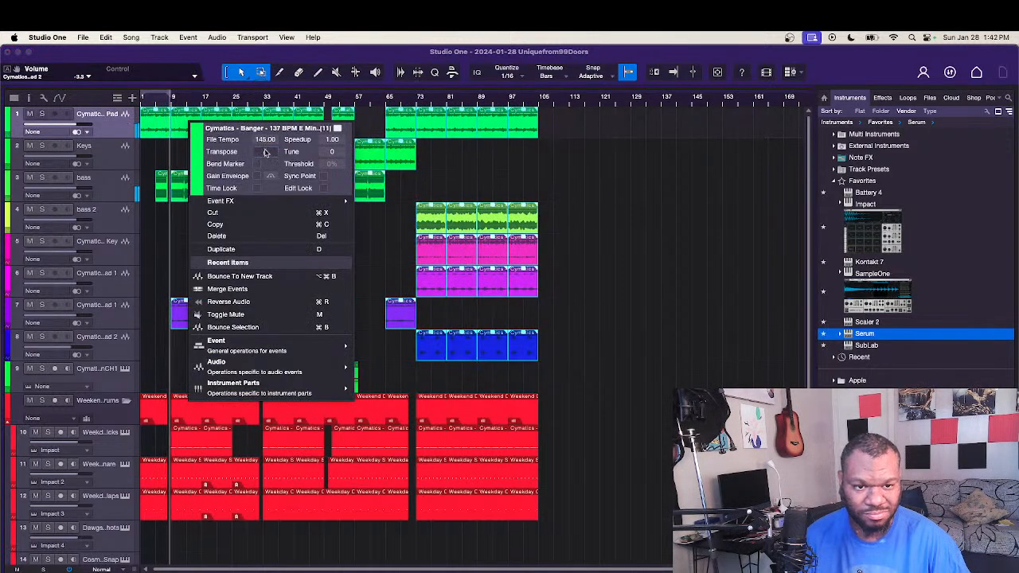
text(3)
key(Return)
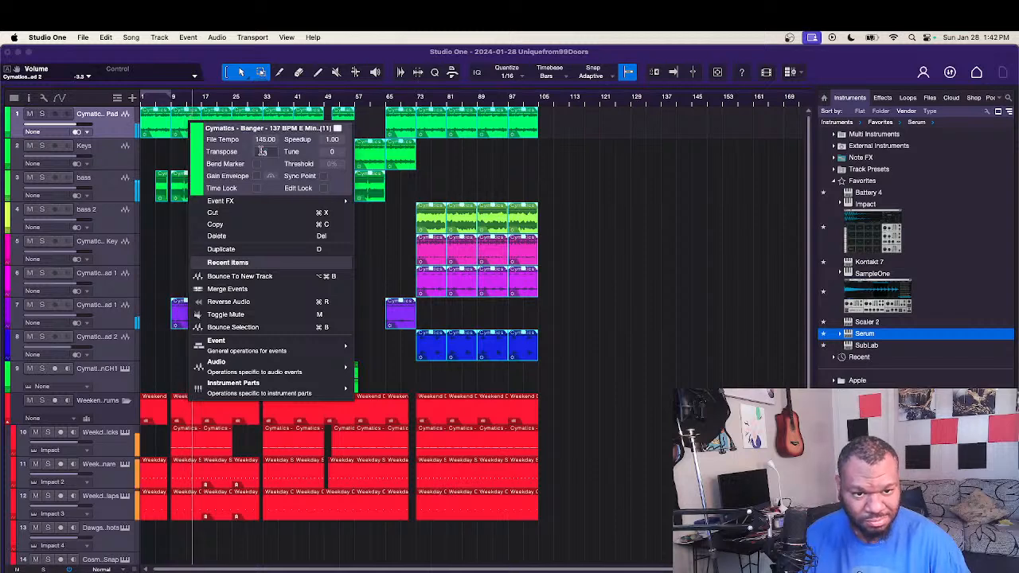
Step: Try a transpose value of 5 on the selected audio events and set it back to 3
double_click(263, 153)
text(5)
key(Return)
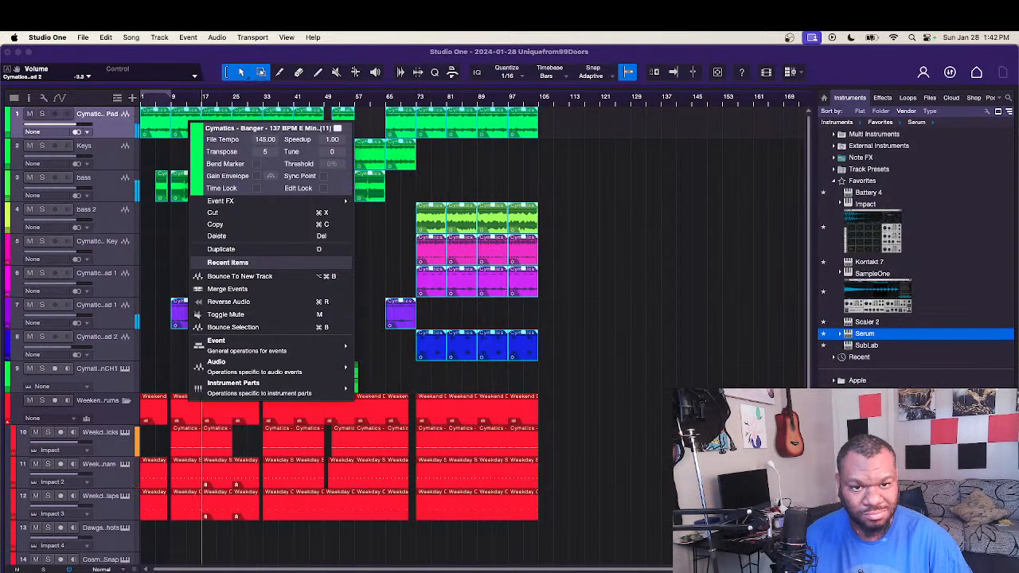
double_click(265, 152)
text(3)
key(Return)
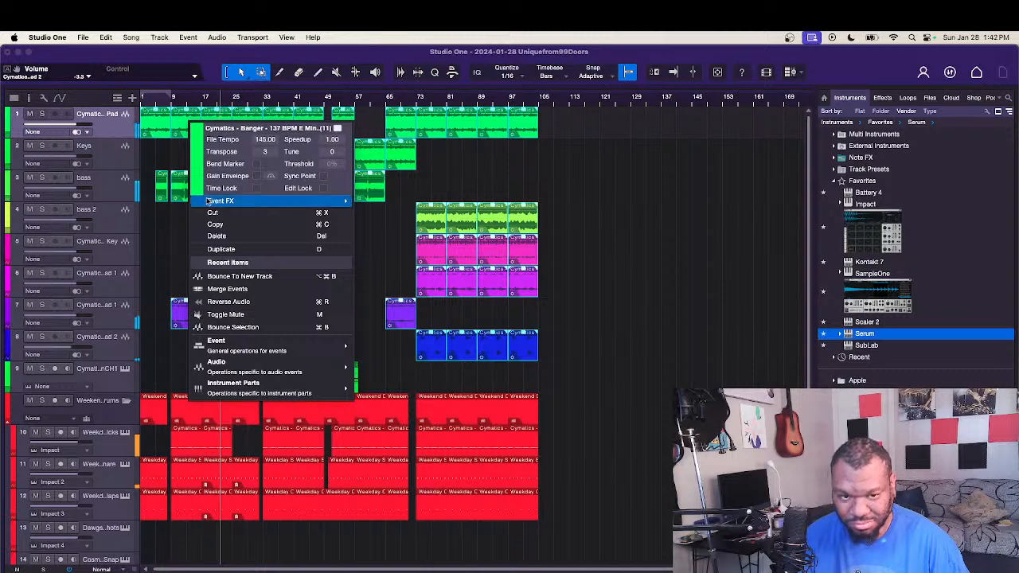
click(268, 151)
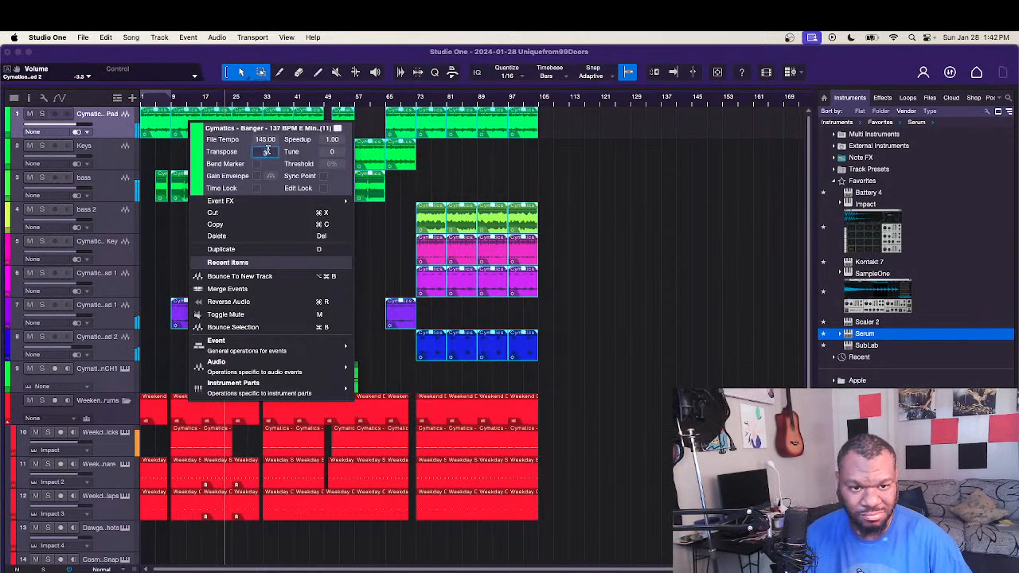
text(3)
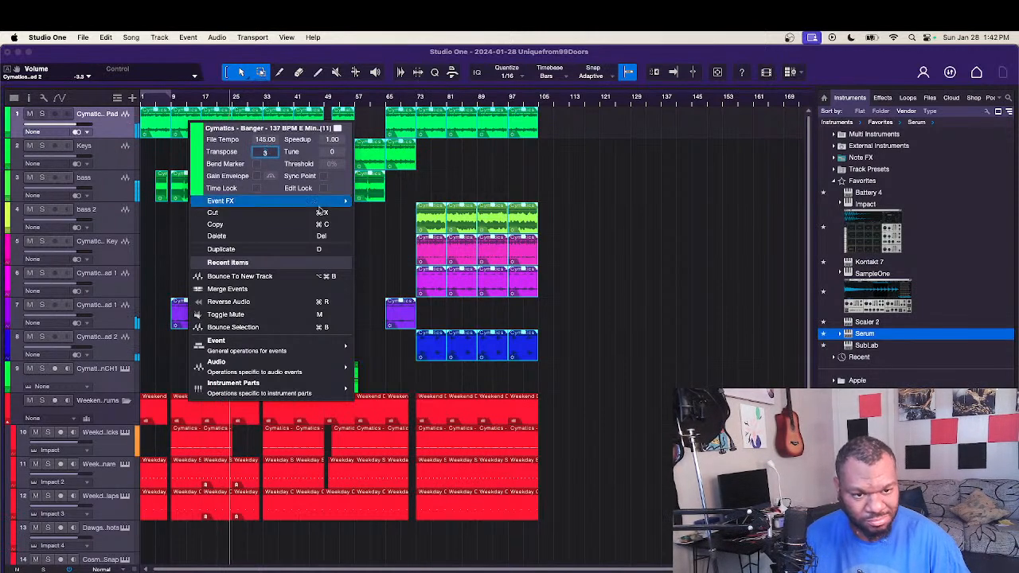
click(394, 254)
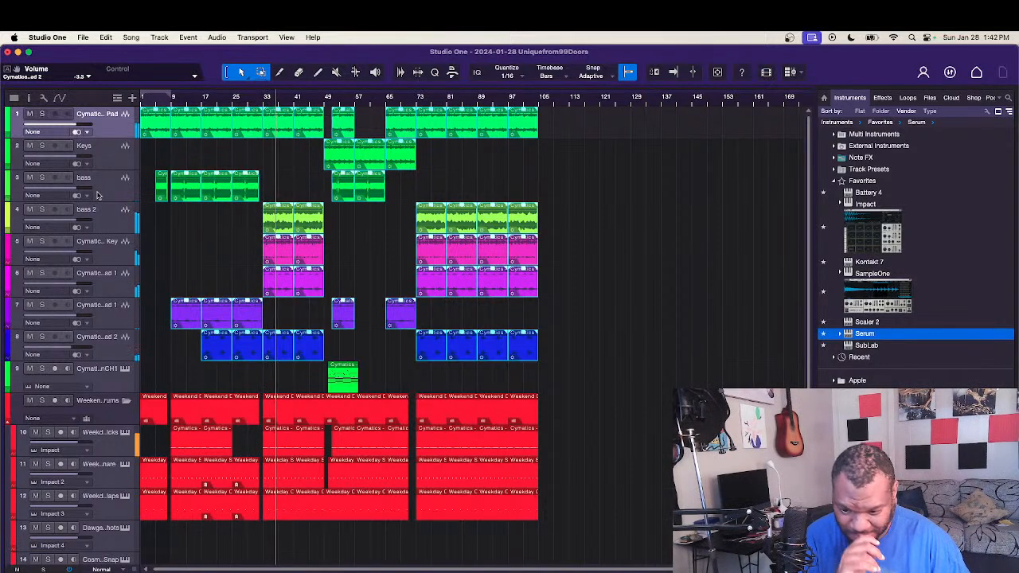
Step: Compare the selected audio events at transpose 0 during playback, and restore the transpose value of 3
right_click(243, 194)
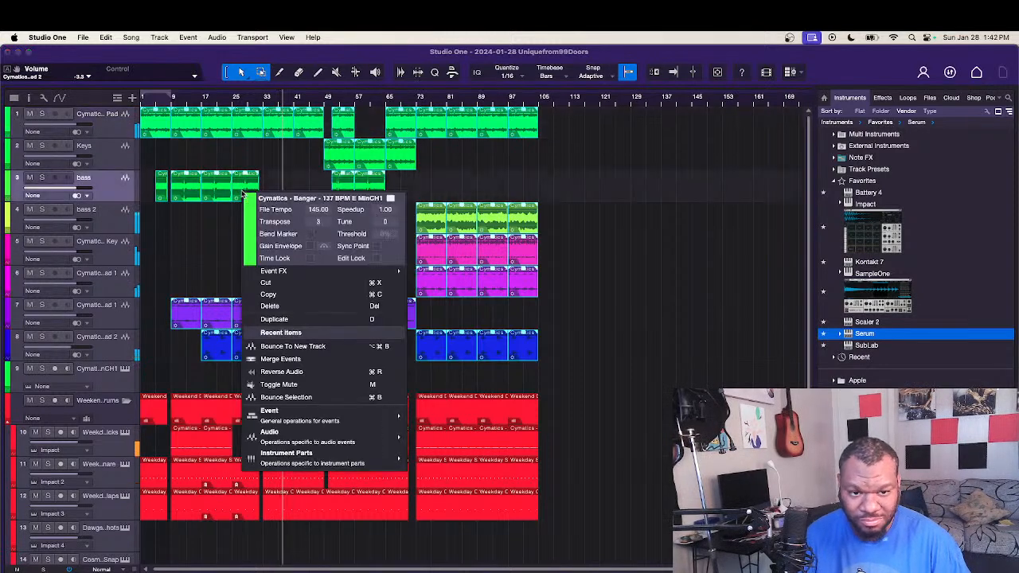
click(319, 222)
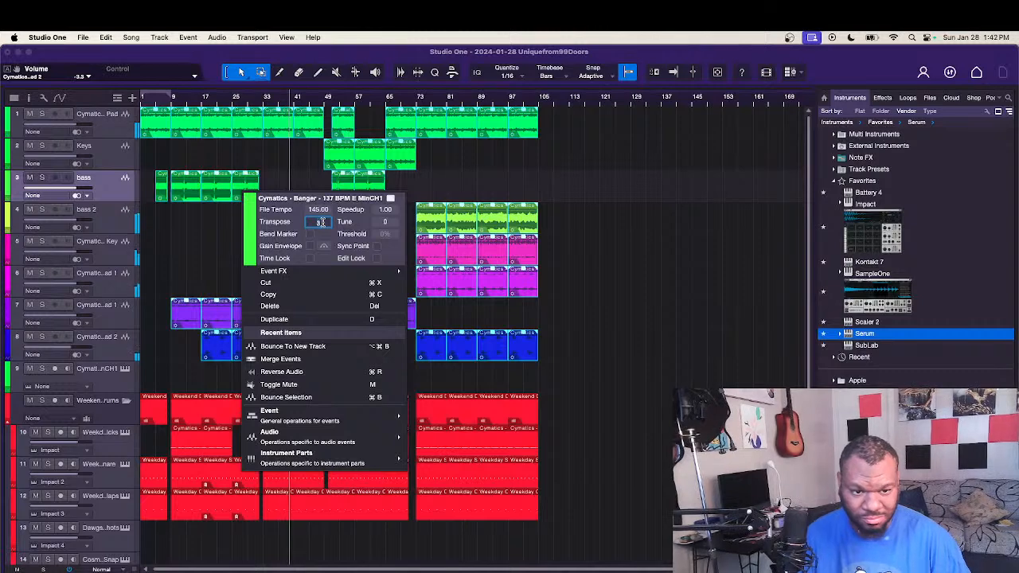
text(0)
key(Return)
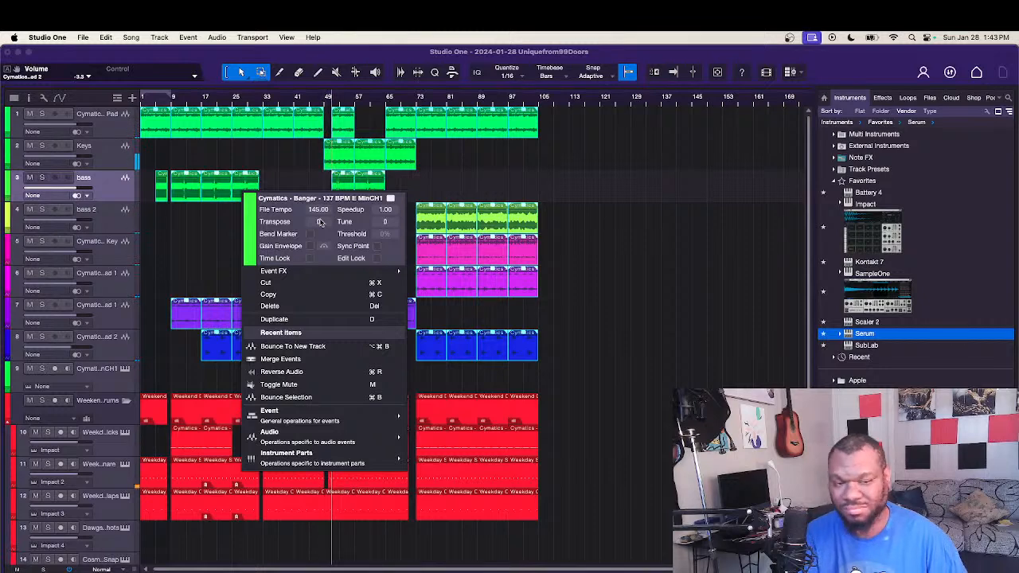
text(3)
key(Return)
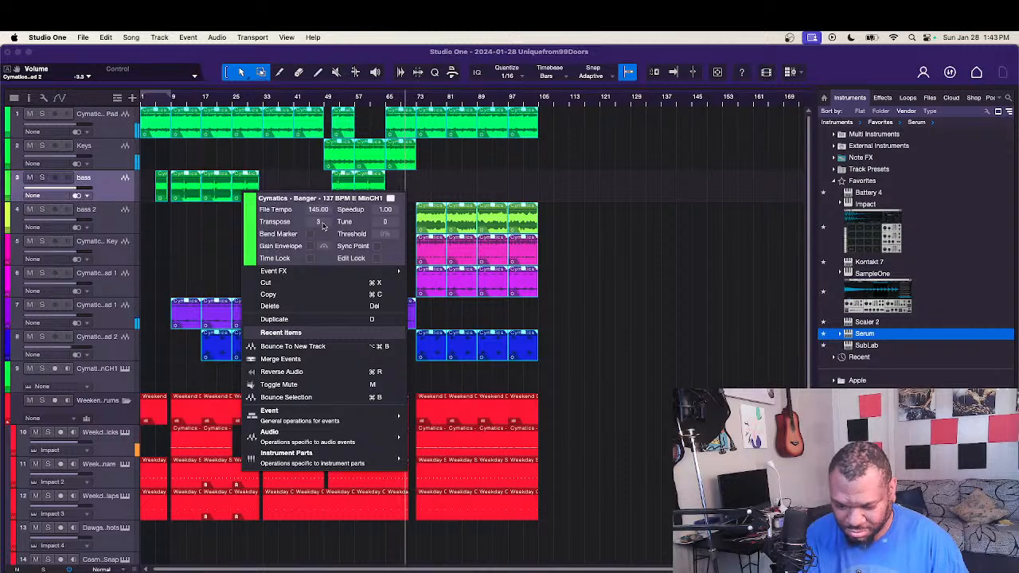
click(582, 268)
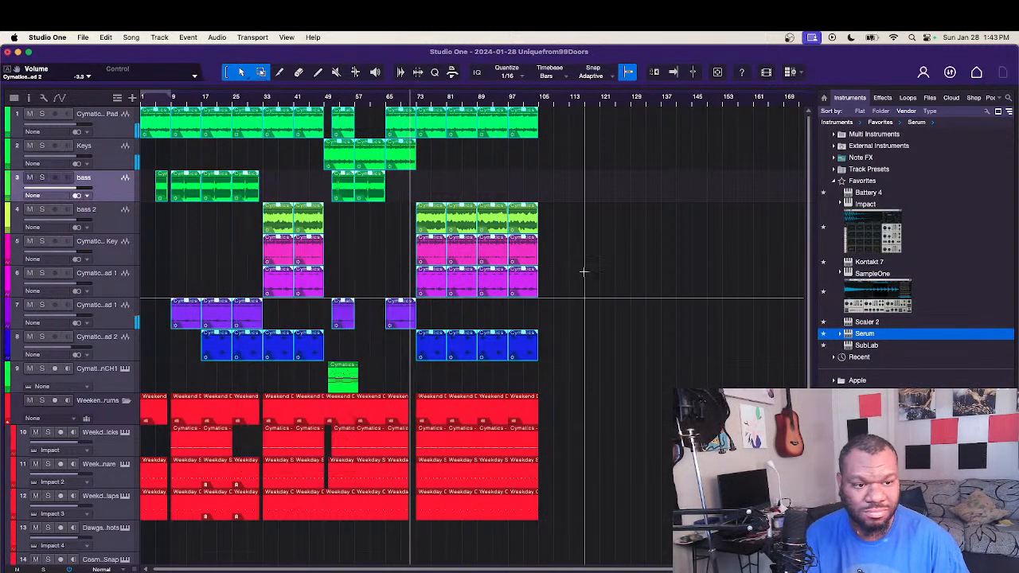
Step: Stop playback and deselect all audio events
key(f)
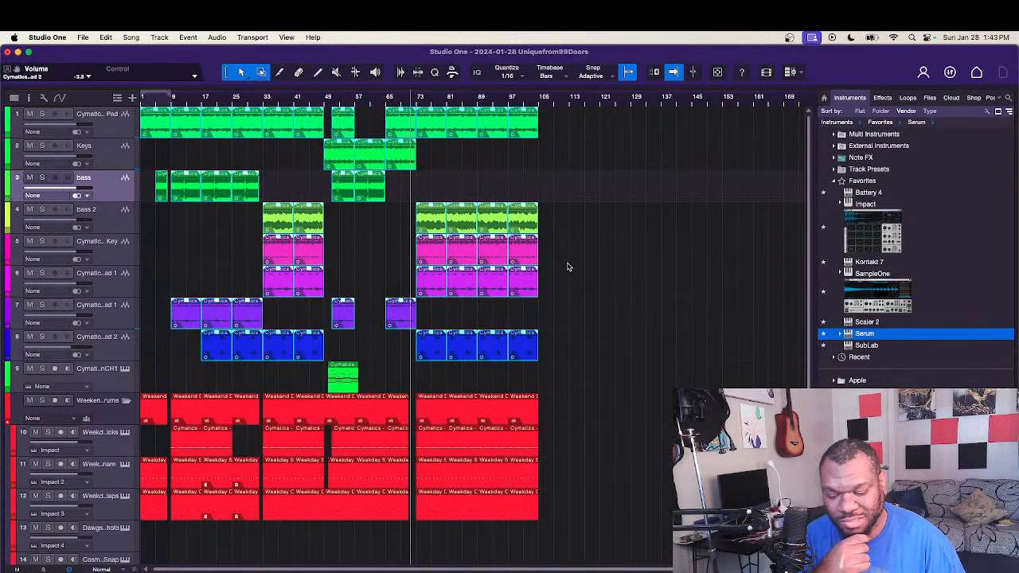
scroll(567, 266, down, 1)
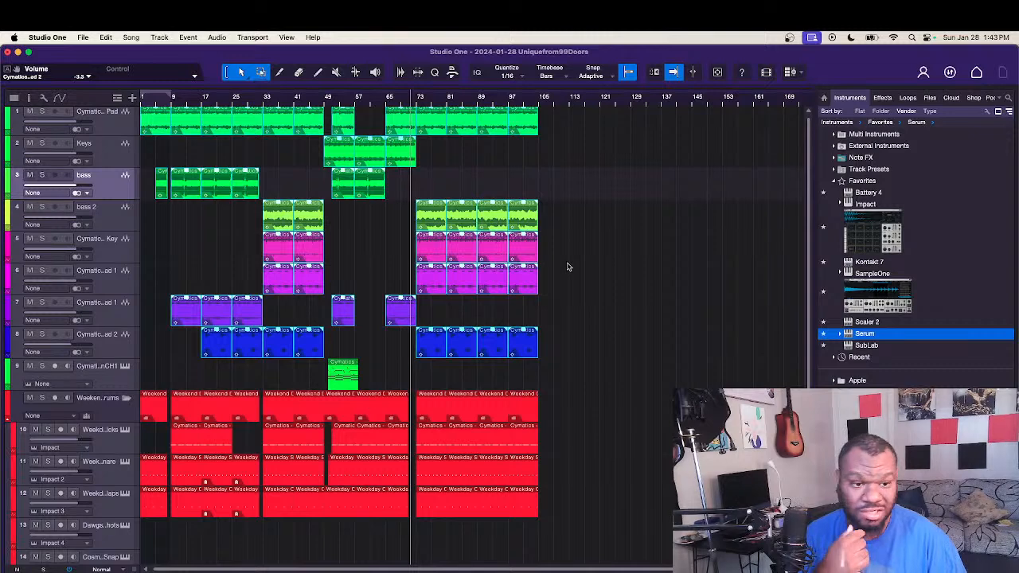
click(567, 263)
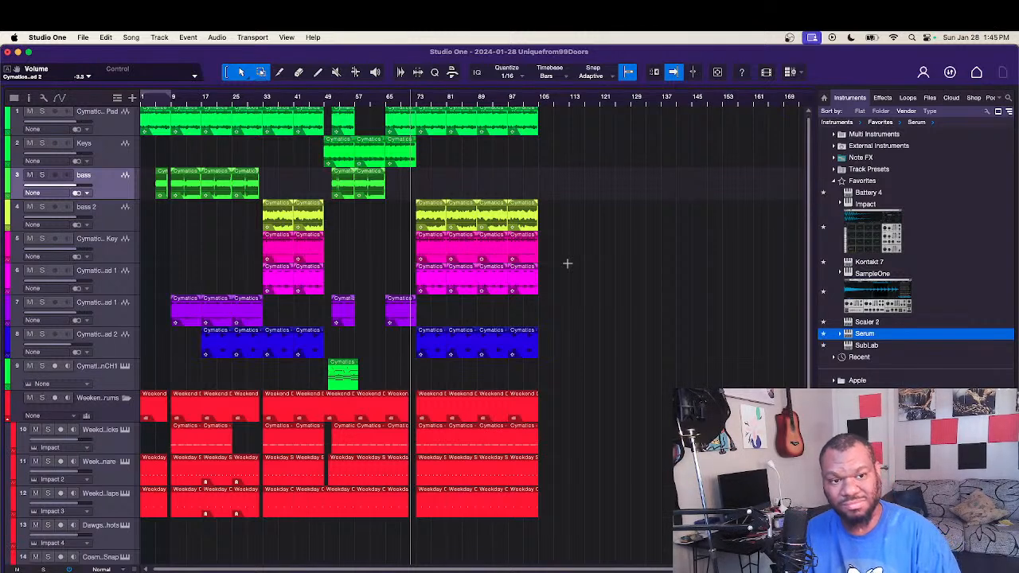
Step: Play the section around bar 73, check the settings of the bass 2 event at bar 89, and restart playback from the song start
key(space)
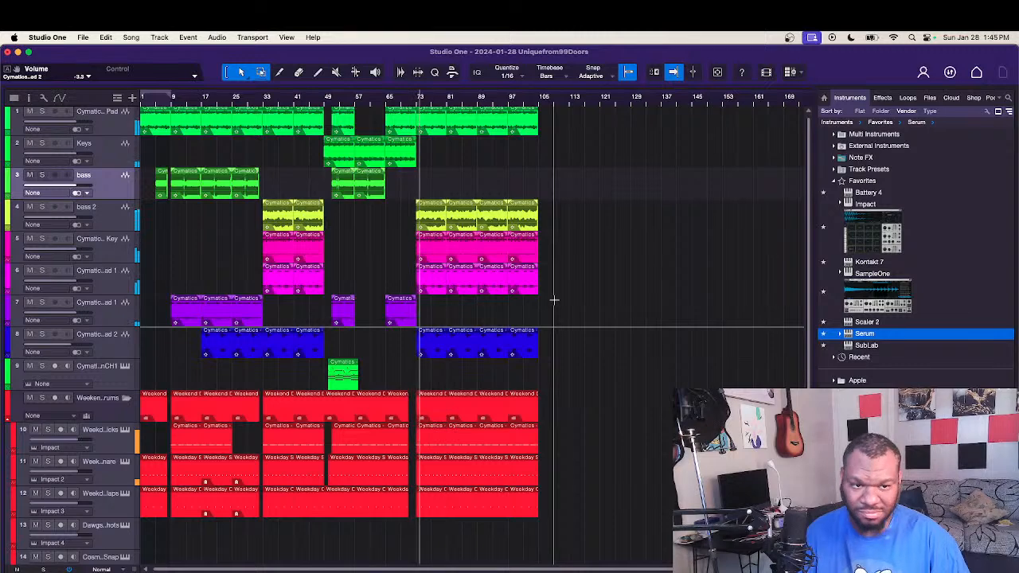
right_click(489, 214)
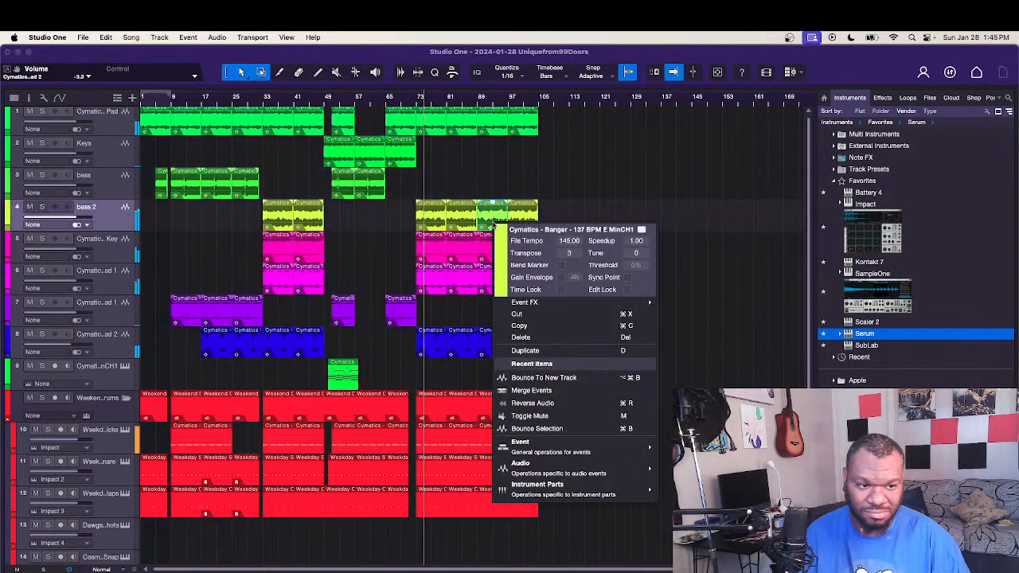
click(489, 180)
key(space)
click(488, 183)
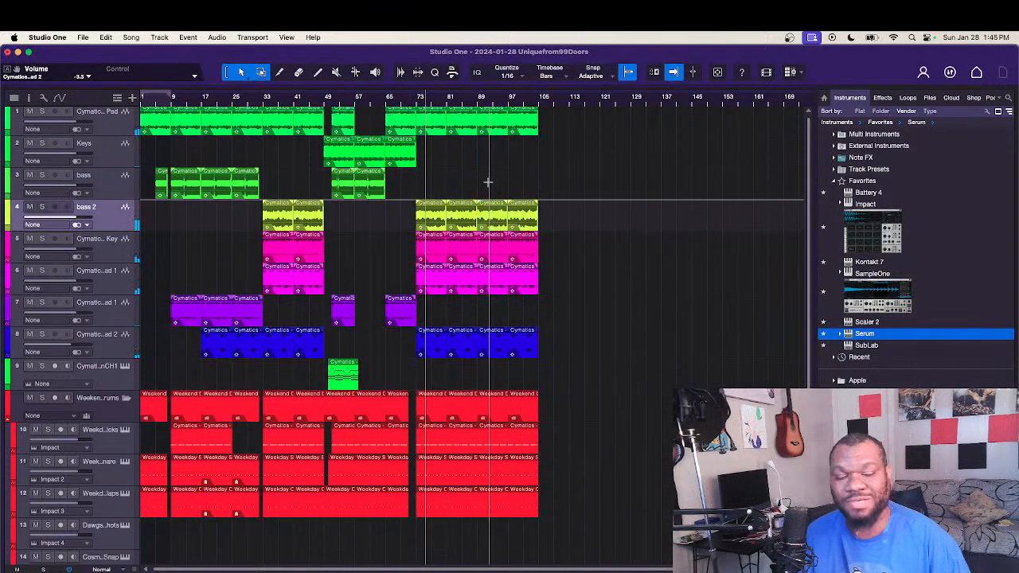
key(comma)
key(space)
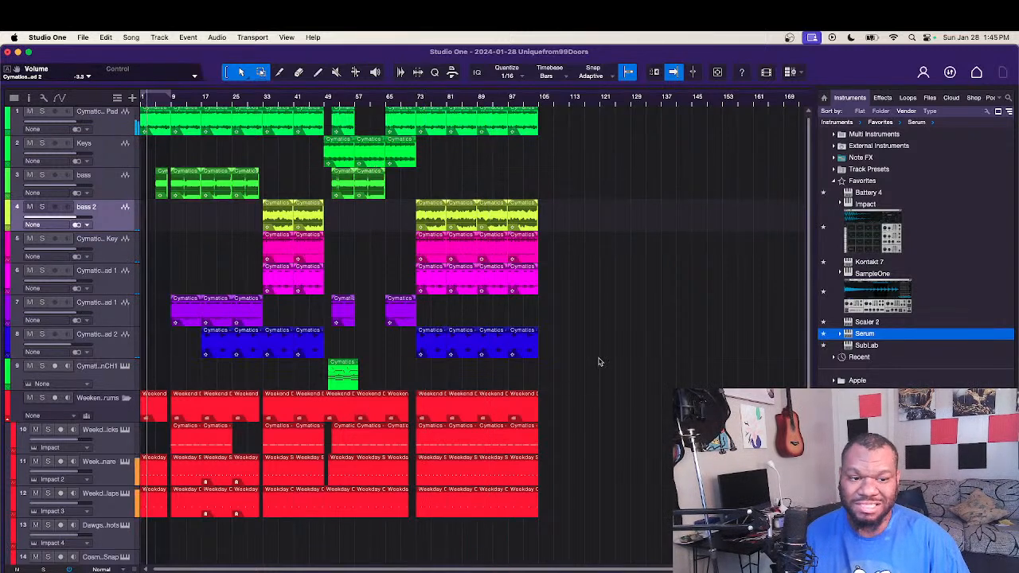
Step: Reset the transpose of all audio events on tracks 1 to 8 to 0, deselect them and stop playback
drag(589, 356, 143, 108)
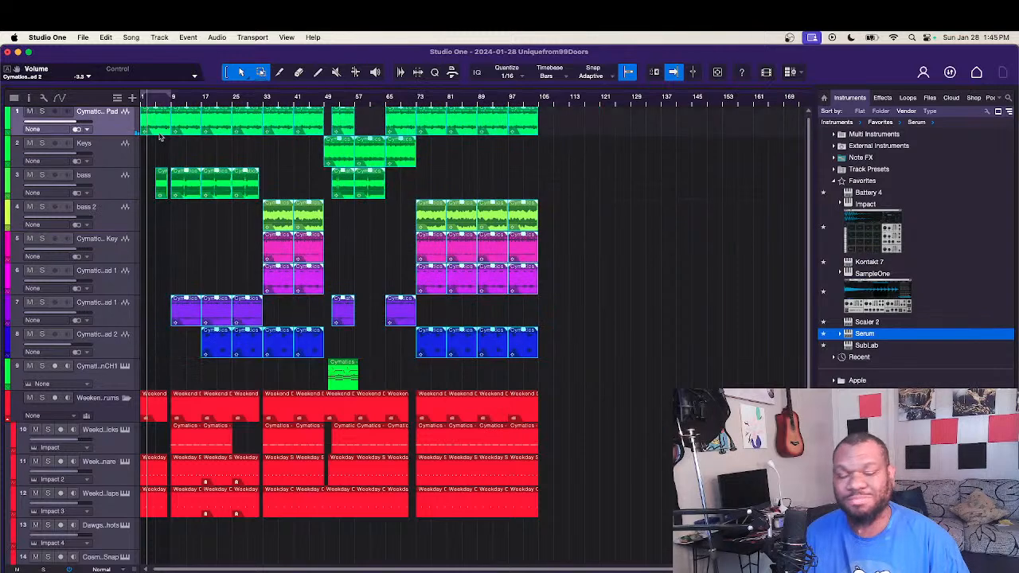
right_click(182, 124)
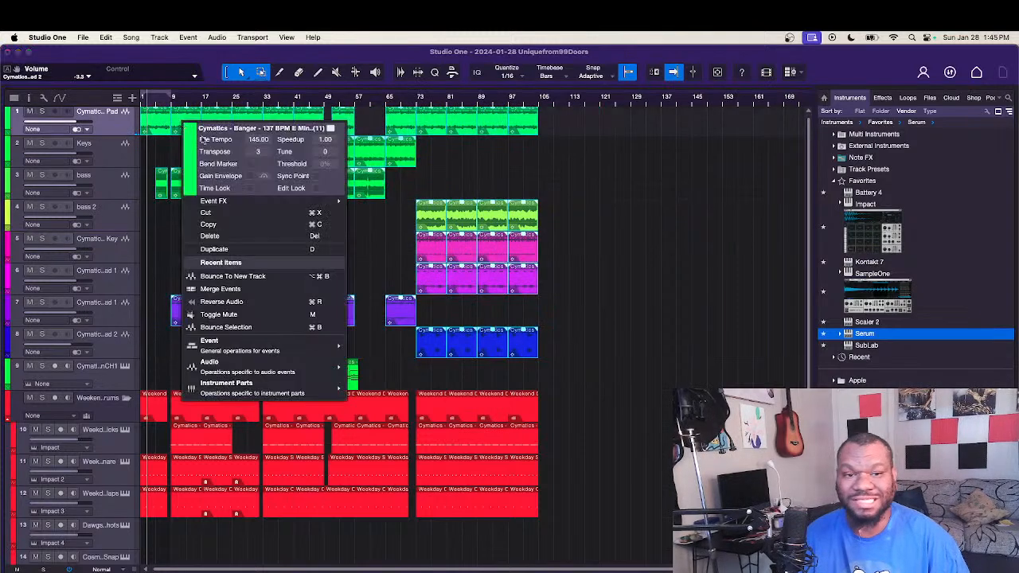
click(260, 153)
text(0)
key(Return)
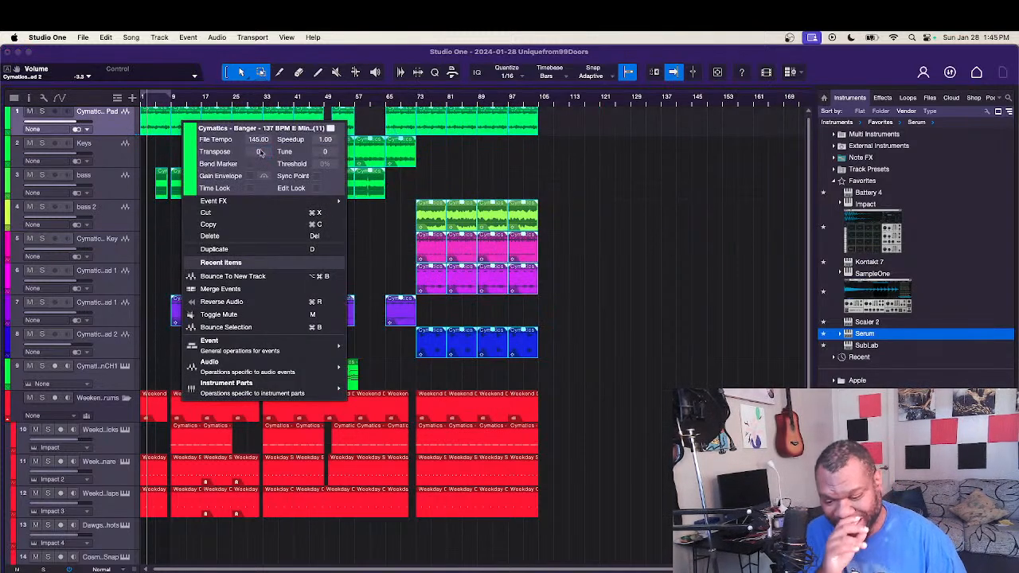
click(482, 183)
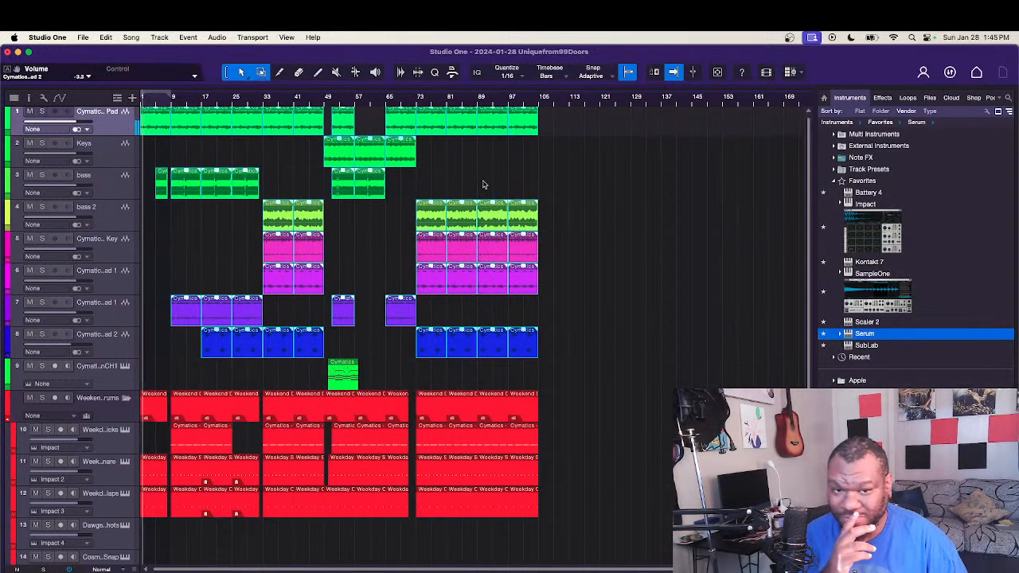
click(481, 183)
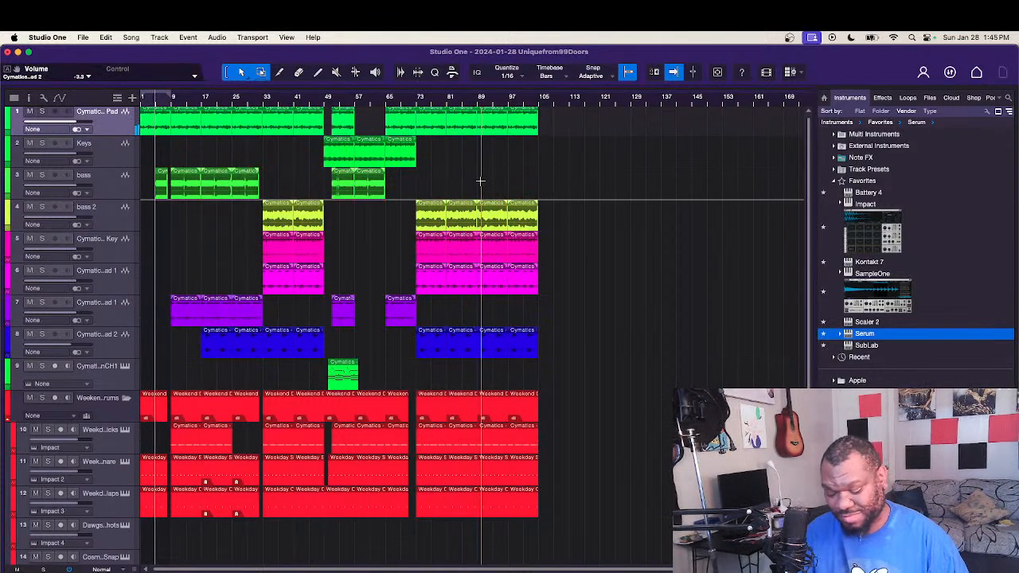
key(space)
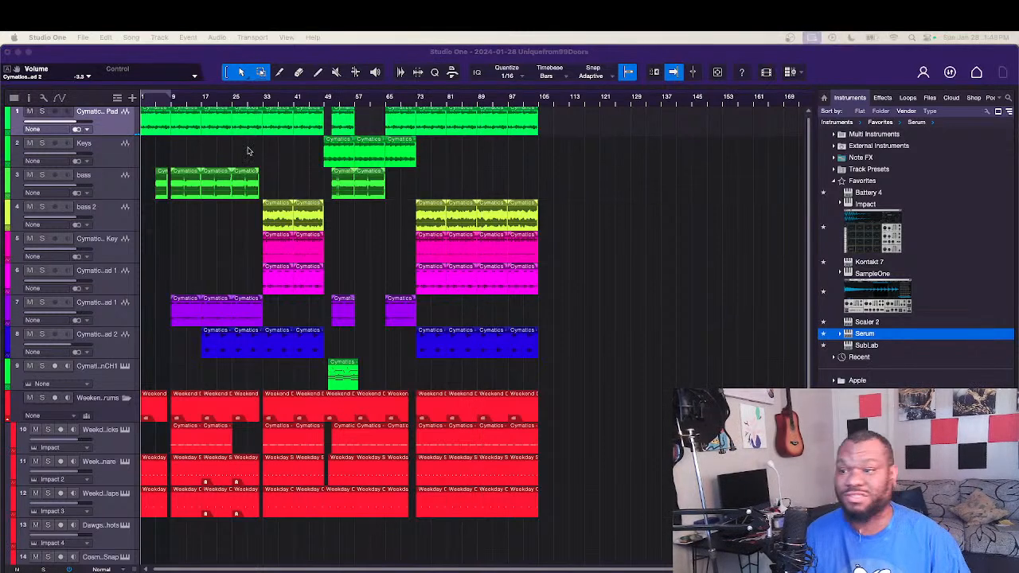